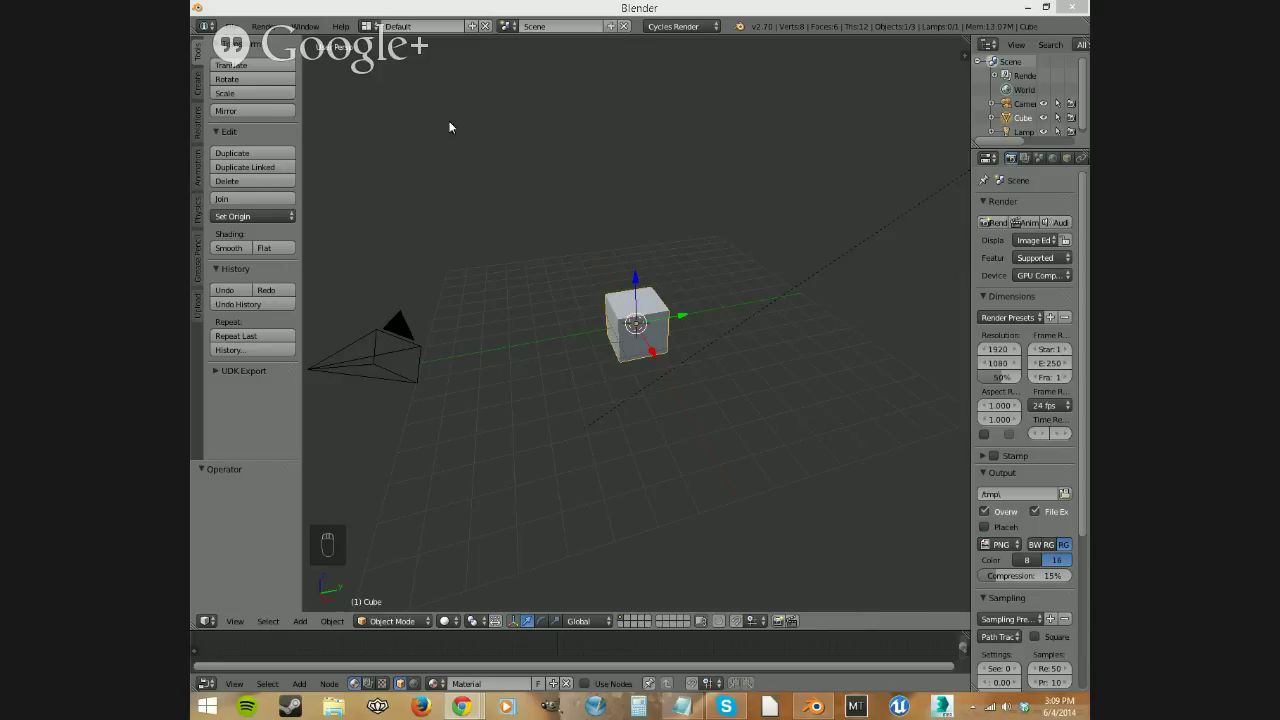
left_click(684, 7)
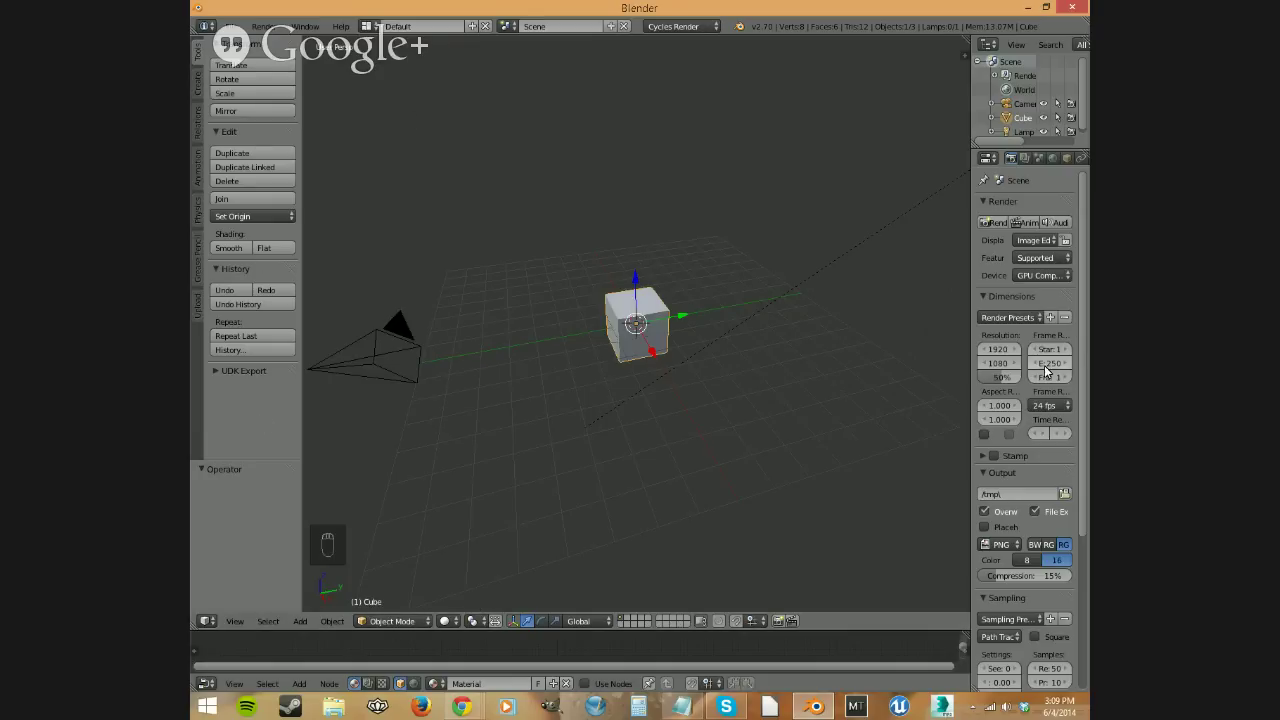
scroll(1040, 155, "down", 3)
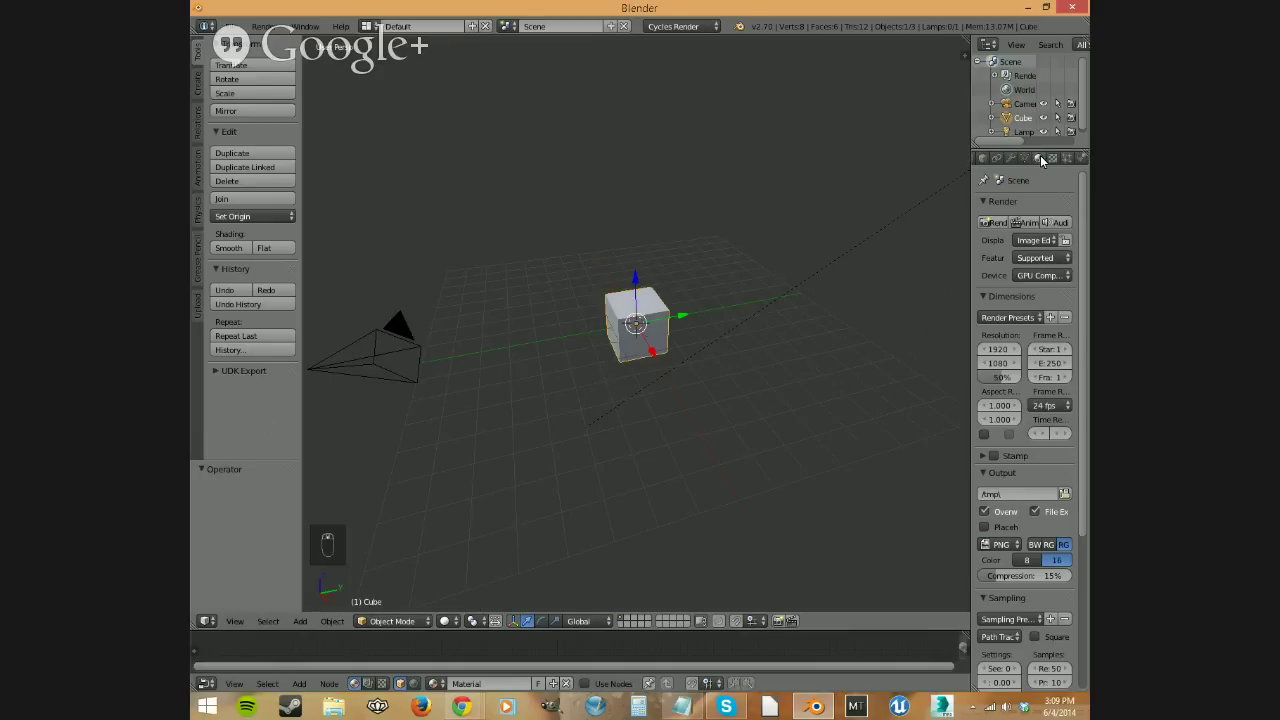
scroll(1040, 158, "up", 3)
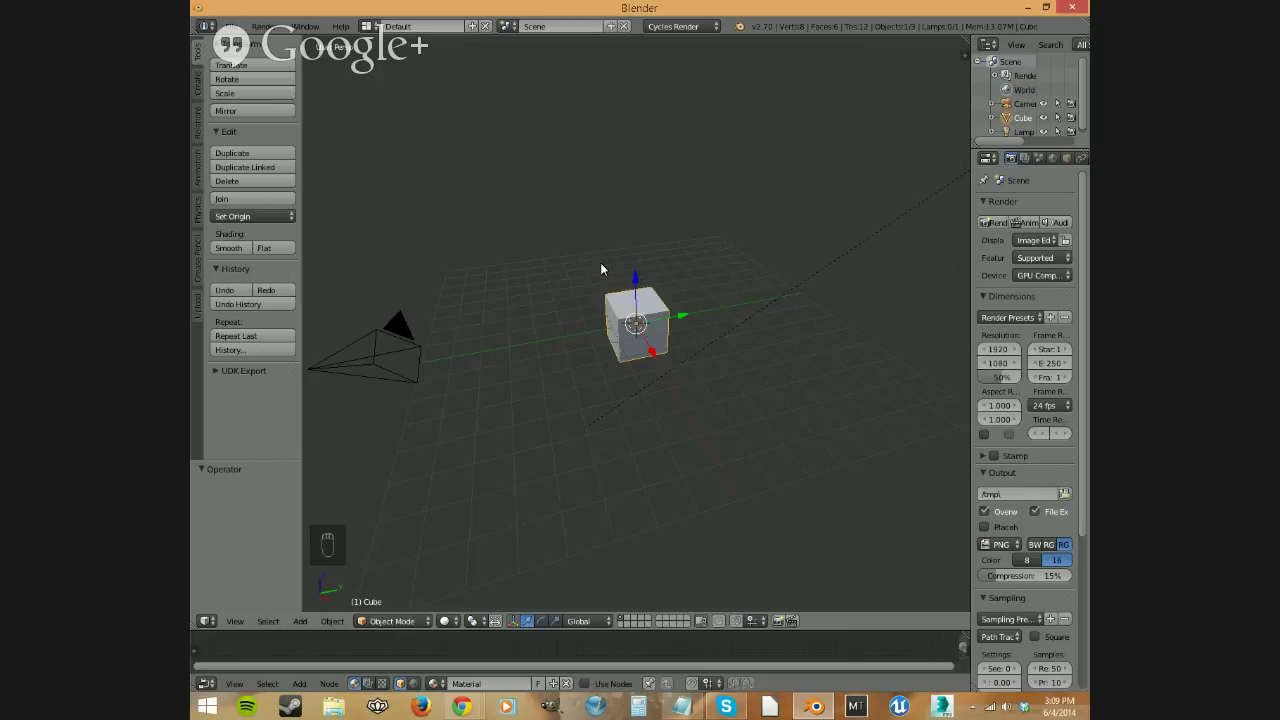
Step: Delete the default cube and add a mesh plane in its place
key("Delete")
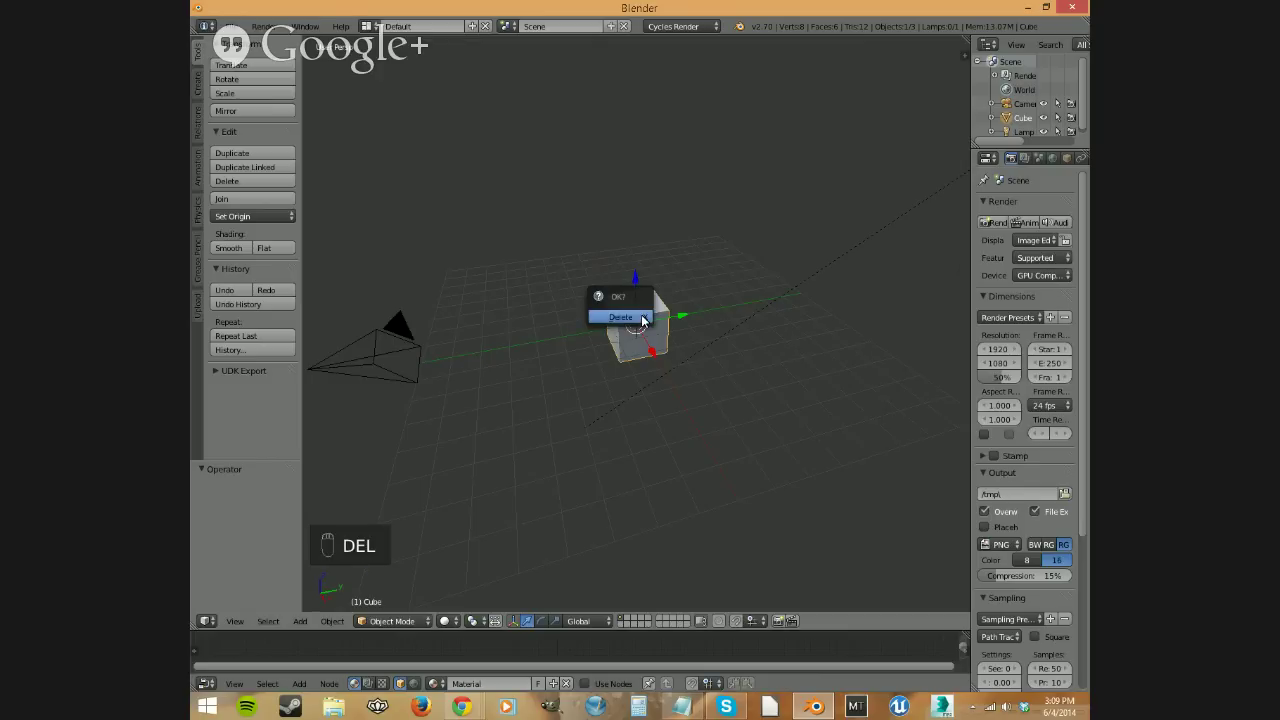
left_click(641, 314)
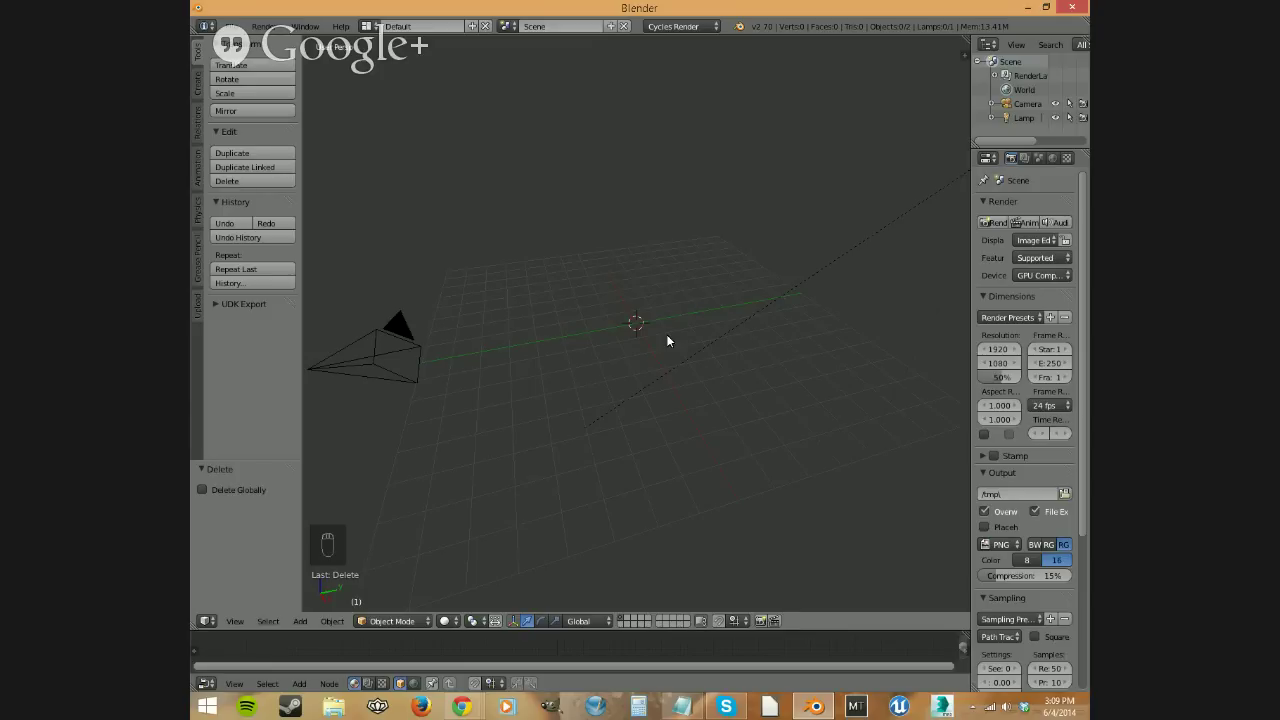
key("shift+a")
mouse_move(666, 334)
left_click(705, 337)
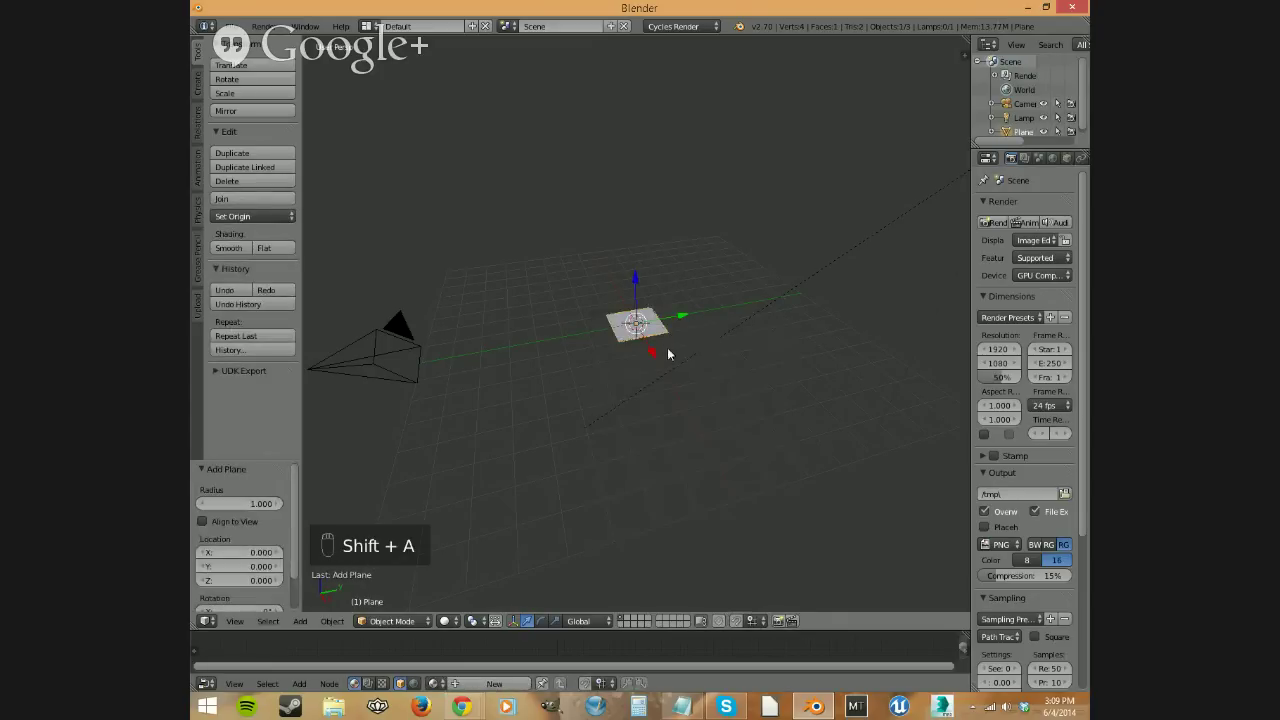
Step: Scale the plane by 10 and rotate it about 10° around the Z axis
type("s")
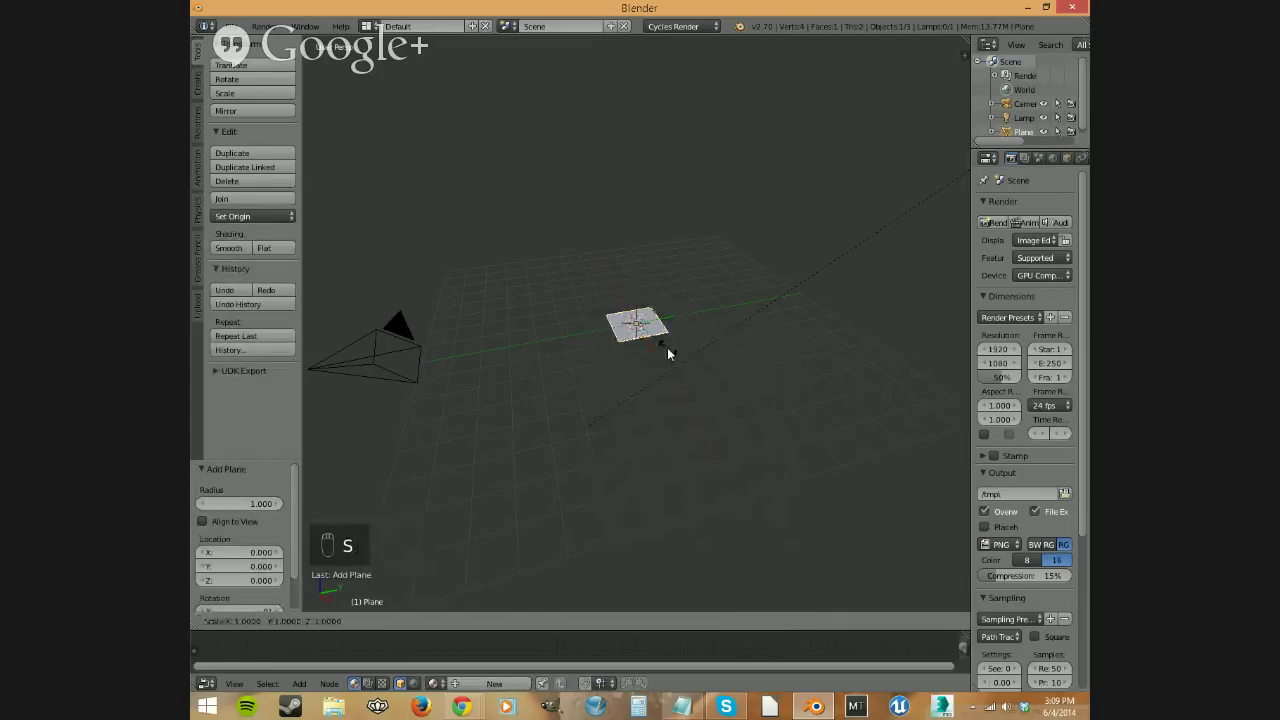
type("10")
key("Return")
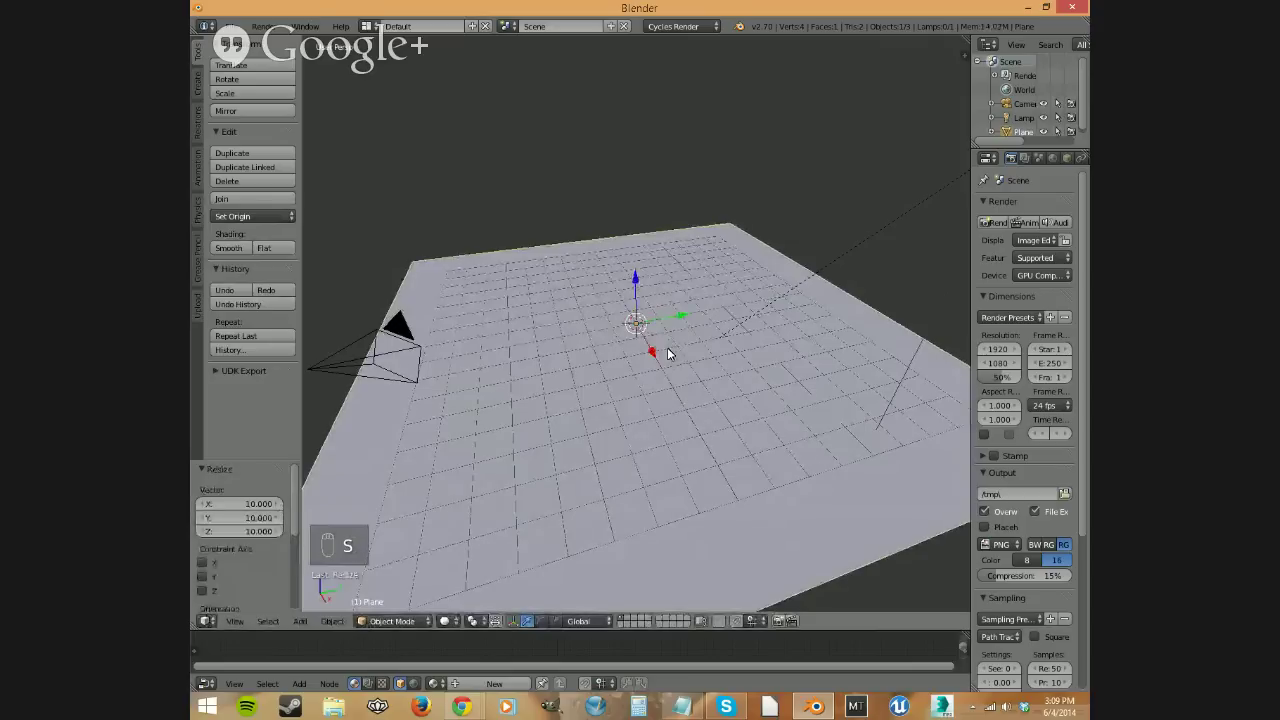
key("r")
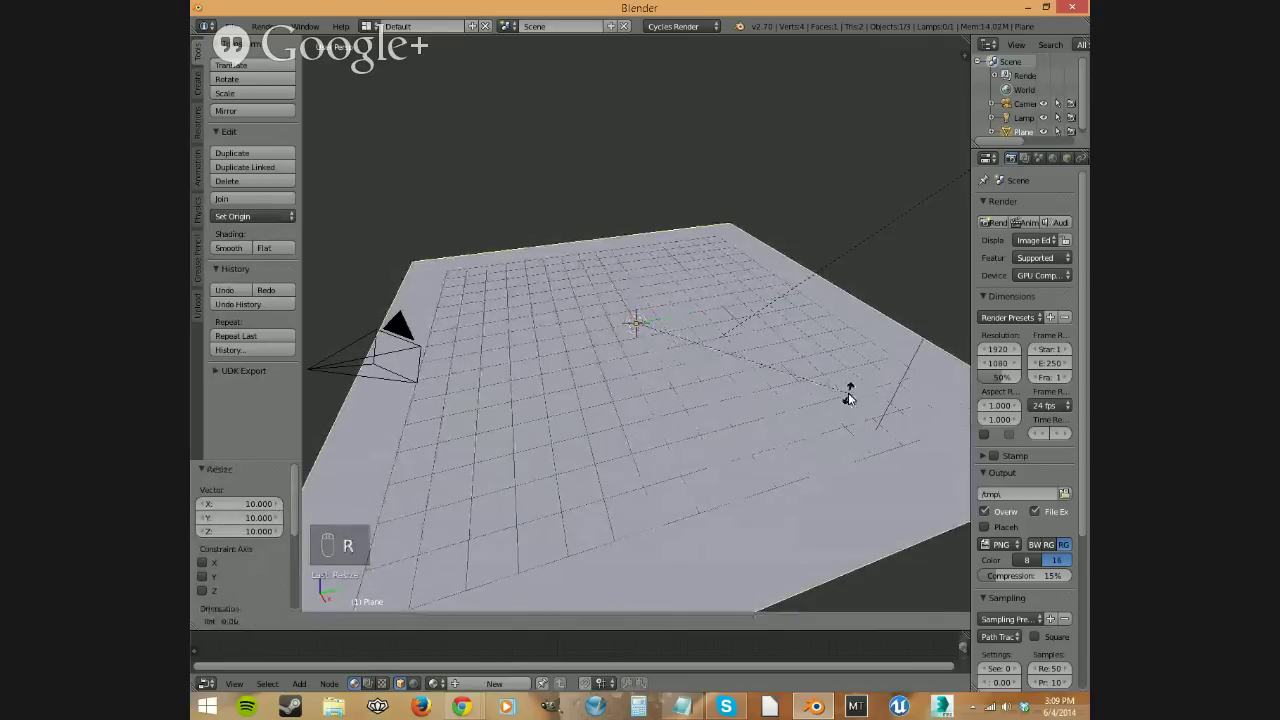
left_click(900, 363)
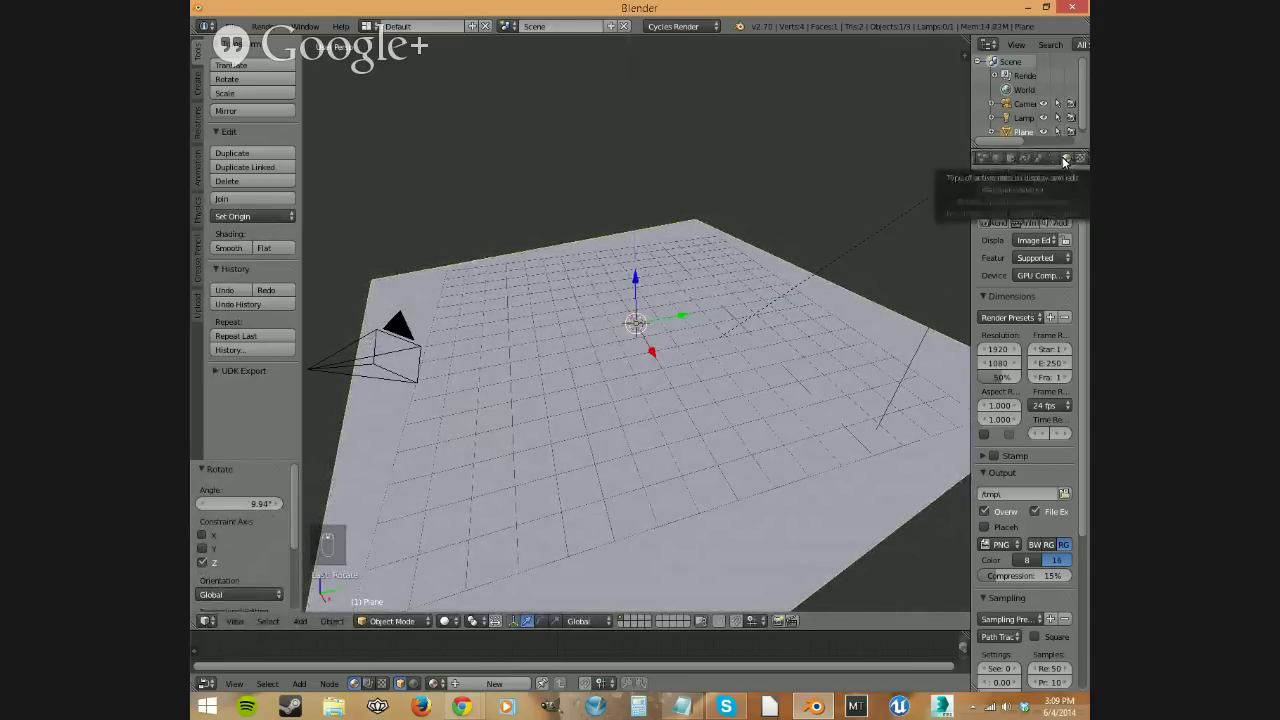
Step: Create a new material for the plane with a Checker Texture as its diffuse colour, at scale 75
left_click(1066, 158)
left_click(1027, 251)
left_click(1040, 354)
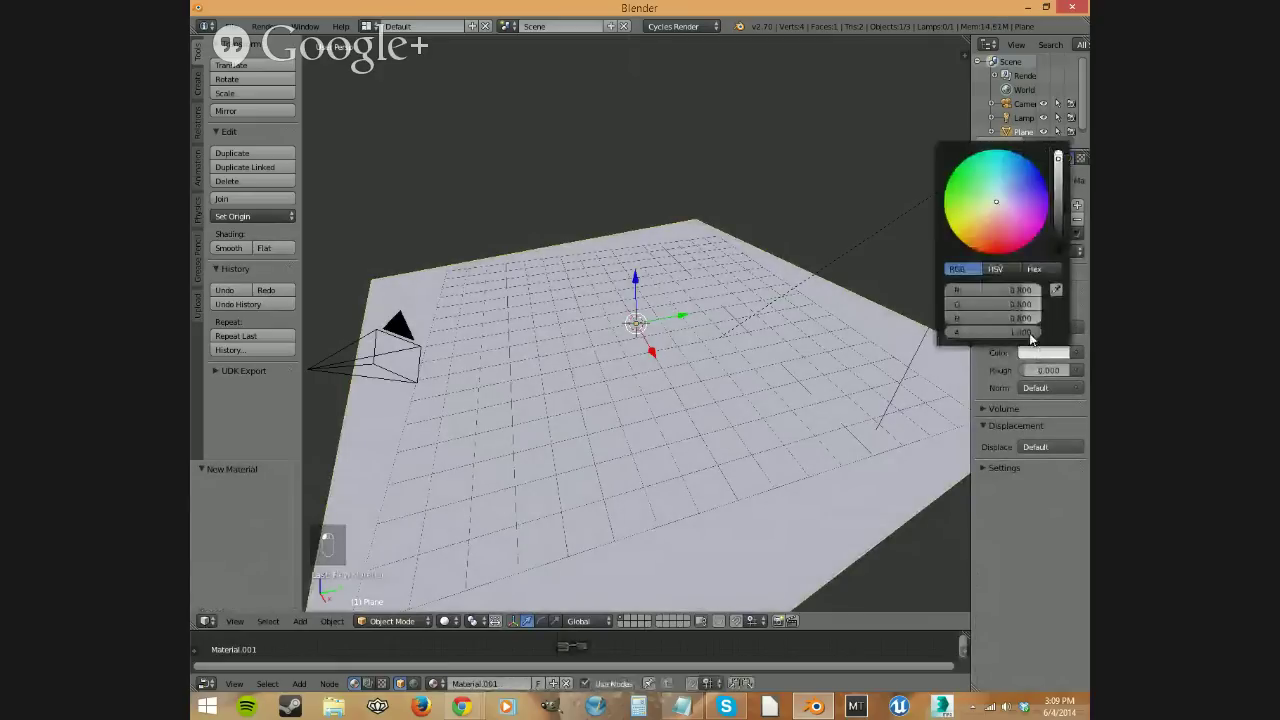
left_click(1083, 355)
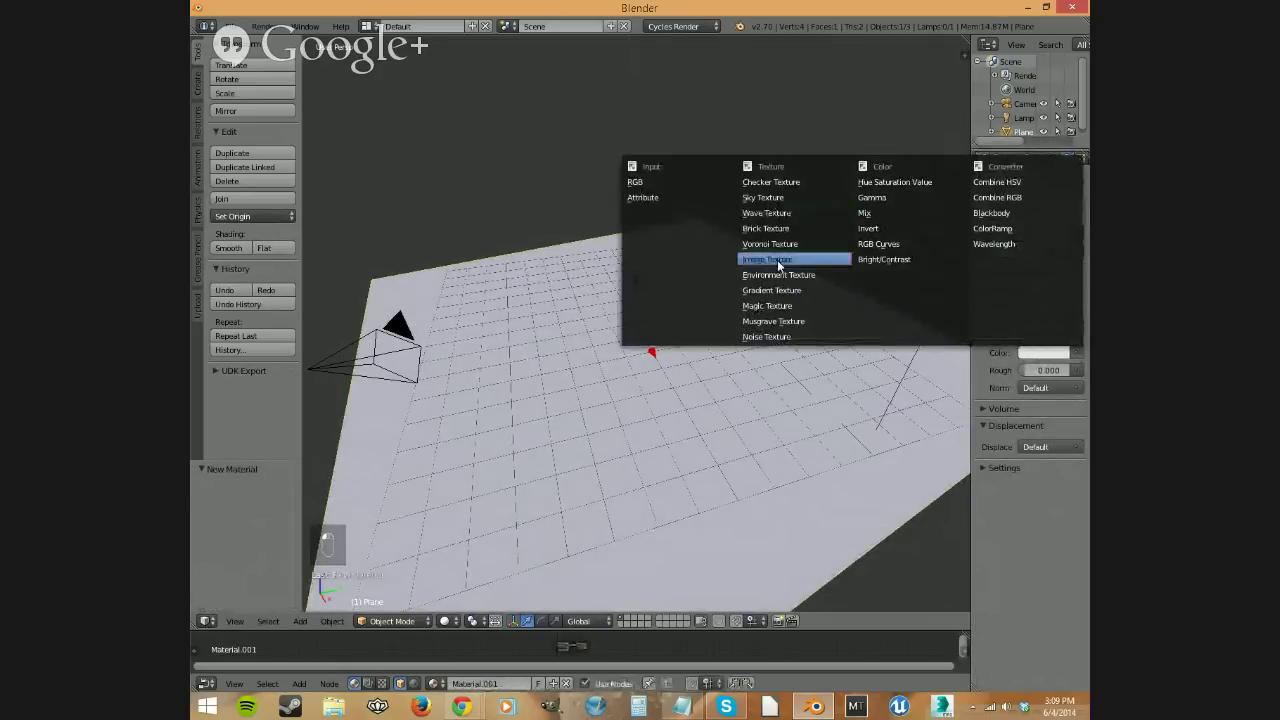
left_click(786, 184)
left_click(1057, 427)
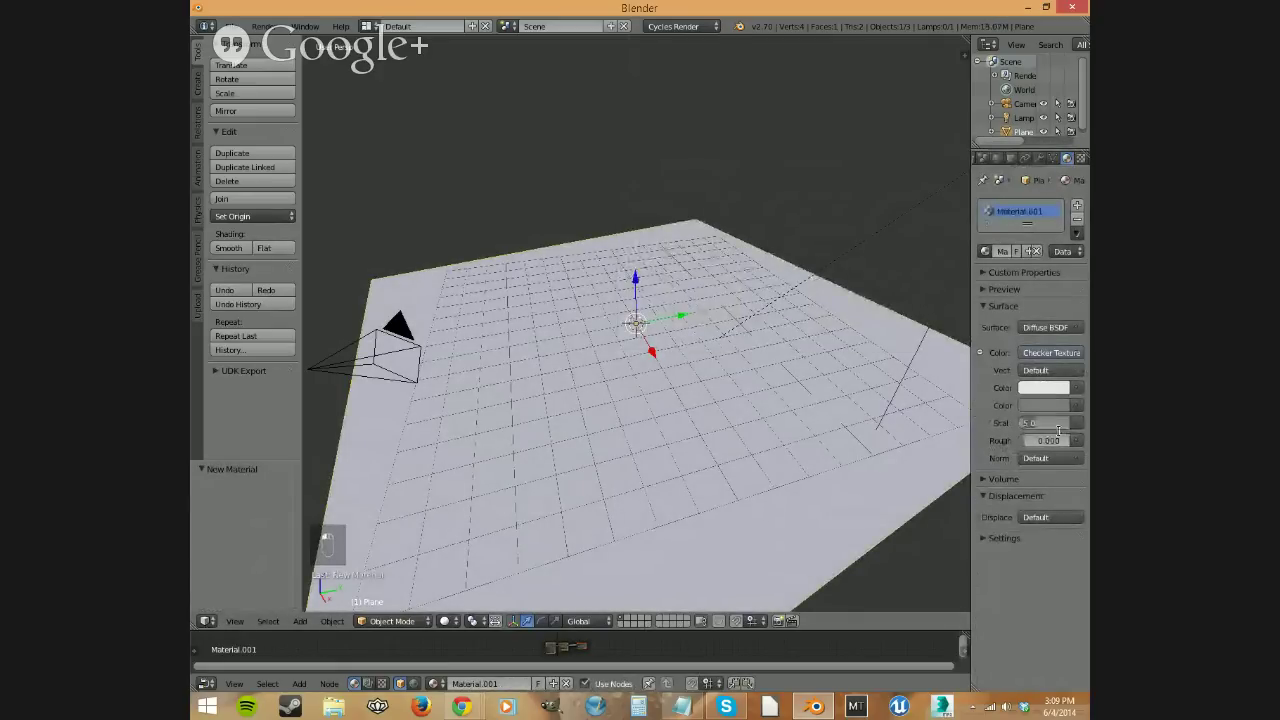
type("75")
key("Return")
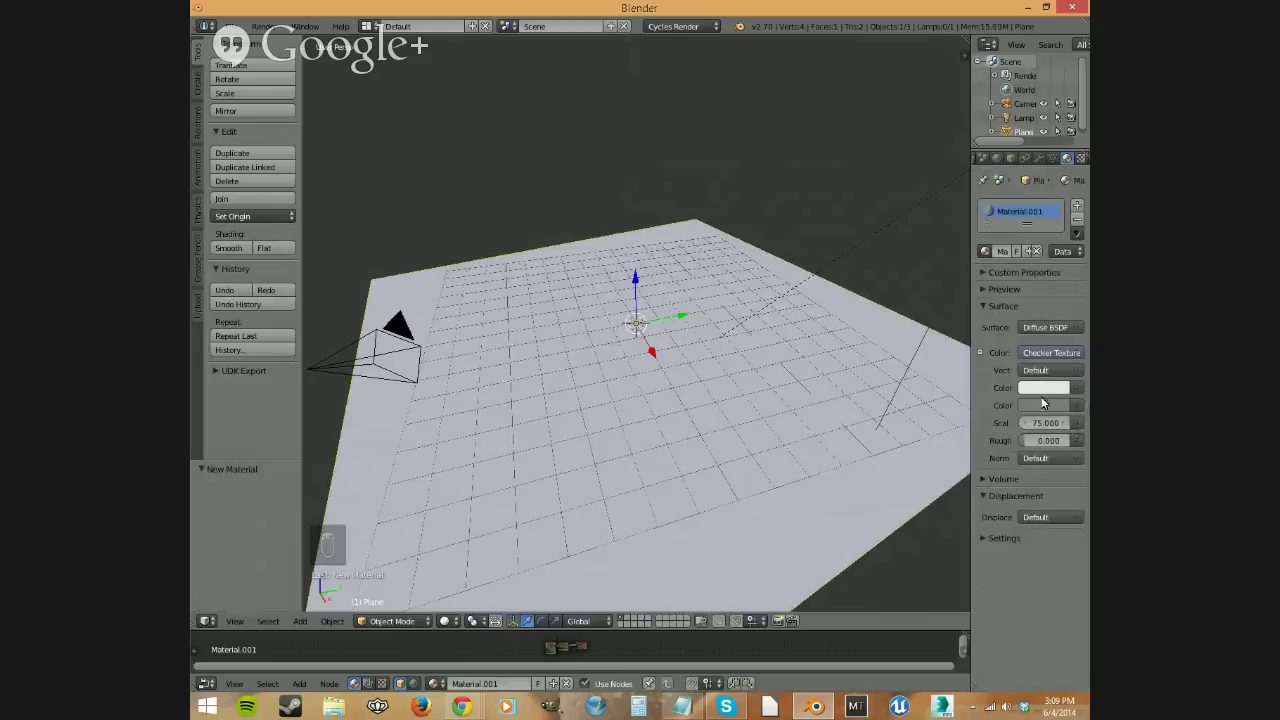
Step: Tint the checker's two colours pale cream and olive-grey, and check the material preview
left_click(1038, 391)
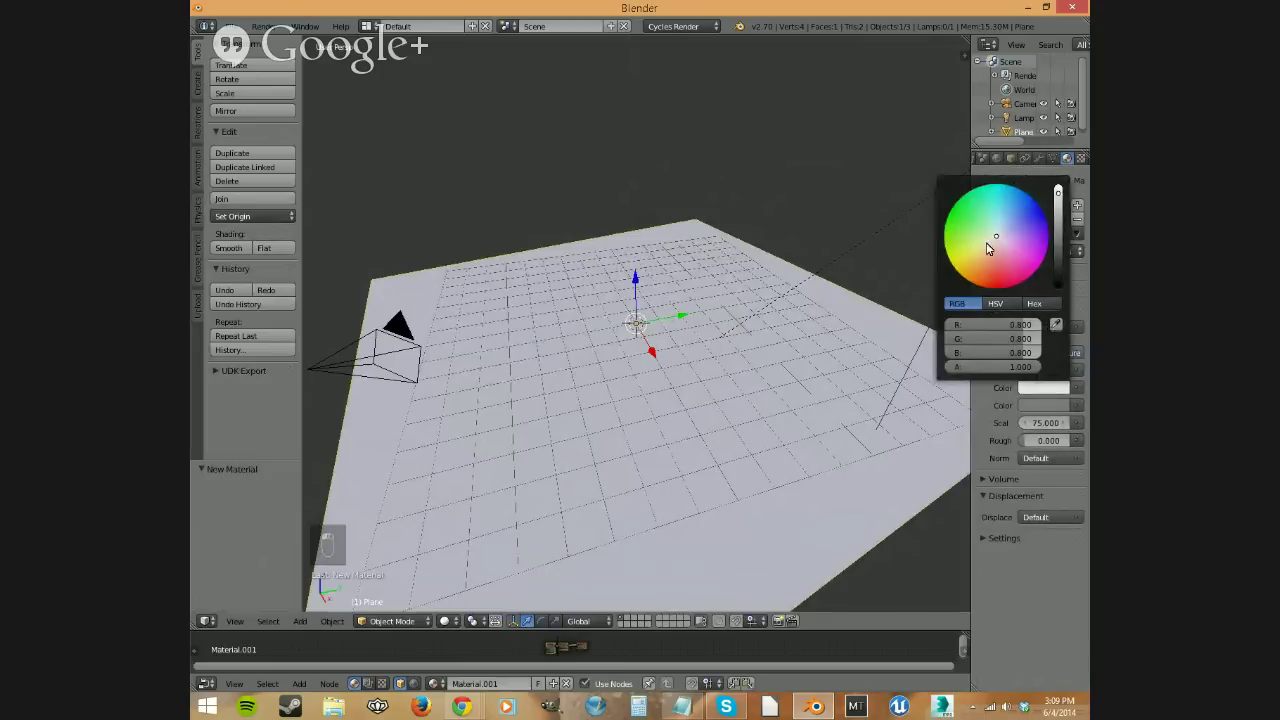
scroll(989, 254, "down", 12)
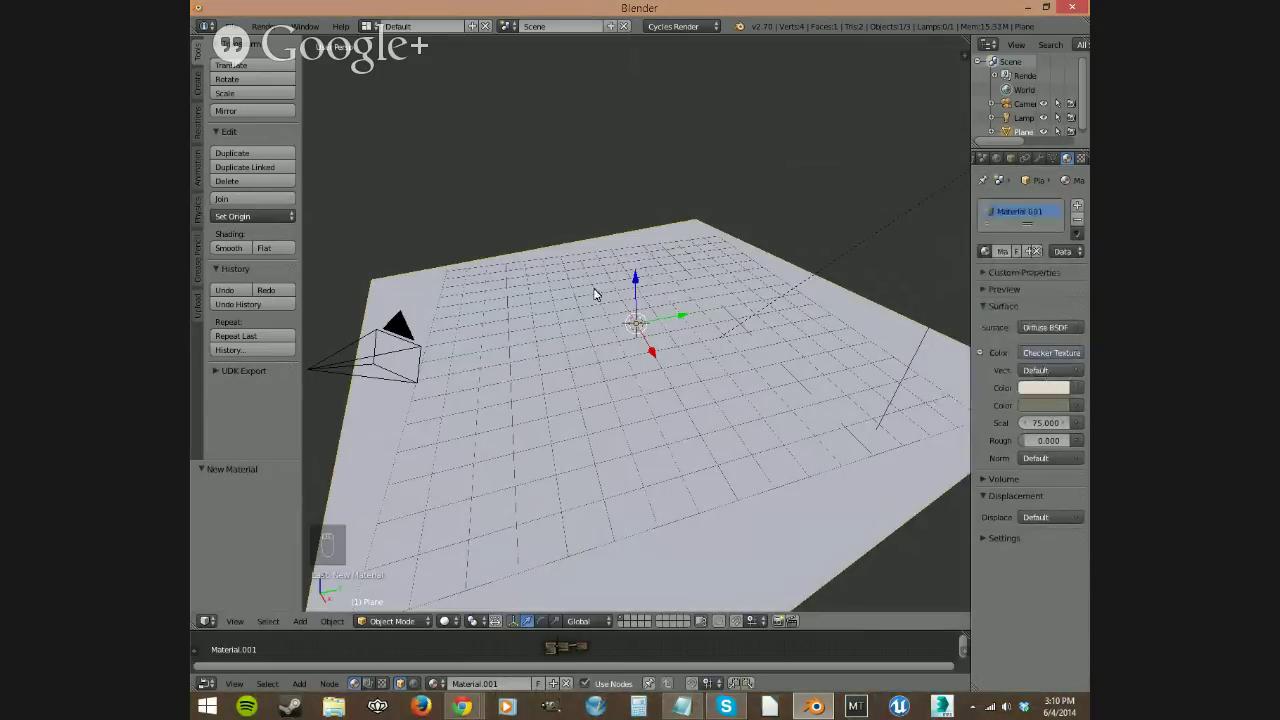
left_click(1010, 290)
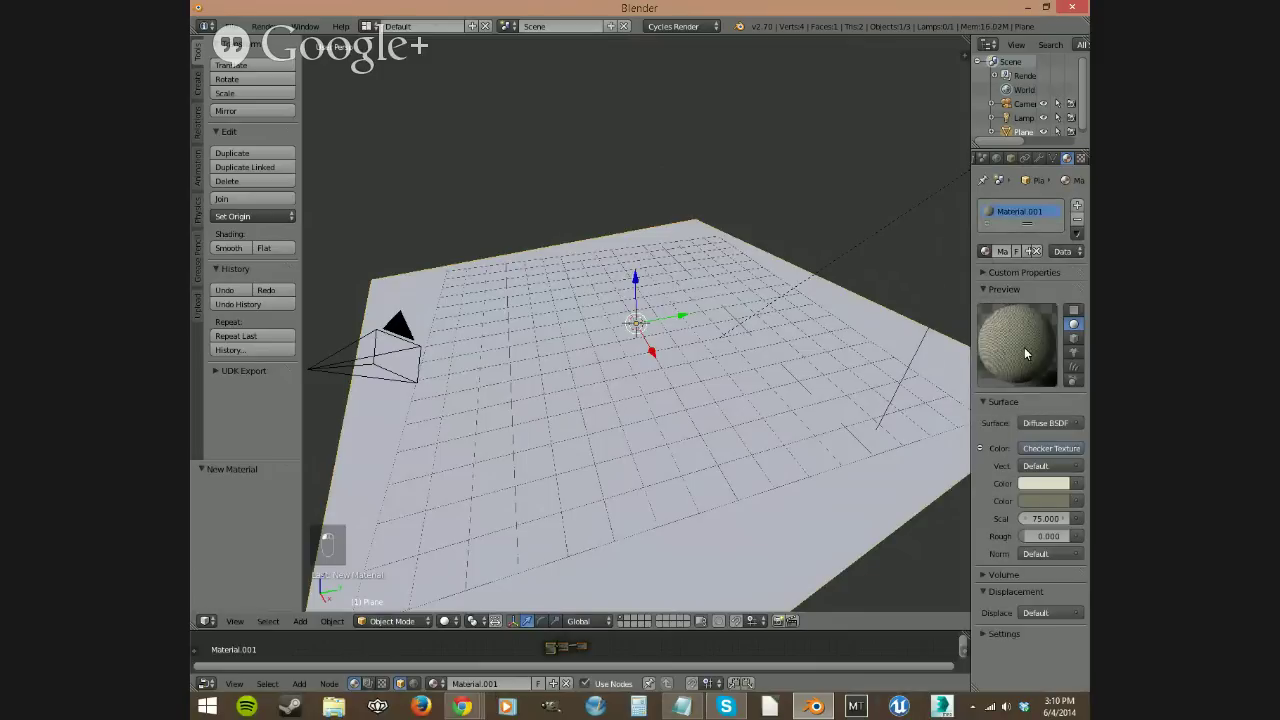
left_click(1007, 289)
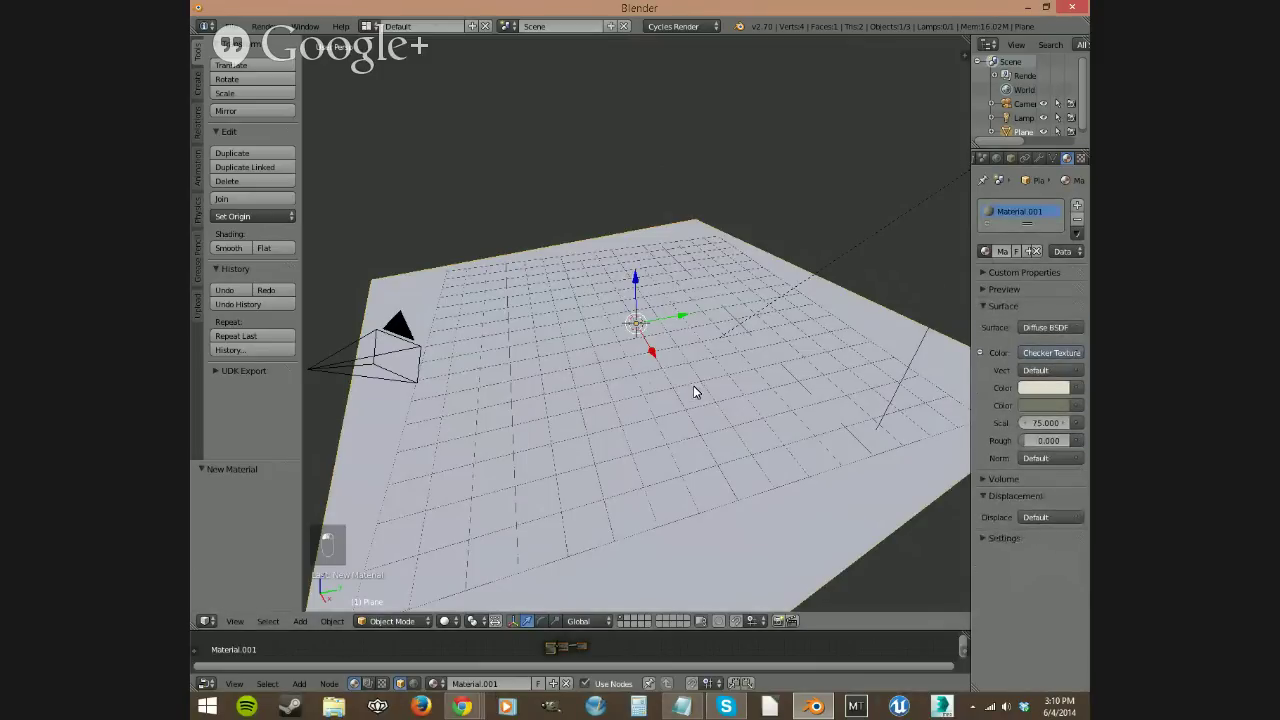
Step: Set the plane material's viewport colour to a light beige
middle_click_drag(697, 392, 753, 402)
left_click(1009, 542)
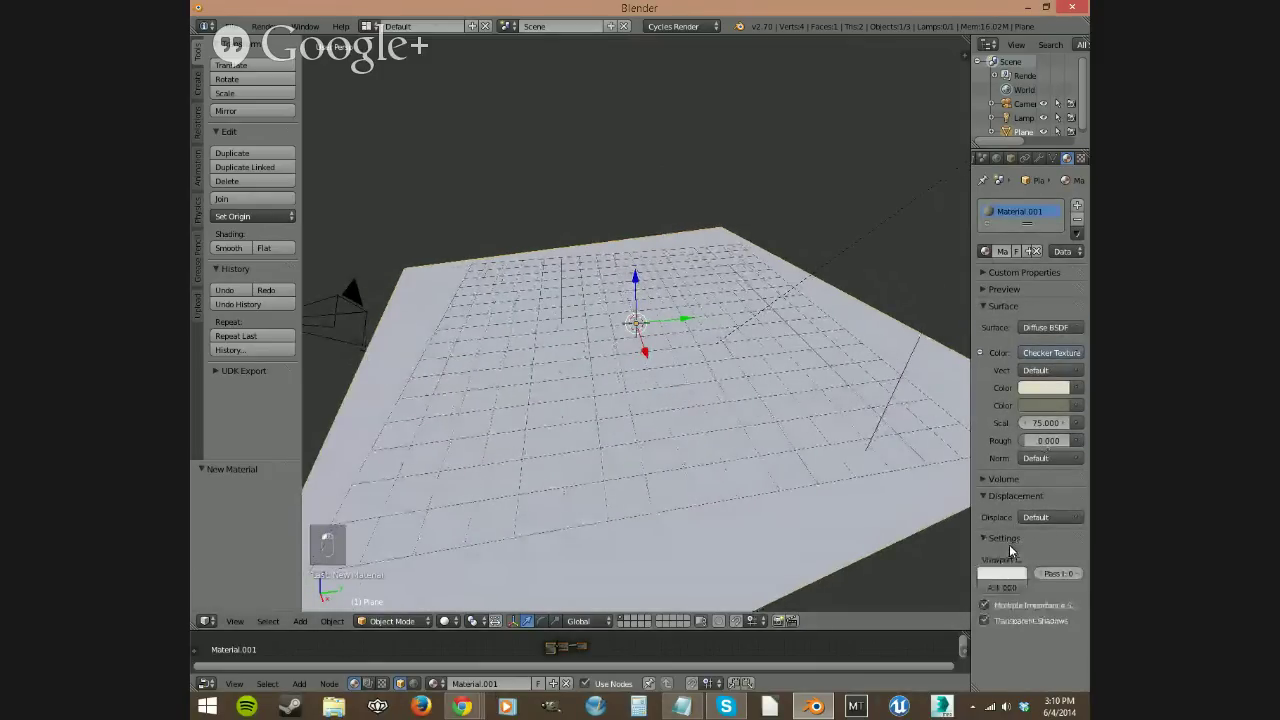
left_click(1000, 574)
left_click(945, 450)
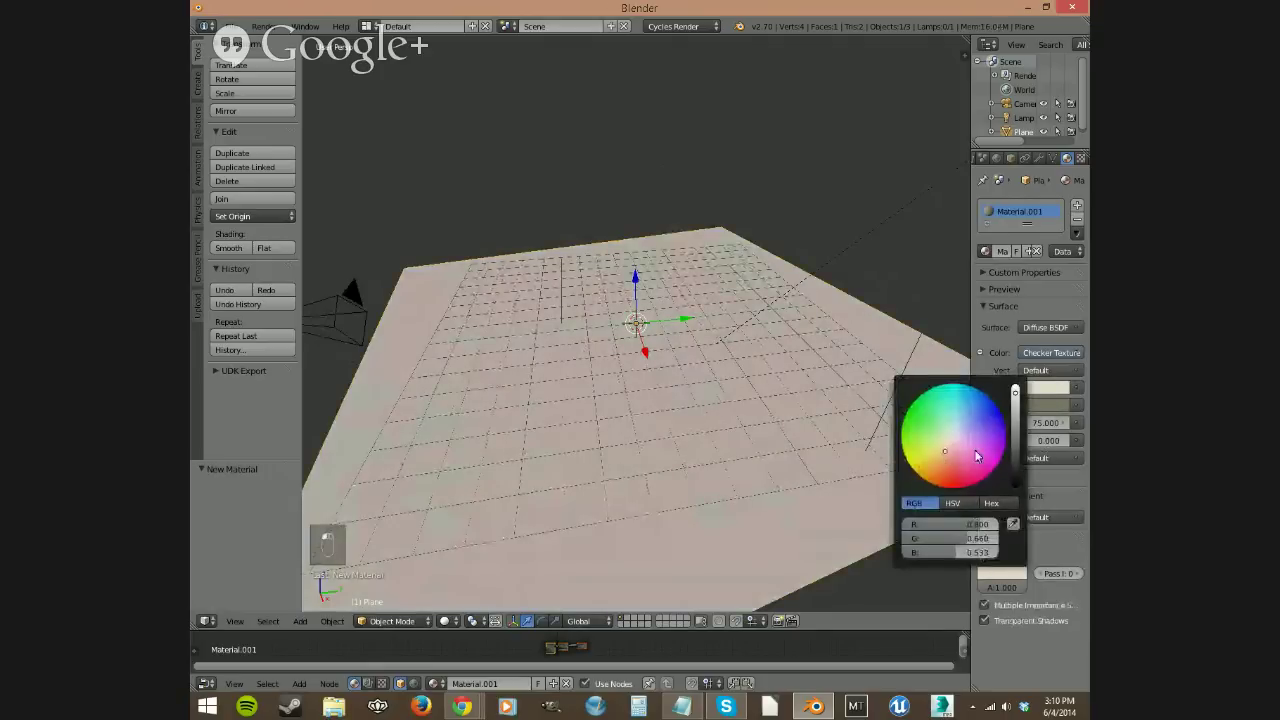
Step: Add a mesh cube at the plane's centre and raise it about 2.4 units along Z
scroll(655, 350, "up", 3)
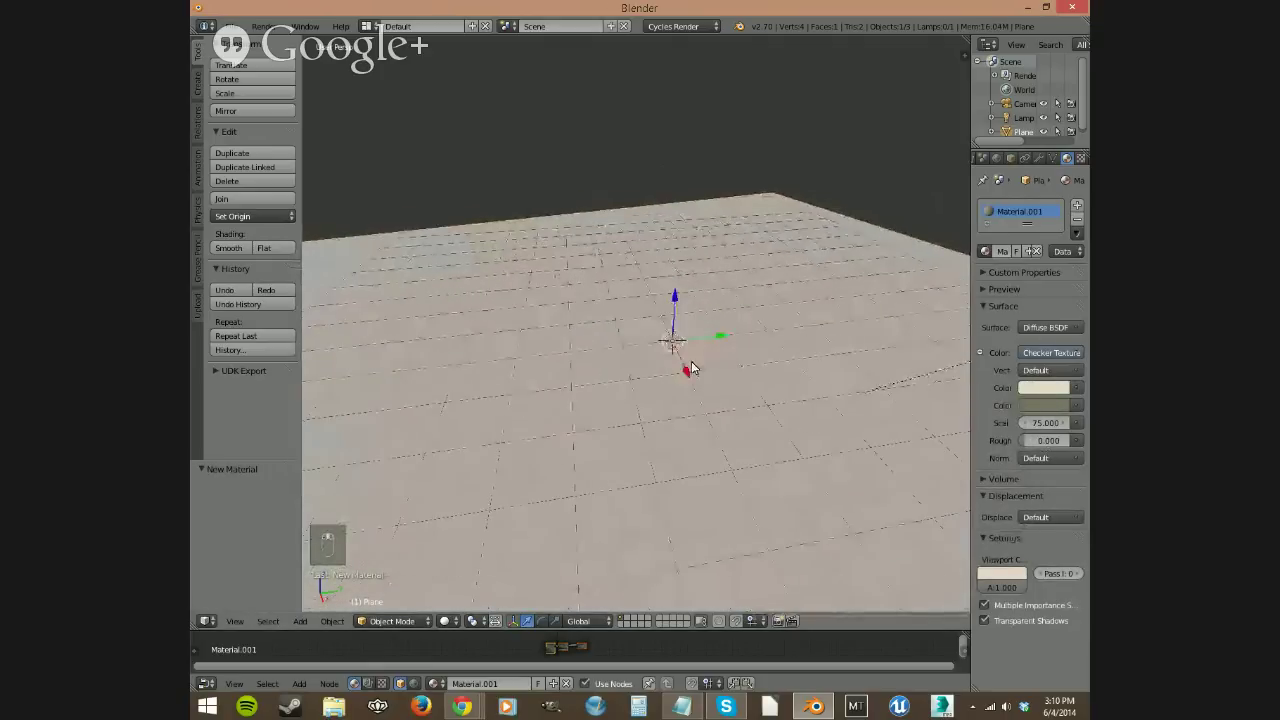
middle_click_drag(691, 362, 733, 383)
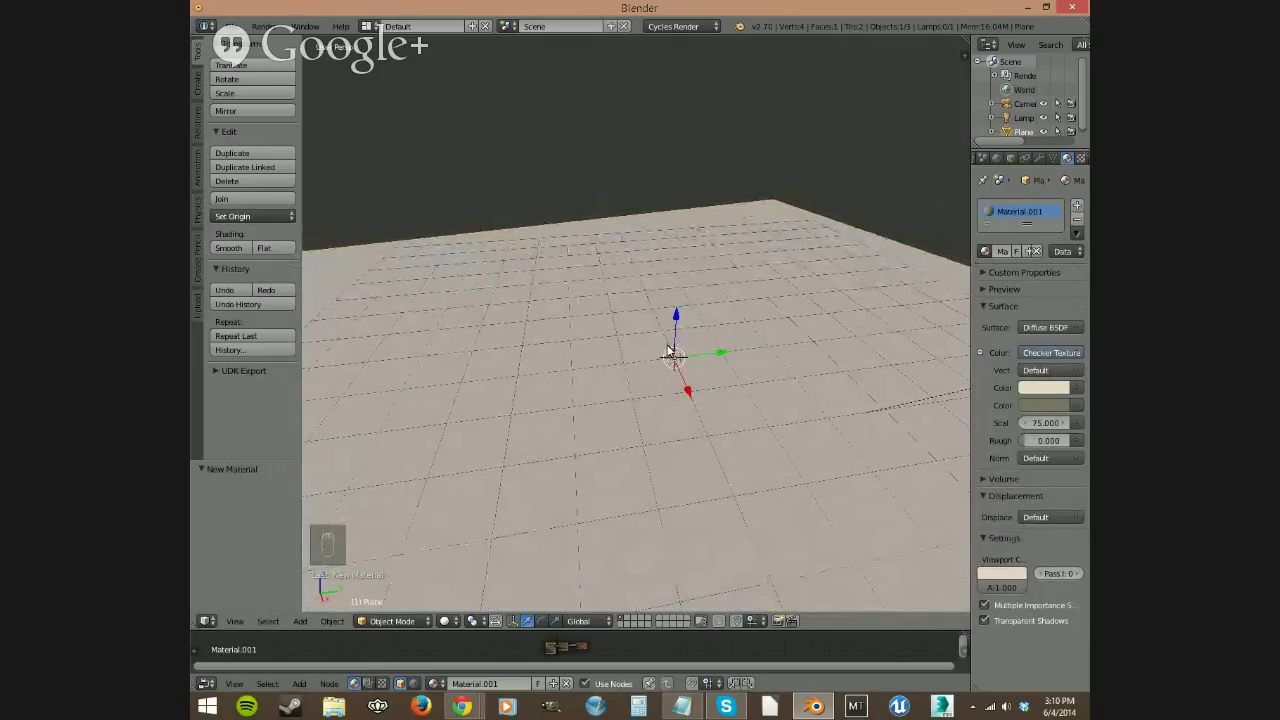
key("shift+a")
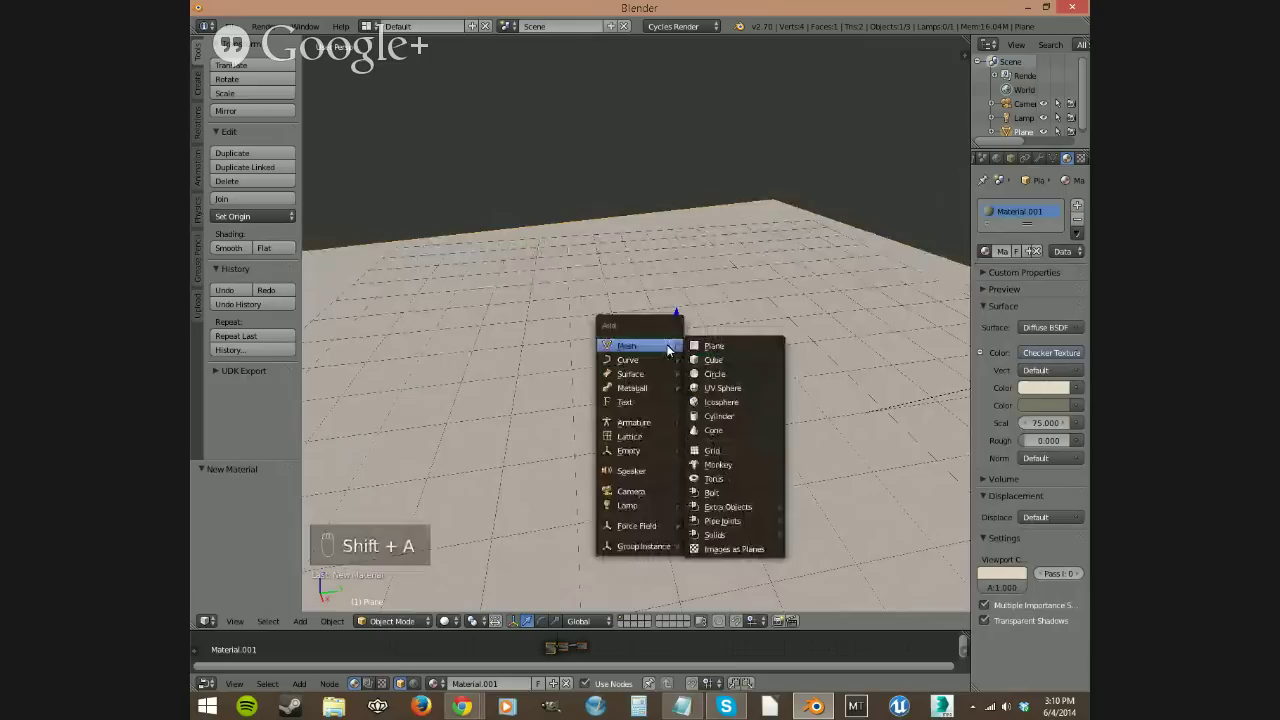
left_click(718, 360)
left_click_drag(676, 308, 680, 196)
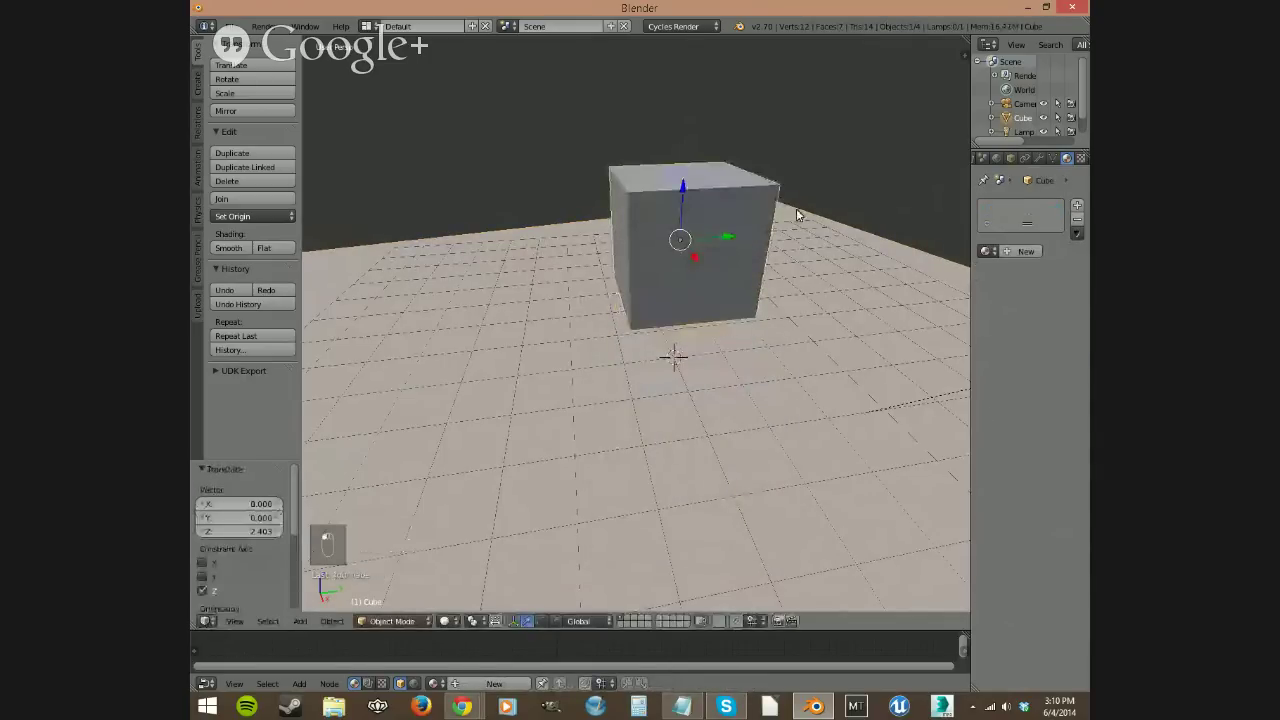
Step: Flatten the cube along Z into a thin slab and enlarge it uniformly by about 1.66
key("s")
key("z")
left_click(707, 236)
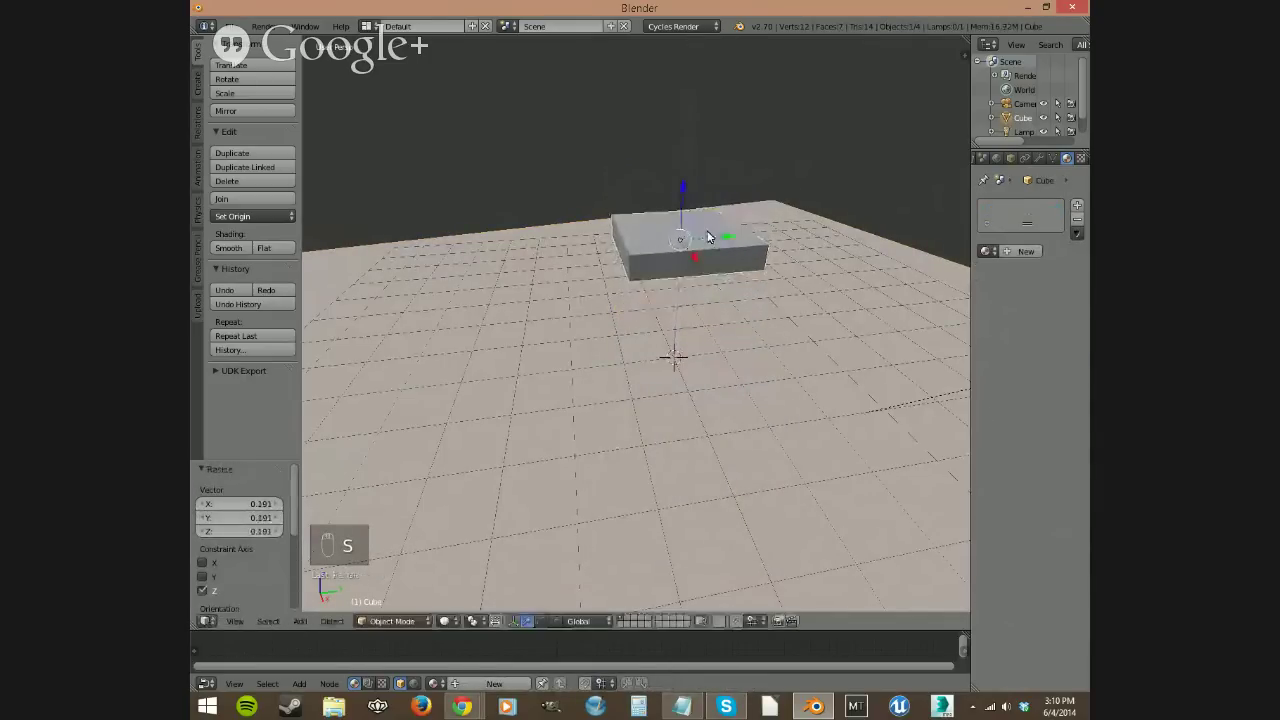
key("s")
left_click(750, 185)
key("s")
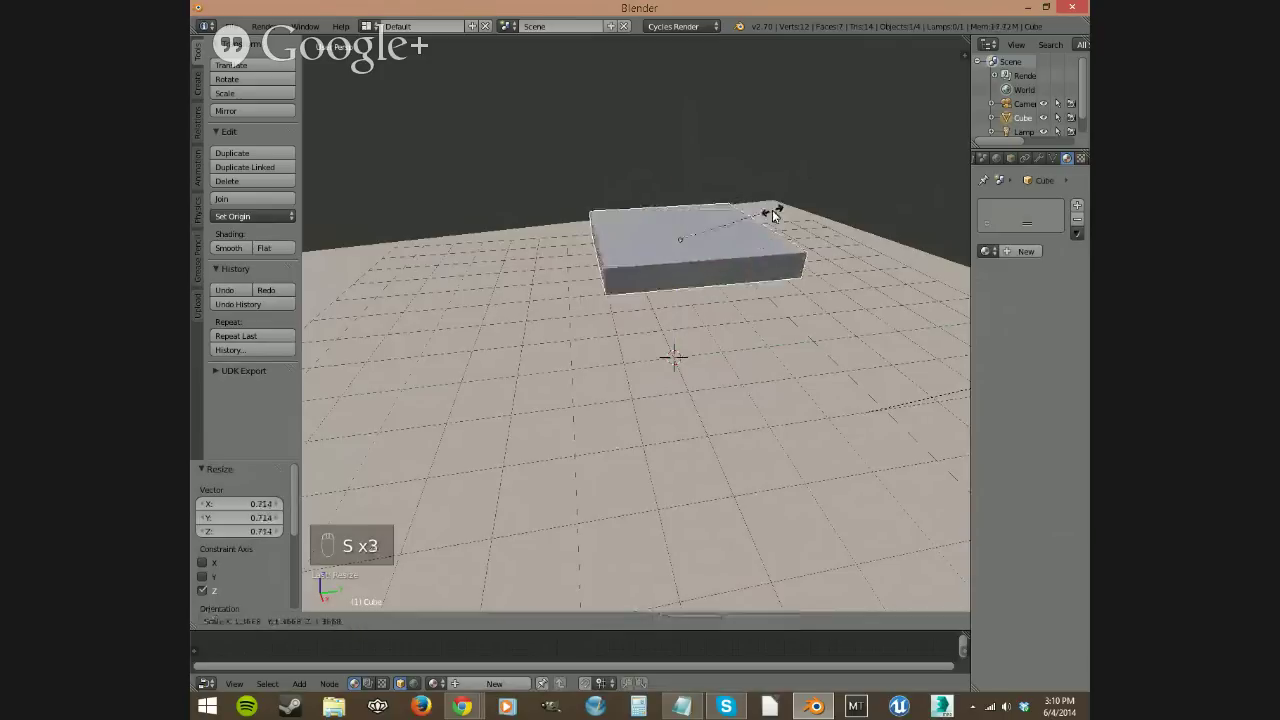
left_click(766, 254)
Step: Add a Bevel modifier to the slab and apply it
left_click(1040, 163)
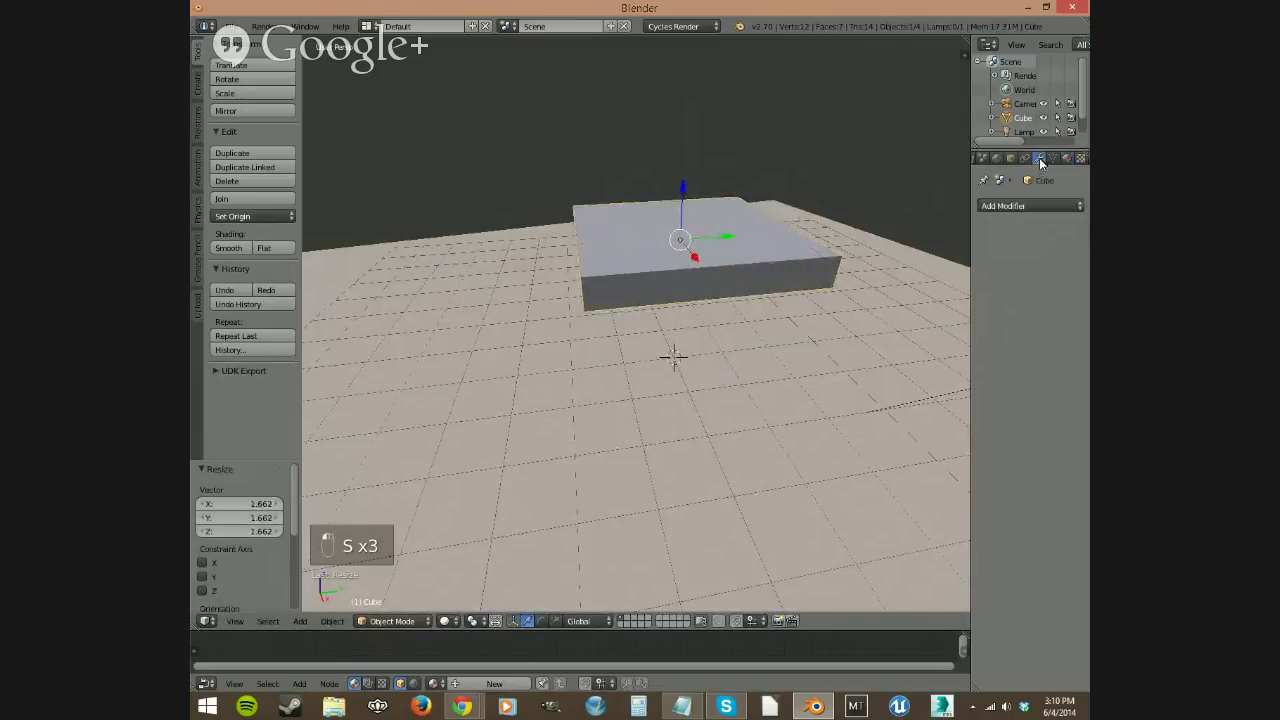
left_click(1026, 203)
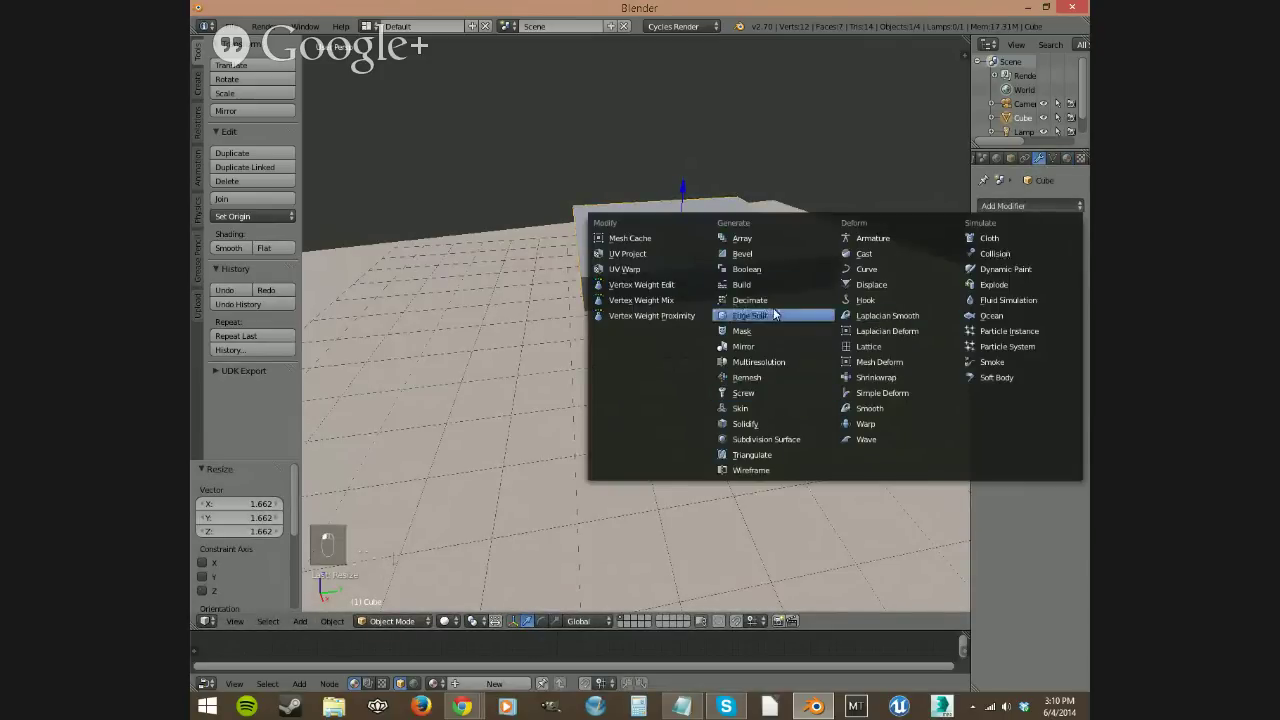
left_click(766, 253)
middle_click_drag(771, 277, 650, 336)
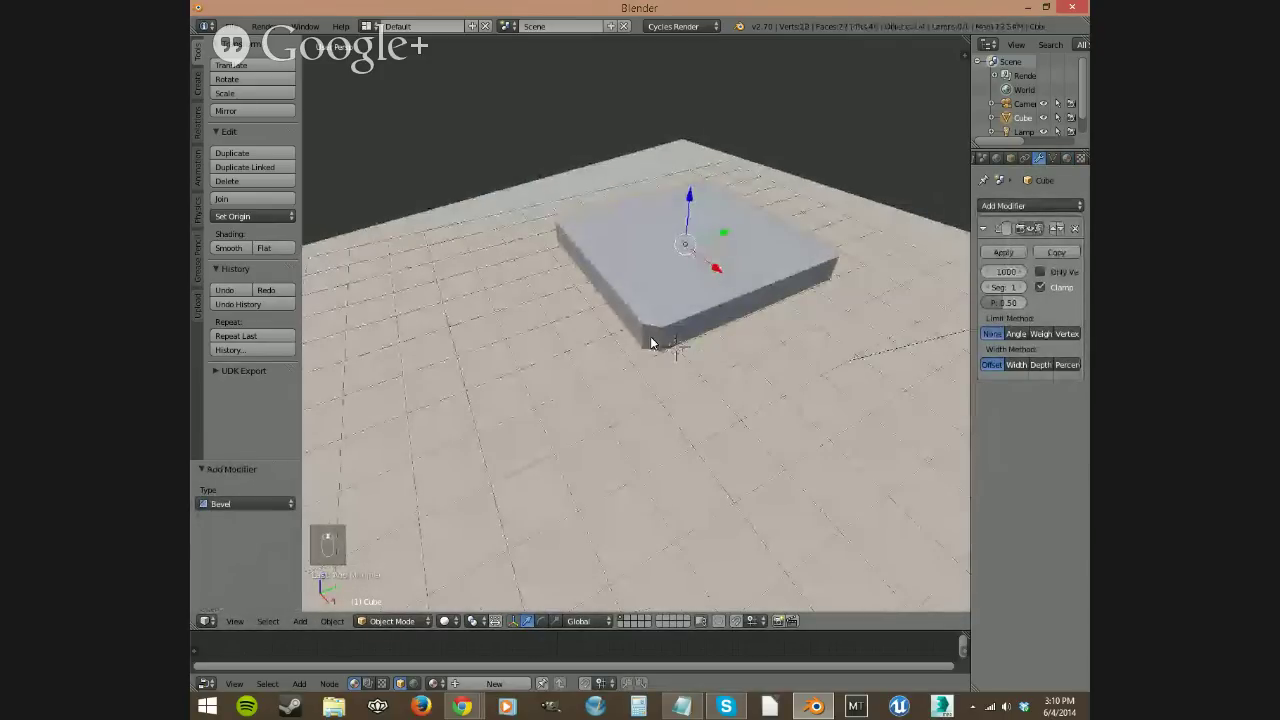
left_click(1003, 252)
Step: In Edit Mode, add two evenly spaced loop cuts across the slab in each horizontal direction, leaving them unslid
middle_click_drag(720, 250, 637, 246)
key("Tab")
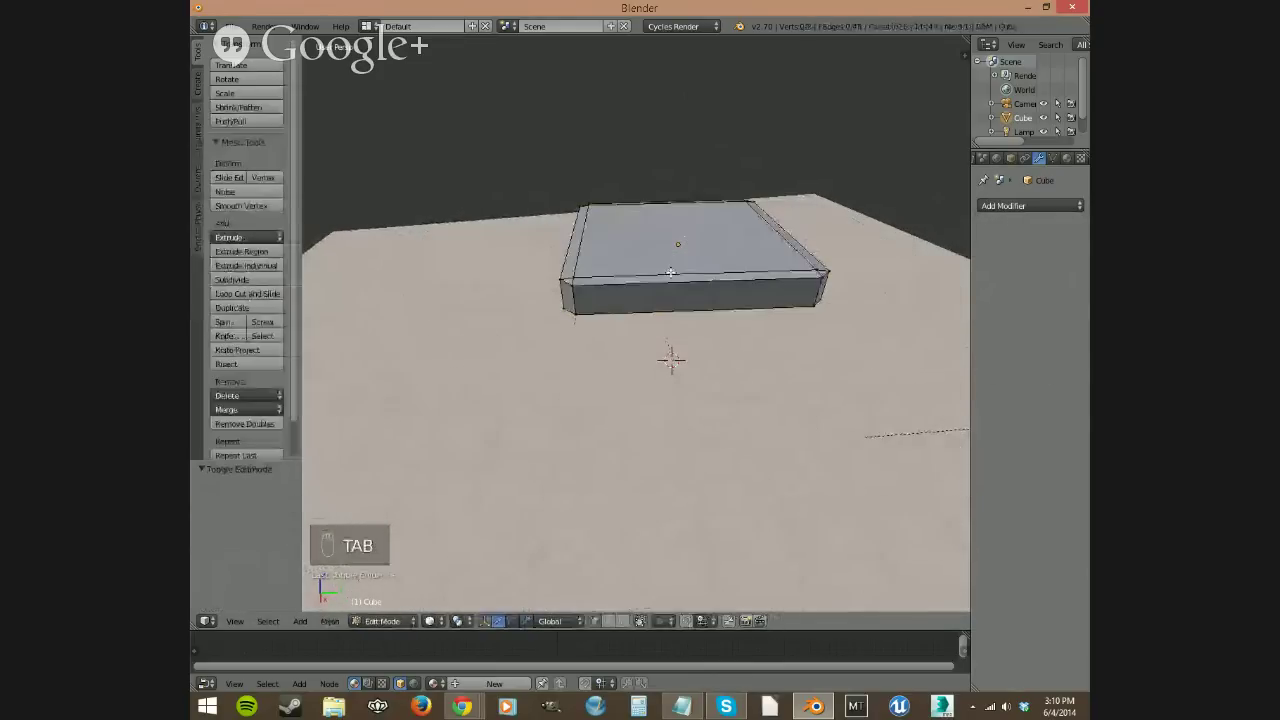
key("ctrl+r")
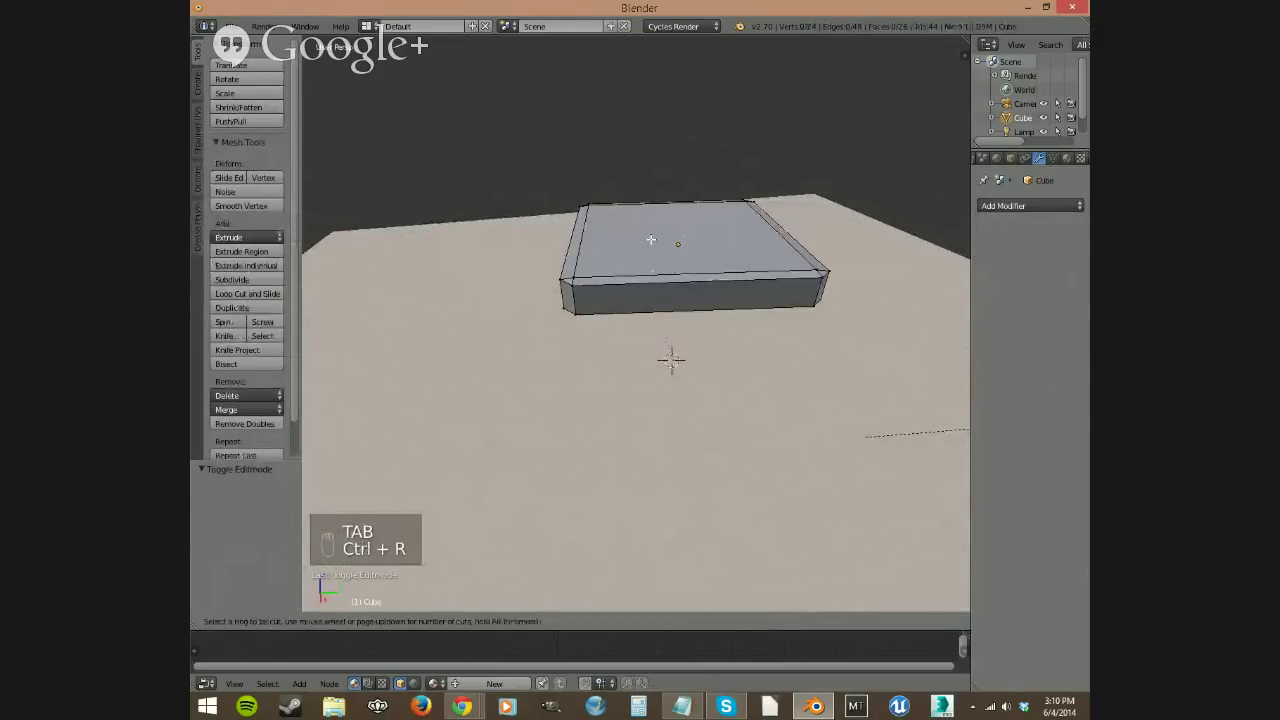
scroll(683, 204, "up", 1)
left_click(683, 204)
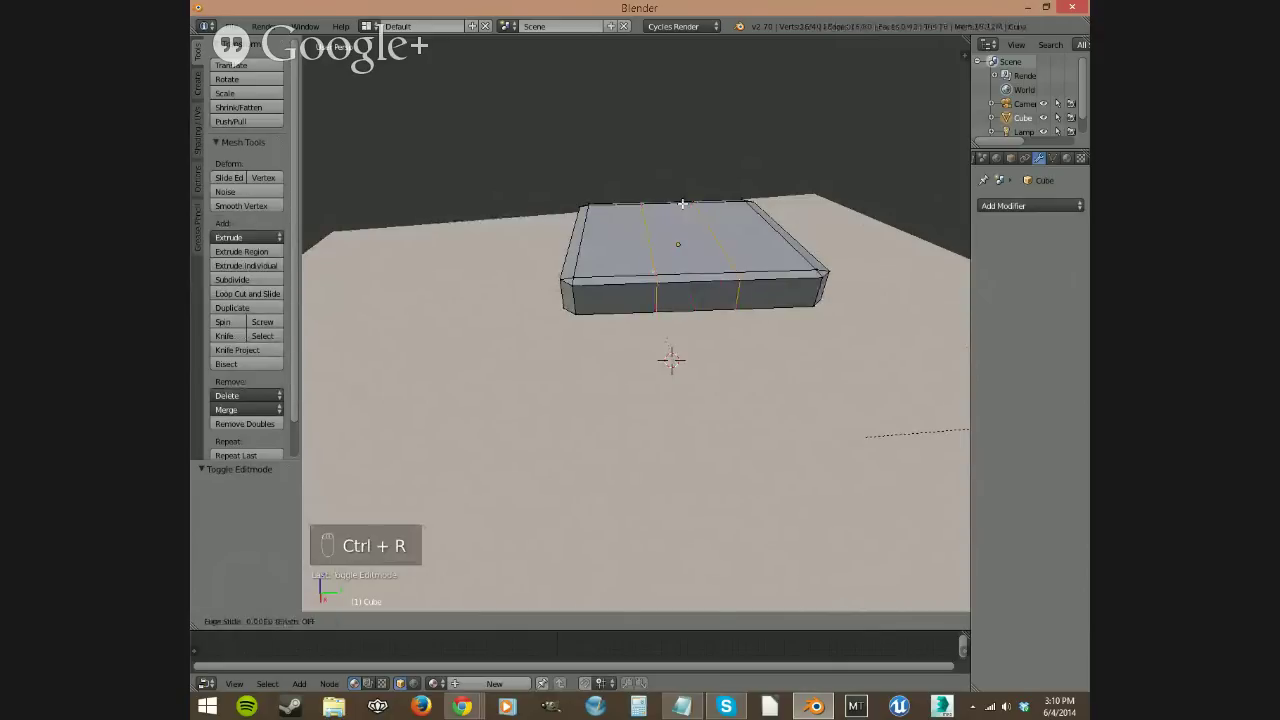
right_click(688, 230)
key("ctrl+r")
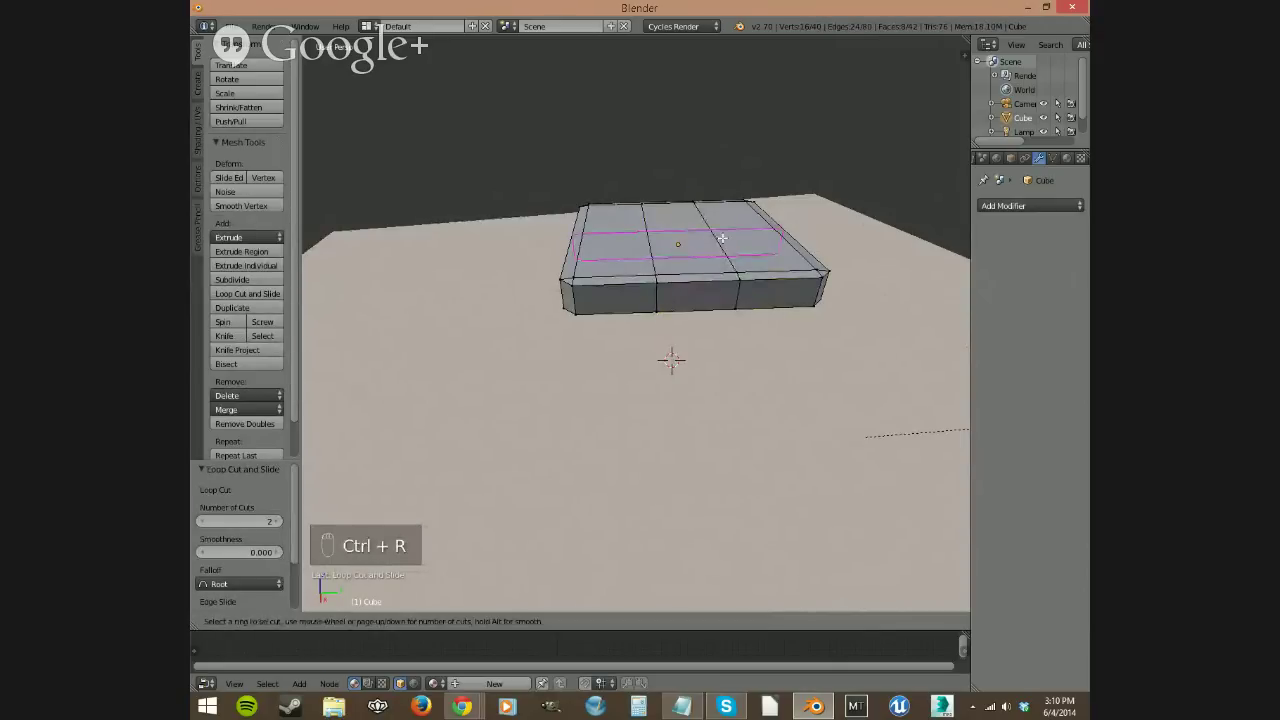
left_click(722, 238)
right_click(730, 237)
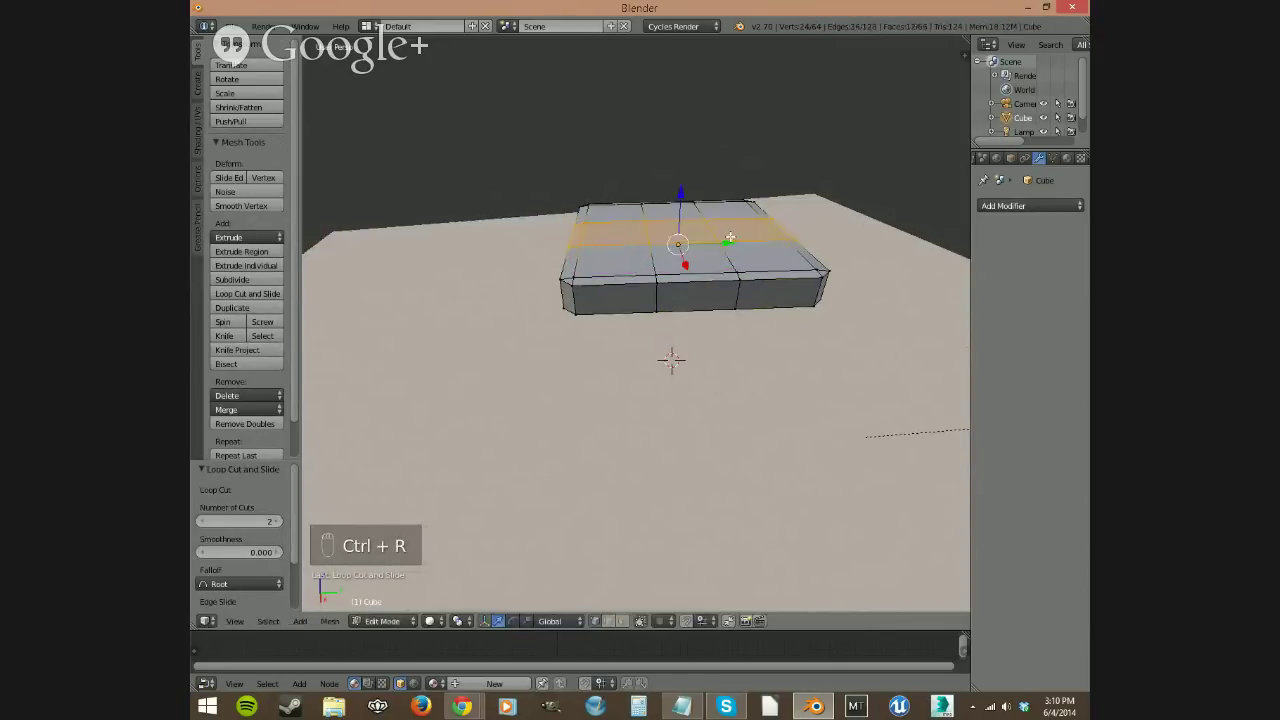
Step: Select one lengthwise edge loop on the slab and turn on the edge length display in the viewport
mouse_move(719, 284)
middle_mouse_down()
mouse_move(735, 272)
mouse_move(705, 296)
mouse_move(690, 290)
mouse_move(710, 298)
middle_mouse_up()
right_click(713, 298, "alt")
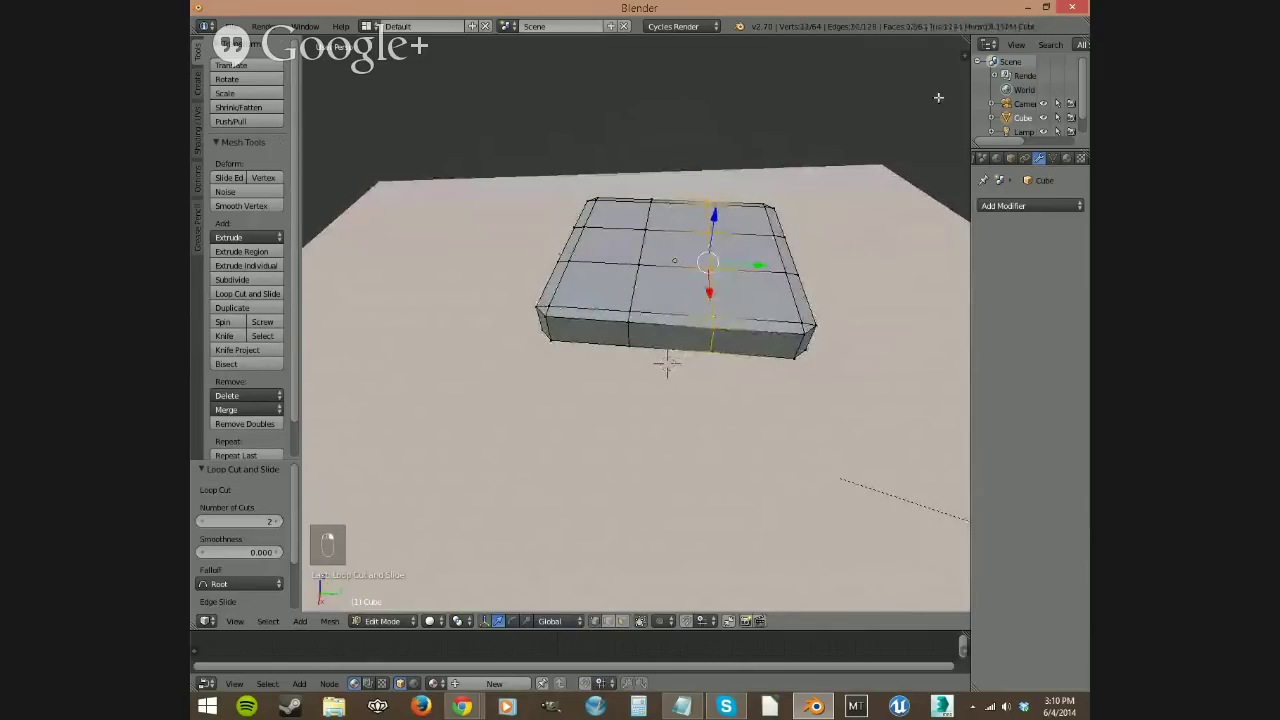
key("n")
scroll(899, 290, "down", 3)
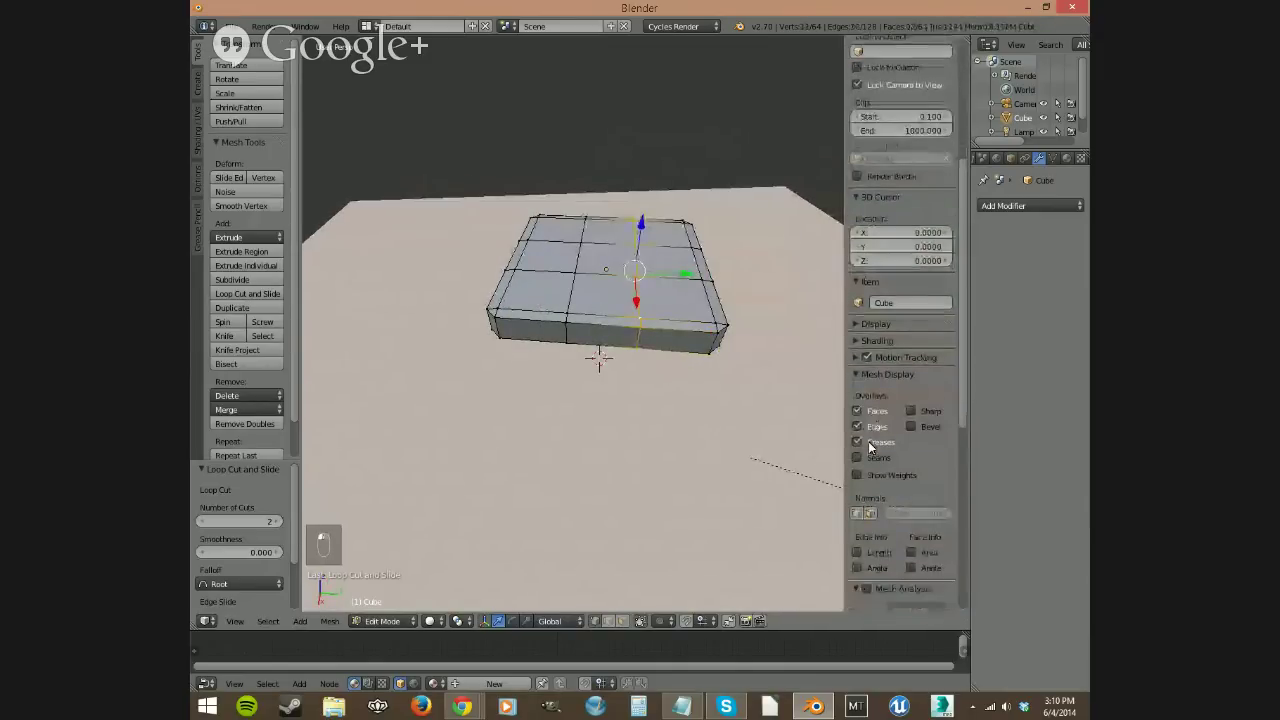
left_click(869, 496)
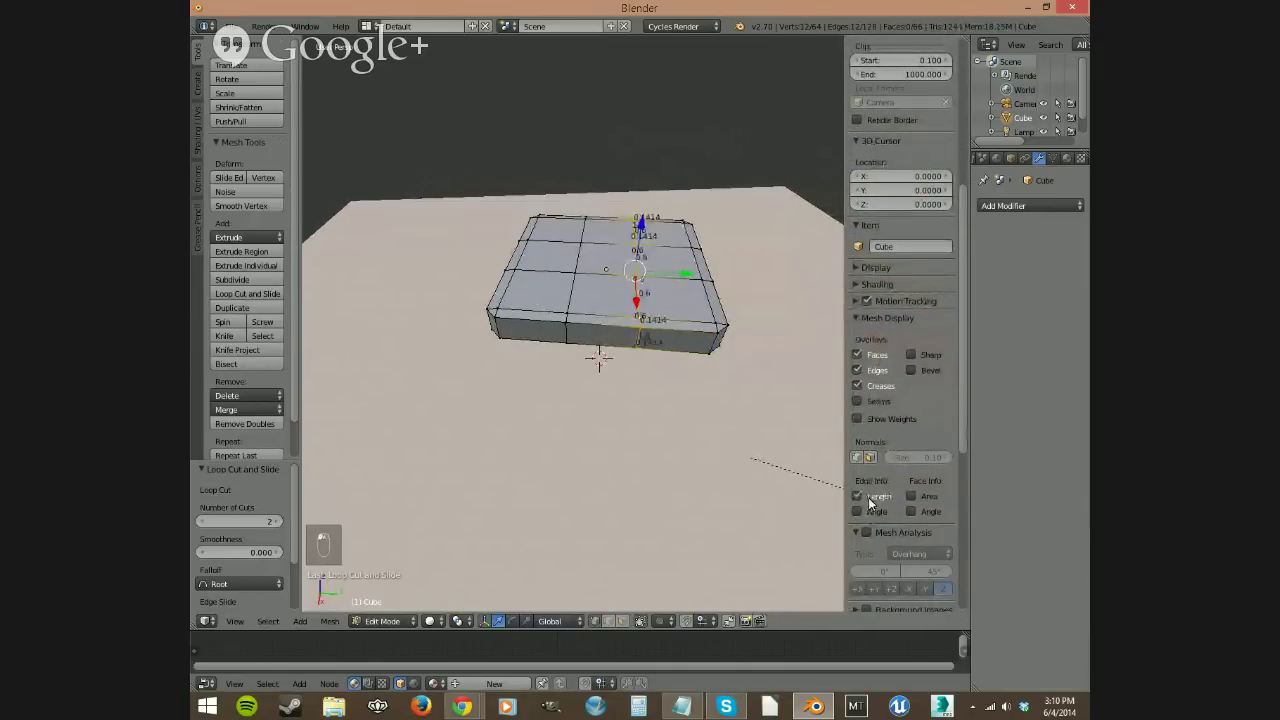
Step: Select both lengthwise edge loops and scale them apart along Y by about 2.63, close to the slab's sides
scroll(753, 333, "up", 3)
middle_click_drag(753, 333, 673, 386)
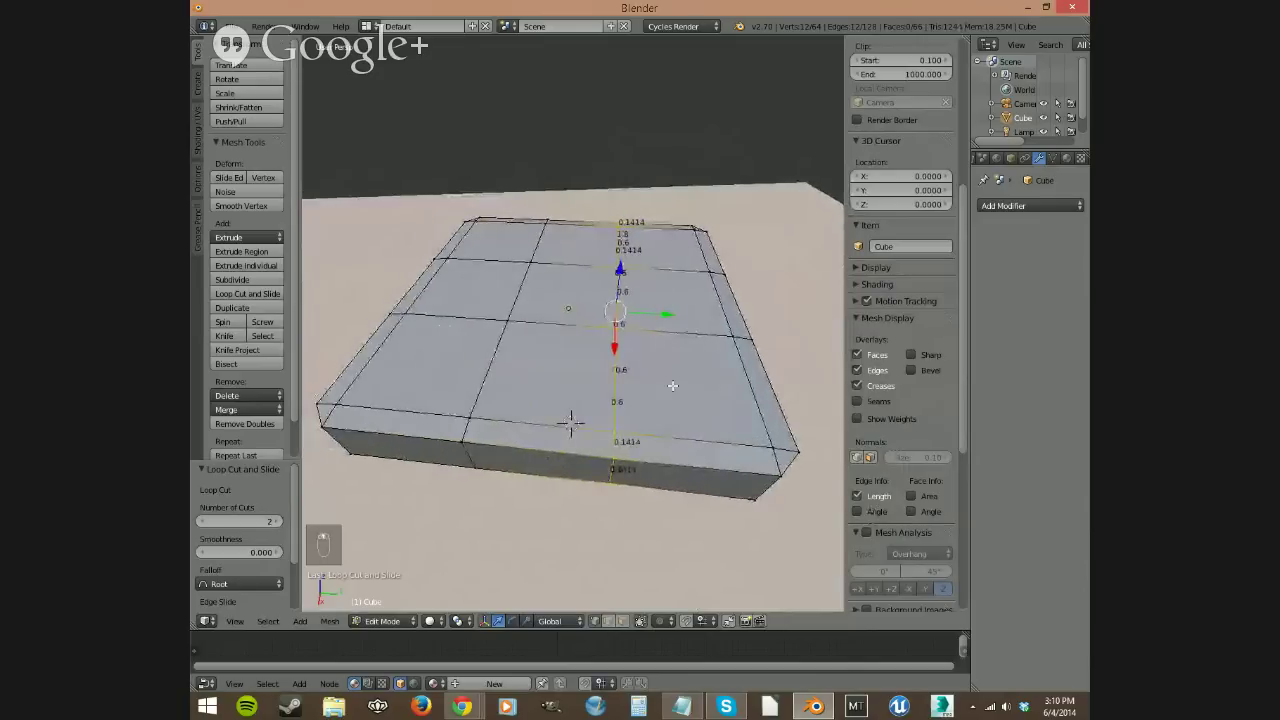
right_click(490, 365, "alt+shift")
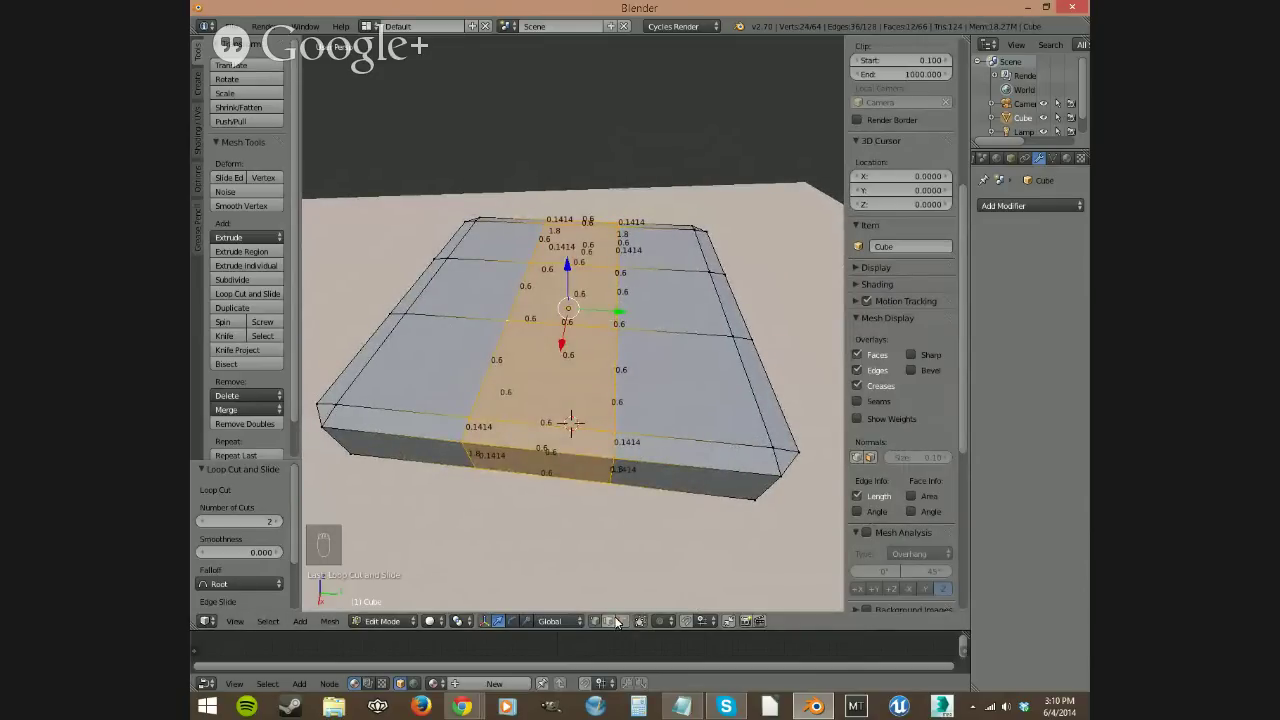
right_click(488, 367, "alt+shift")
right_click(496, 364, "alt+shift")
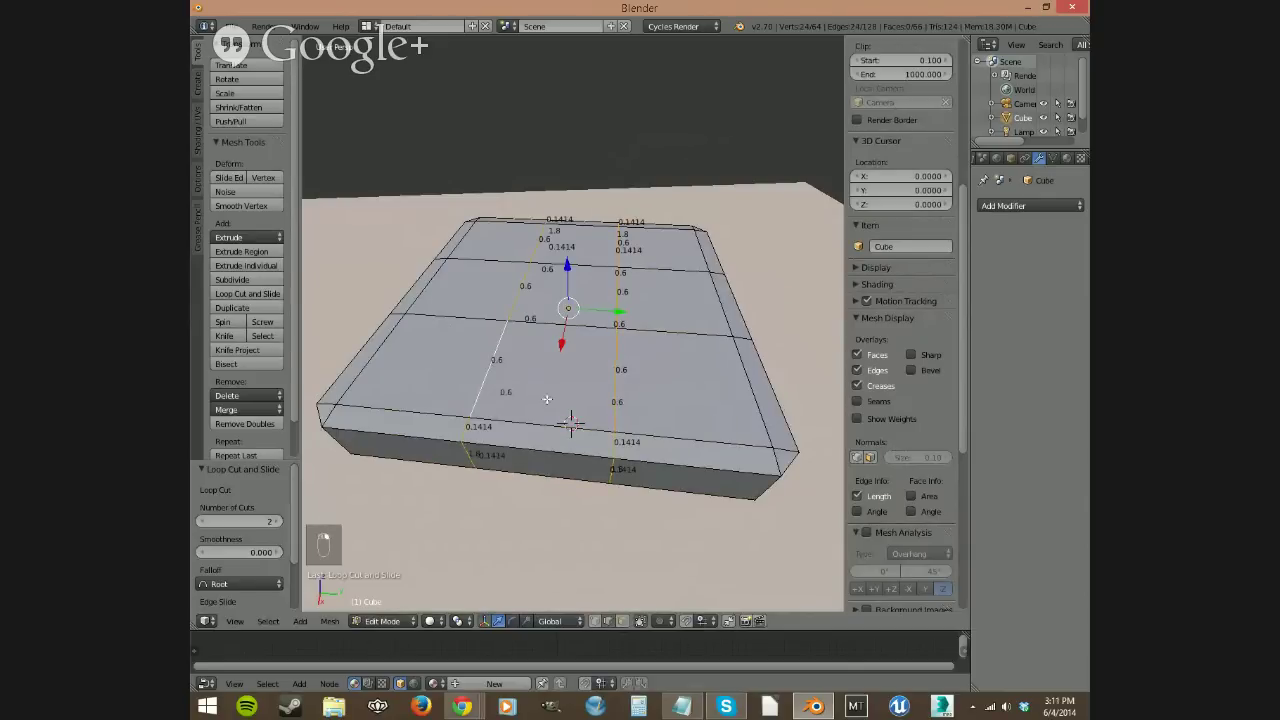
right_click(615, 376, "alt")
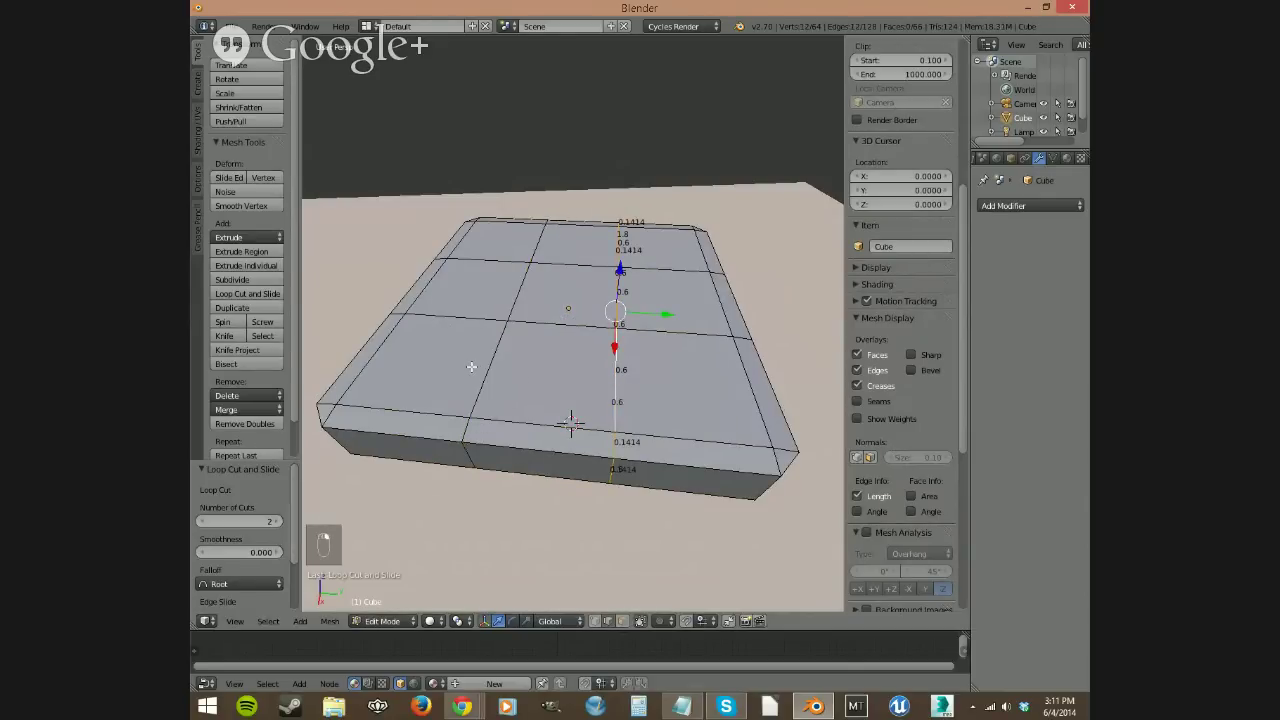
right_click(491, 365, "alt+shift")
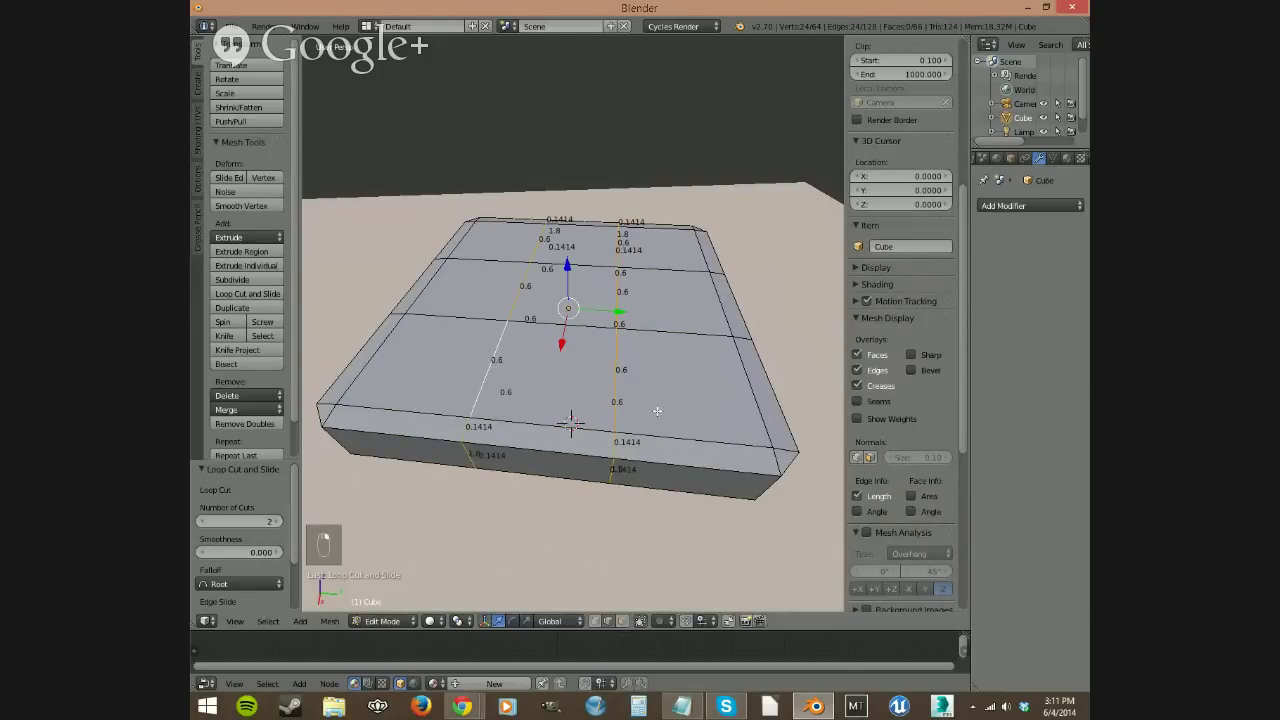
key("s")
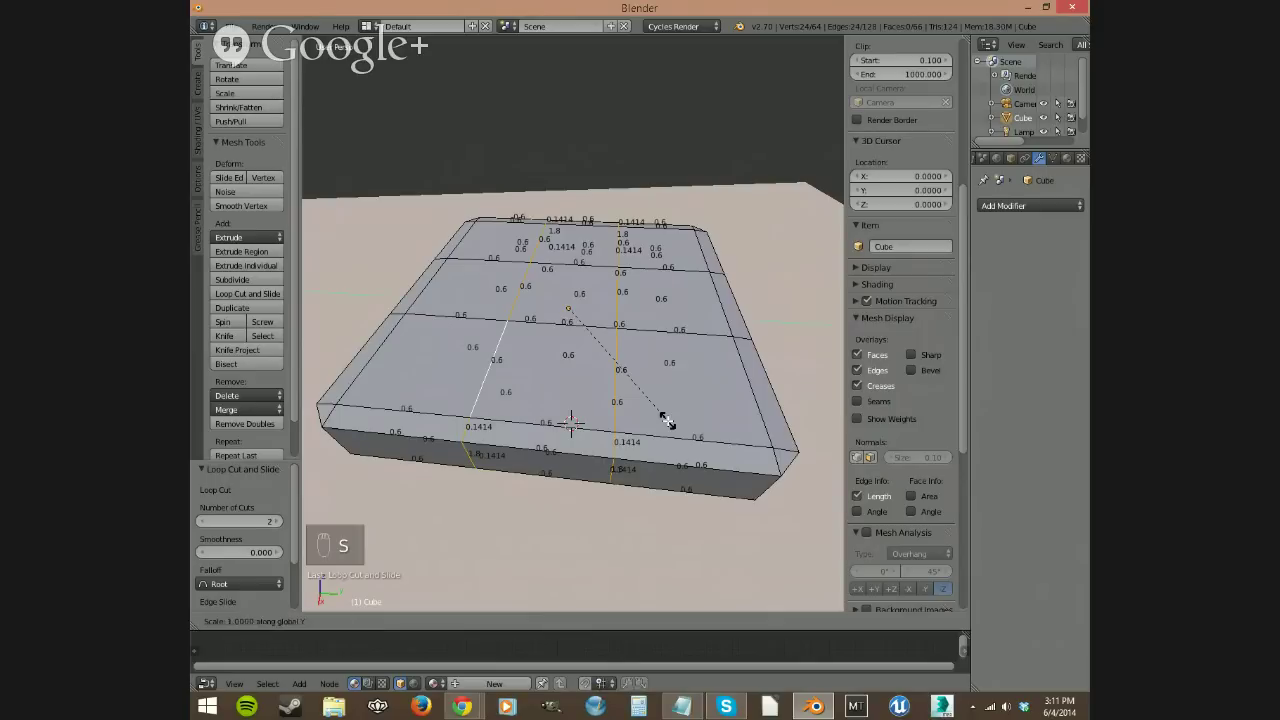
key("y")
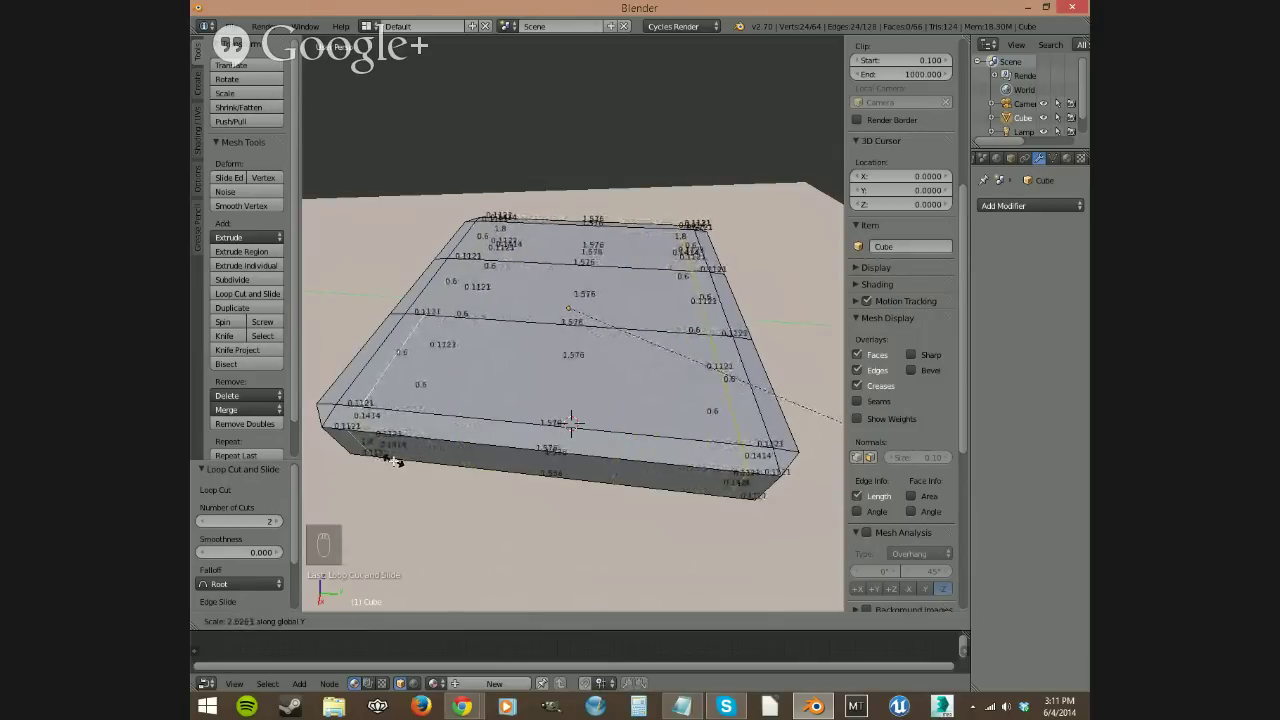
left_click(396, 461)
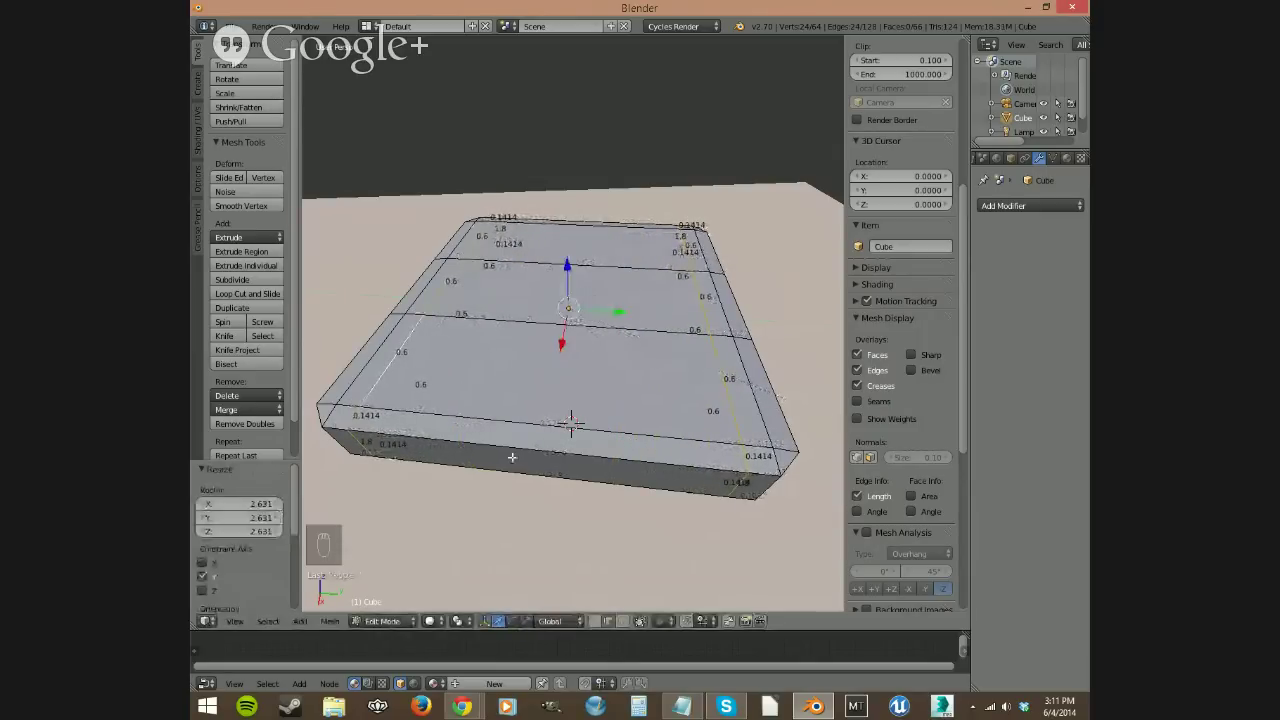
Step: Select the two crosswise edge loops and scale them apart along X by about 2.66, close to the slab's ends
middle_click_drag(664, 457, 668, 453)
right_click(770, 432)
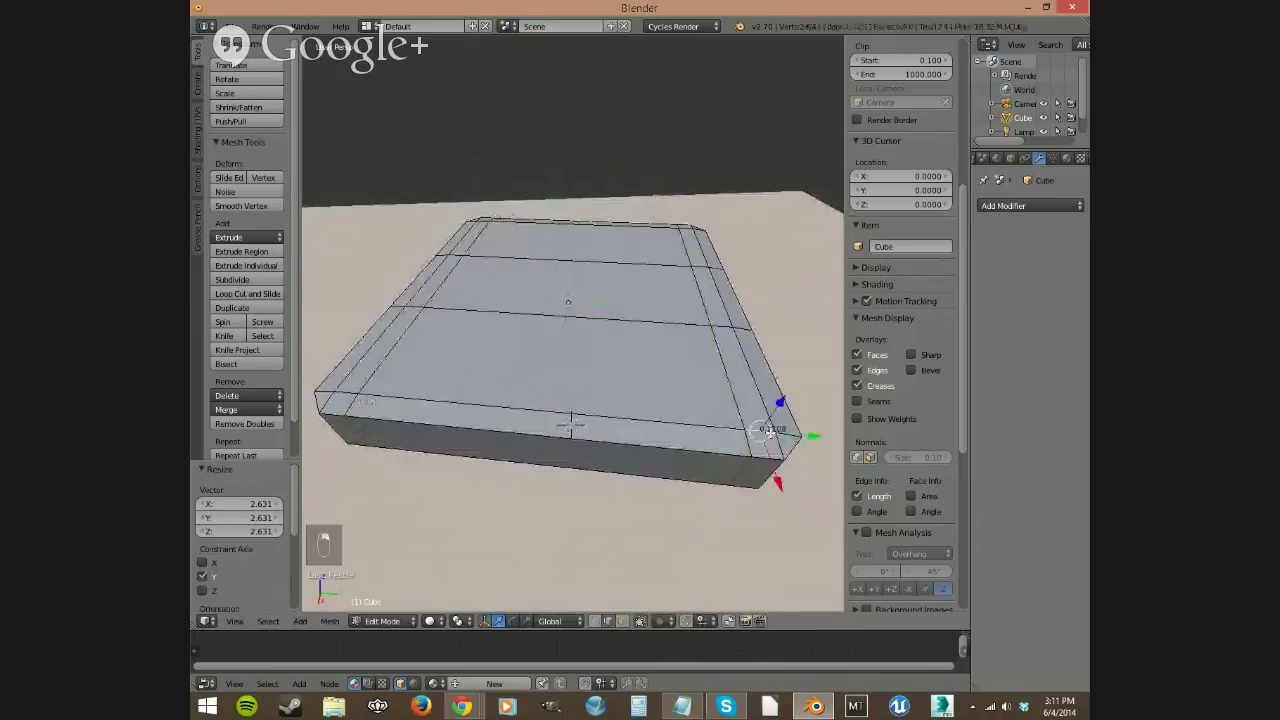
middle_click_drag(777, 383, 642, 296)
right_click(663, 306, "alt")
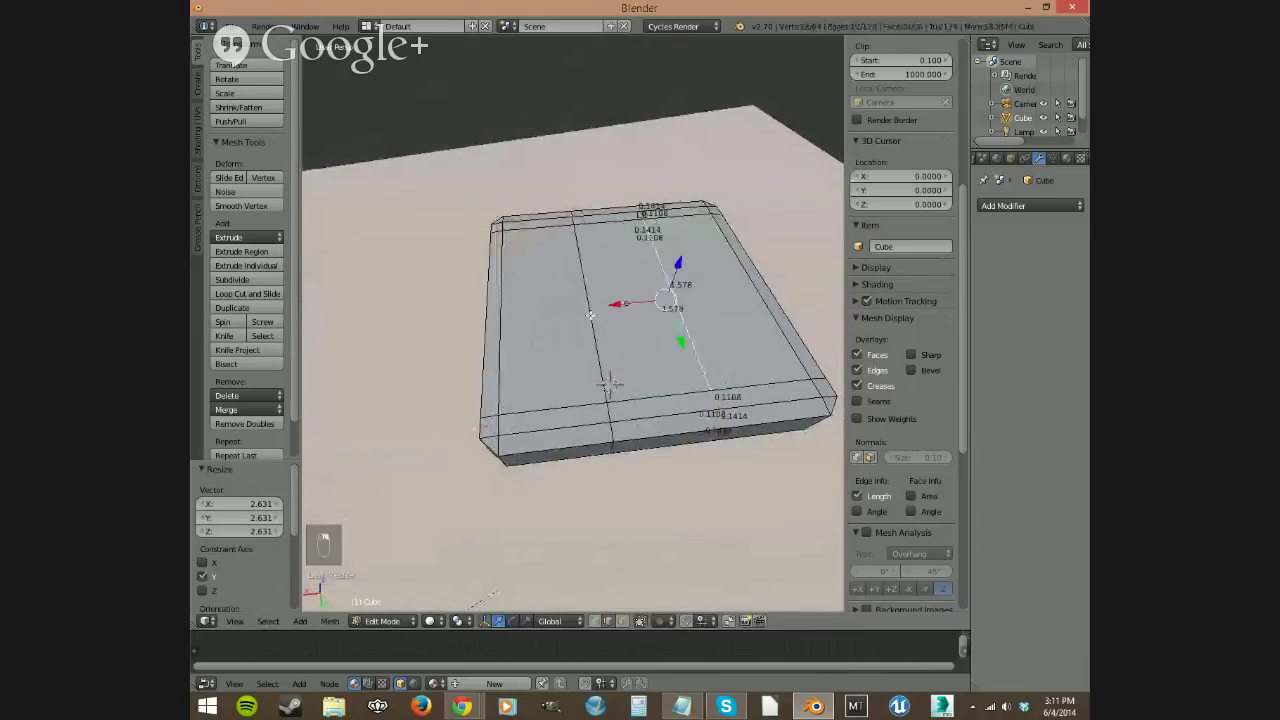
right_click(594, 315, "alt+shift")
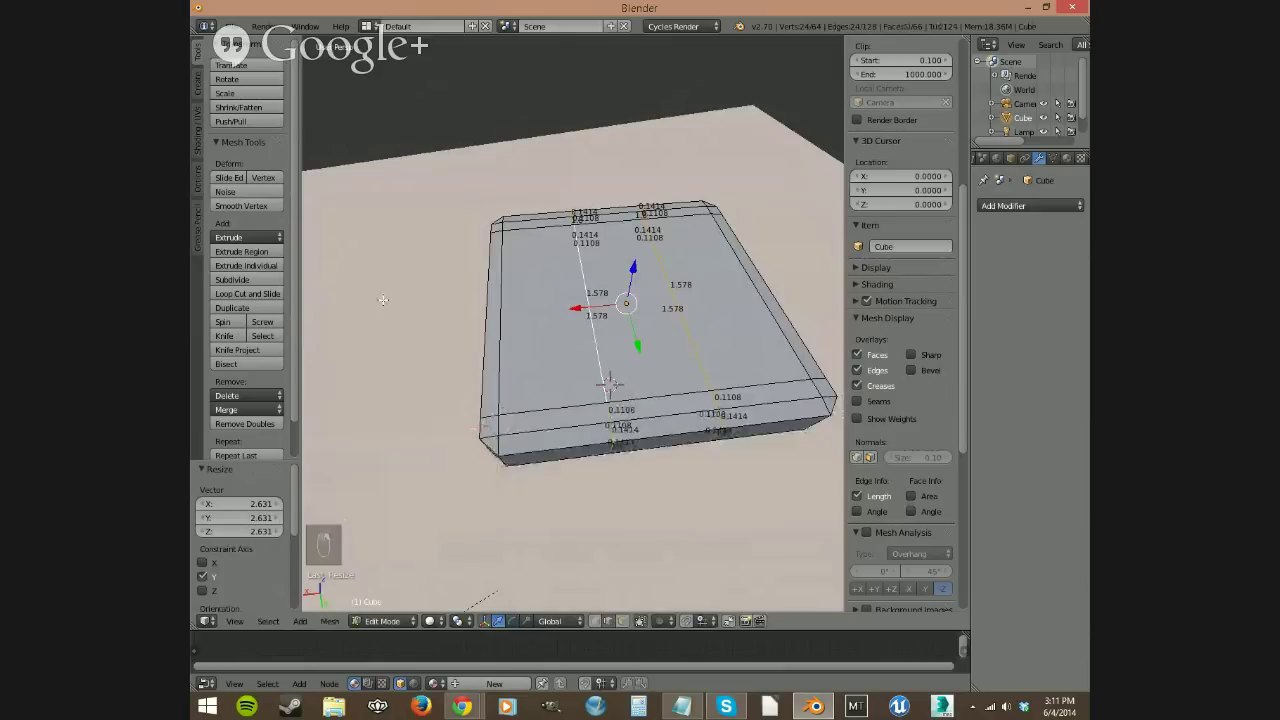
key("s")
key("x")
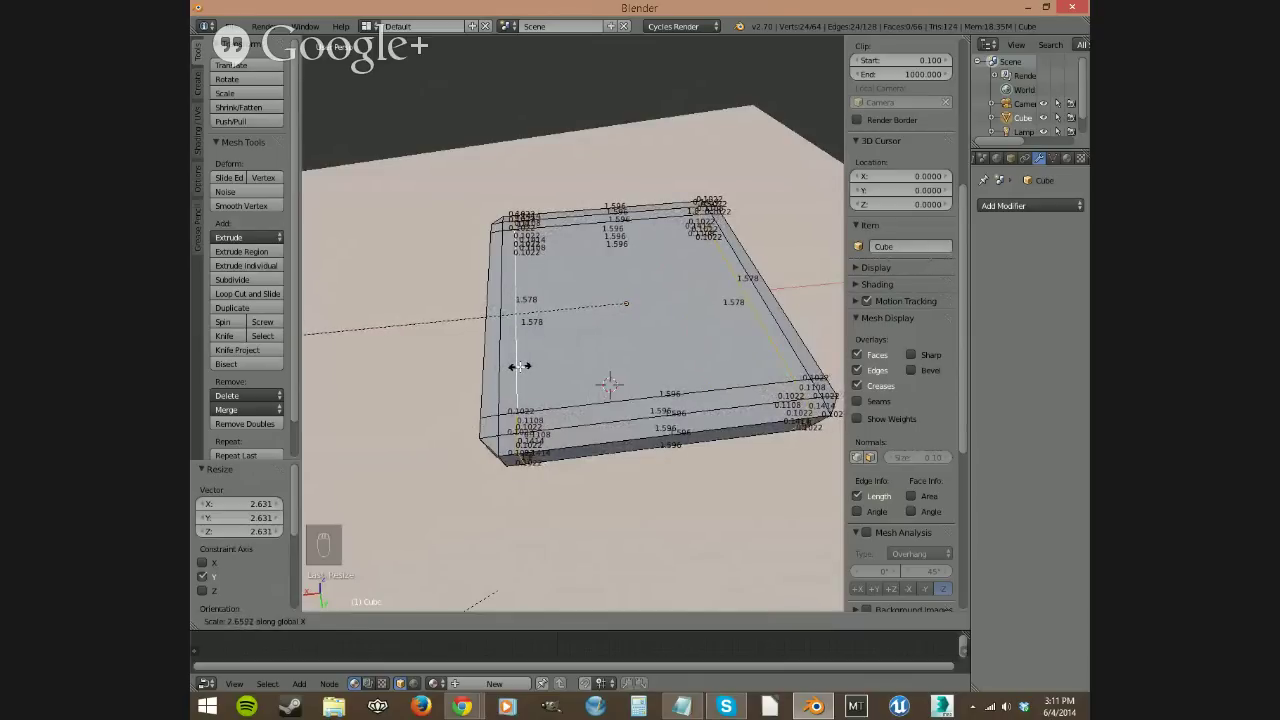
left_click(520, 366)
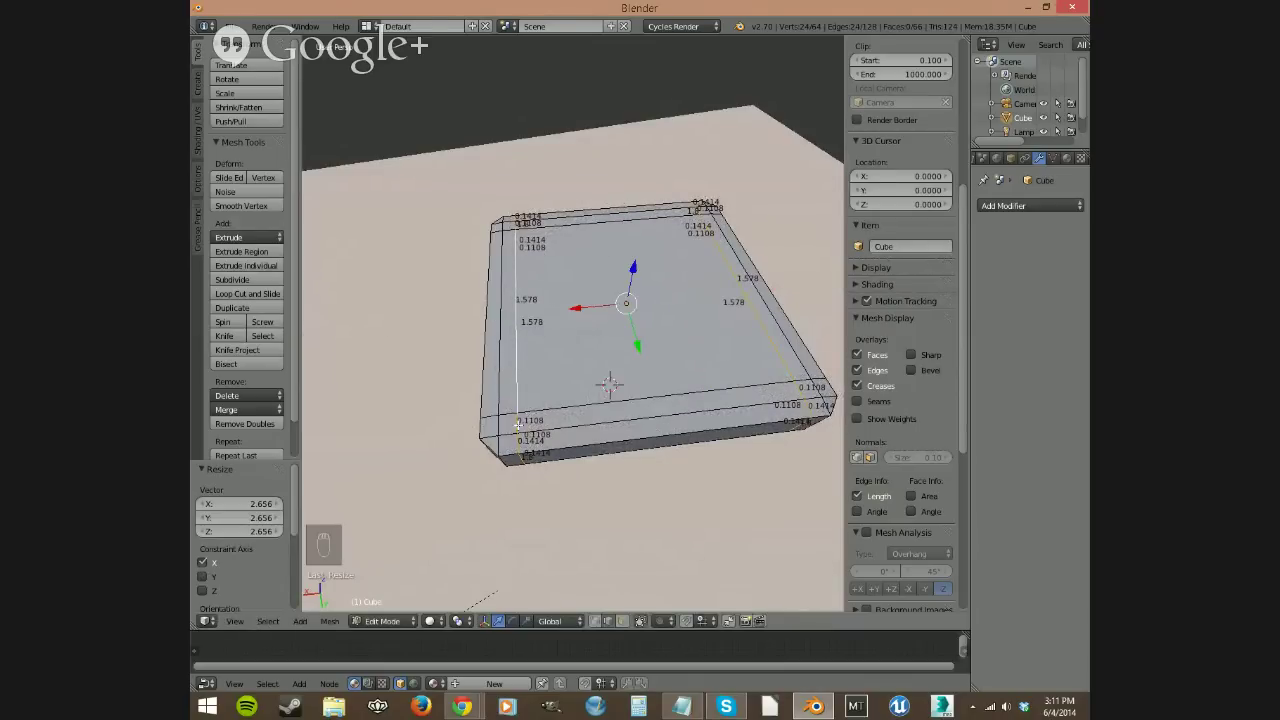
Step: Compare the edge lengths of the small corner face and scale the two crosswise loops along X by about 0.989 to even them out
right_click(518, 424)
right_click(500, 411)
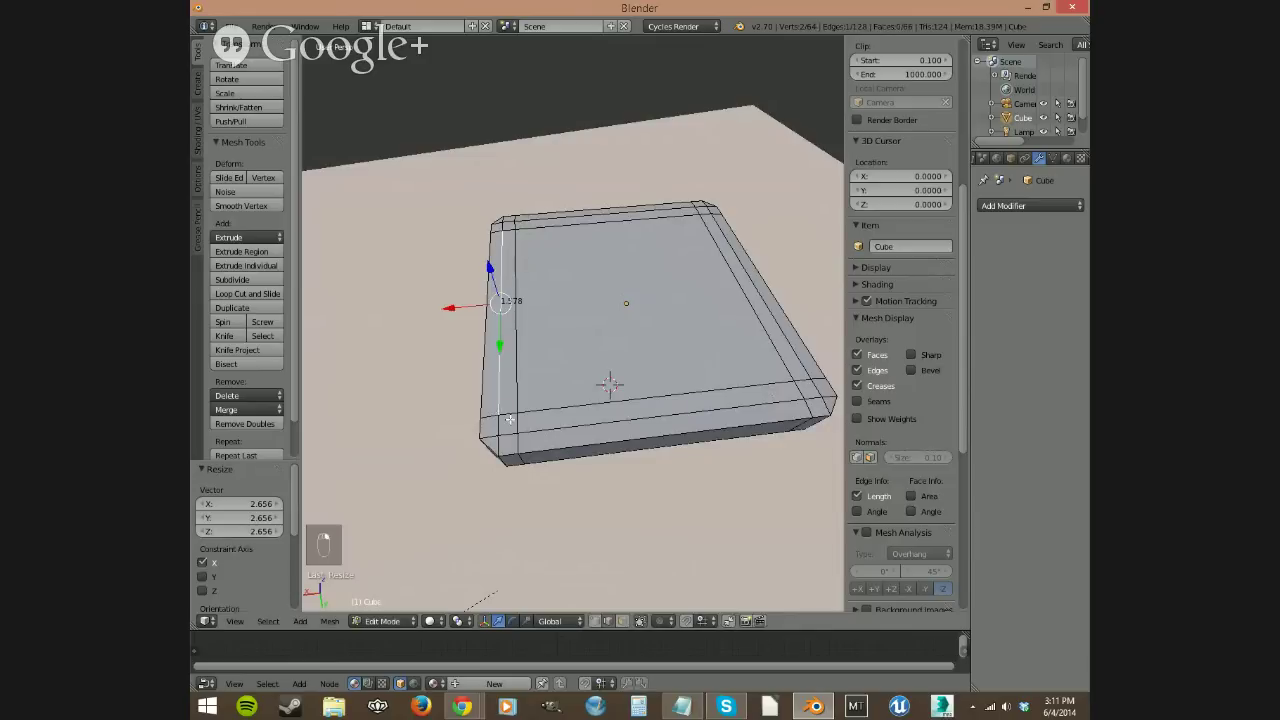
right_click(512, 436)
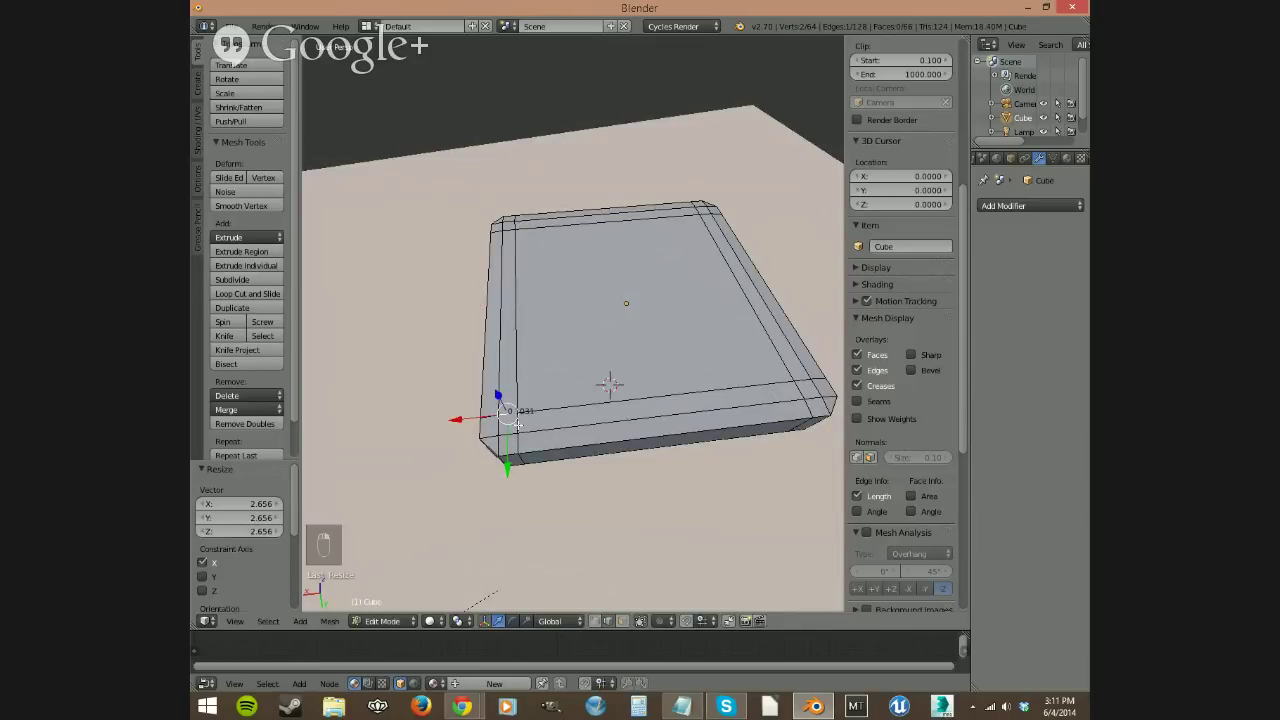
right_click(516, 425)
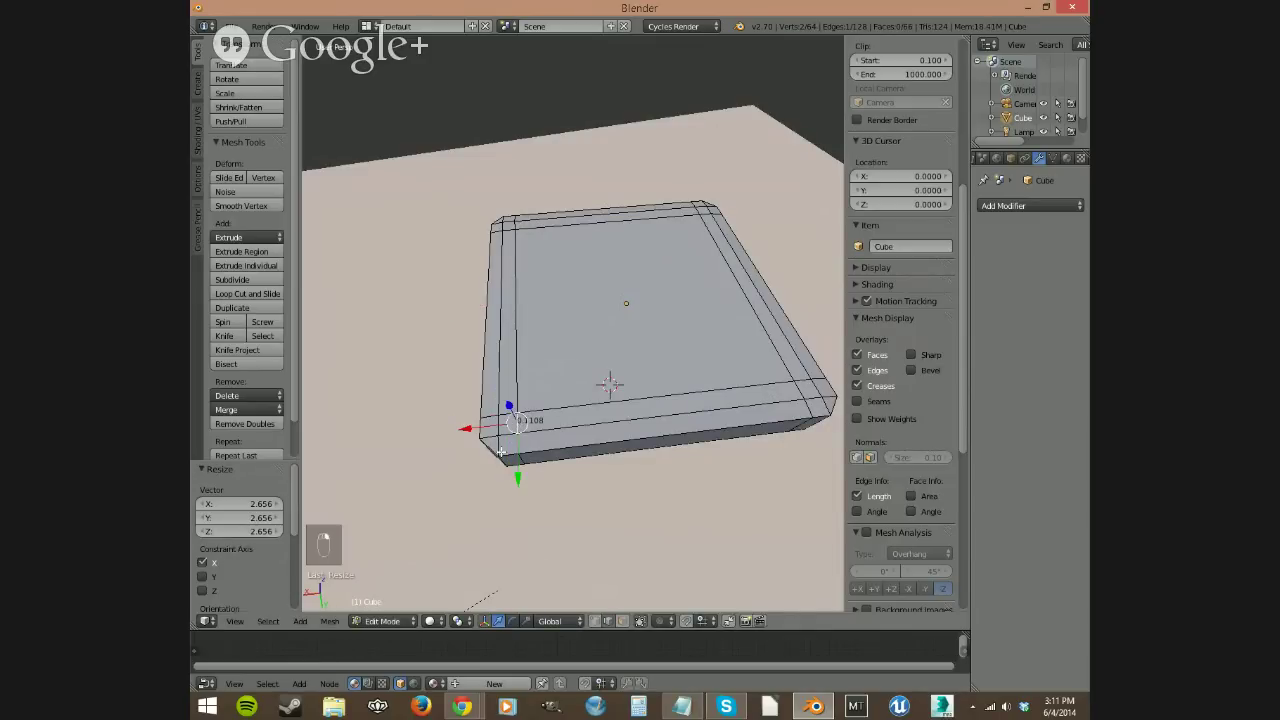
right_click(517, 402, "alt")
right_click(791, 352, "alt+shift")
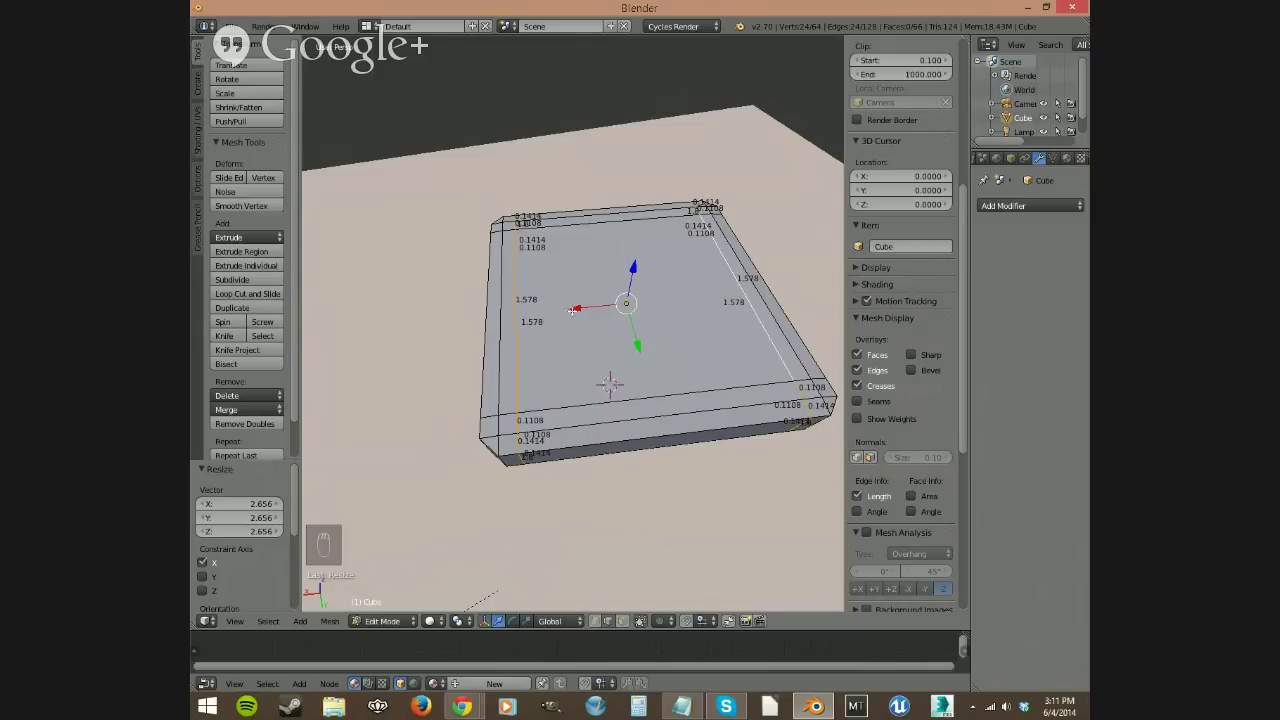
key("s")
key("x")
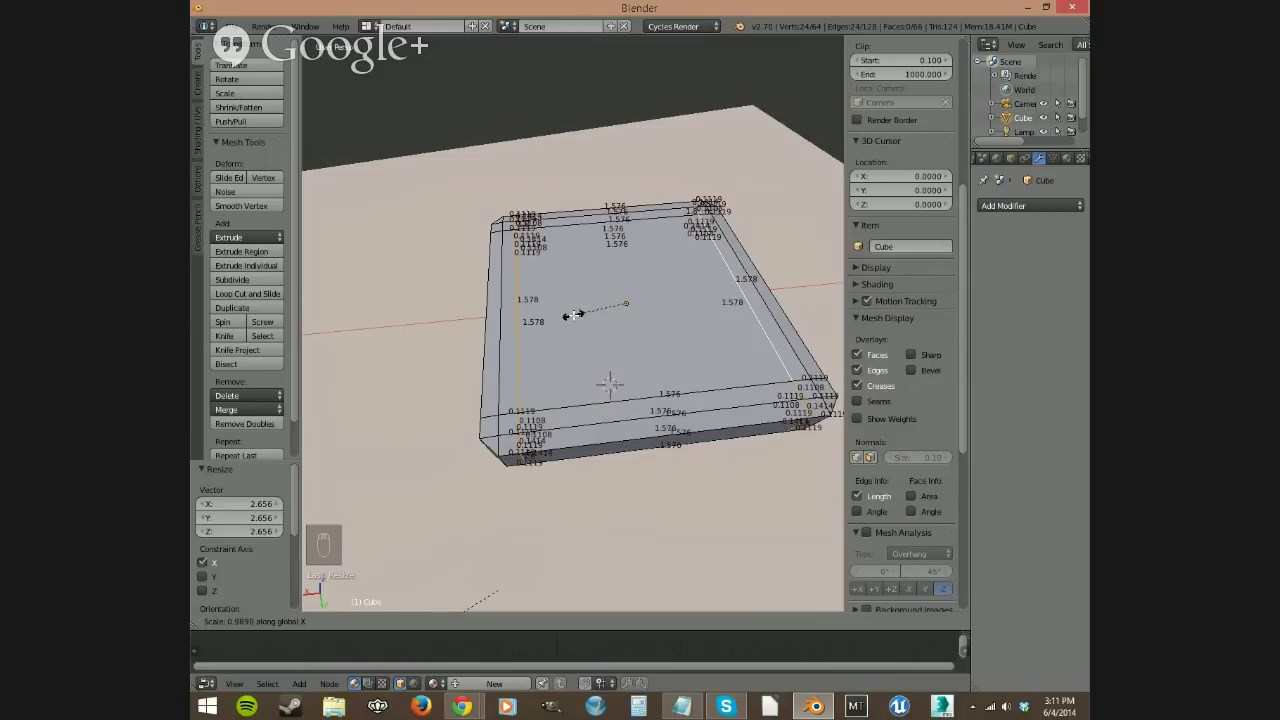
left_click(573, 315)
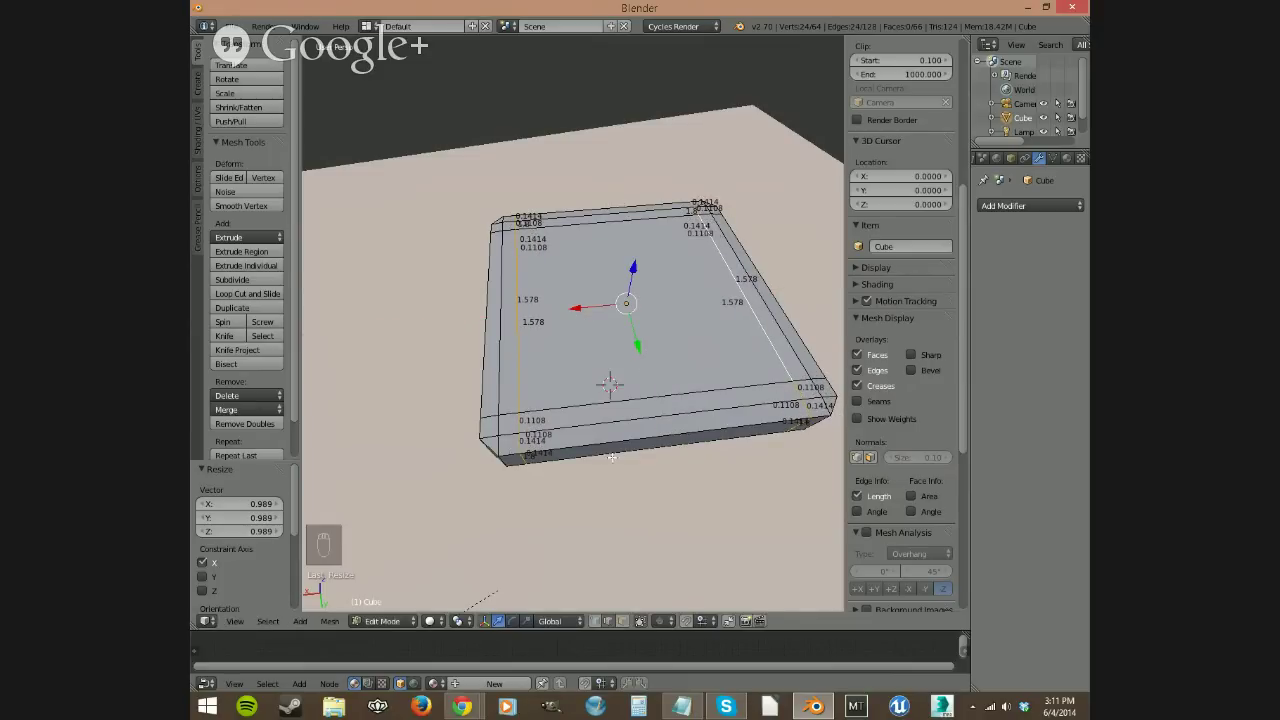
Step: Deselect everything, switch to face selection, and hide the floor plane before returning to editing the slab's mesh
middle_click_drag(610, 437, 662, 331)
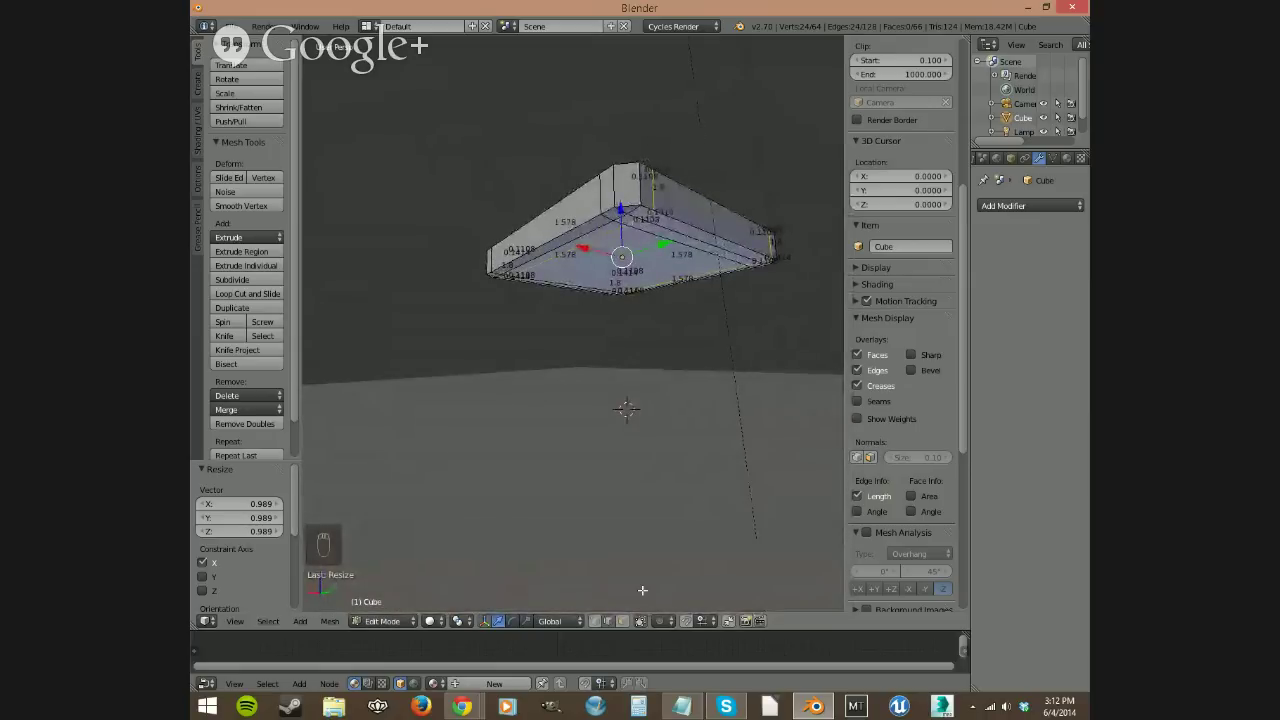
key("a")
middle_click_drag(702, 333, 671, 367)
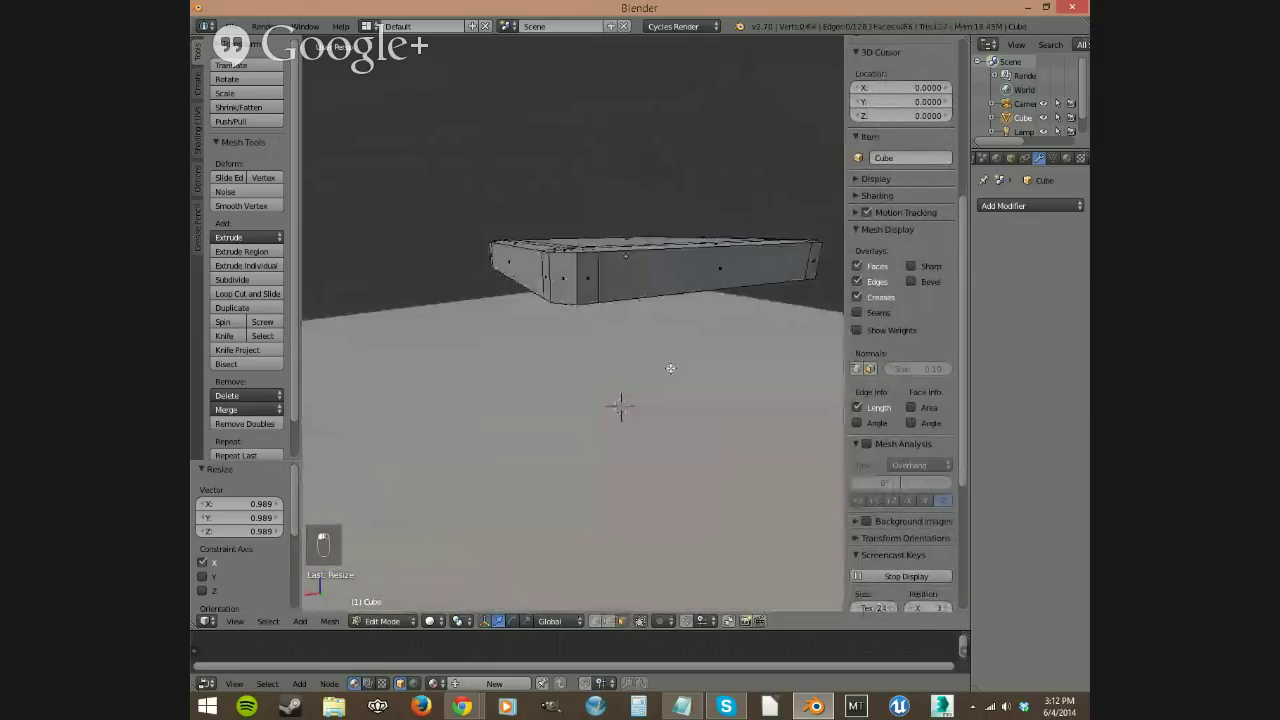
key("Tab")
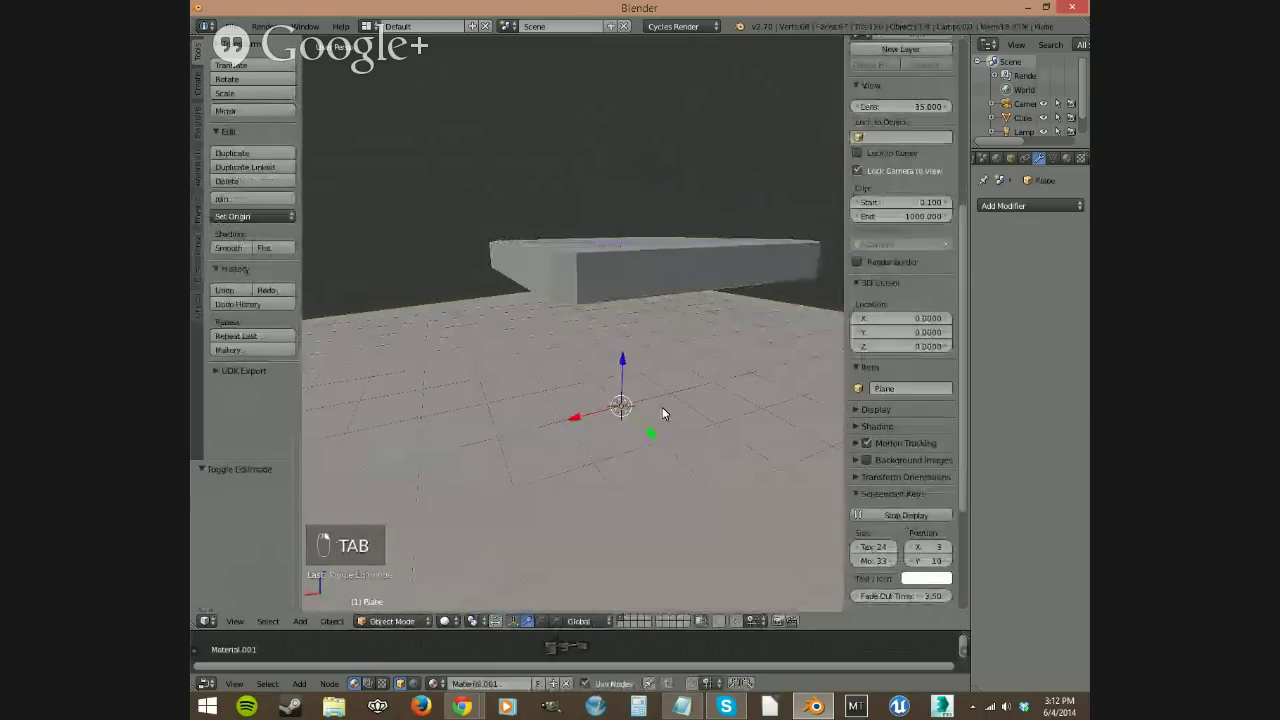
key("h")
right_click(645, 265)
key("Tab")
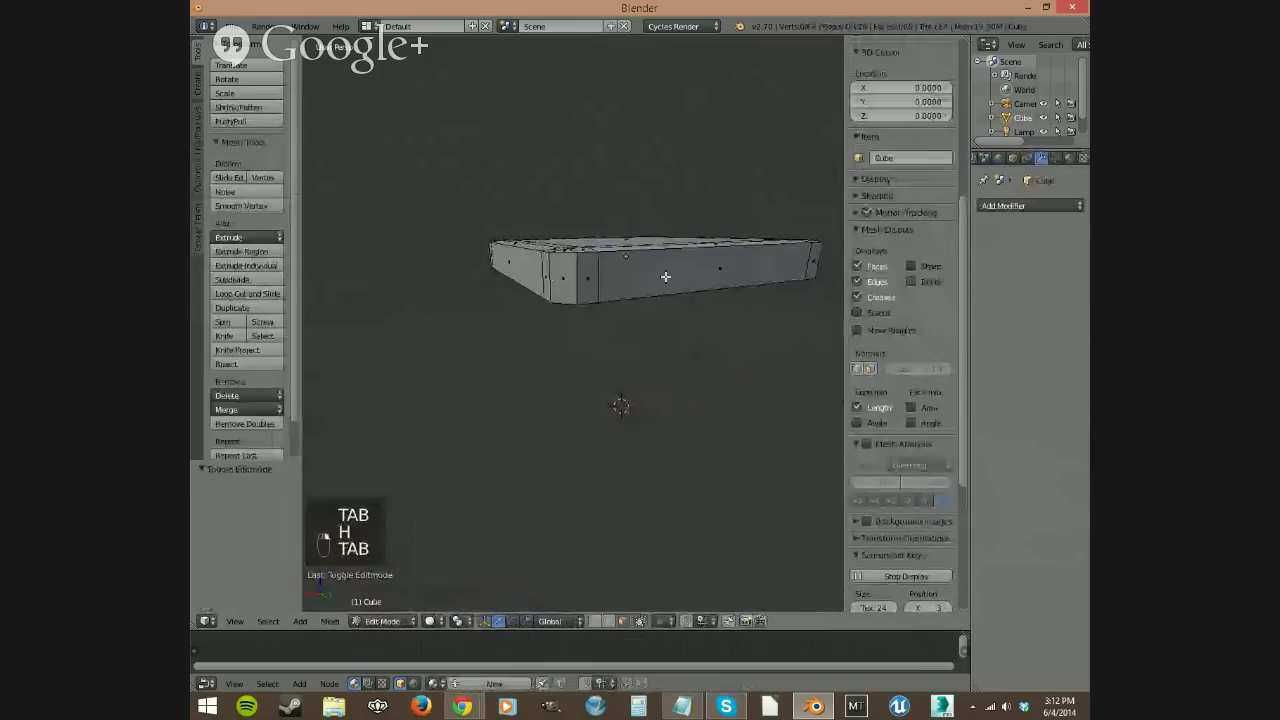
Step: Turn off the edge length display and extrude the four small corner faces under the slab about 1.77 units downward as legs
middle_click_drag(645, 265, 535, 202)
right_click(630, 160)
right_click(565, 333, "shift")
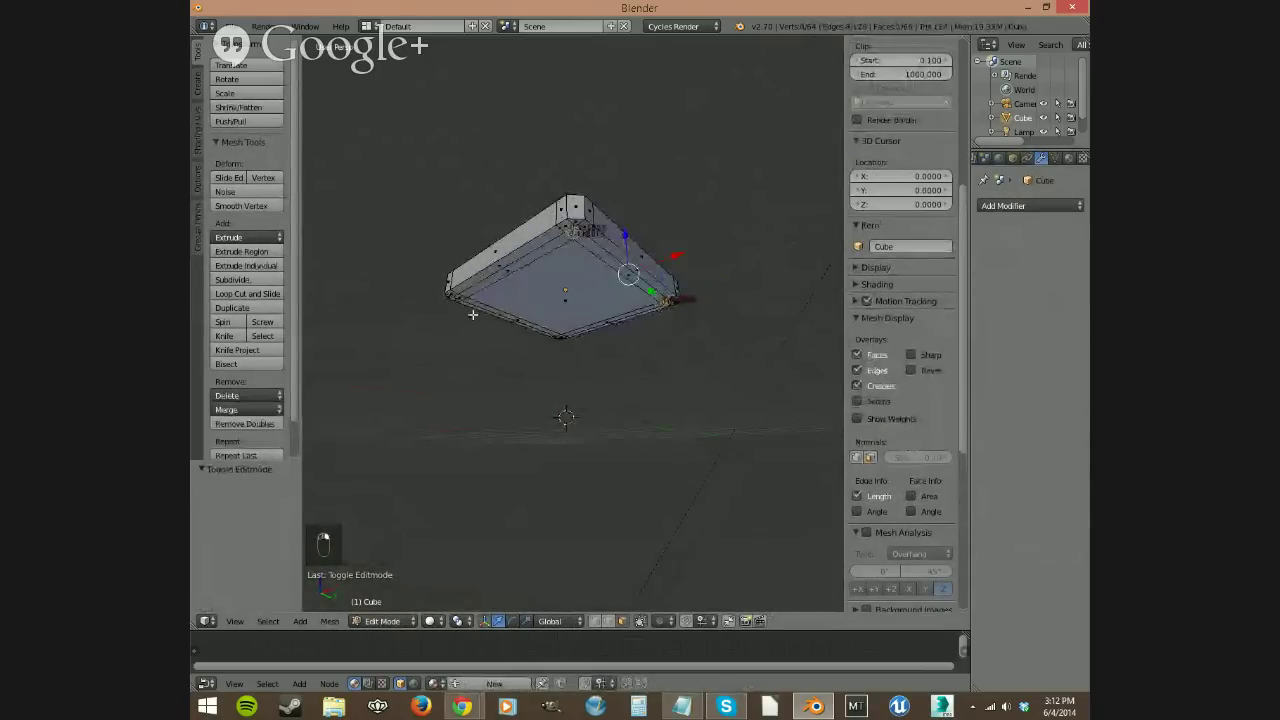
middle_click_drag(471, 309, 422, 269)
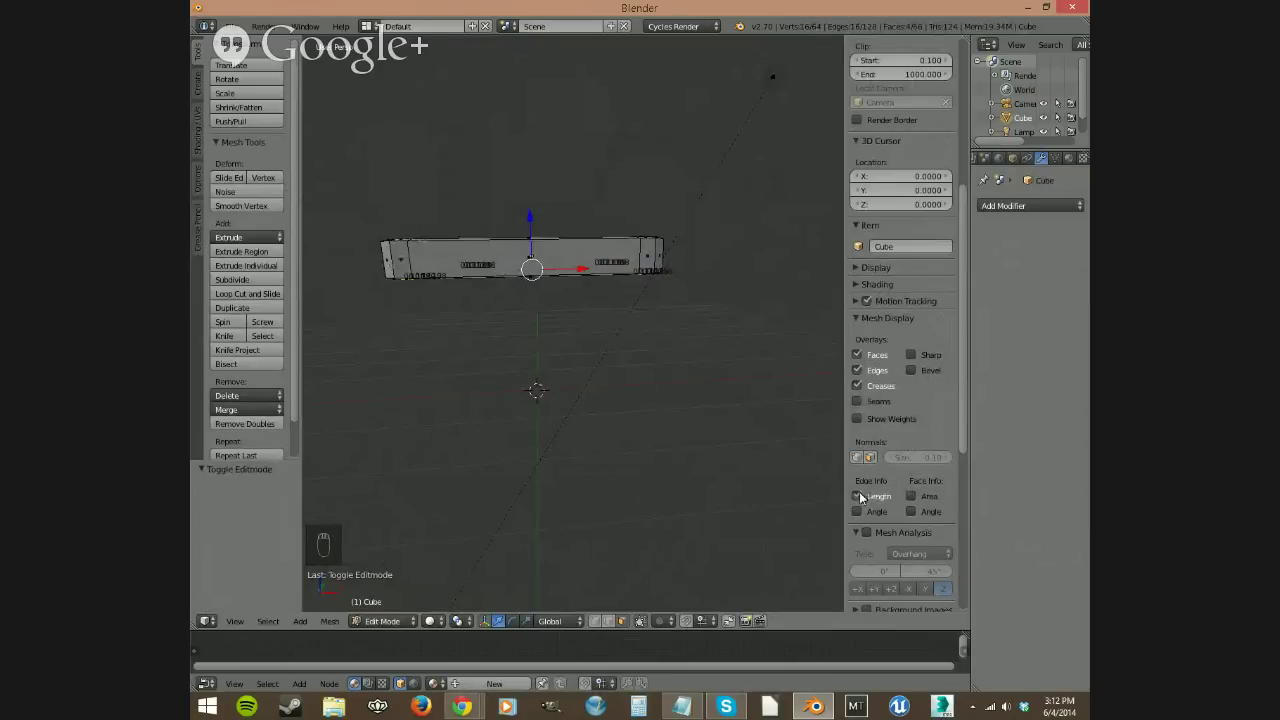
key("n")
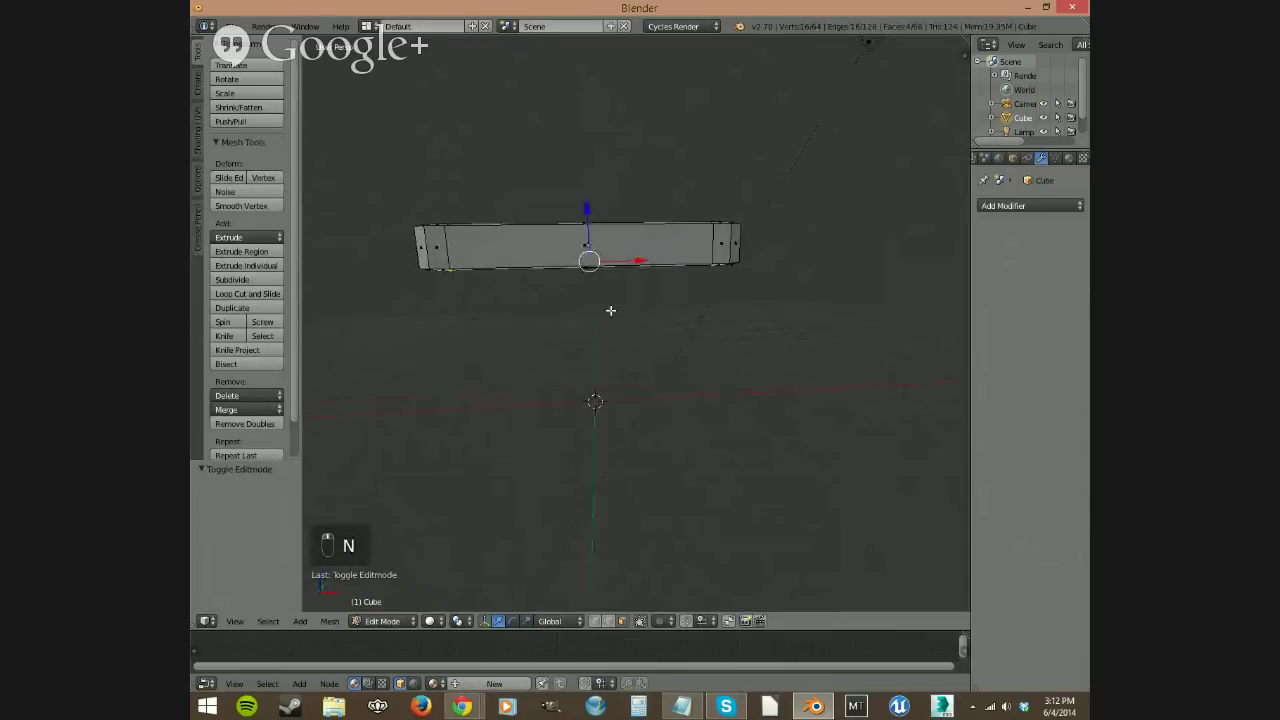
middle_click_drag(611, 310, 617, 304)
key("e")
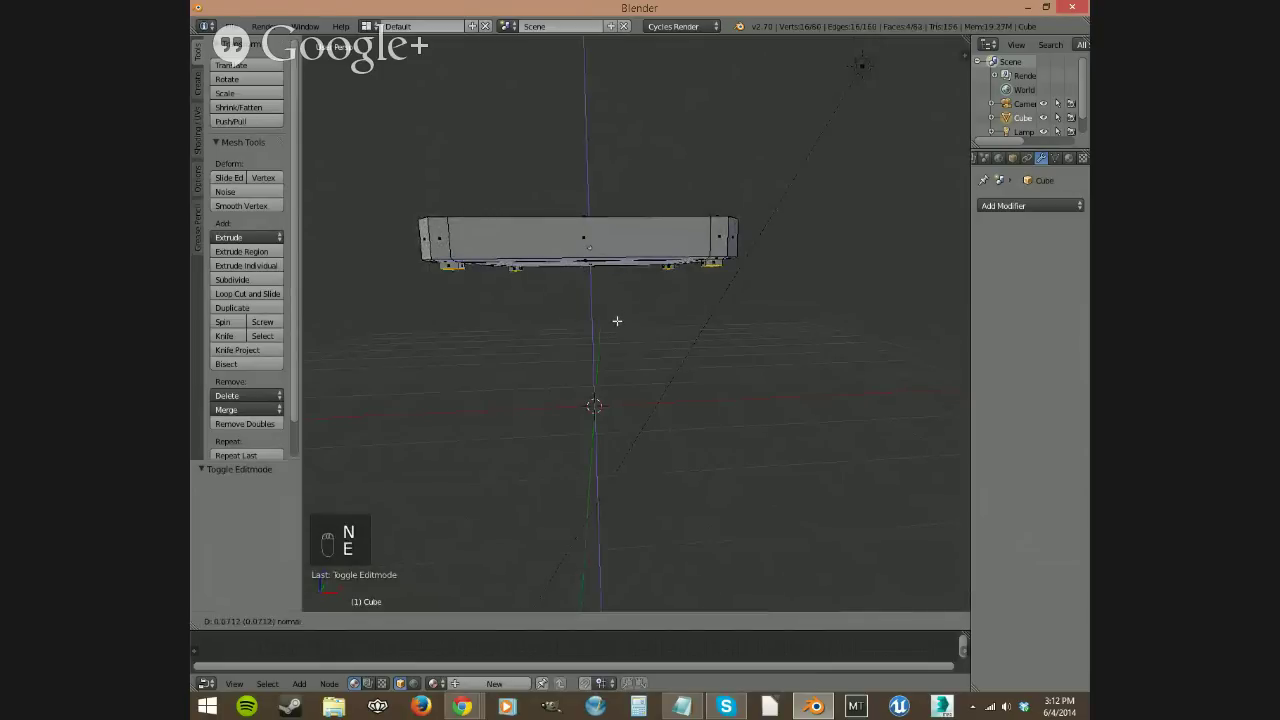
left_click(613, 430)
middle_click_drag(613, 430, 599, 467)
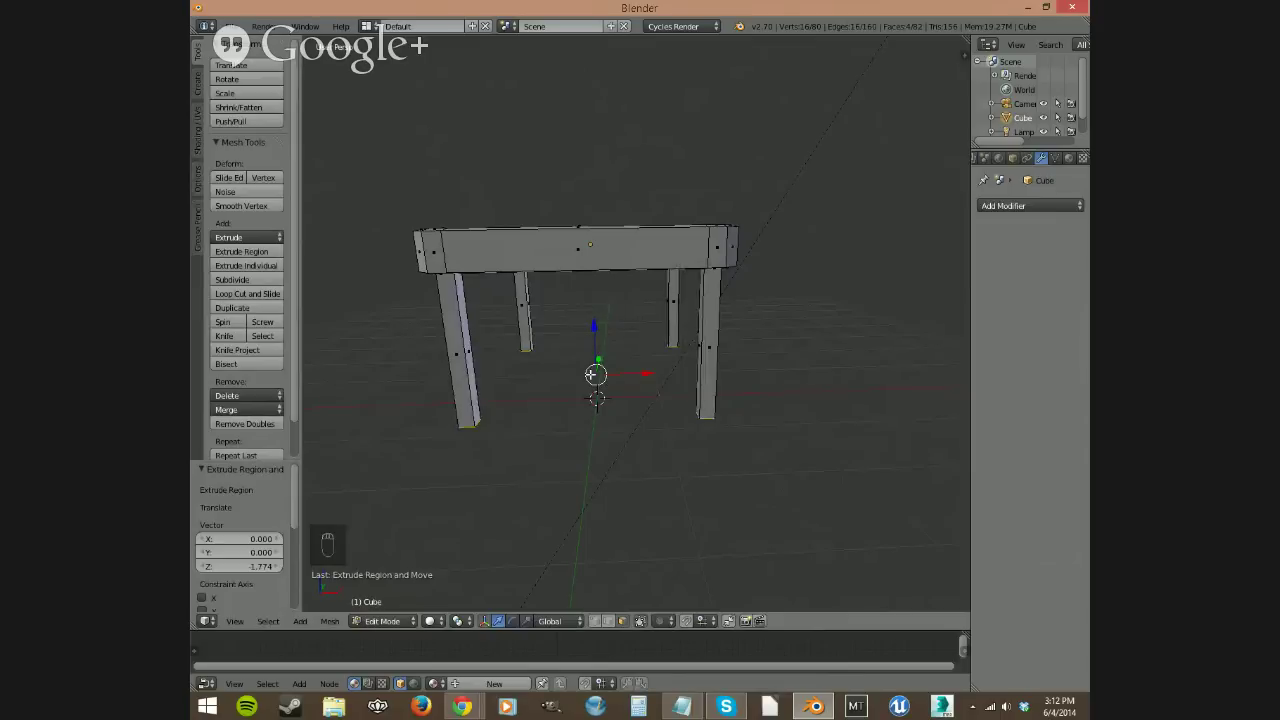
key("Tab")
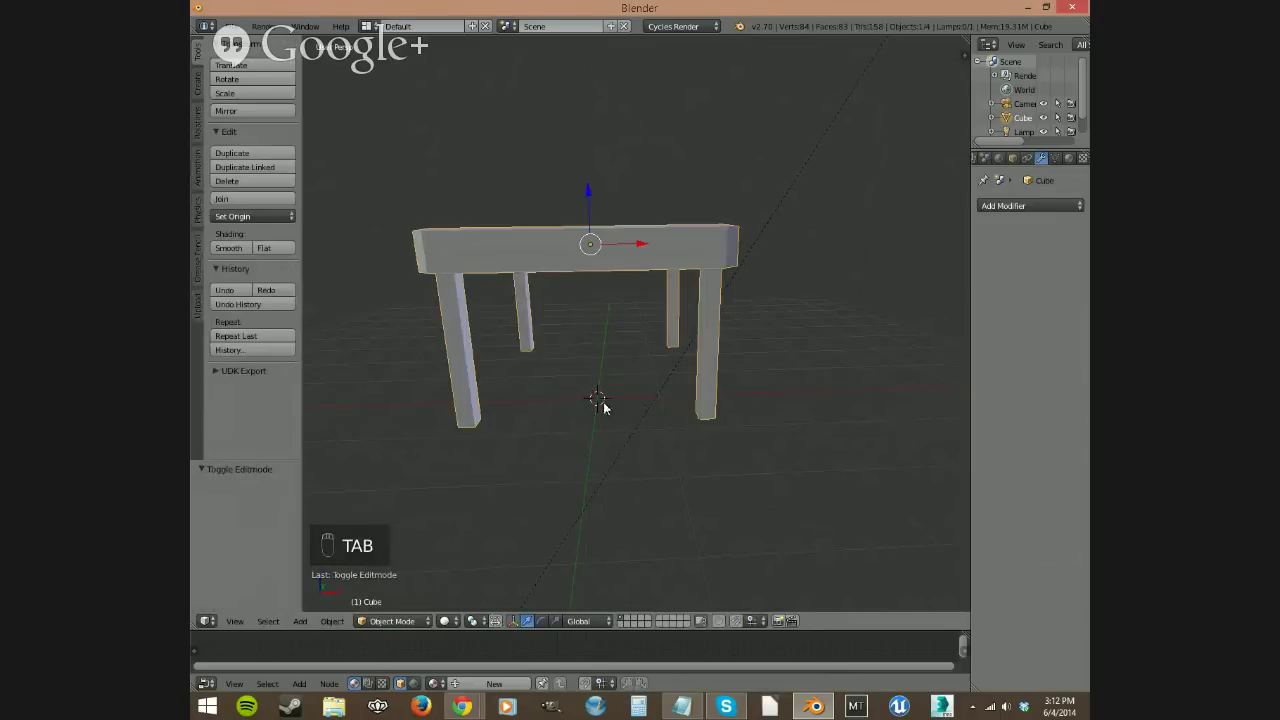
Step: Unhide the floor plane and set the snap element to Face
key("alt+h")
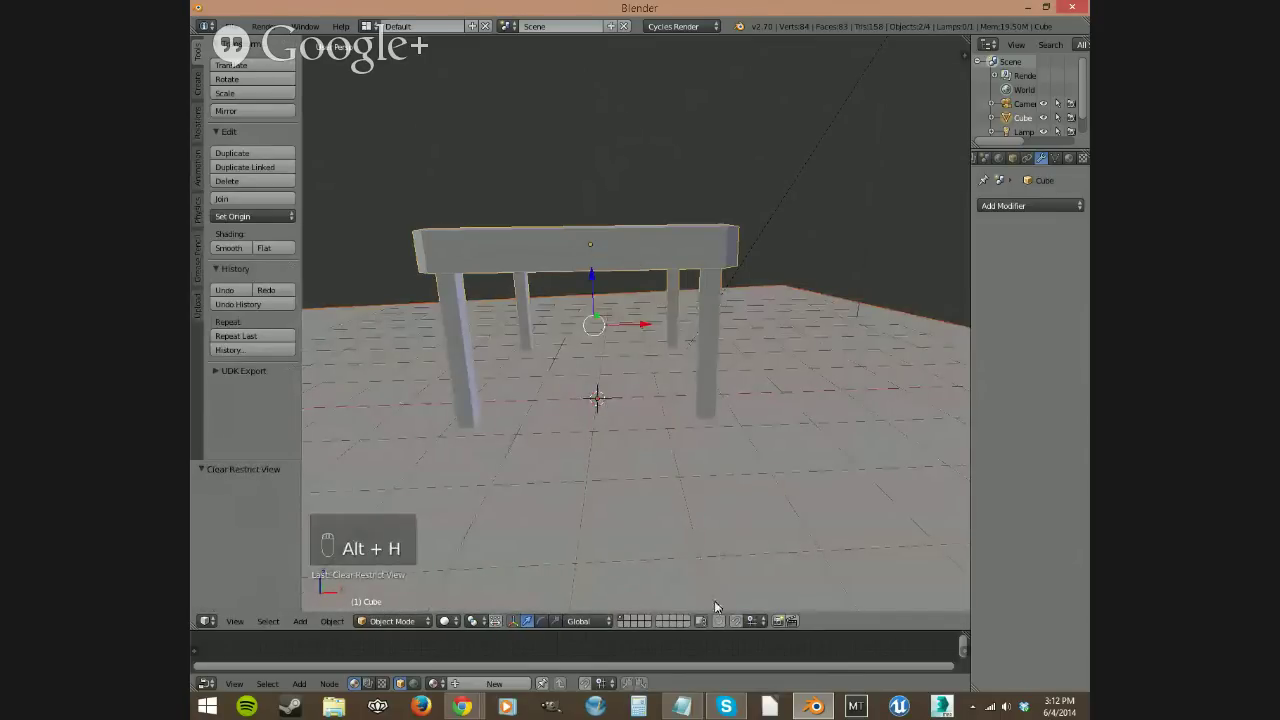
left_click(757, 621)
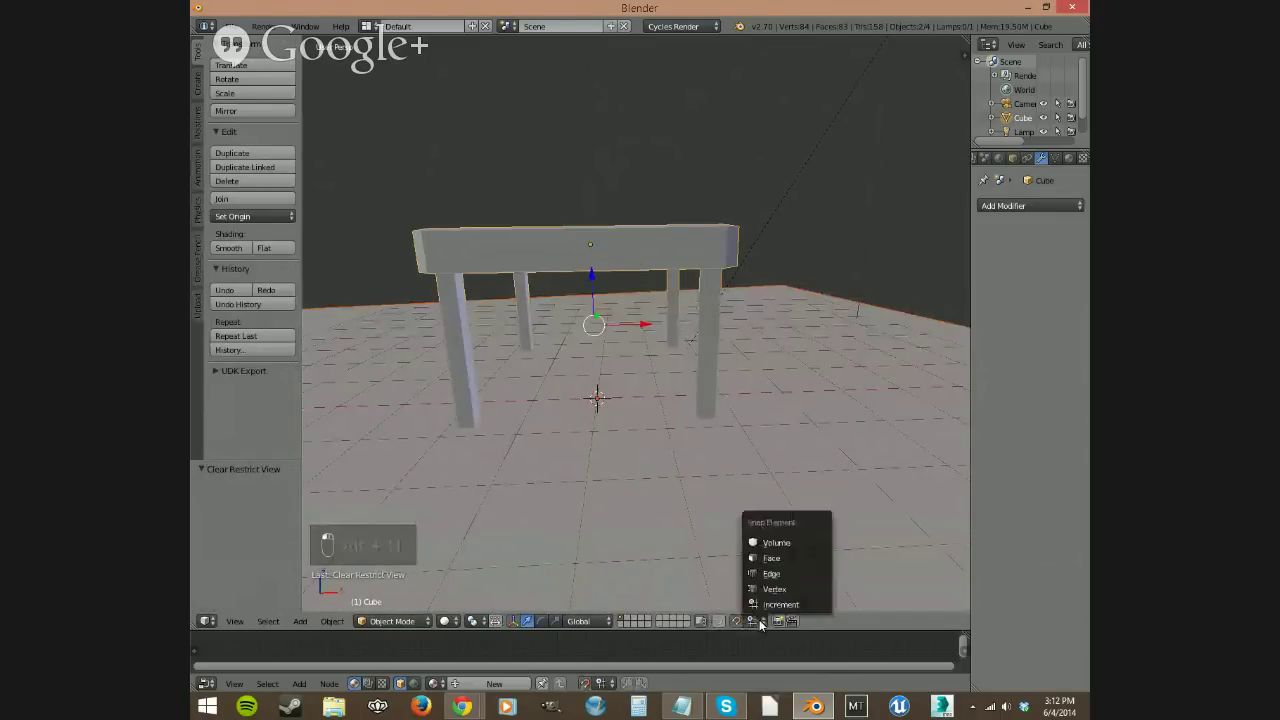
left_click(783, 555)
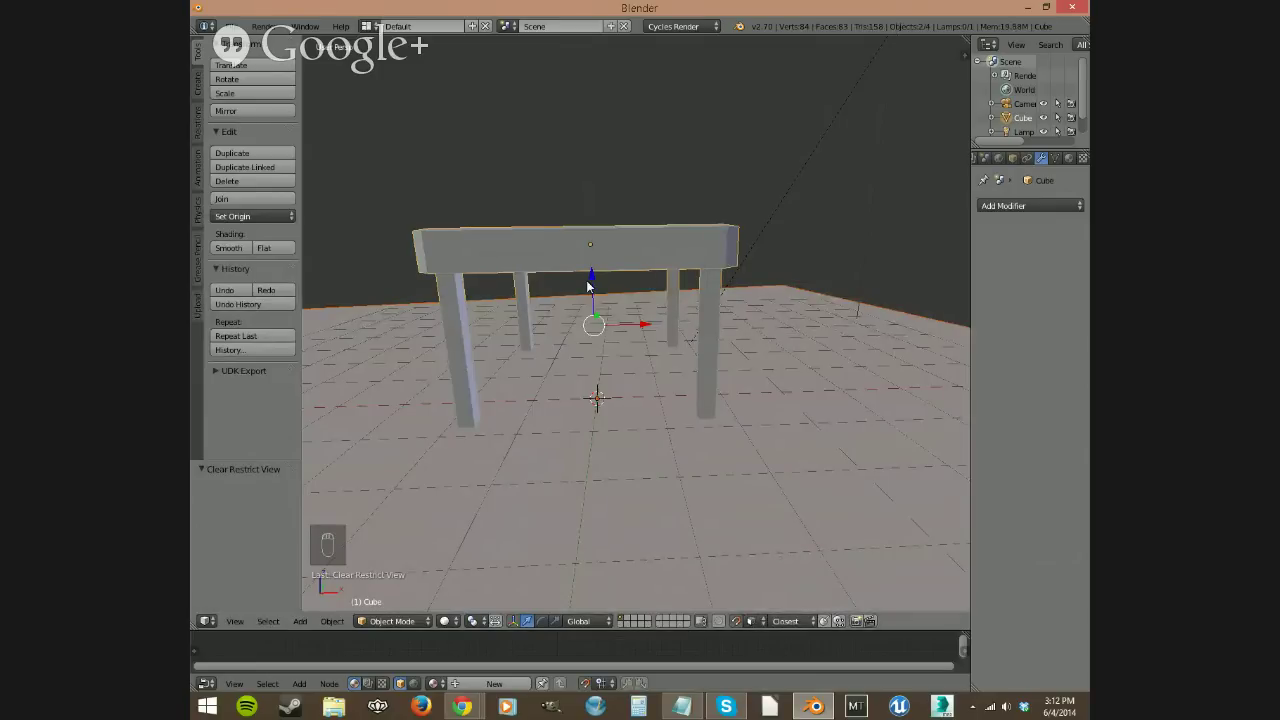
Step: Select only the table and move it about 0.403 units down along Z so its legs stand on the floor
key("g")
right_click(603, 368)
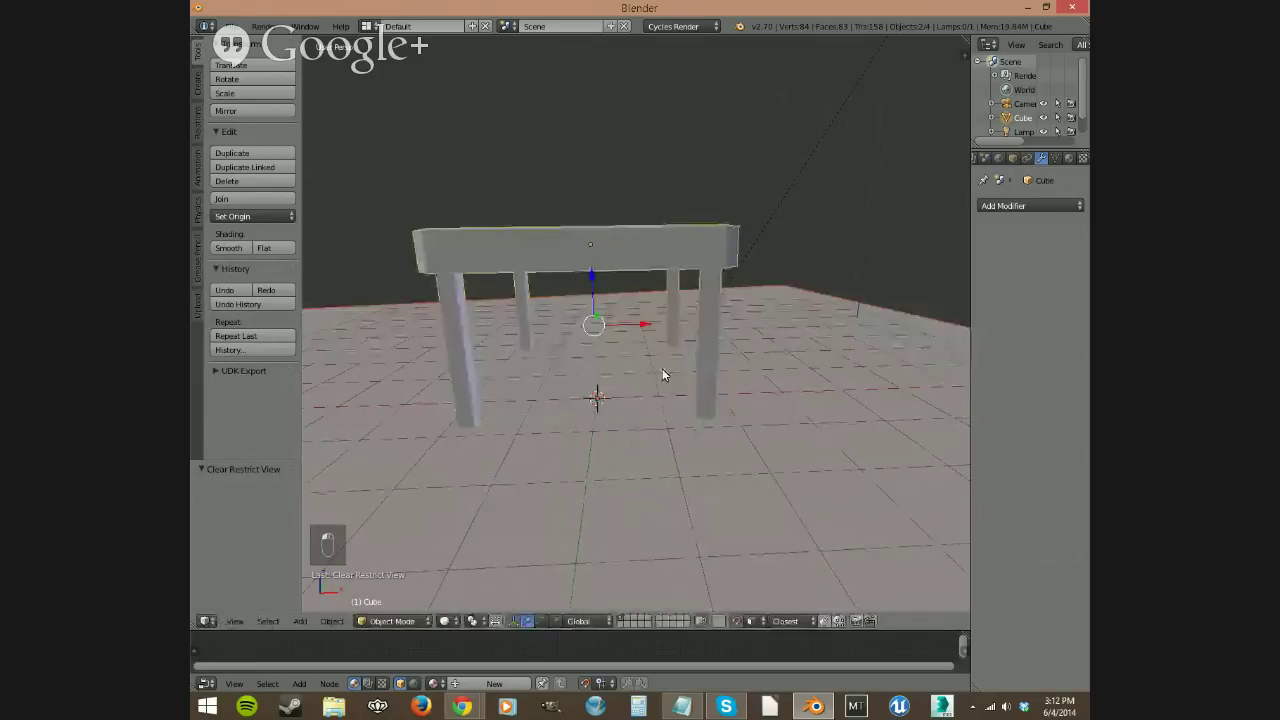
right_click(616, 242)
left_click_drag(585, 189, 590, 334)
mouse_move(590, 456)
middle_mouse_down()
mouse_move(657, 410)
mouse_move(671, 383)
mouse_move(569, 363)
mouse_move(543, 418)
mouse_move(612, 463)
middle_mouse_up()
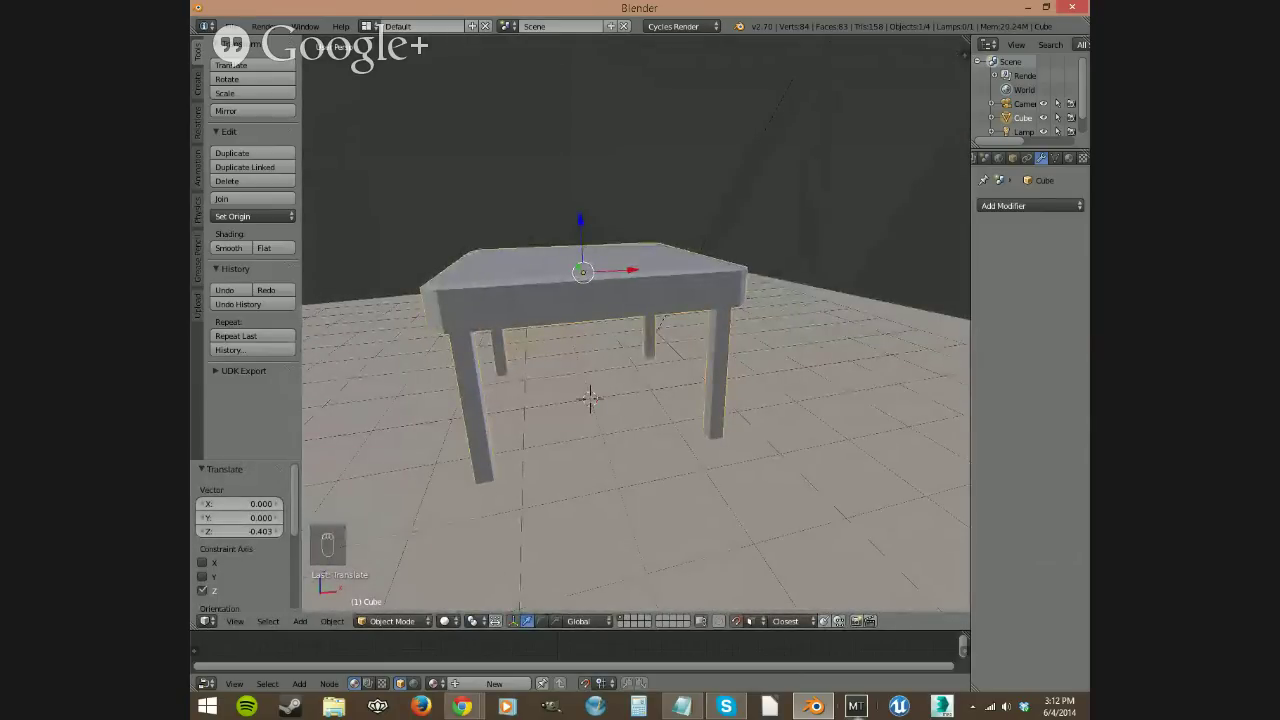
middle_click_drag(745, 520, 718, 430)
Step: Give the table a new material with a very dark brown diffuse color and check it in a rendered preview
left_click(1068, 158)
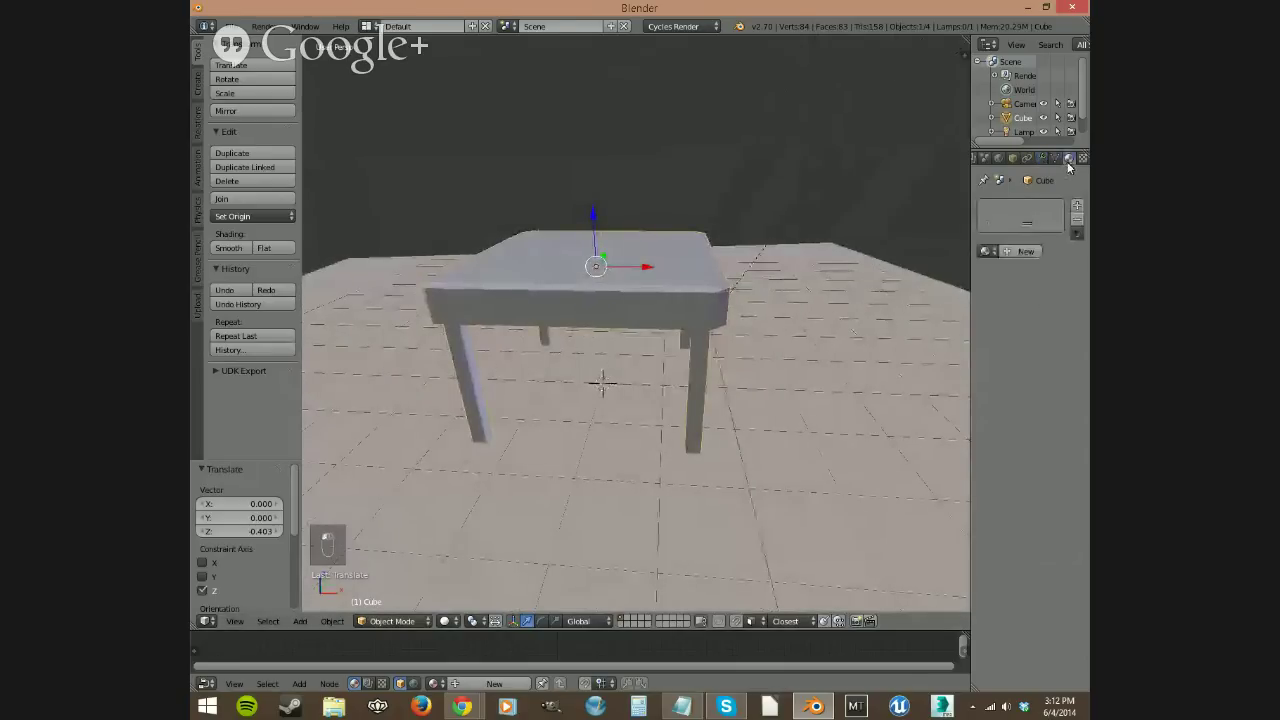
left_click(1027, 252)
left_click(1051, 354)
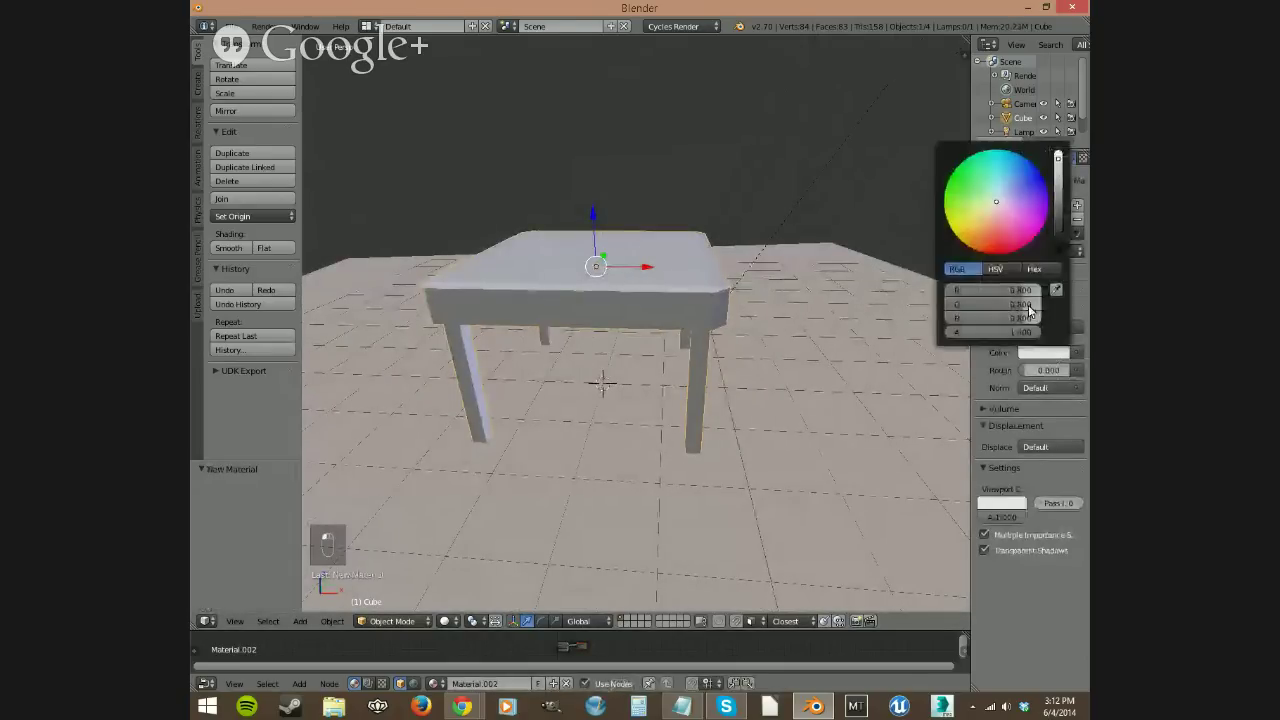
left_click(986, 221)
left_click_drag(986, 224, 981, 231)
left_click(1058, 240)
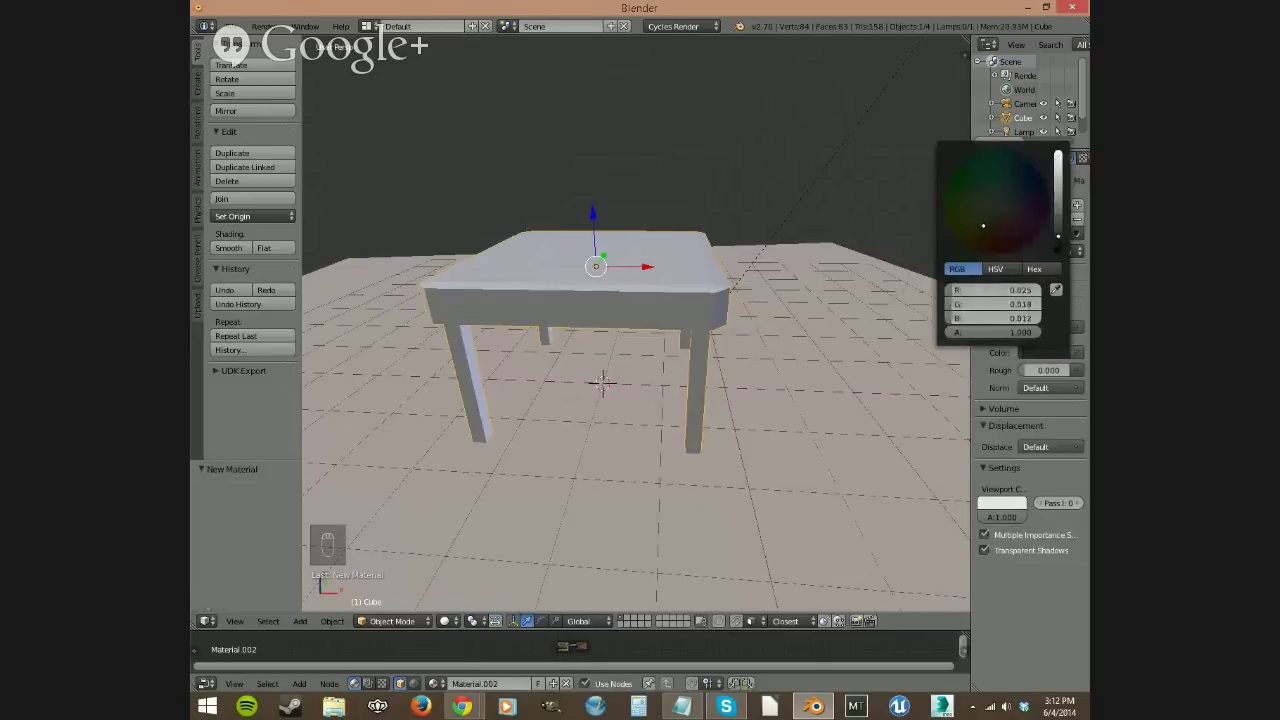
left_click_drag(1058, 236, 1058, 229)
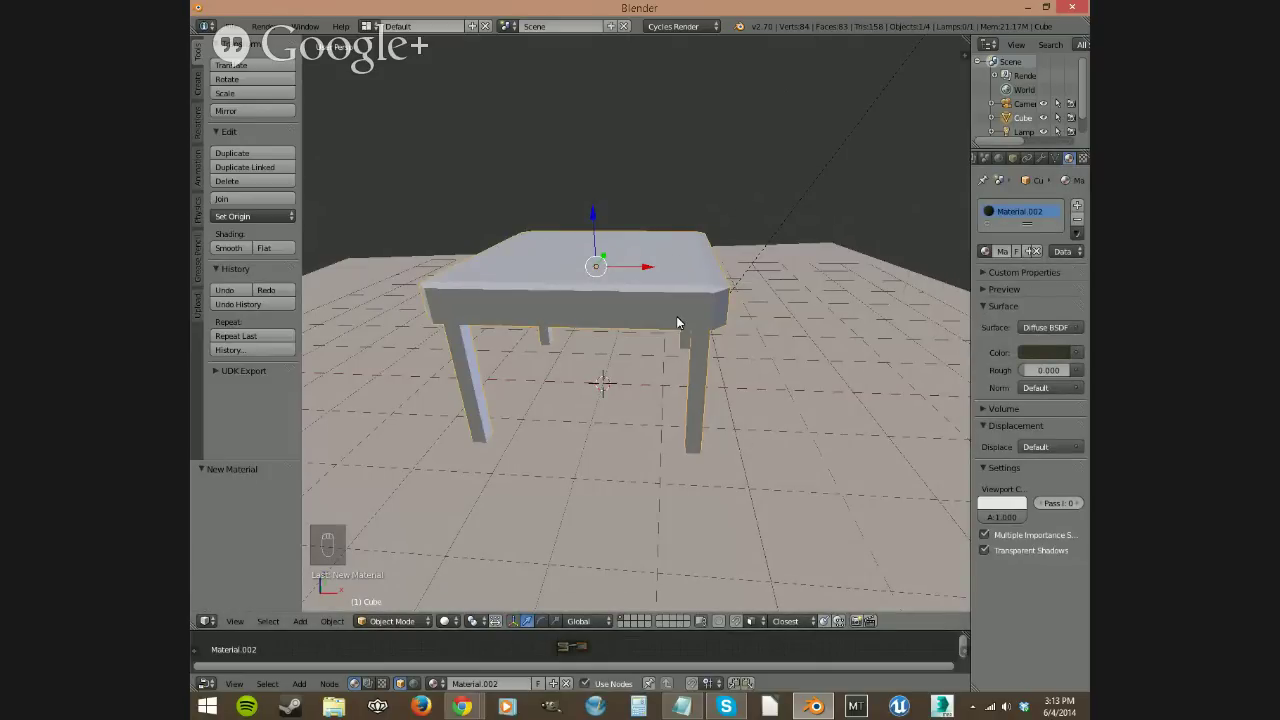
key("shift+z")
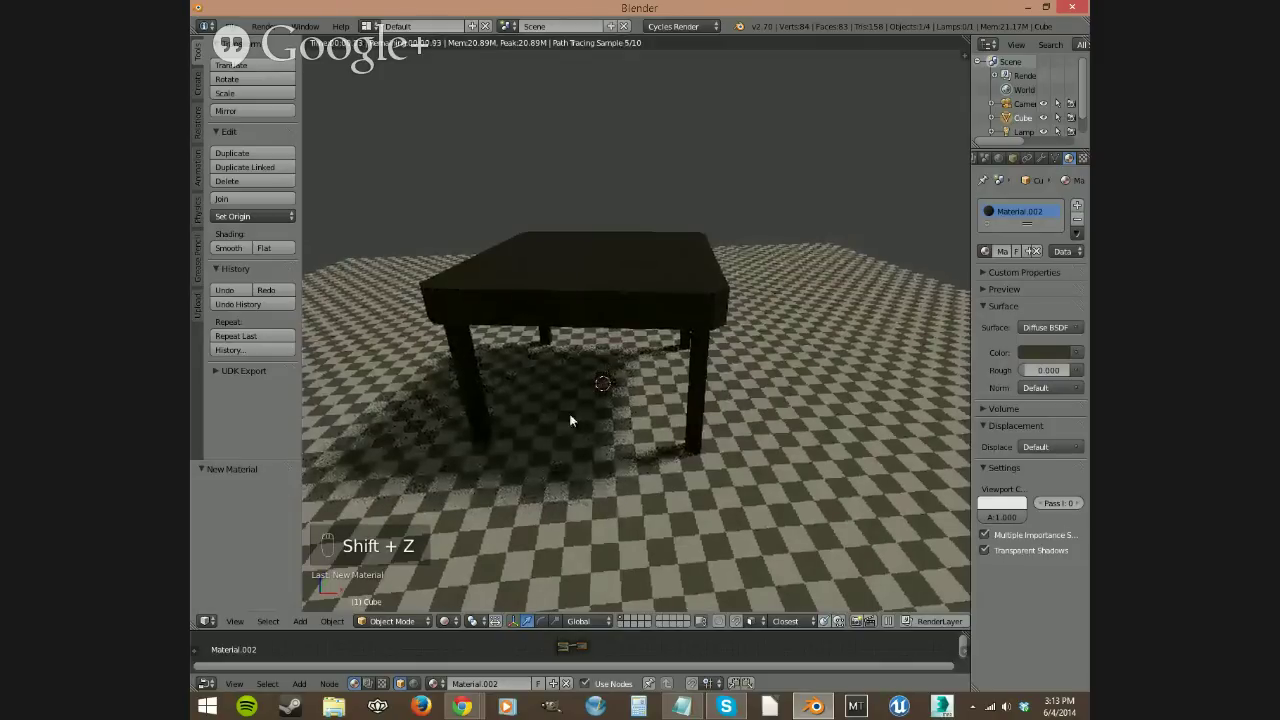
key("shift+z")
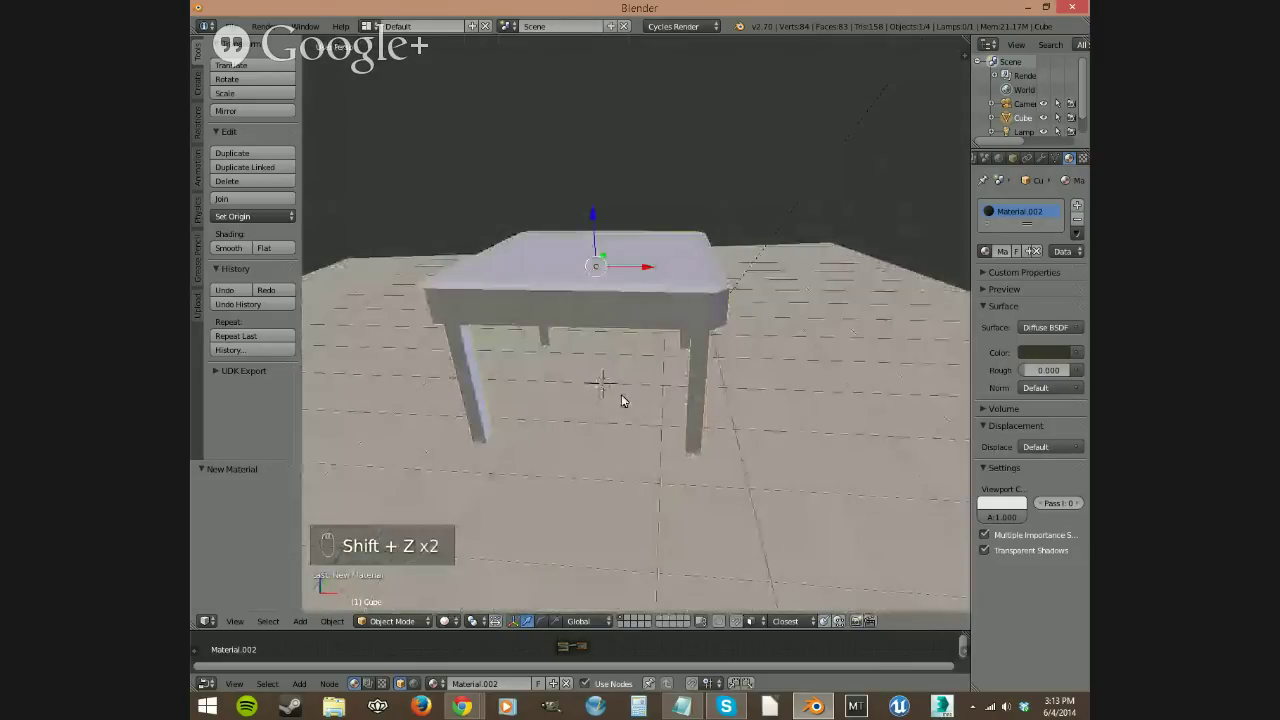
Step: Snap the 3D cursor to the selected table and add a plane there
middle_click_drag(621, 395, 679, 371)
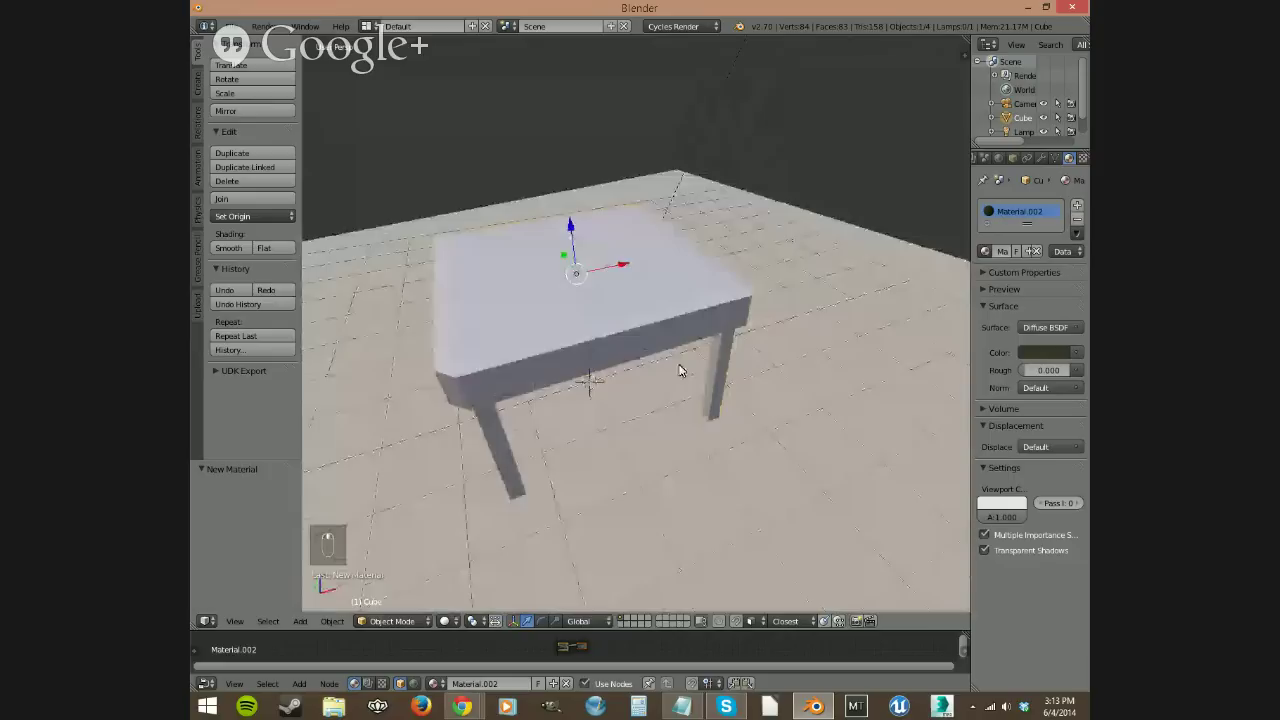
key("shift+s")
left_click(728, 310)
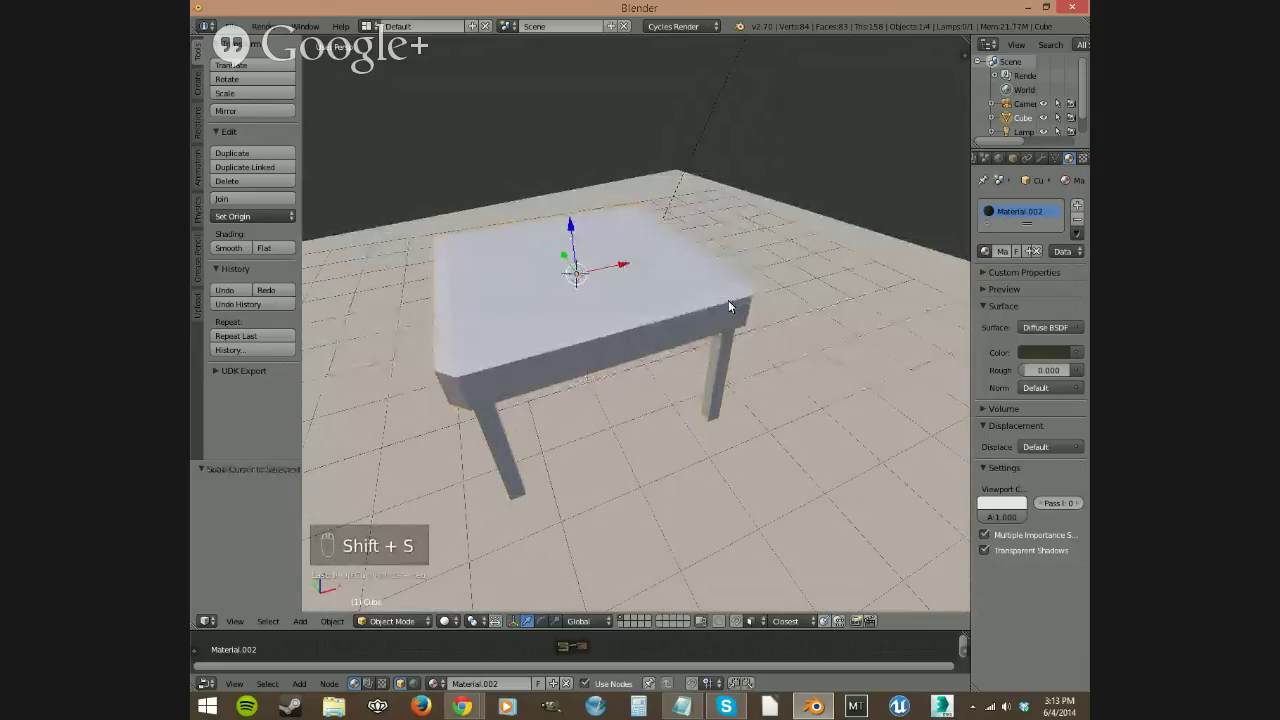
middle_click_drag(728, 307, 594, 380)
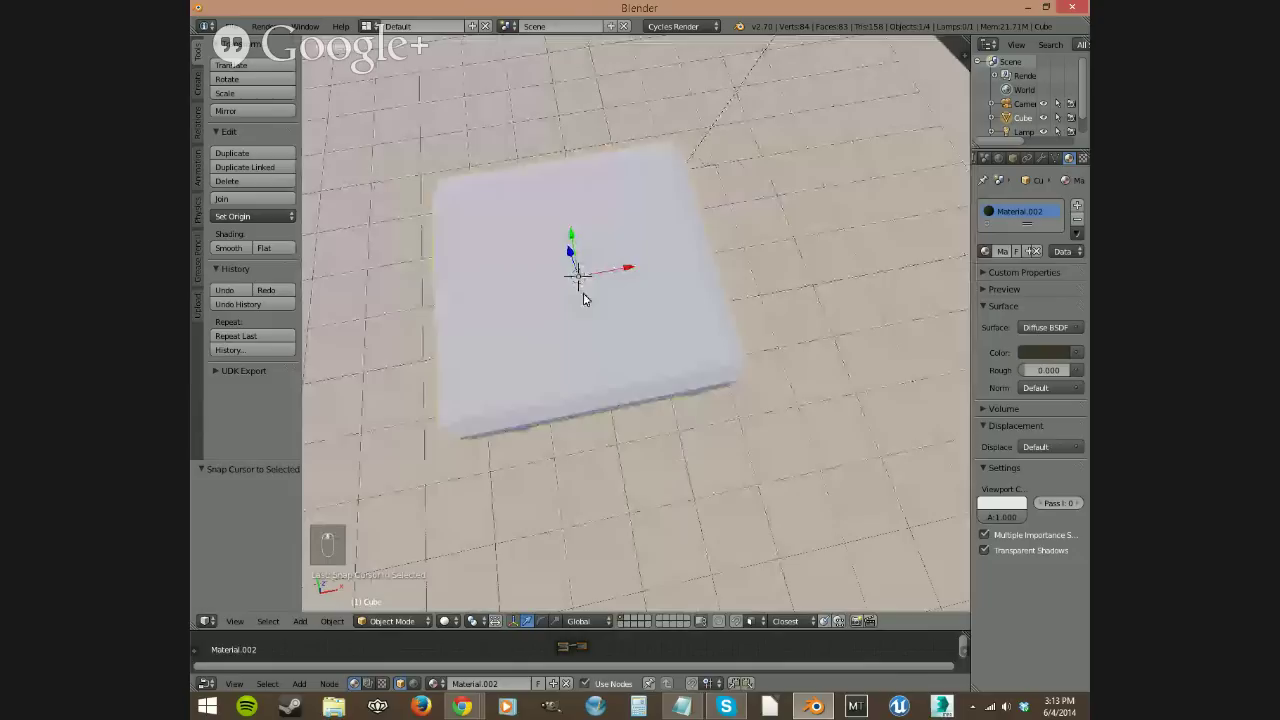
middle_click_drag(606, 337, 605, 256)
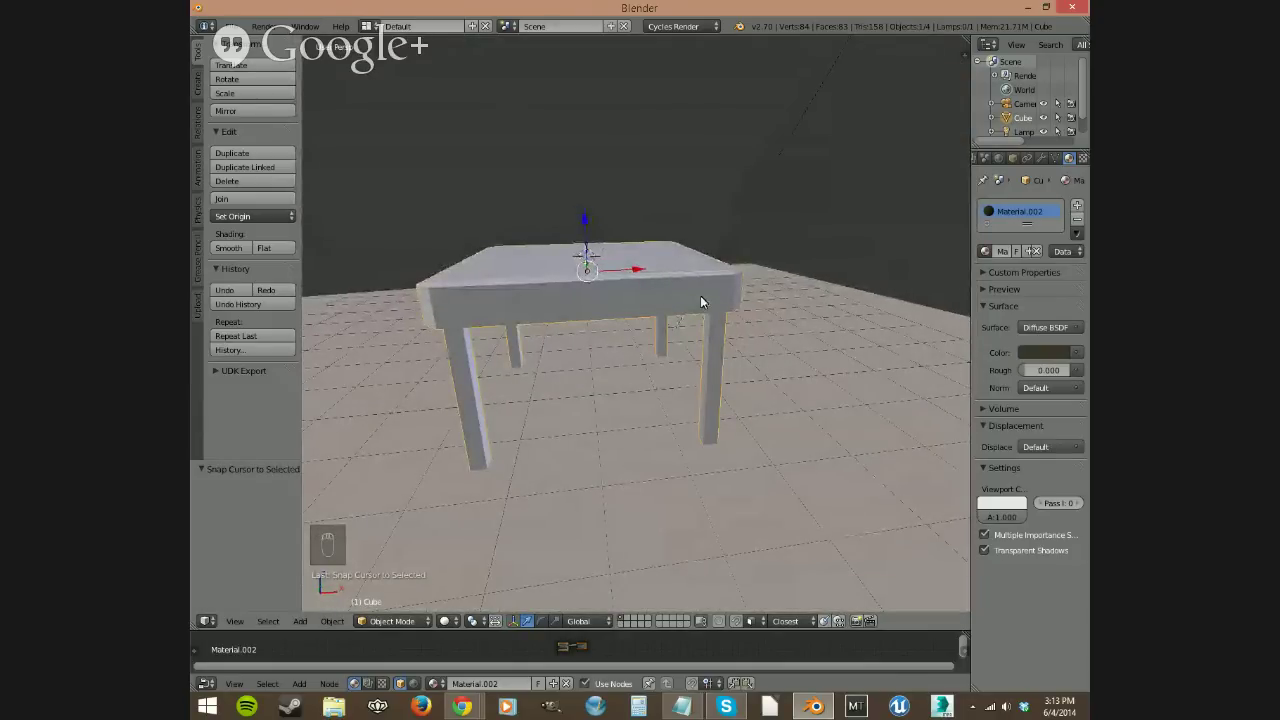
key("shift+a")
mouse_move(702, 296)
left_click(760, 291)
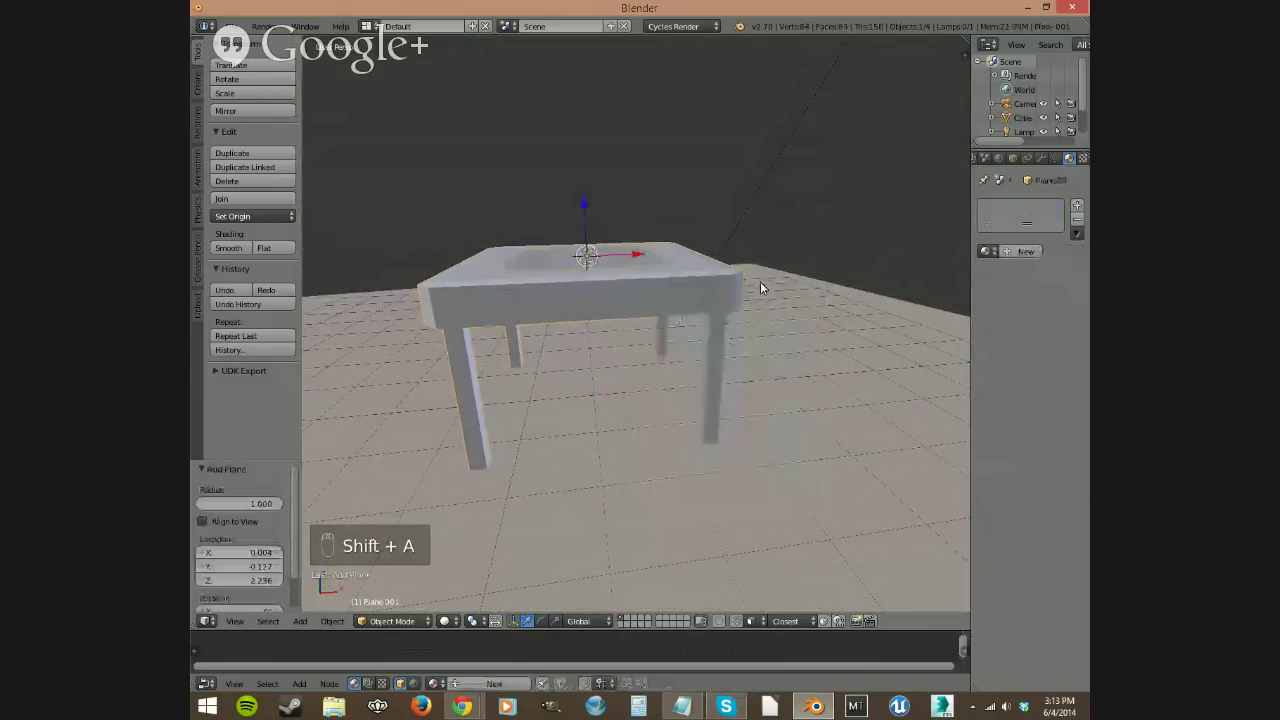
Step: Rotate the new plane about -5.7° around global Z and raise it about 0.284 units above the tabletop
key("r")
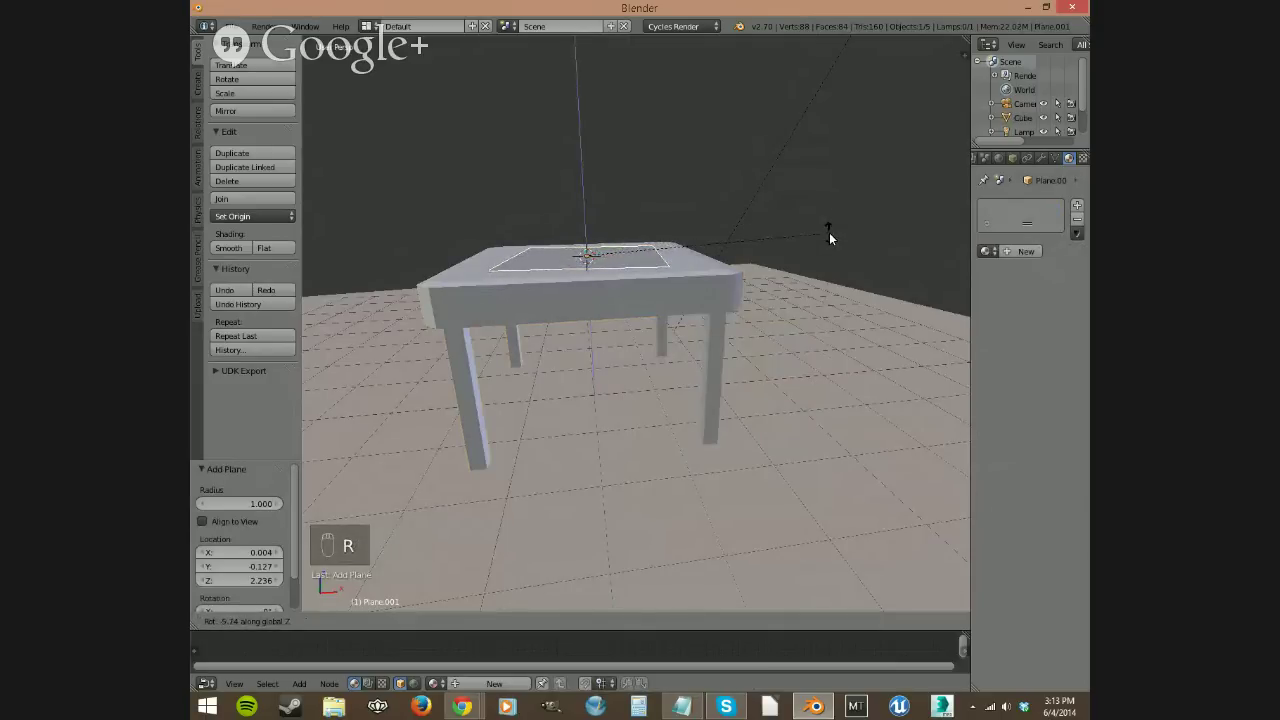
left_click(829, 236)
middle_click_drag(687, 298, 697, 347)
left_click_drag(575, 222, 574, 203)
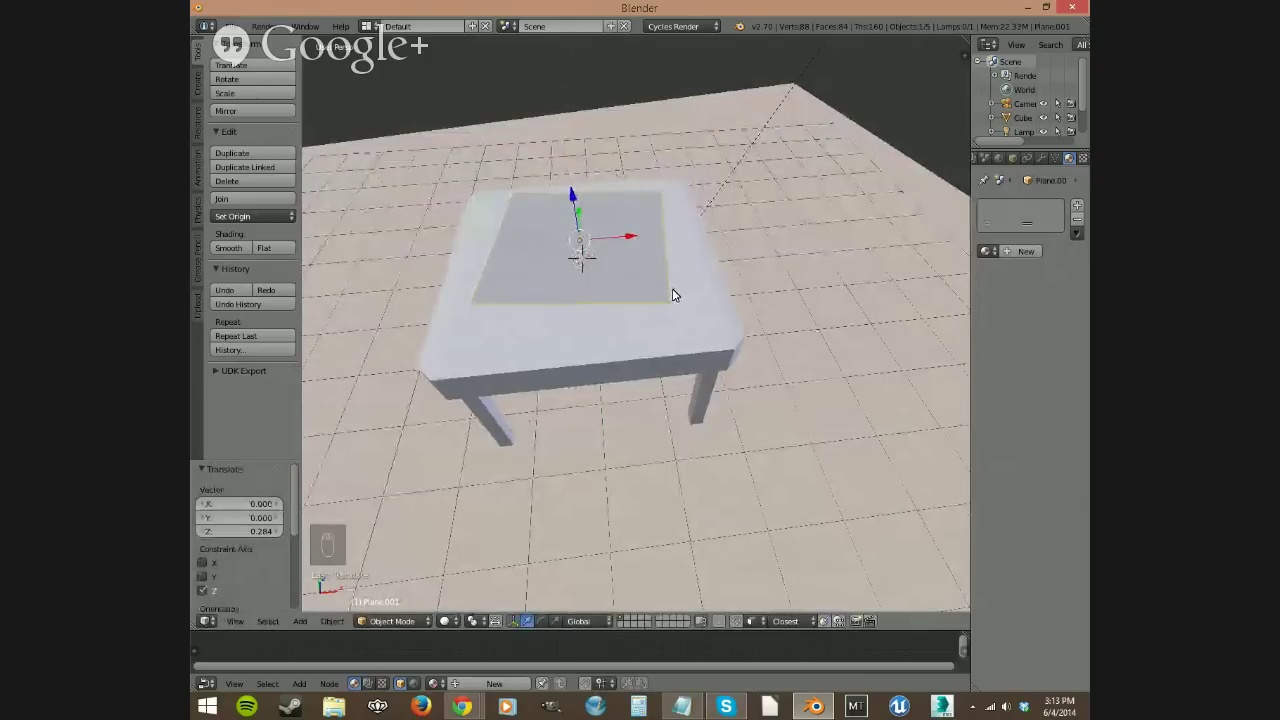
Step: Scale the plane by about 2.906 in top view so it extends past the table's edges
key("KP_7")
key("s")
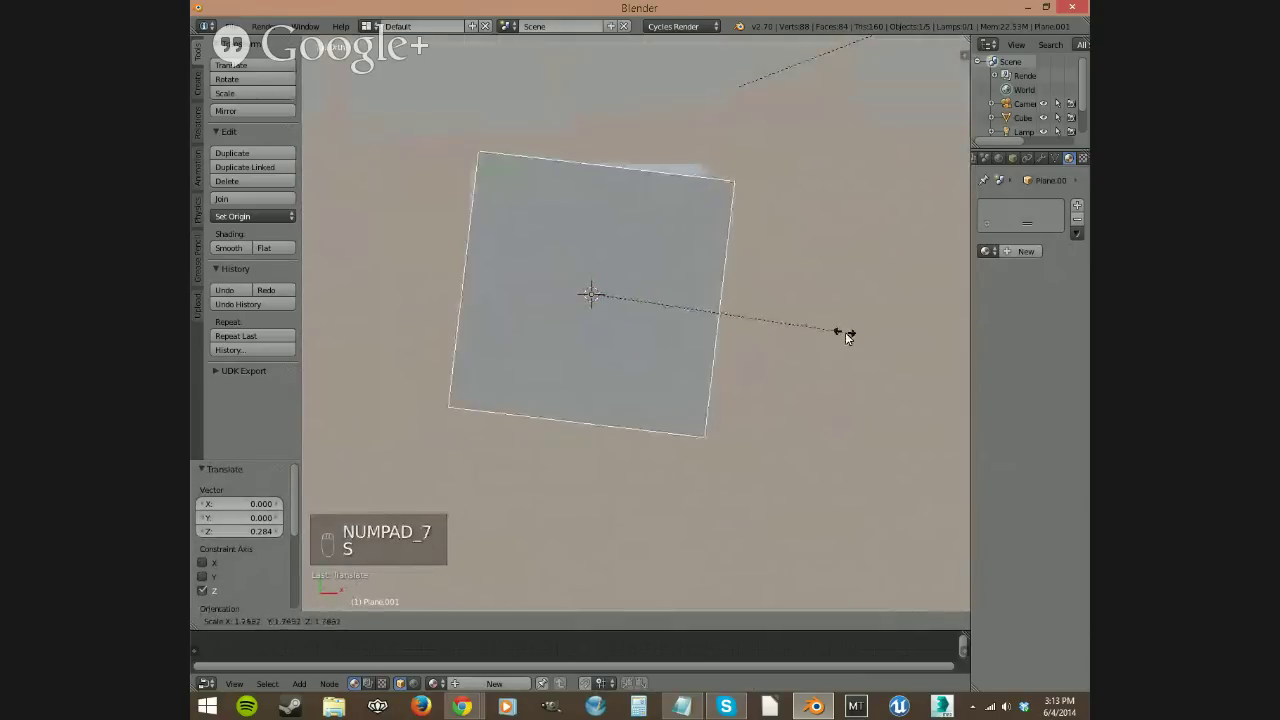
left_click(335, 381)
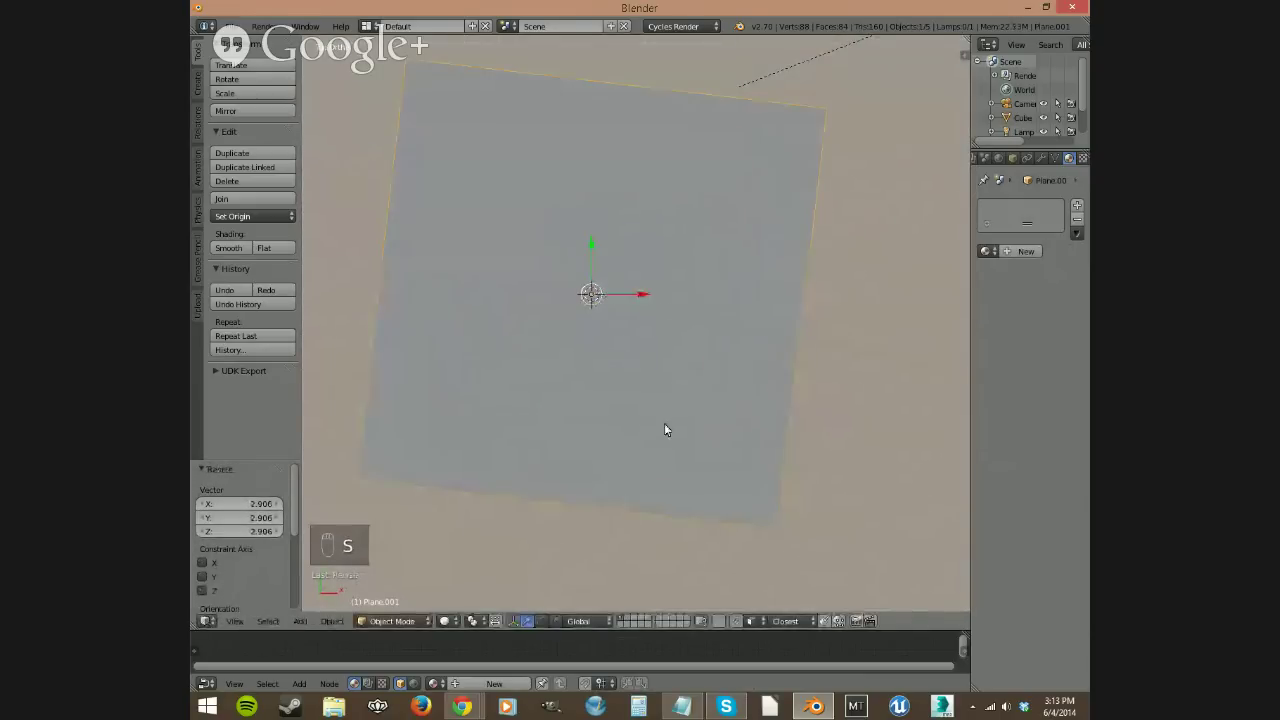
Step: Subdivide the entire plane's mesh three times into an 8 by 8 grid of faces
middle_click_drag(664, 423, 669, 323)
key("Tab")
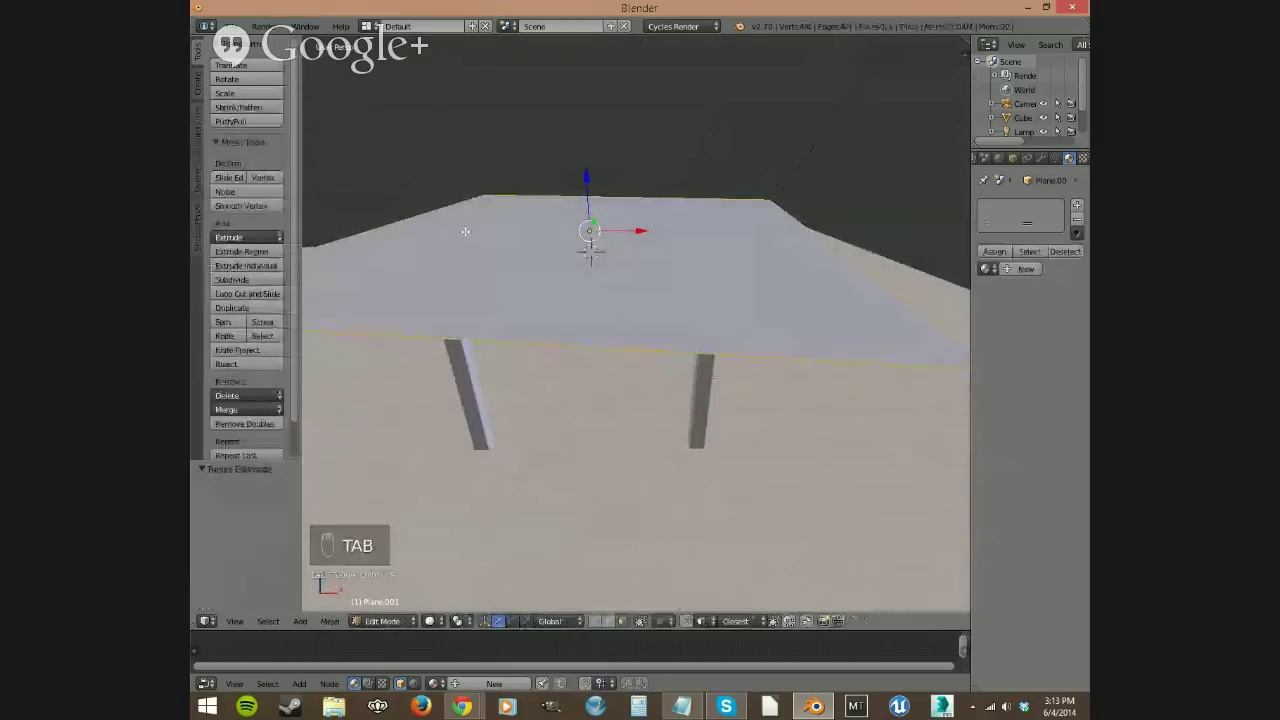
key("a")
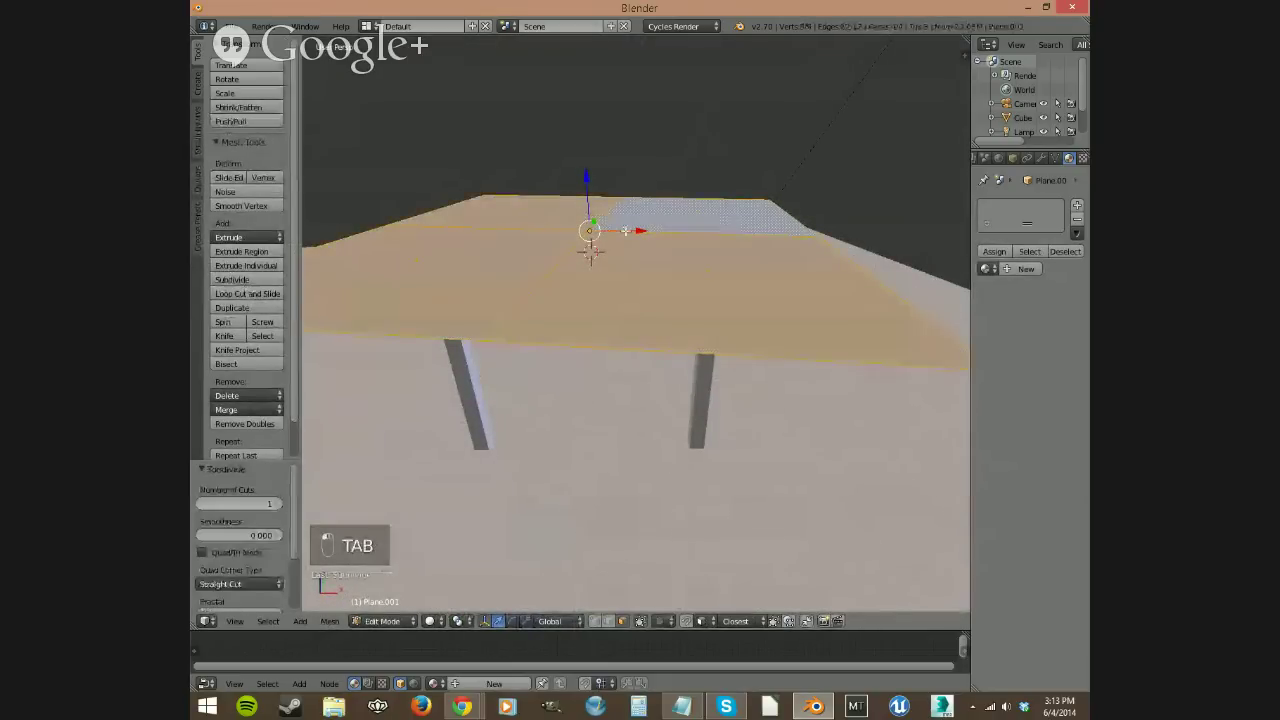
left_click(246, 279)
left_click(246, 279)
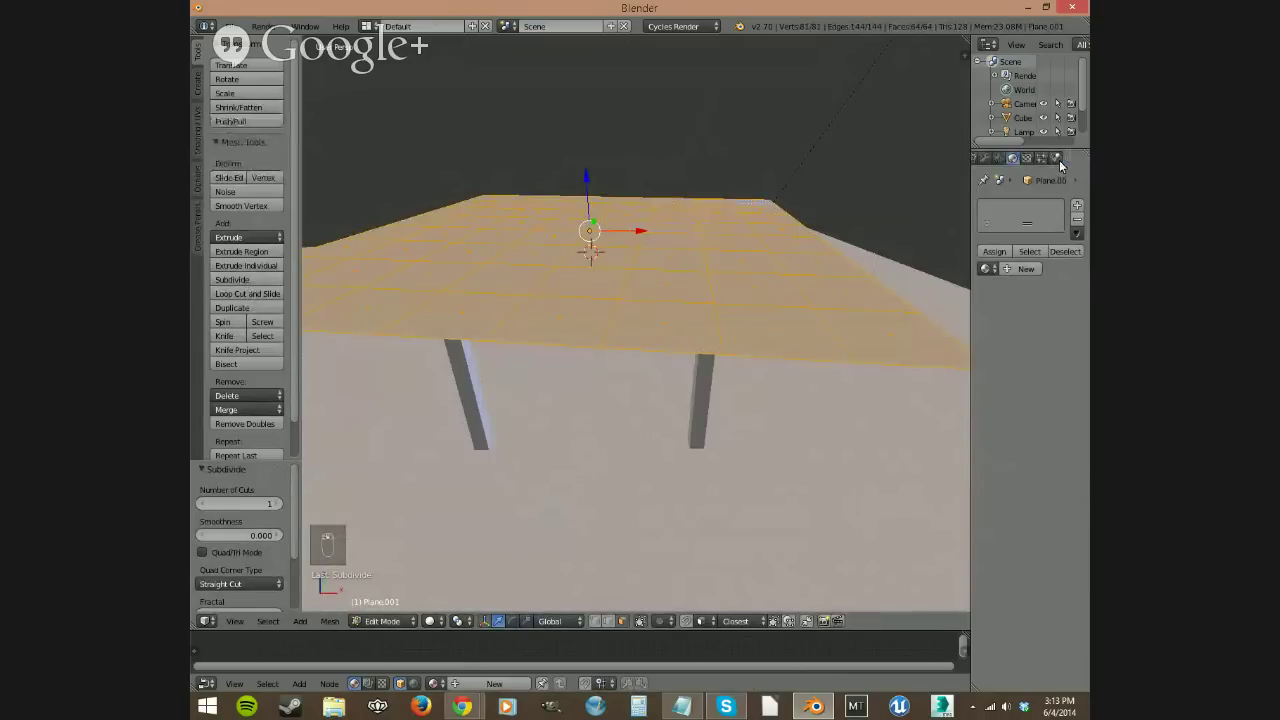
Step: Give the plane a new material with a light blue diffuse color and use the same blue as its viewport color
scroll(1059, 160, "down", 2)
left_click(1027, 269)
left_click(1052, 368)
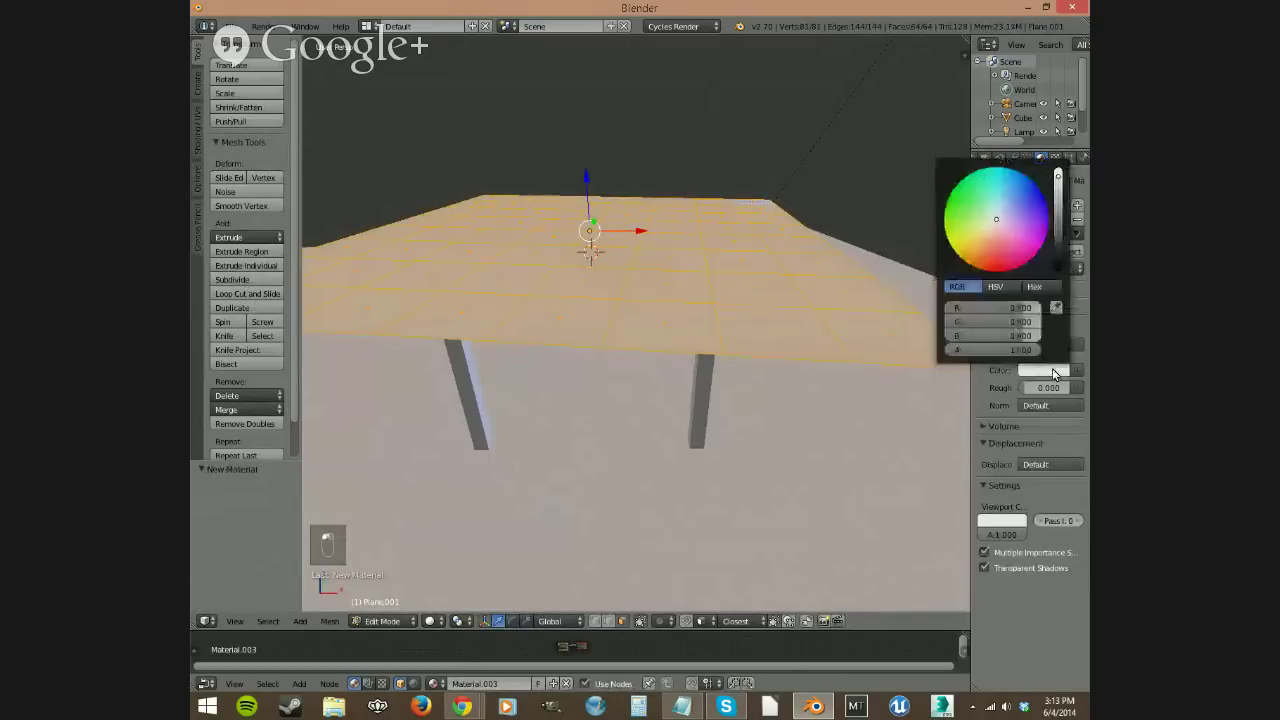
left_click(1022, 189)
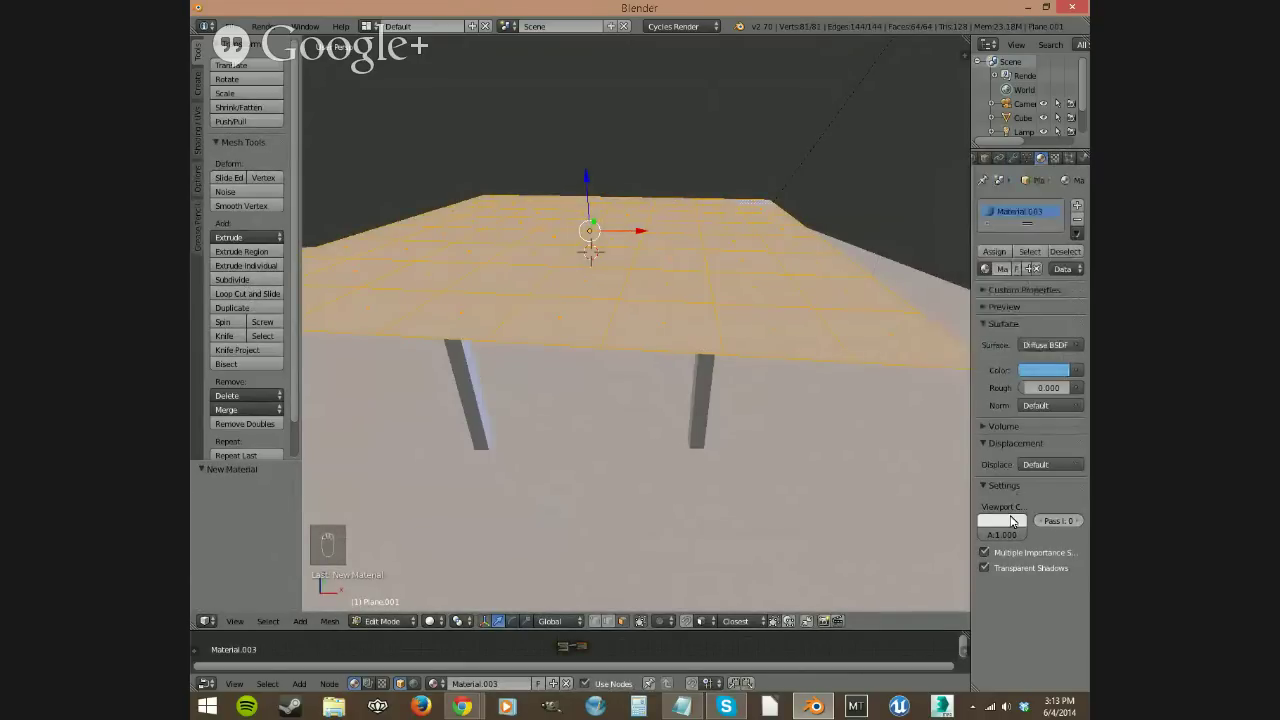
left_click(1043, 370)
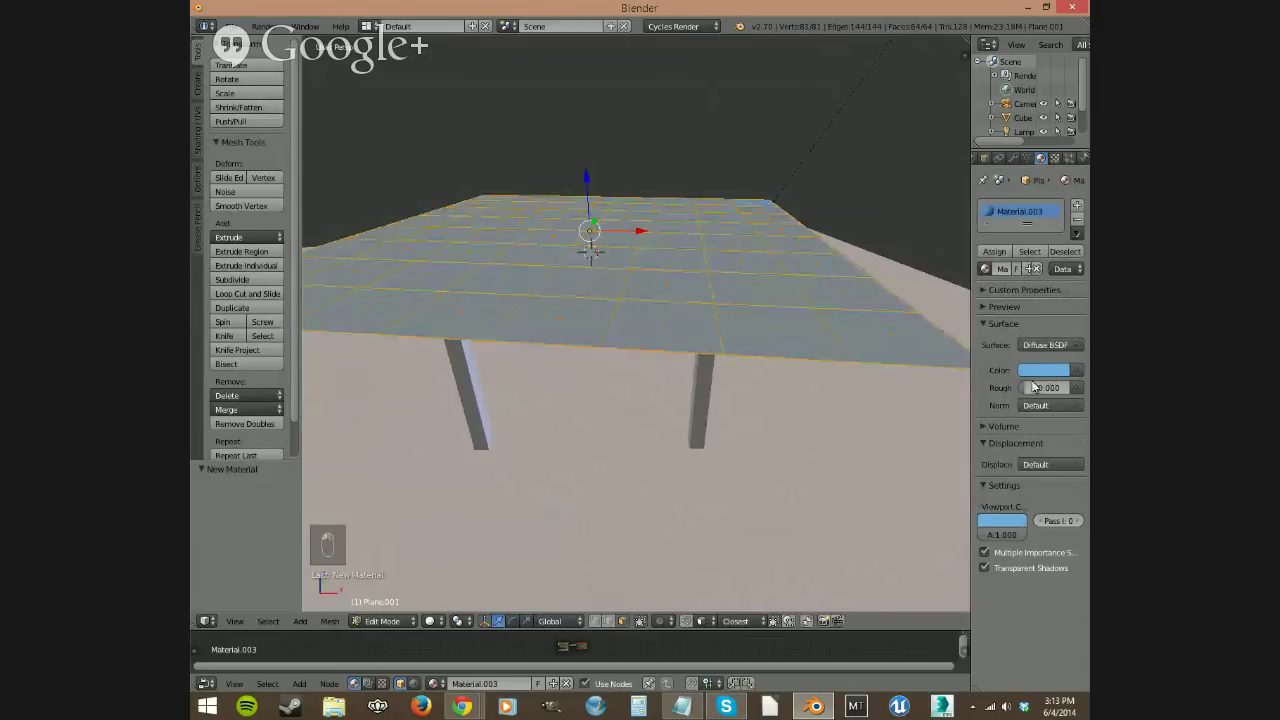
middle_click_drag(746, 376, 752, 405)
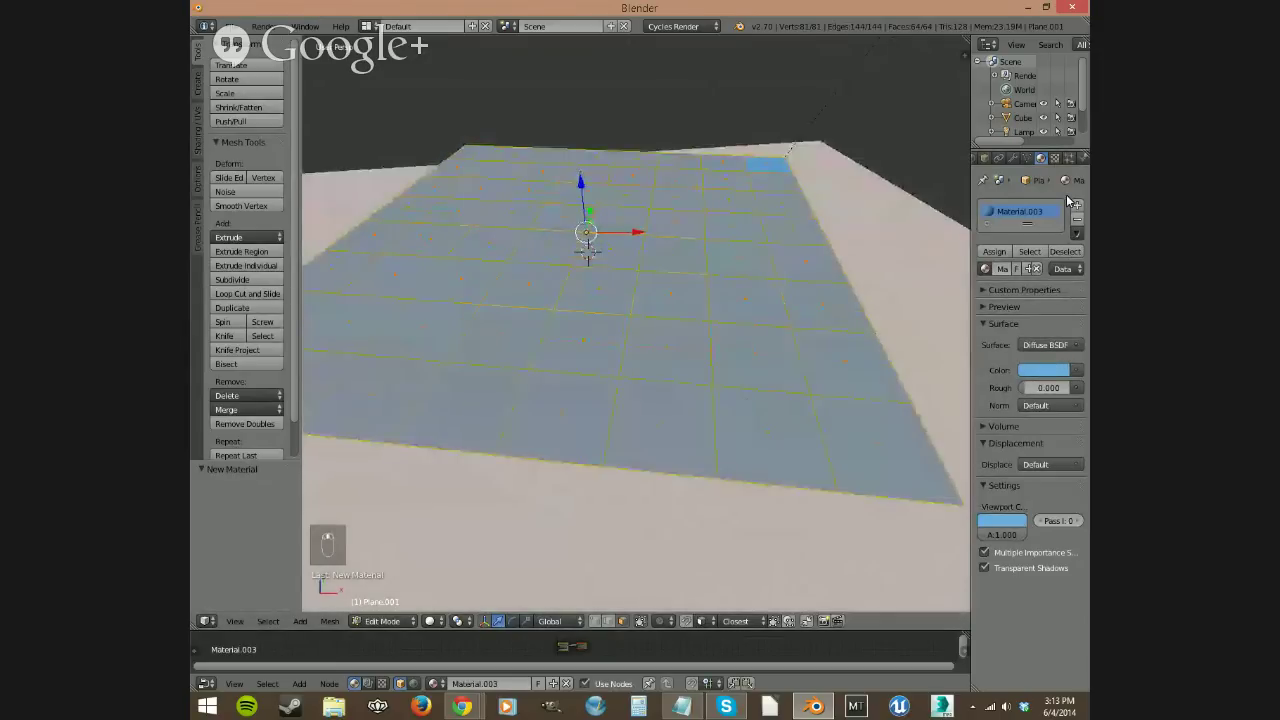
Step: Add Subdivision Surface, Solidify and Cloth modifiers to the plane, in that order
left_click(1013, 158)
left_click(1000, 206)
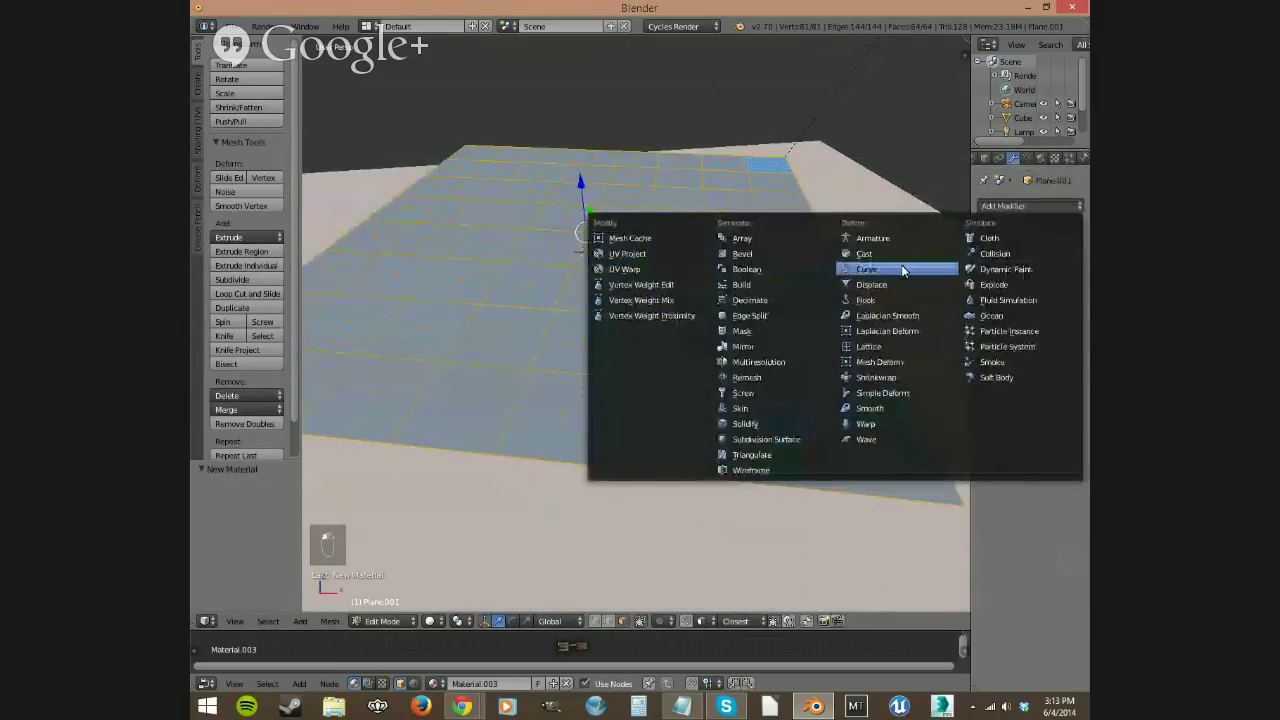
left_click(785, 440)
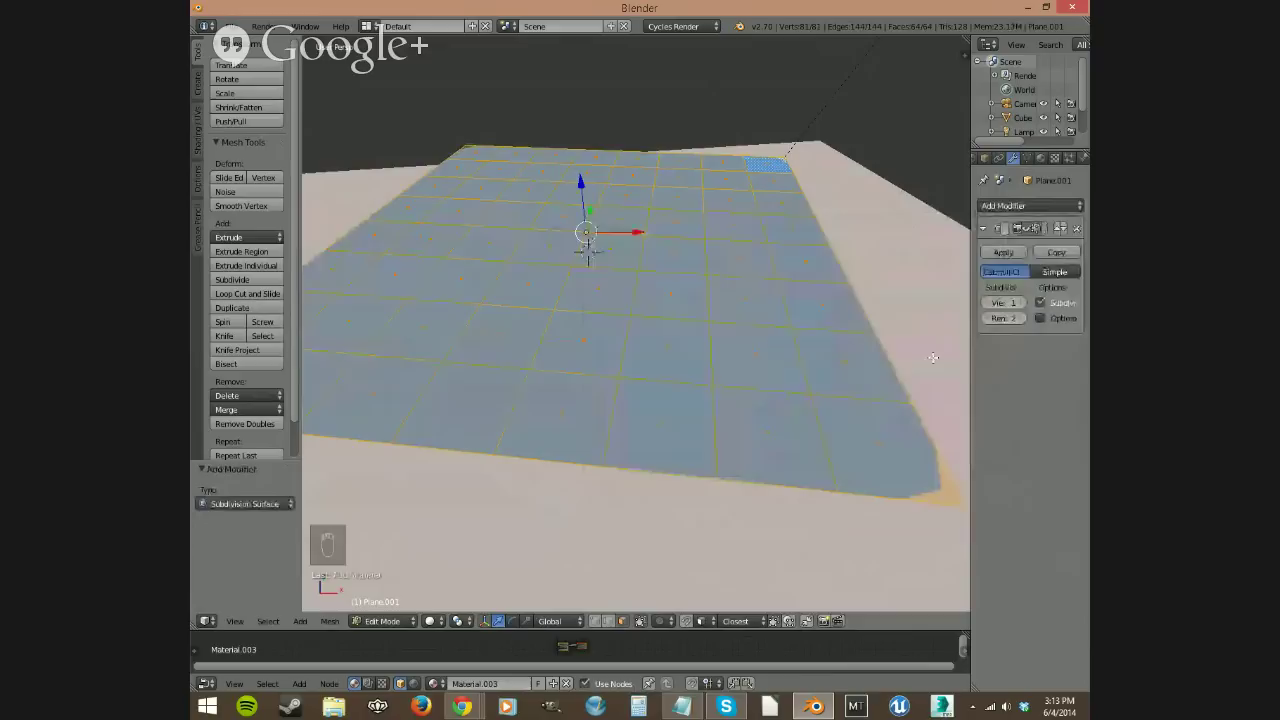
left_click(1028, 206)
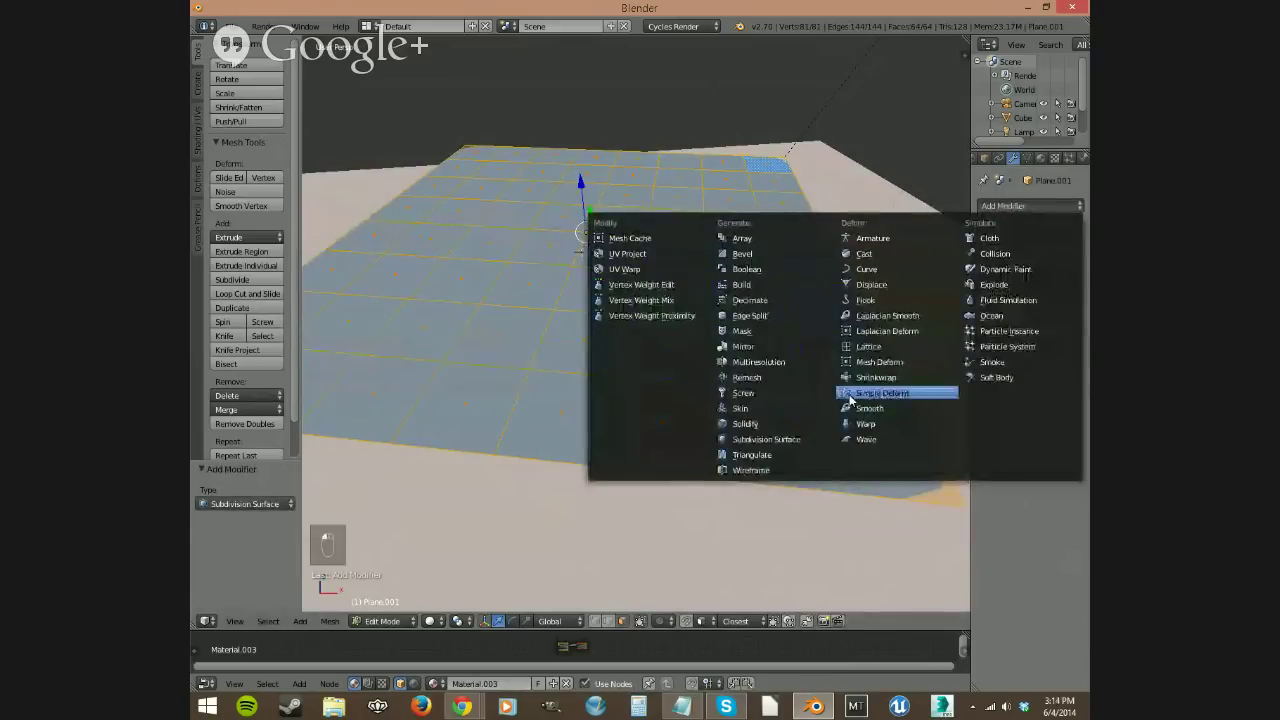
left_click(779, 434)
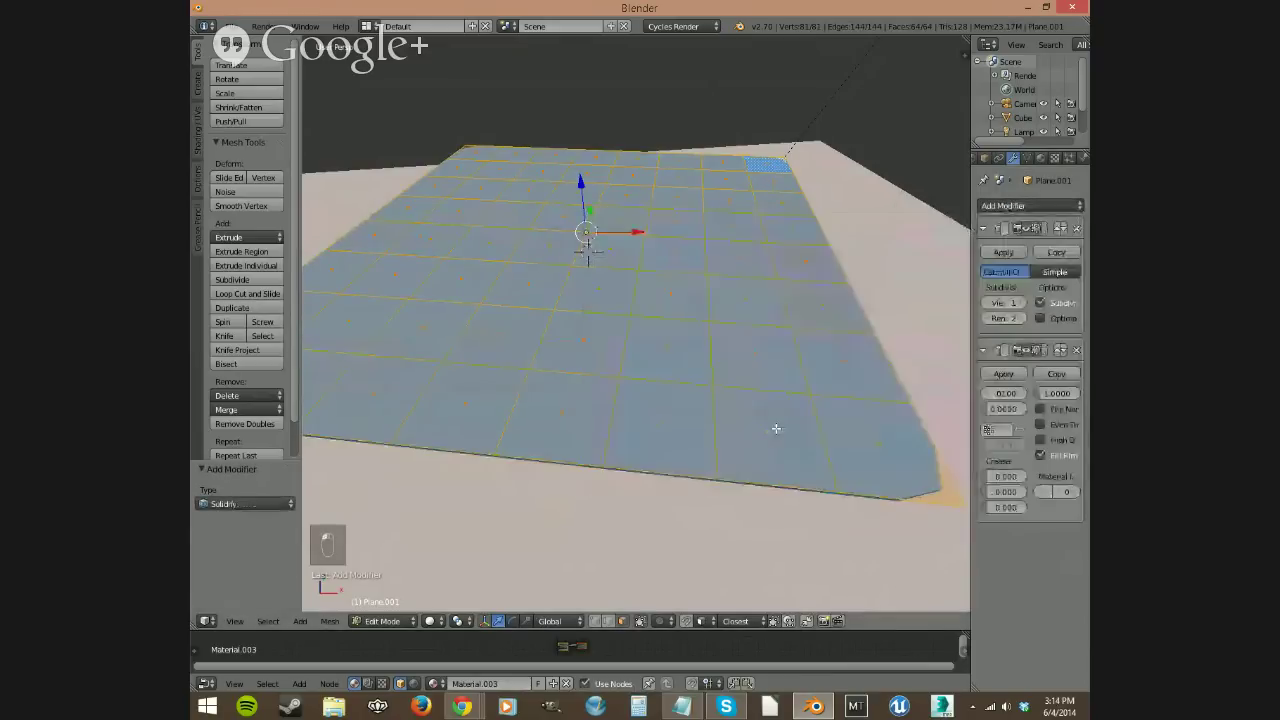
left_click(1028, 206)
left_click(1019, 238)
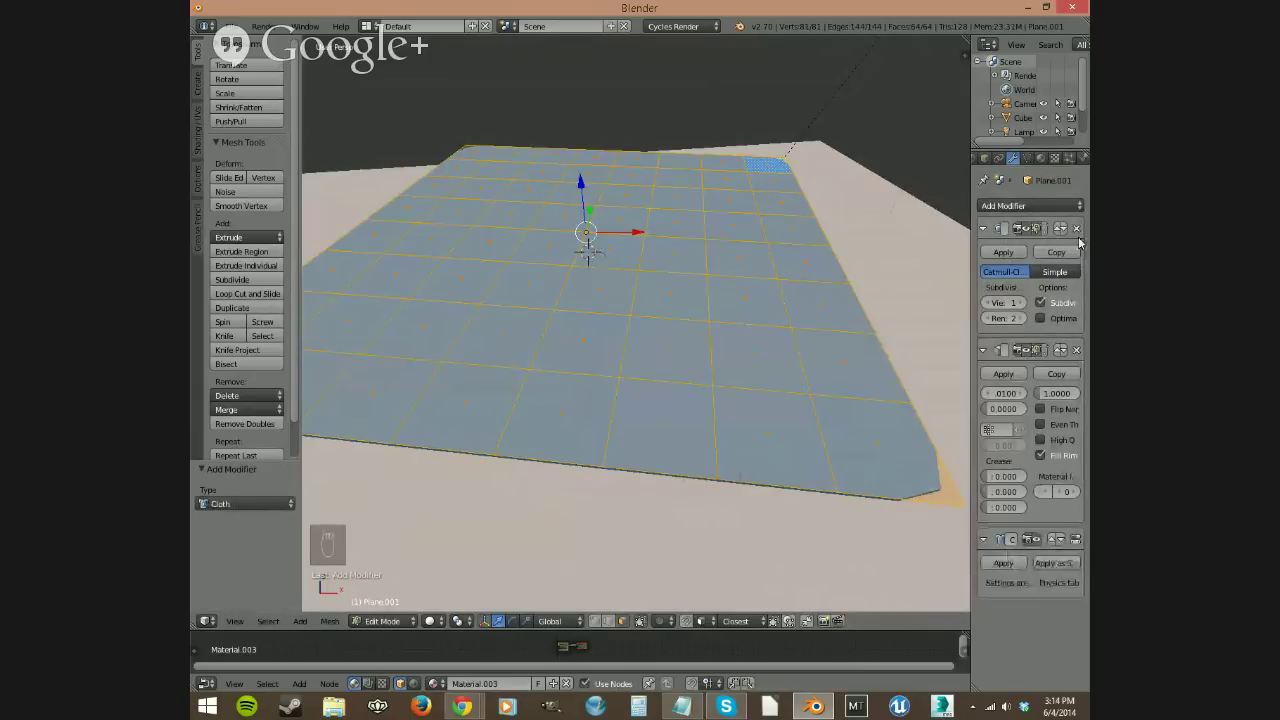
left_click(1055, 206)
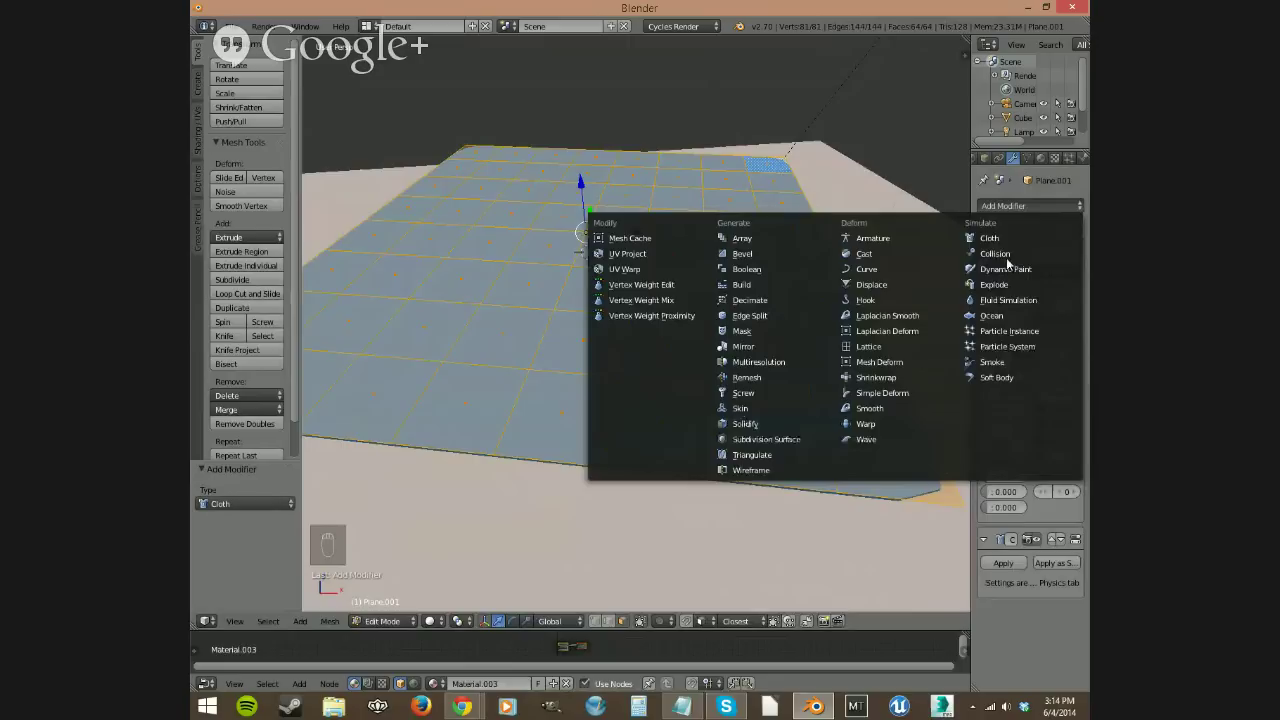
left_click(1006, 191)
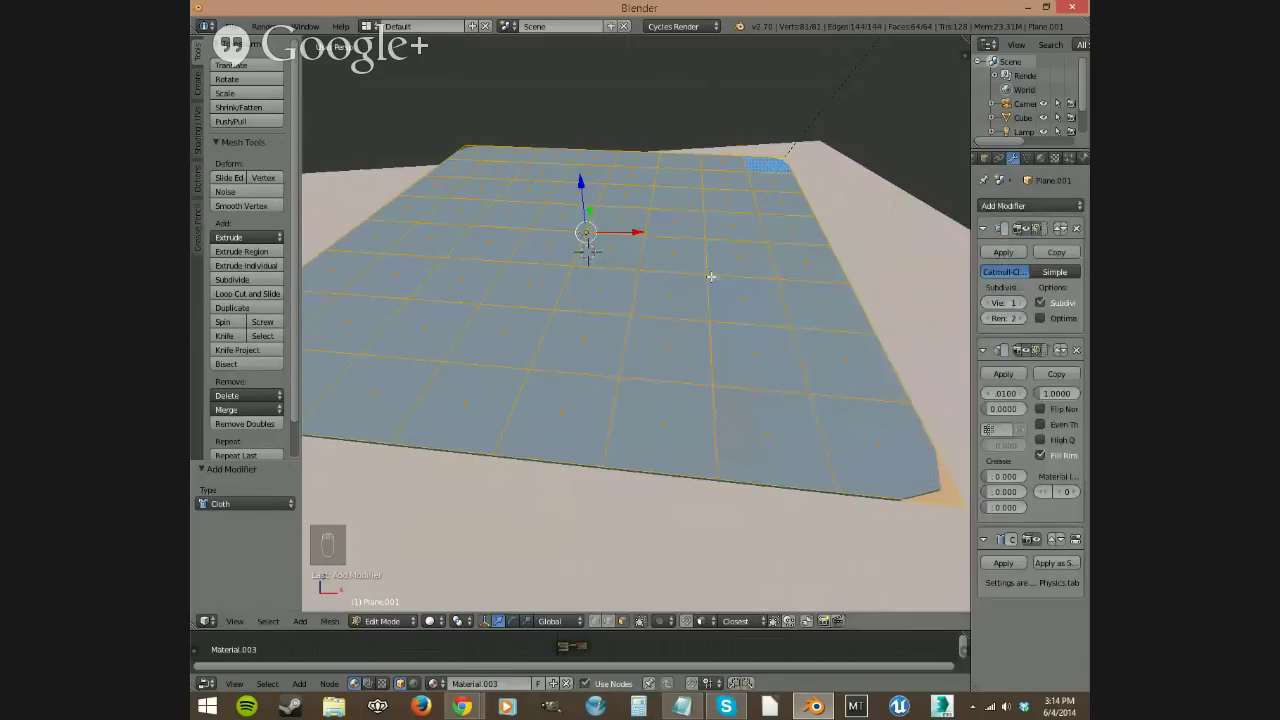
Step: Move the Cloth modifier above Solidify and set the Subdivision Surface view level to 2
middle_click_drag(578, 352, 708, 356)
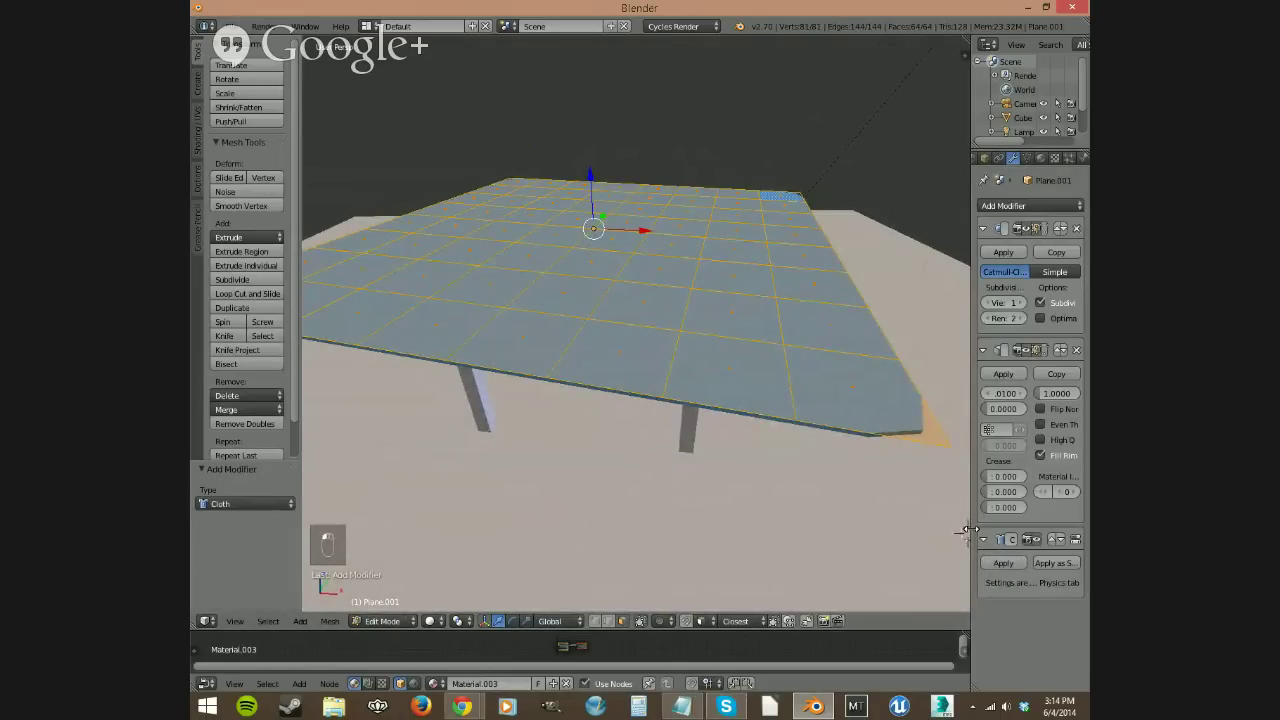
left_click_drag(968, 530, 836, 530)
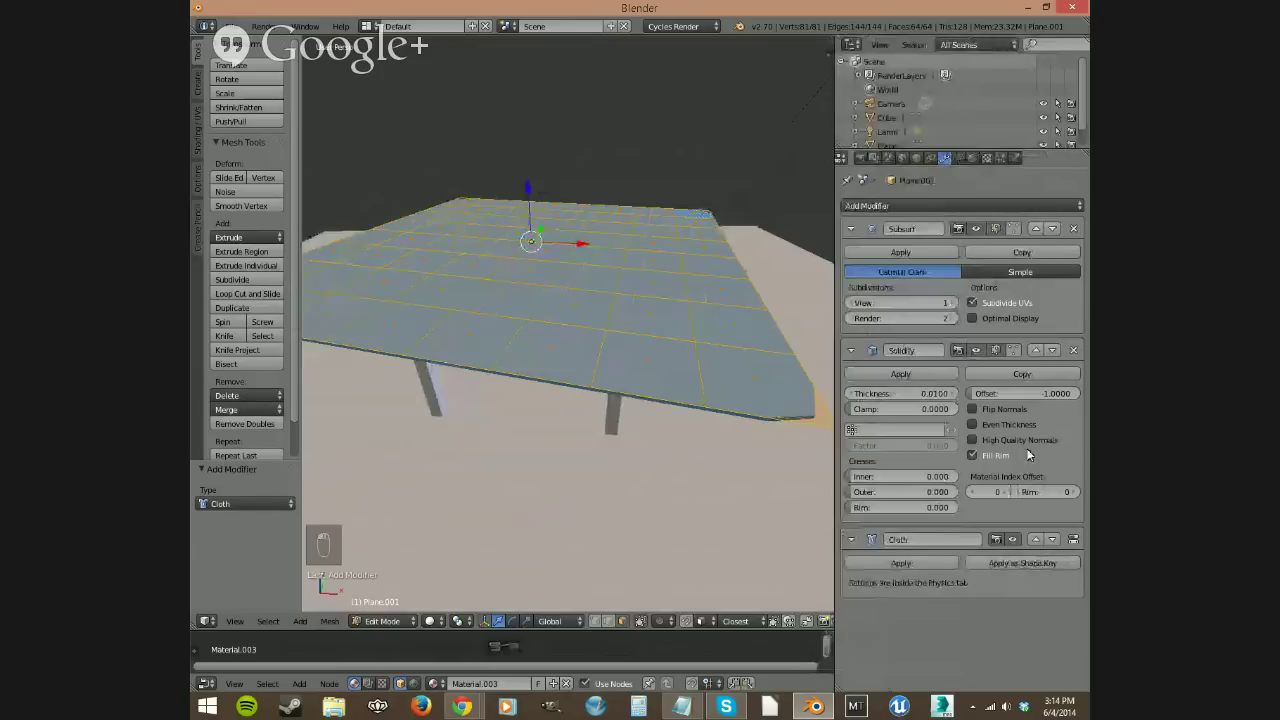
left_click(1038, 541)
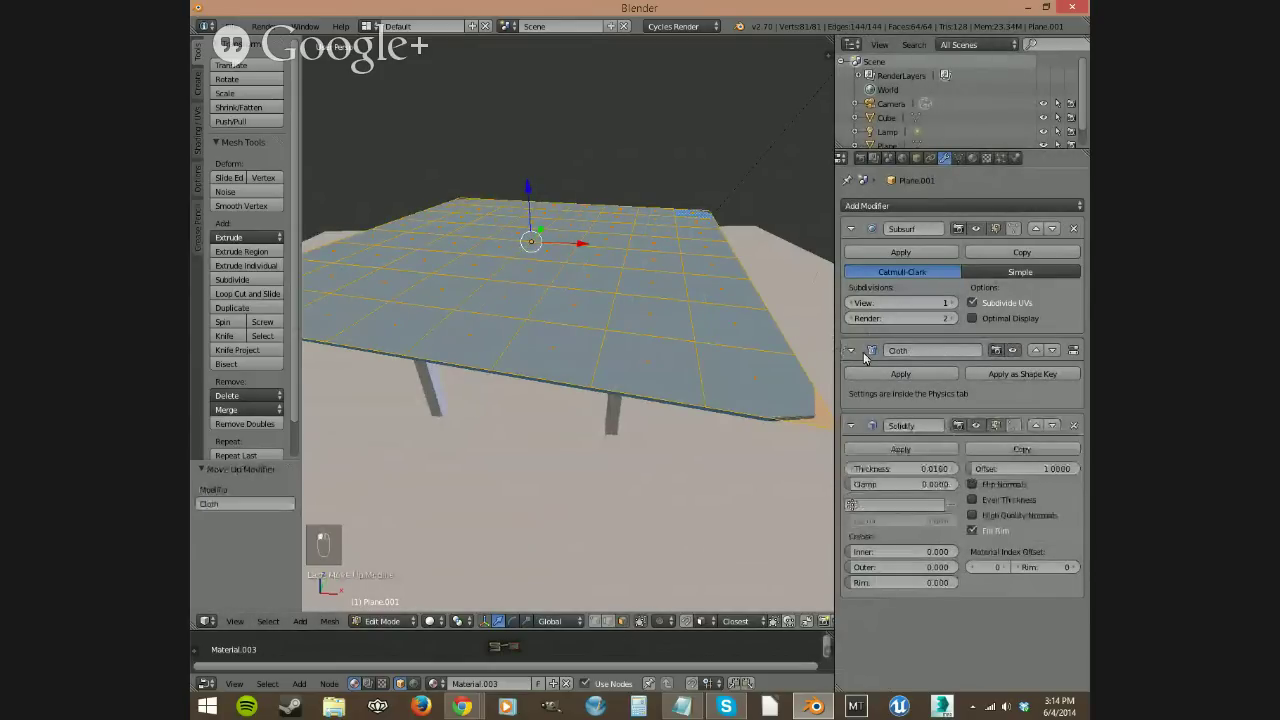
left_click(951, 304)
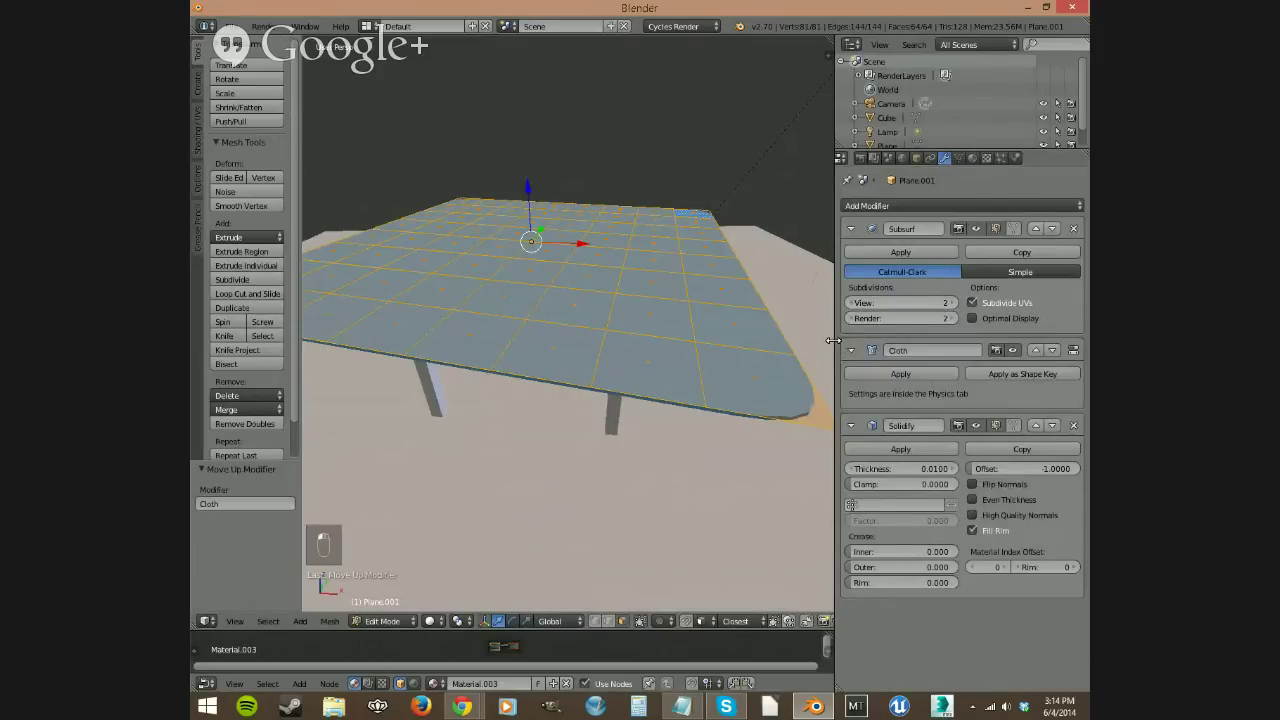
Step: Give the widened 3D view more room and apply smooth shading to all of the blue plane's faces
left_click_drag(834, 341, 944, 522)
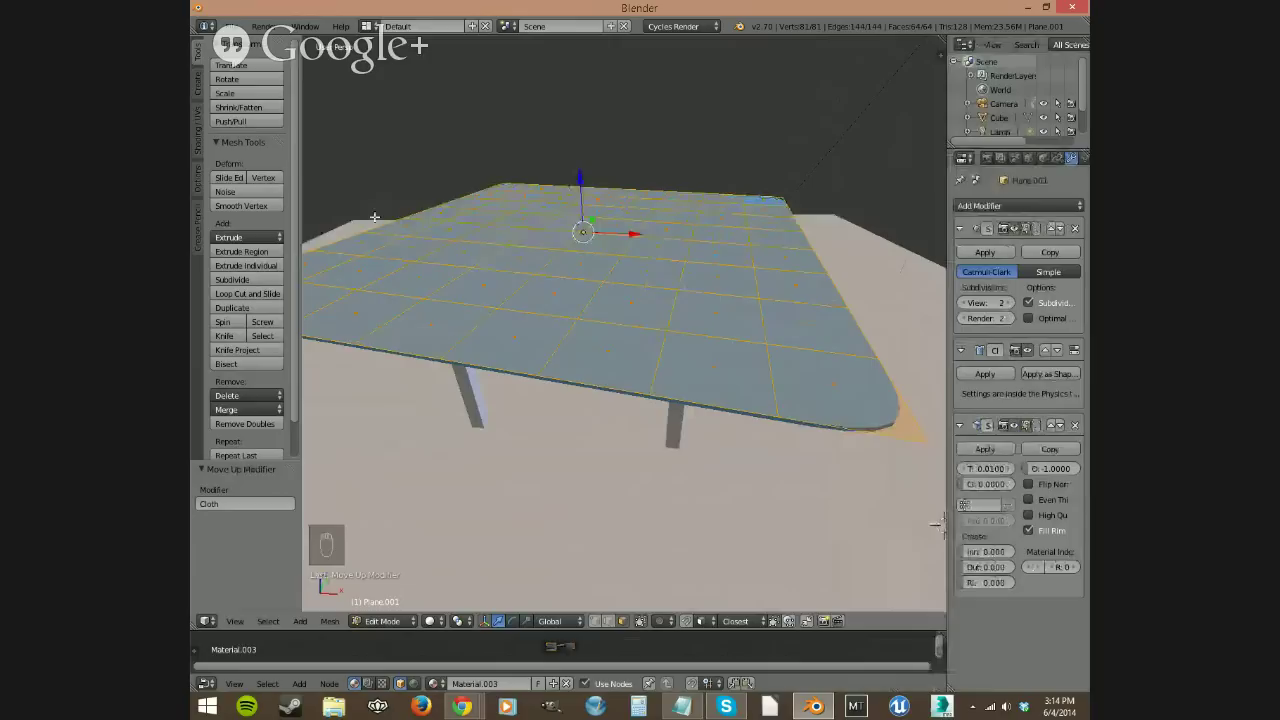
left_click(197, 128)
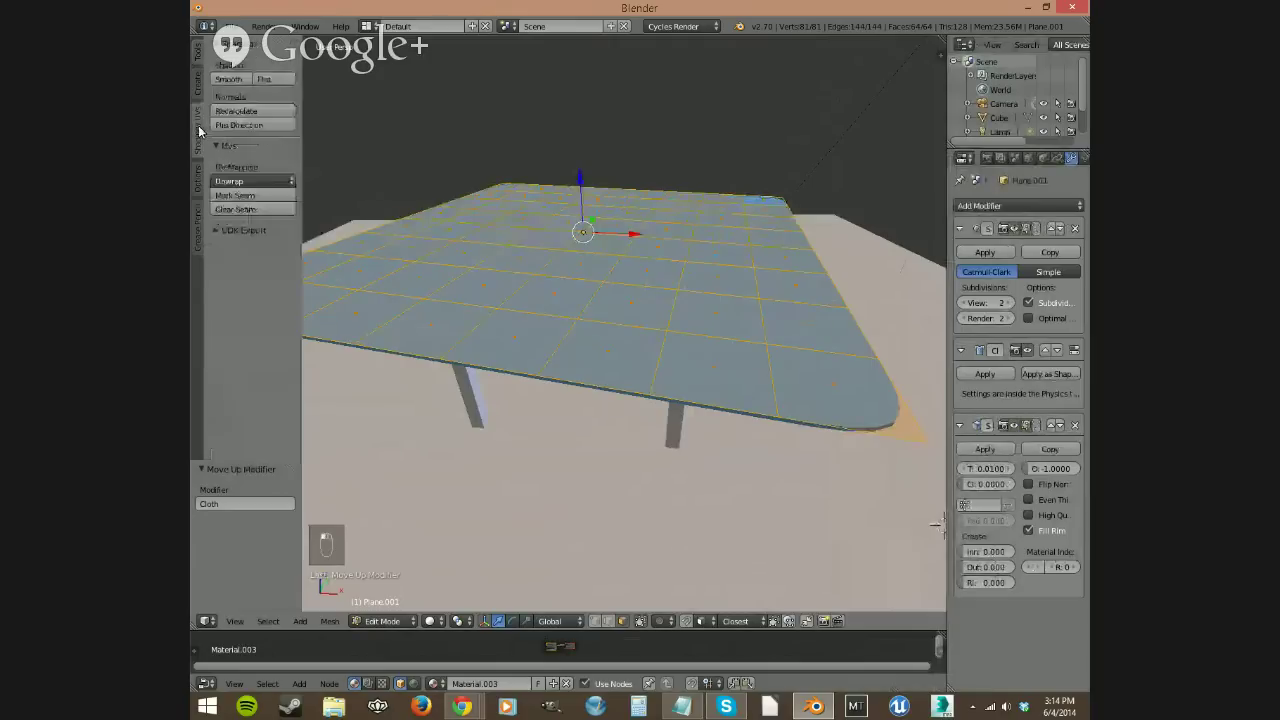
left_click(232, 79)
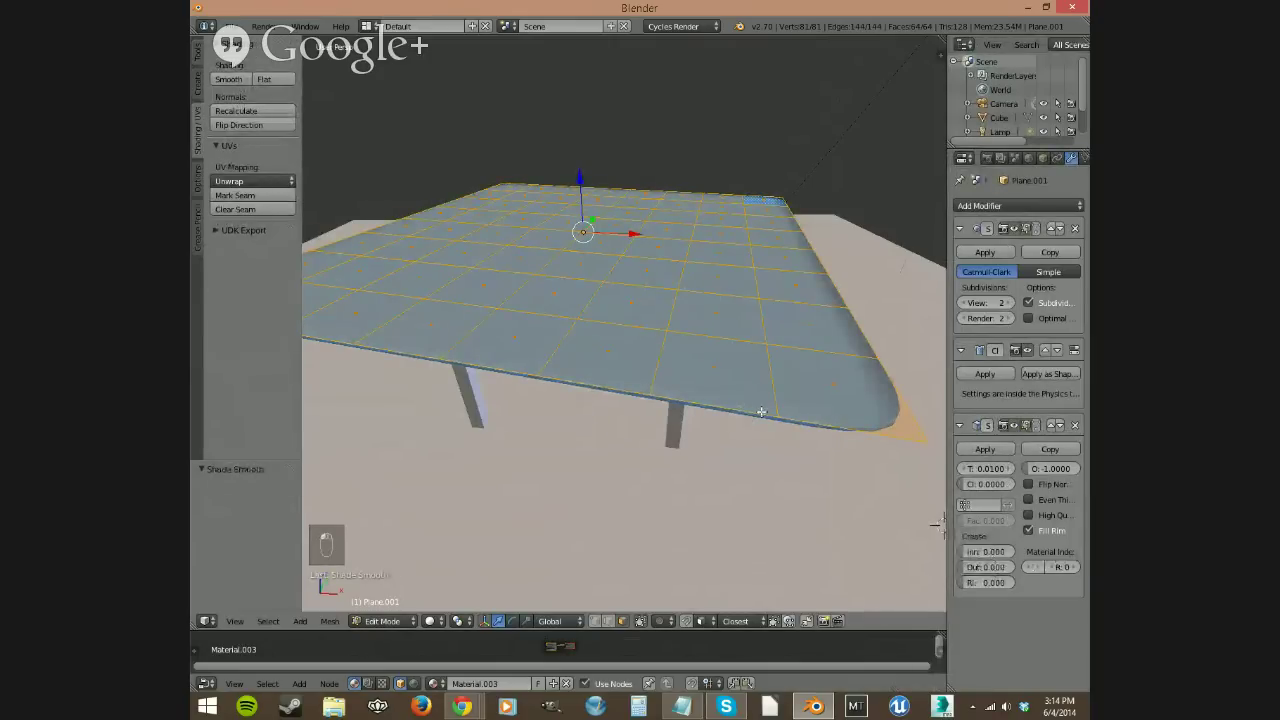
middle_click_drag(761, 411, 831, 361)
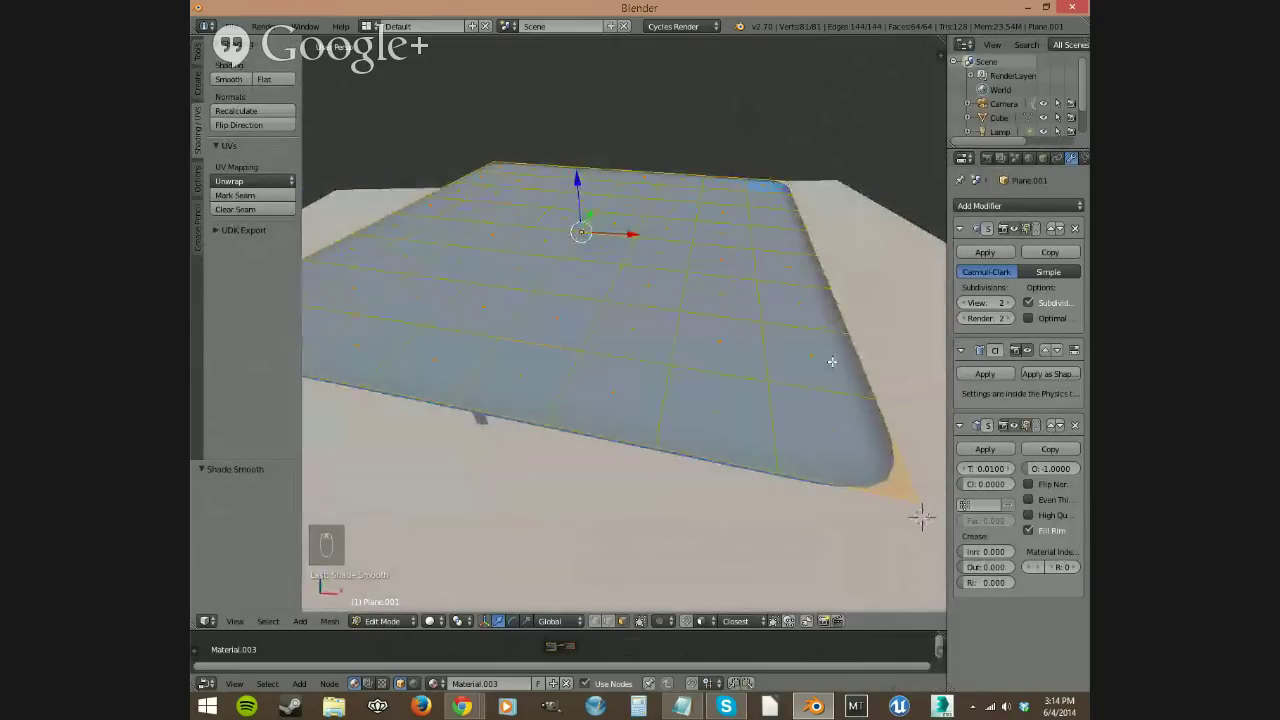
scroll(1067, 162, "down", 3)
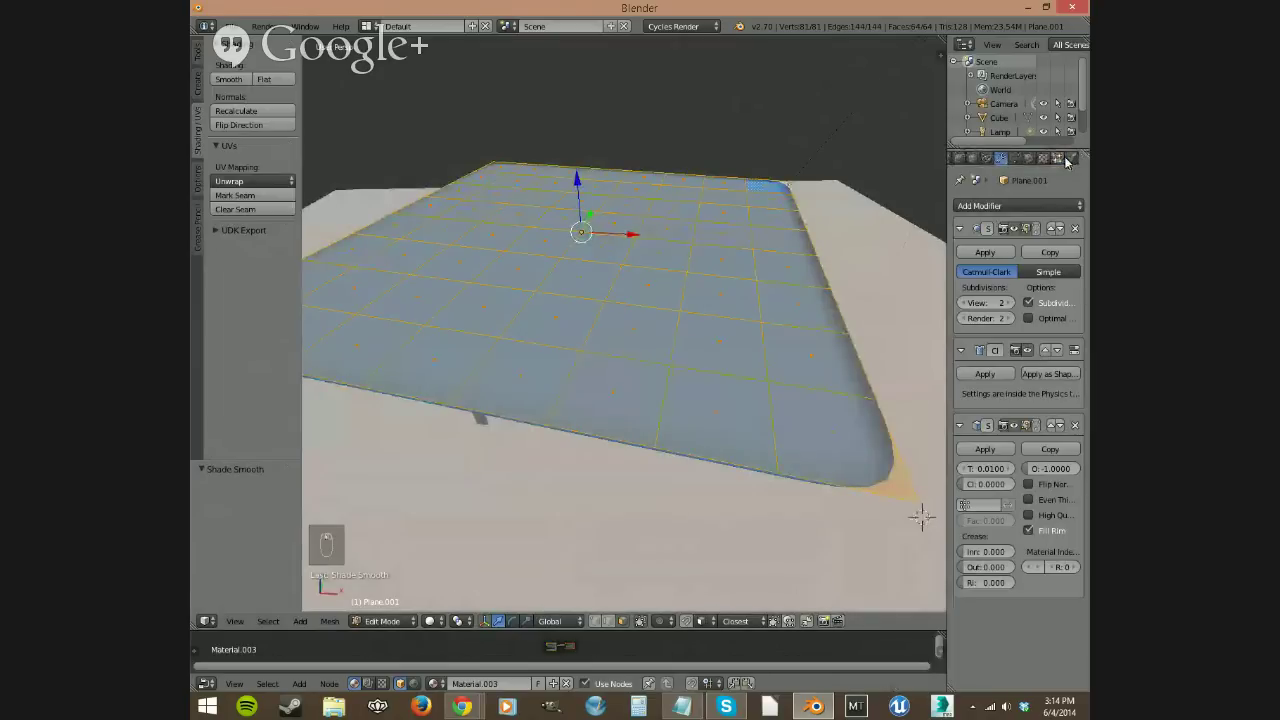
Step: Enable self collision in the blue plane's cloth physics and set the cloth quality steps to 10
left_click(1071, 158)
middle_click_drag(814, 463, 831, 423)
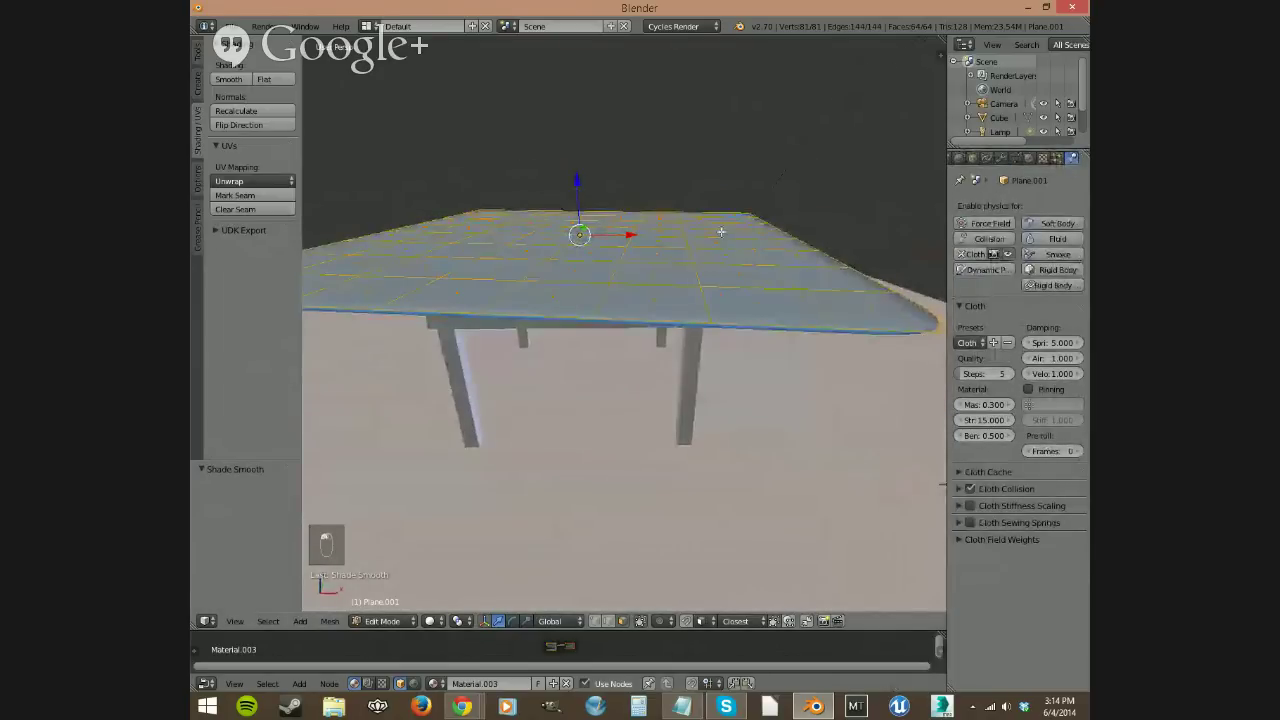
left_click(959, 489)
left_click(1029, 511)
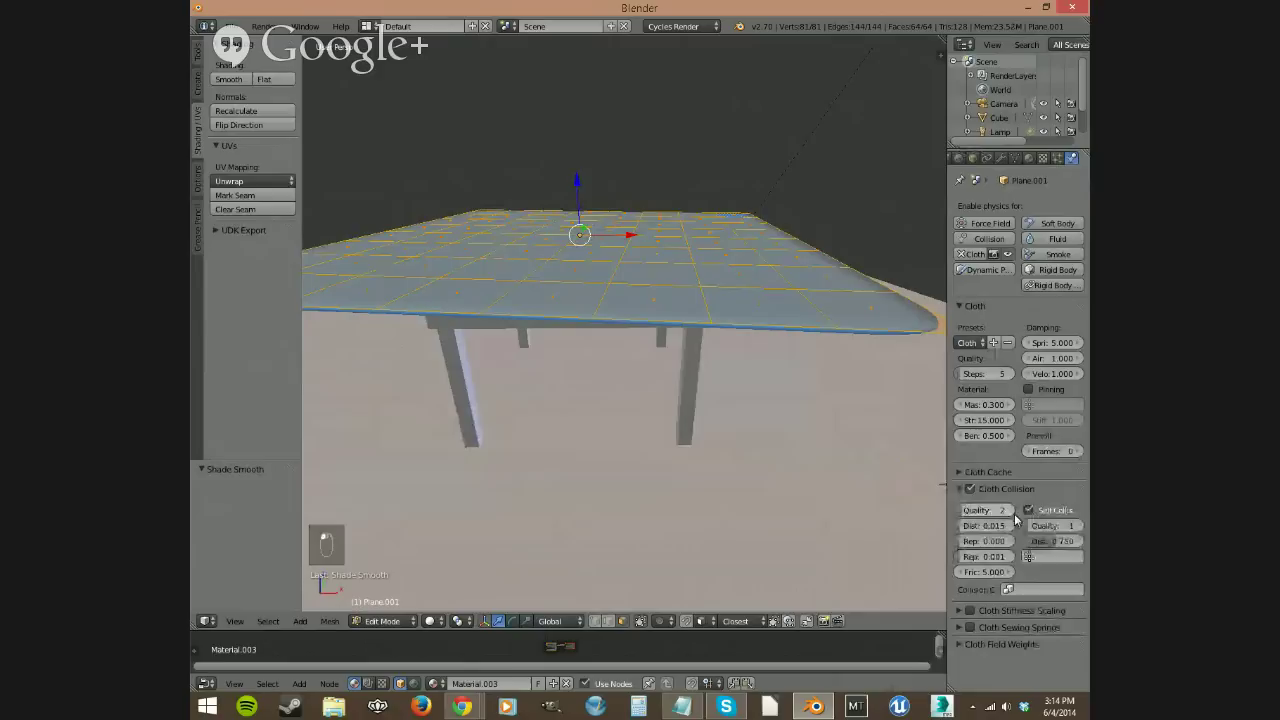
left_click_drag(962, 374, 975, 377)
left_click(997, 376)
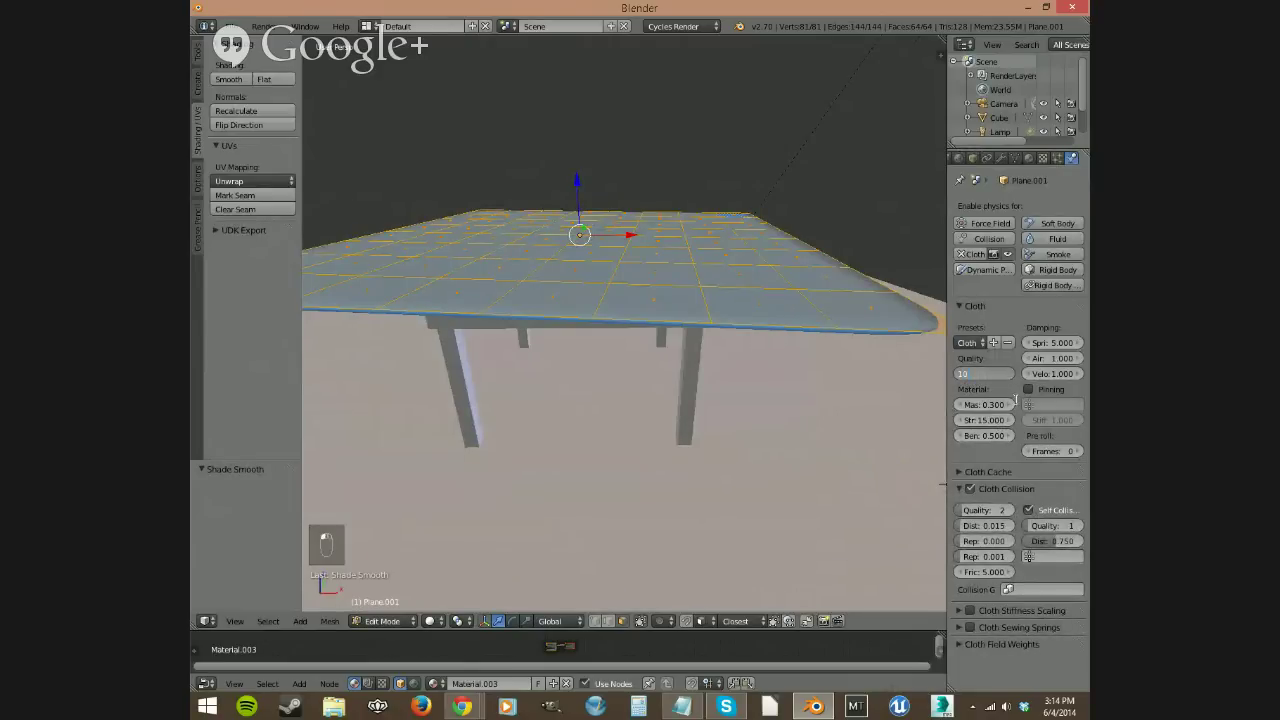
Step: Set the cloth collision quality to 5
left_click(998, 512)
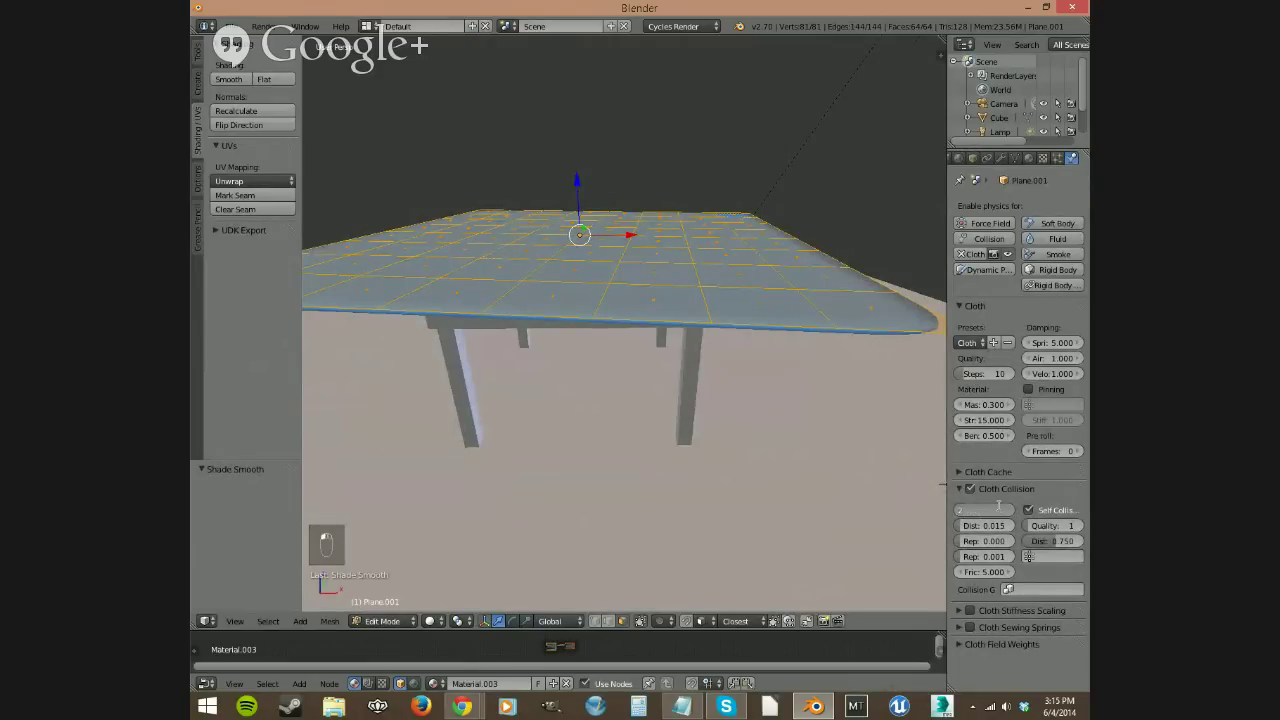
type("5")
key("Return")
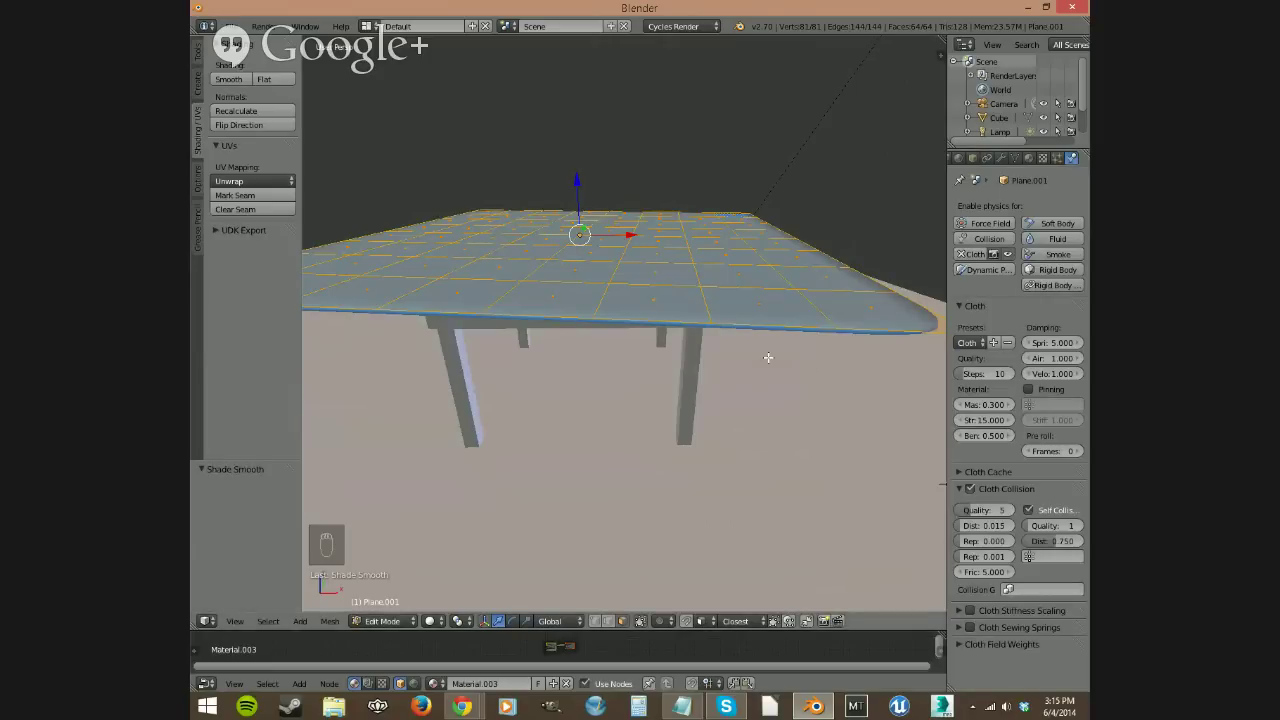
Step: Leave mesh editing, add an active rigid body to the table and set its collision shape to Mesh
middle_click_drag(768, 357, 831, 427)
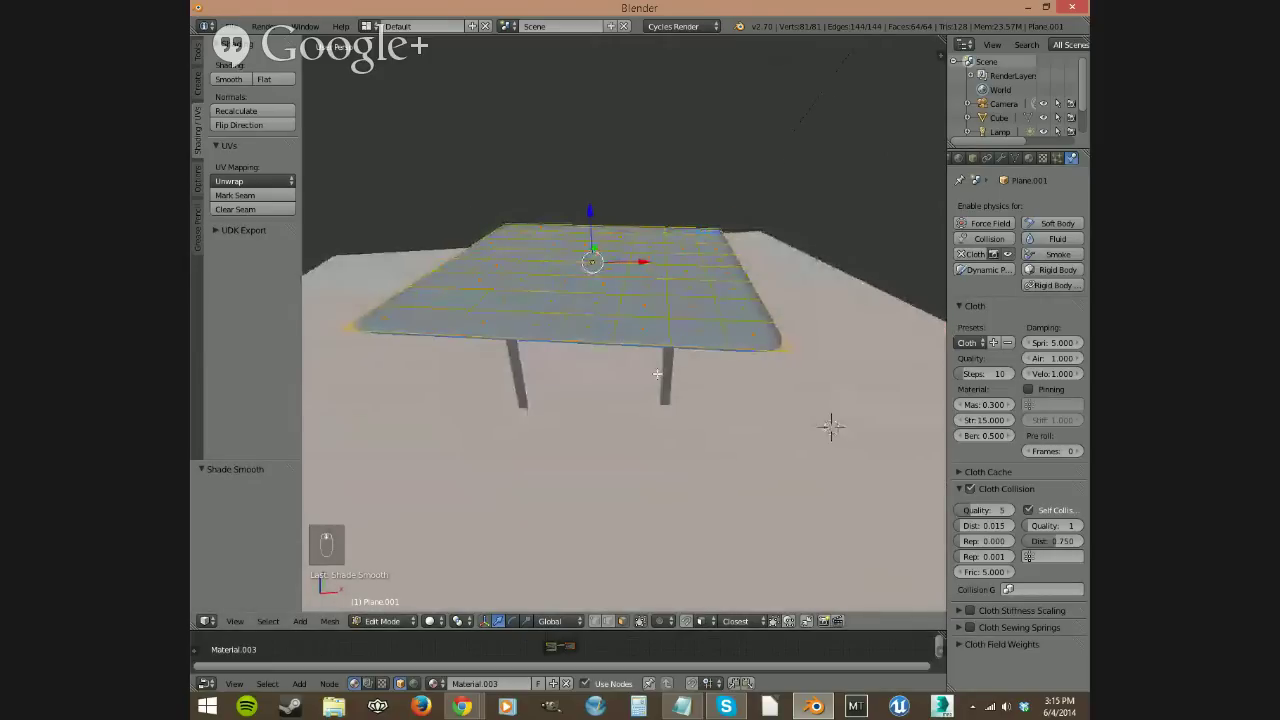
key("Tab")
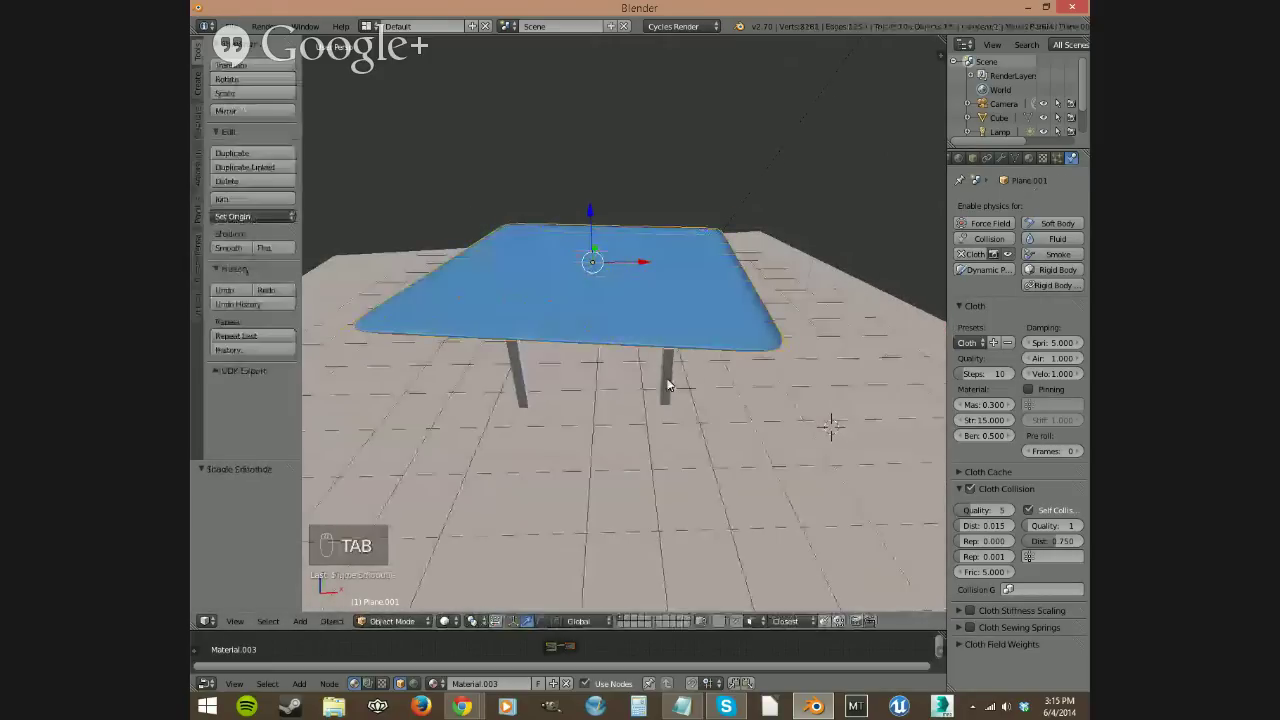
right_click(668, 385)
left_click(1058, 270)
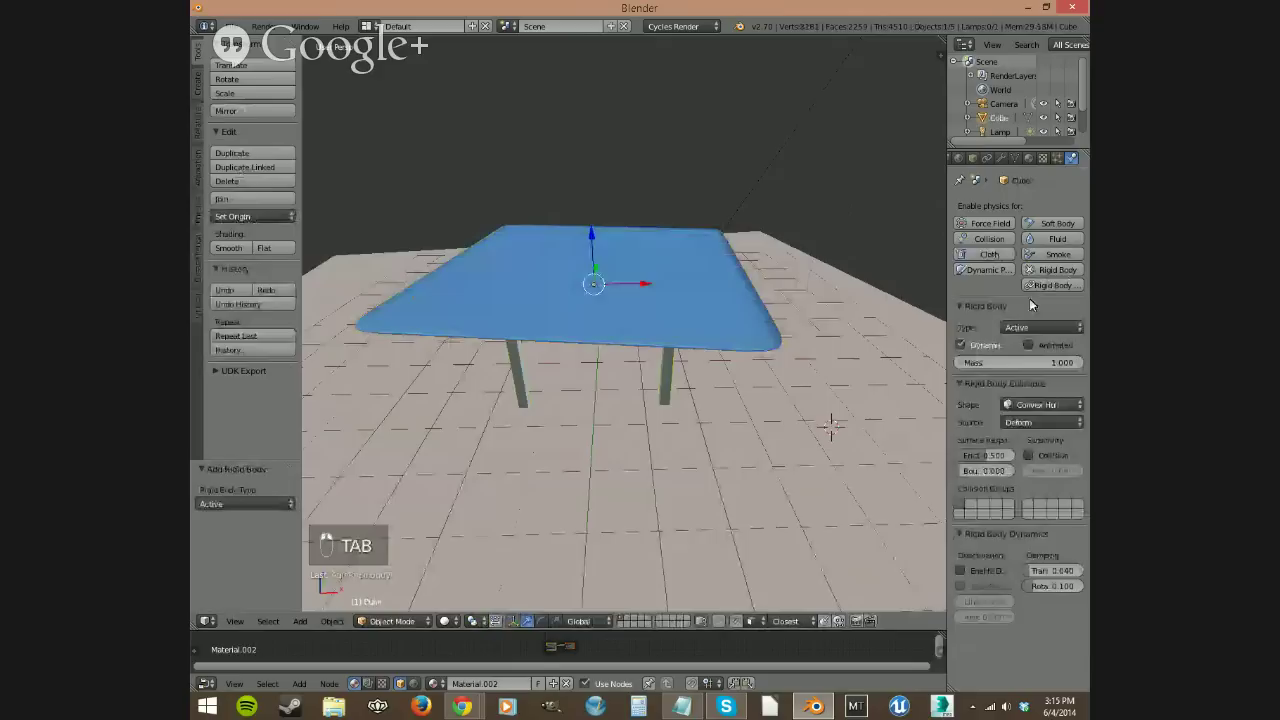
left_click(1028, 324)
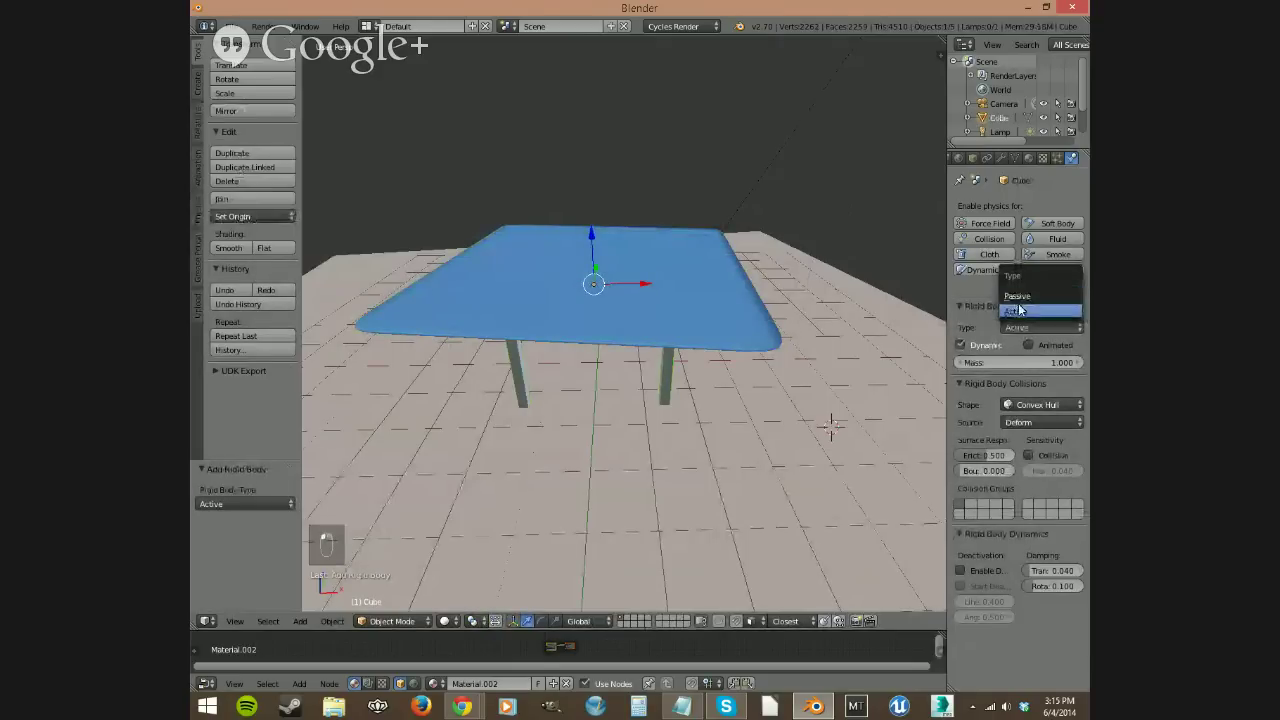
left_click(1015, 311)
left_click(1032, 405)
left_click(1025, 297)
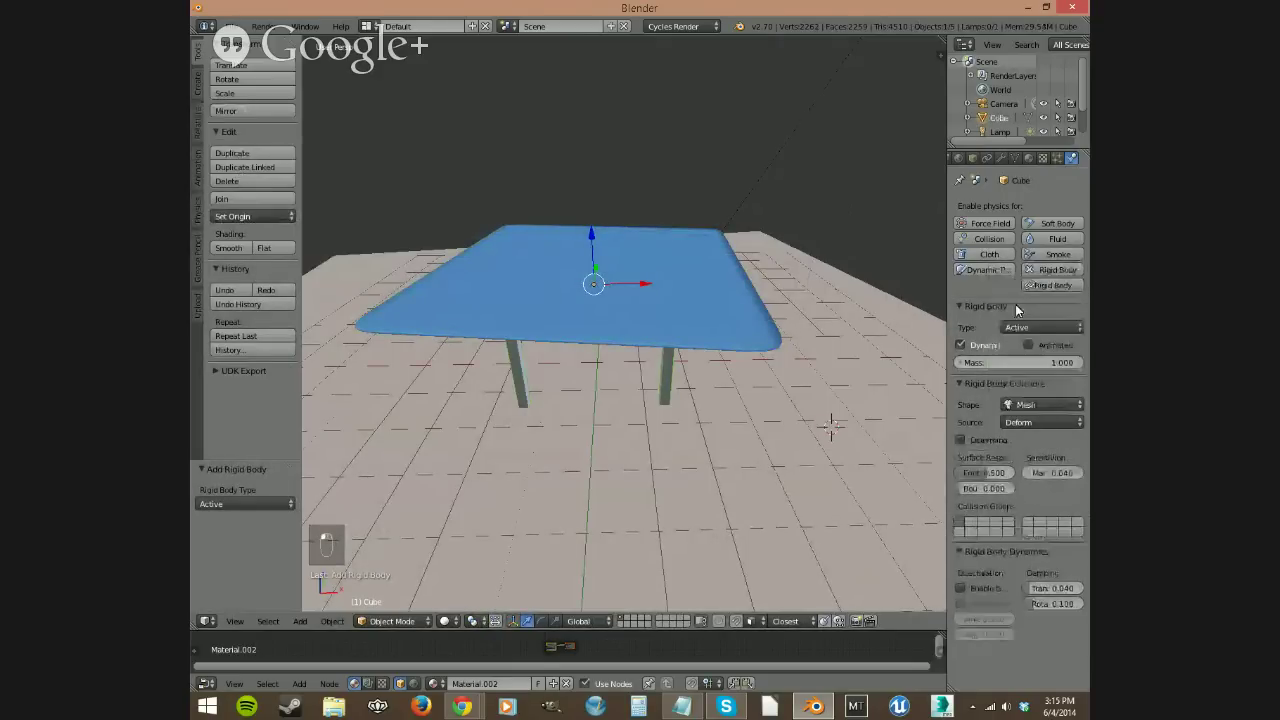
Step: Add a rigid body to the floor plane and set its type to Passive
right_click(790, 392)
left_click(1055, 270)
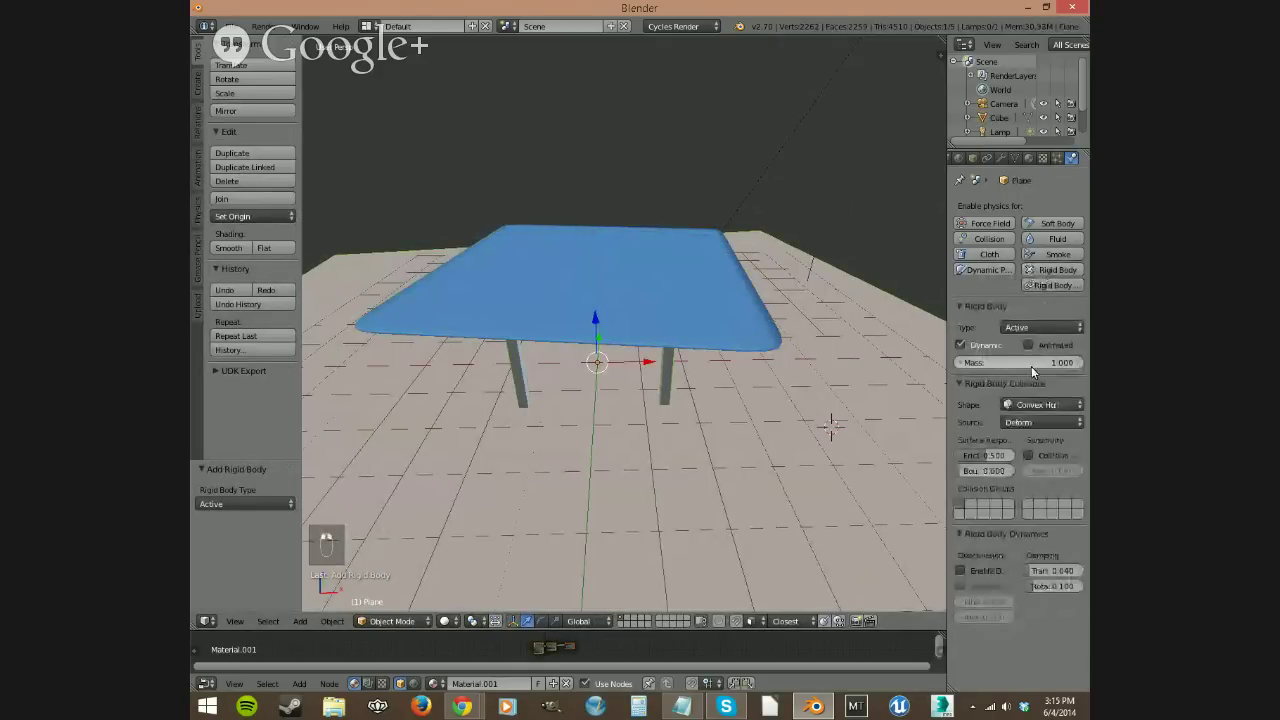
left_click(1040, 327)
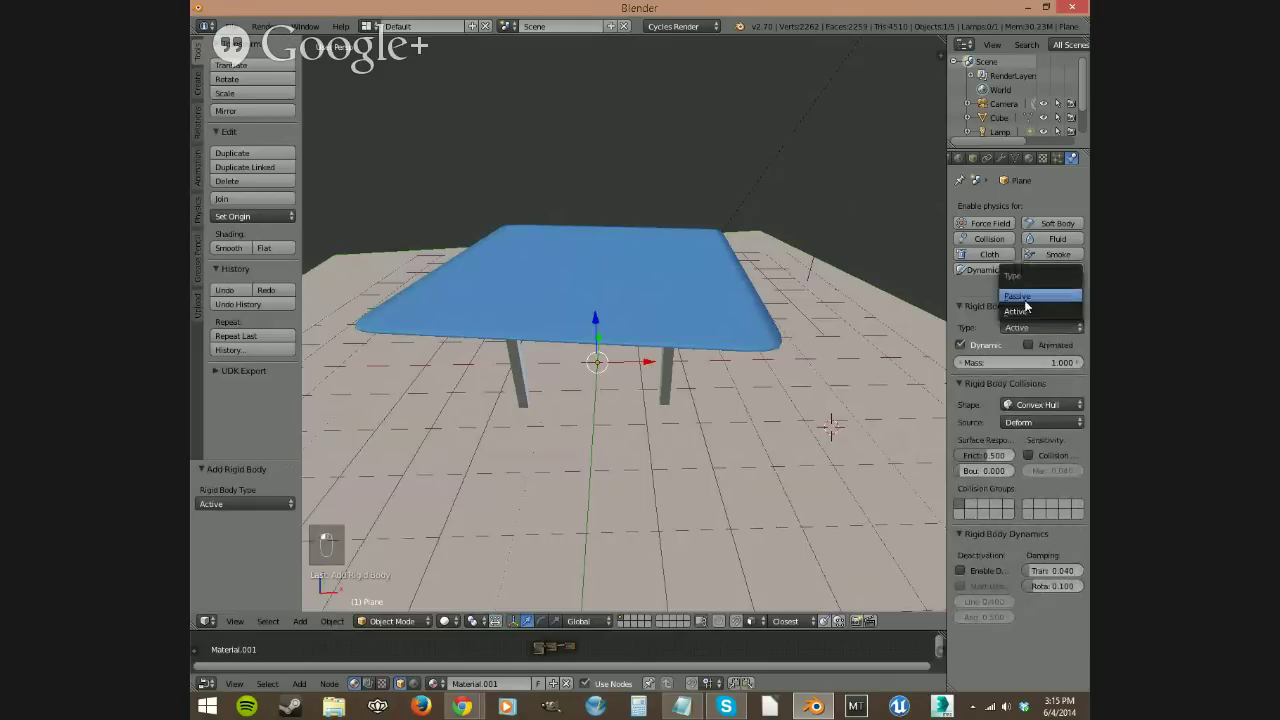
left_click(1040, 300)
Step: Change the table's rigid body type to Passive and enable Collision physics on the table
right_click(675, 382)
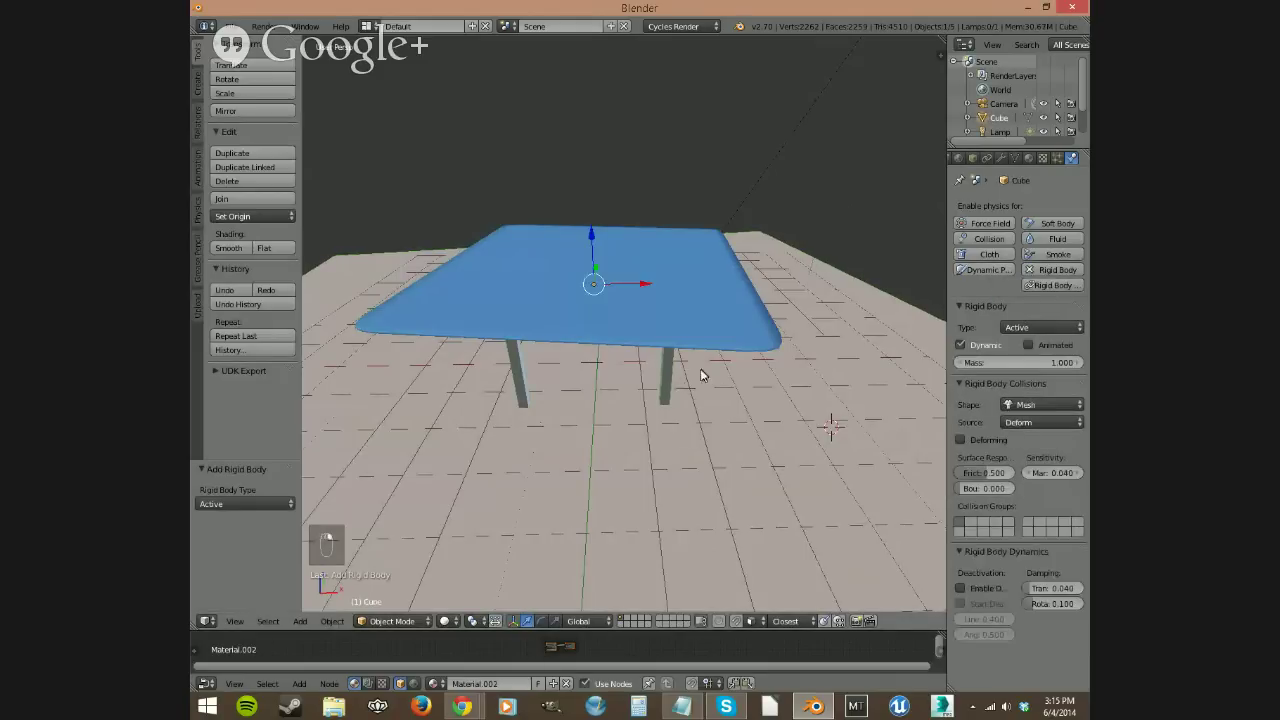
left_click(1040, 327)
left_click(1012, 302)
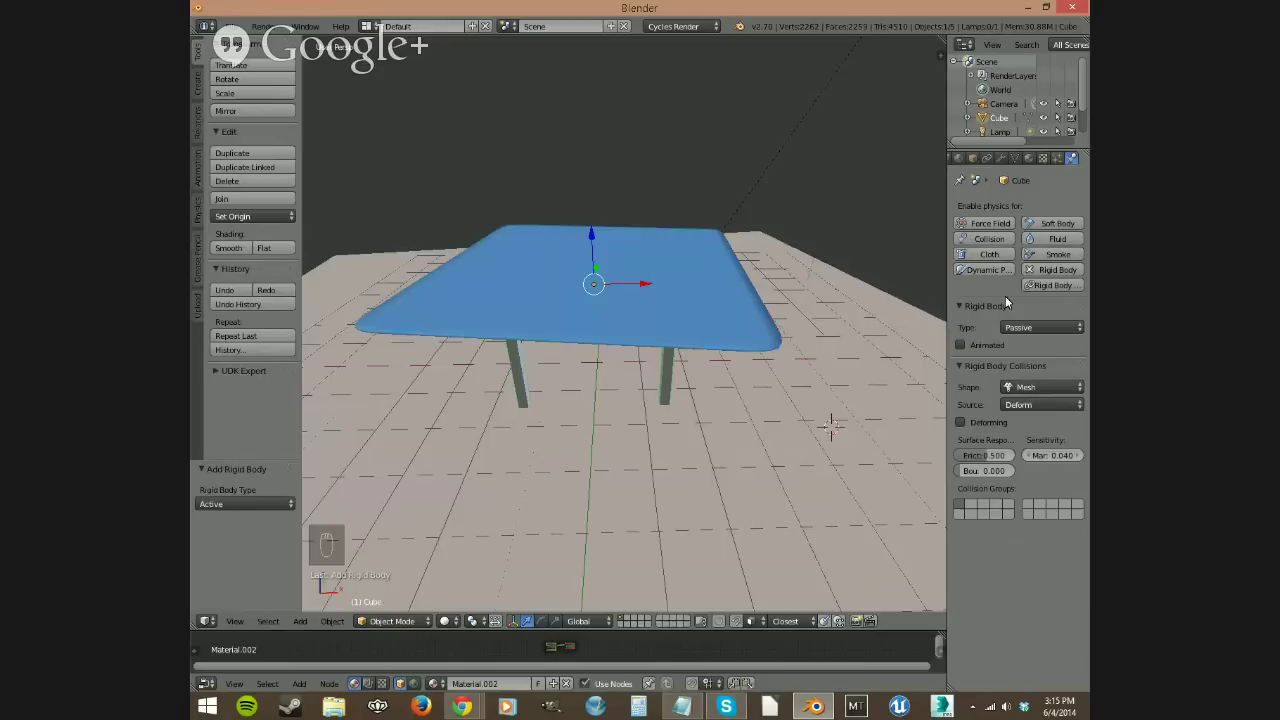
left_click(1003, 240)
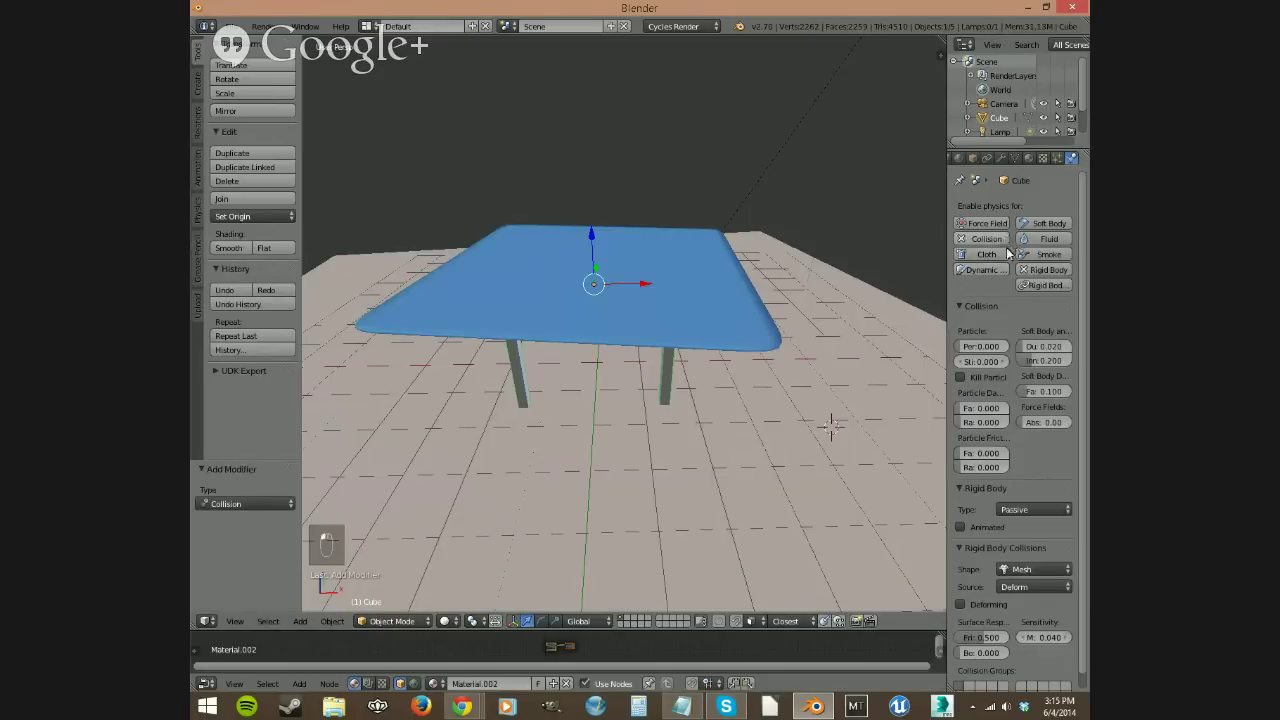
Step: Select the blue cloth, show a timeline in place of the node editor and run the simulation to about frame 50
right_click(704, 307)
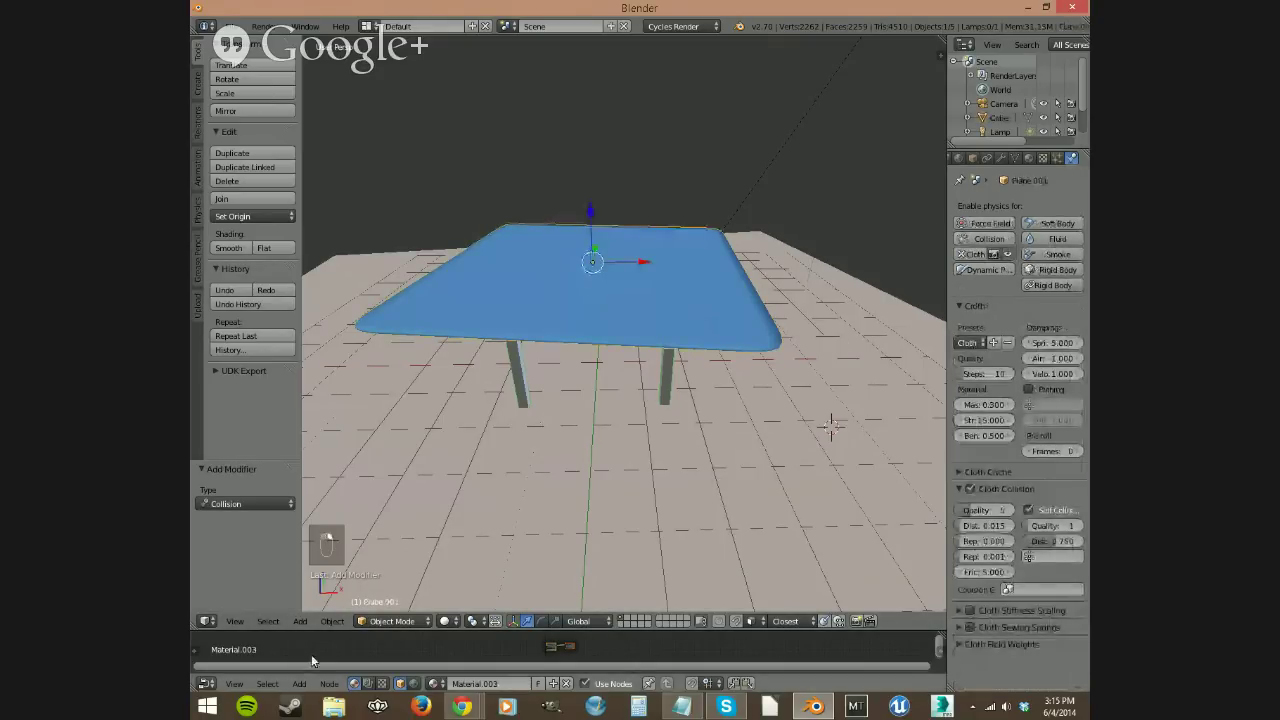
left_click(207, 683)
left_click(237, 647)
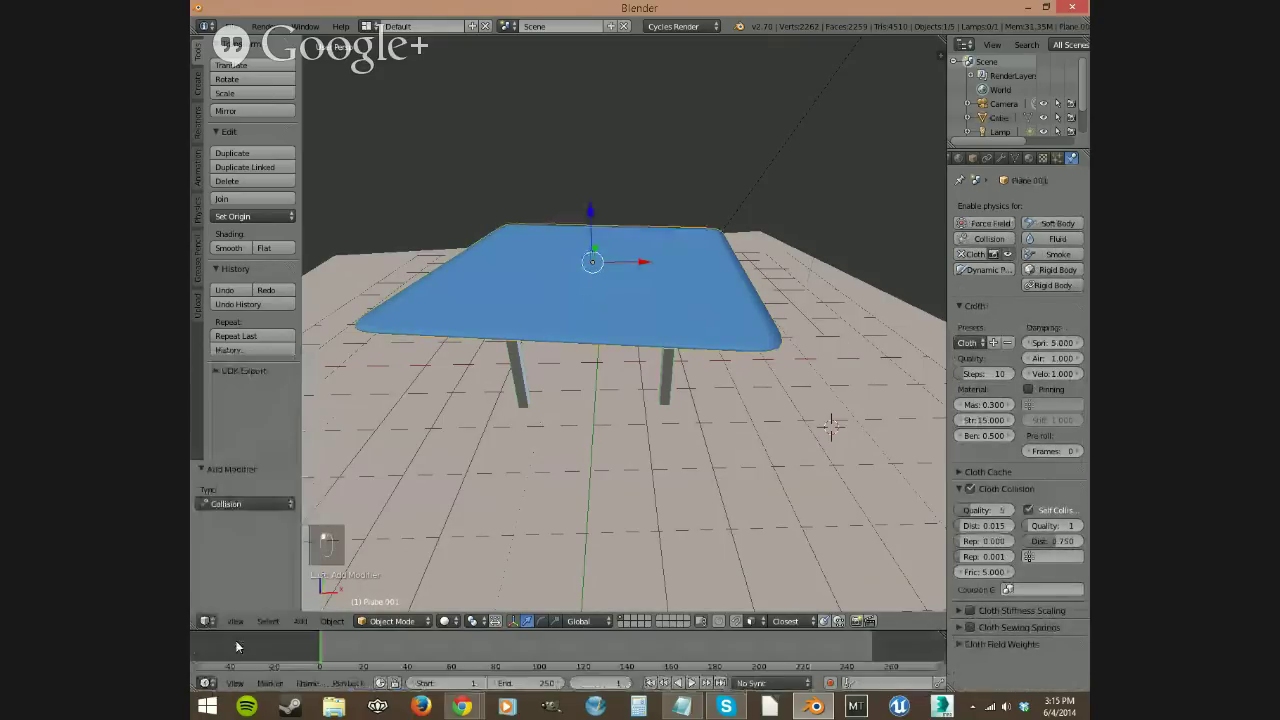
left_click(692, 683)
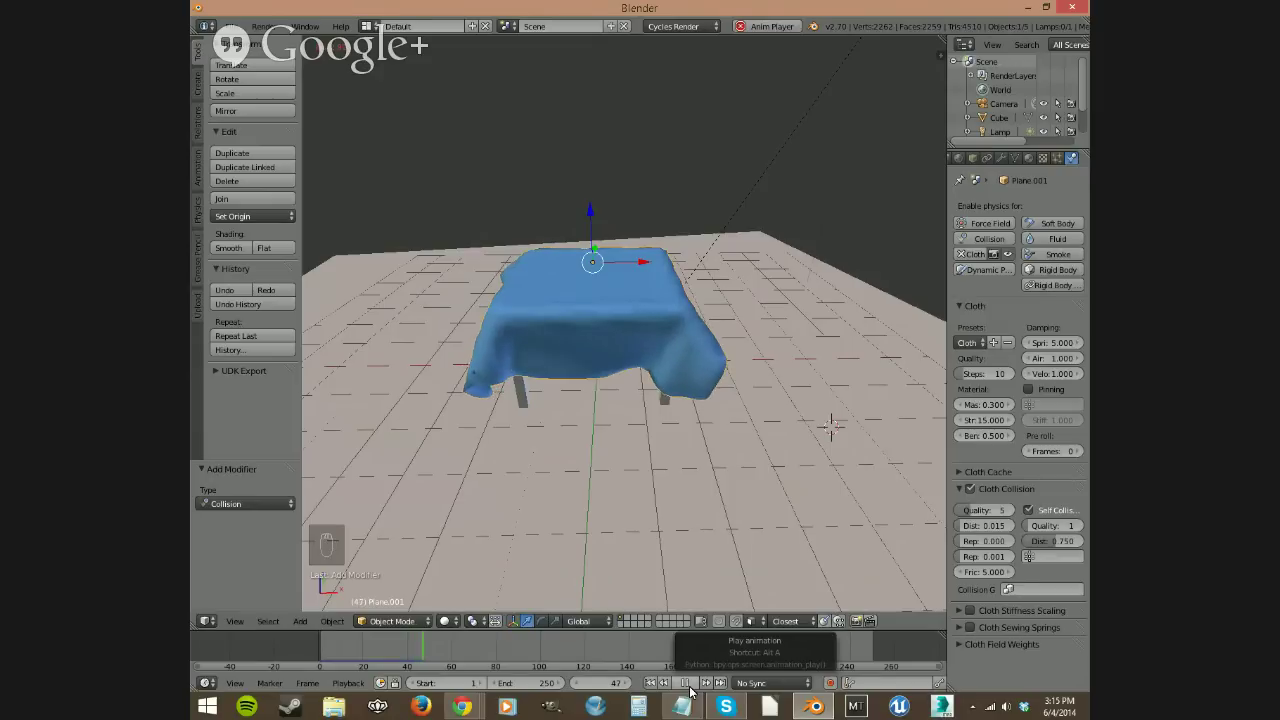
left_click(686, 683)
Step: Resume the cloth simulation and stop it at about frame 98, checking the drape from another angle
middle_click_drag(585, 443, 612, 424)
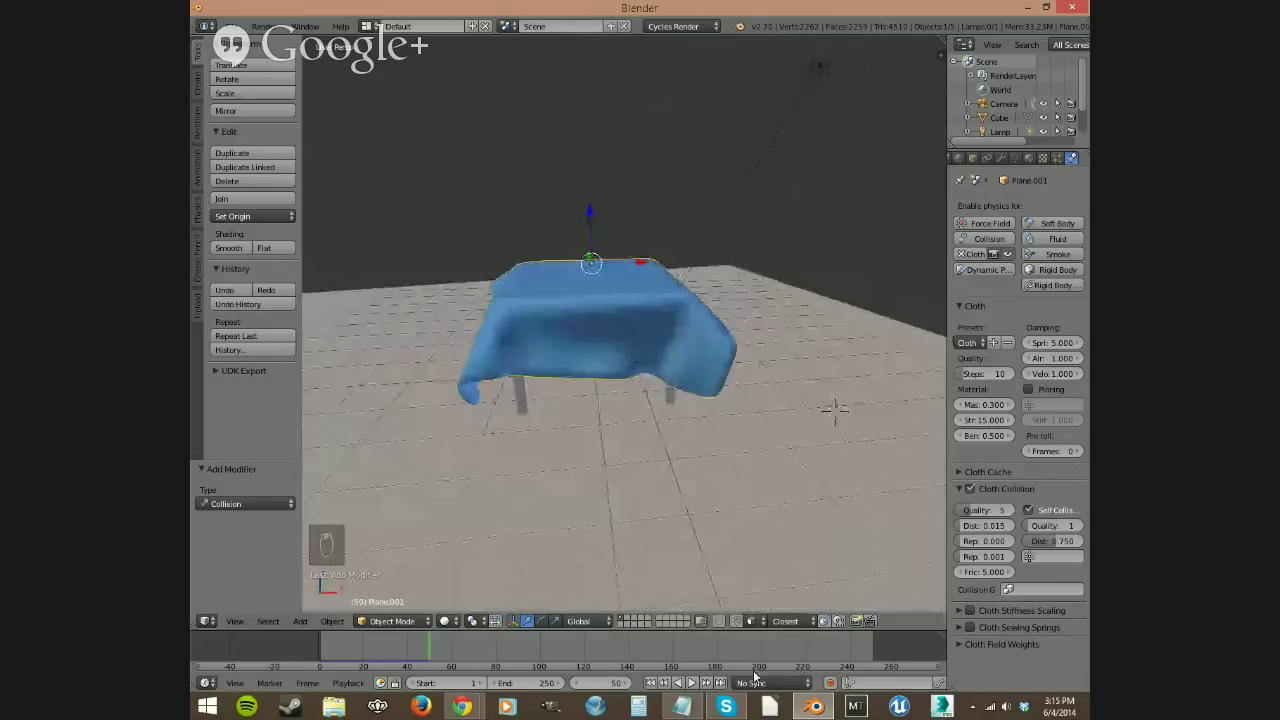
left_click(688, 683)
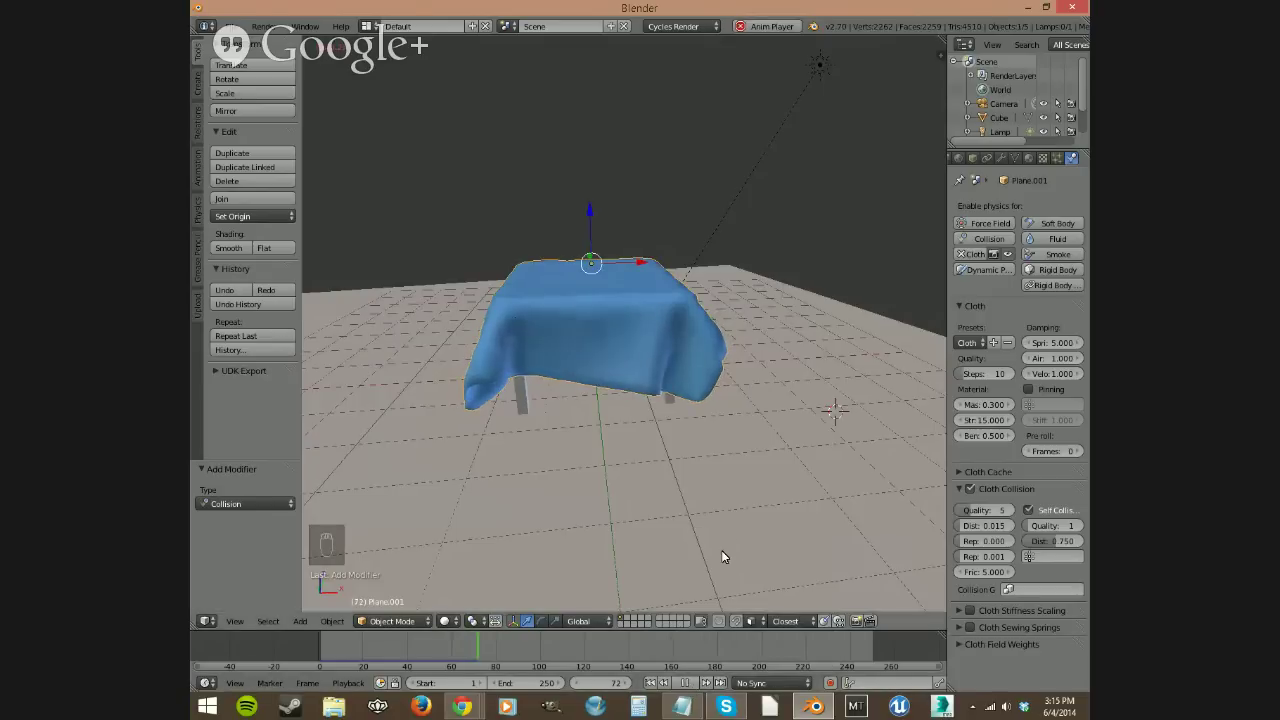
middle_click_drag(728, 552, 704, 570)
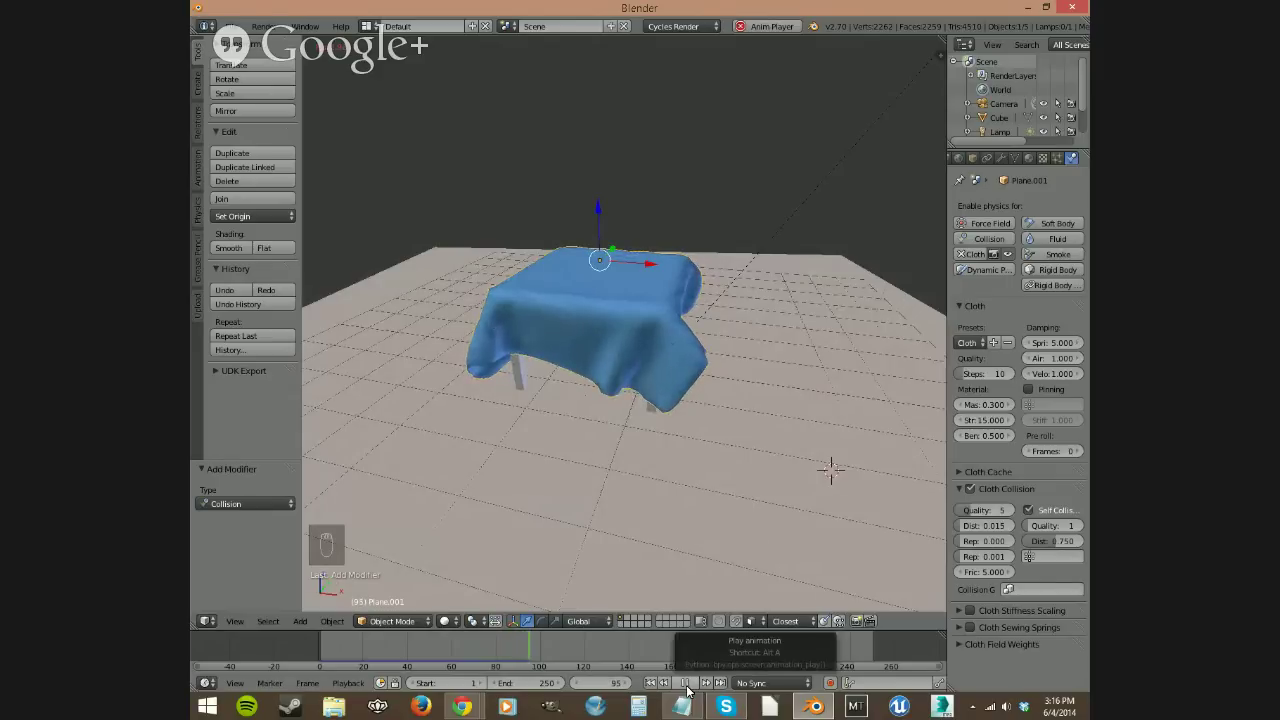
left_click(685, 683)
Step: Apply the draped cloth's Subdivision Surface, Cloth and Solidify modifiers at the current frame
middle_click_drag(767, 517, 318, 483)
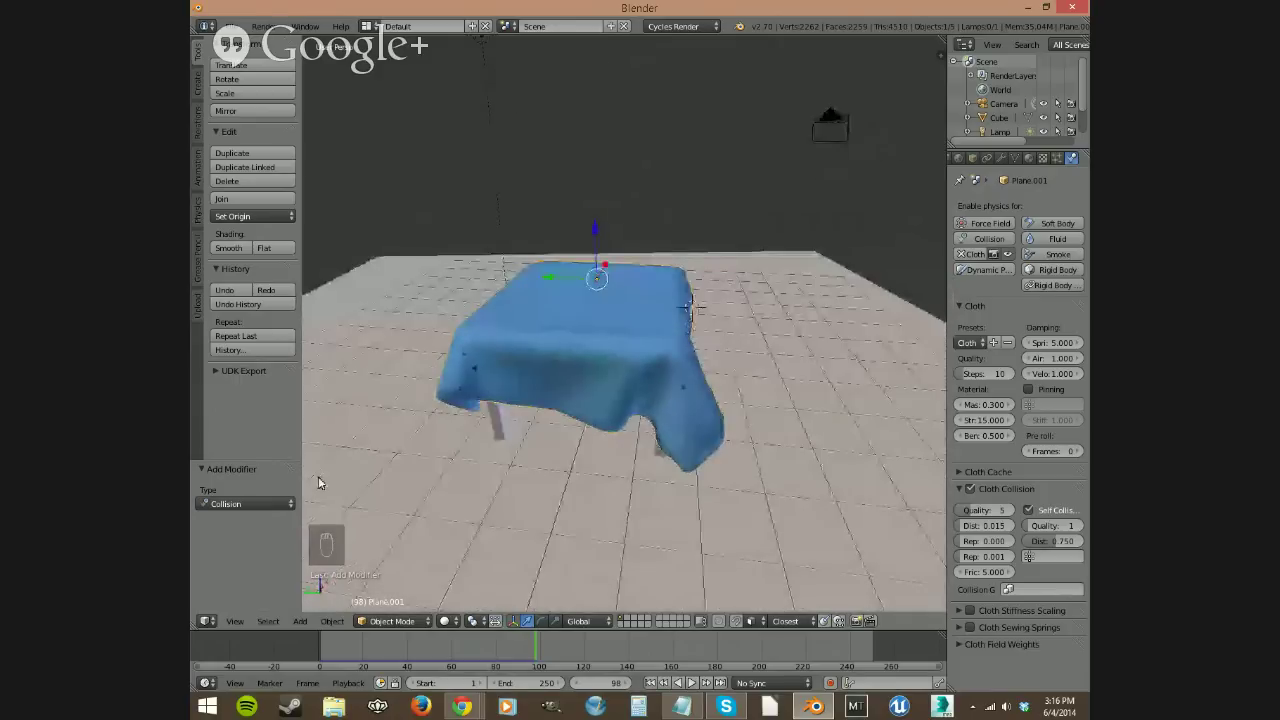
left_click(1001, 158)
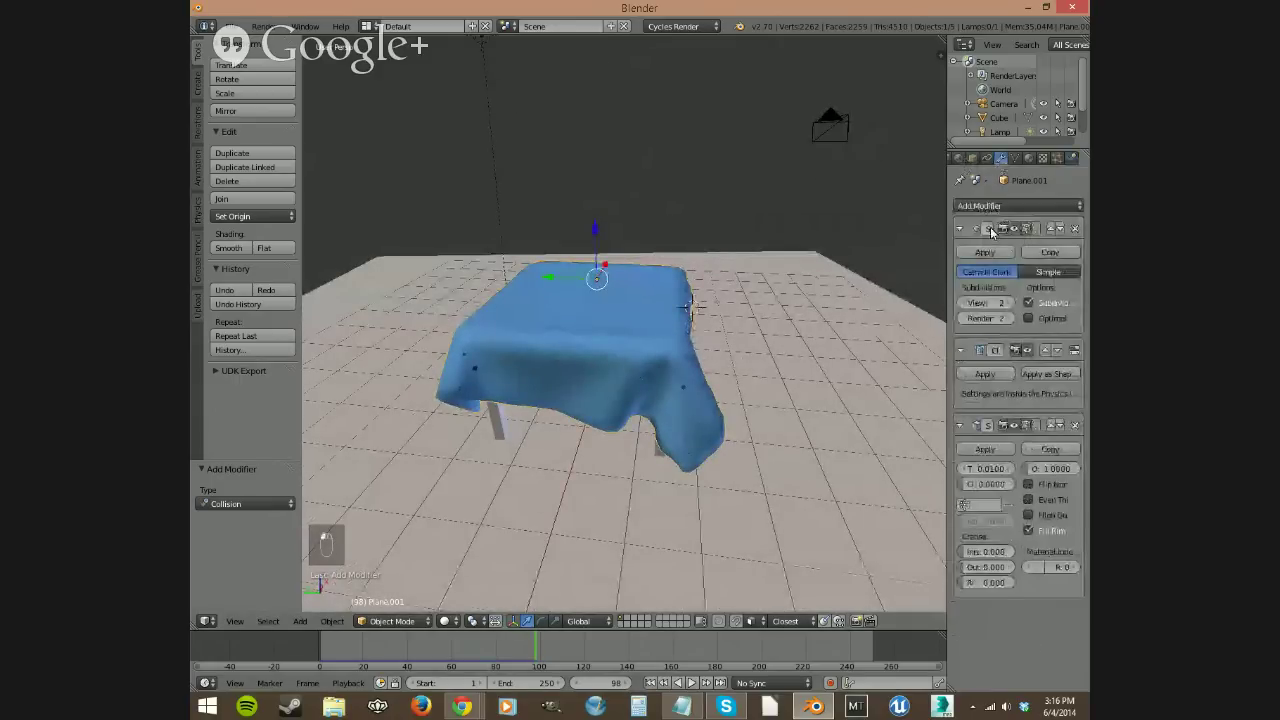
left_click(983, 252)
left_click(983, 252)
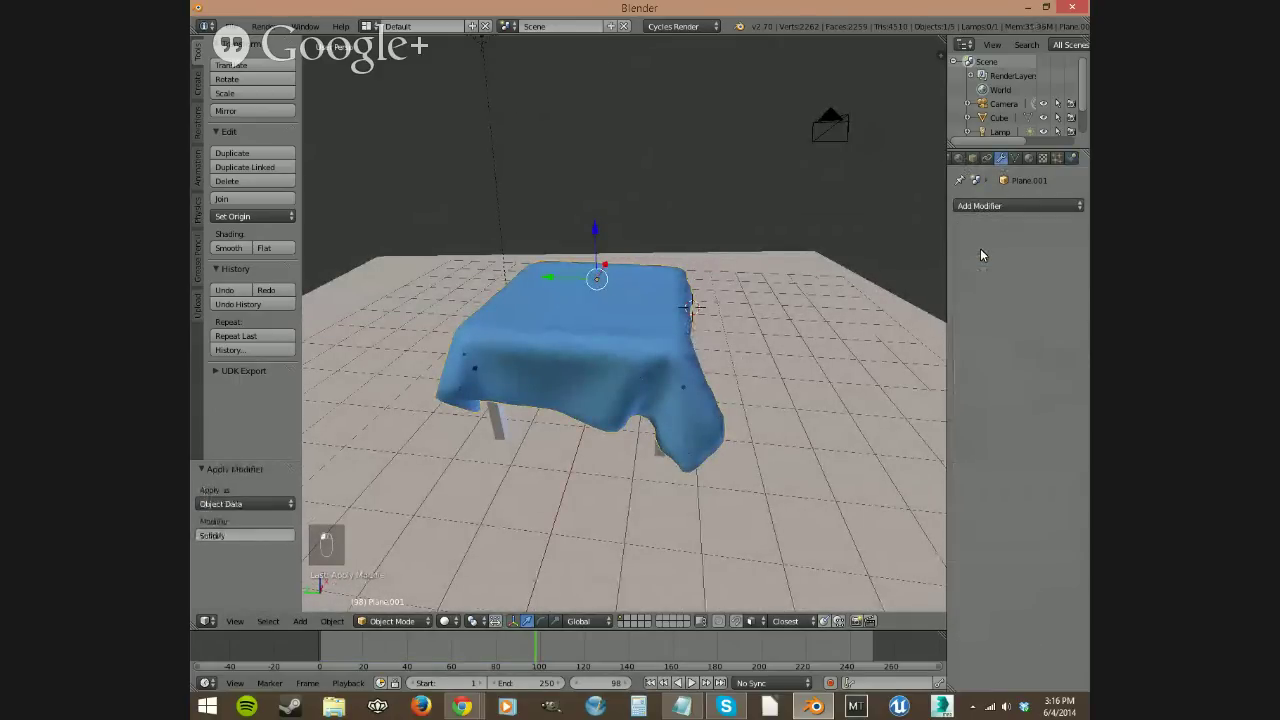
right_click(604, 317)
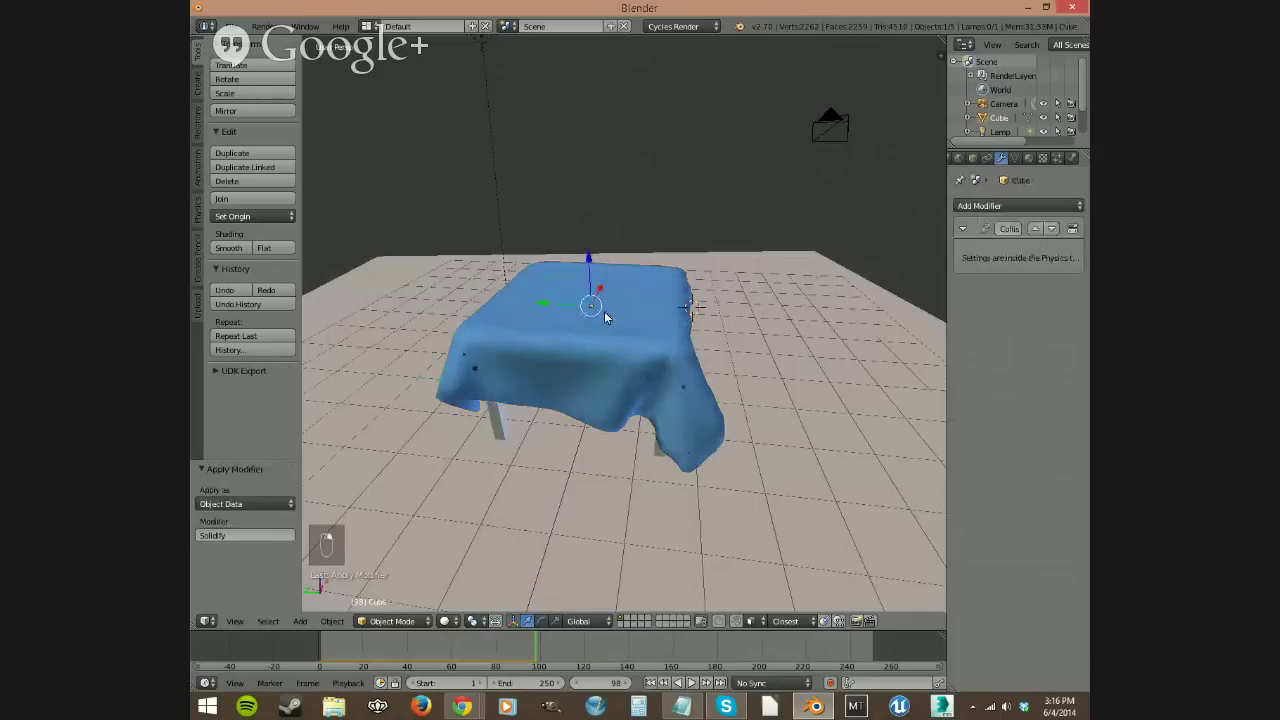
key("Tab")
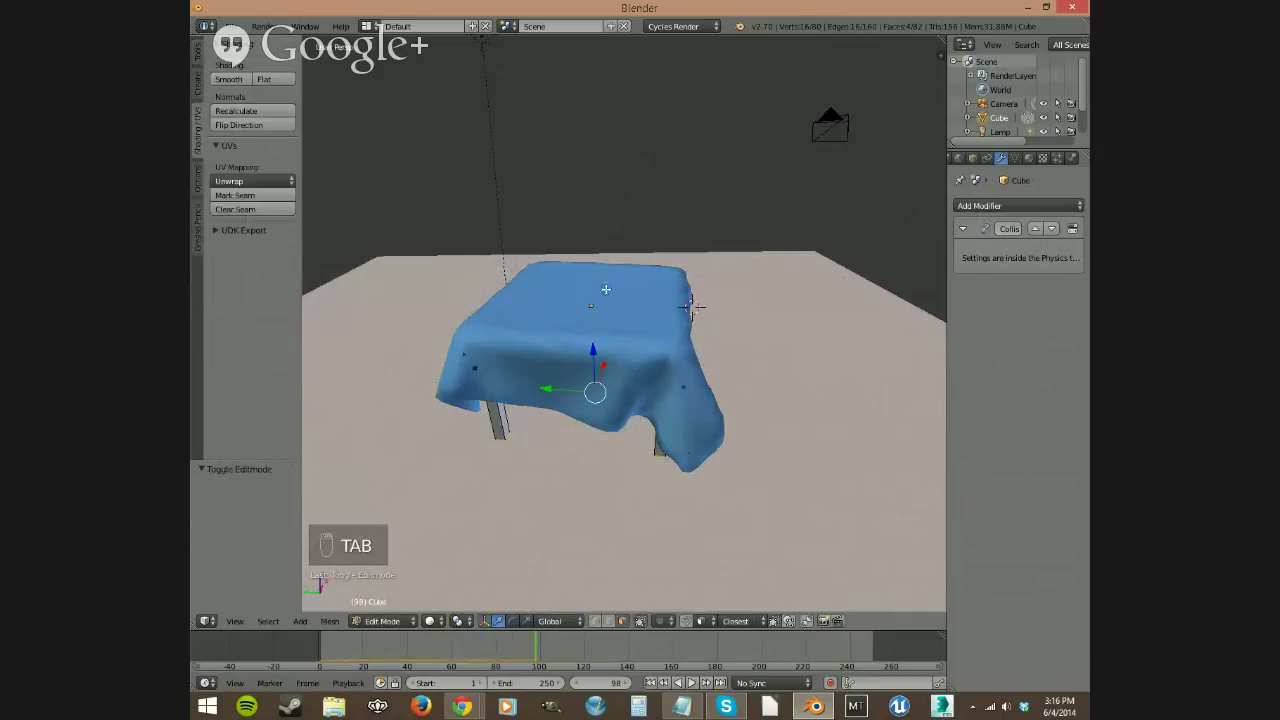
key("Tab")
Step: Select the draped cloth, enter mesh editing and remove doubles from its entire mesh with a merge distance of 0.0001
right_click(624, 352)
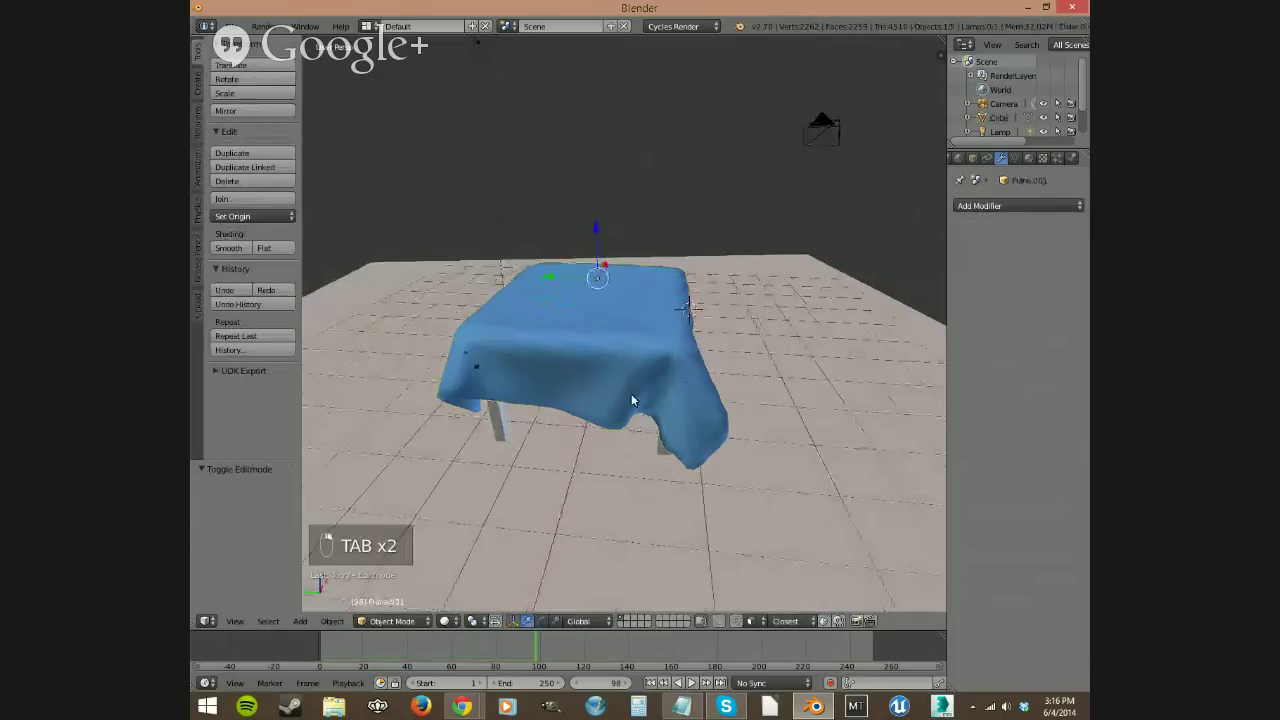
middle_click_drag(631, 393, 571, 329)
key("Tab")
key("Tab")
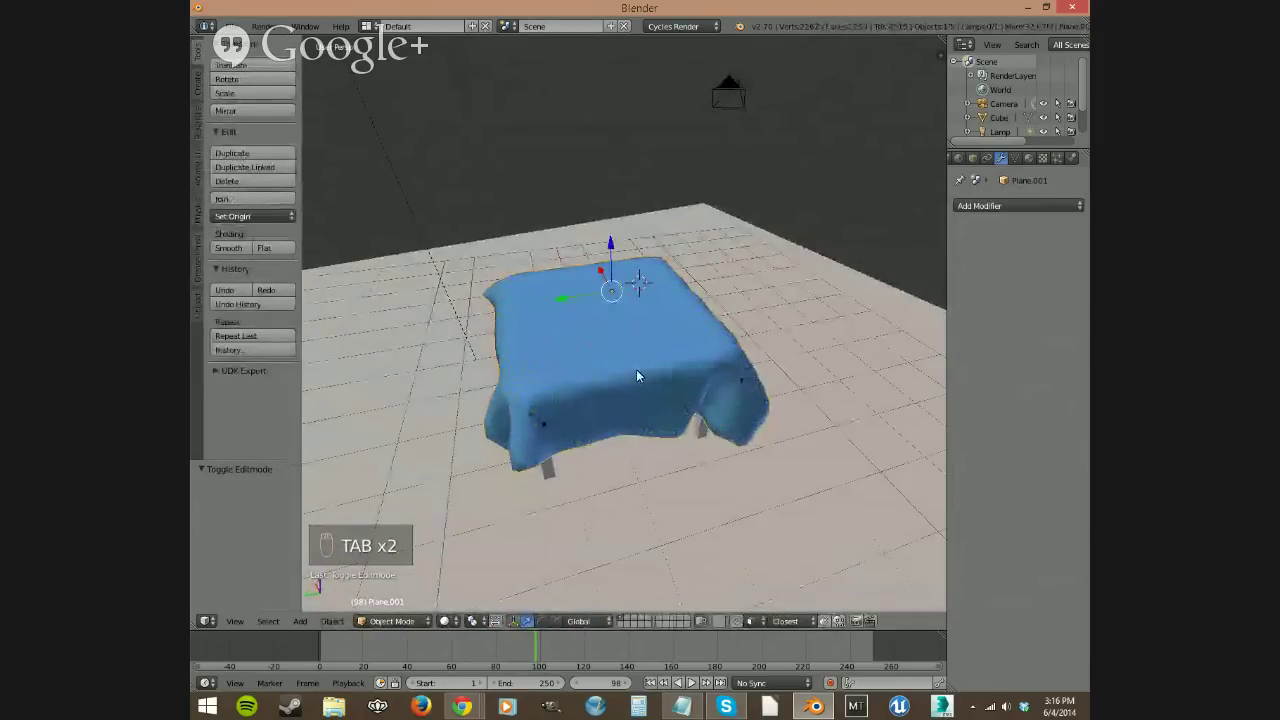
key("Tab")
left_click(198, 55)
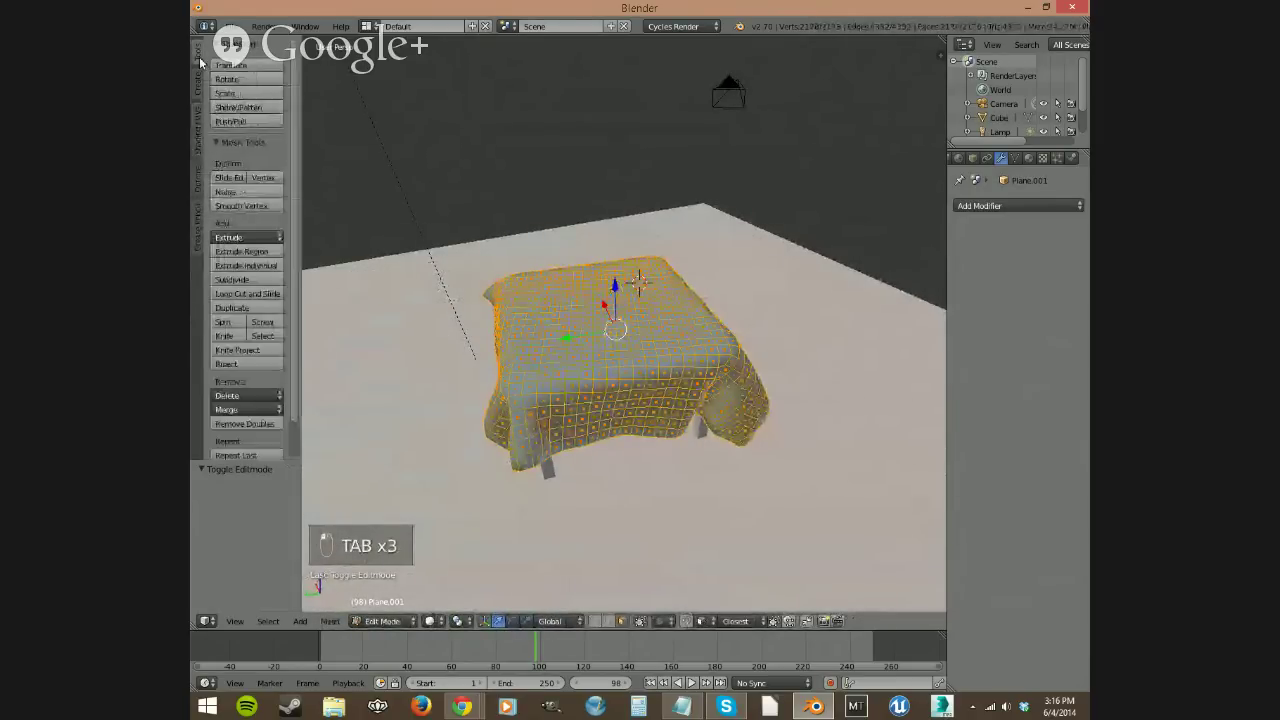
scroll(260, 375, "down", 5)
left_click(261, 382)
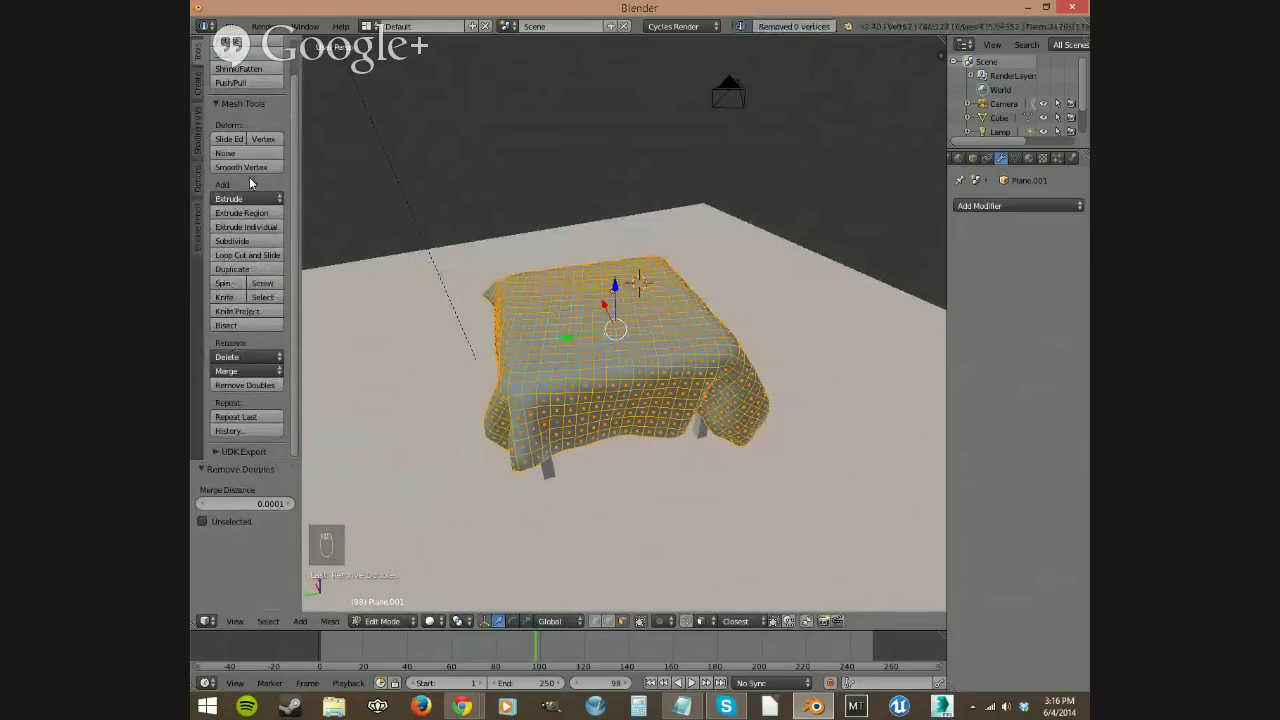
Step: Shade the tablecloth mesh smooth, recalculate its normals and return to object mode
scroll(250, 363, "up", 2)
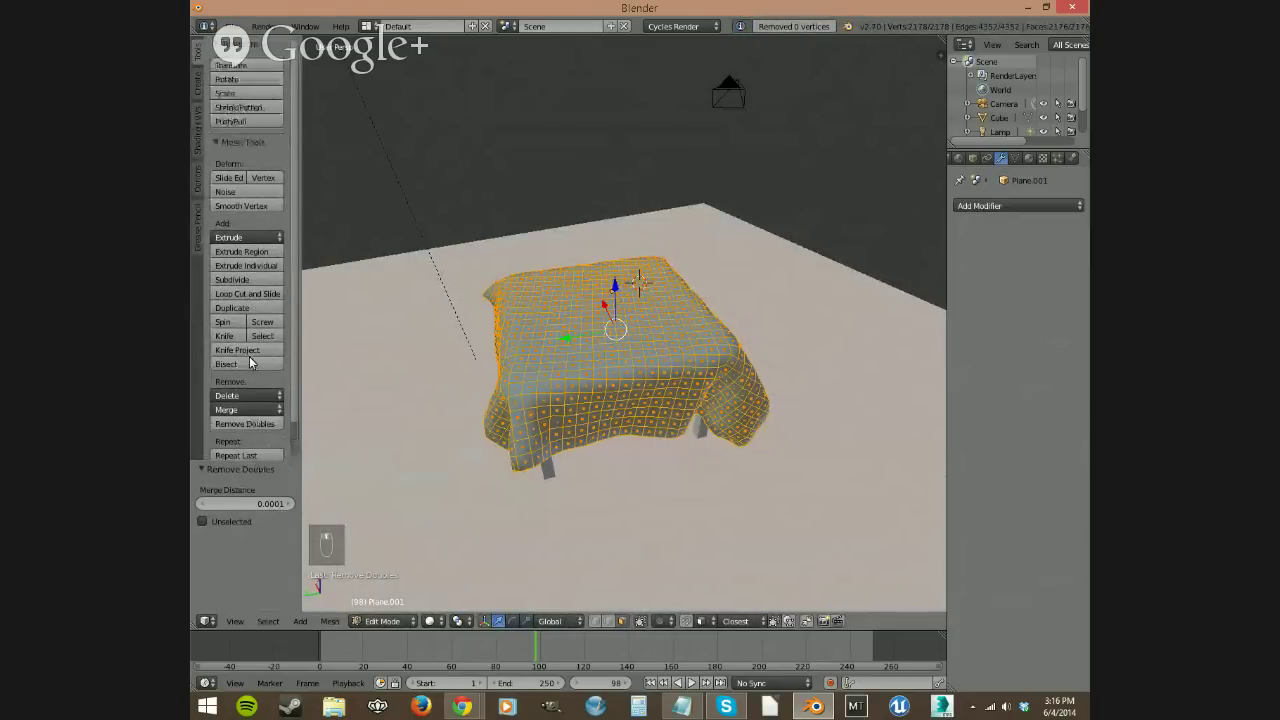
left_click(199, 117)
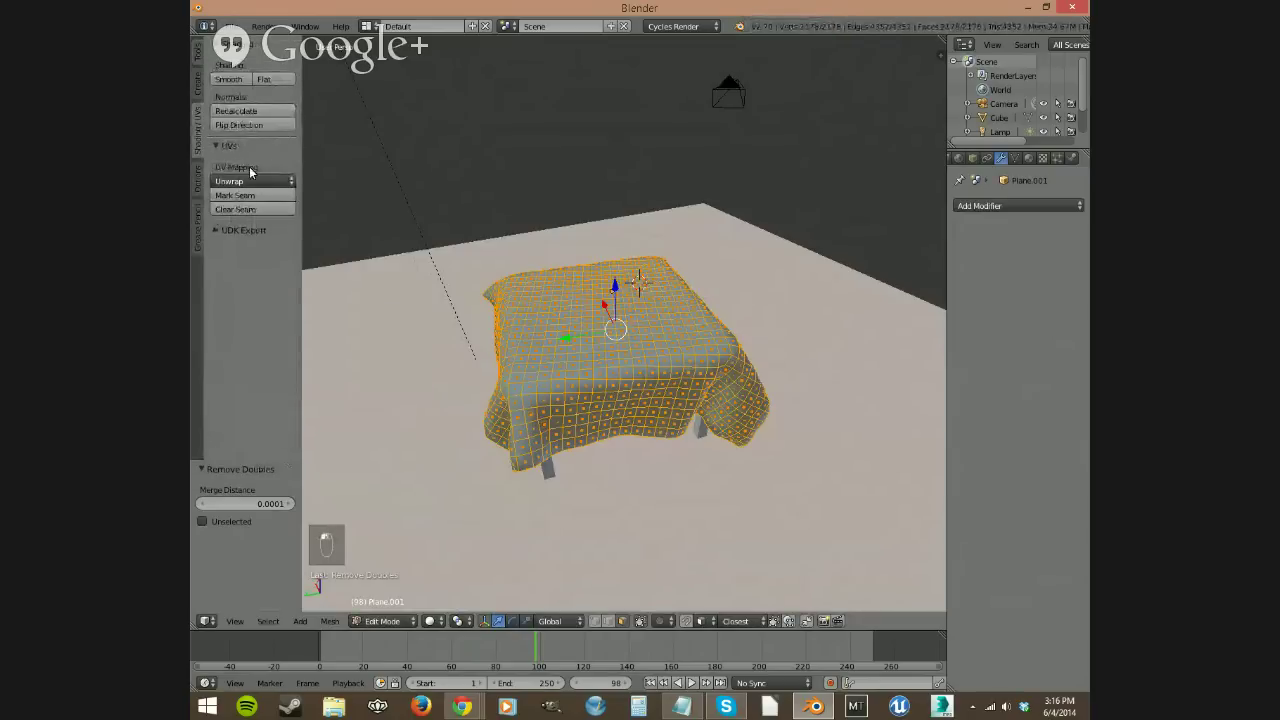
left_click(229, 79)
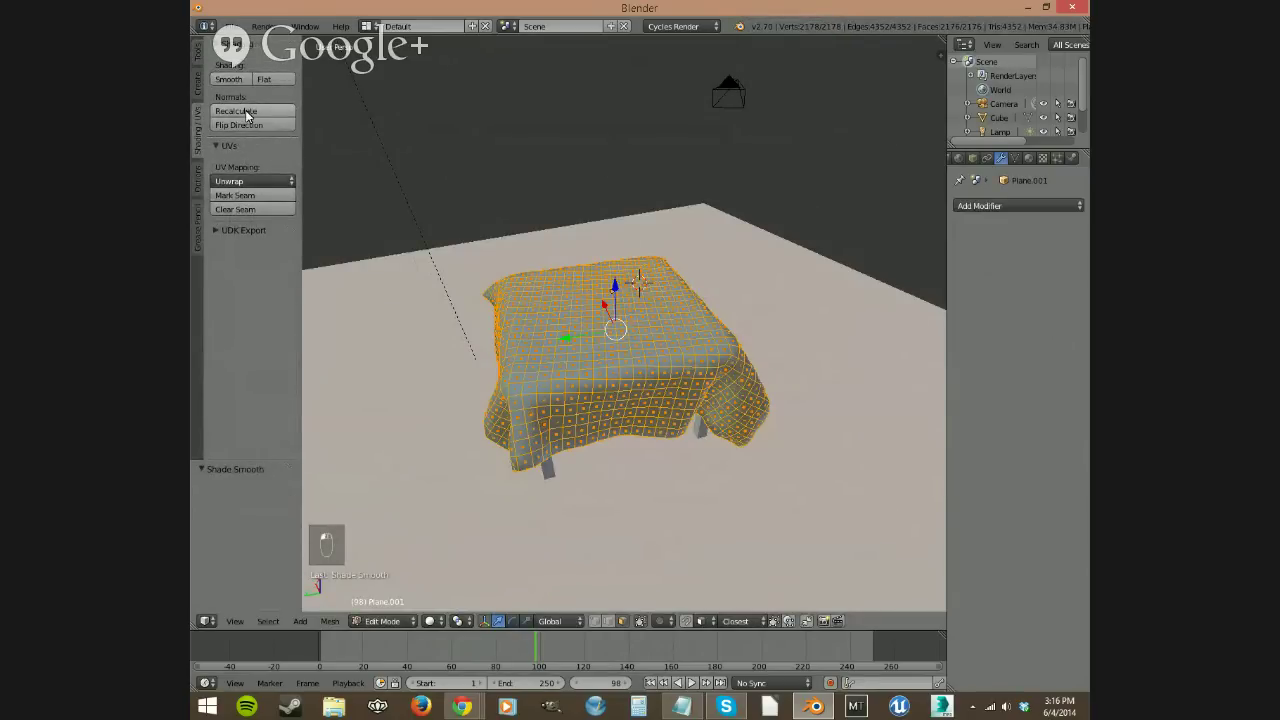
left_click(247, 111)
middle_click_drag(538, 404, 598, 408)
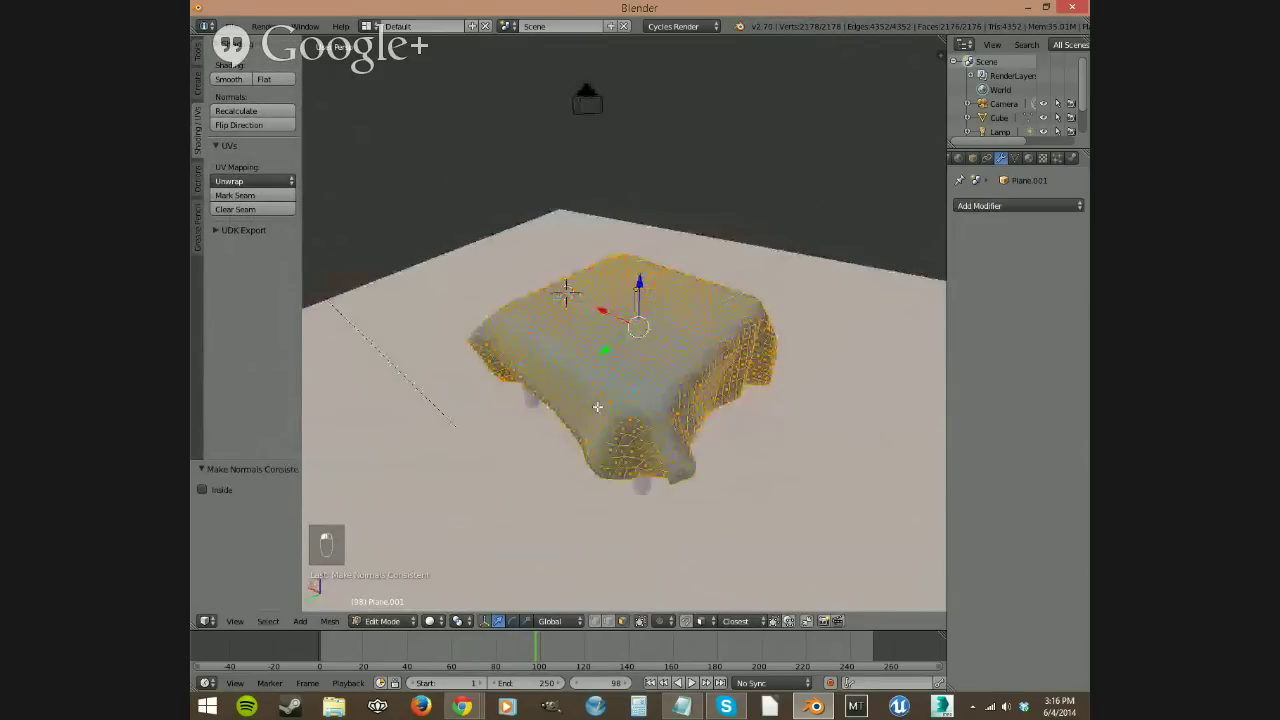
key("Tab")
middle_click_drag(727, 494, 697, 461)
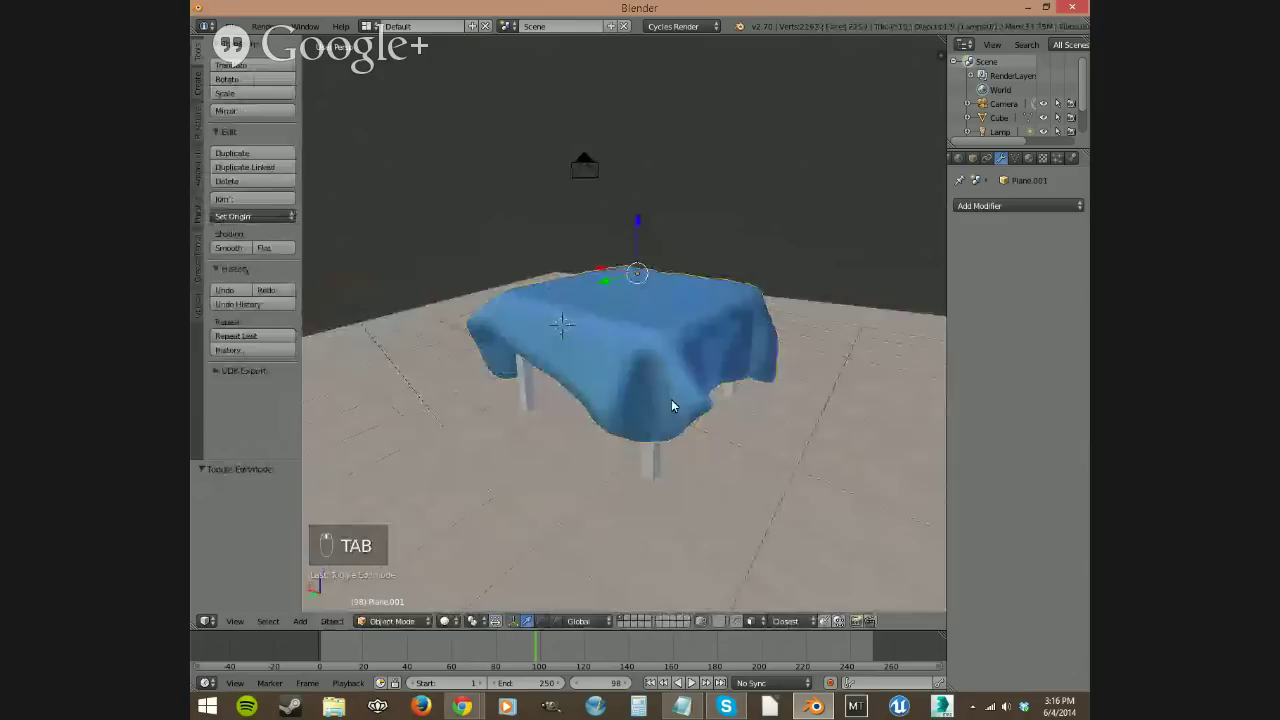
middle_click_drag(665, 417, 560, 440)
scroll(652, 374, "up", 5)
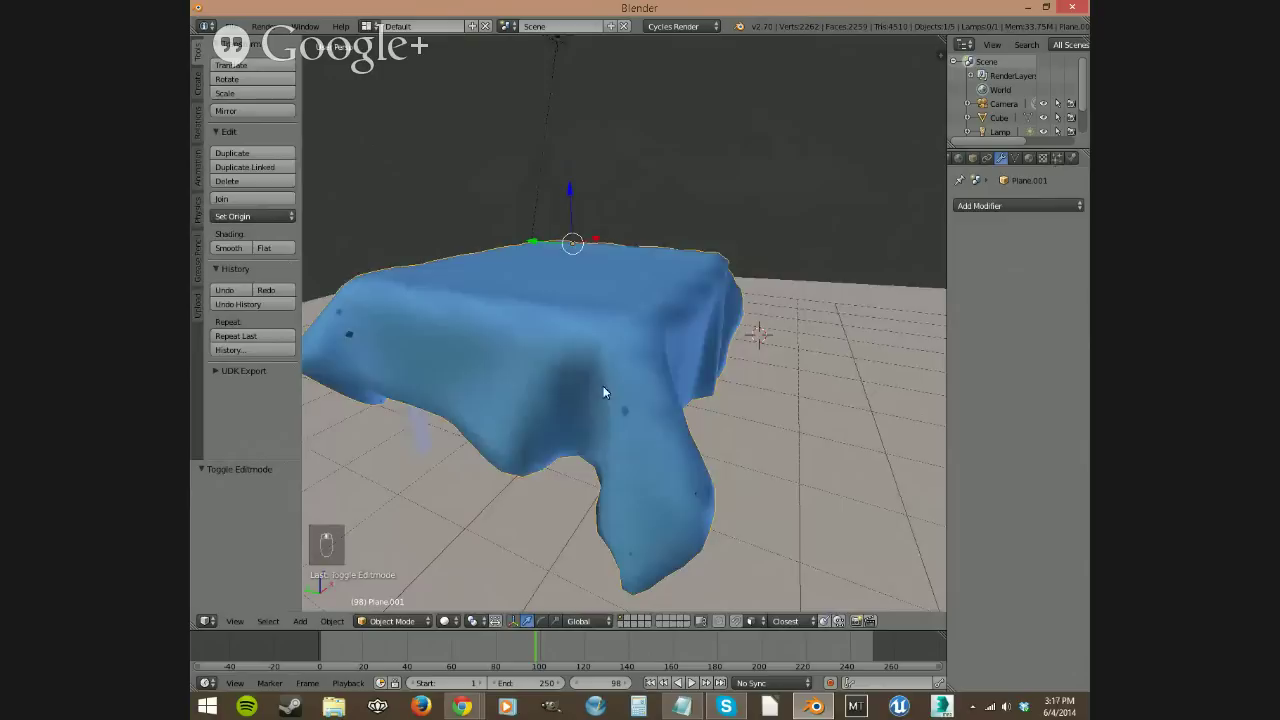
Step: Add a 32-vertex circle of radius 1.000 over the middle of the tablecloth and scale it down to about three quarters
mouse_move(604, 392)
middle_mouse_down()
mouse_move(657, 385)
mouse_move(596, 390)
middle_mouse_up()
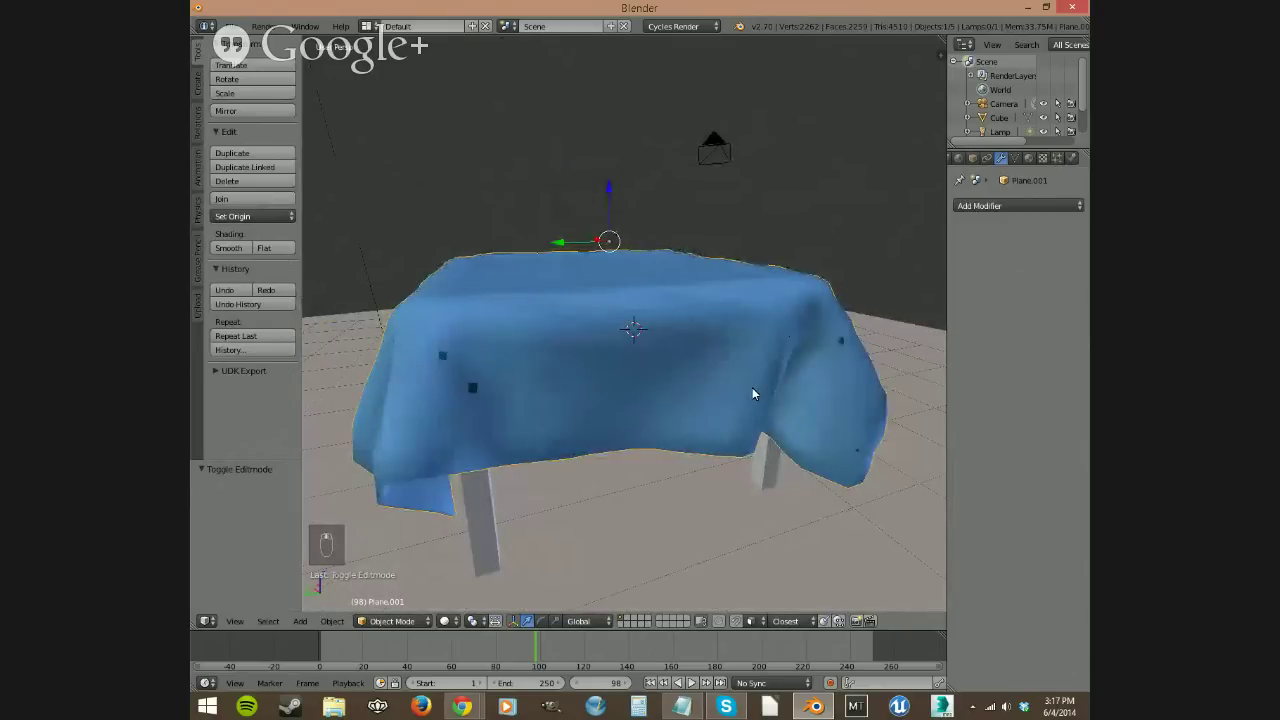
middle_click_drag(753, 394, 720, 409)
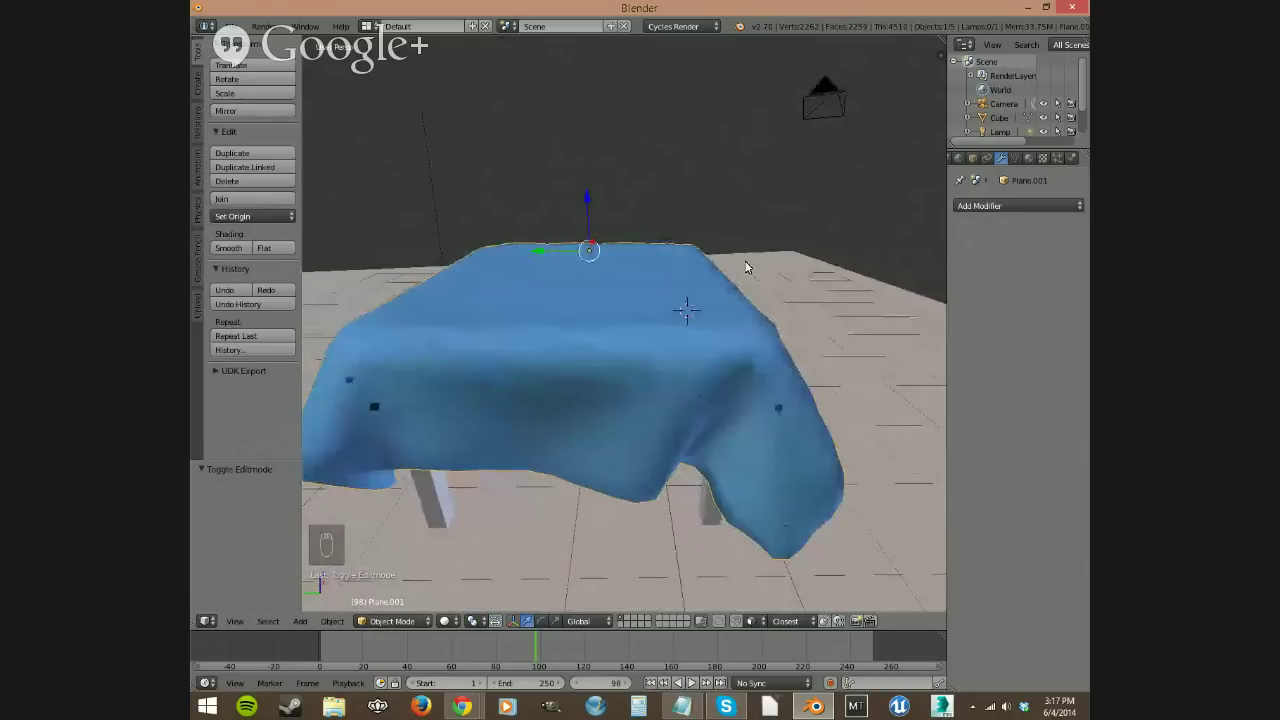
middle_click_drag(631, 304, 584, 320)
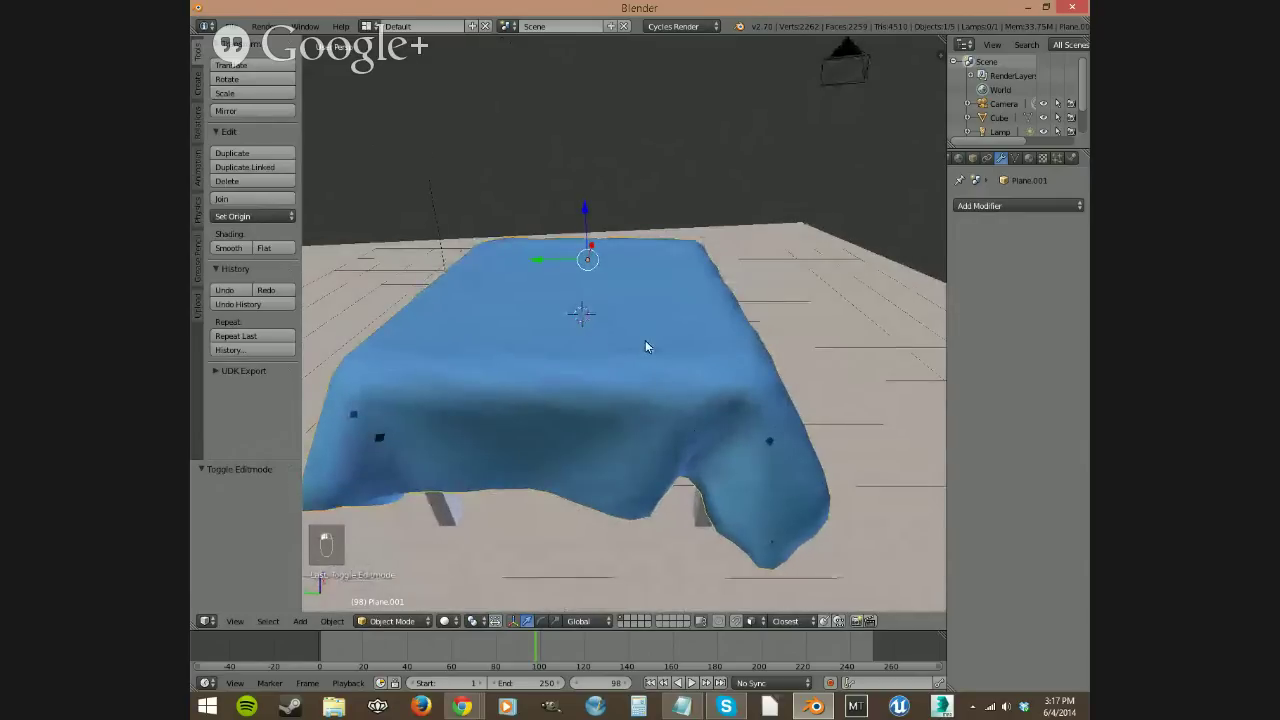
key("shift+a")
mouse_move(653, 322)
key("shift+a")
mouse_move(566, 320)
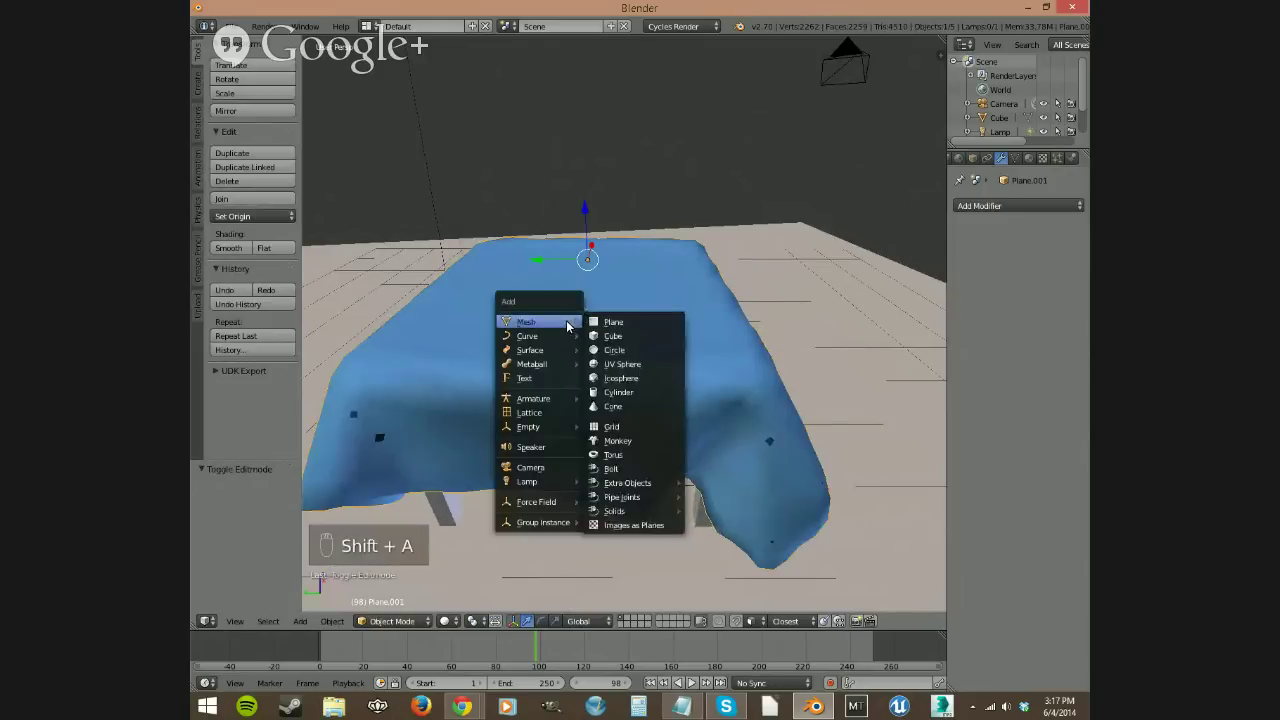
left_click(624, 350)
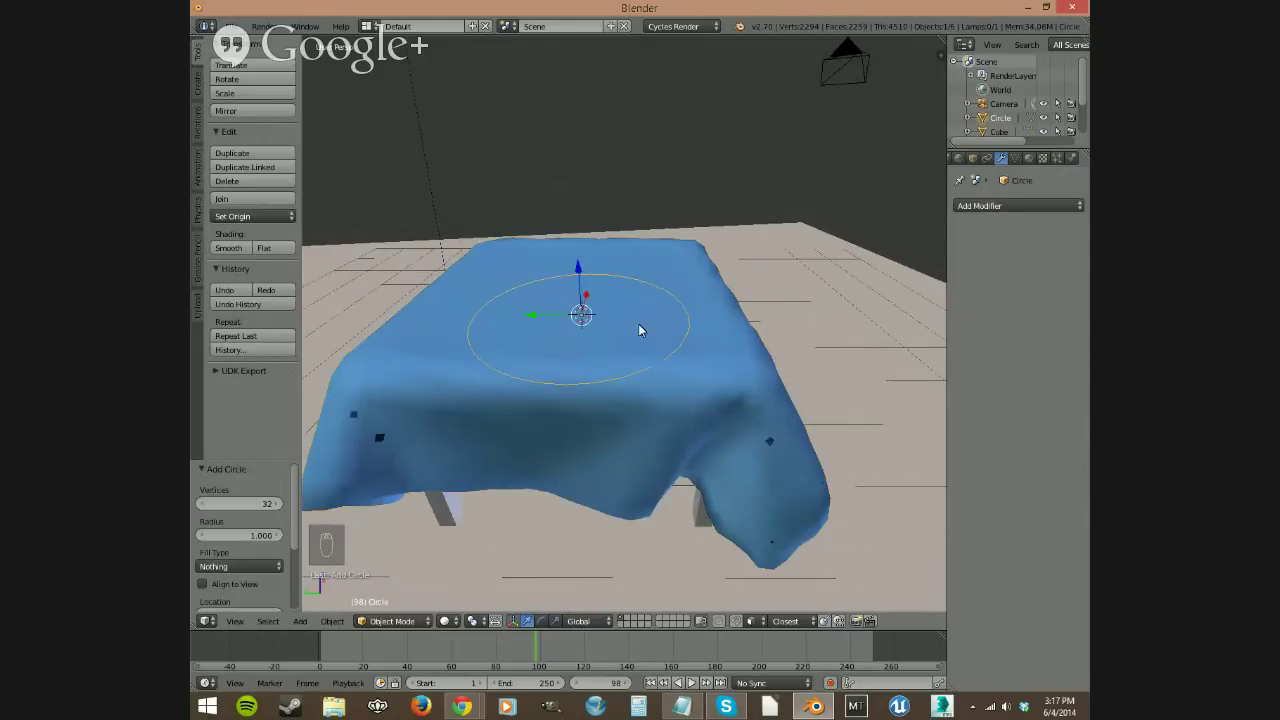
key("s")
left_click(743, 307)
Step: Enter mesh editing, fill the circle with a single face and inset that face by about 0.546
key("Tab")
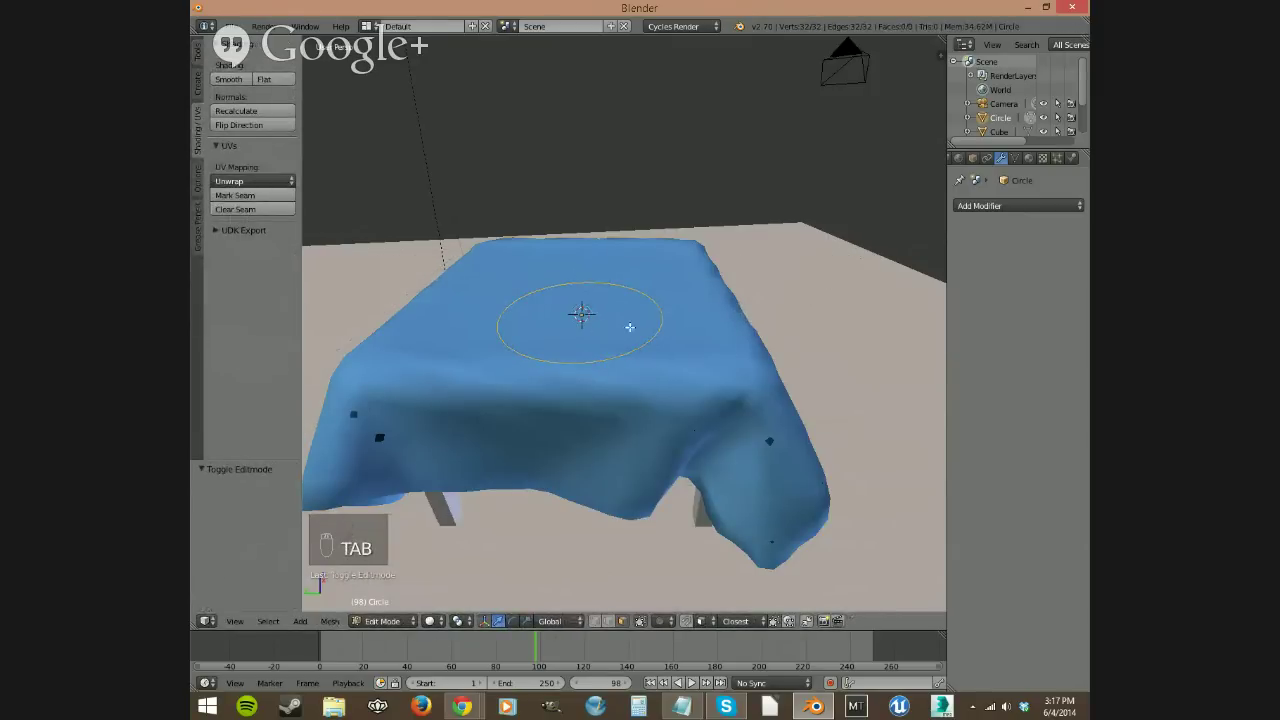
key("f")
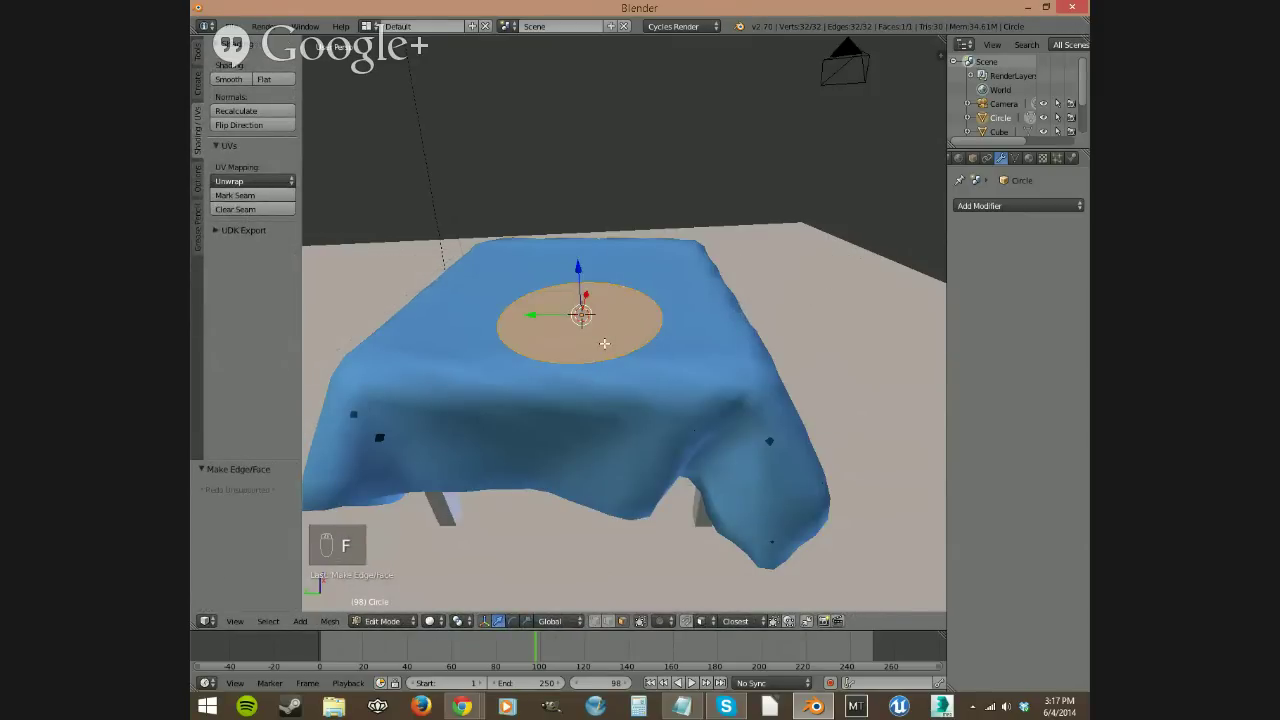
scroll(600, 350, "up", 4)
middle_click_drag(591, 357, 624, 398)
scroll(560, 380, "down", 3)
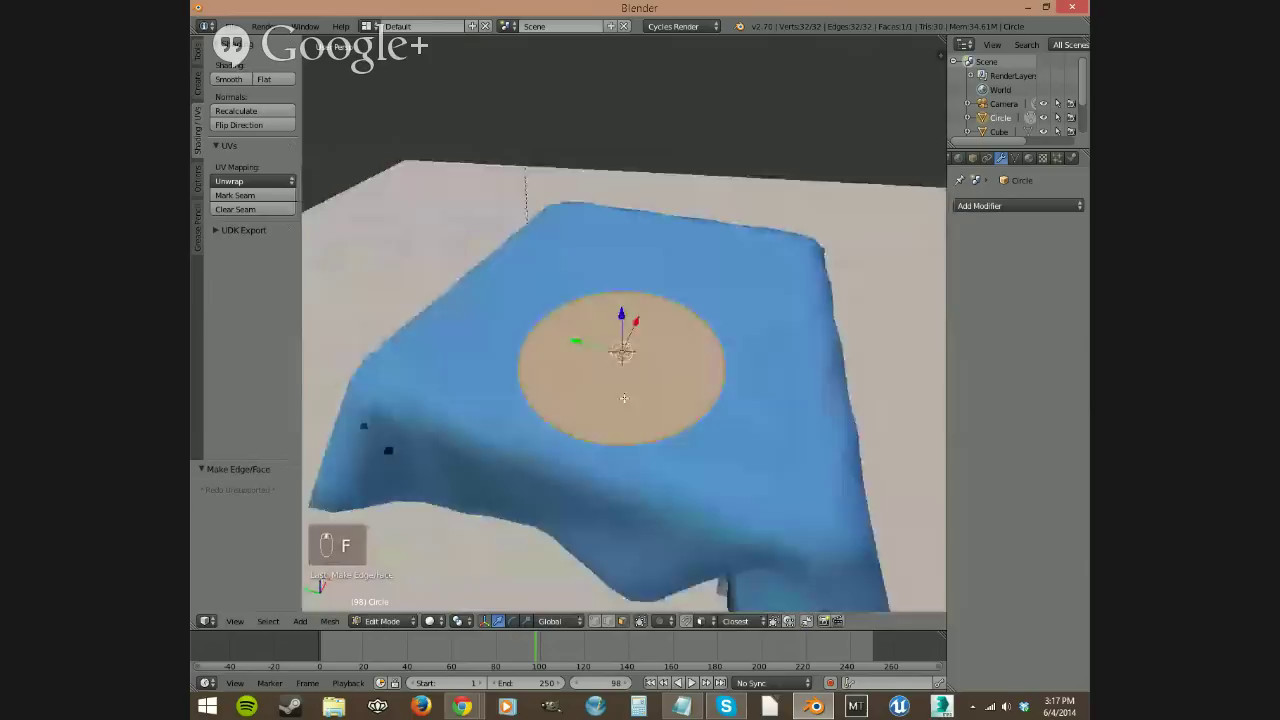
scroll(624, 398, "down", 1)
scroll(780, 430, "up", 3)
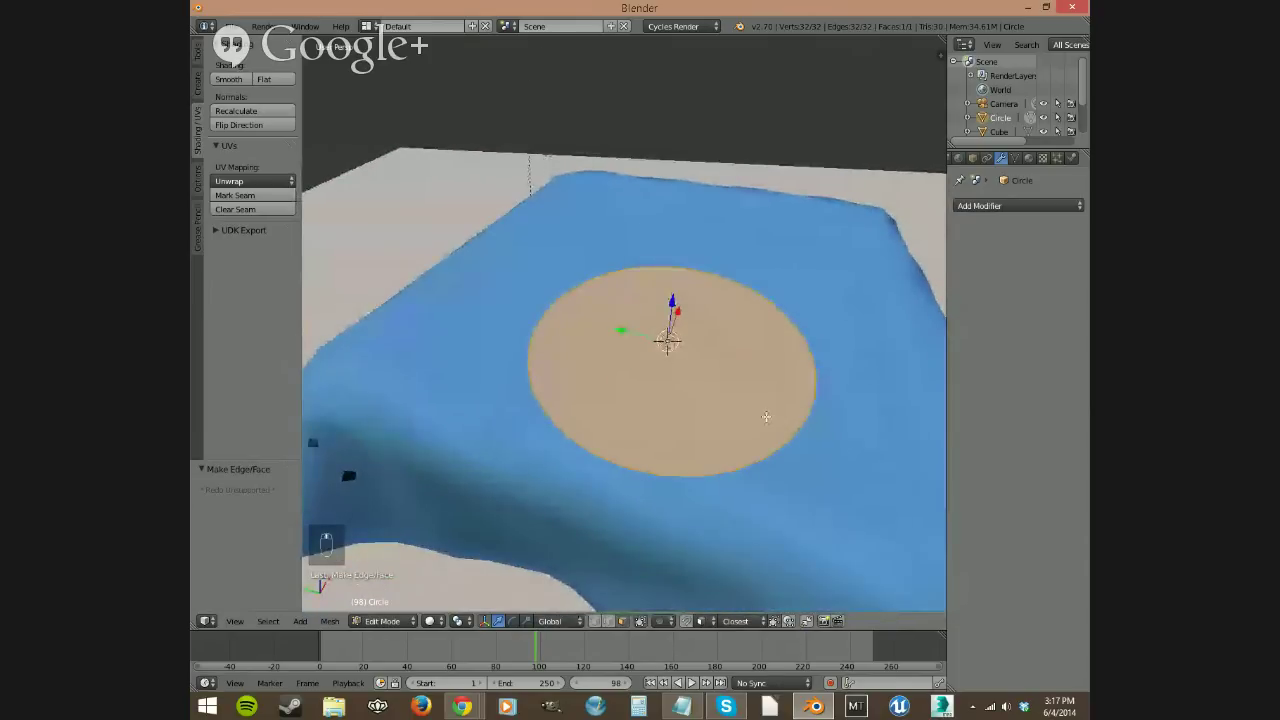
key("i")
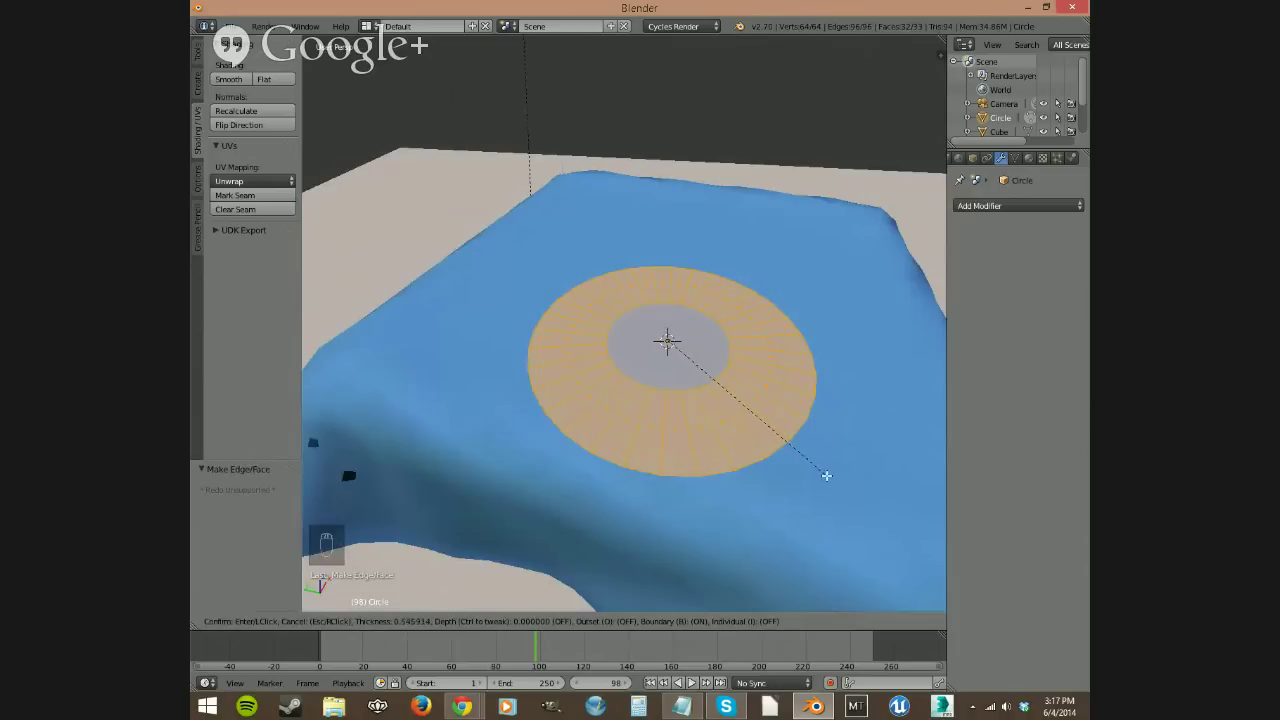
left_click(826, 475)
mouse_move(780, 457)
middle_mouse_down()
mouse_move(777, 426)
mouse_move(783, 443)
middle_mouse_up()
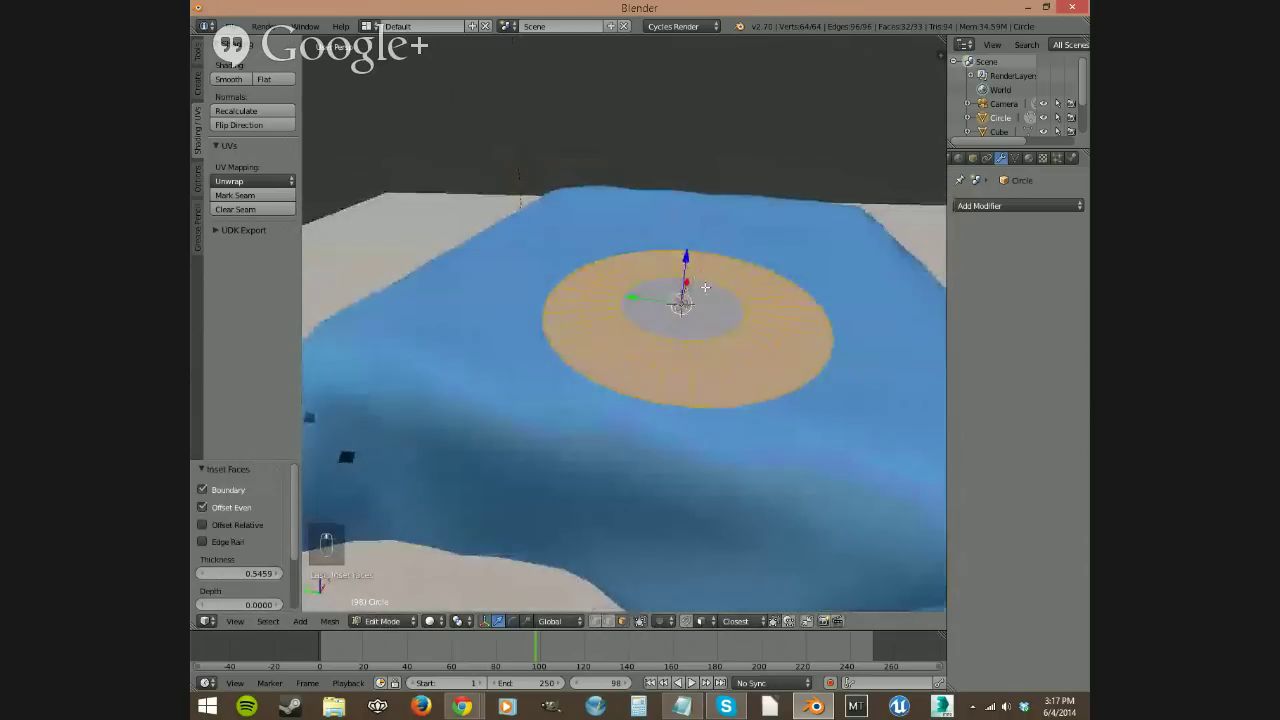
Step: Raise the whole disc by about 0.228 and lower its inner face by about 0.067 to form a dish
key("a")
key("a")
left_click_drag(687, 258, 690, 218)
middle_click_drag(725, 307, 744, 349)
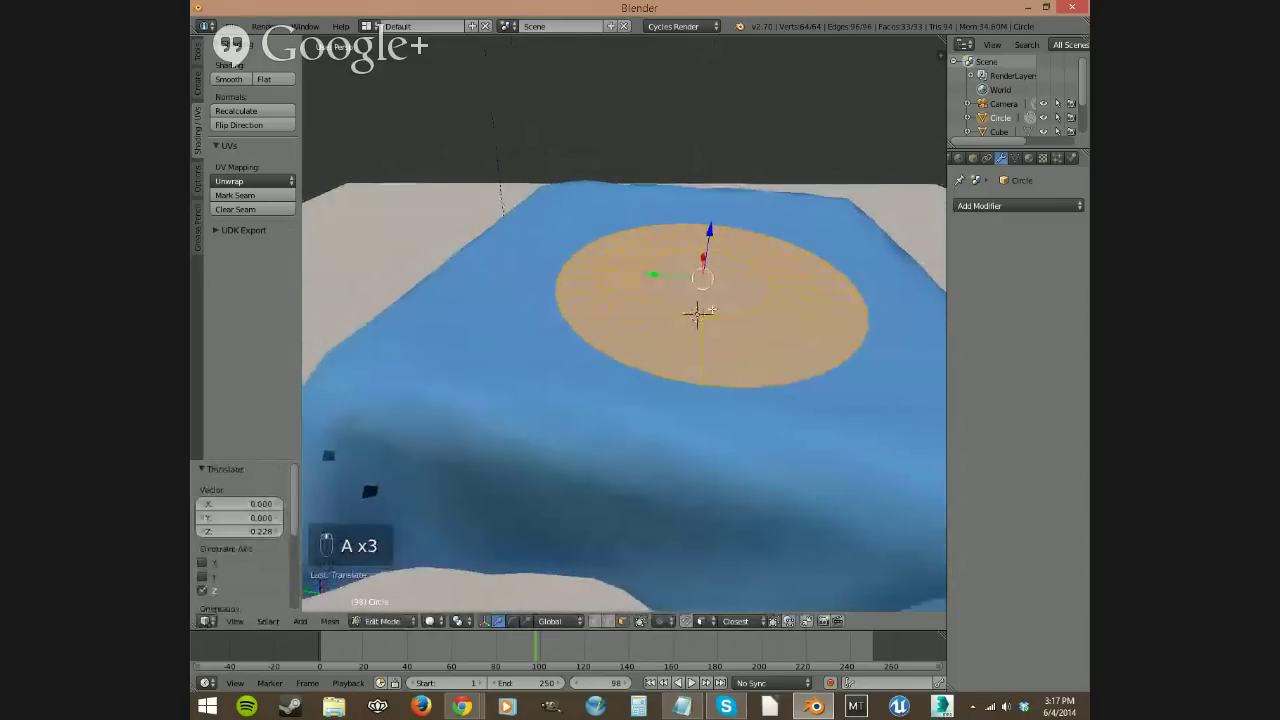
right_click(709, 281)
left_click_drag(720, 230, 721, 282)
middle_click_drag(721, 282, 735, 289)
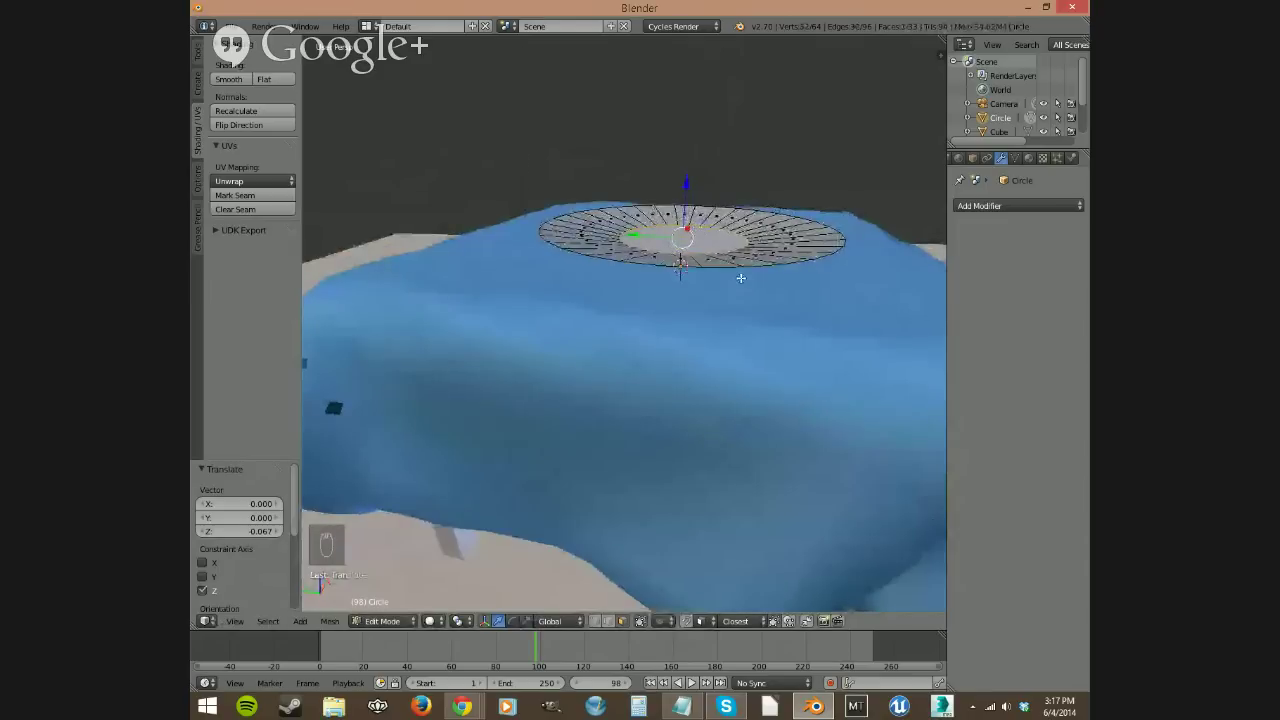
Step: Select the entire dish and extrude it downward by about 0.018 to give it thickness
key("a")
key("a")
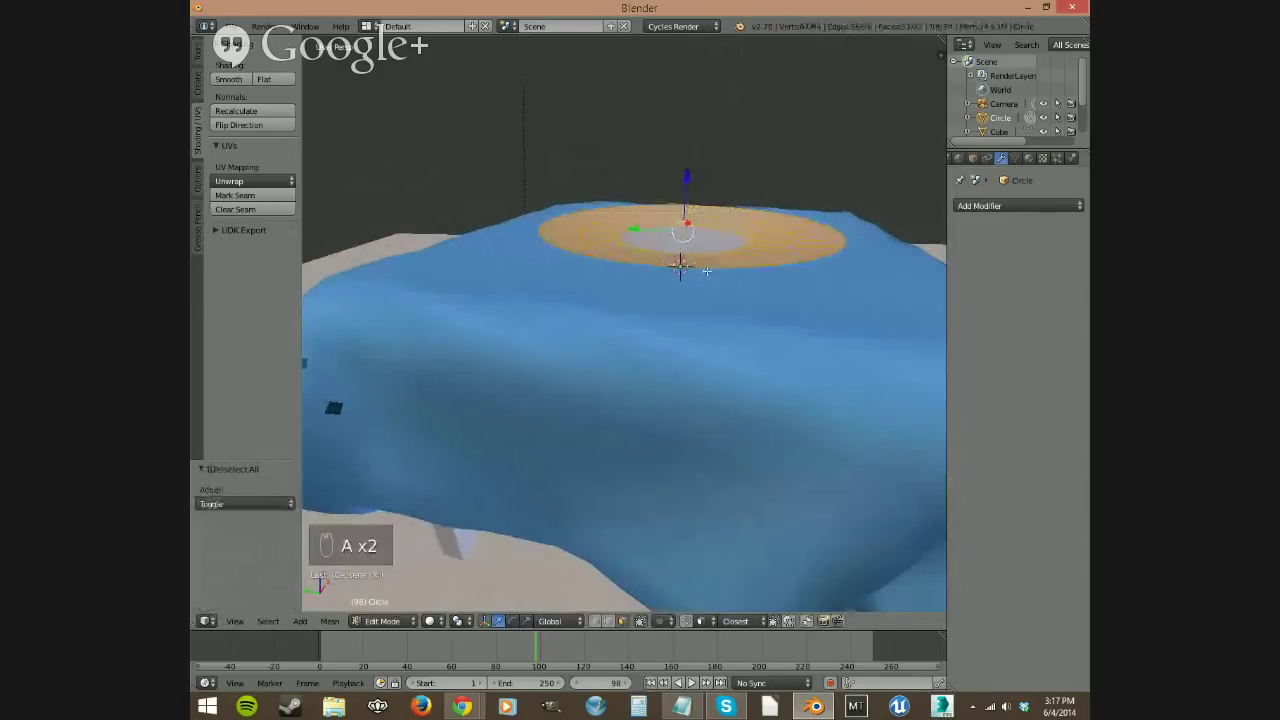
middle_click_drag(706, 271, 705, 257)
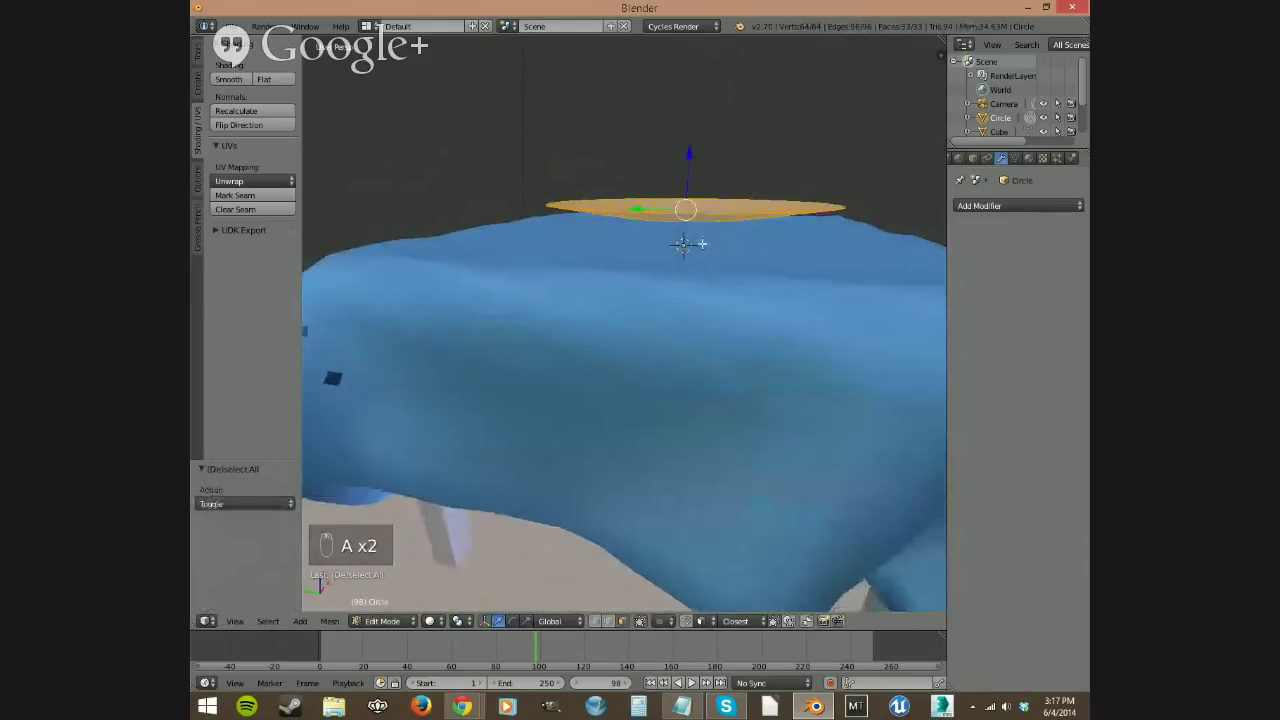
key("e")
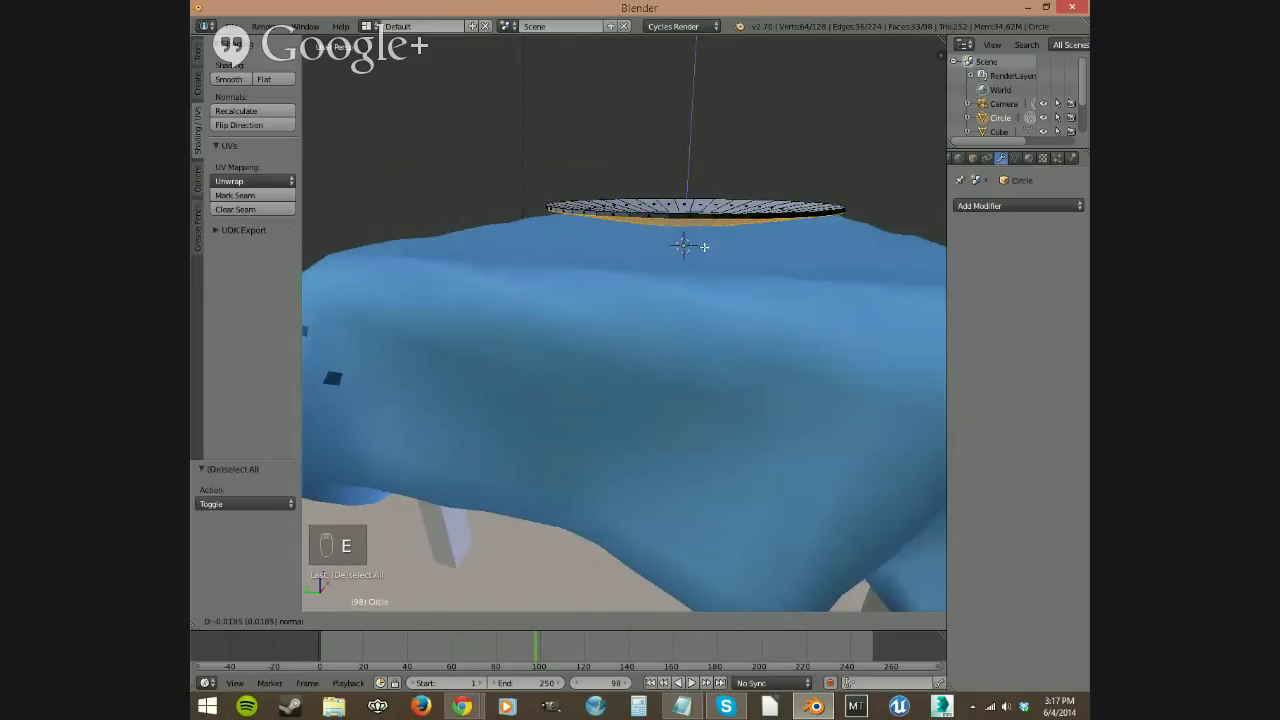
left_click(703, 246)
middle_click_drag(702, 245, 722, 230)
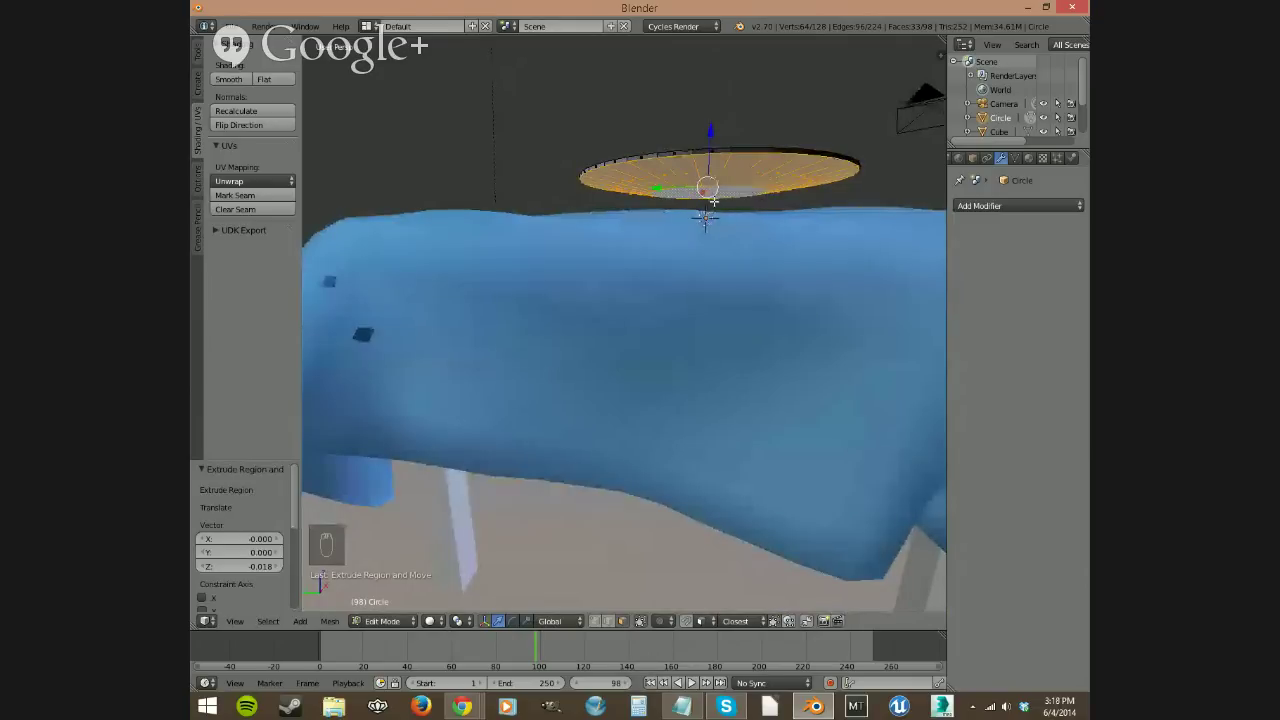
Step: Select all linked geometry of the dish and raise it about 0.704 above the tablecloth
key("a")
mouse_move(748, 203)
middle_mouse_down()
mouse_move(683, 206)
mouse_move(750, 220)
mouse_move(750, 207)
middle_mouse_up()
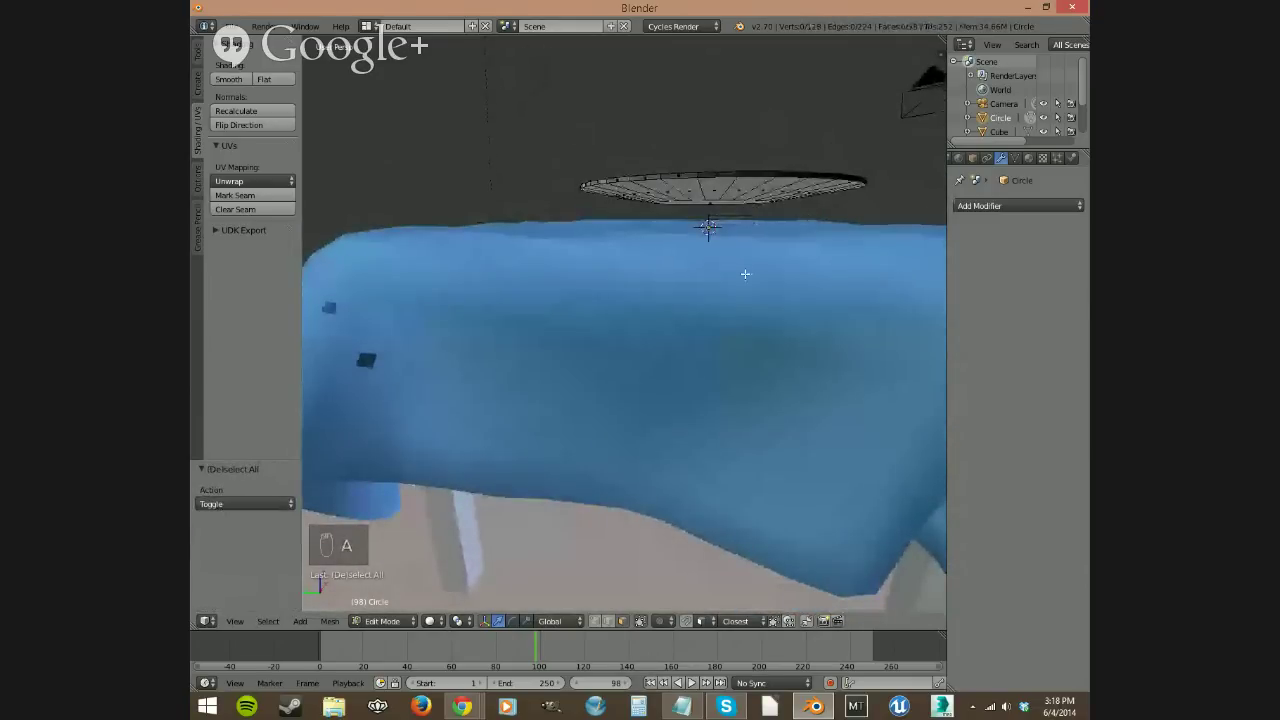
right_click(742, 190)
key("a")
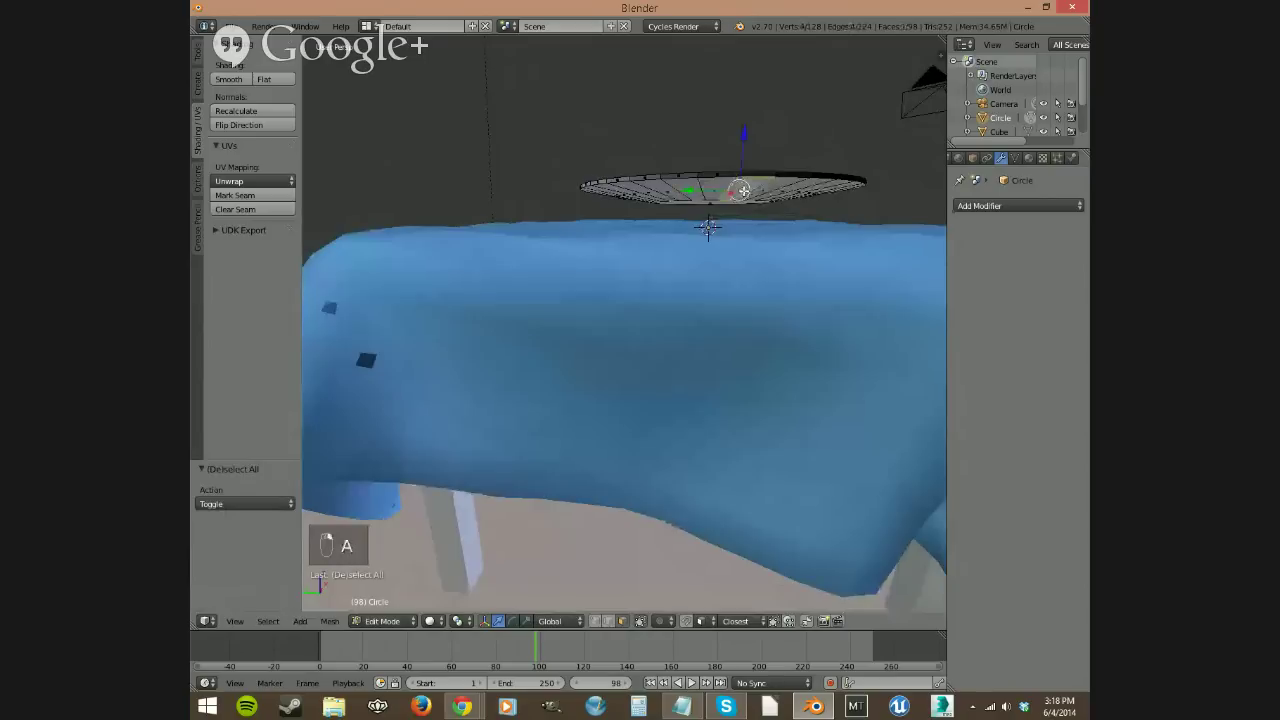
key("l")
middle_click_drag(743, 190, 704, 174)
left_click_drag(704, 174, 705, 60)
middle_click_drag(705, 60, 734, 183)
scroll(734, 183, "down", 3)
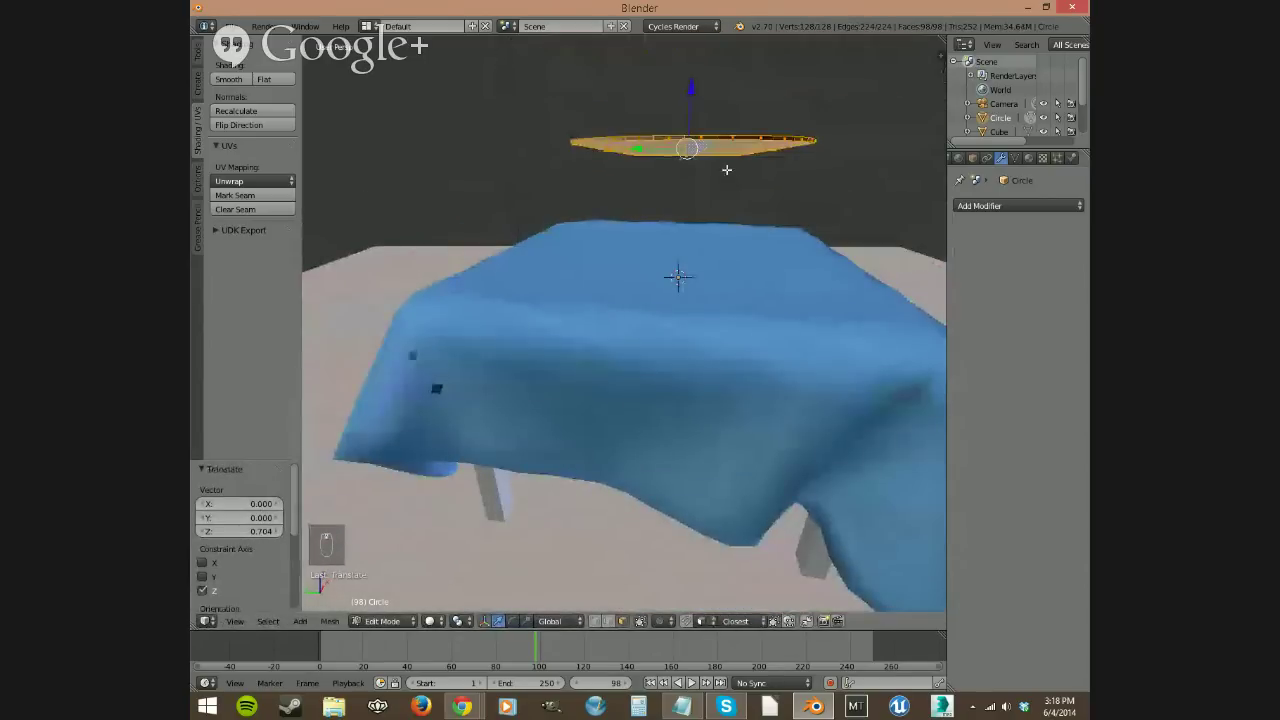
Step: Add a centred edge loop around the dish's sloping underside and raise it by about 0.011 along Z
key("KP_Decimal")
middle_click_drag(659, 370, 629, 318)
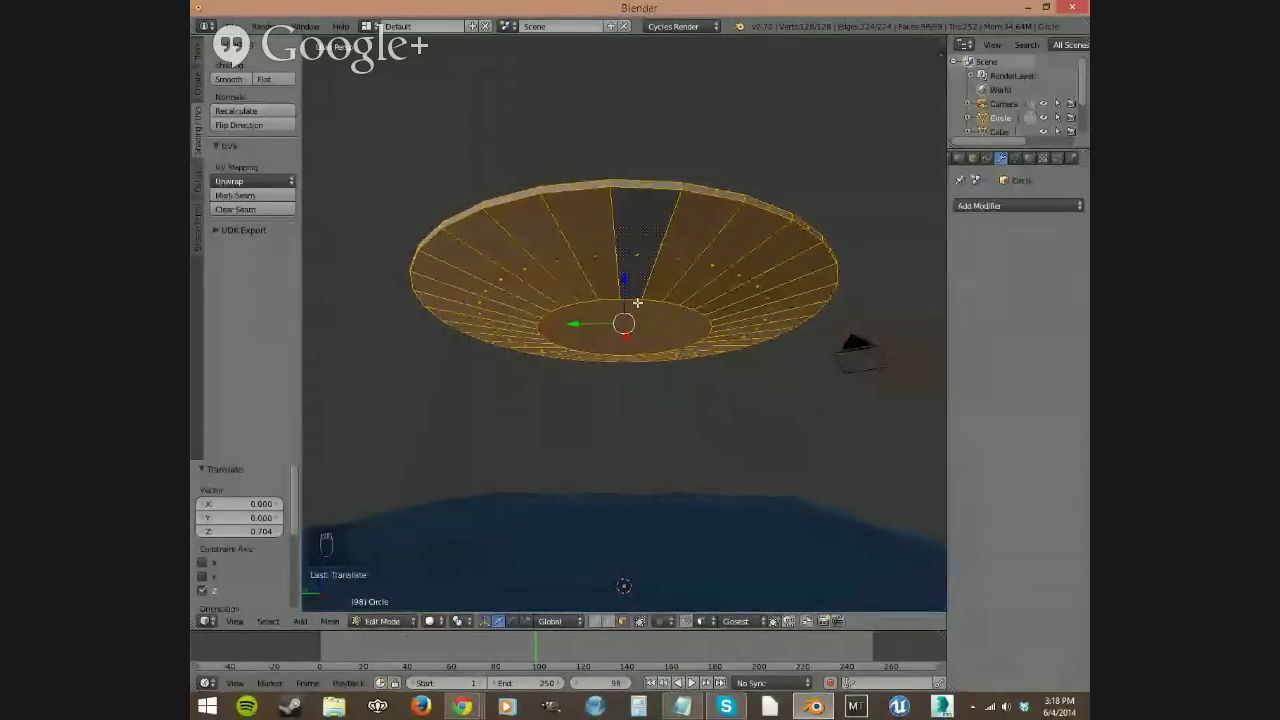
key("ctrl+r")
left_click(674, 277)
right_click(623, 323)
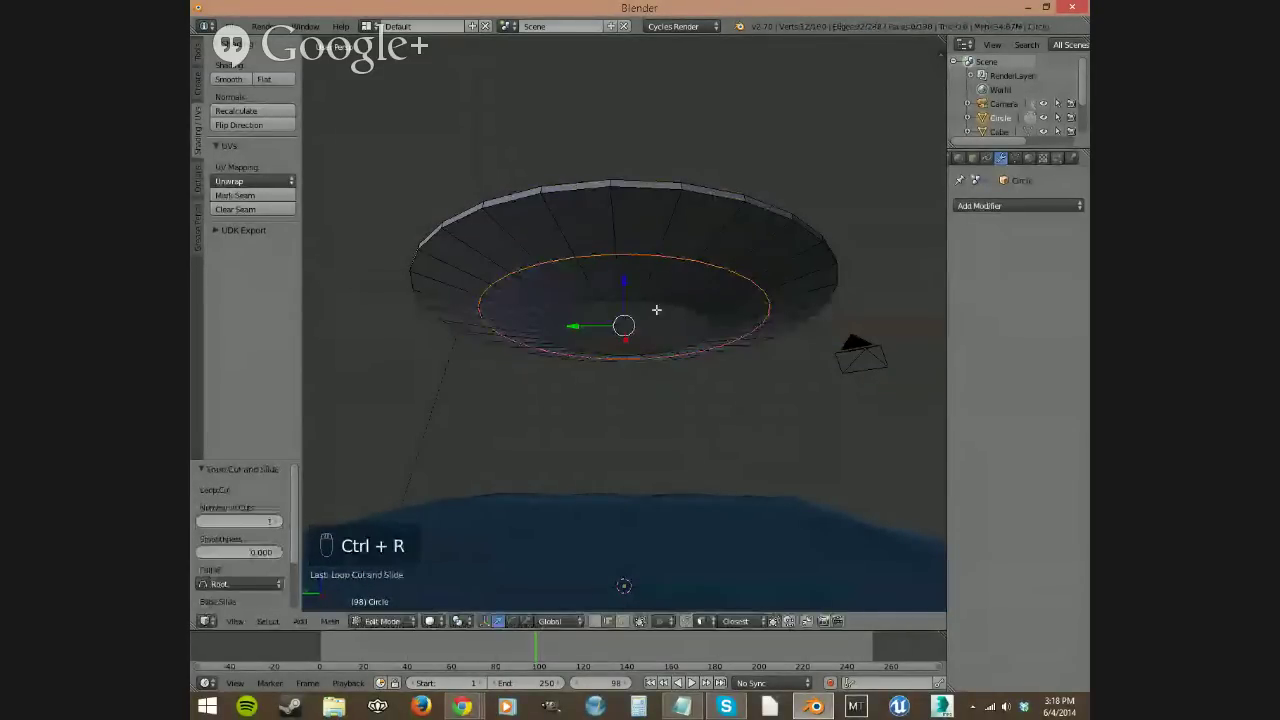
middle_click_drag(623, 323, 626, 281)
key("g")
key("z")
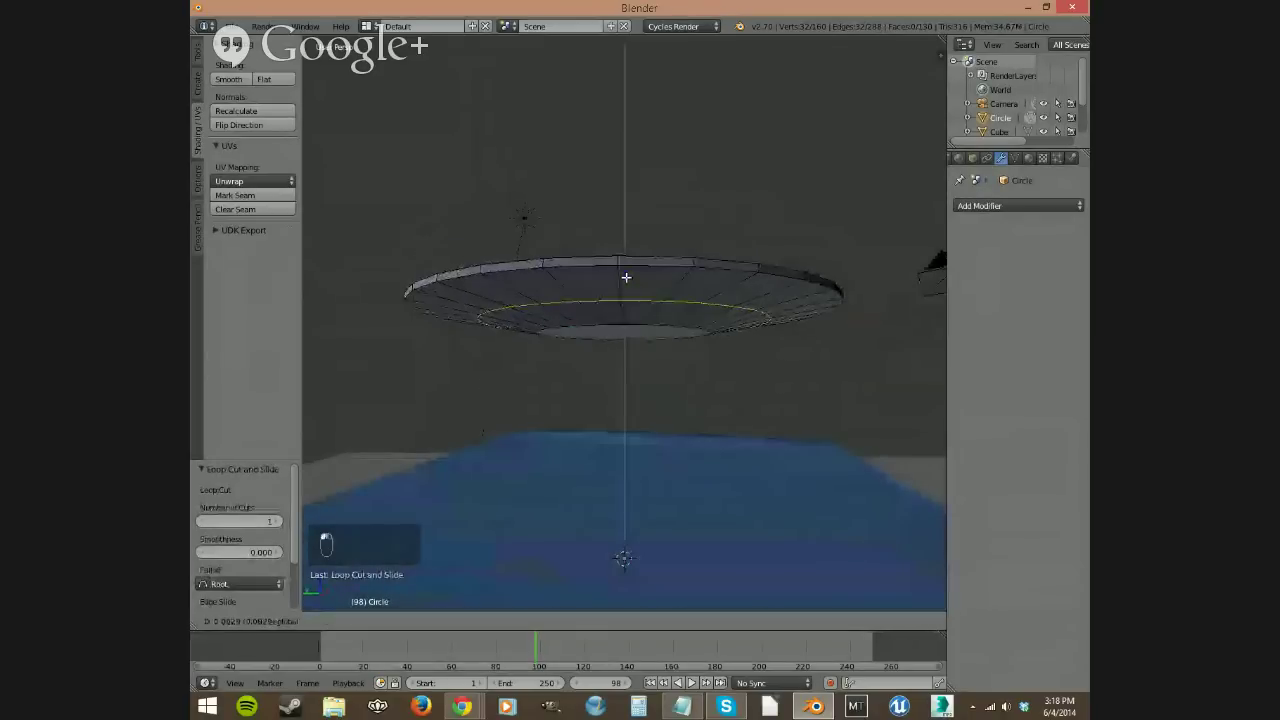
left_click(632, 275)
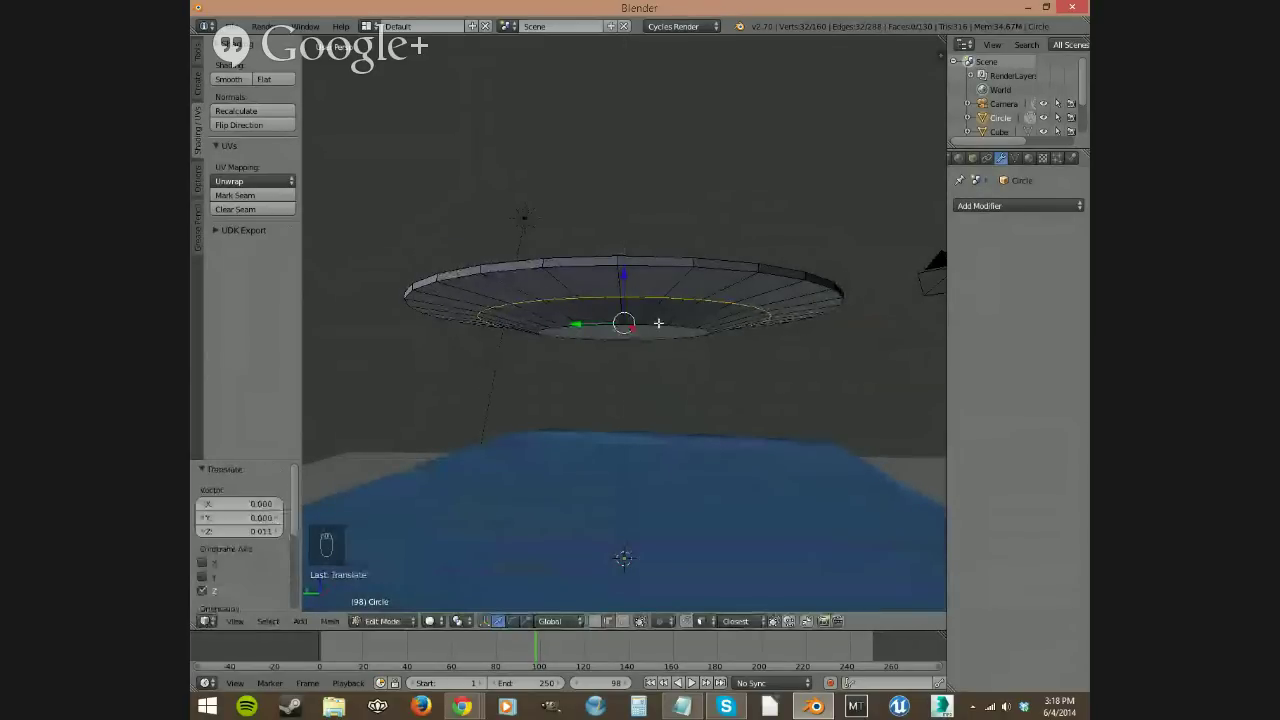
Step: Add a second centred edge loop between the first loop and the dish's base and scale it to about 0.893
key("ctrl+r")
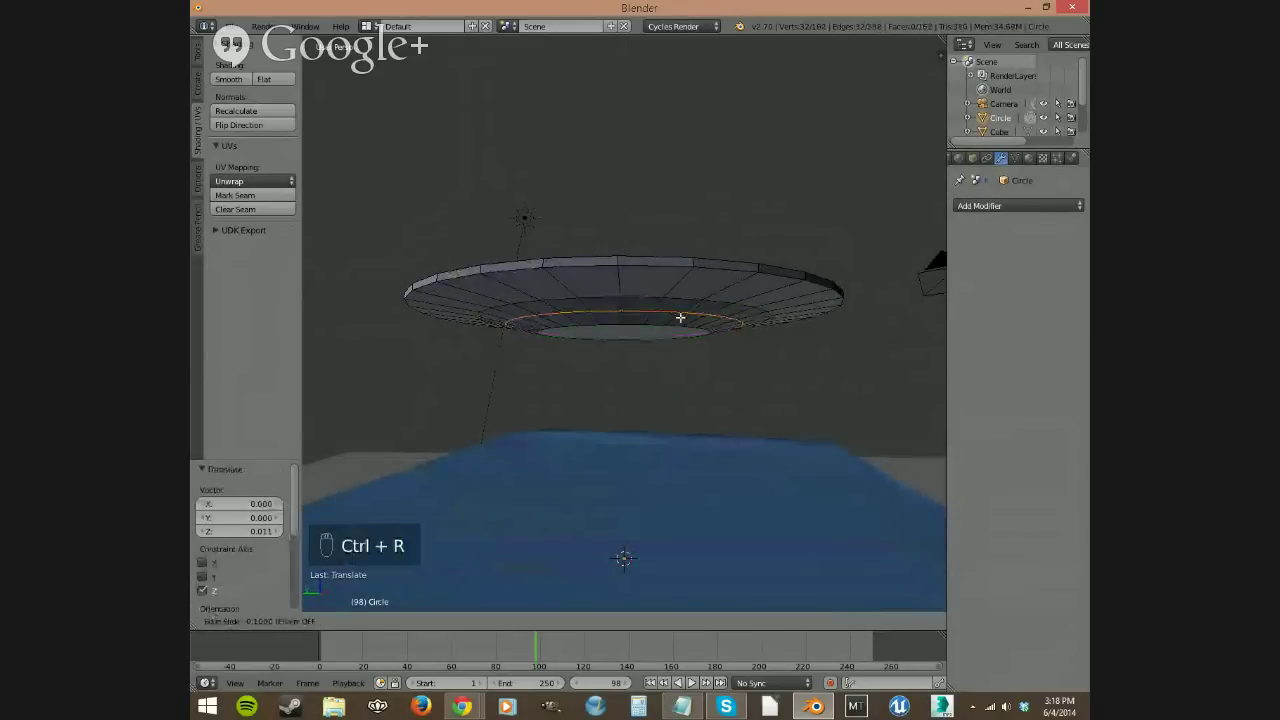
left_click(716, 333)
right_click(716, 333)
key("s")
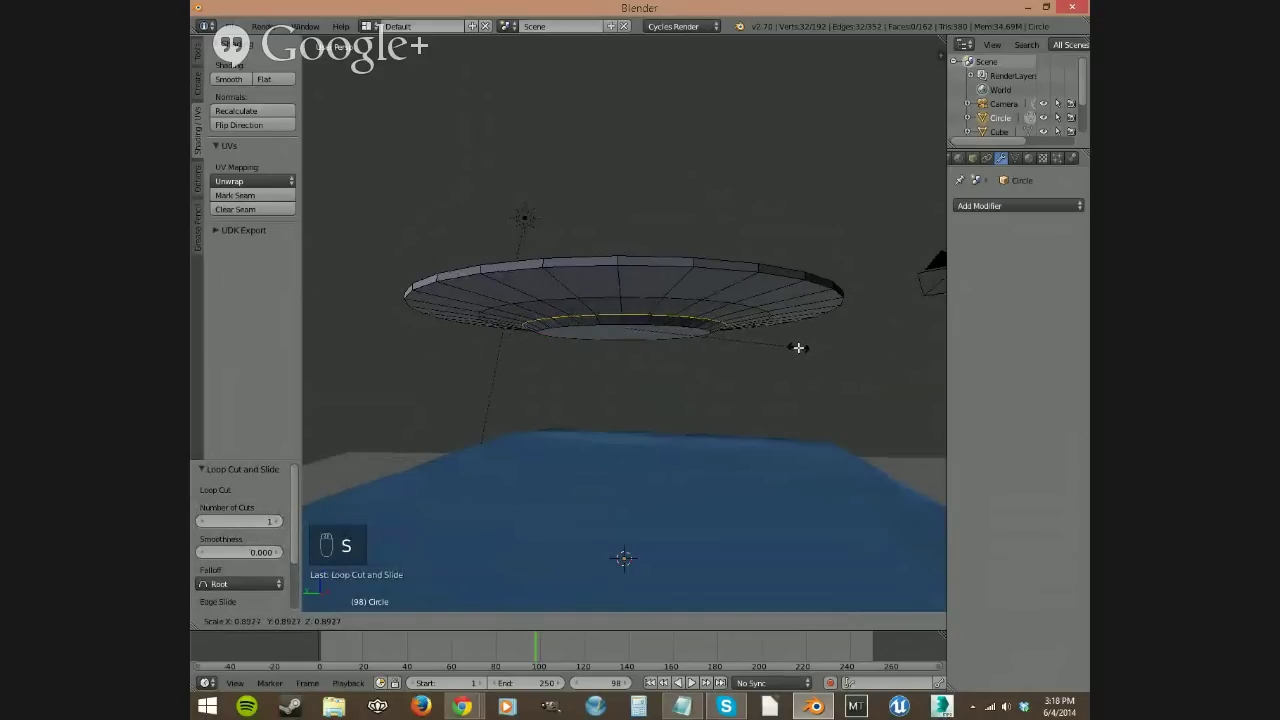
left_click(798, 347)
middle_click_drag(759, 349, 742, 398)
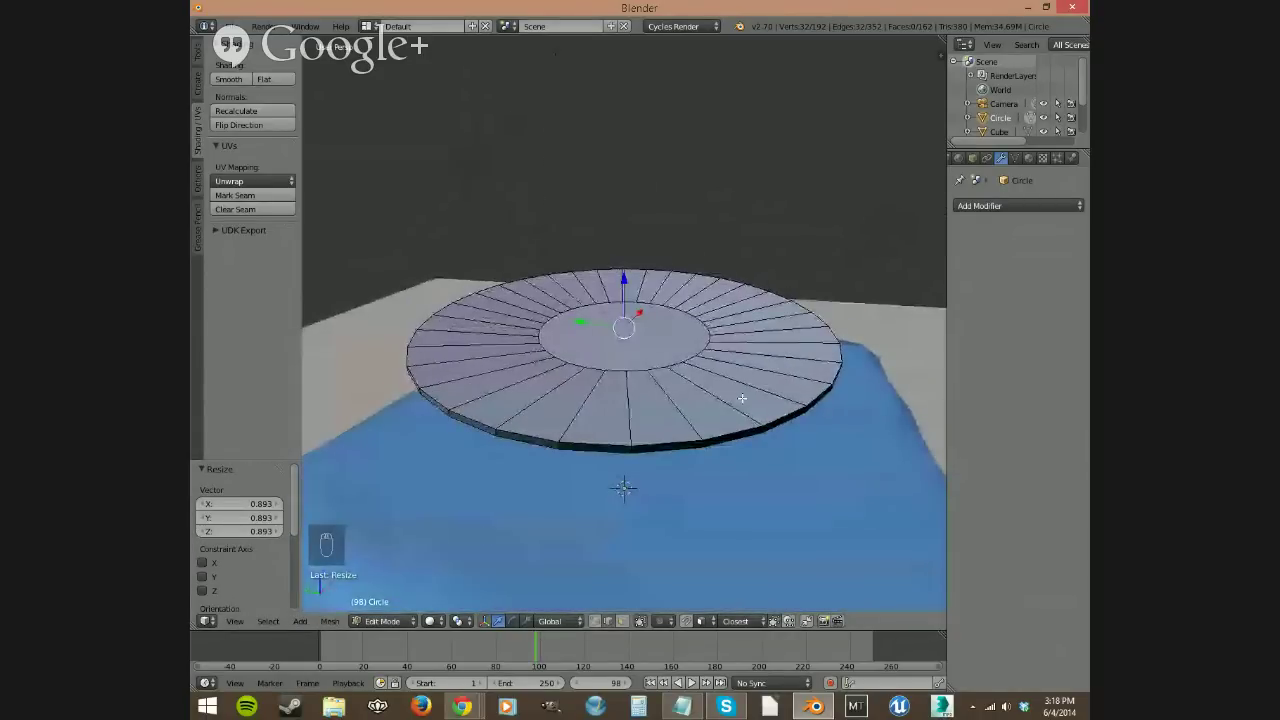
Step: Select all of the plate's geometry and recalculate its normals
key("a")
key("a")
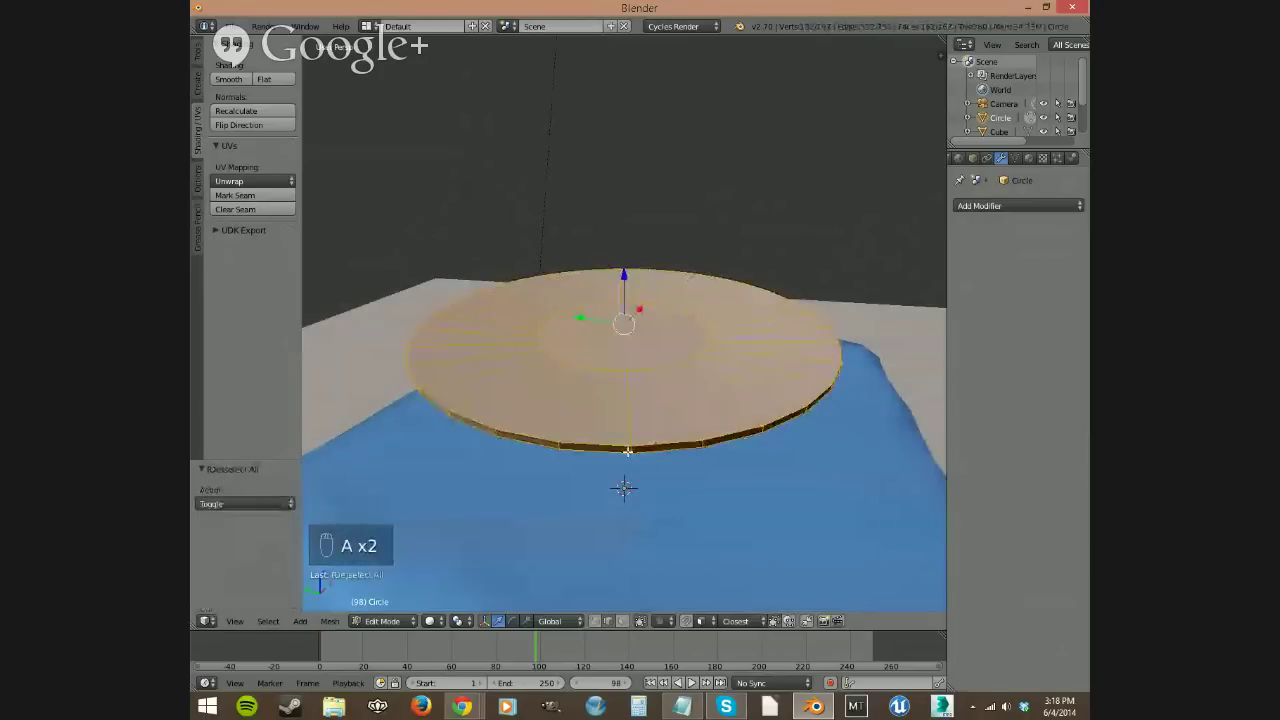
middle_click_drag(692, 450, 690, 412)
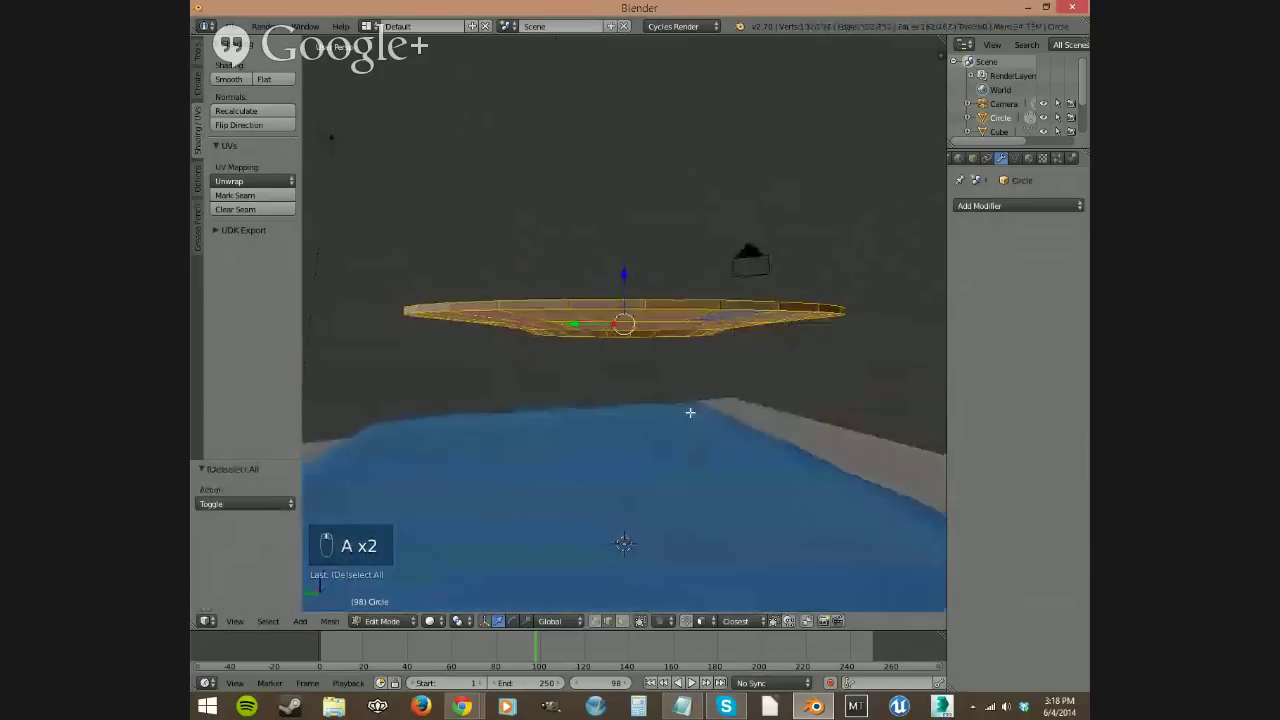
left_click(253, 116)
middle_click_drag(648, 290, 613, 339)
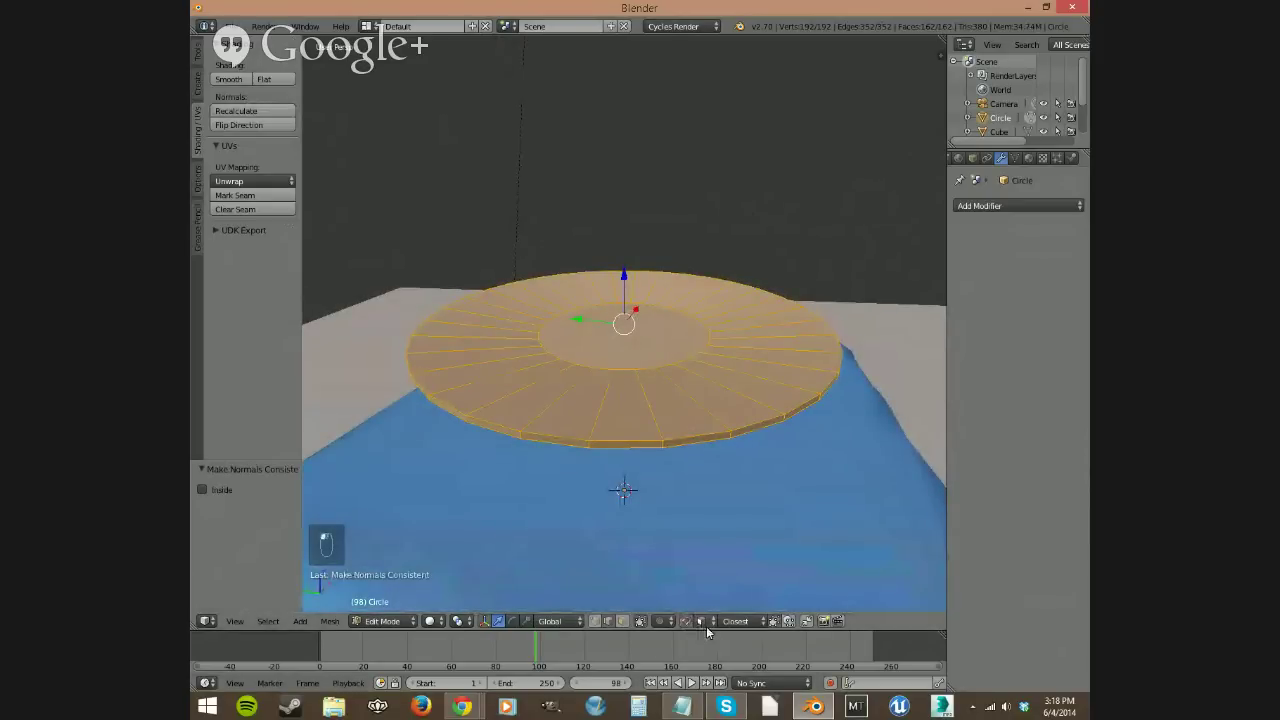
Step: Lower the whole plate by about 0.863 along Z onto the tablecloth
scroll(740, 549, "down", 2)
scroll(700, 557, "down", 2)
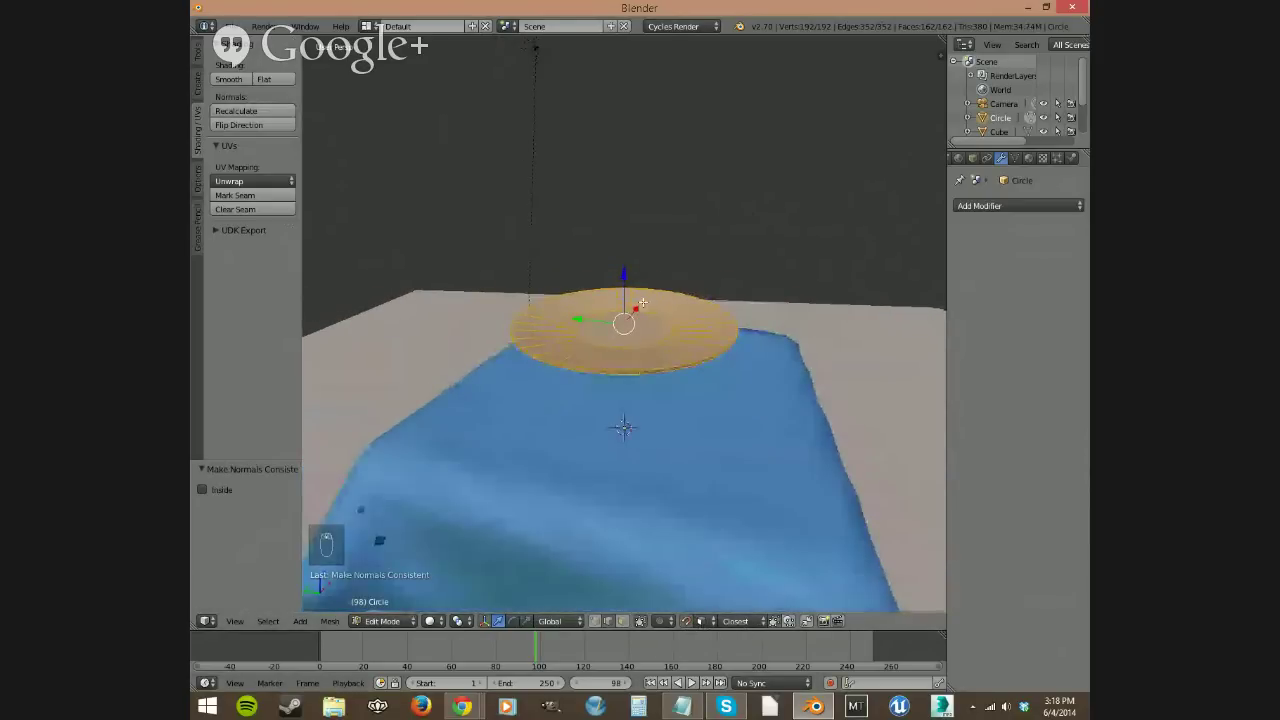
key("g")
key("z")
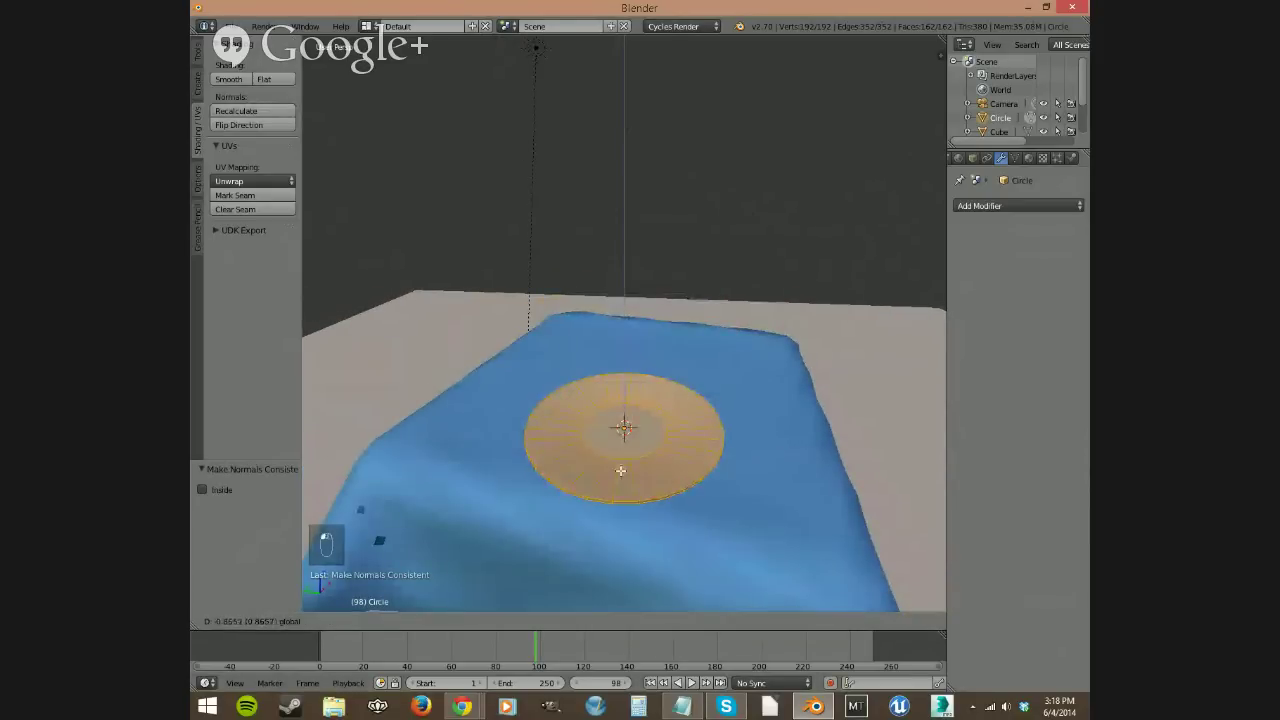
left_click(618, 481)
middle_click_drag(618, 481, 706, 539)
Step: Scale the plate to about 0.58 and lower it another 0.02 along Z to rest on the cloth
key("s")
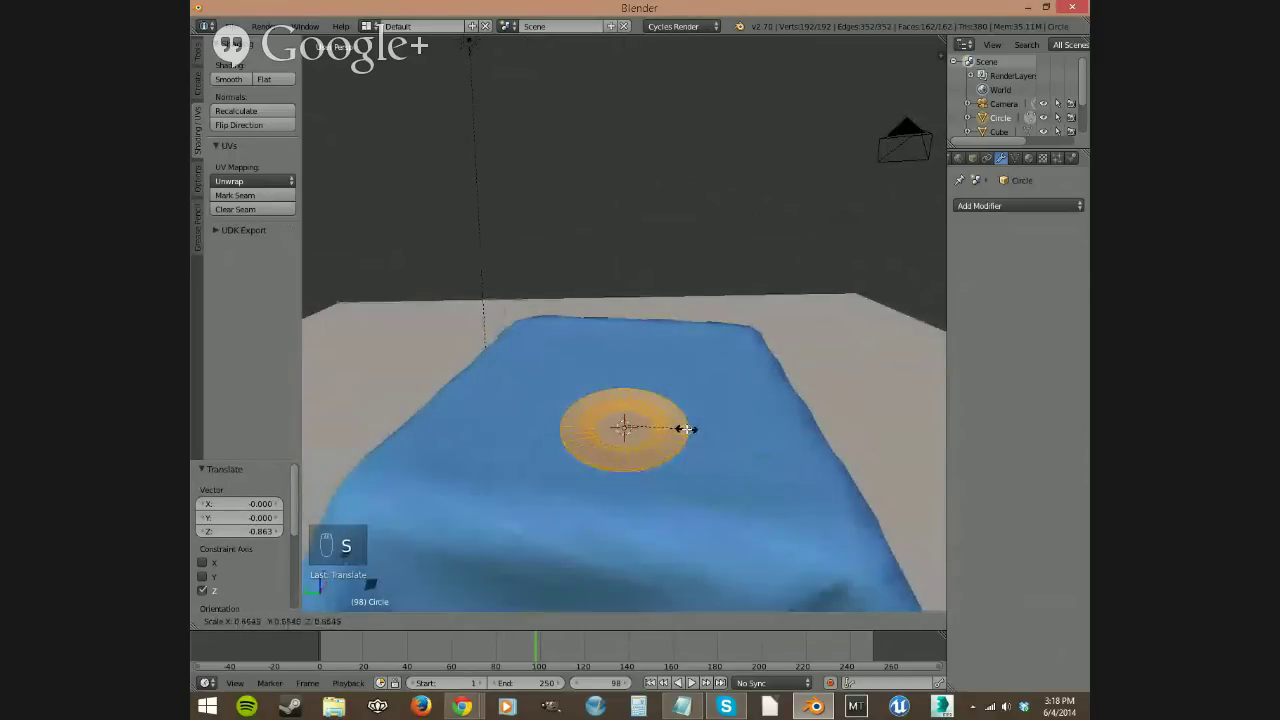
left_click(678, 430)
middle_click_drag(678, 430, 653, 440)
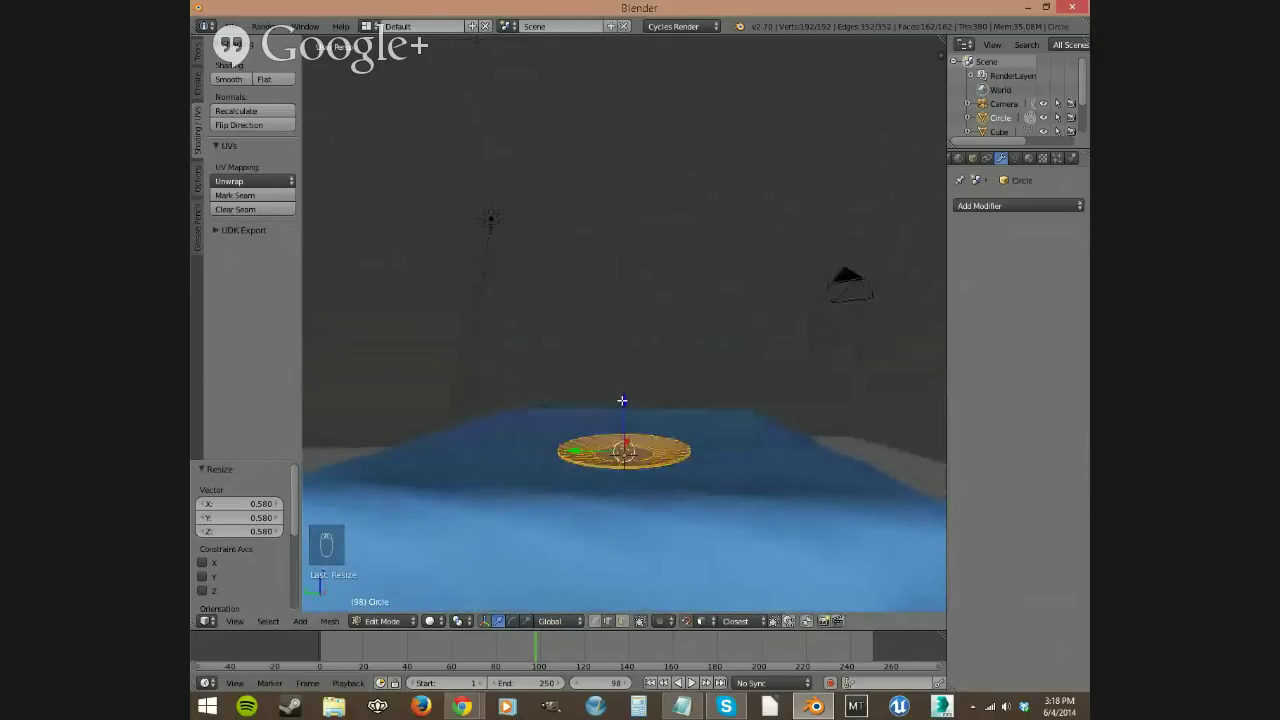
key("g")
key("z")
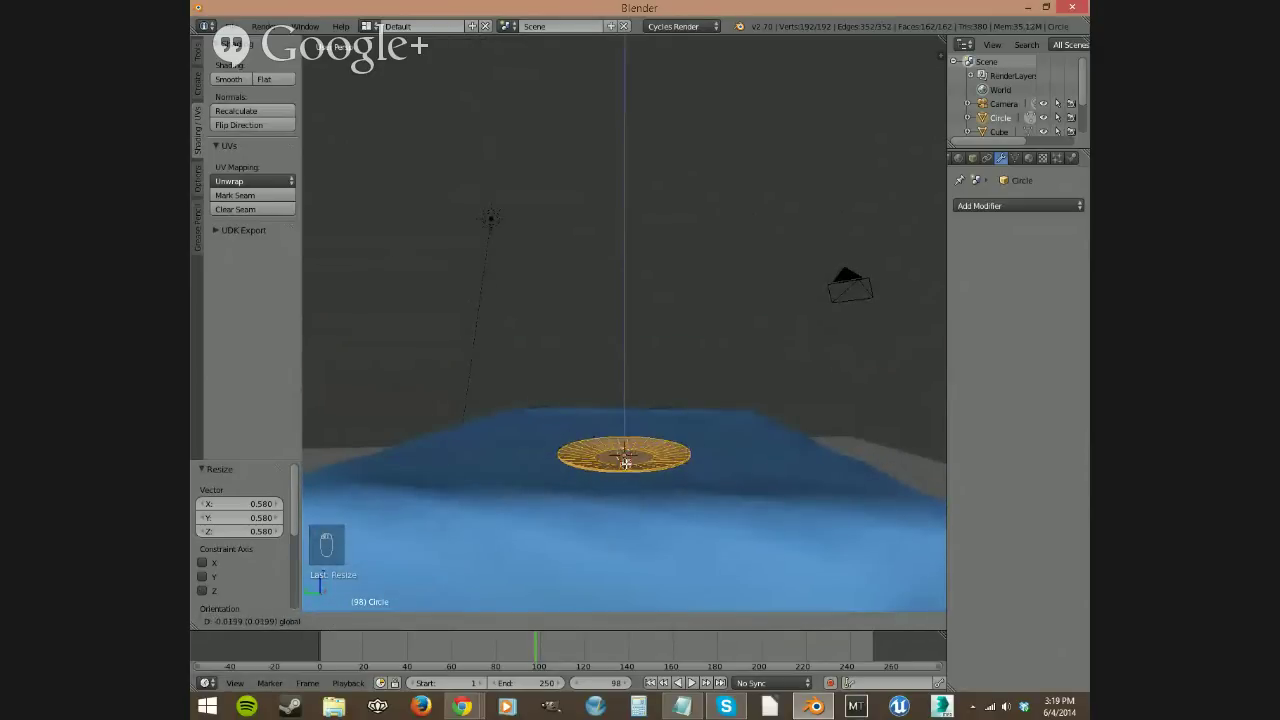
left_click(625, 463)
middle_click_drag(640, 477, 650, 525)
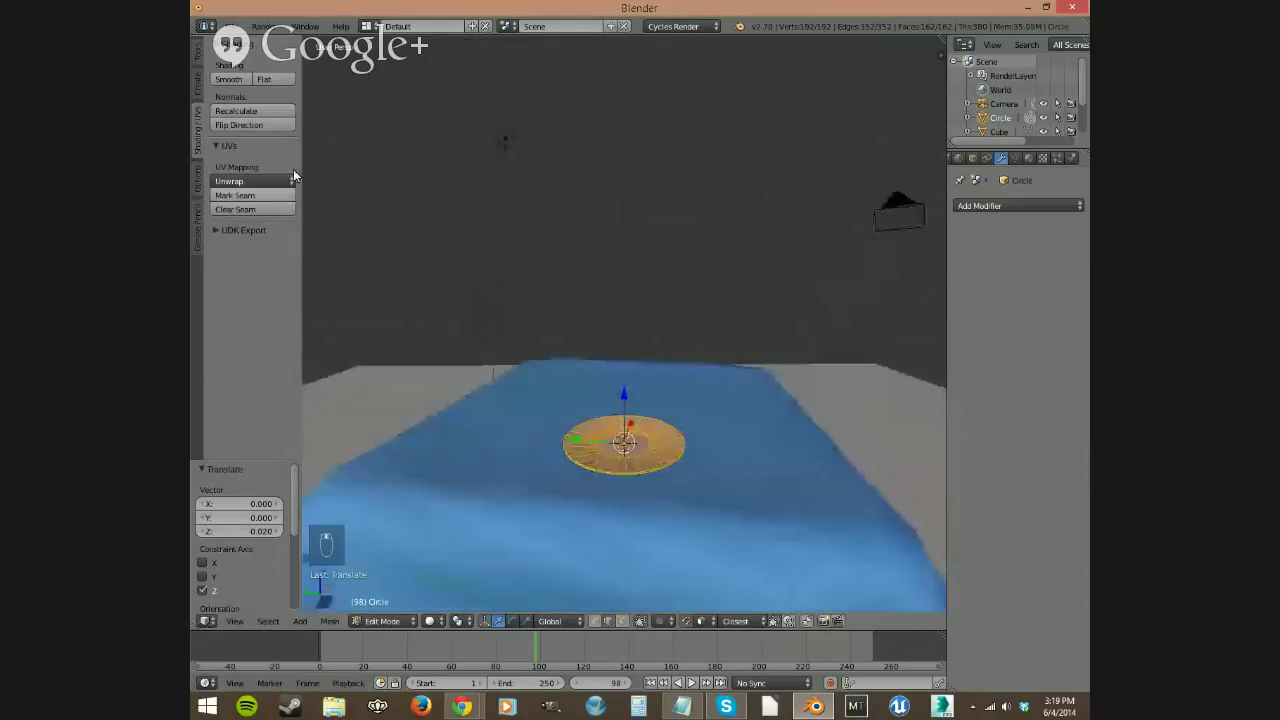
Step: Return the plate to Object Mode and apply smooth shading to it
key("Tab")
middle_click_drag(646, 461, 685, 537)
left_click(229, 248)
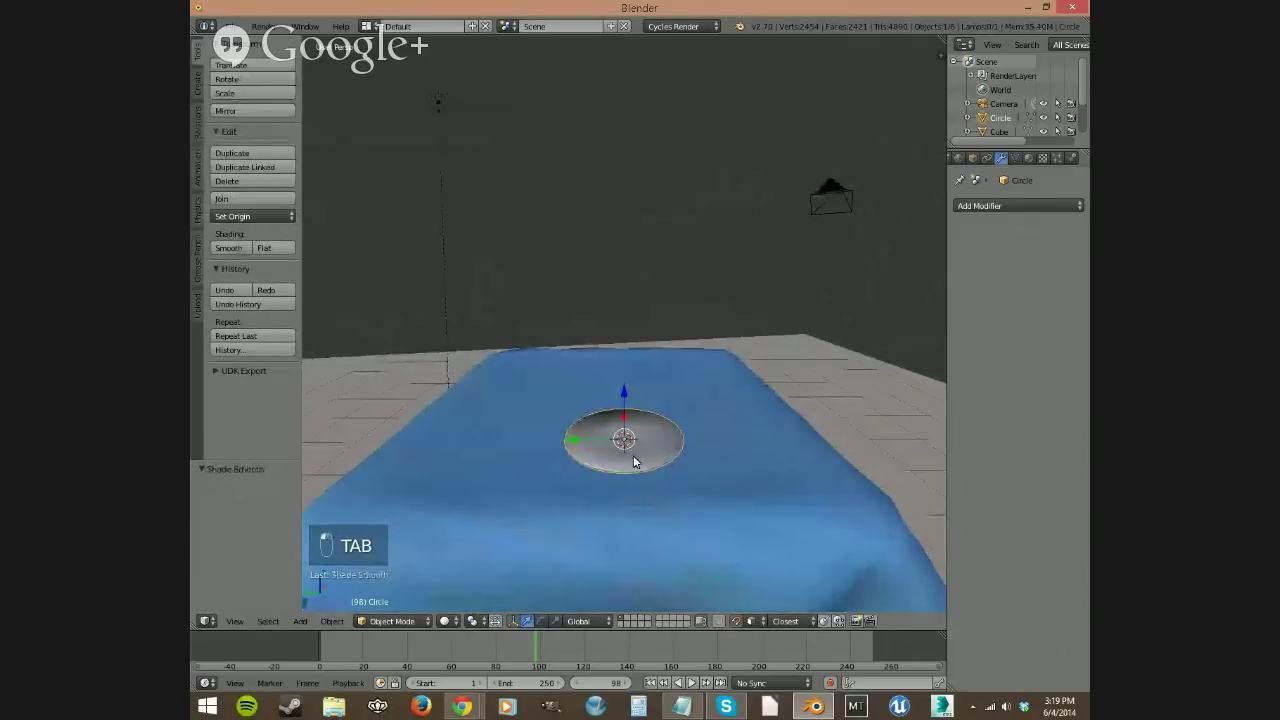
scroll(637, 465, "up", 2)
middle_click_drag(636, 461, 641, 501)
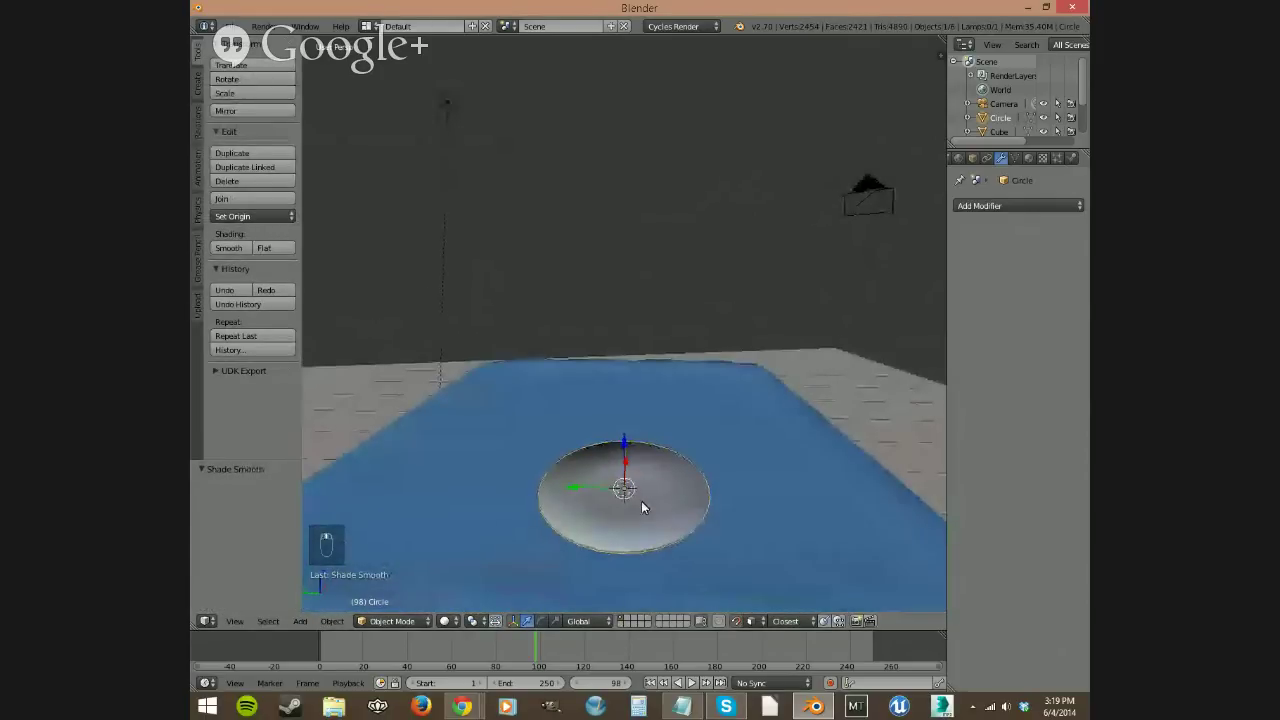
middle_click_drag(634, 545, 753, 502)
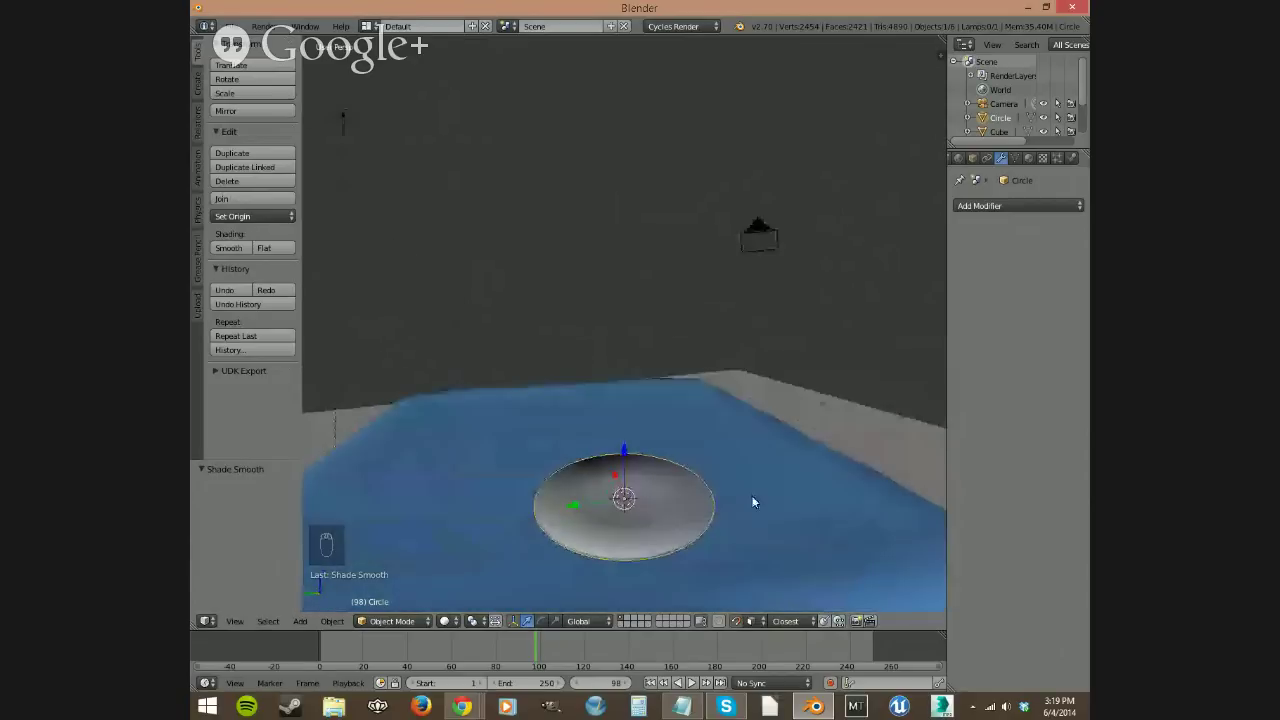
Step: Add a Subdivision Surface modifier to the plate and apply it
left_click(1002, 203)
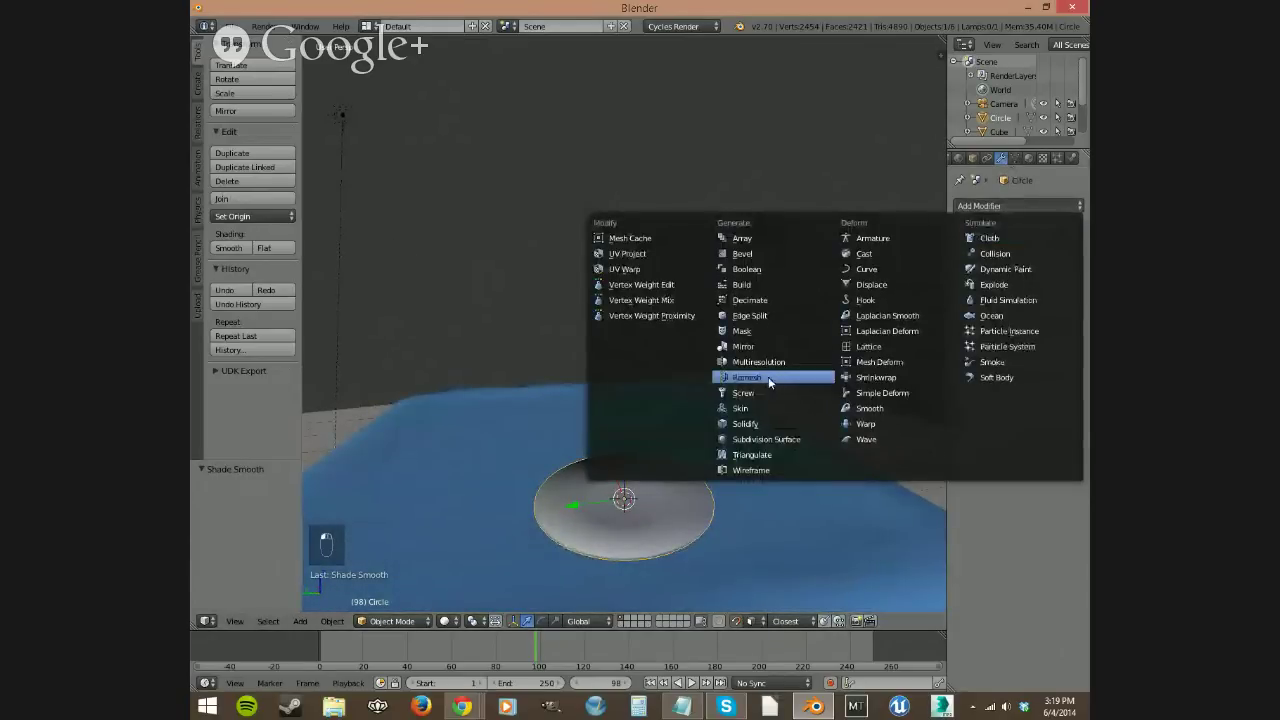
left_click(750, 439)
middle_click_drag(698, 502, 667, 521)
left_click(985, 252)
Step: Move the plate about -0.711 along Y towards the side of the table
key("g")
key("y")
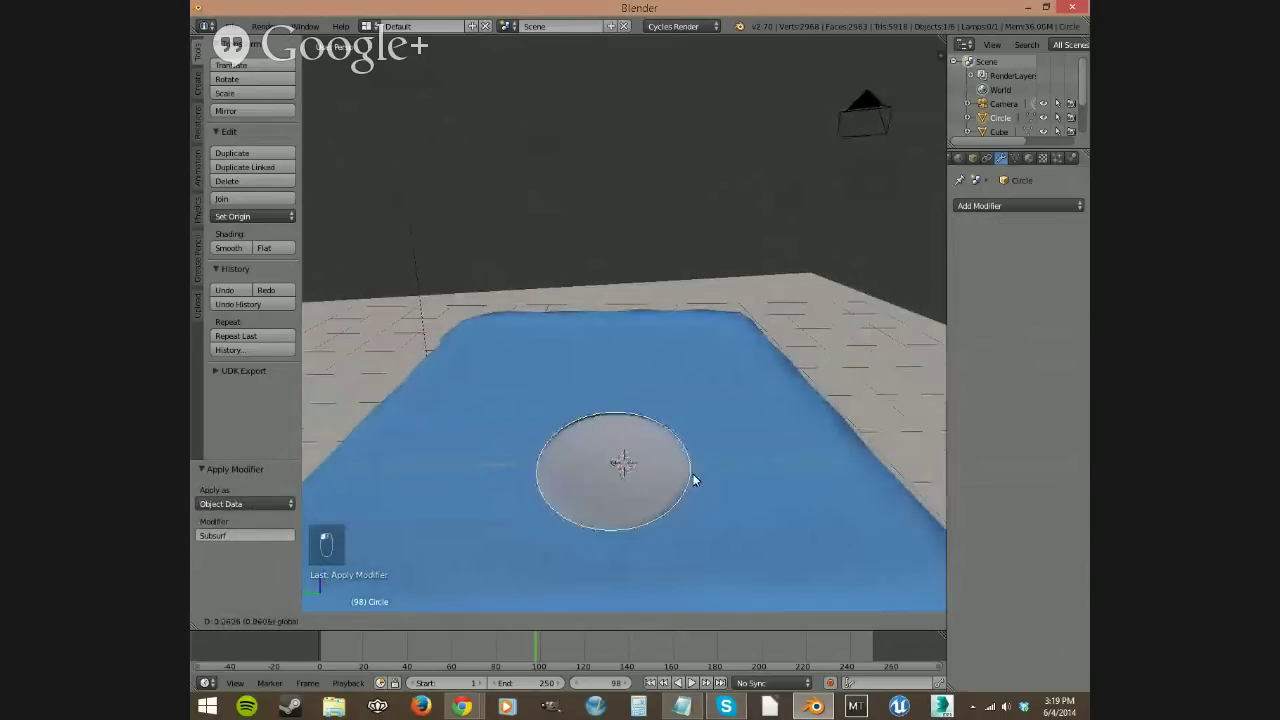
left_click(850, 507)
middle_click_drag(850, 507, 767, 471)
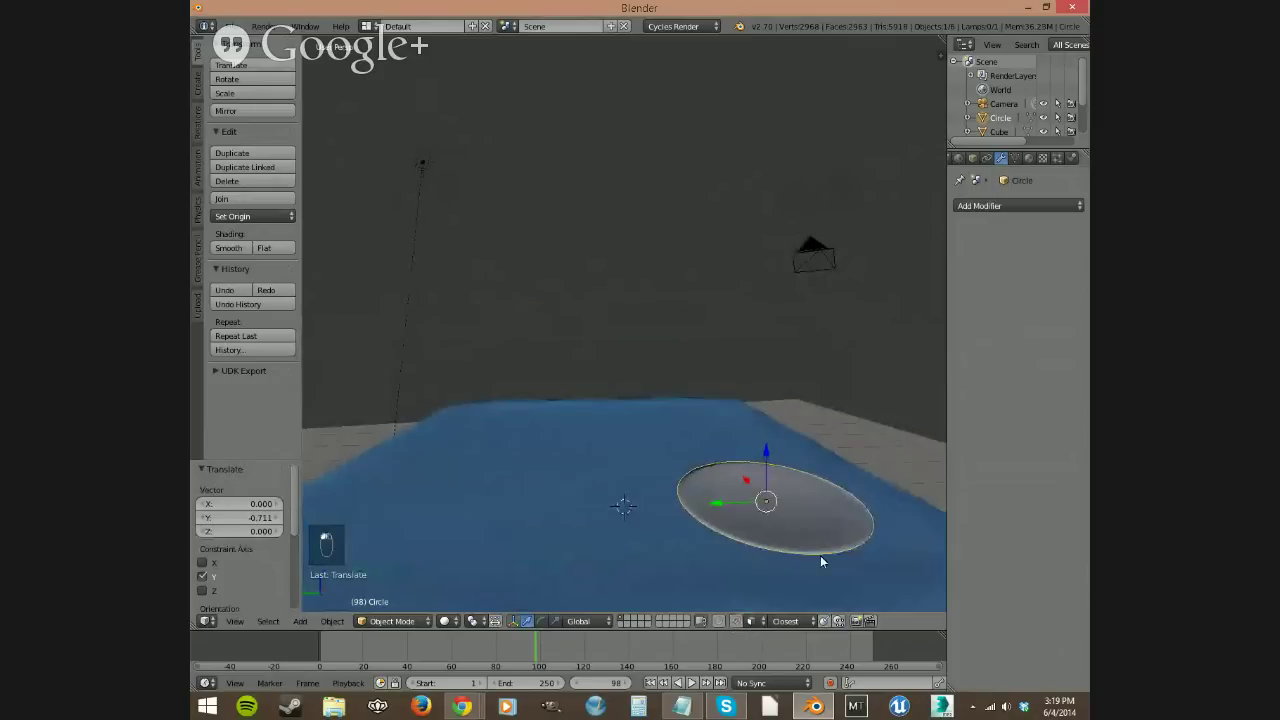
middle_click_drag(820, 560, 758, 543)
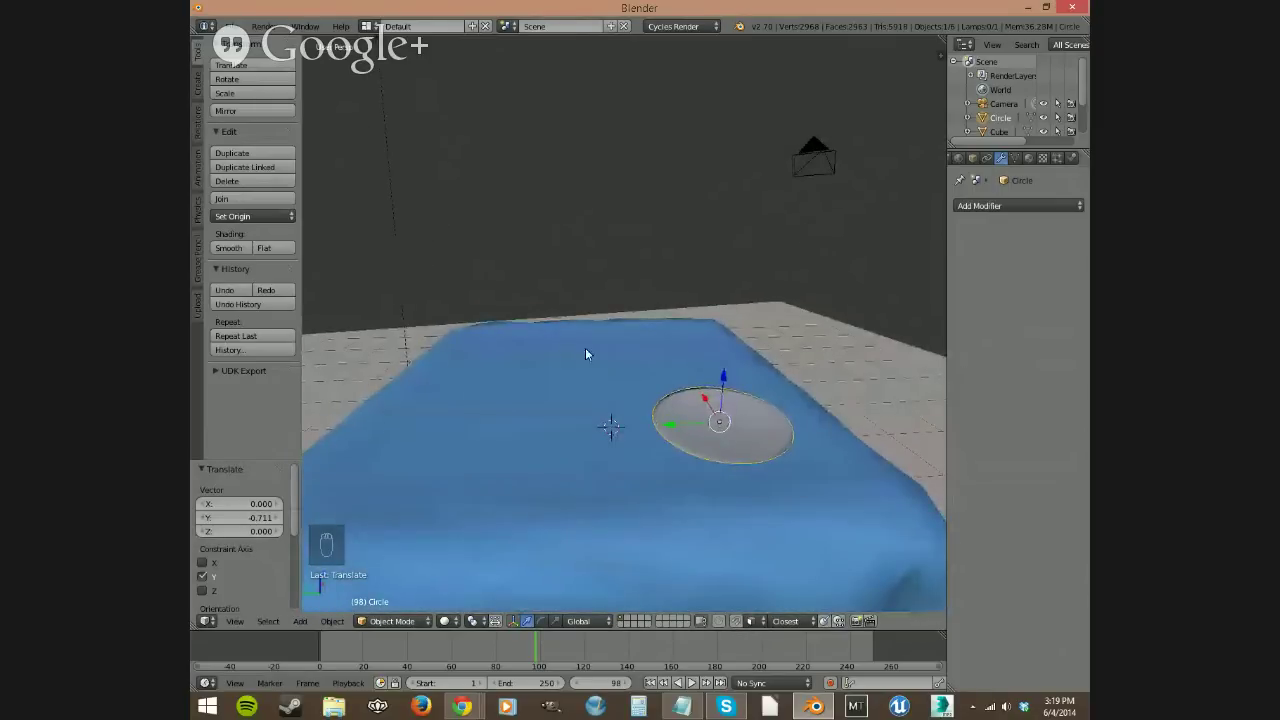
Step: Add a plane mesh in front view and raise it about 0.807 along Z above the plate
key("KP_1")
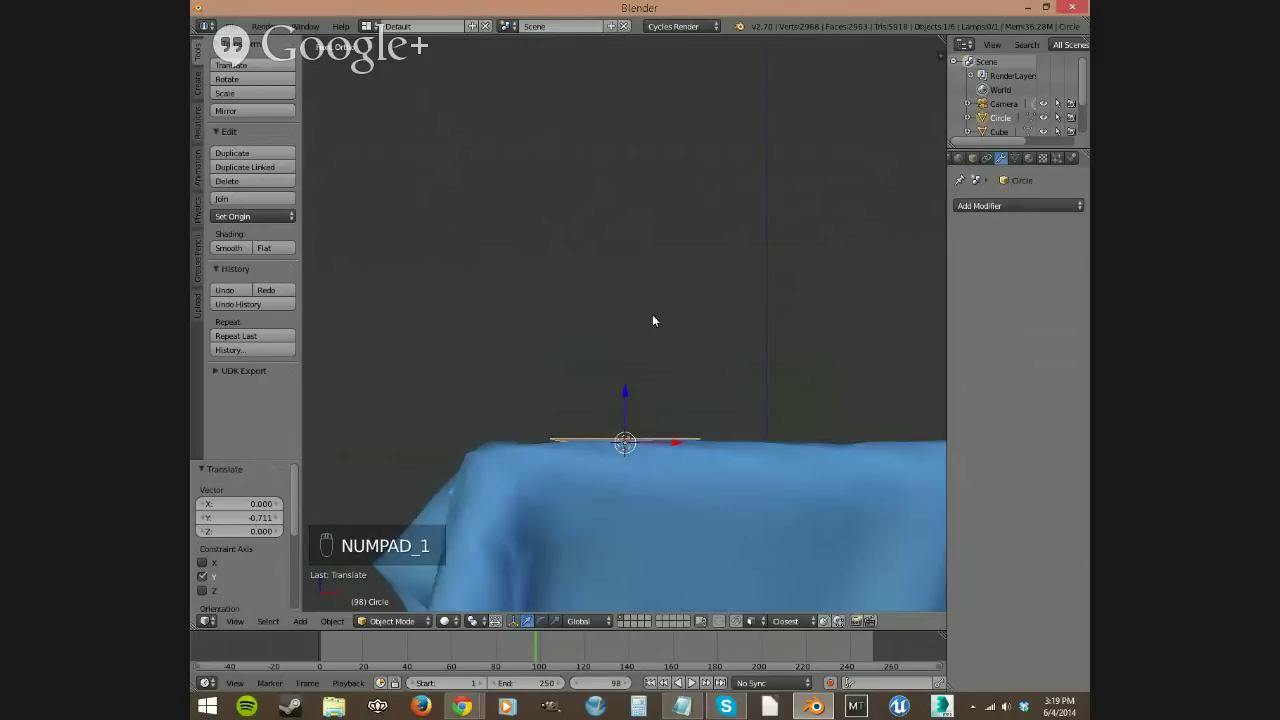
key("shift+a")
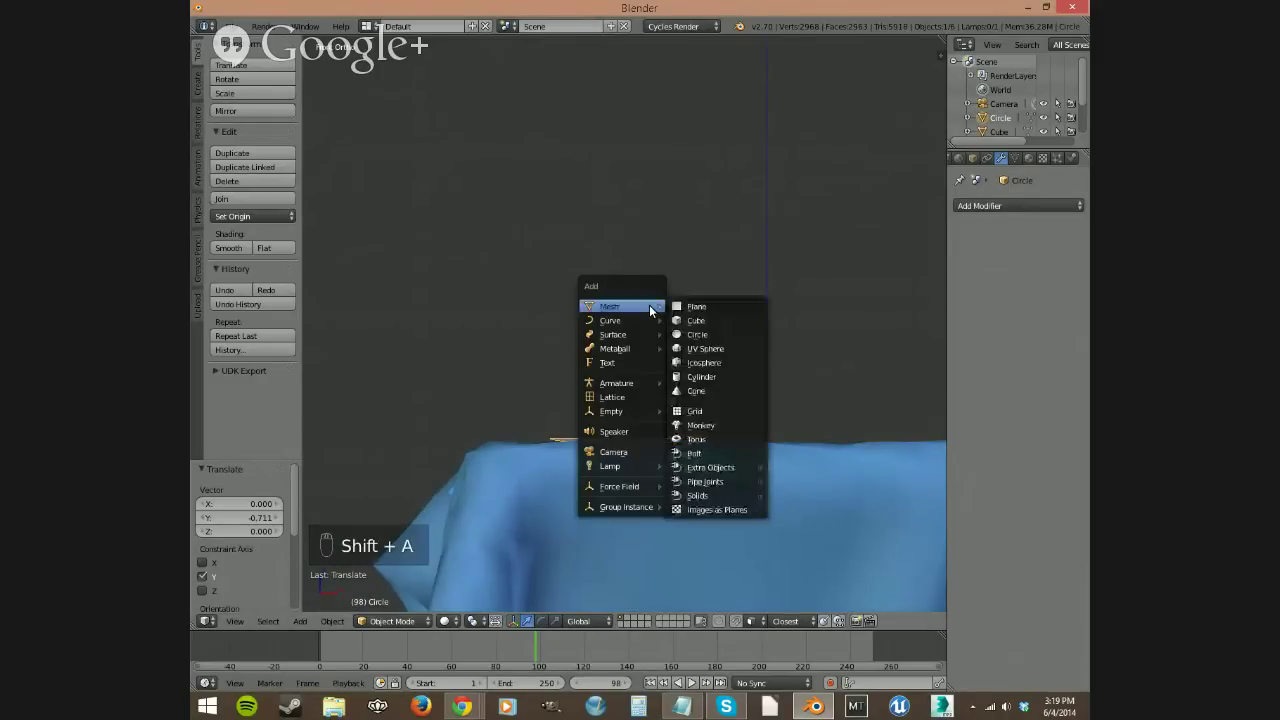
left_click(690, 305)
left_click_drag(620, 416, 660, 282)
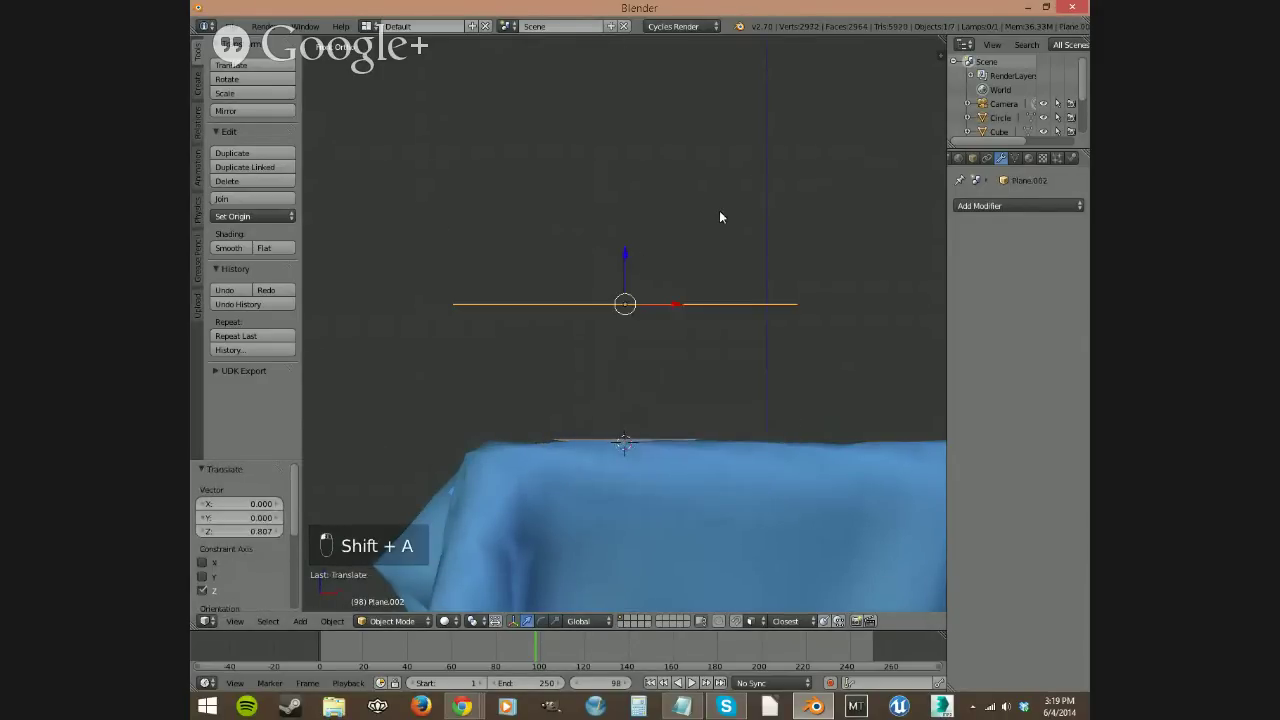
Step: Delete all vertices of the new plane in Edit Mode, leaving an empty mesh object
key("Tab")
key("Delete")
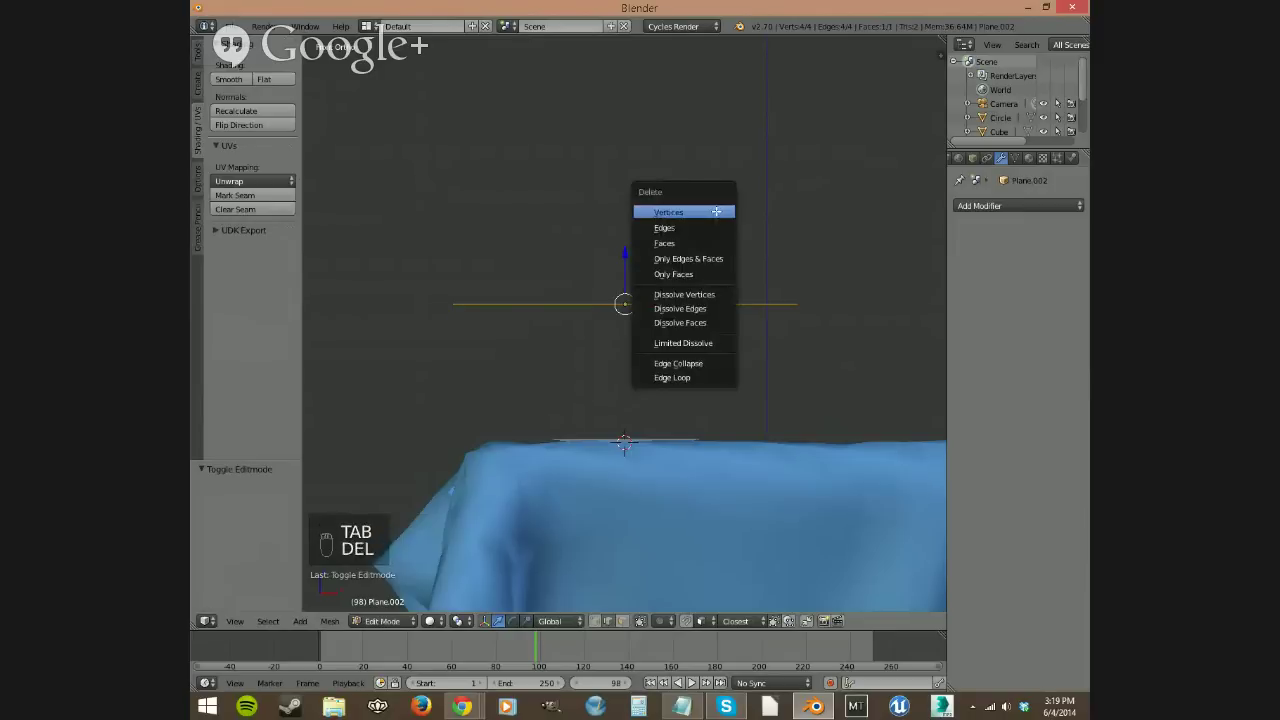
left_click(716, 211)
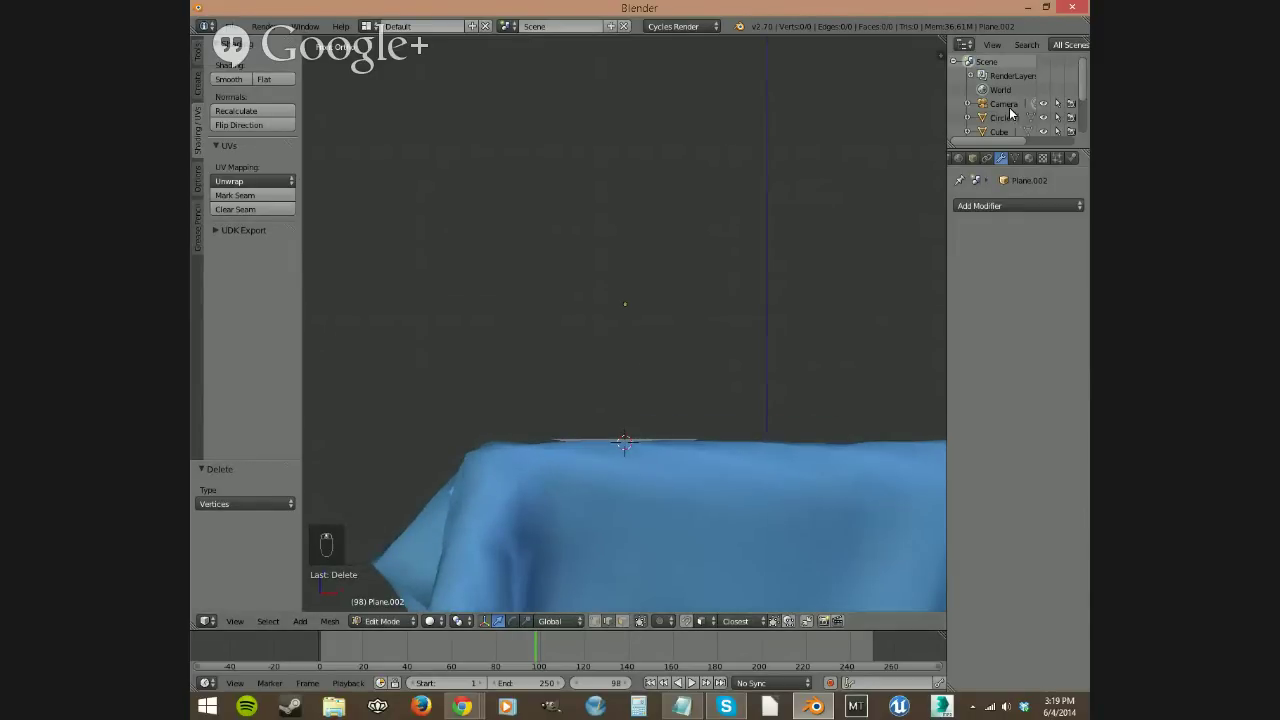
scroll(1003, 120, "down", 4)
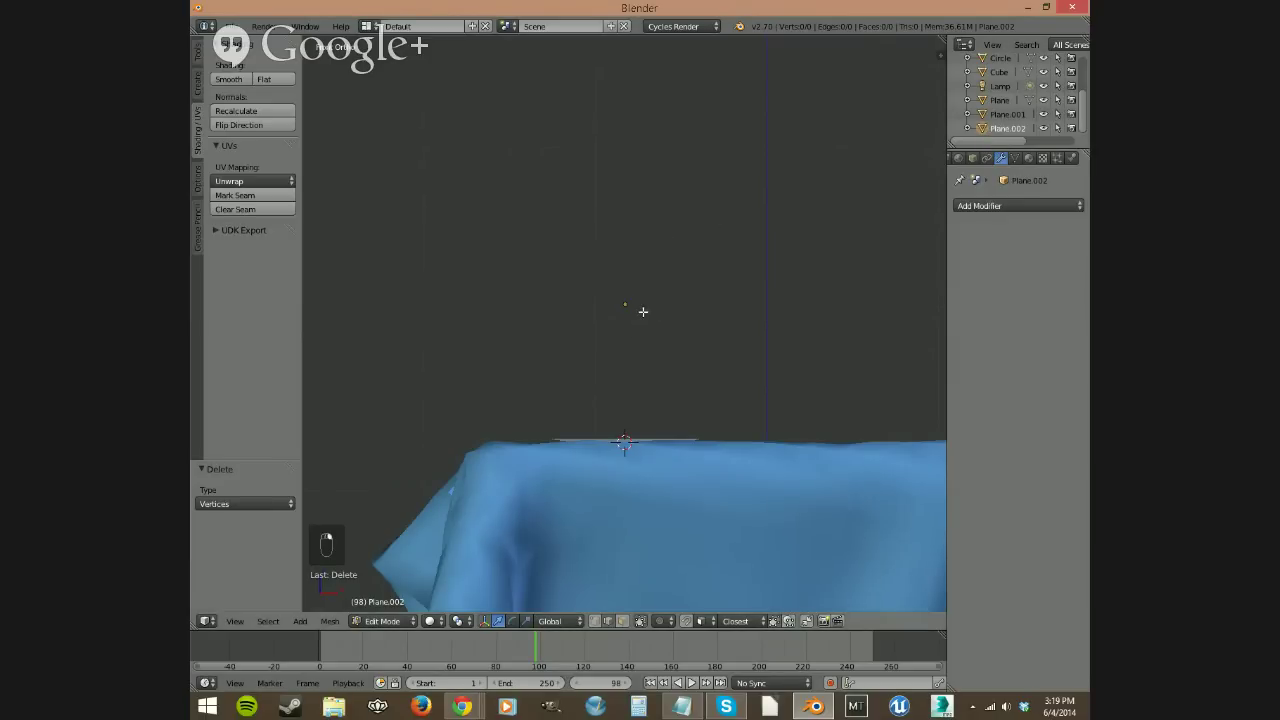
key("Tab")
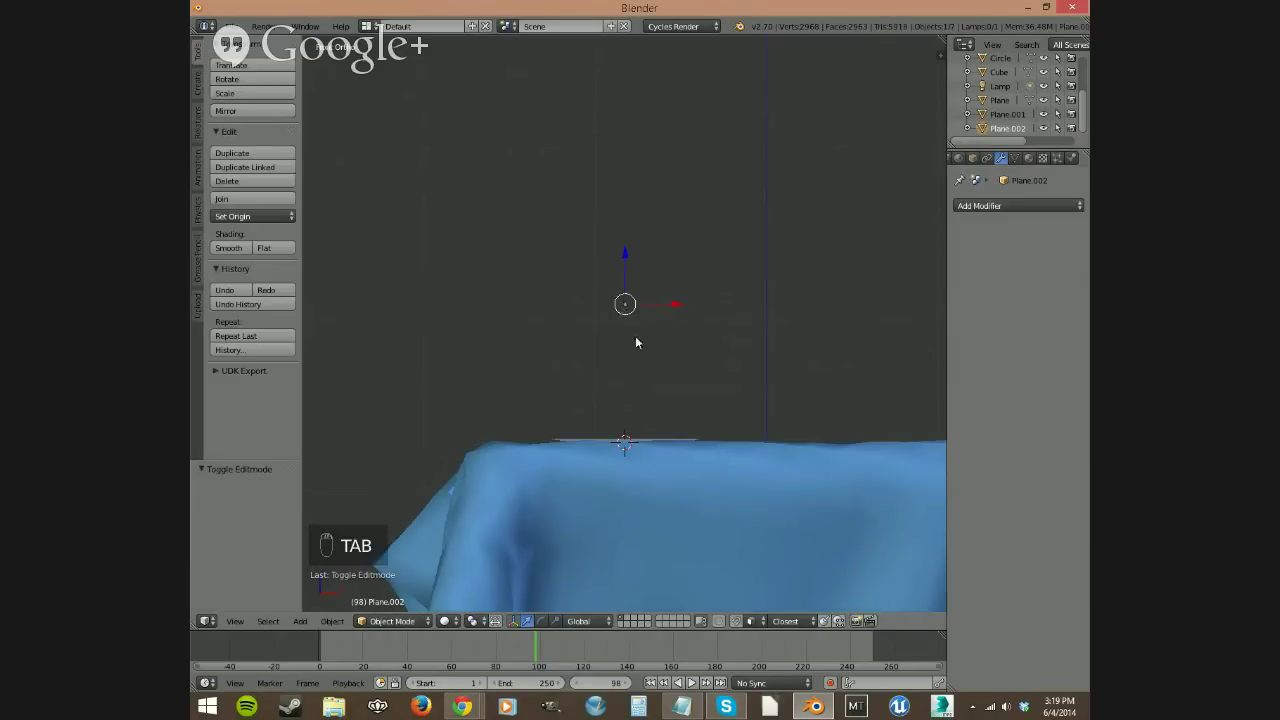
left_click_drag(681, 304, 742, 309)
right_click(742, 309)
key("Tab")
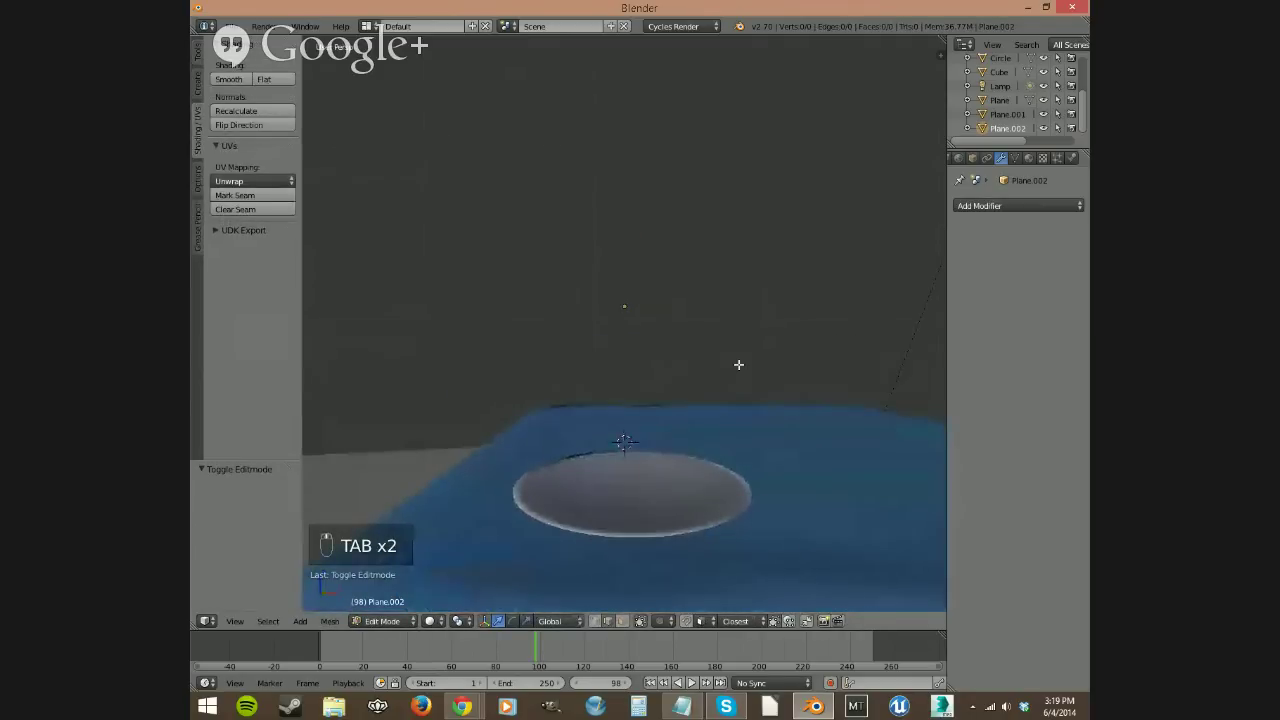
Step: Hide the transform manipulator and, in front view, draw a vertex outline of a glass's flat foot and vertical stem above the table
key("KP_1")
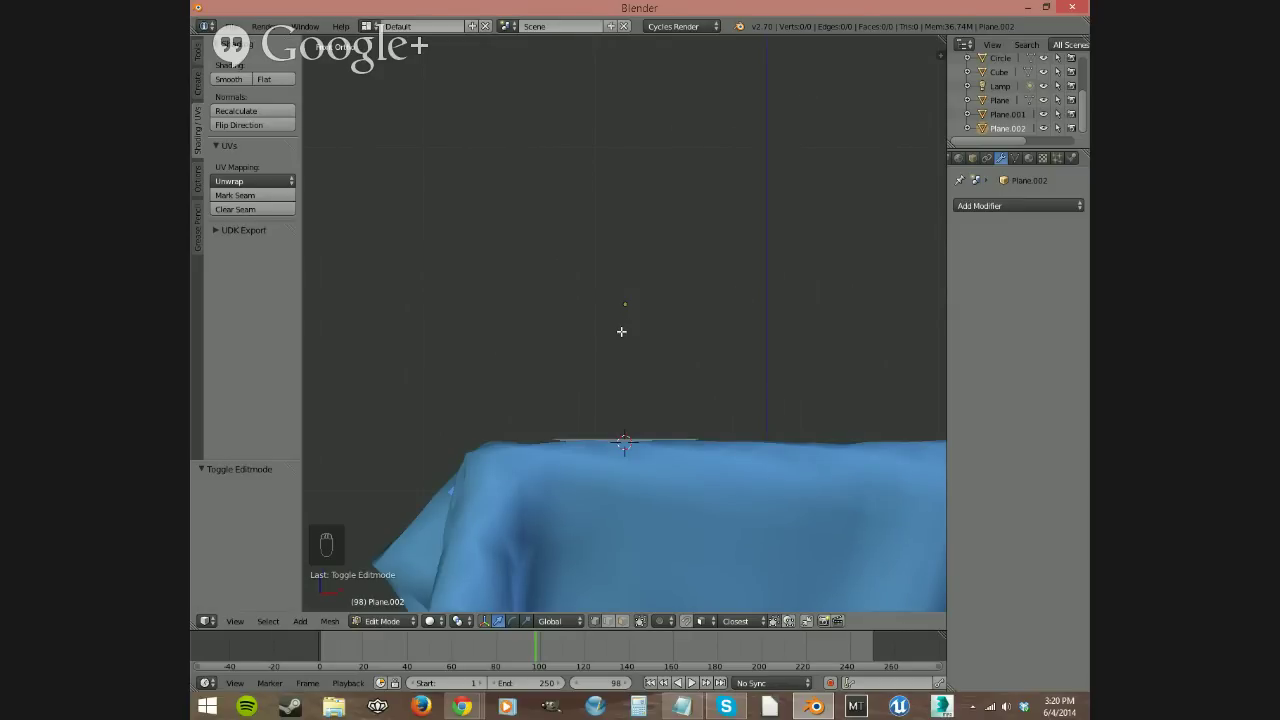
left_click(484, 621)
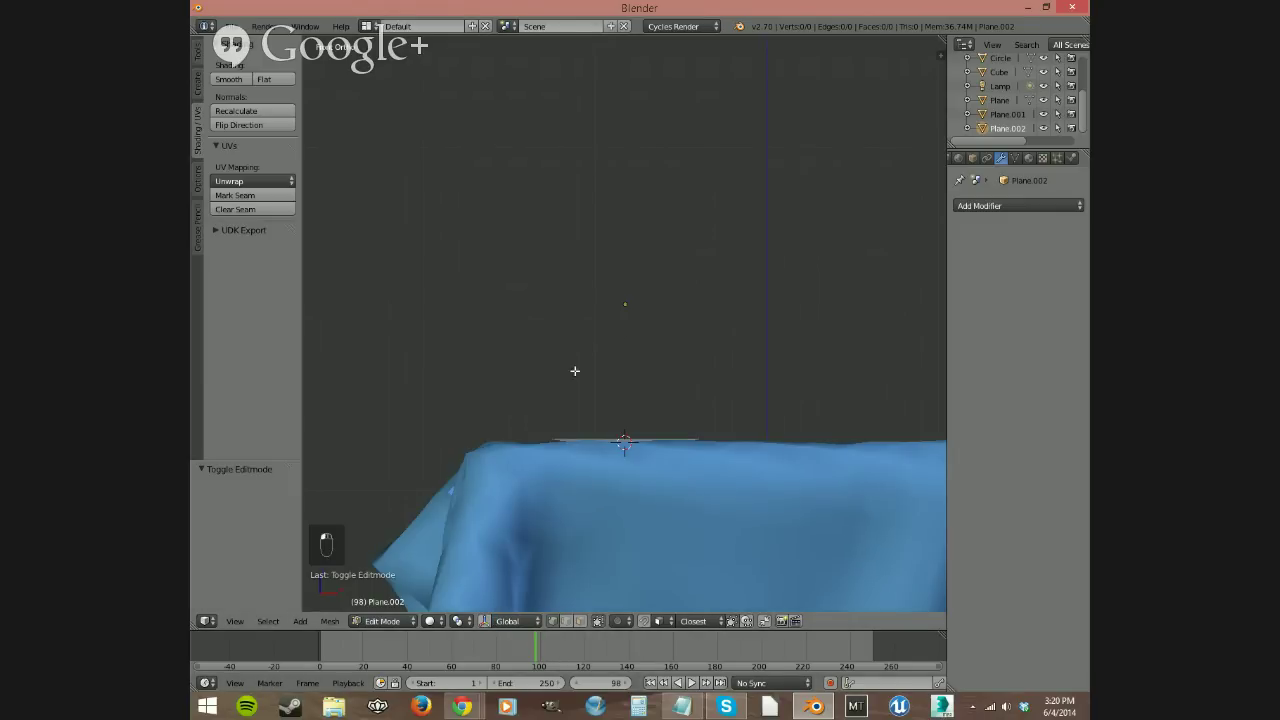
right_click(624, 335, "ctrl")
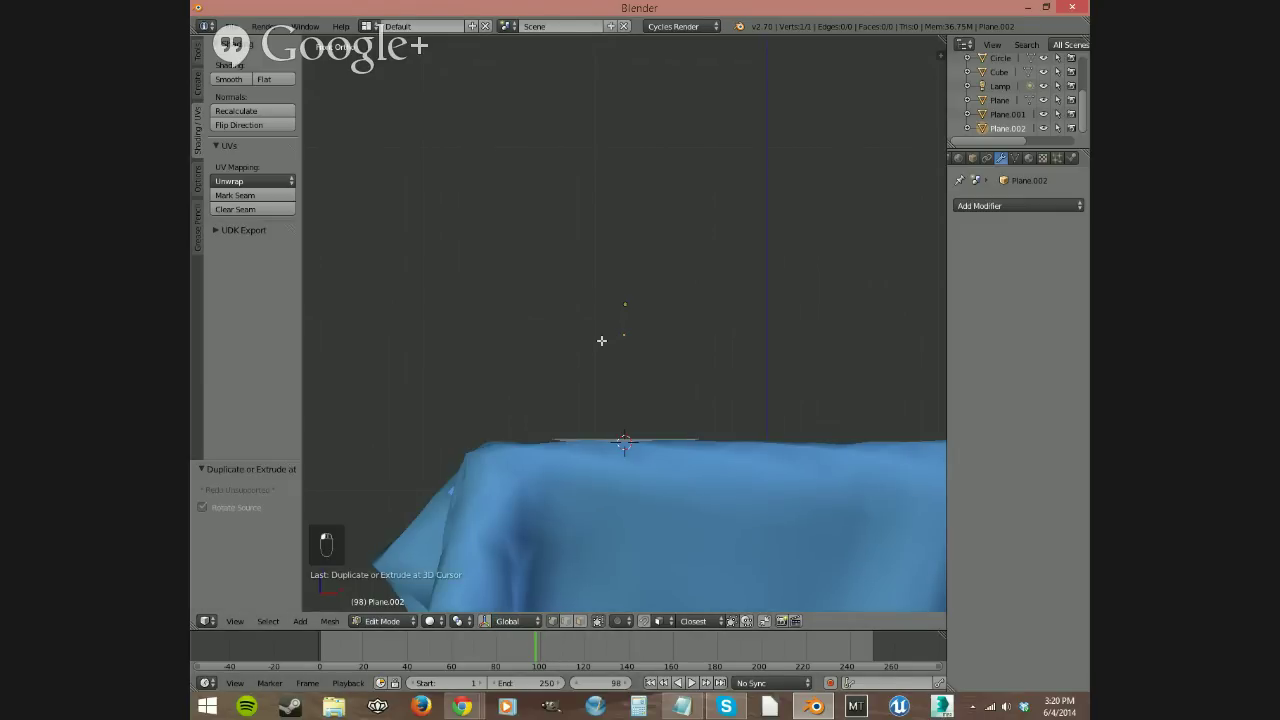
right_click(548, 343, "ctrl")
right_click(546, 338, "ctrl")
right_click(617, 231, "ctrl")
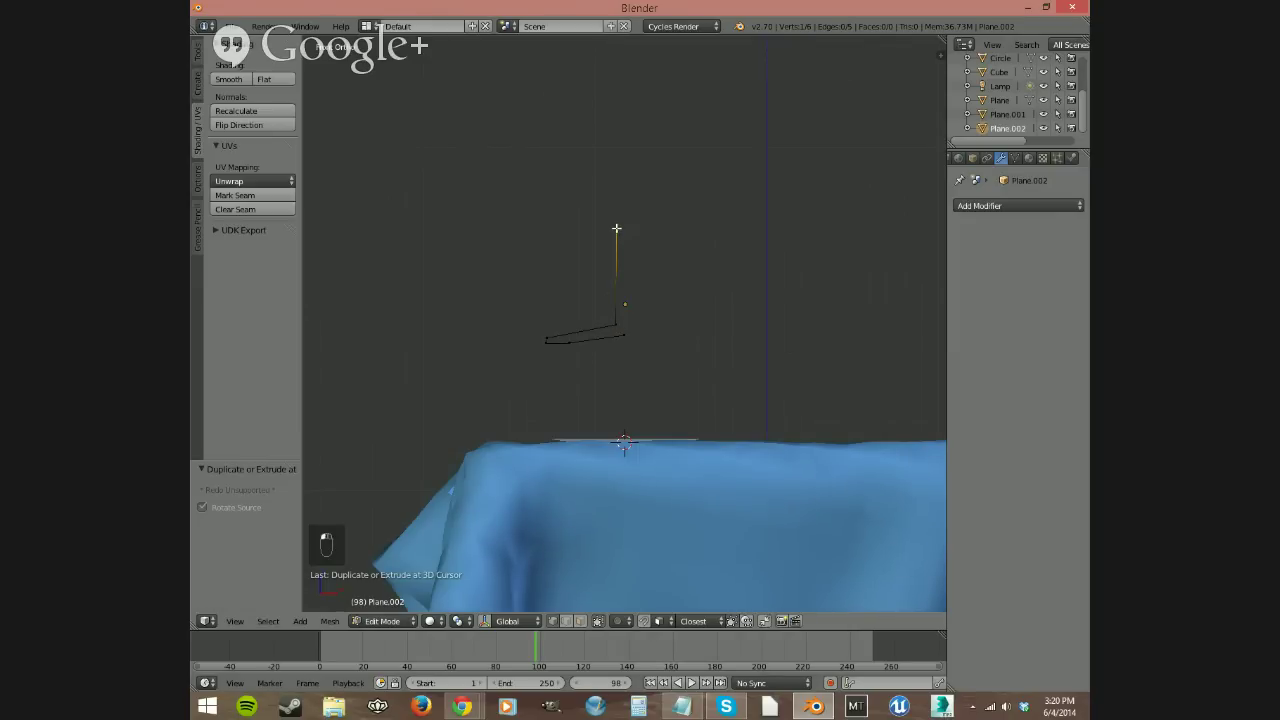
Step: Extend the outline from the stem's top into the curved half-profile of the bowl, and delete the surplus end vertex
right_click(563, 226, "ctrl")
right_click(537, 200, "ctrl")
right_click(532, 166, "ctrl")
right_click(544, 128, "ctrl")
right_click(558, 104, "ctrl")
key("Delete")
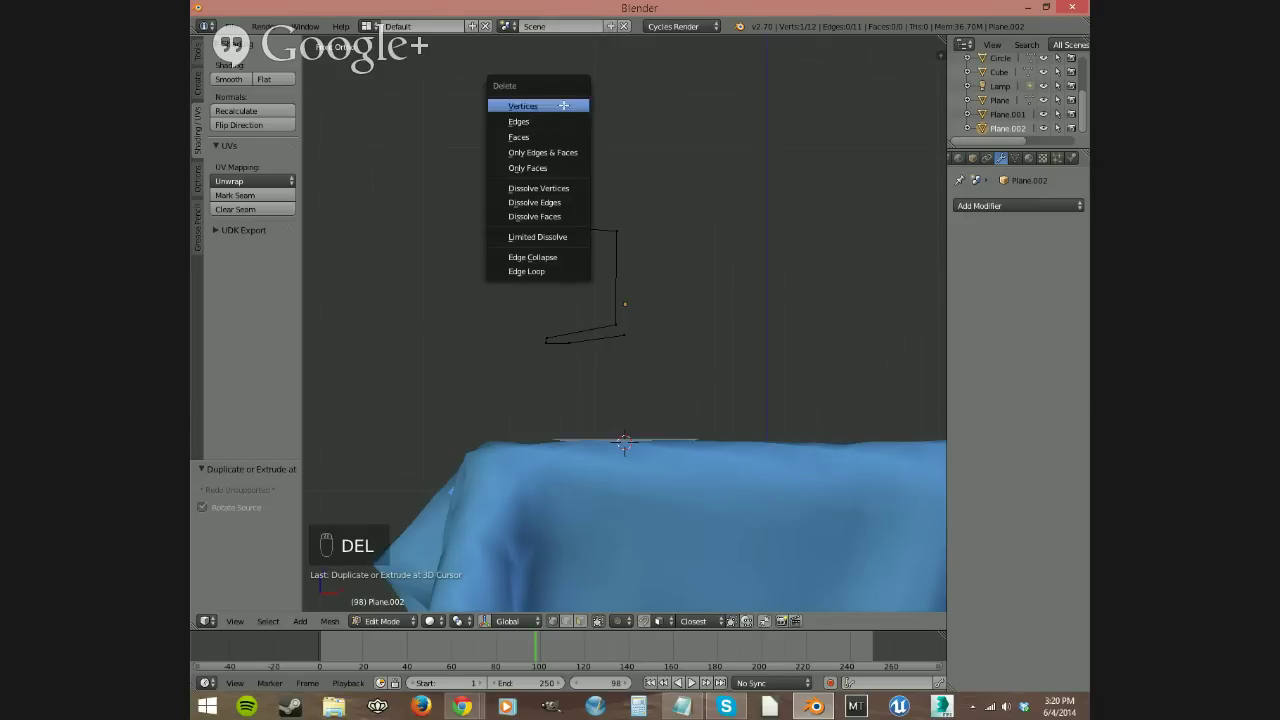
left_click(566, 109)
Step: Delete the three vertices forming the underside of the glass's foot, keeping only its upper edge
right_click(569, 344)
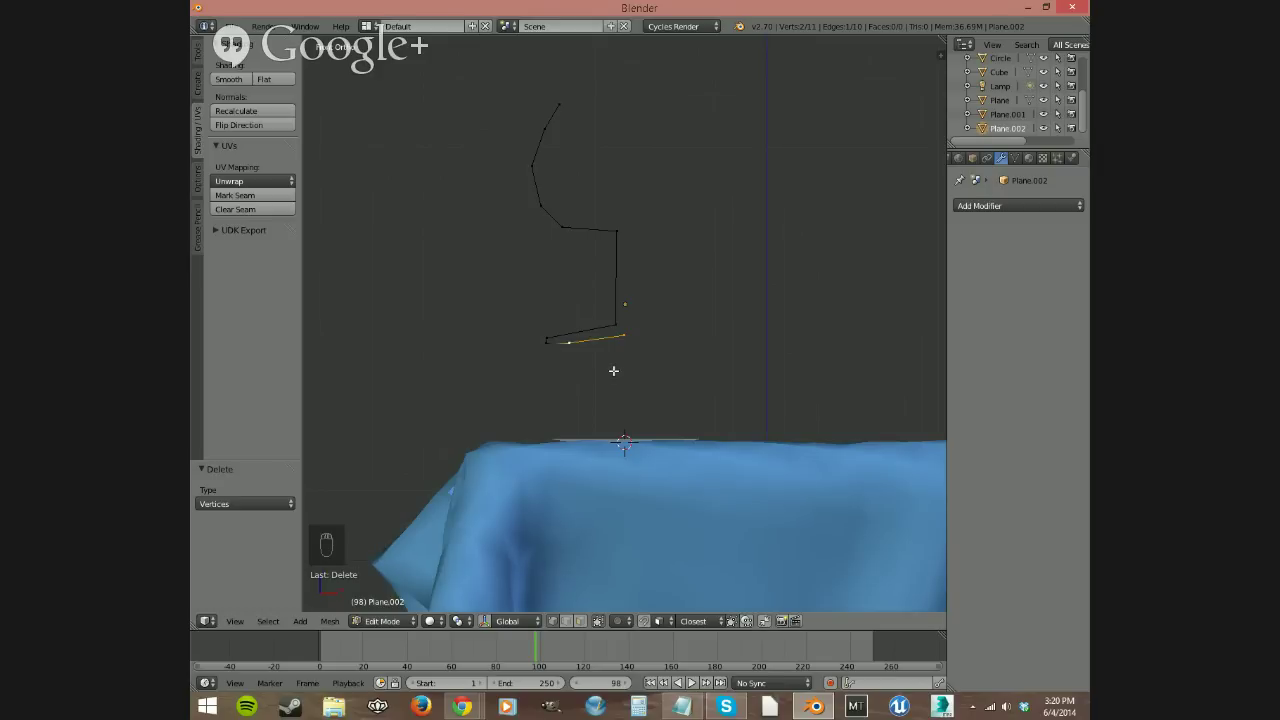
key("Delete")
left_click(604, 372)
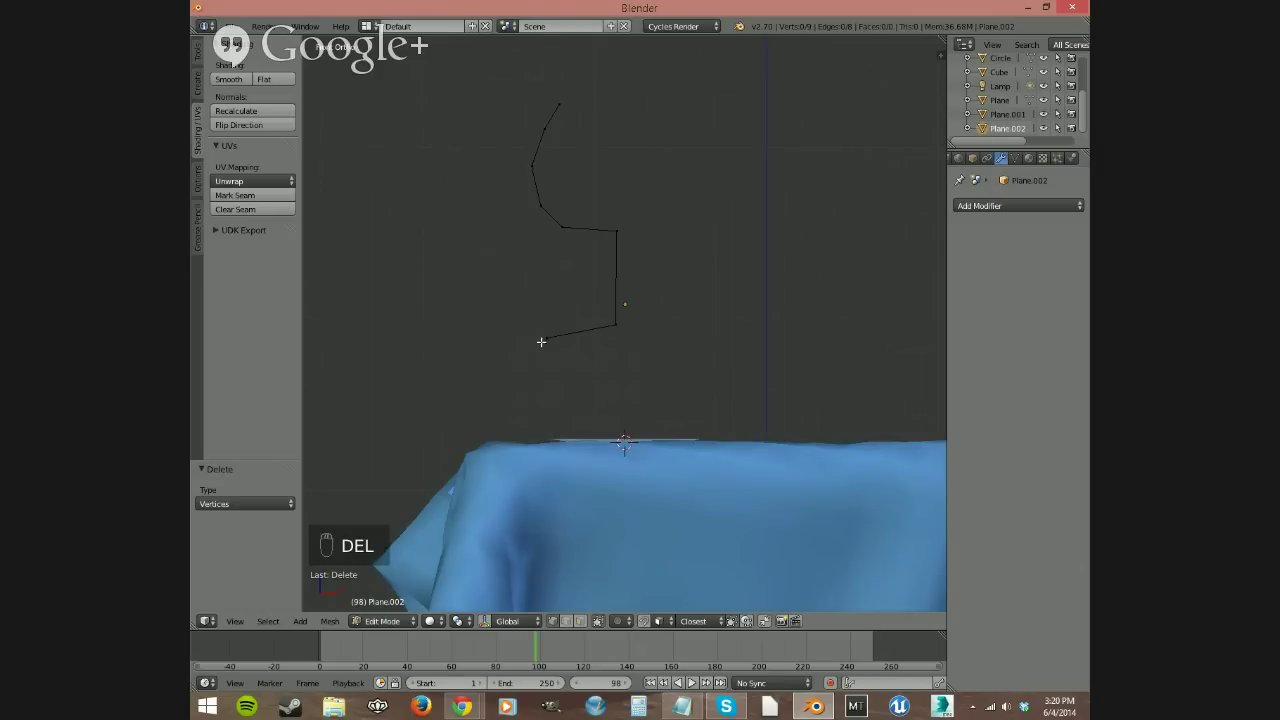
key("Delete")
left_click(622, 334)
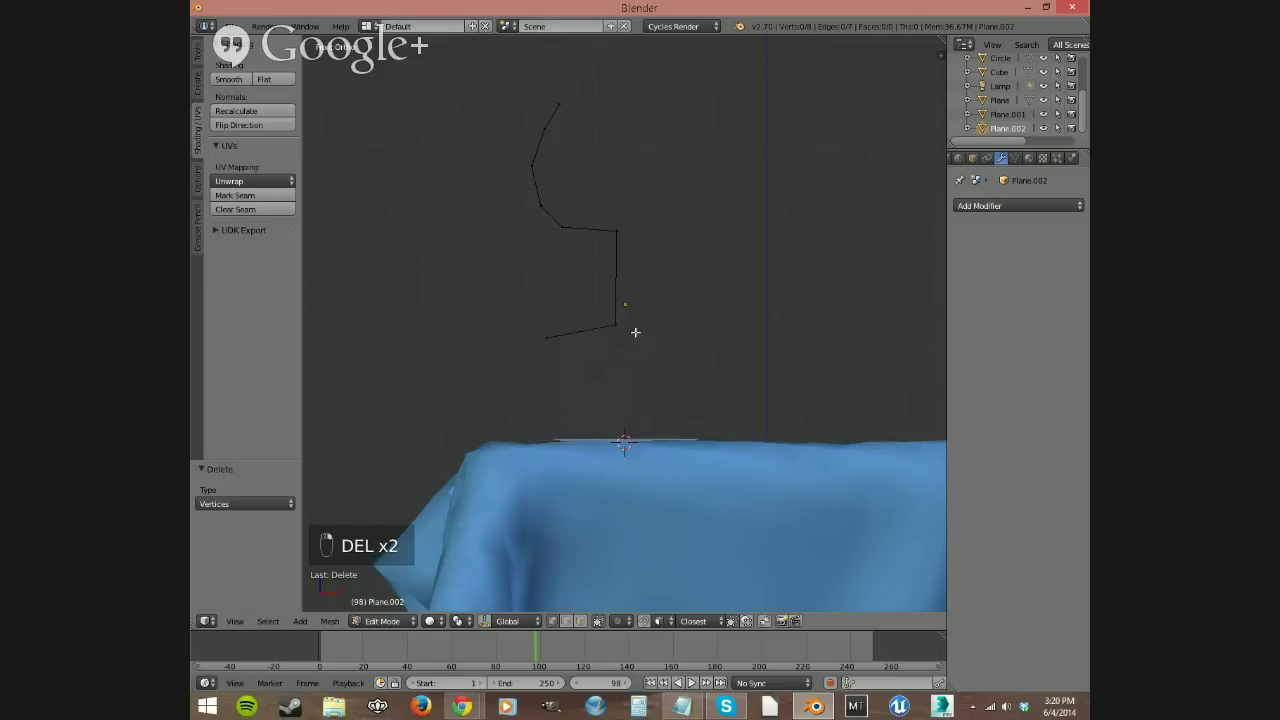
Step: Snap the 3D cursor to the vertex where the stem meets the foot, and clear the selection
right_click(619, 325)
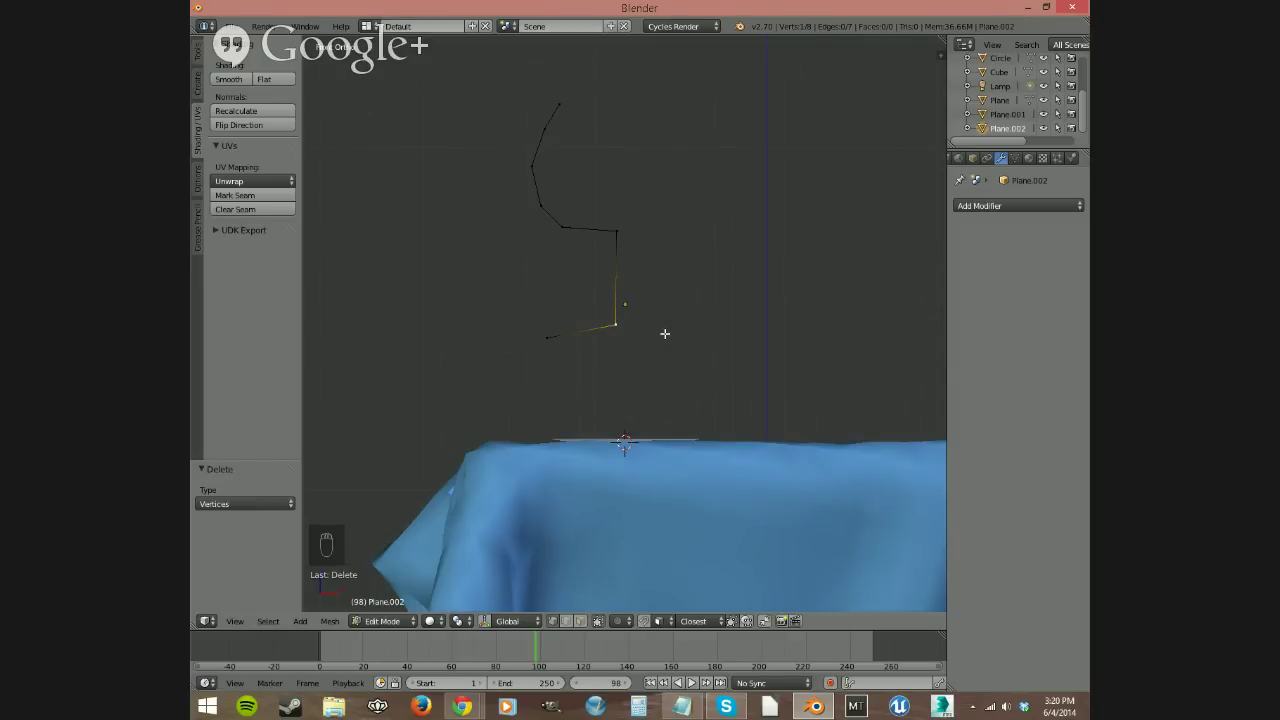
key("shift+s")
left_click(664, 334)
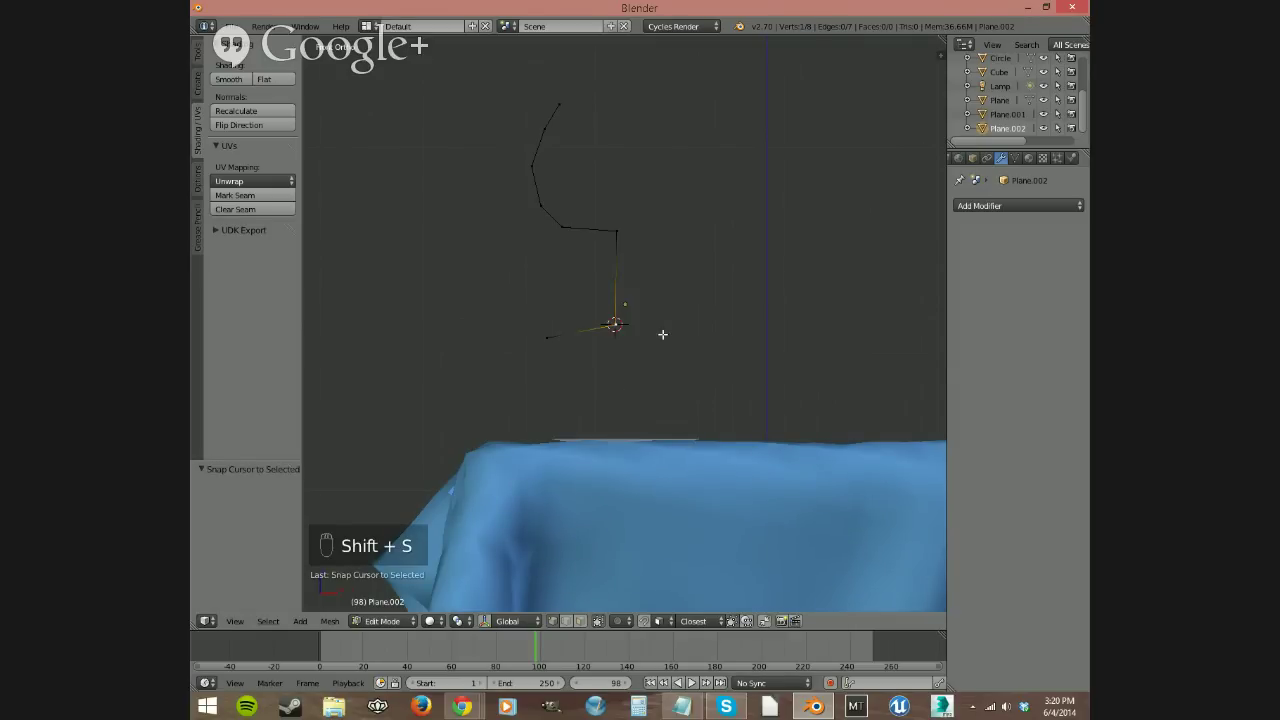
key("a")
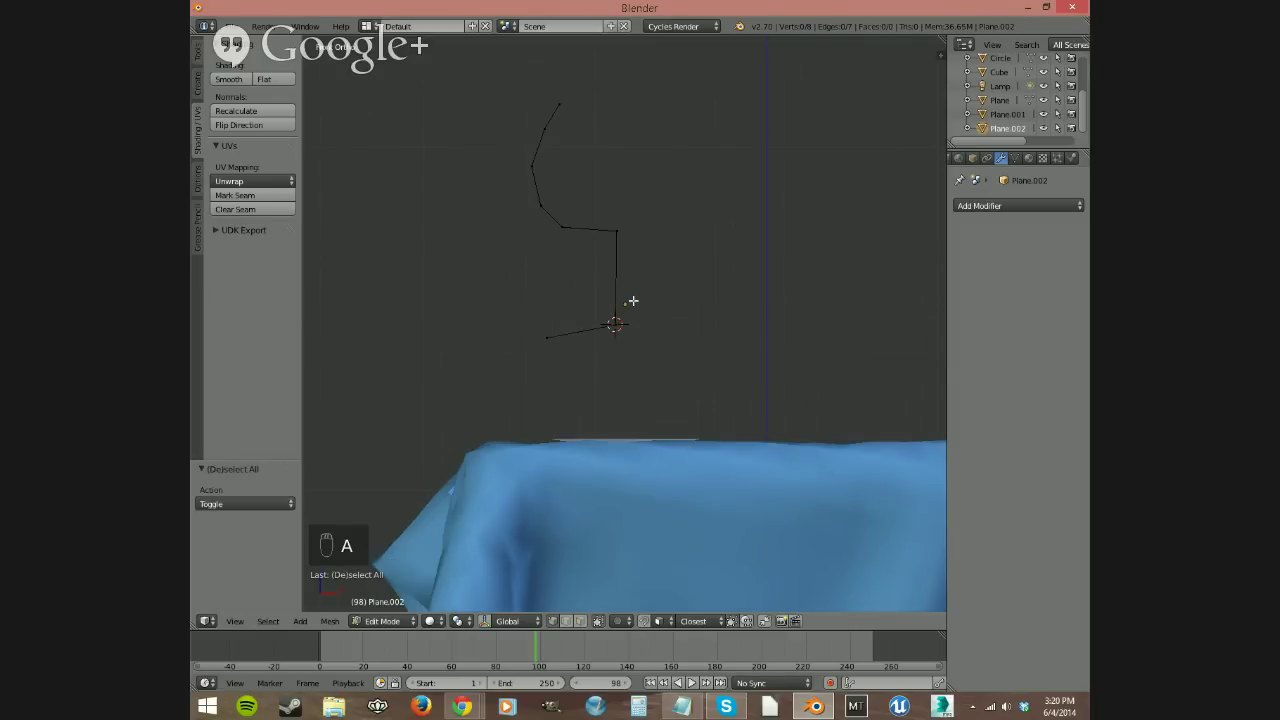
Step: Select the entire glass outline and spin it a full 360° around the 3D cursor
key("a")
key("a")
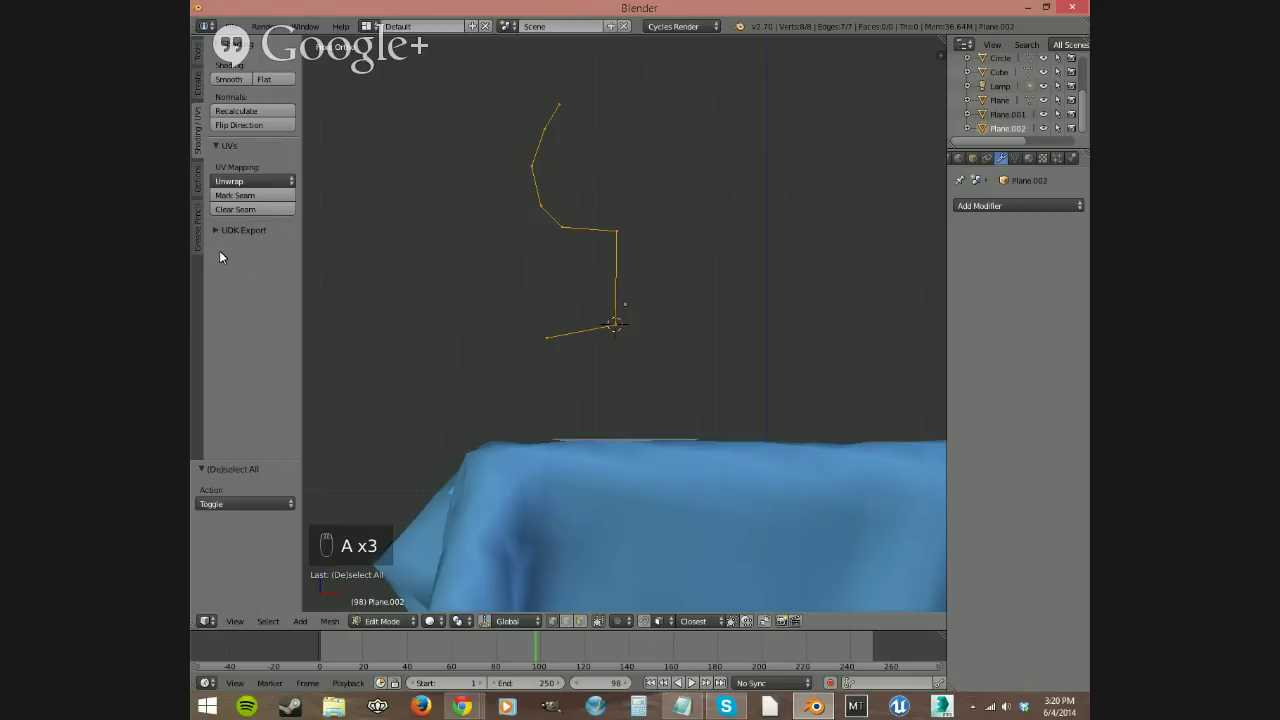
left_click(197, 55)
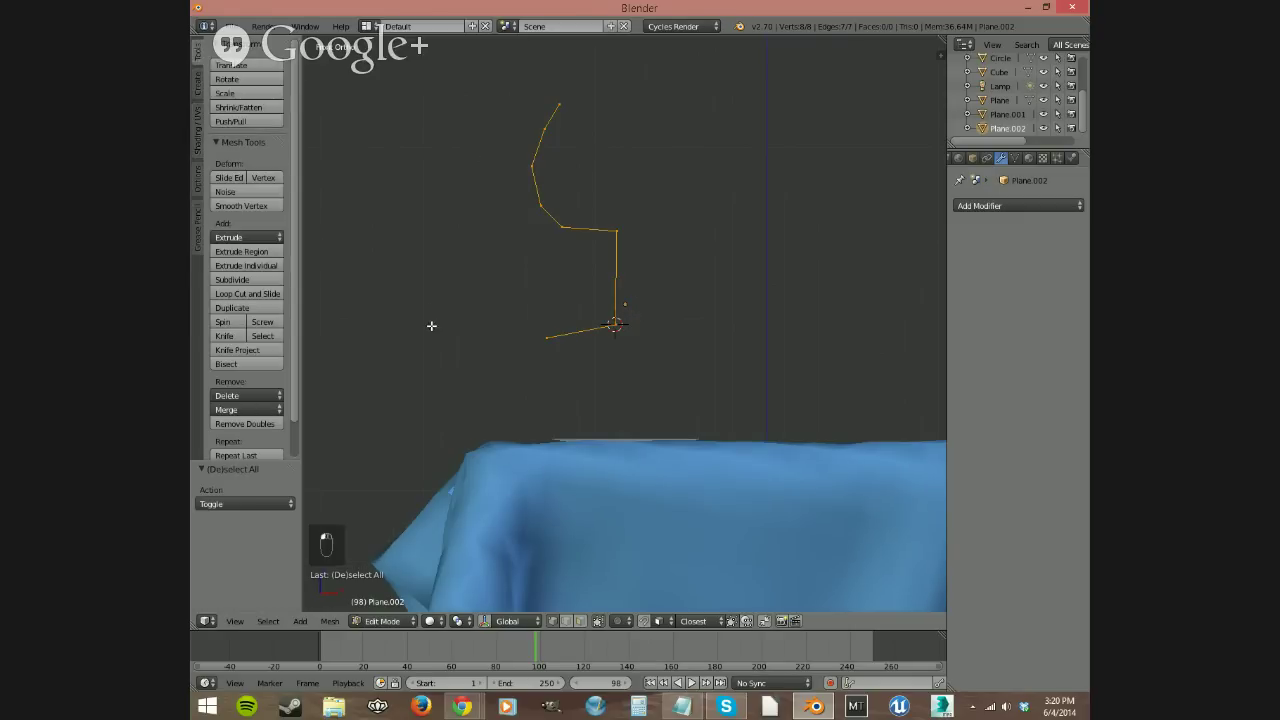
left_click(224, 321)
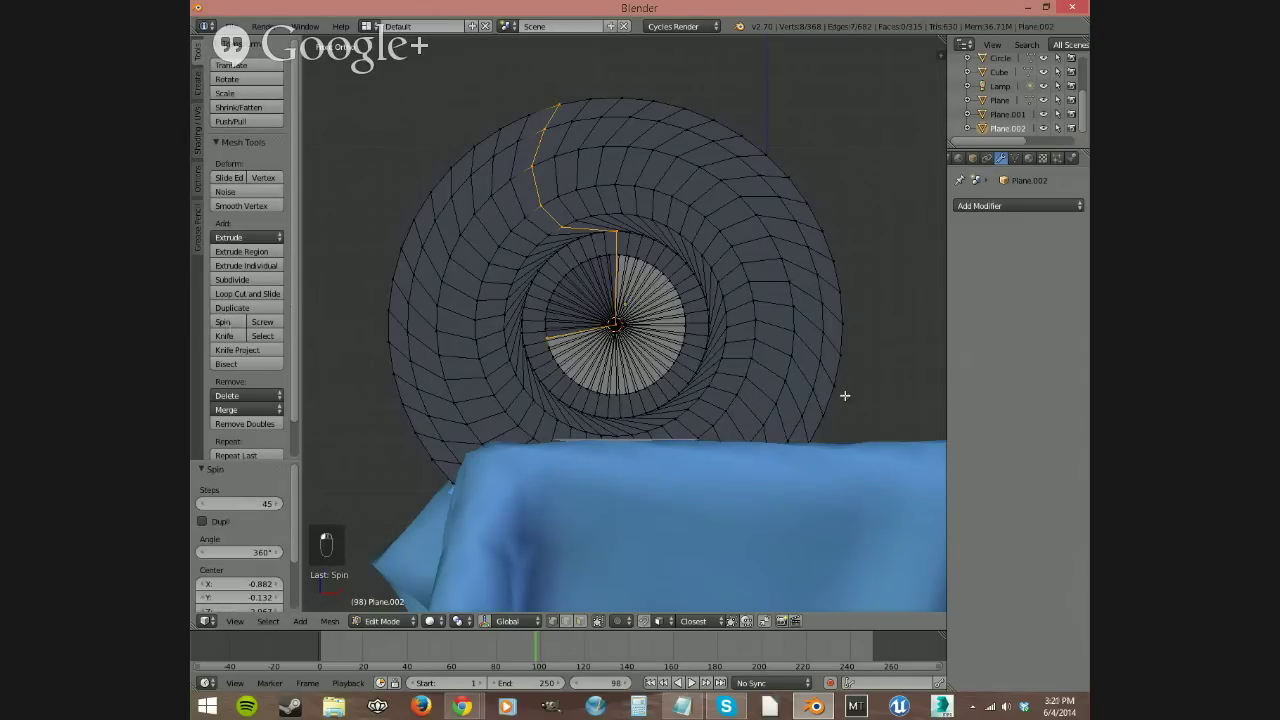
Step: Set the spin axis to X 0, Y 0 and Z 1 so the outline revolves vertically
scroll(245, 540, "down", 3)
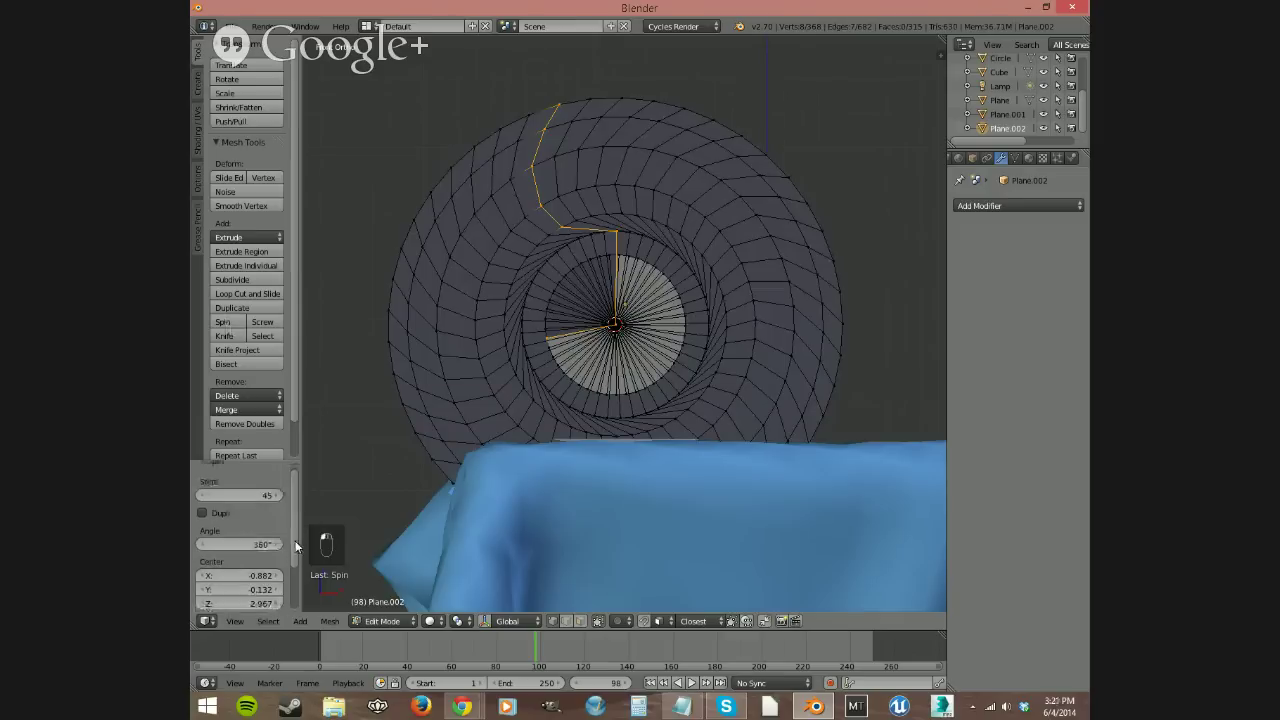
left_click(261, 572)
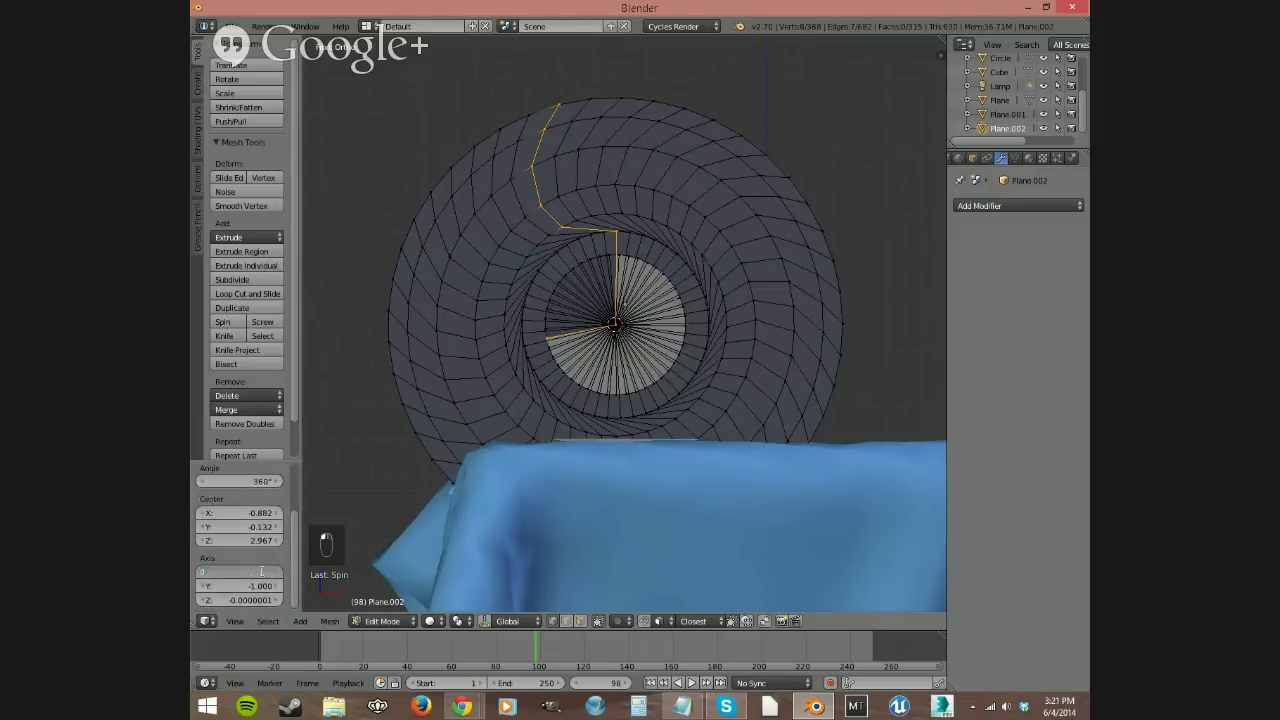
key("Tab")
type("0")
key("Tab")
type("1")
key("Return")
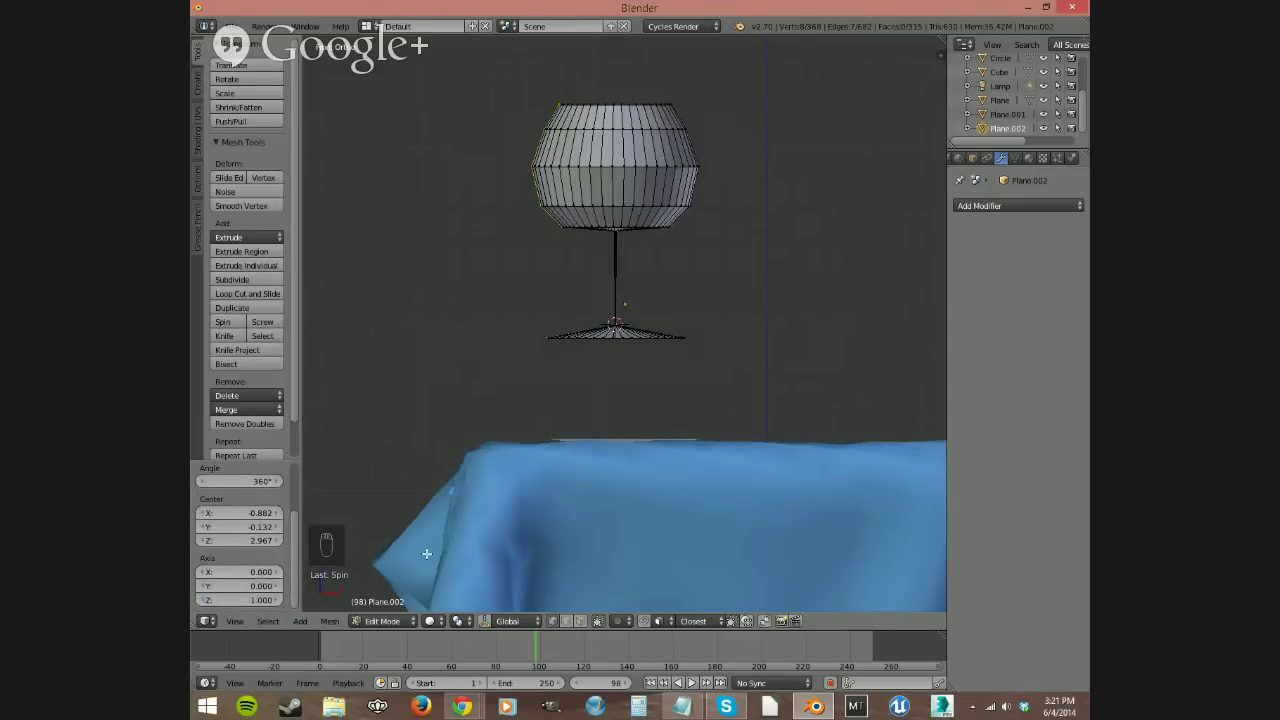
Step: Lower the spin's resolution to 22 steps, keeping the angle at 360°
scroll(294, 482, "up", 2)
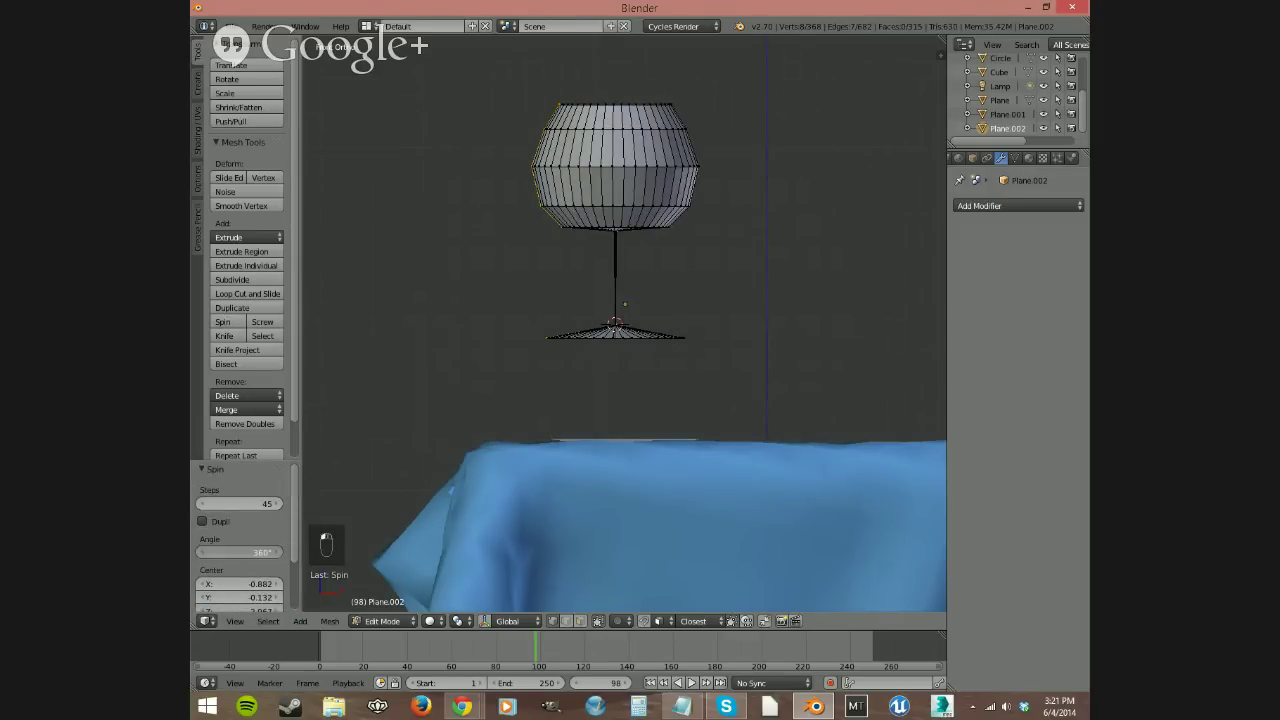
mouse_move(250, 552)
left_mouse_down()
mouse_move(210, 552)
mouse_move(250, 552)
left_mouse_up()
middle_click_drag(591, 369, 595, 470)
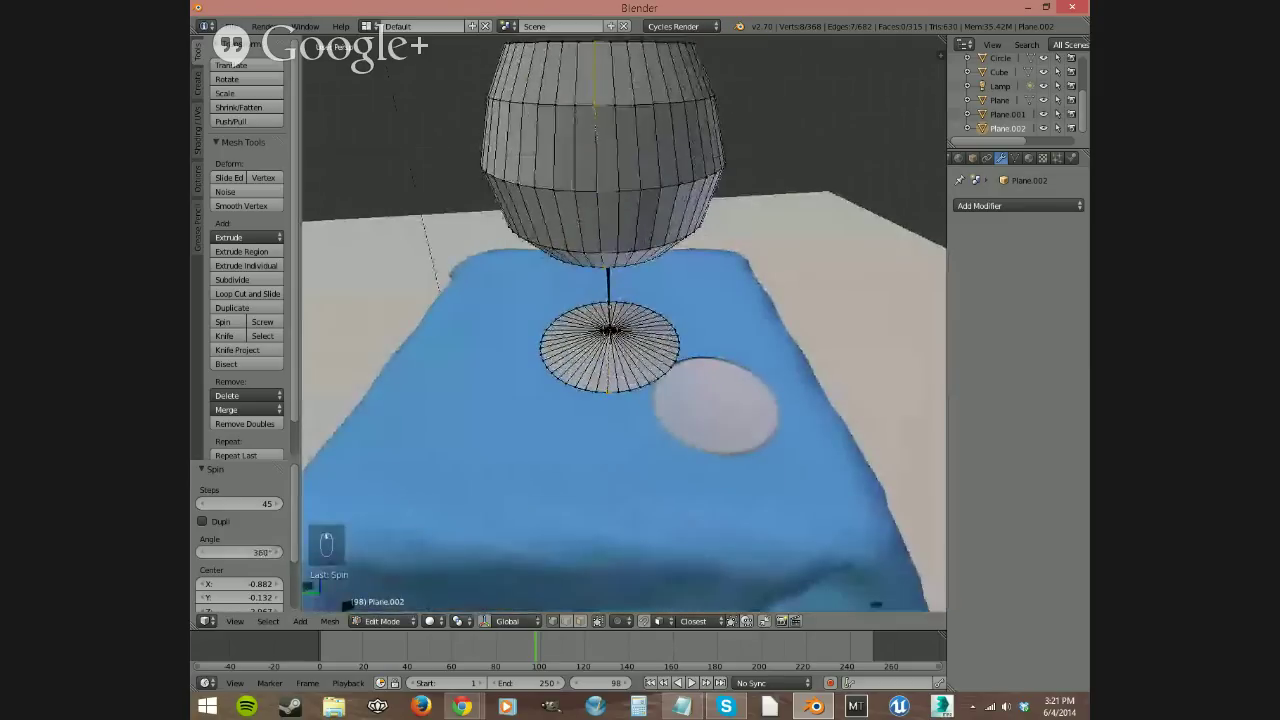
mouse_move(234, 549)
left_mouse_down()
mouse_move(214, 552)
mouse_move(238, 553)
left_mouse_up()
middle_click_drag(578, 382, 379, 430)
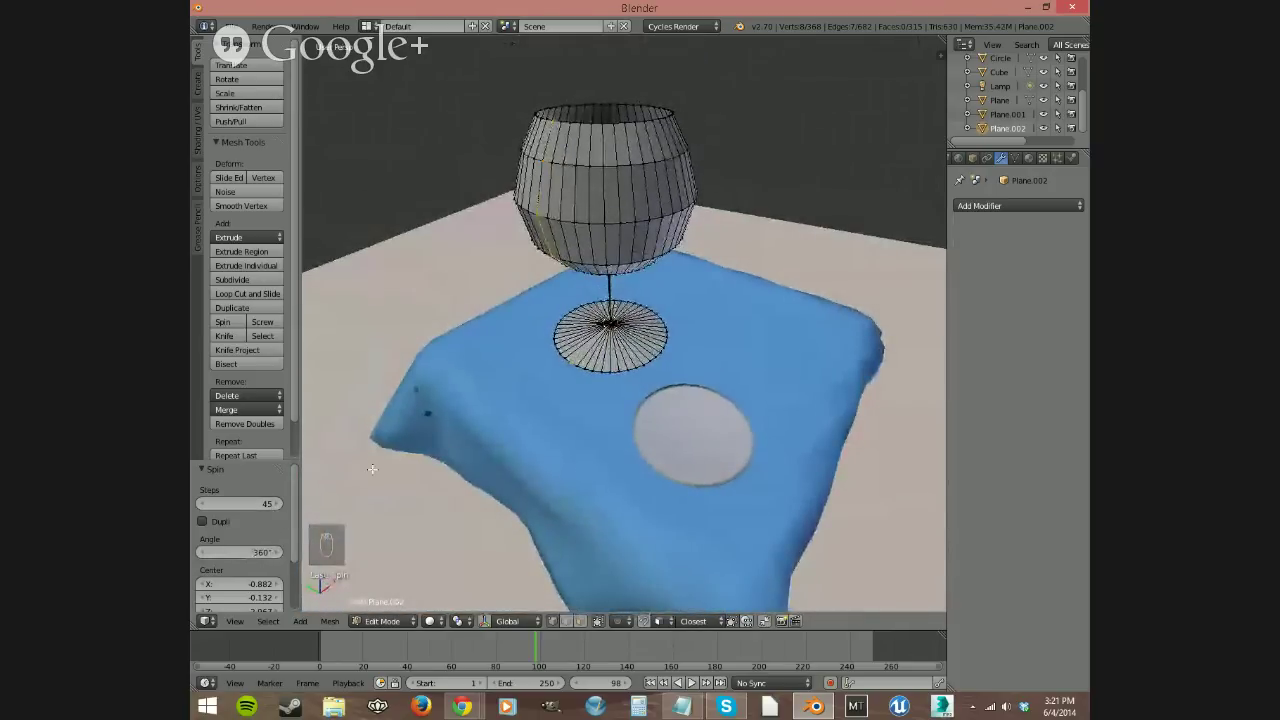
mouse_move(230, 505)
left_mouse_down()
mouse_move(205, 505)
mouse_move(226, 505)
left_mouse_up()
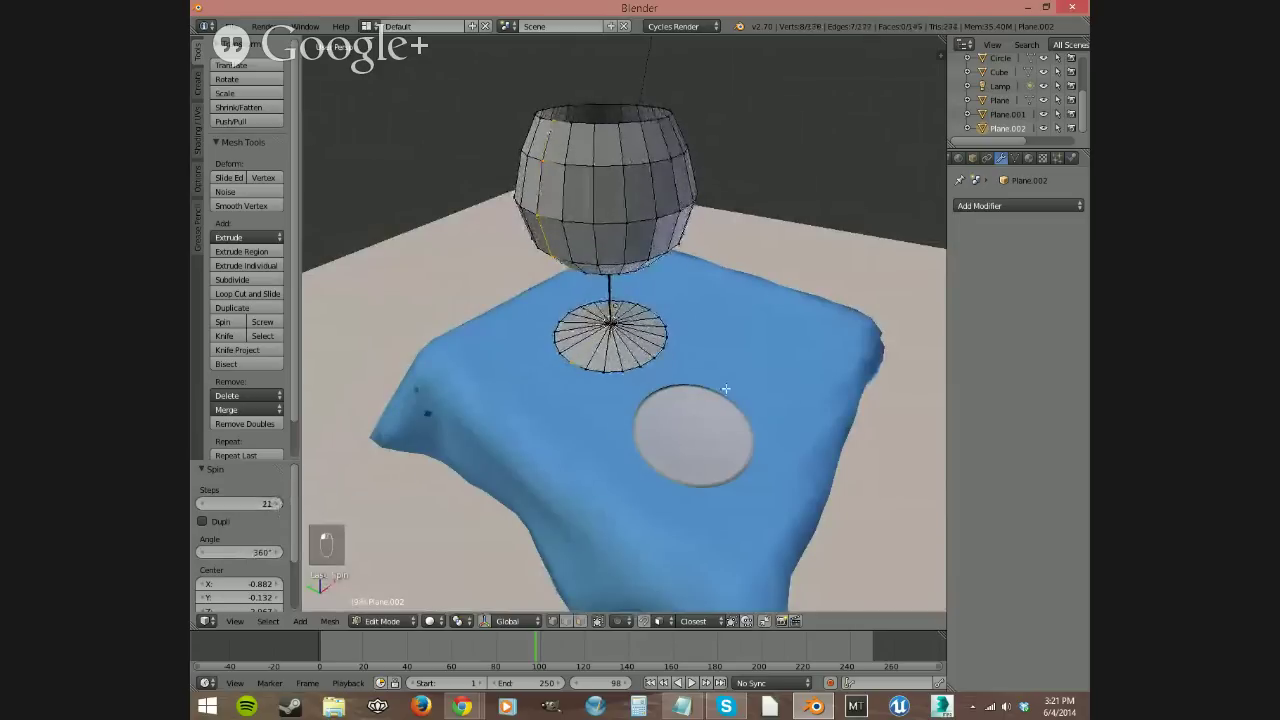
middle_click_drag(545, 452, 699, 381)
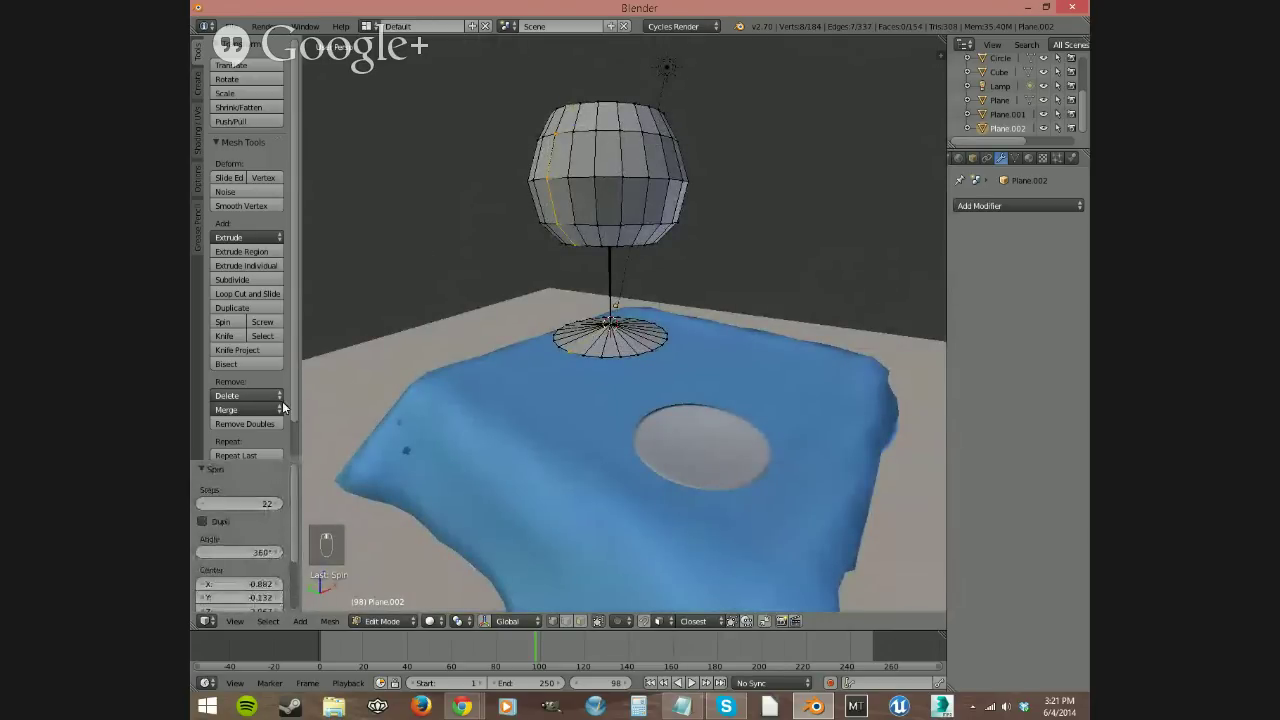
Step: Select the whole glass mesh and remove its duplicate vertices with a merge distance of 0.0001
left_click(240, 423)
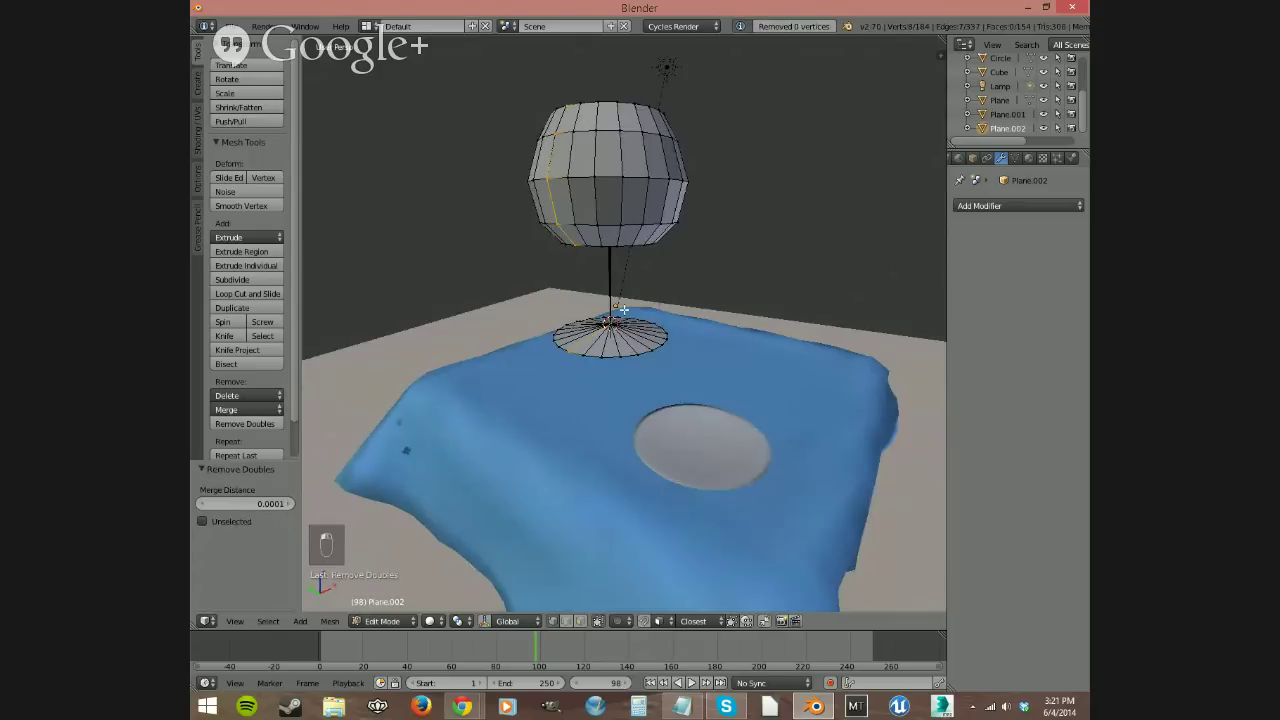
key("a")
key("a")
key("a")
left_click(246, 424)
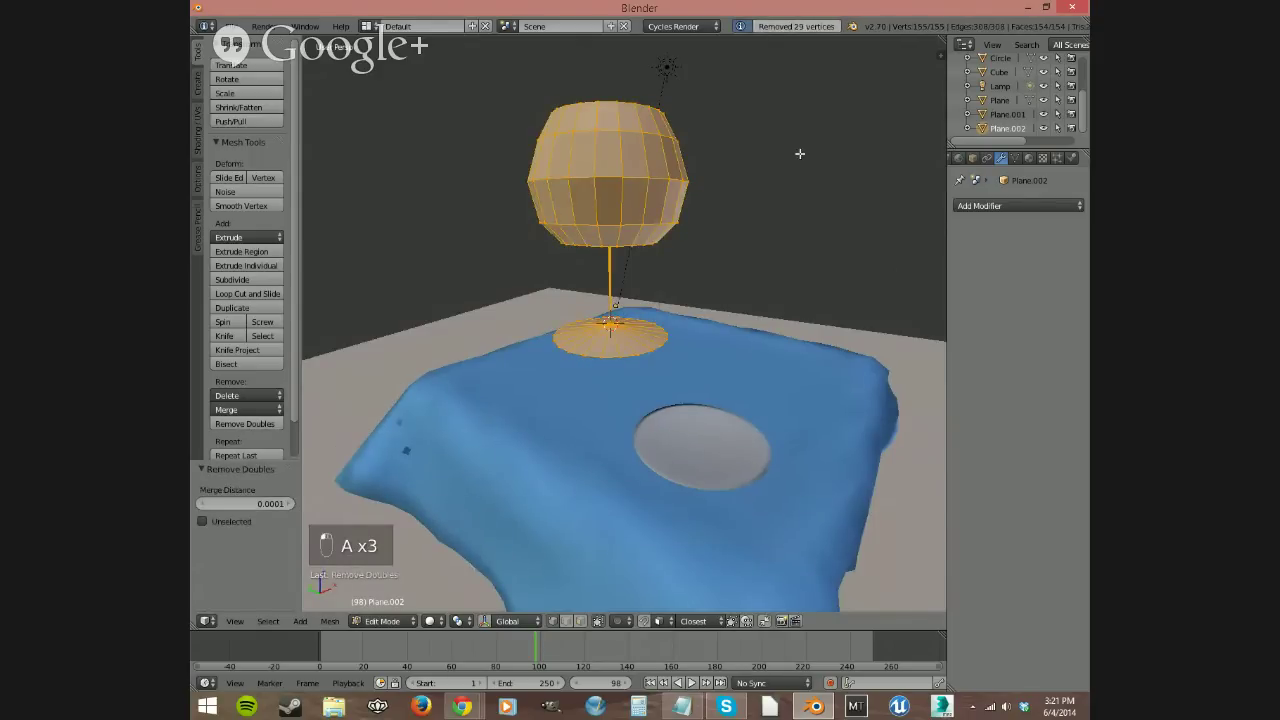
Step: Circle-select the cluster of vertices in the middle of the bowl's bottom and merge them at center
middle_click_drag(636, 275, 684, 376)
scroll(686, 383, "up", 2)
scroll(686, 383, "up", 5)
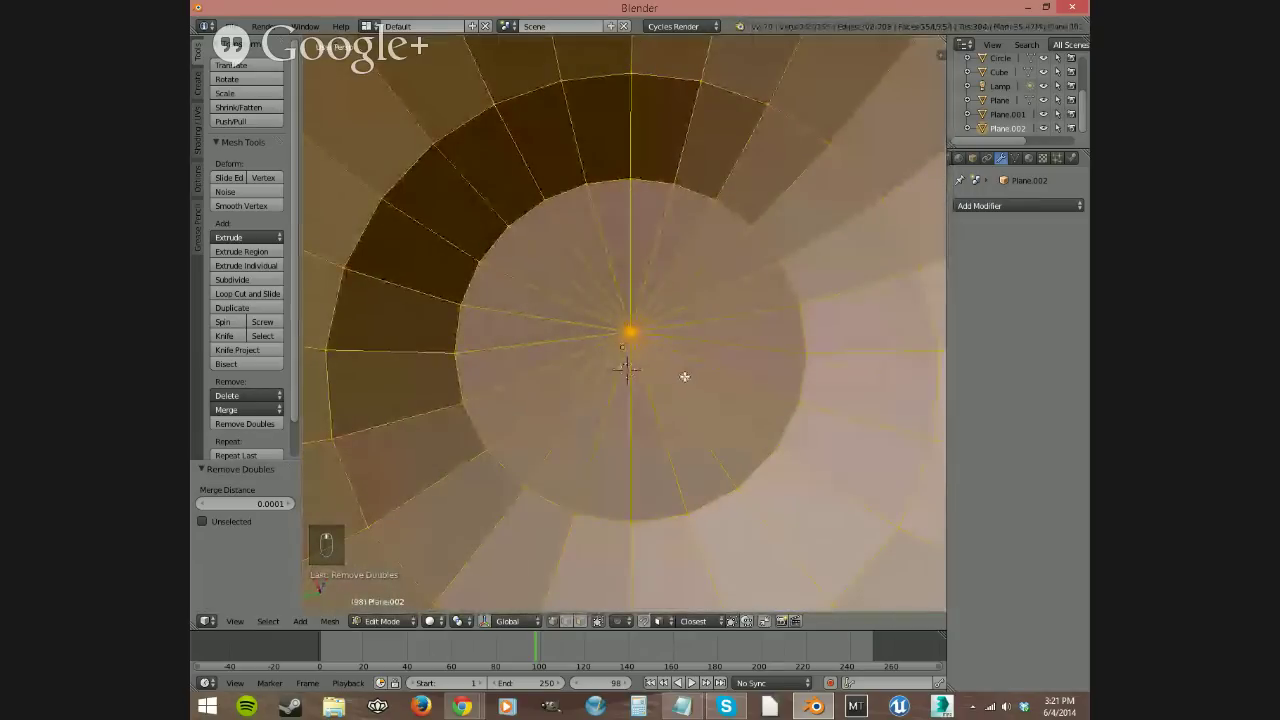
key("Tab")
key("Tab")
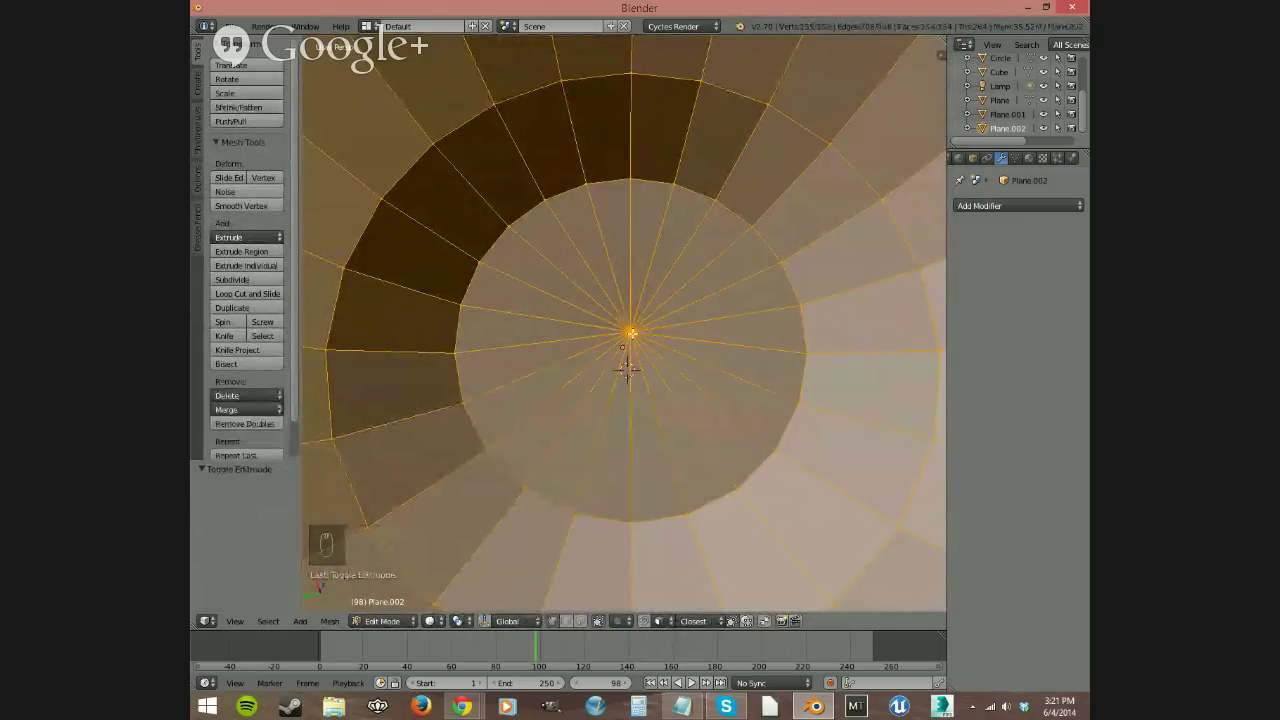
key("a")
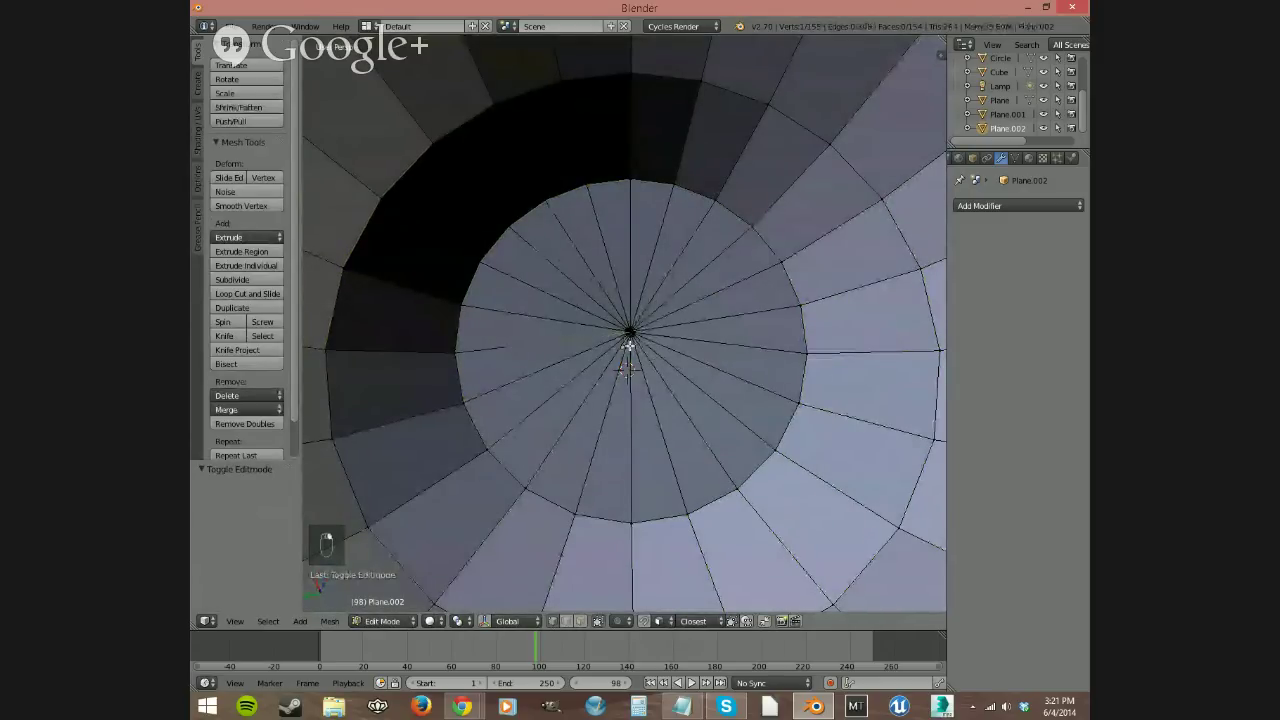
key("c")
left_click(630, 348)
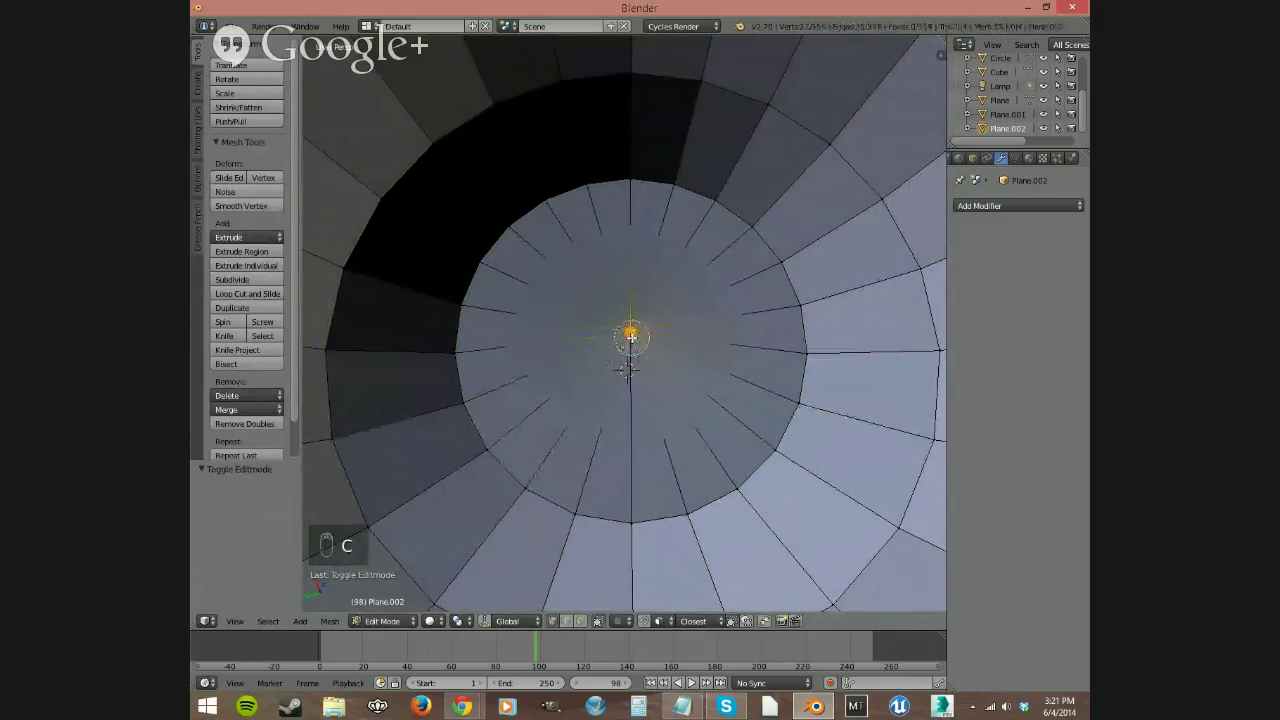
key("alt+m")
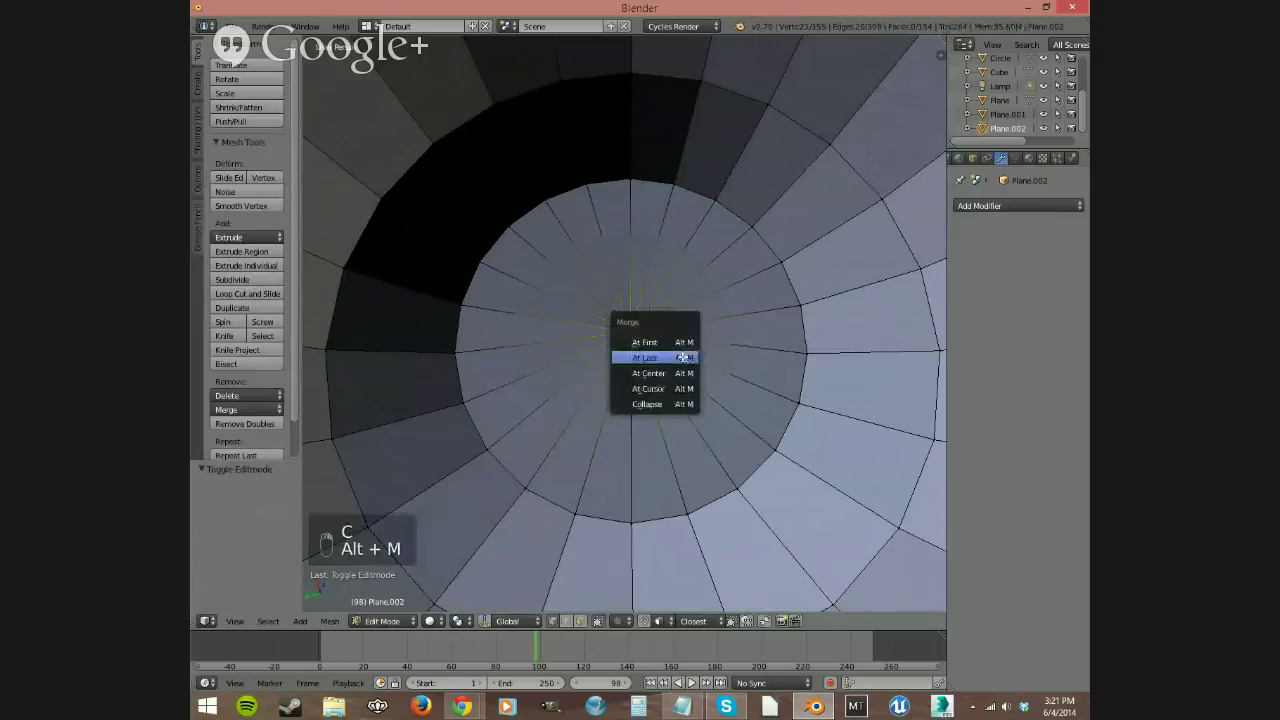
left_click(668, 375)
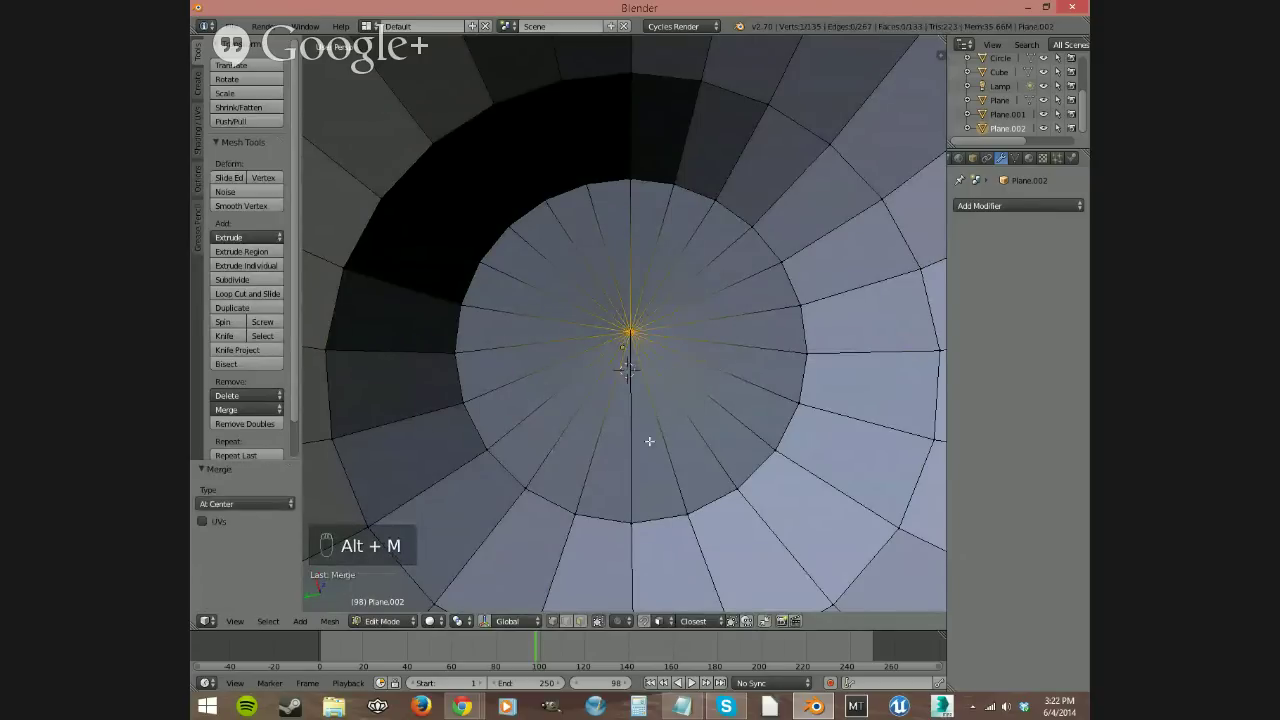
Step: Reselect the vertices remaining at the bowl bottom's middle and merge them at center once more
middle_click_drag(651, 440, 655, 410)
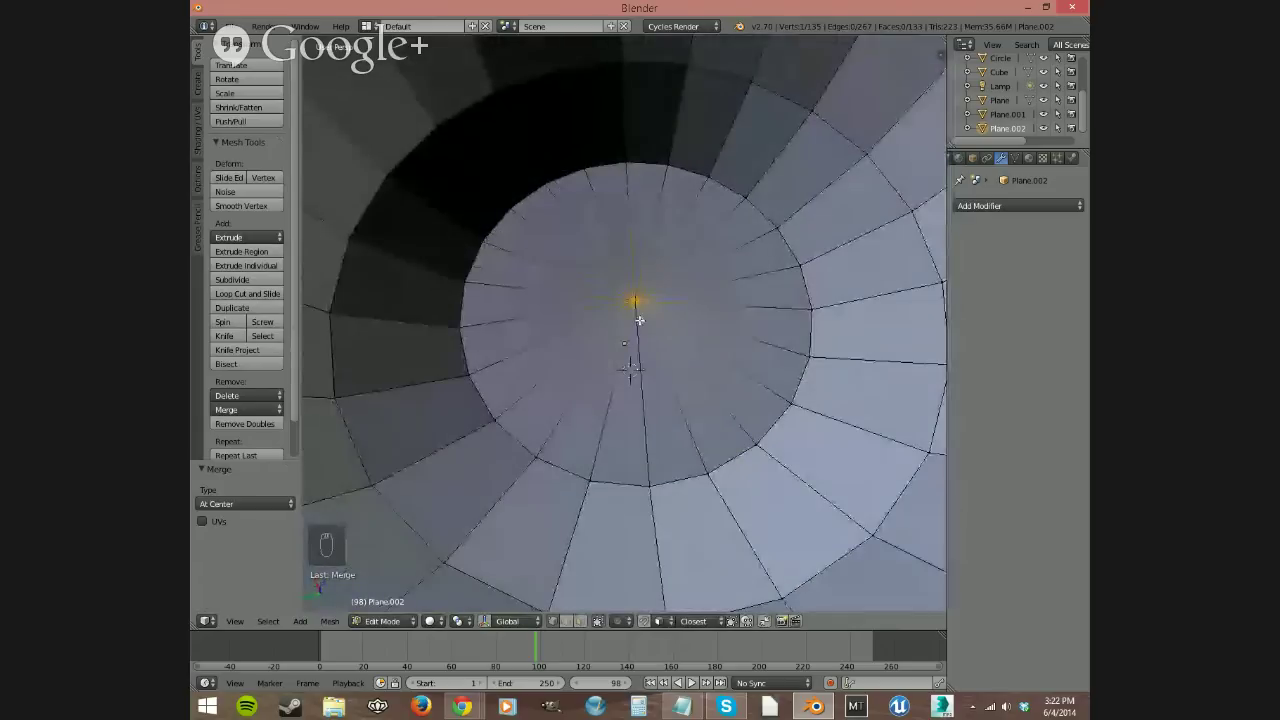
key("a")
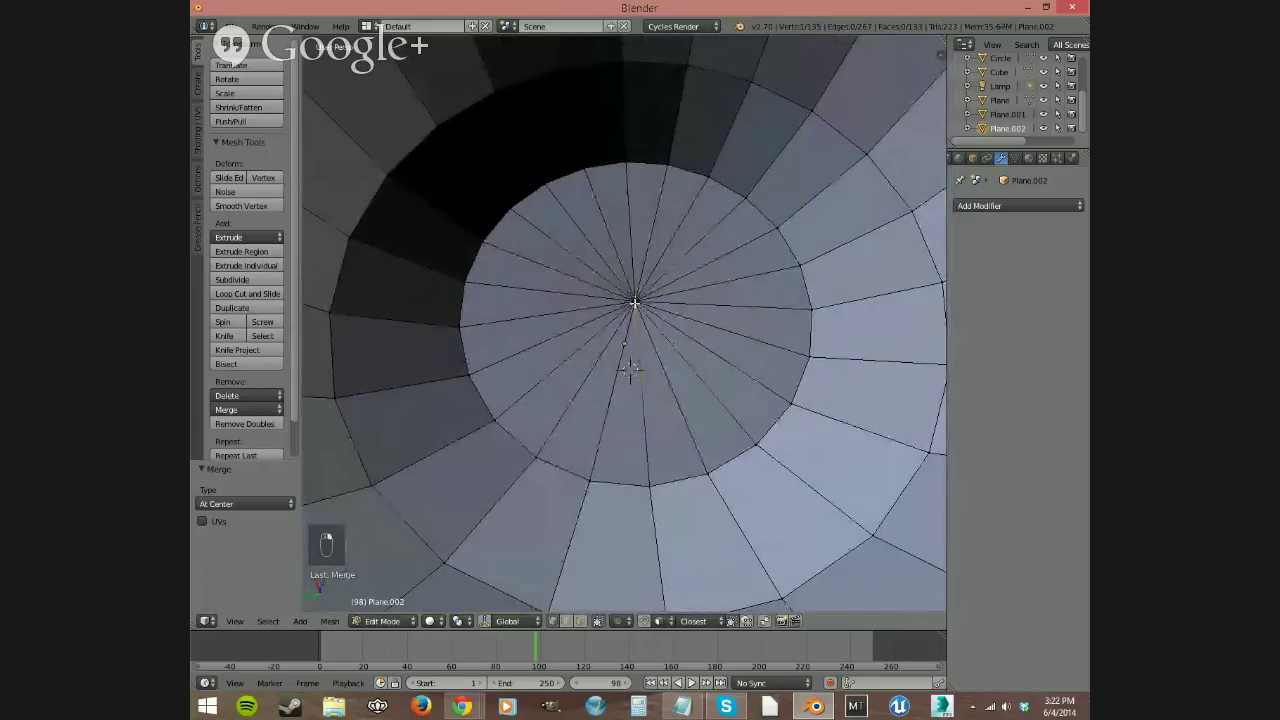
key("c")
left_click(635, 300)
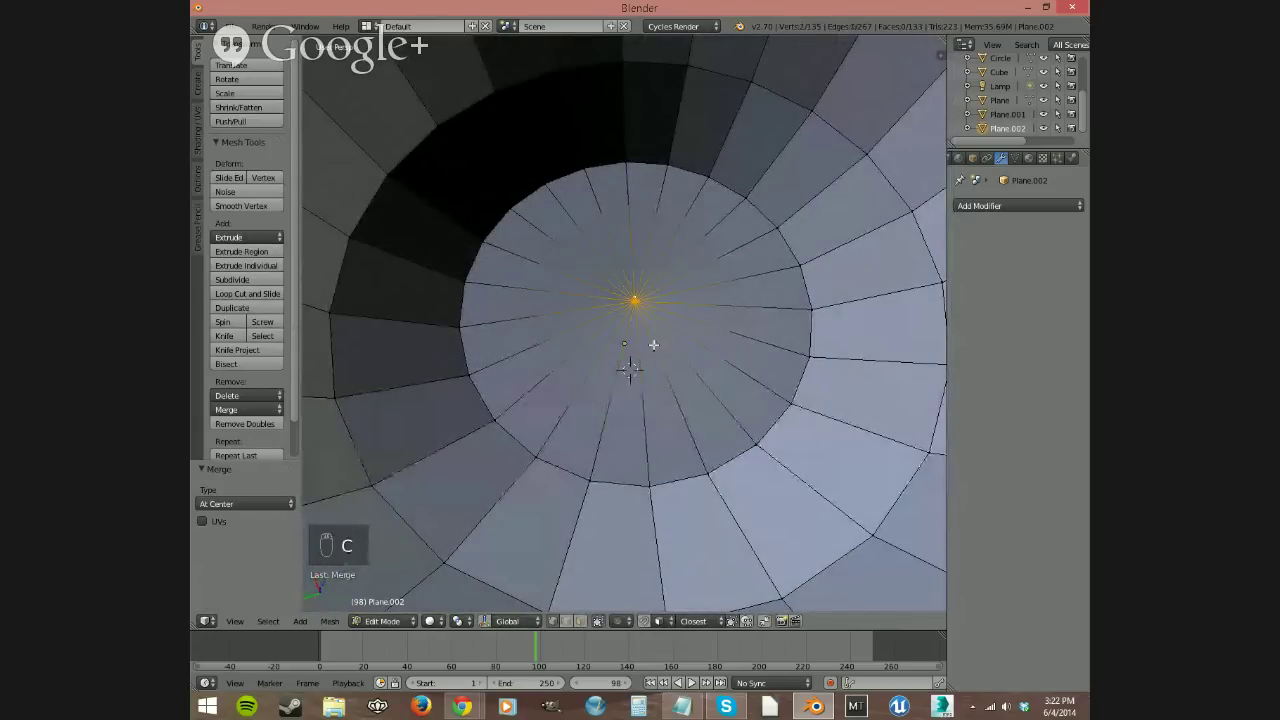
key("alt+m")
left_click(652, 342)
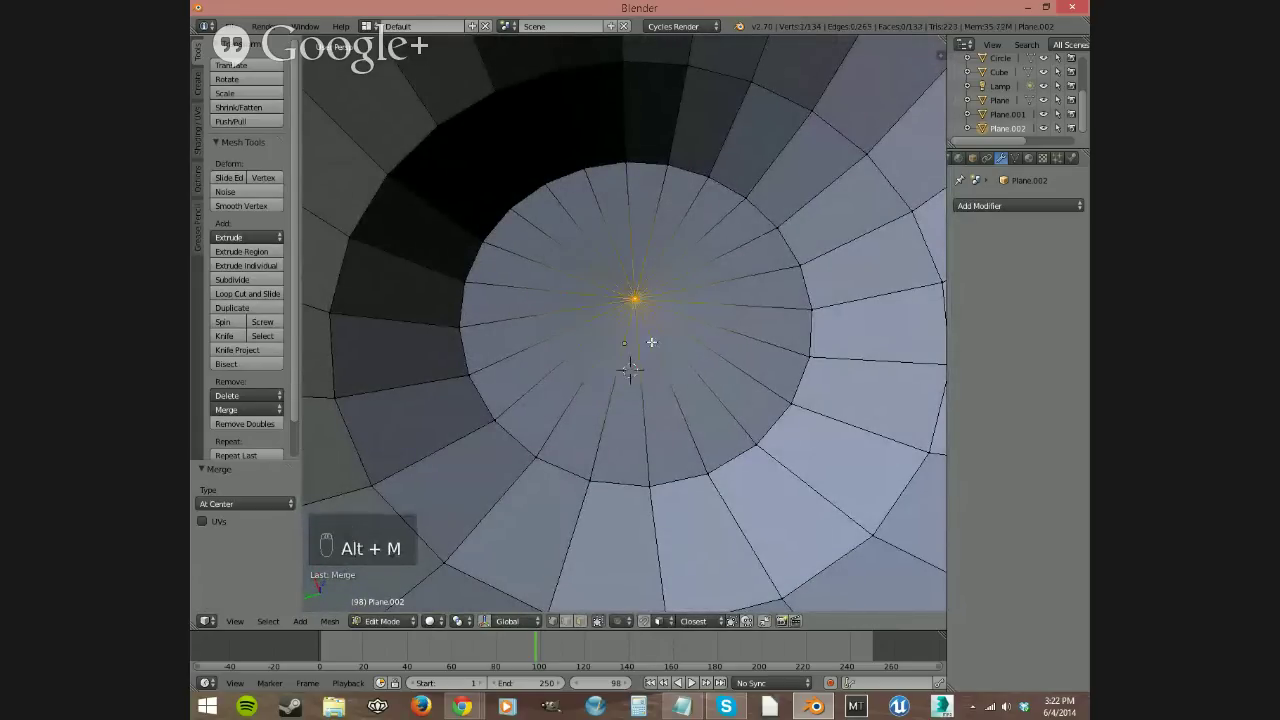
Step: From below, circle-select the middle of the glass's foot and merge the selection at center
middle_click_drag(664, 393, 651, 349)
key("a")
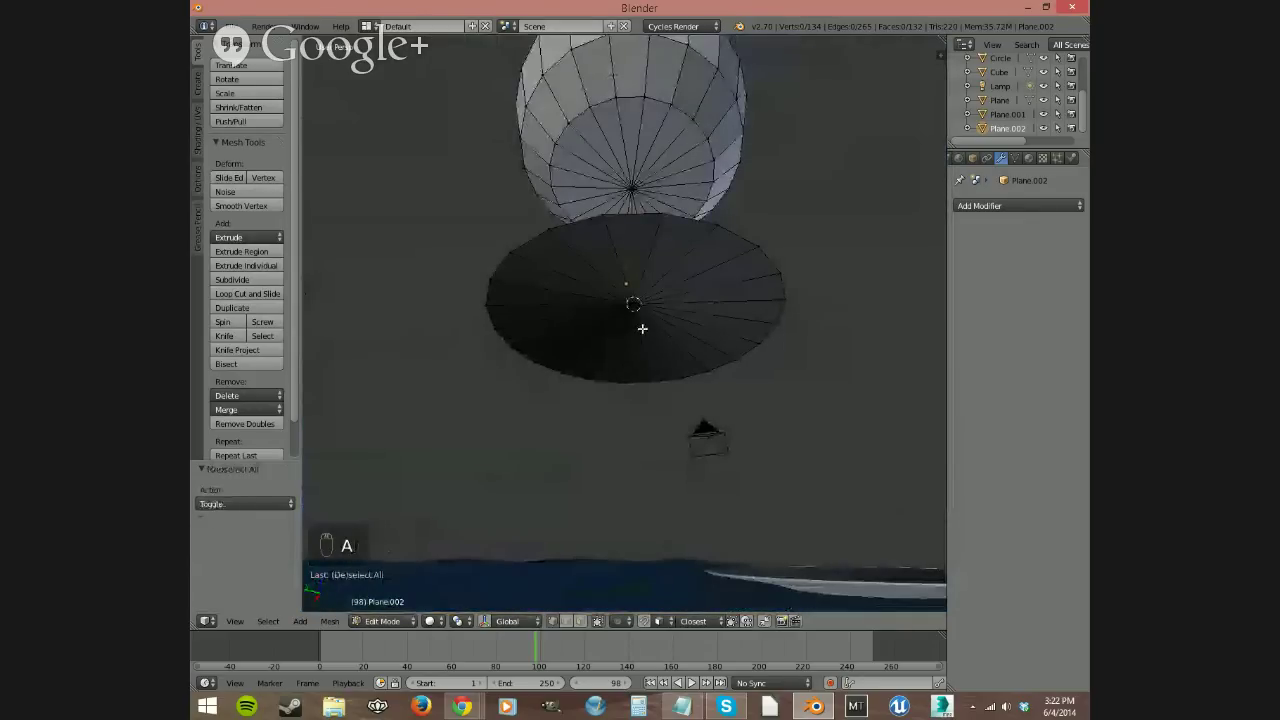
key("c")
left_click(635, 307)
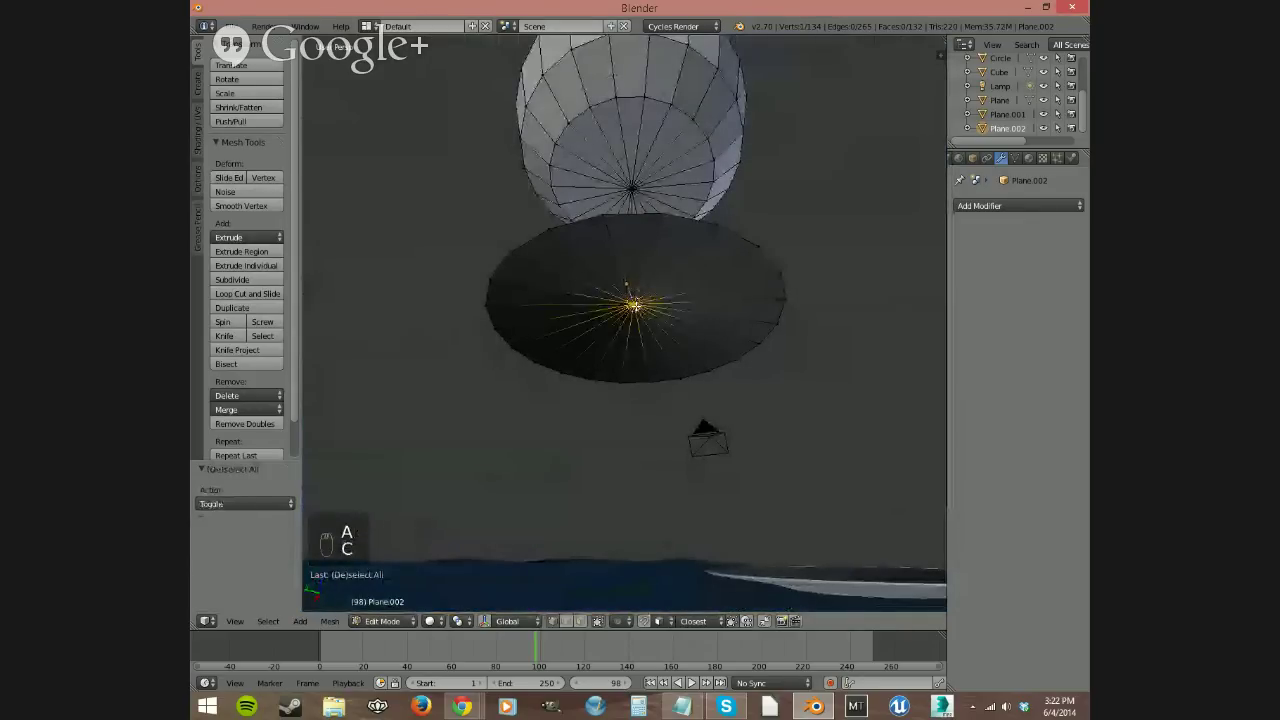
right_click(663, 349)
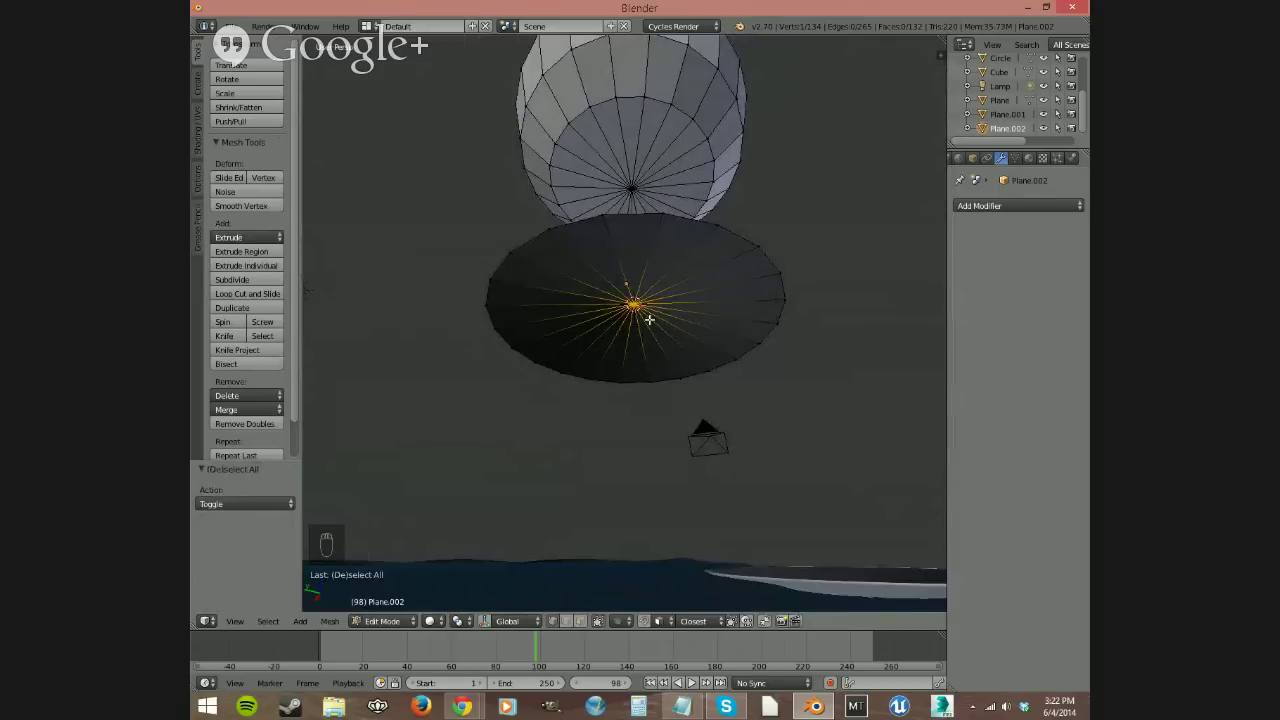
mouse_move(649, 319)
middle_mouse_down()
mouse_move(651, 357)
mouse_move(660, 326)
mouse_move(651, 320)
mouse_move(640, 342)
middle_mouse_up()
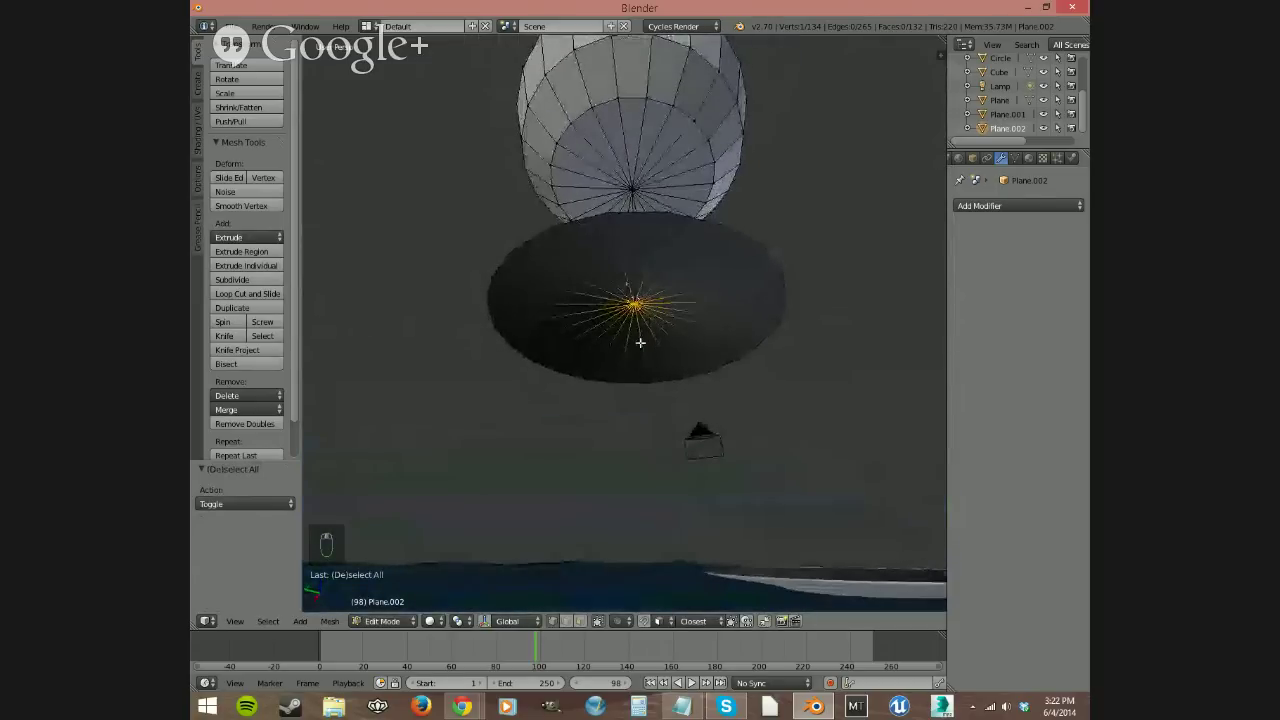
key("alt+m")
left_click(640, 342)
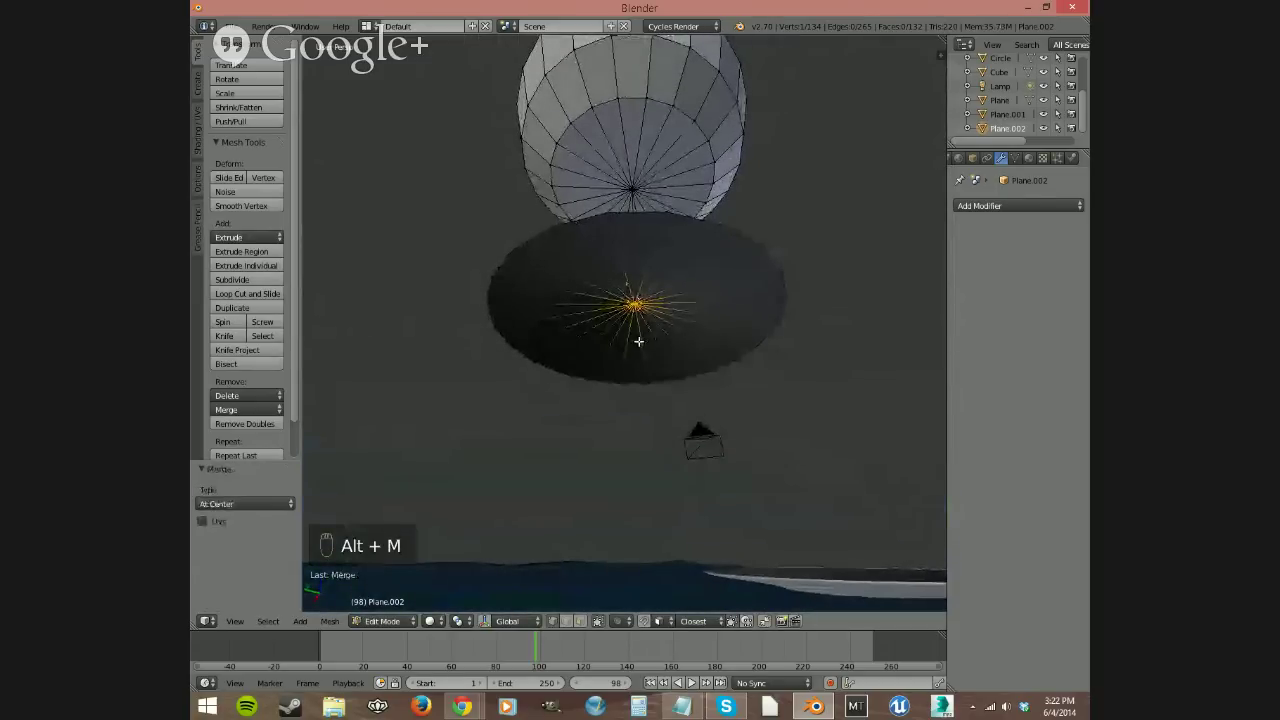
middle_click_drag(640, 324, 634, 306)
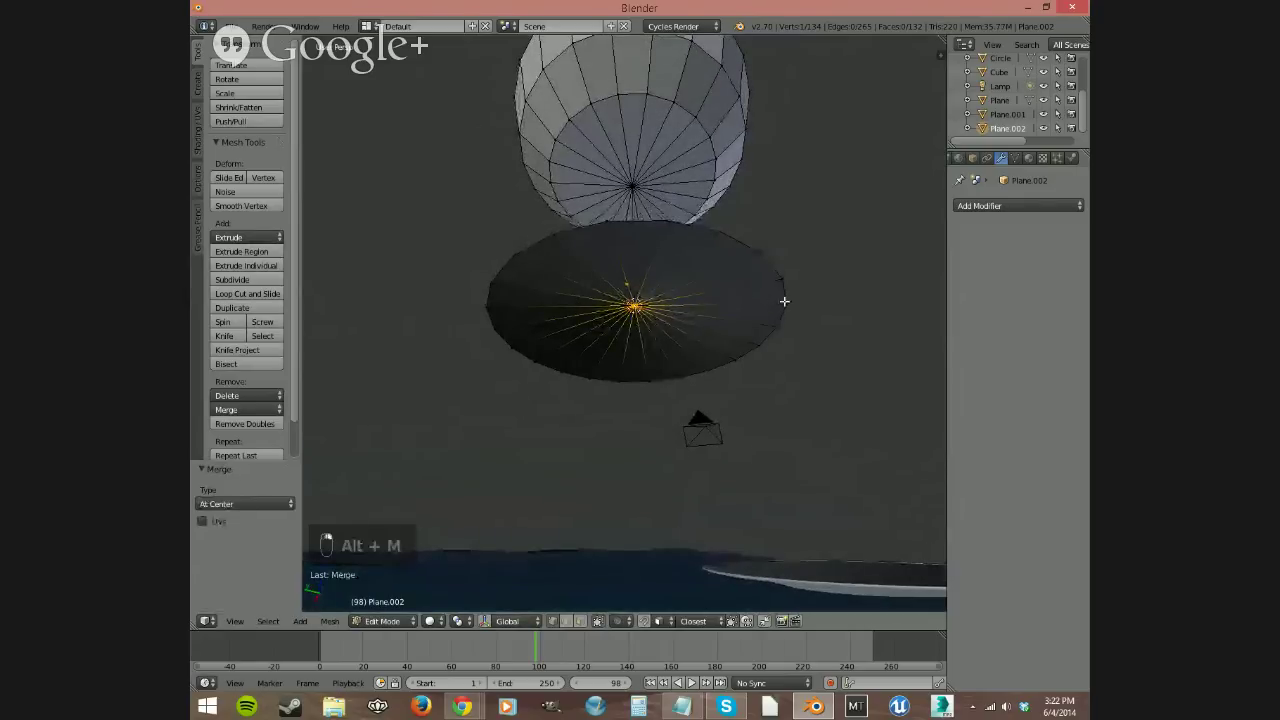
scroll(638, 326, "up", 4)
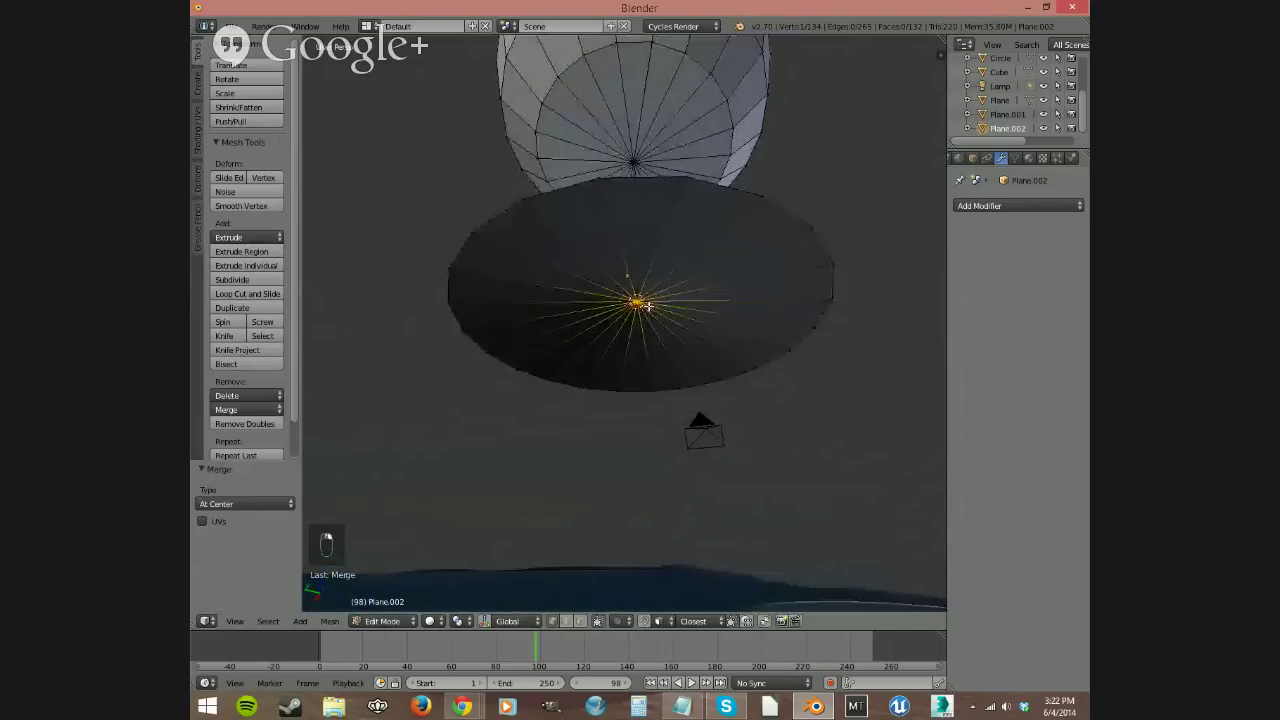
scroll(608, 347, "down", 2)
scroll(610, 345, "down", 1)
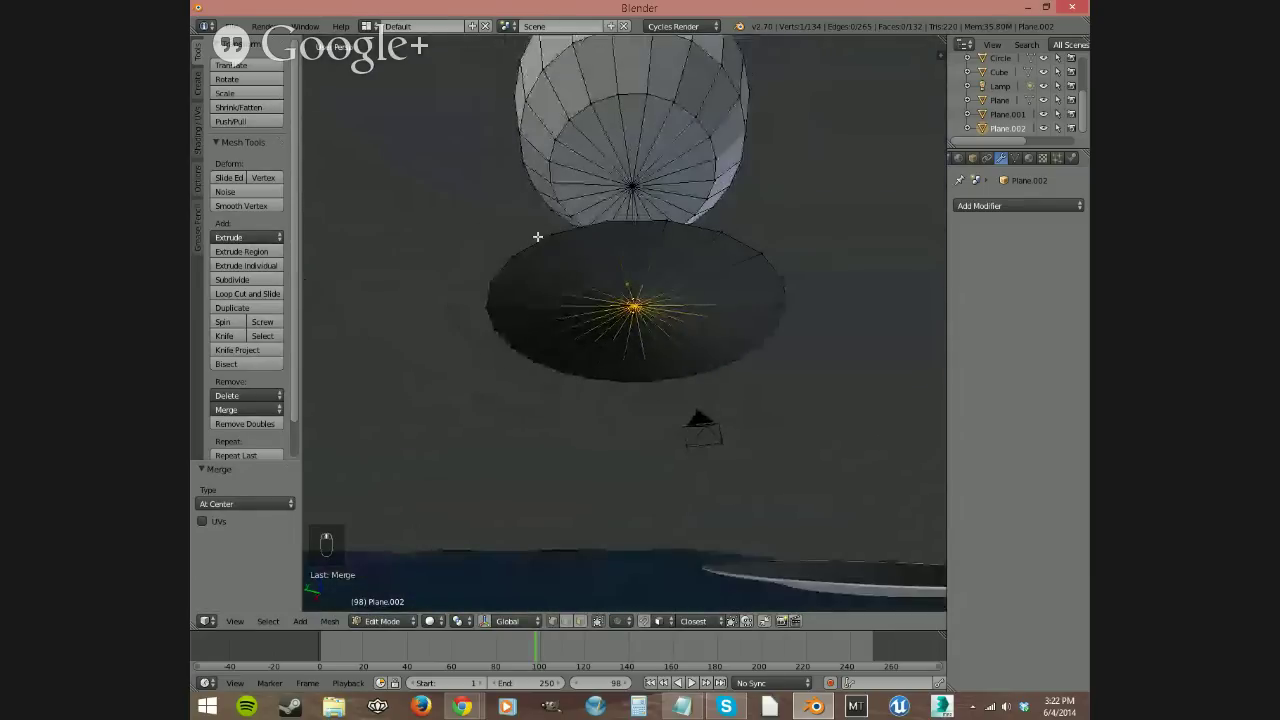
Step: Select the whole glass mesh and add a Solidify modifier with a thickness of 0.0120
middle_click_drag(554, 370, 665, 410)
key("a")
key("a")
key("a")
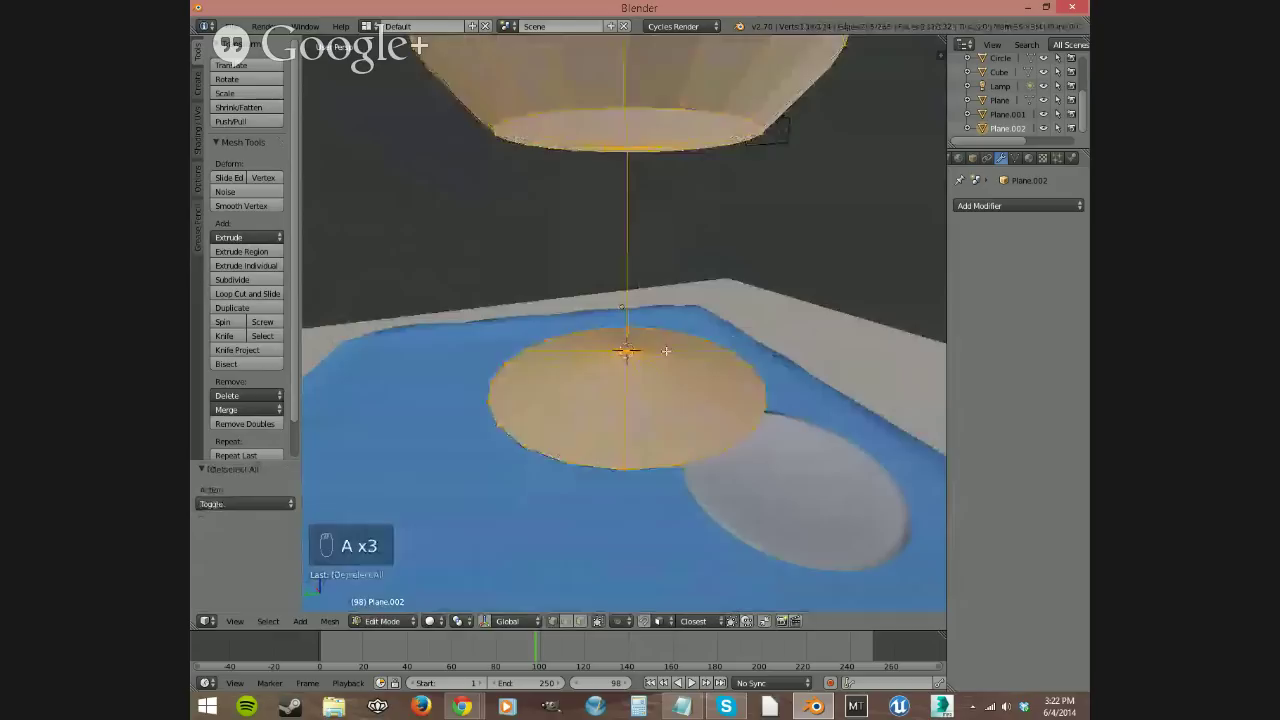
left_click(998, 206)
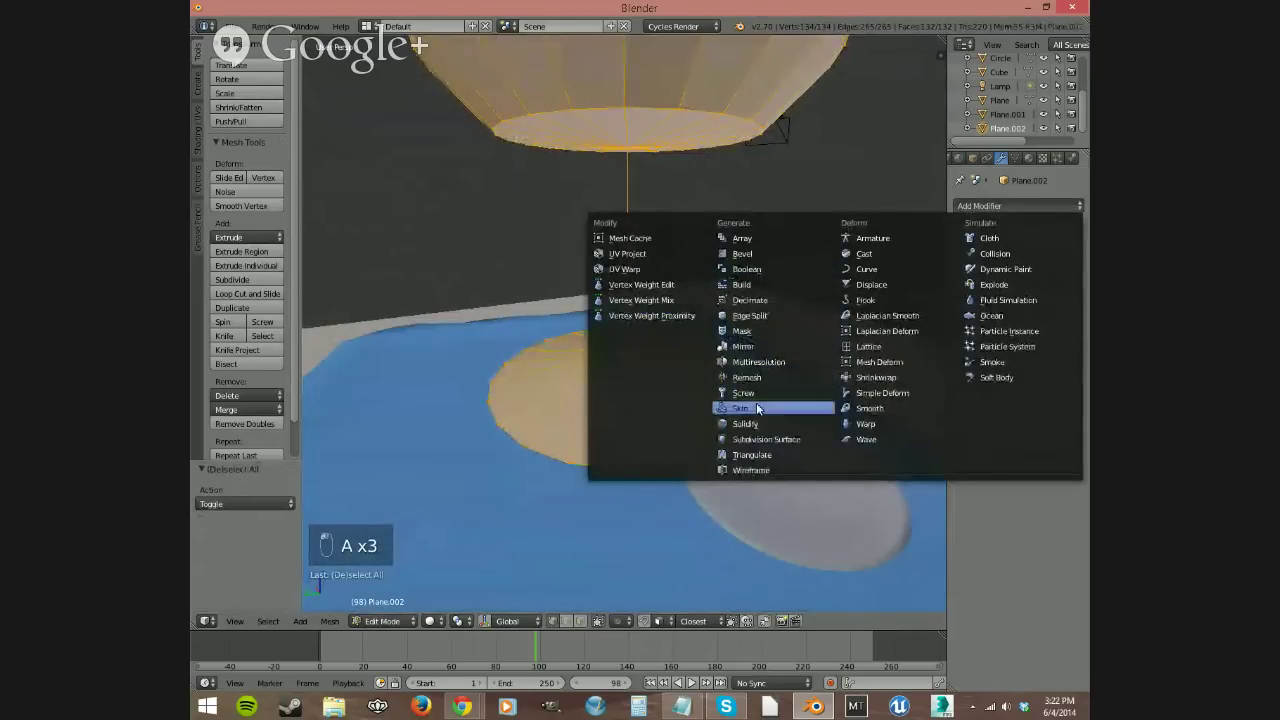
left_click(745, 422)
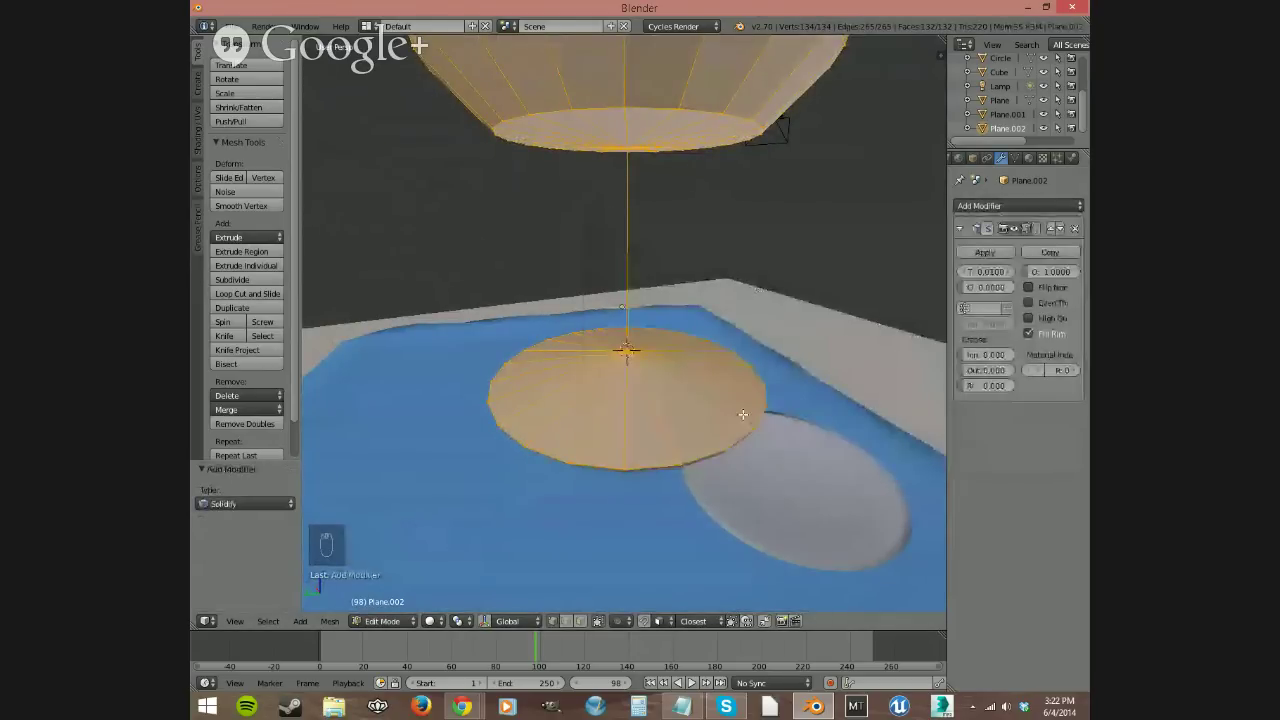
left_click(1009, 272)
middle_click_drag(780, 286, 628, 375)
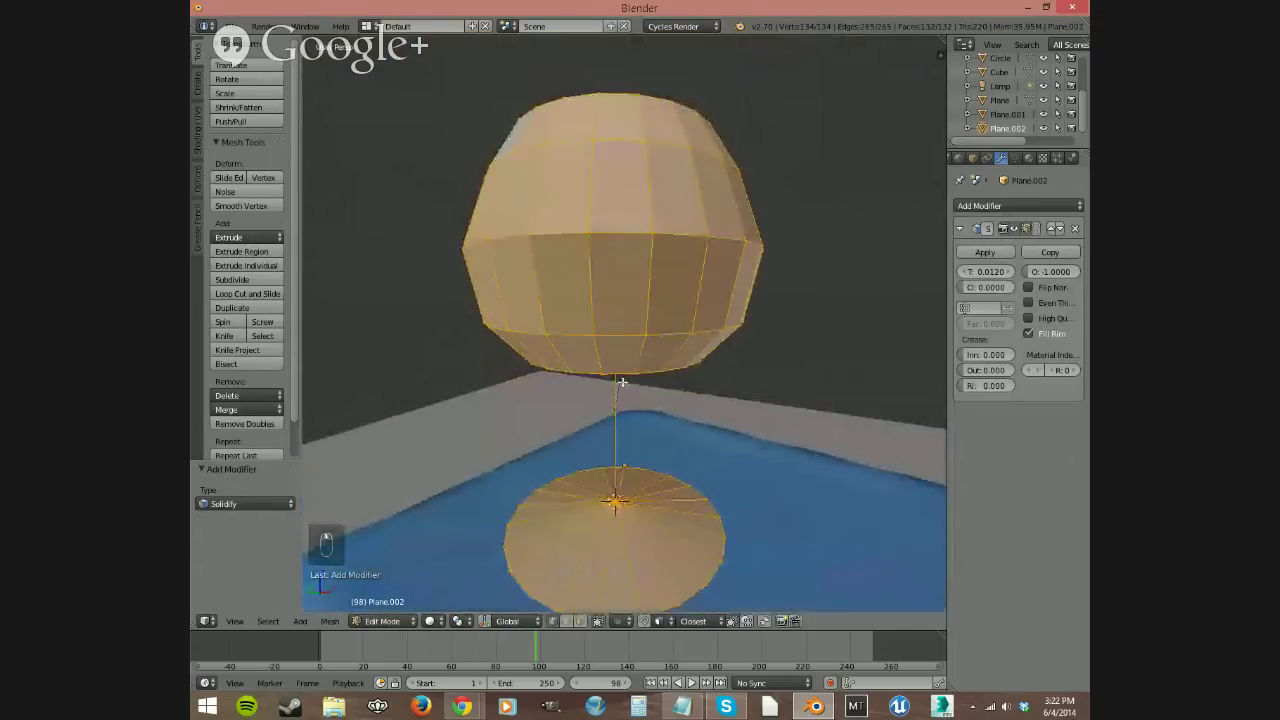
Step: Reduce the Solidify thickness to 0.0100 and apply the modifier to the glass in Object Mode
middle_click_drag(631, 293, 660, 362)
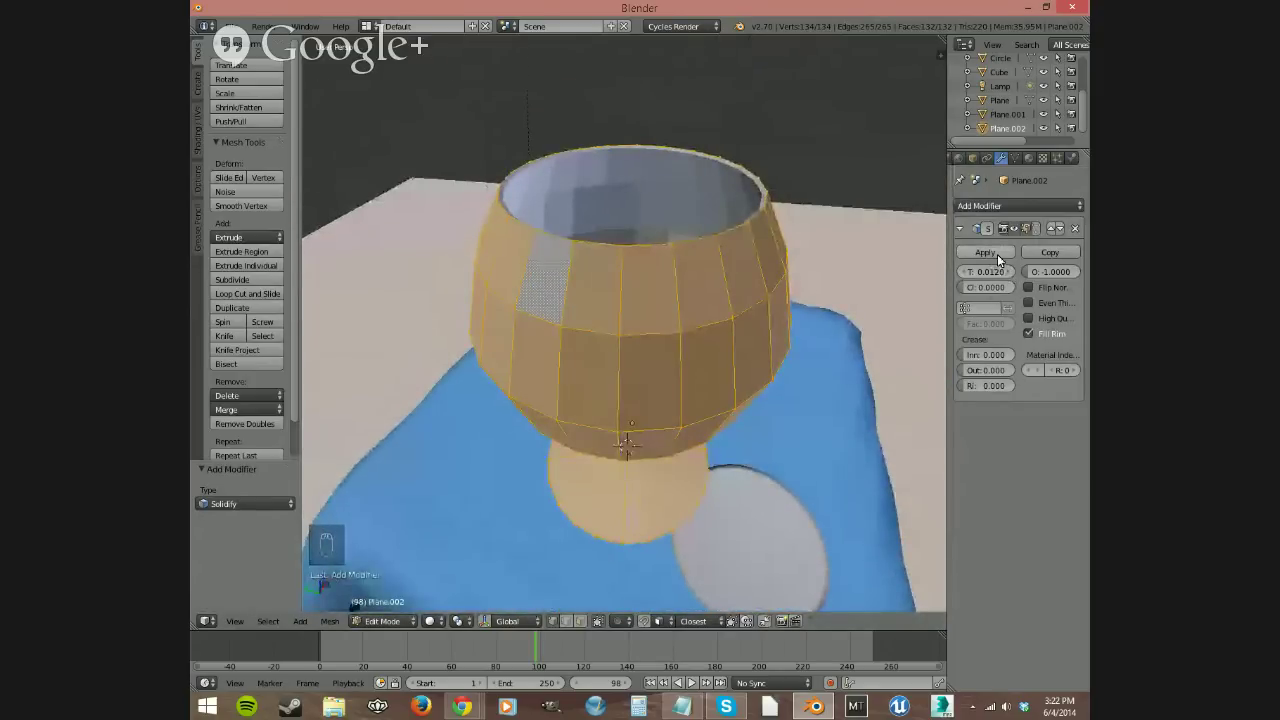
left_click_drag(995, 272, 980, 272)
left_click(962, 273)
left_click(988, 253)
key("Tab")
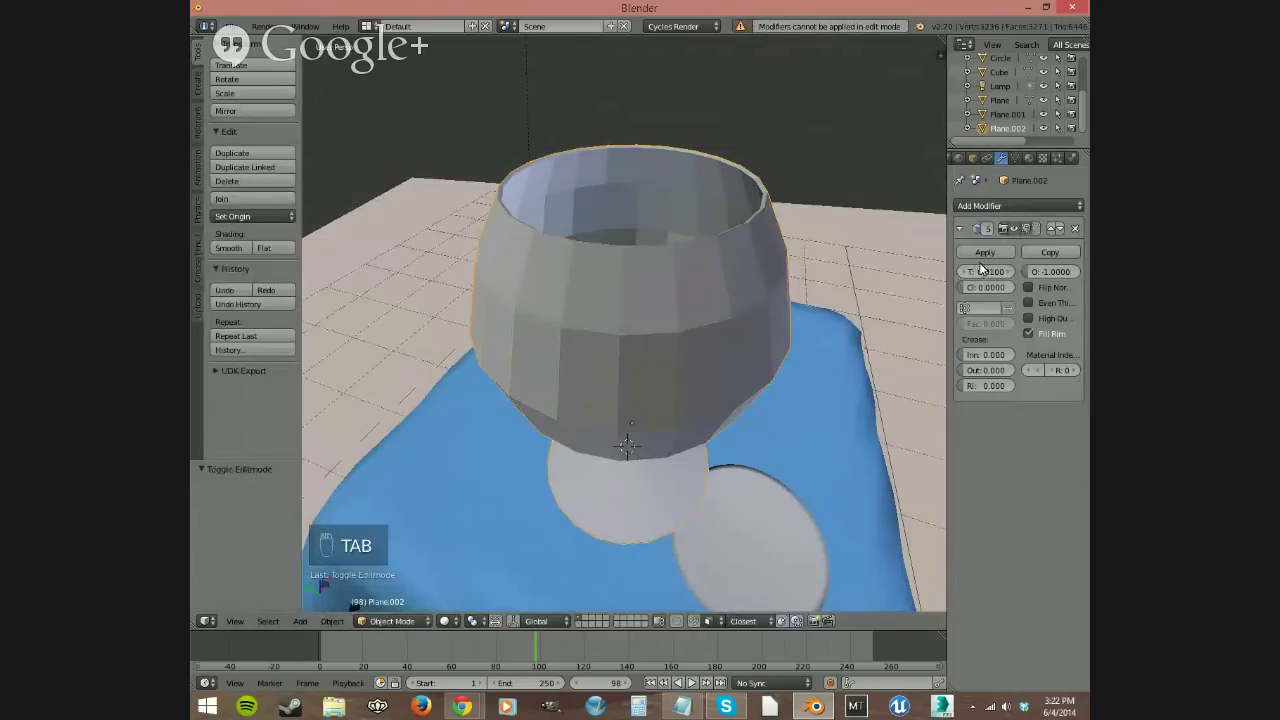
left_click(985, 252)
Step: Back in Edit Mode, select the stem's two end vertices, at the middle of the bowl's bottom and of the foot
middle_click_drag(820, 352, 764, 294)
key("Tab")
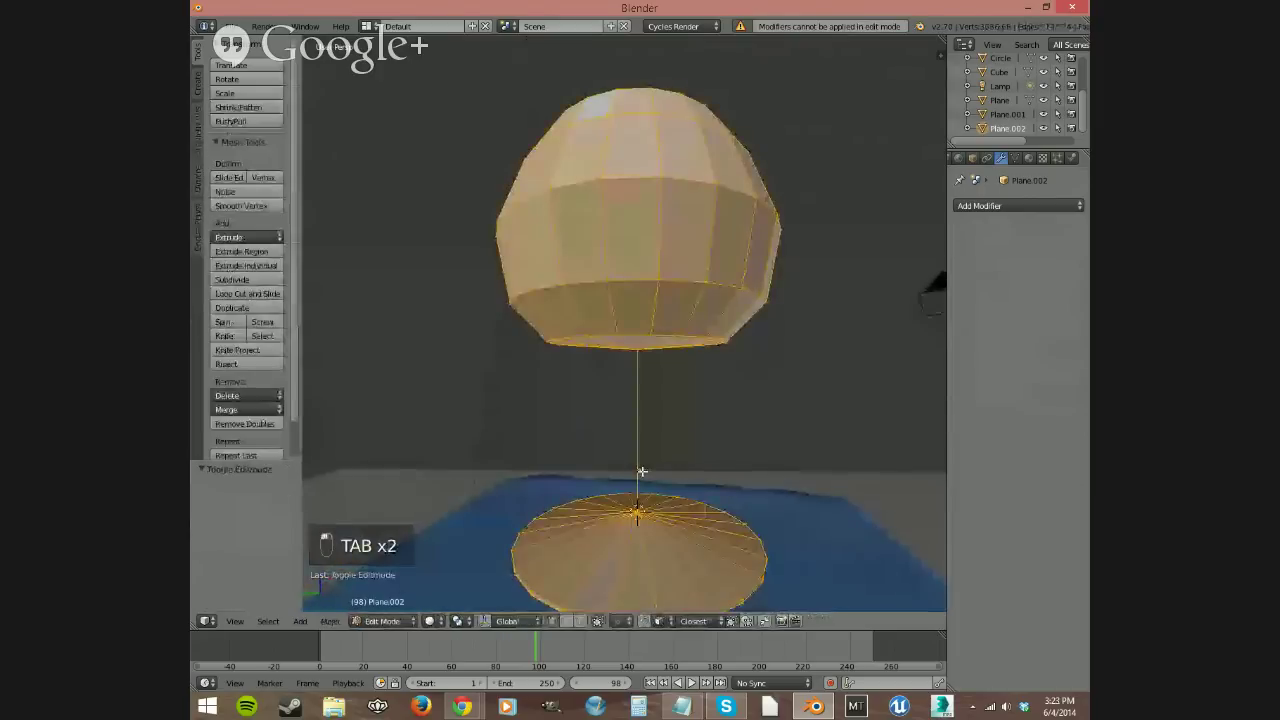
right_click(645, 509)
middle_click_drag(645, 509, 654, 418)
right_click(636, 330, "shift")
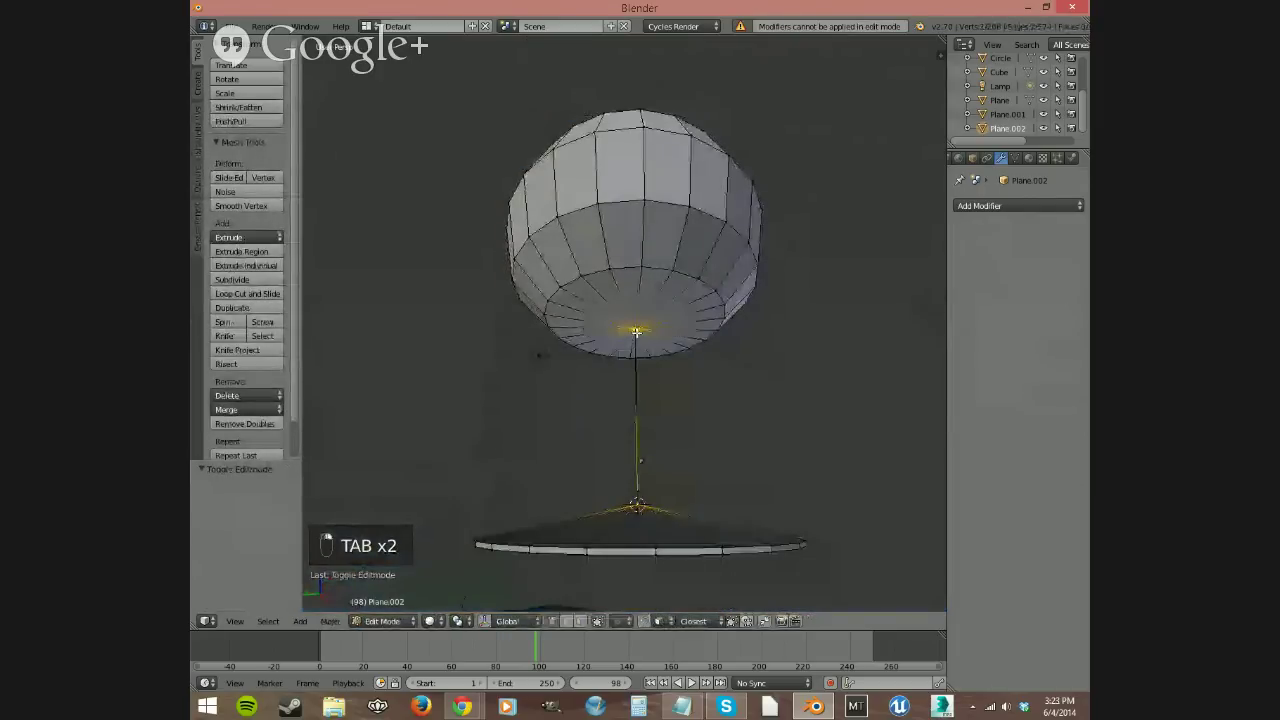
scroll(644, 382, "up", 3)
scroll(644, 382, "up", 2)
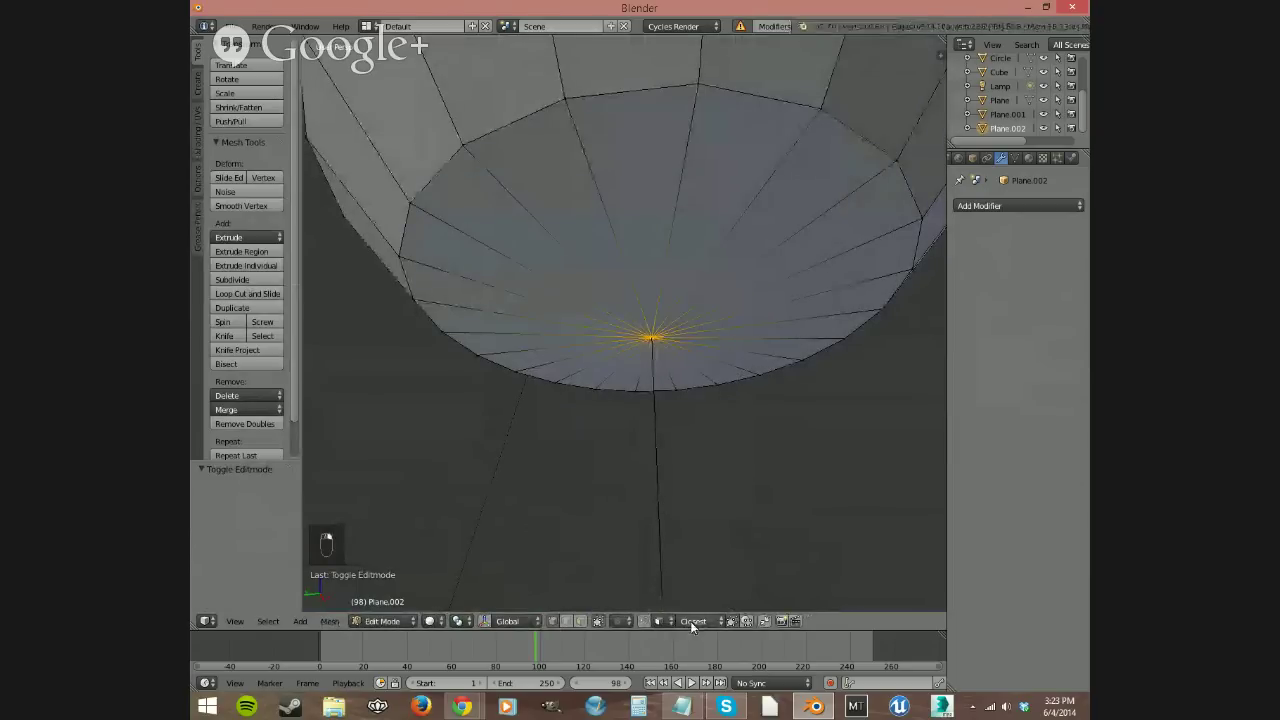
mouse_move(662, 588)
middle_mouse_down()
mouse_move(702, 569)
mouse_move(686, 586)
mouse_move(689, 571)
mouse_move(691, 598)
mouse_move(700, 511)
middle_mouse_up()
key("z")
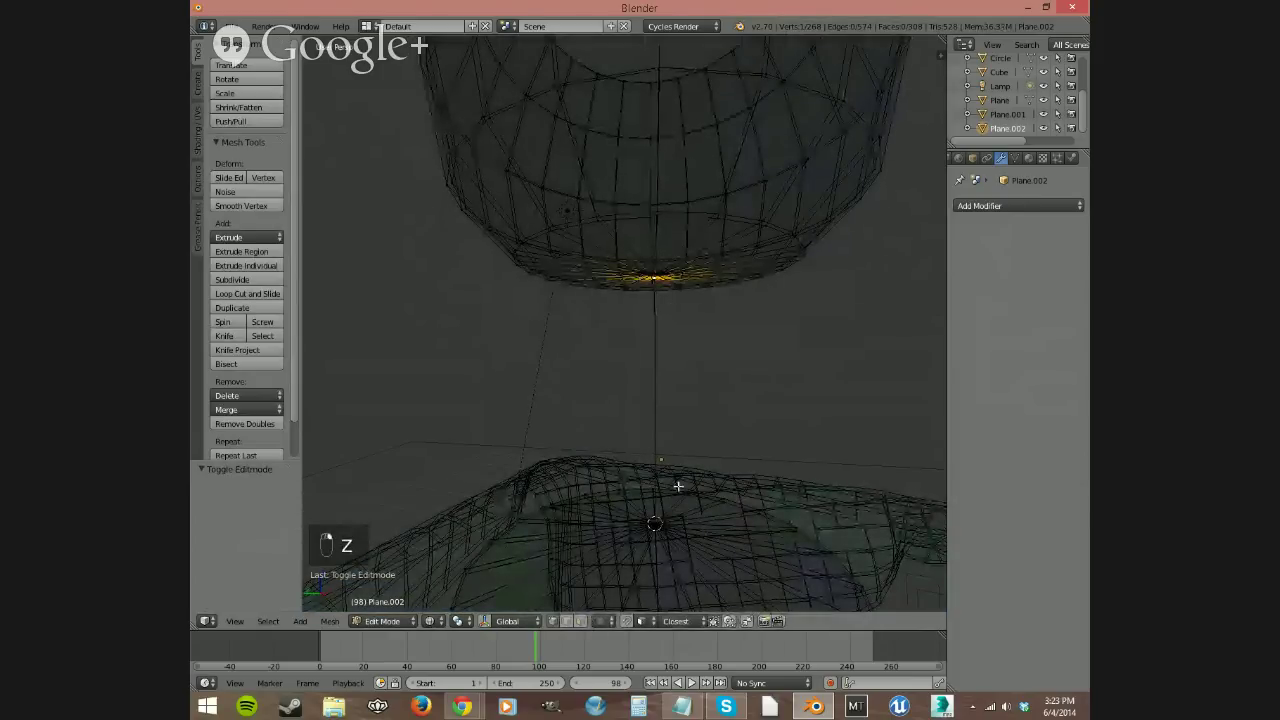
right_click(660, 524, "shift")
middle_click_drag(663, 514, 709, 491)
Step: Try adding a Skin modifier to the glass to thicken the stem
left_click(1009, 207)
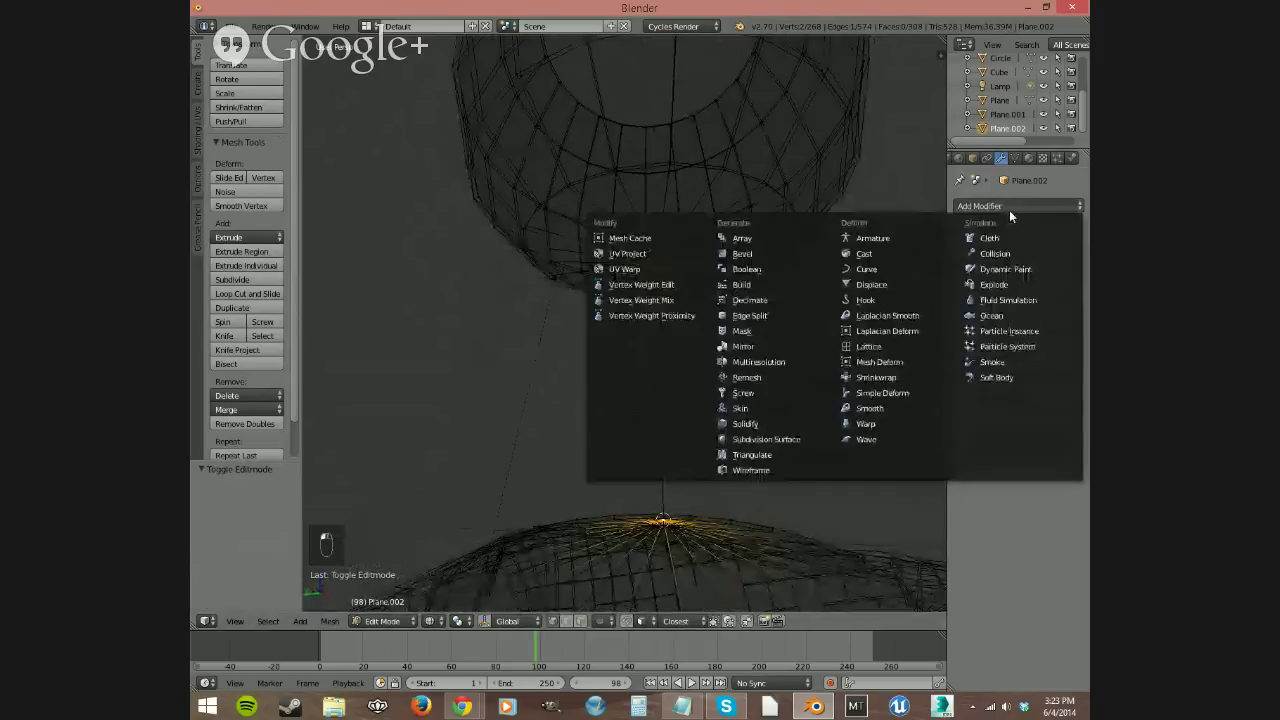
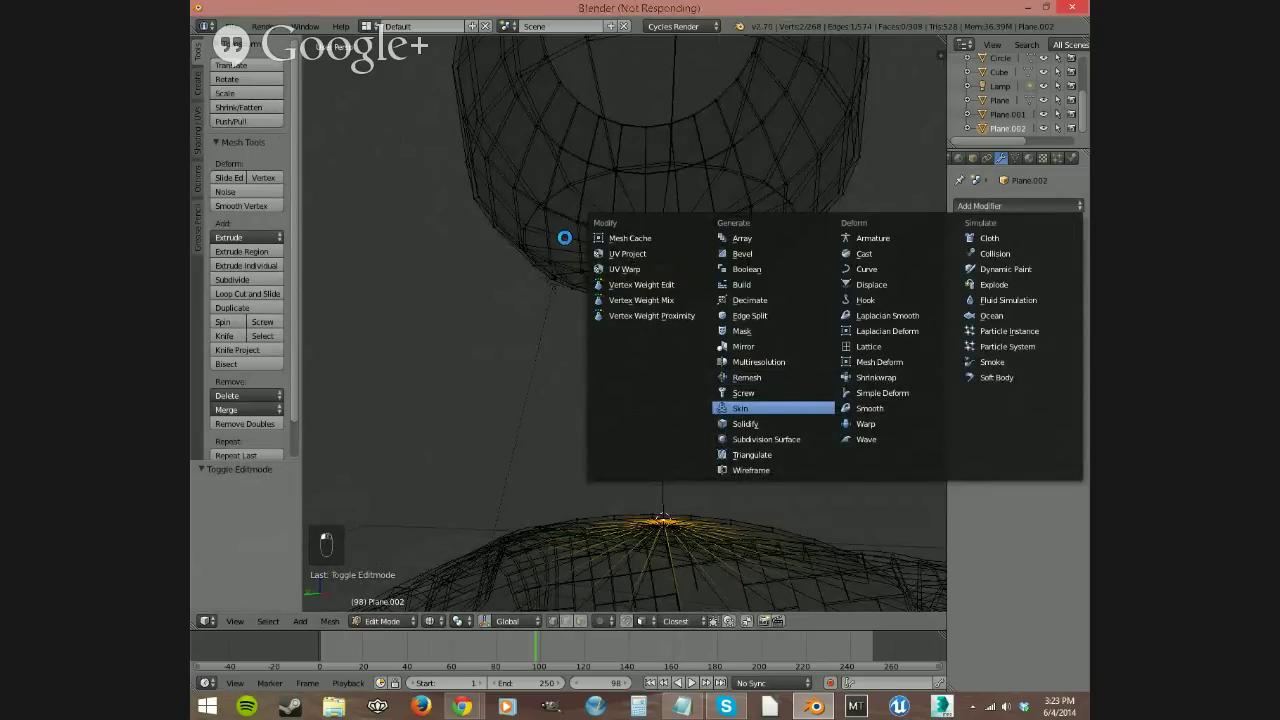
scroll(675, 318, "down", 3)
scroll(686, 318, "up", 2)
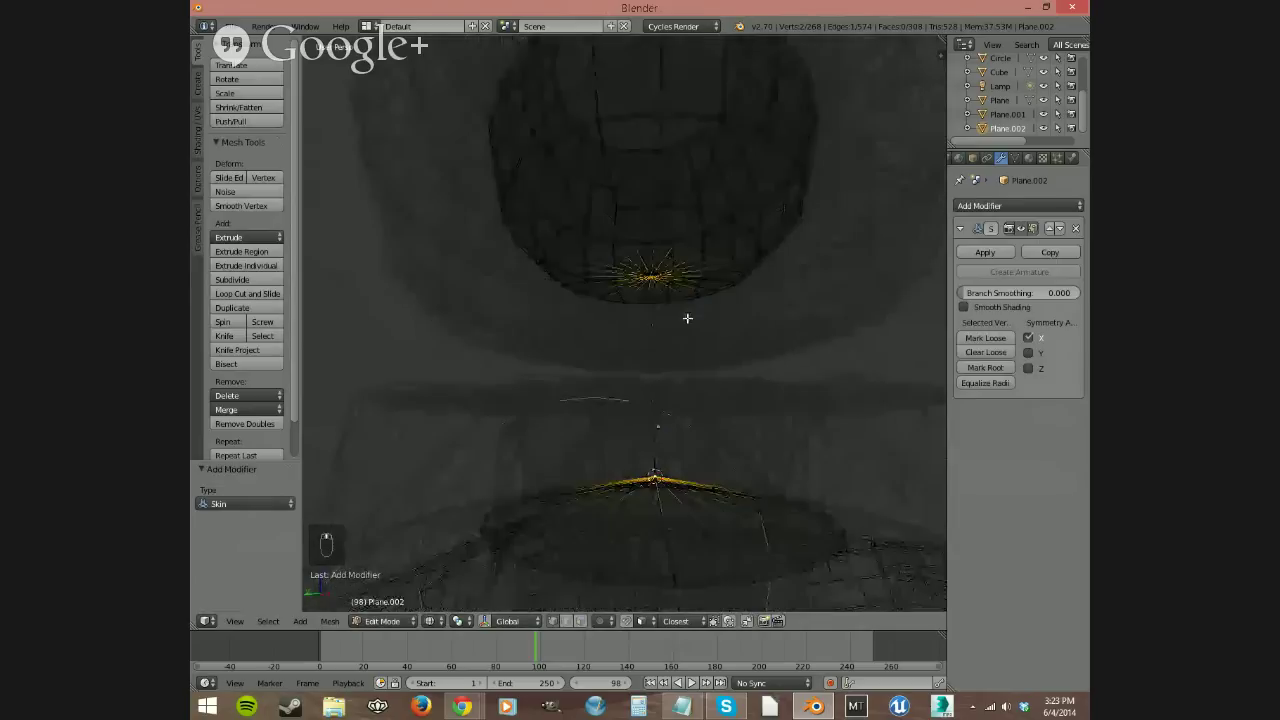
Step: Undo the last action and remove the Skin modifier from the glass
key("ctrl+z")
scroll(689, 450, "up", 3)
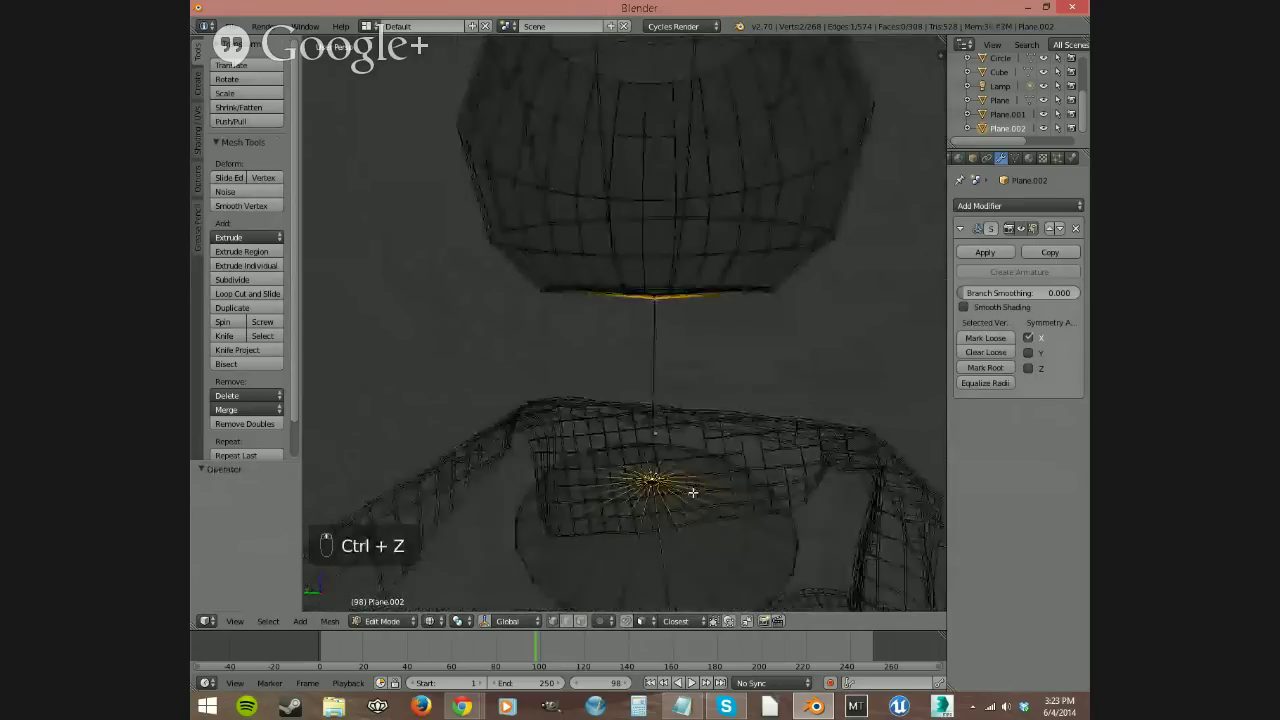
key("Tab")
key("Tab")
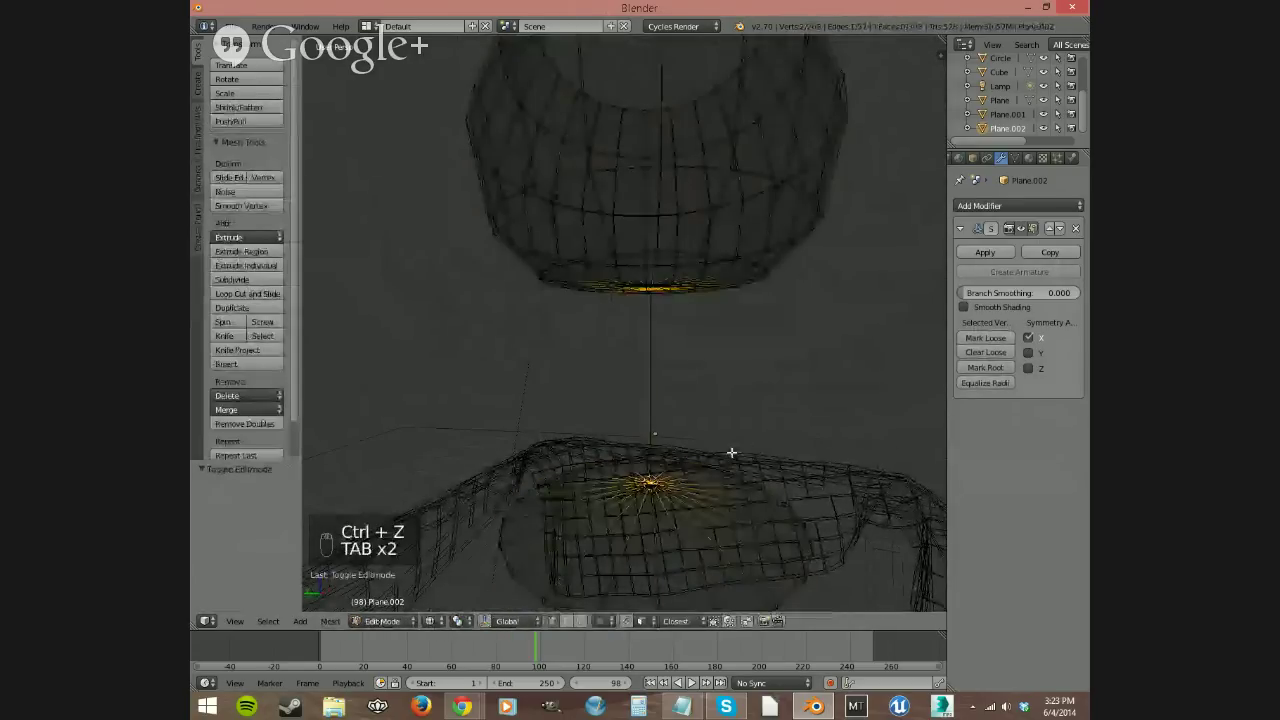
left_click(1076, 228)
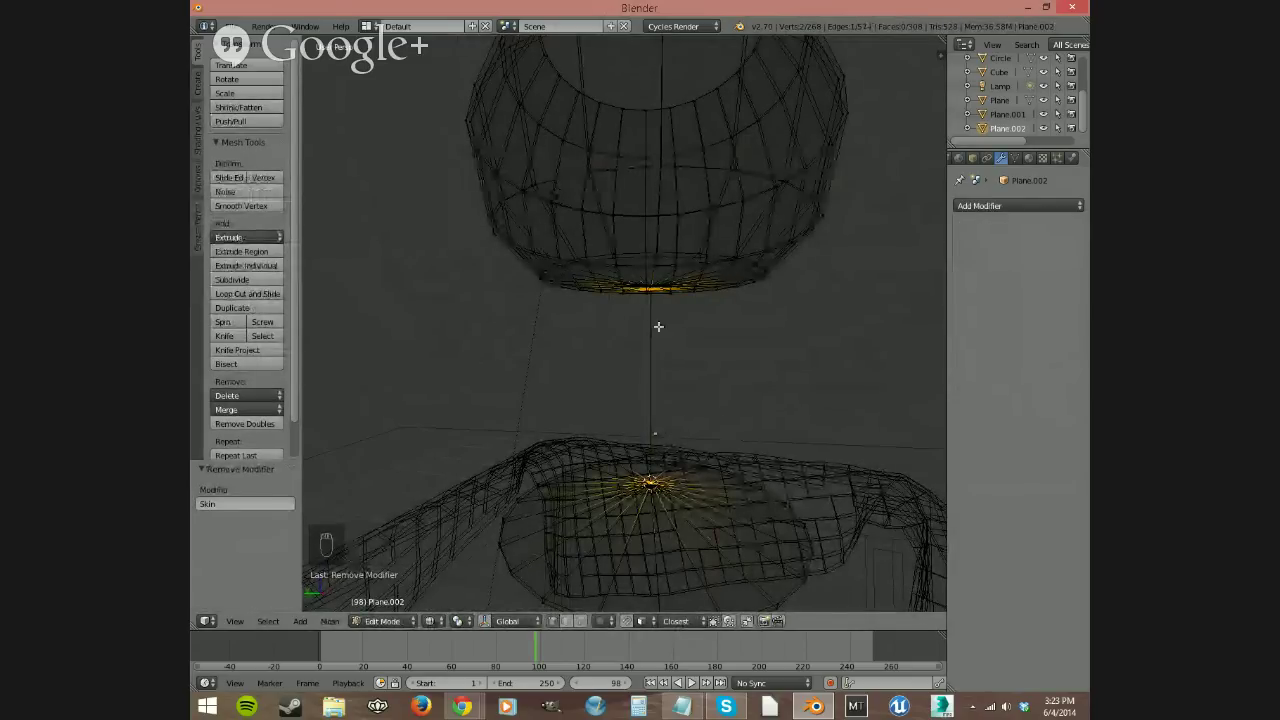
Step: Circle-select the vertices at both ends of the stem and try scaling them outward with the Z axis locked
key("c")
key("a")
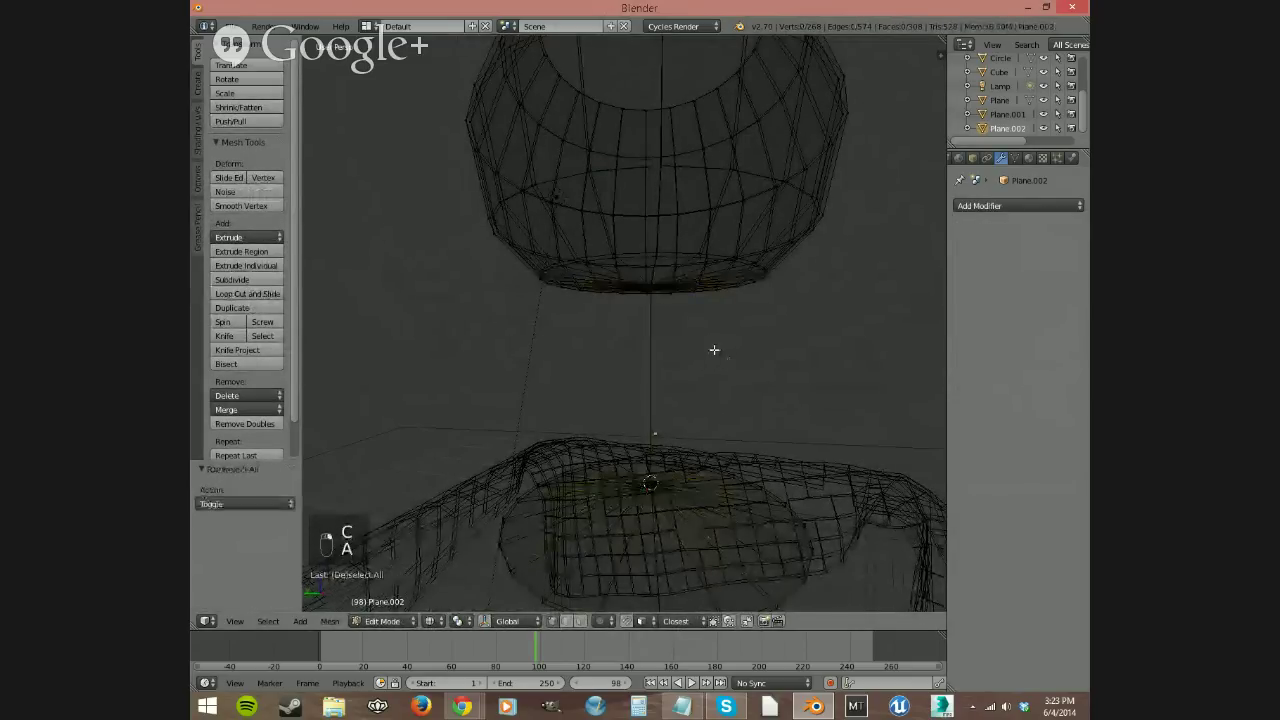
key("z")
key("c")
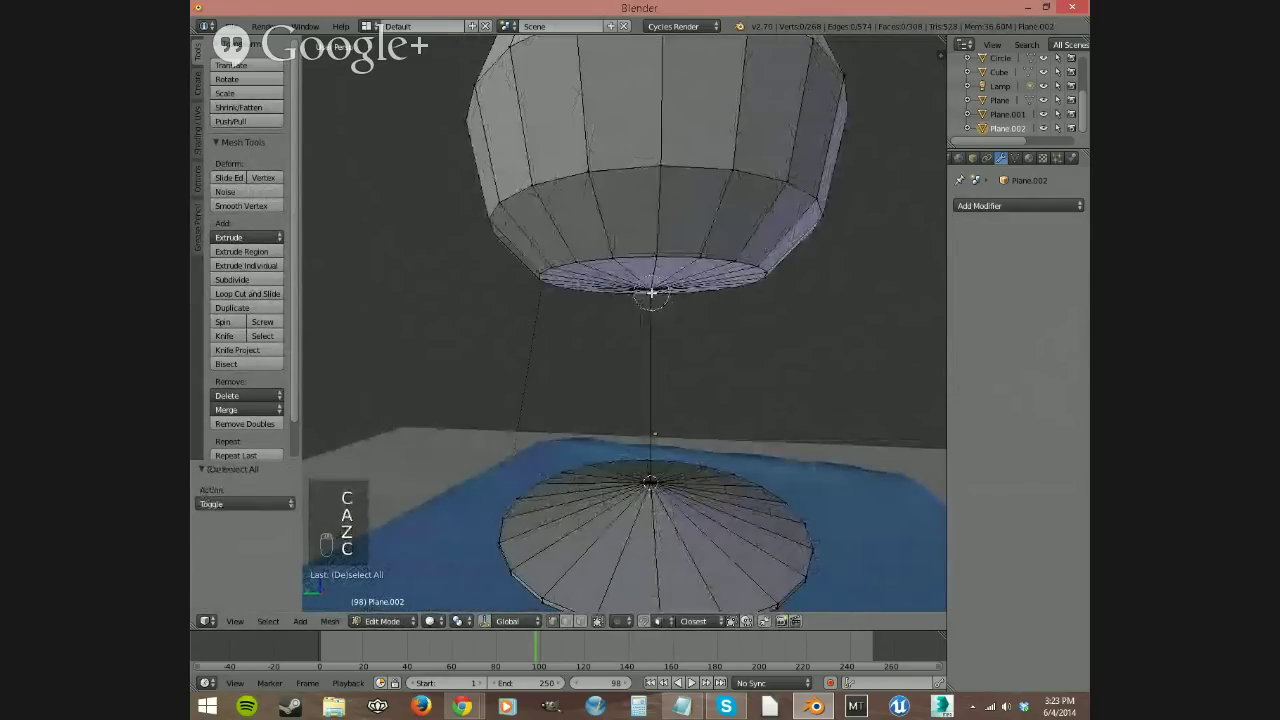
left_click(650, 290)
left_click(651, 485)
middle_click_drag(651, 485, 751, 426)
key("s")
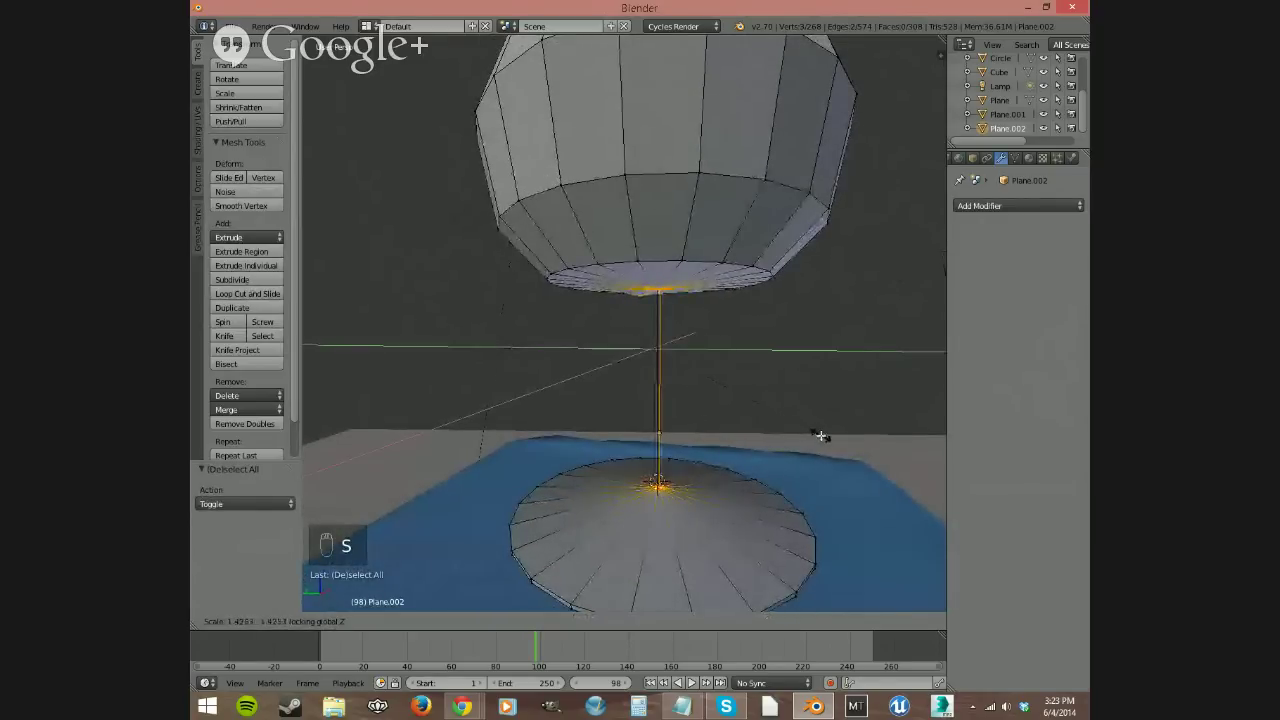
right_click(306, 492)
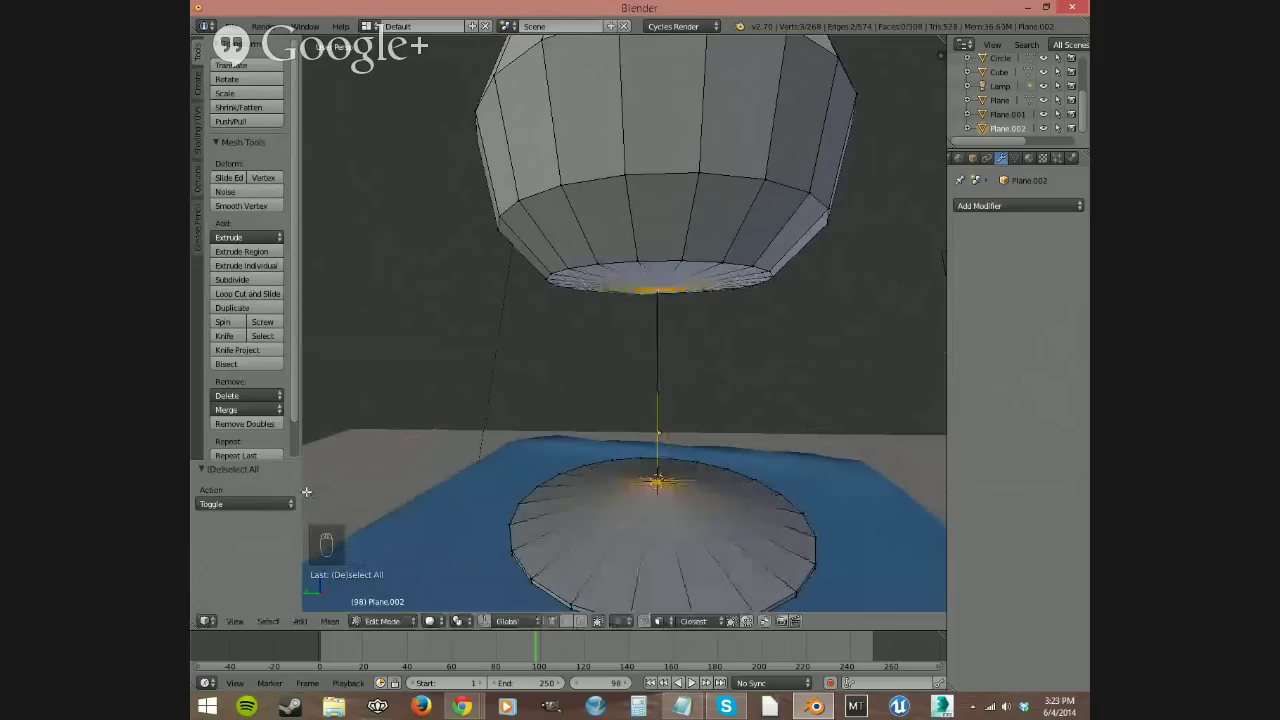
Step: Reselect the stem's vertices at the bowl's bottom and the foot's centre, and try widening them again with Z excluded
middle_click_drag(662, 362, 649, 317)
right_click(666, 286)
right_click(668, 279)
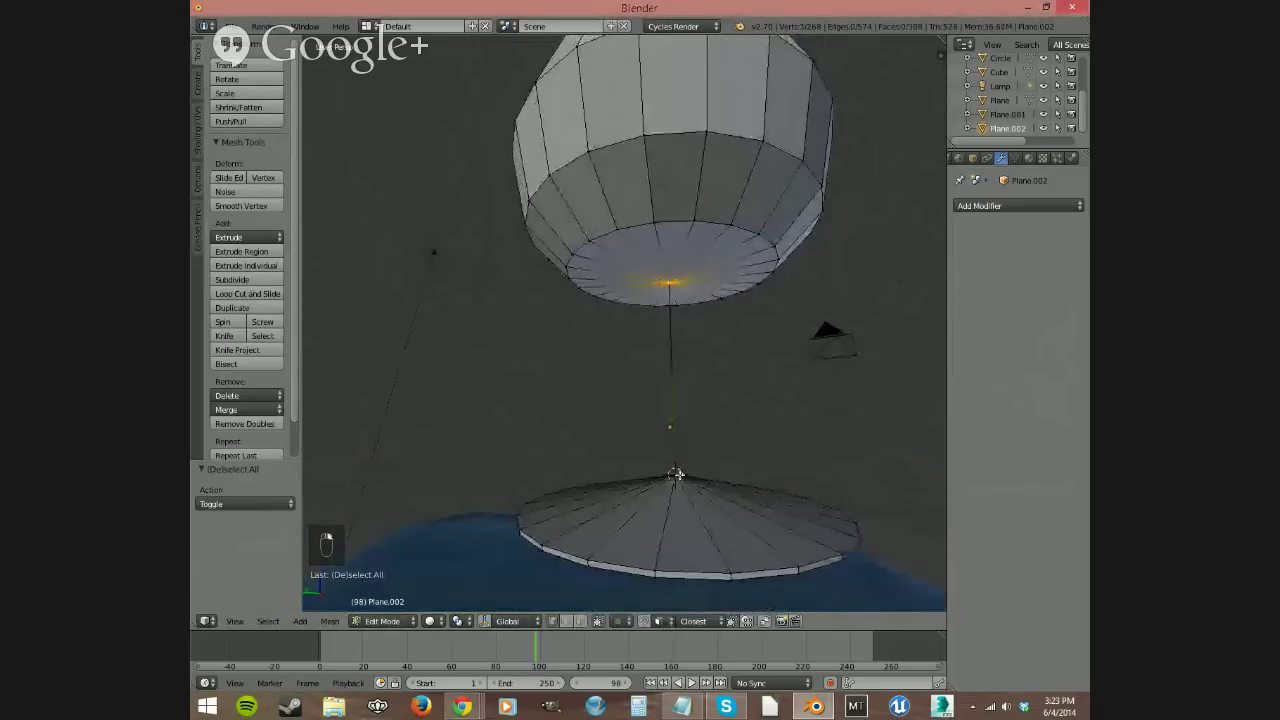
right_click(676, 474, "shift")
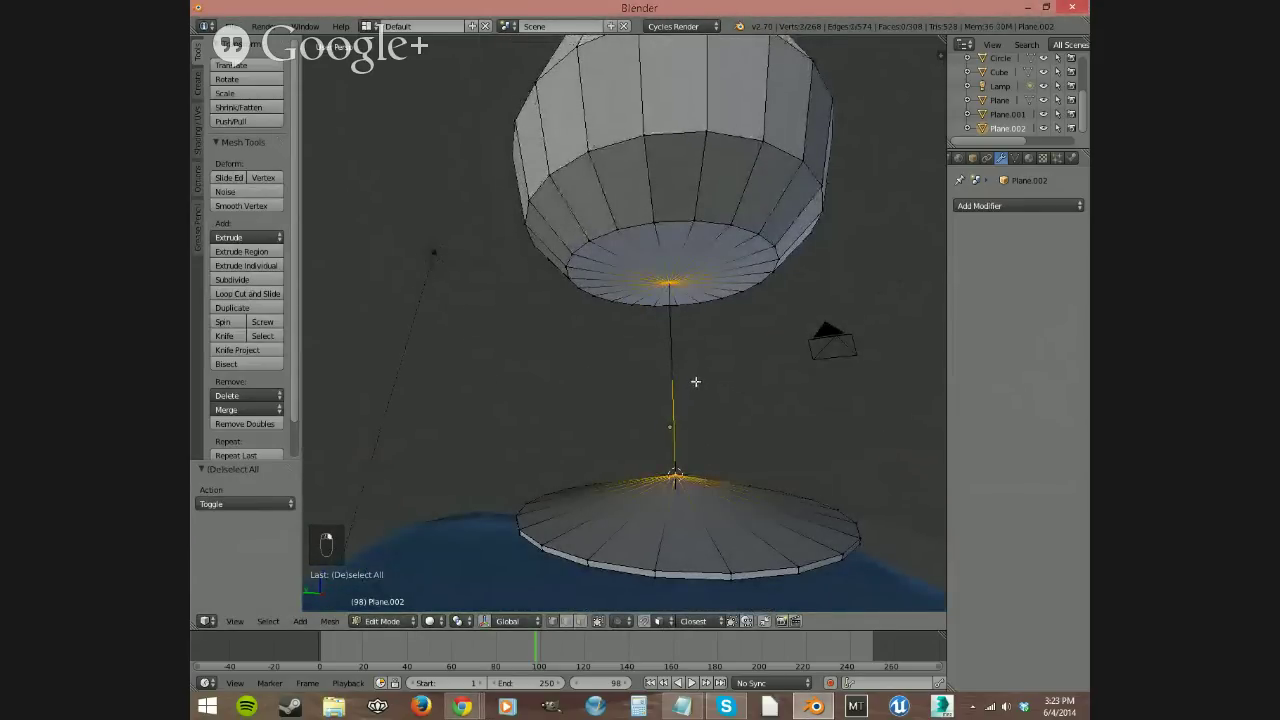
key("s")
key("shift+z")
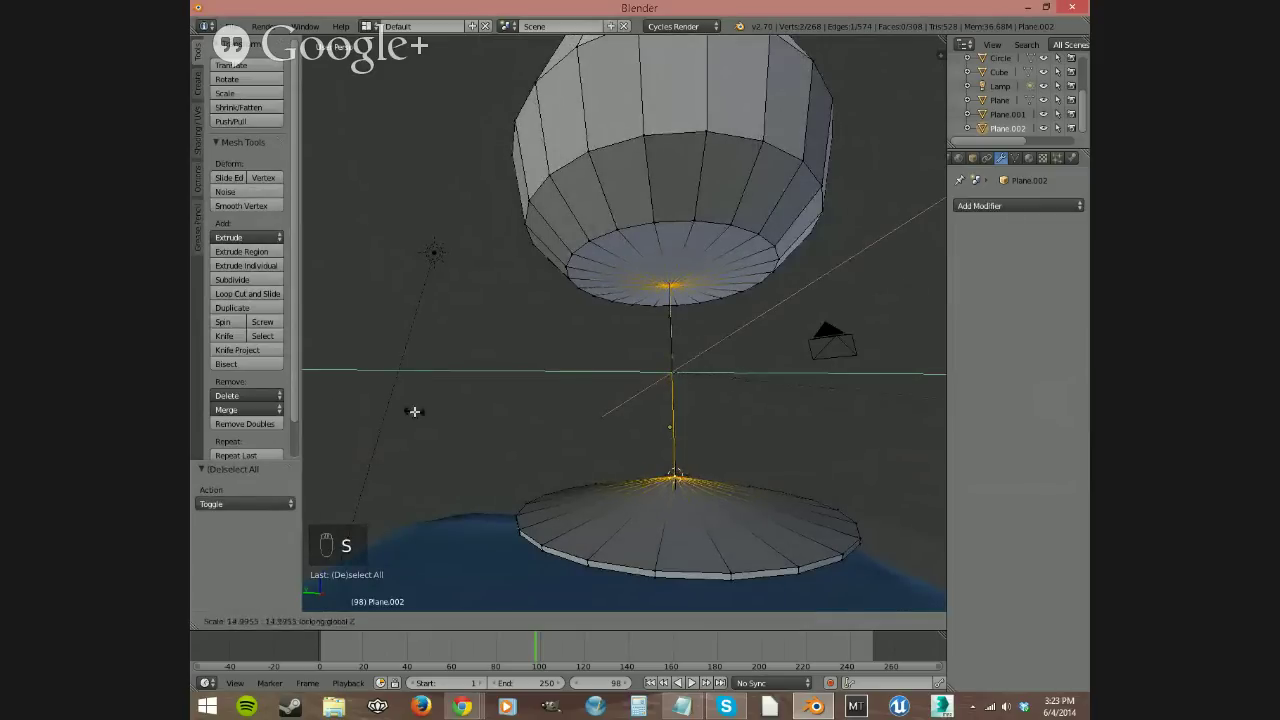
left_click(715, 410)
Step: Select the whole glass mesh and delete all of its vertices
right_click(669, 282)
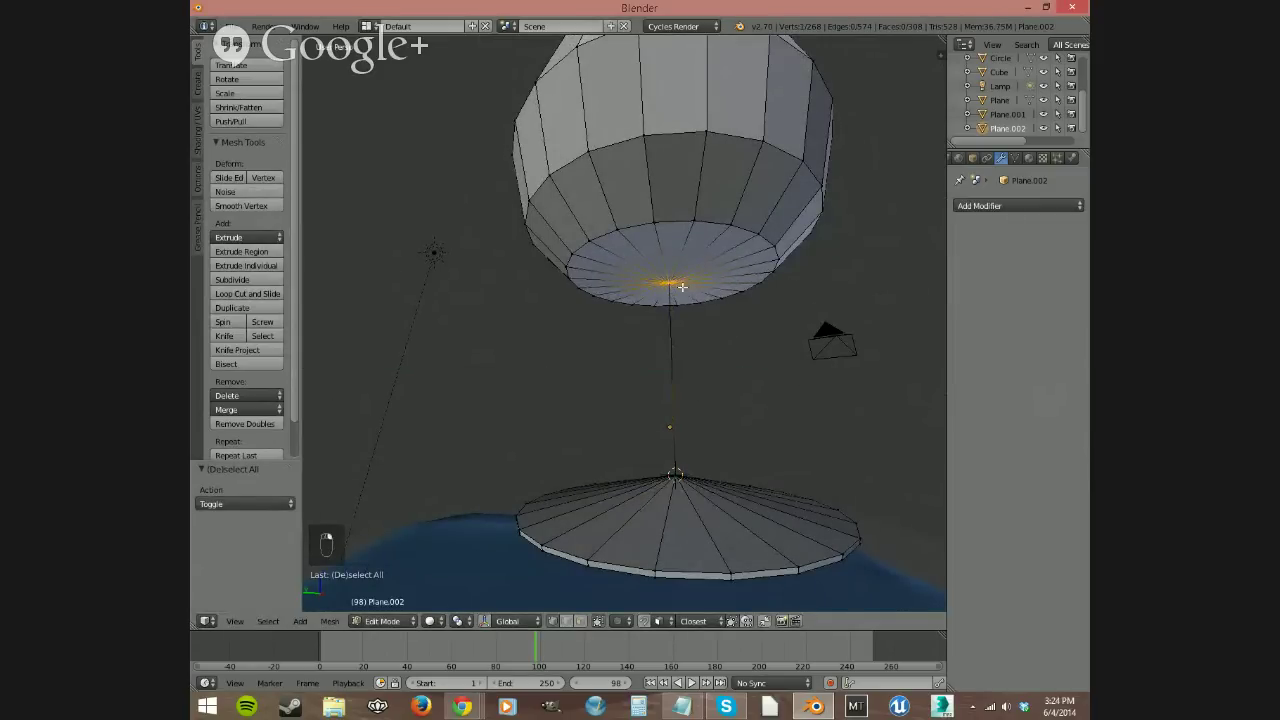
scroll(672, 282, "up", 5)
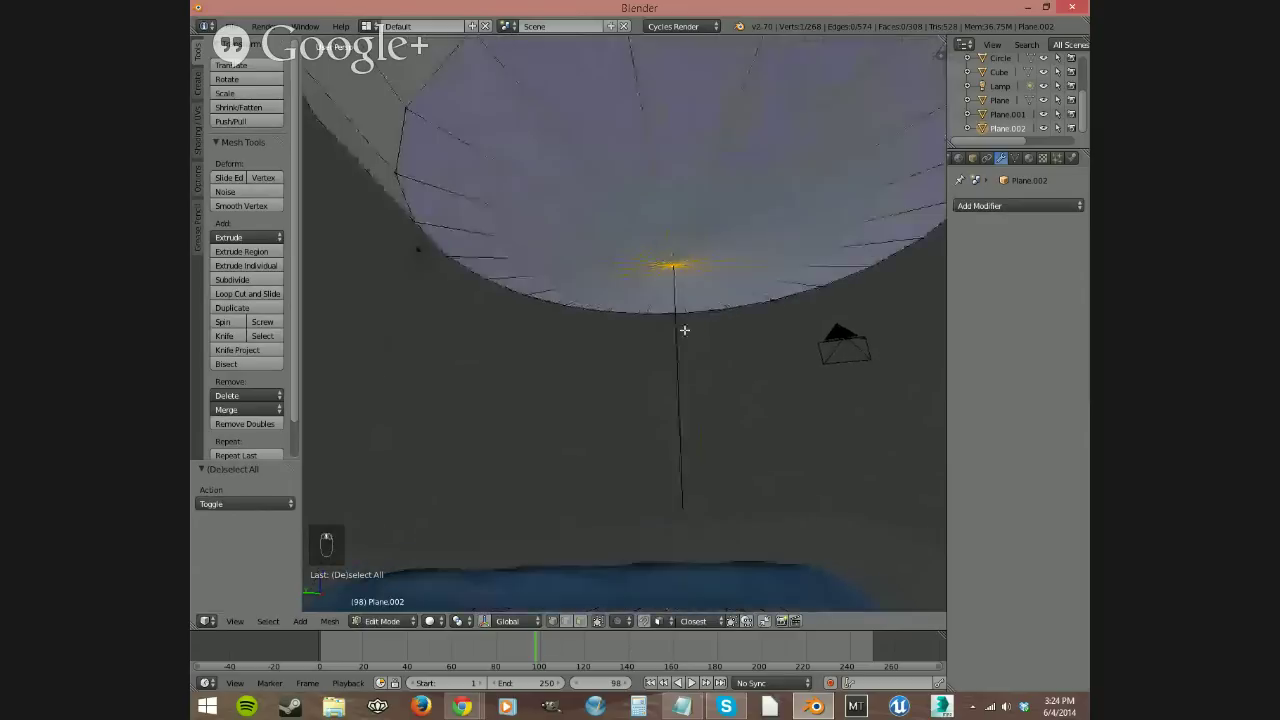
scroll(700, 320, "up", 3)
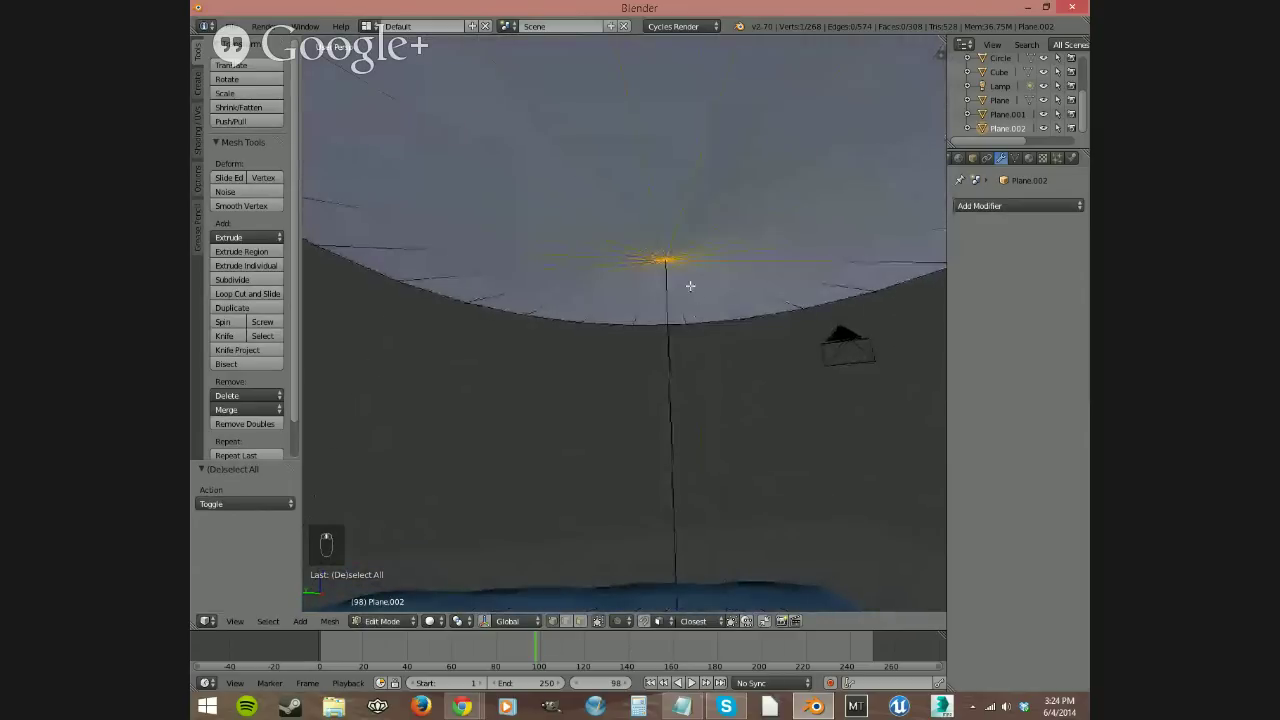
key("a")
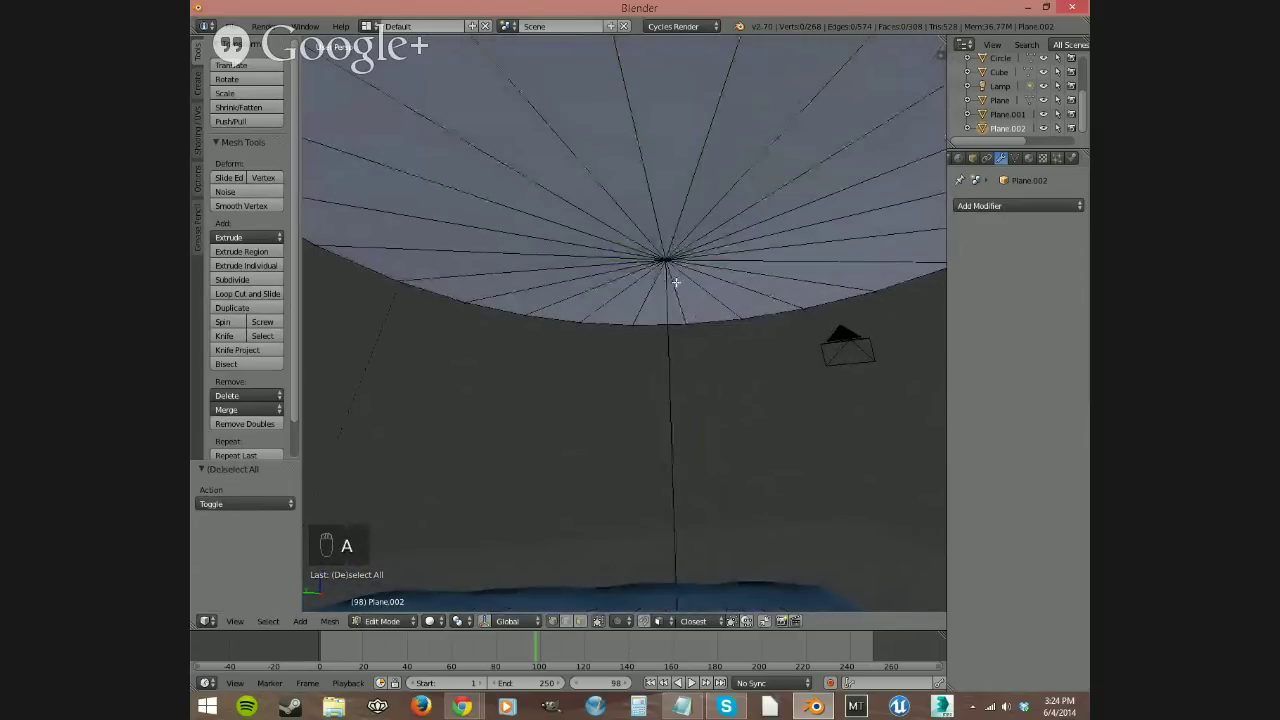
scroll(676, 283, "down", 8)
middle_click_drag(702, 462, 652, 173)
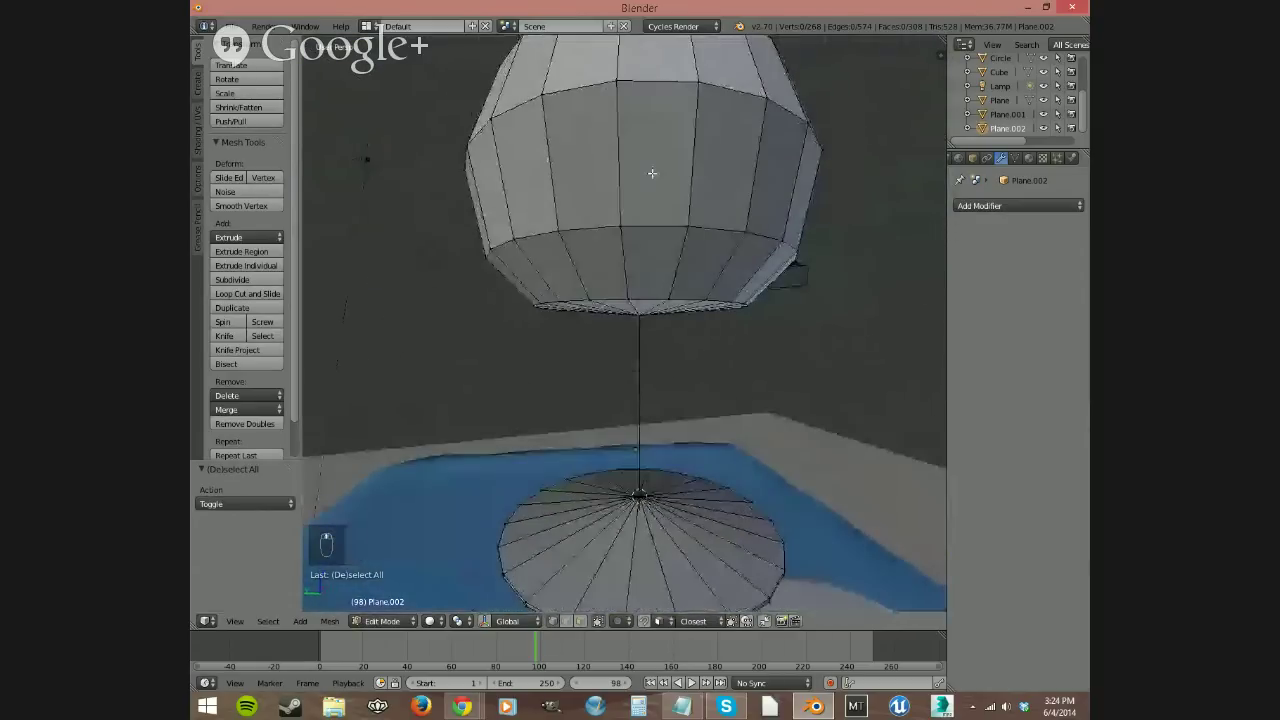
key("a")
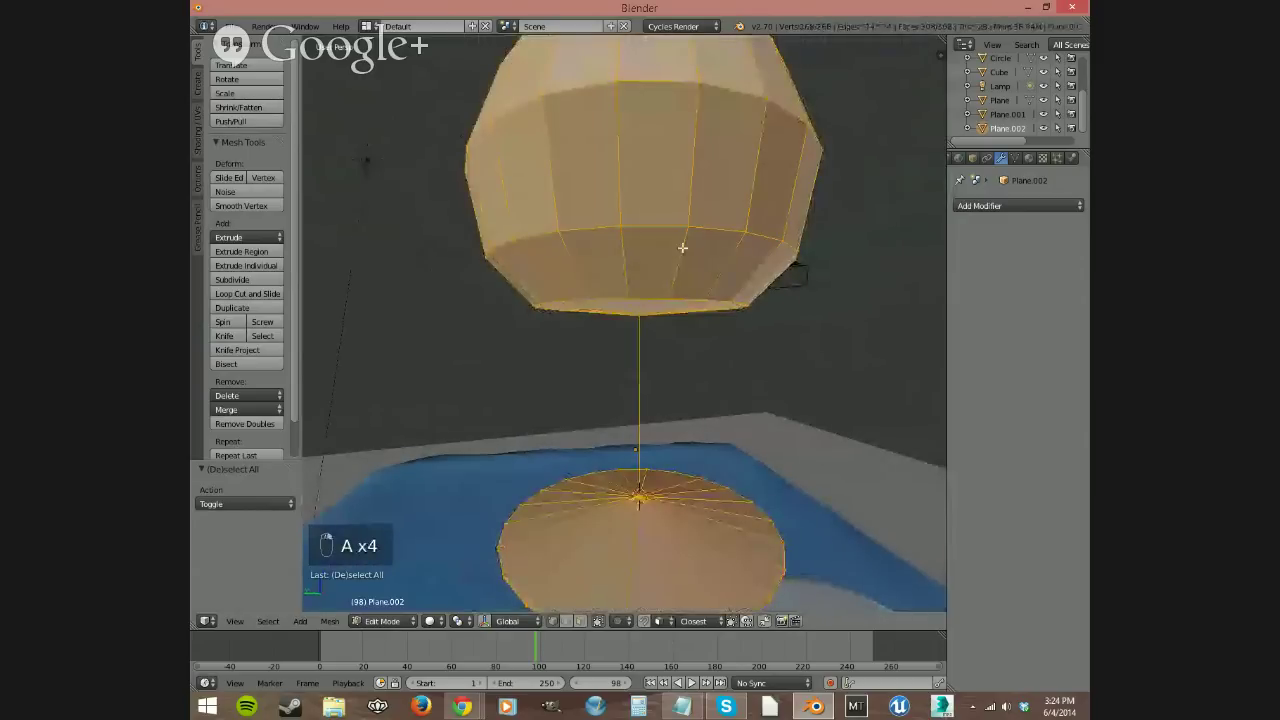
key("Delete")
left_click(682, 247)
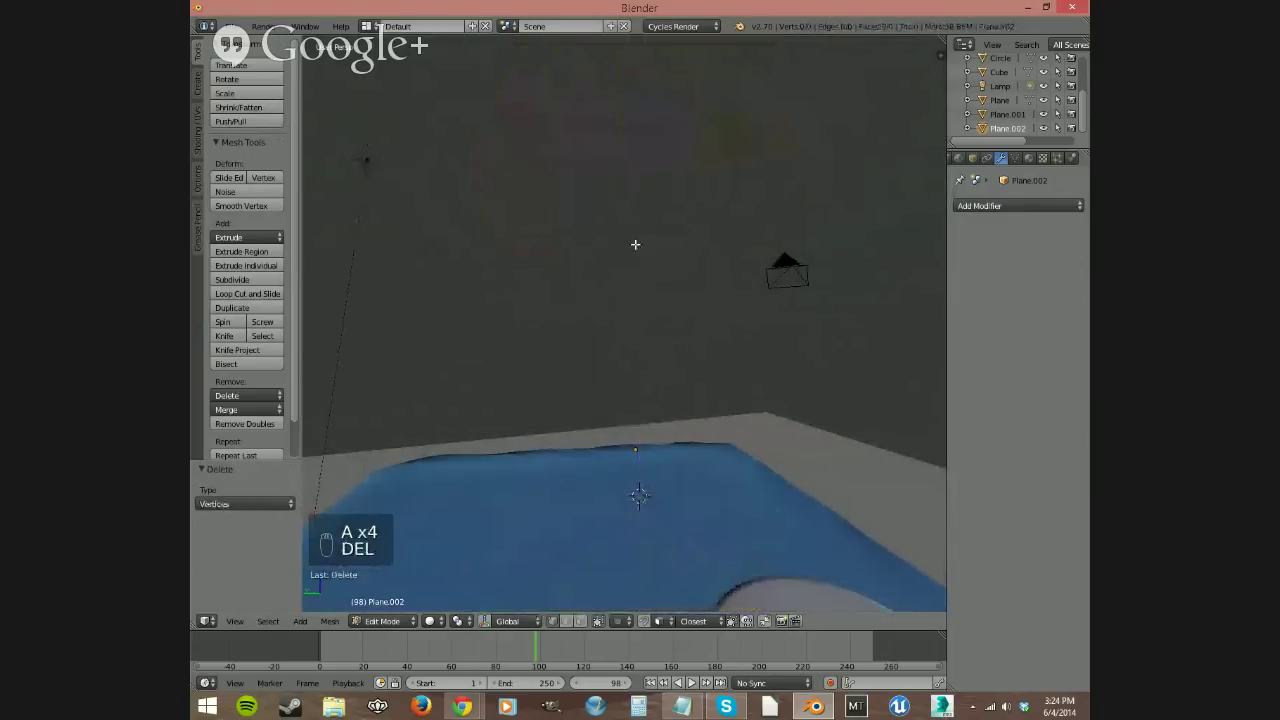
Step: In front view, draw a thin foot profile point by point, running out from the stem and back above itself
key("KP_1")
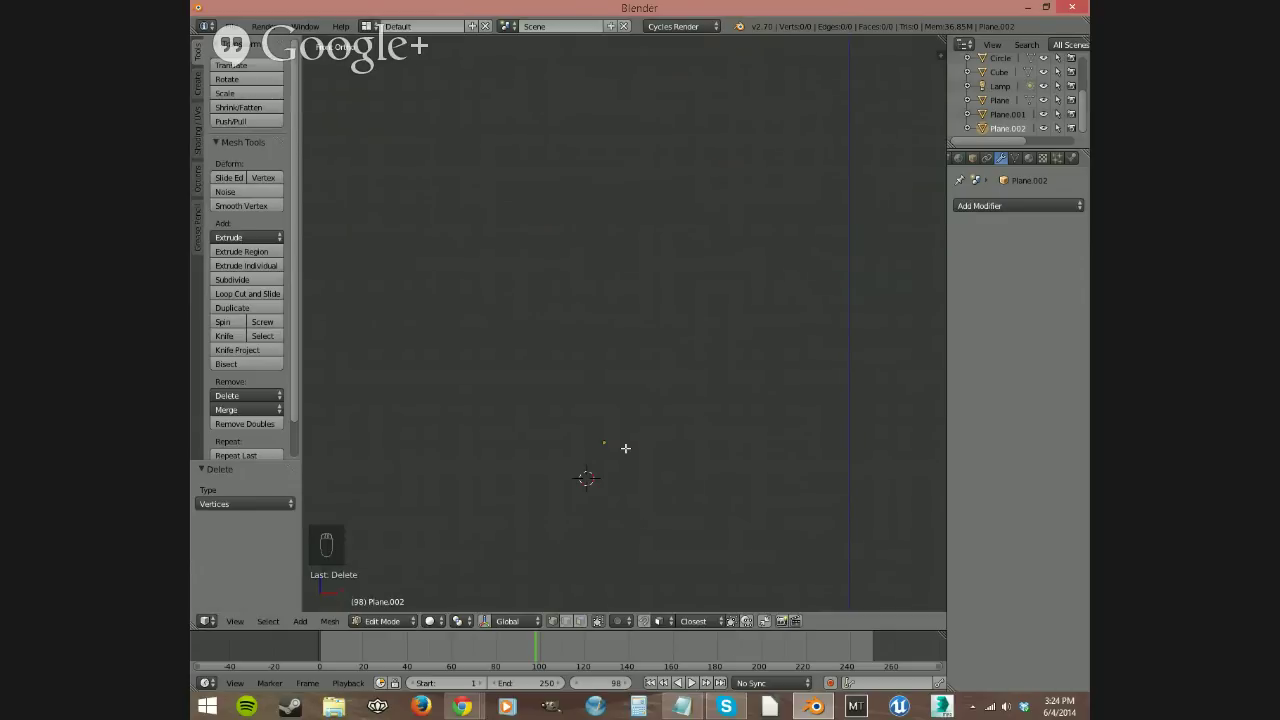
left_click(603, 394, "ctrl")
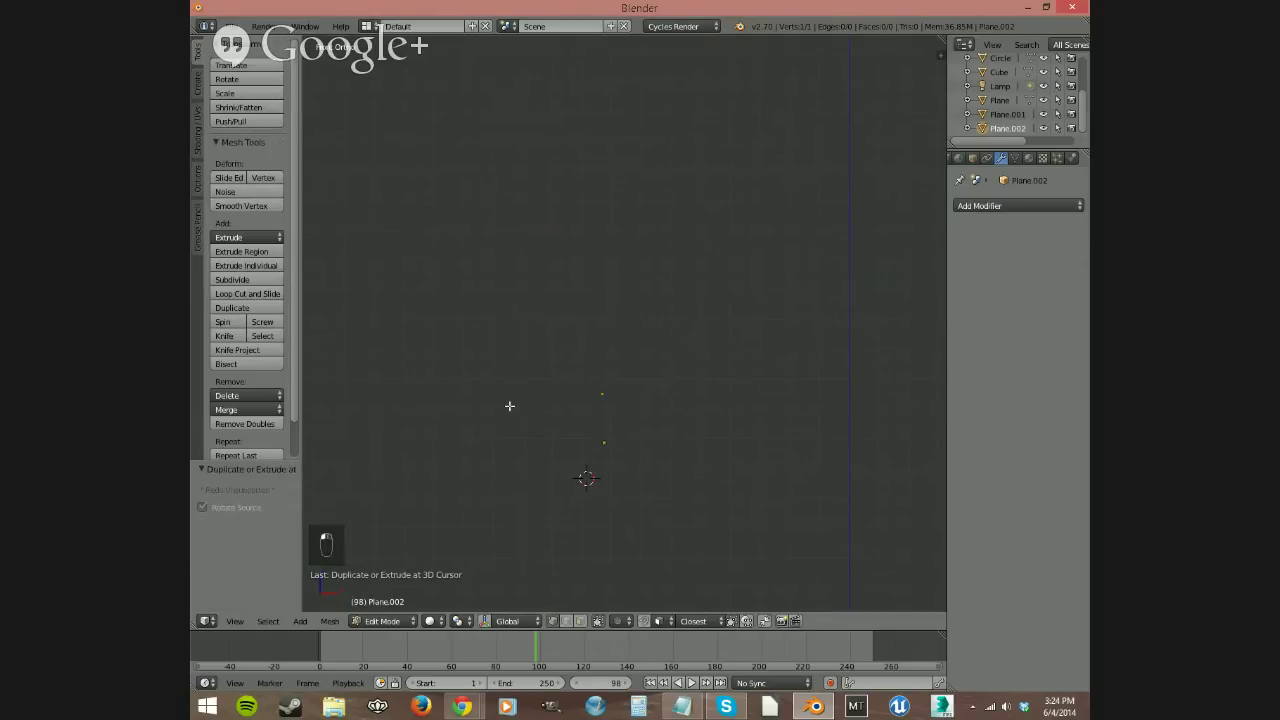
left_click(436, 404, "ctrl")
left_click(596, 381, "ctrl")
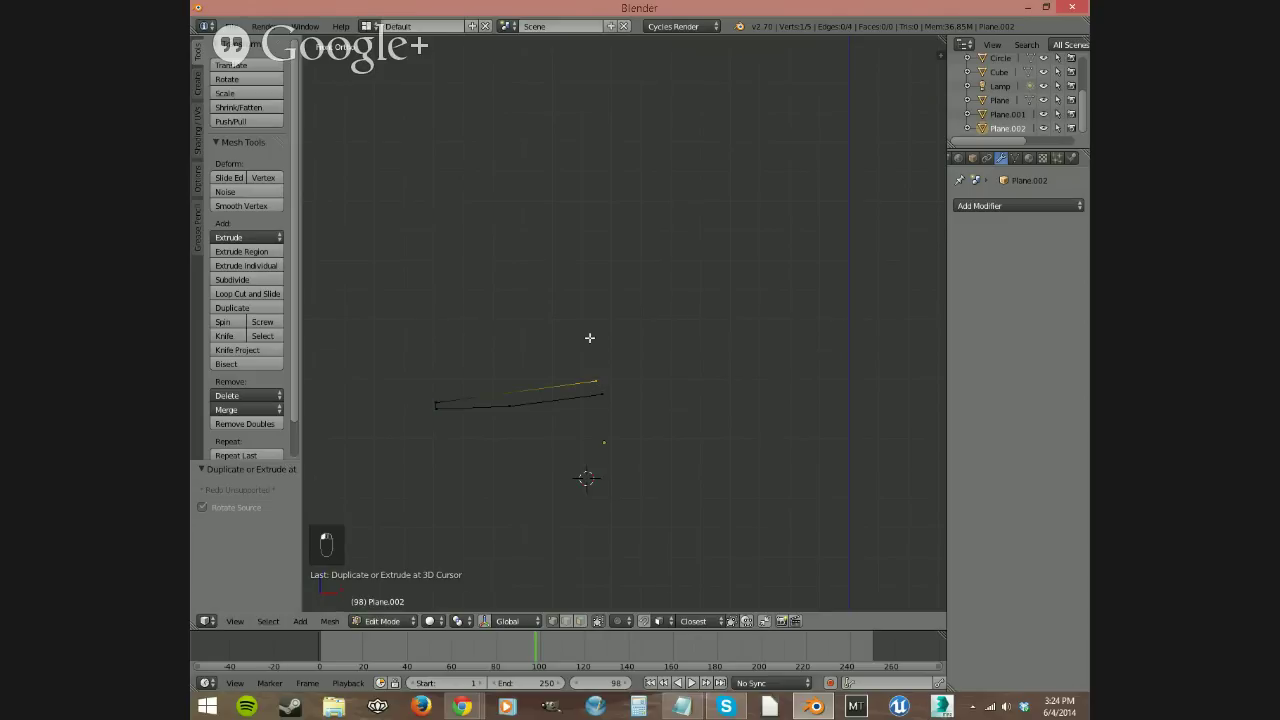
Step: Continue the profile with a straight vertical stem and the bowl's curved outer wall up to the rim
left_click(595, 228, "ctrl")
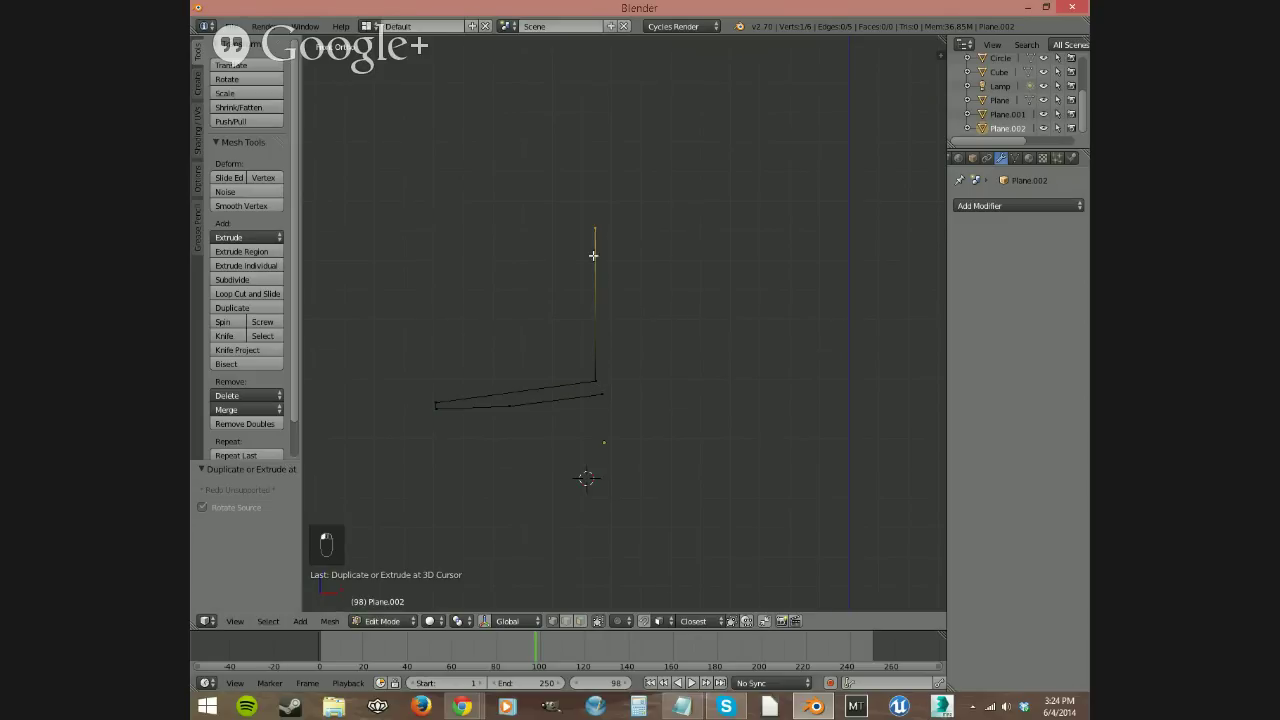
left_click(528, 220, "ctrl")
left_click(480, 194, "ctrl")
left_click(457, 140, "ctrl")
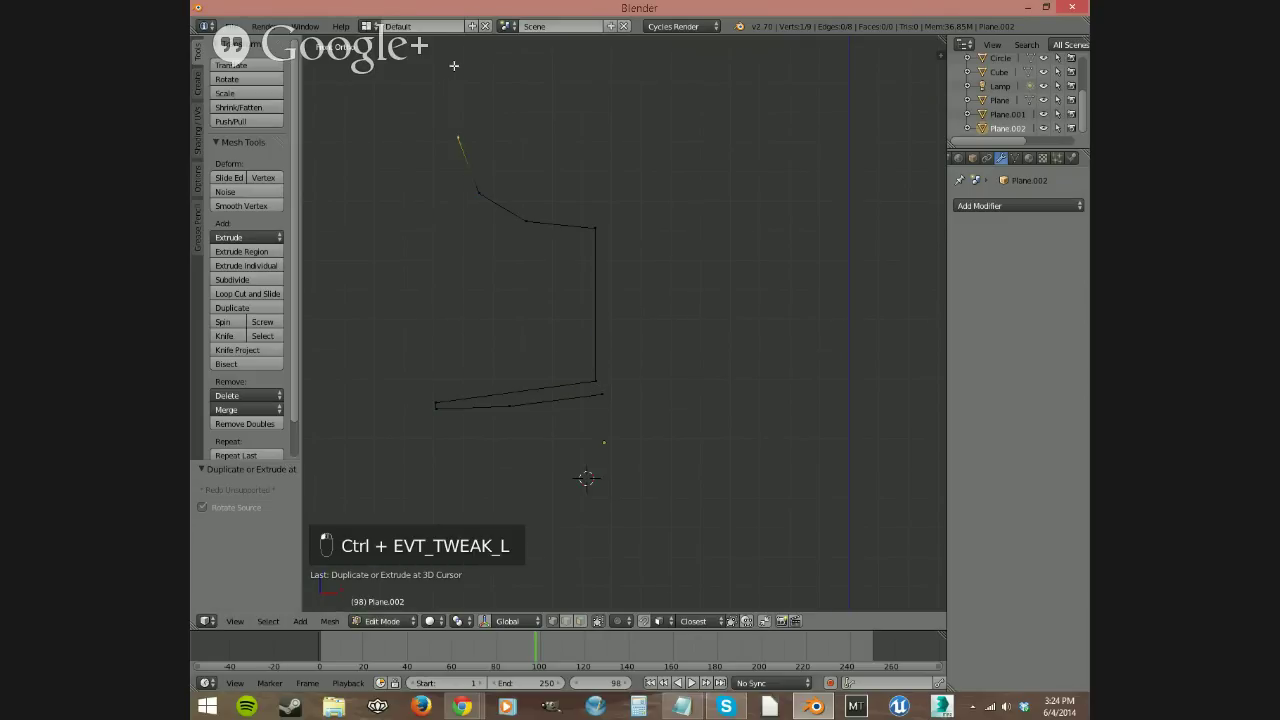
left_click(456, 56, "ctrl")
middle_click_drag(648, 308, 644, 415, "shift")
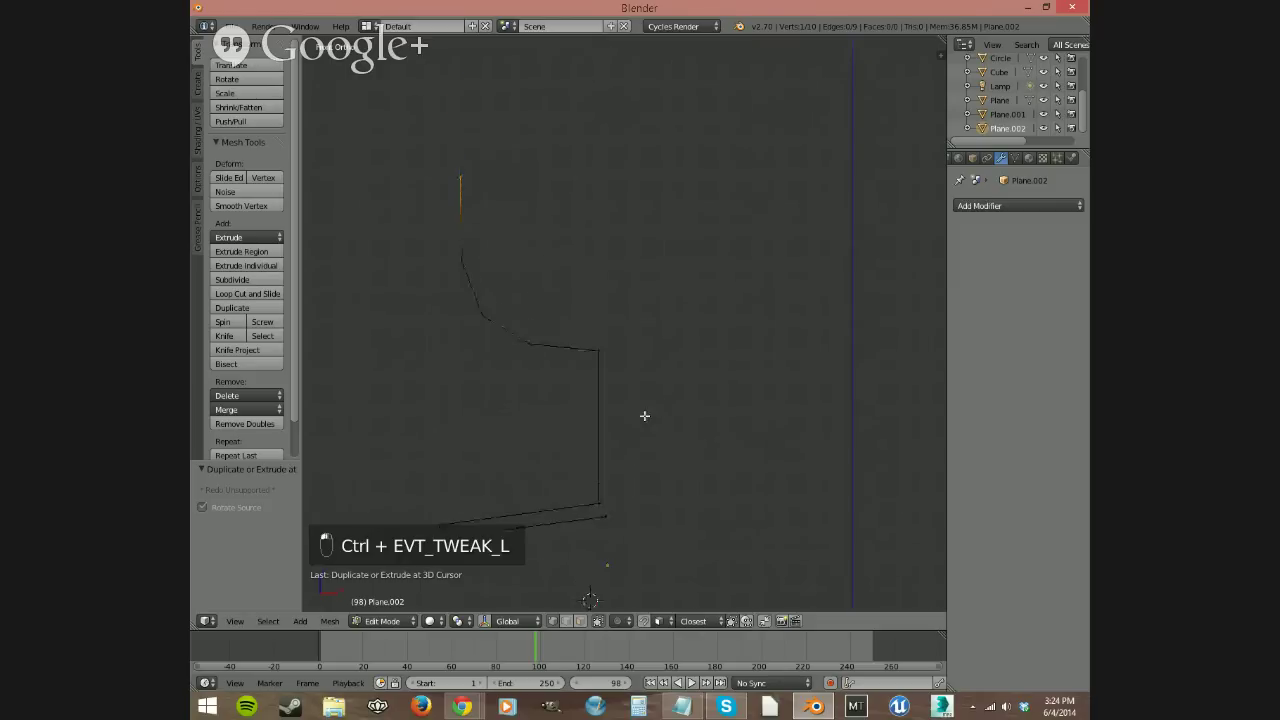
left_click(480, 129, "ctrl")
left_click(501, 98, "ctrl")
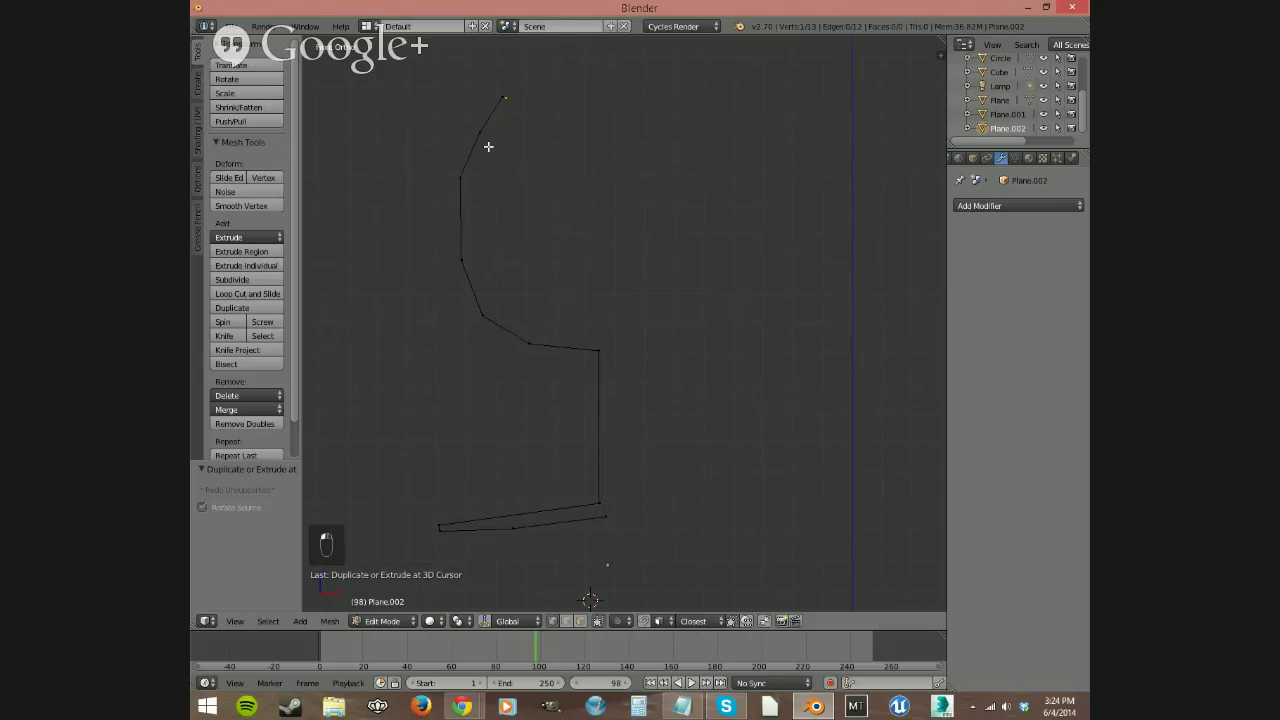
Step: Draw the bowl's inner wall from the rim down alongside the outer wall, ending just above the stem's upper end
left_click(470, 176, "ctrl")
left_click(469, 259, "ctrl")
left_click(485, 312, "ctrl")
left_click(531, 331, "ctrl")
key("a")
right_click(597, 343)
Step: Select the upper and lower vertices of the profile's stem line and align them vertically by scaling to 0 along X
right_click(605, 520, "shift")
right_click(602, 504)
right_click(600, 355, "shift")
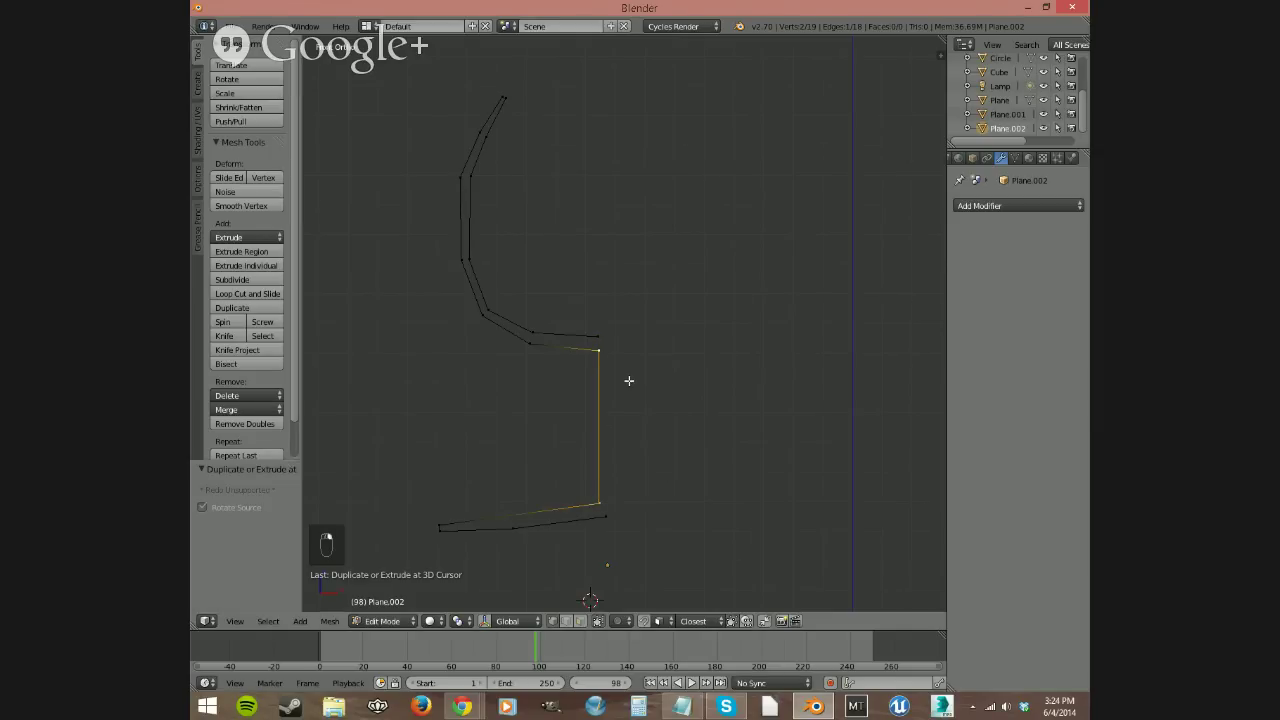
key("s")
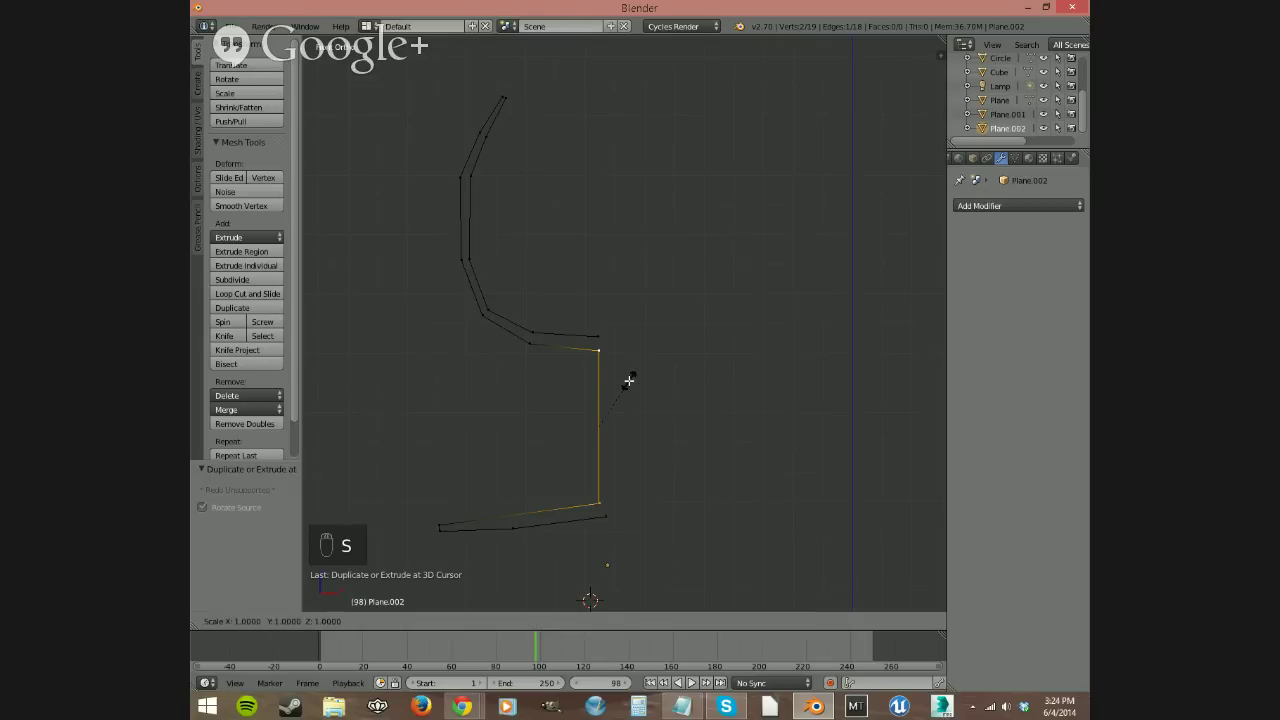
key("x")
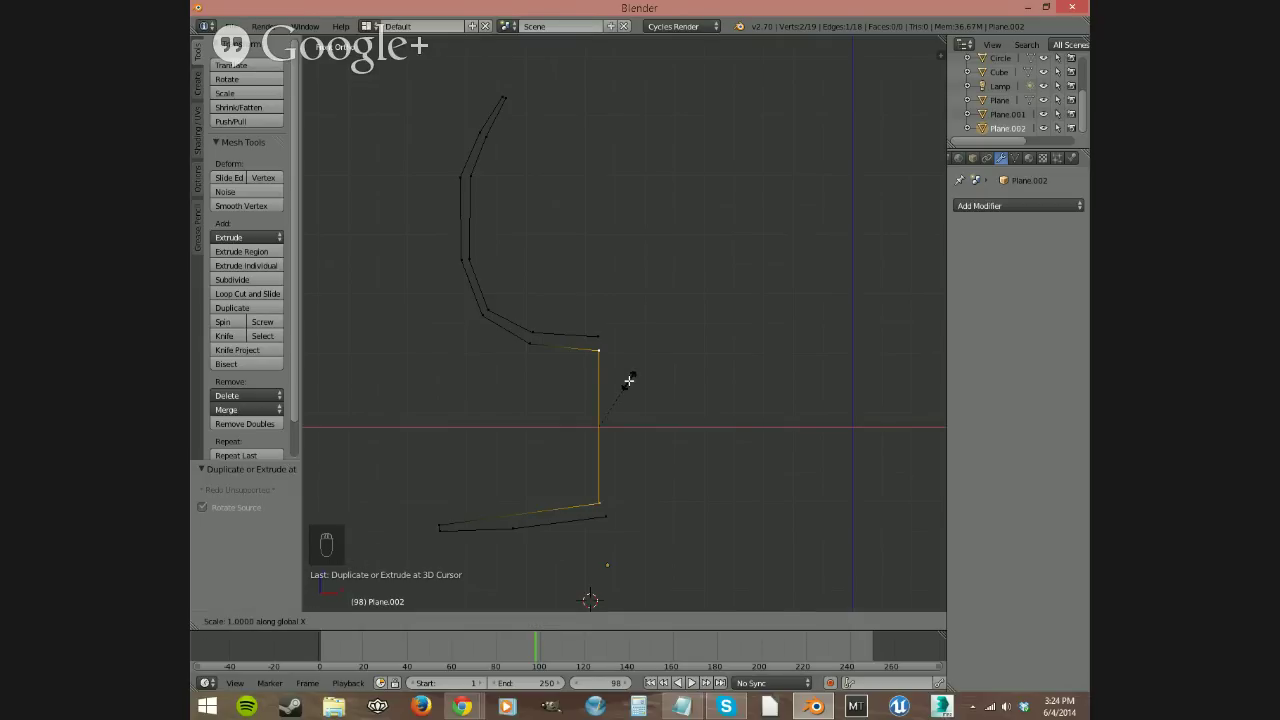
type("0")
key("Return")
Step: Align the inner wall's and foot underside's end vertices by scaling to 0 along X, and shift them about 0.009 along X
right_click(611, 516)
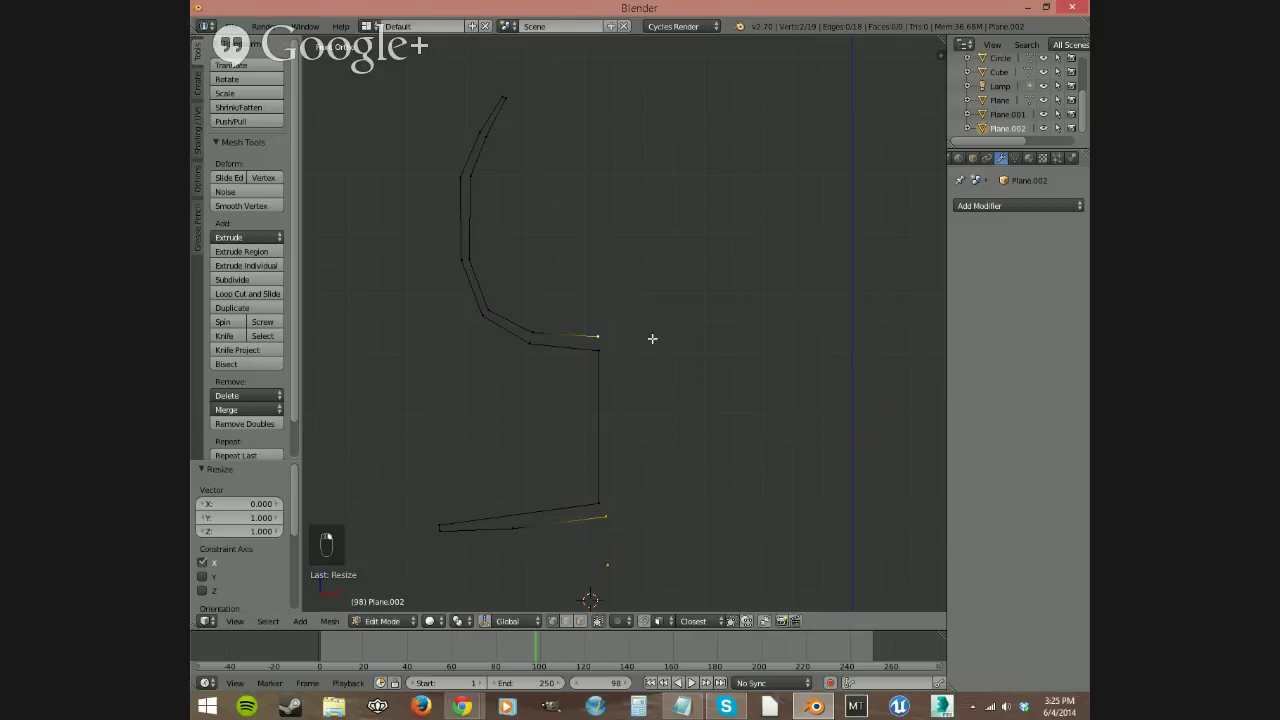
type("sx0")
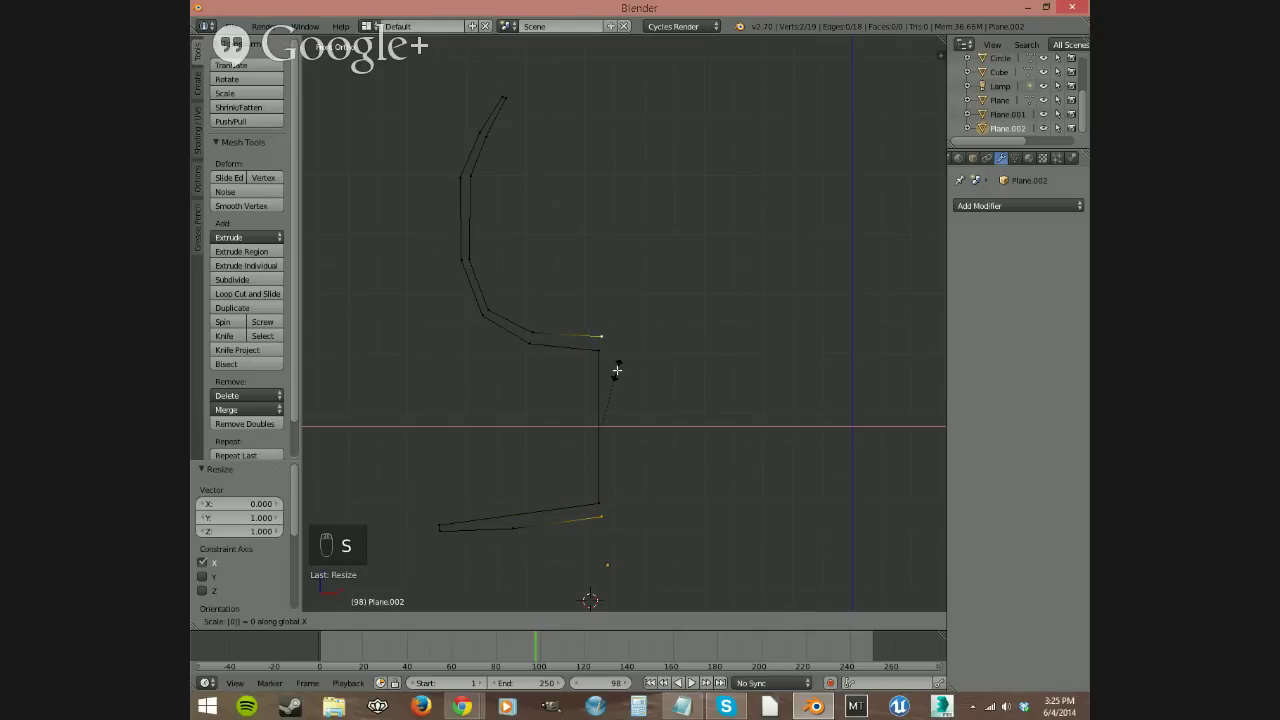
key("Return")
key("g")
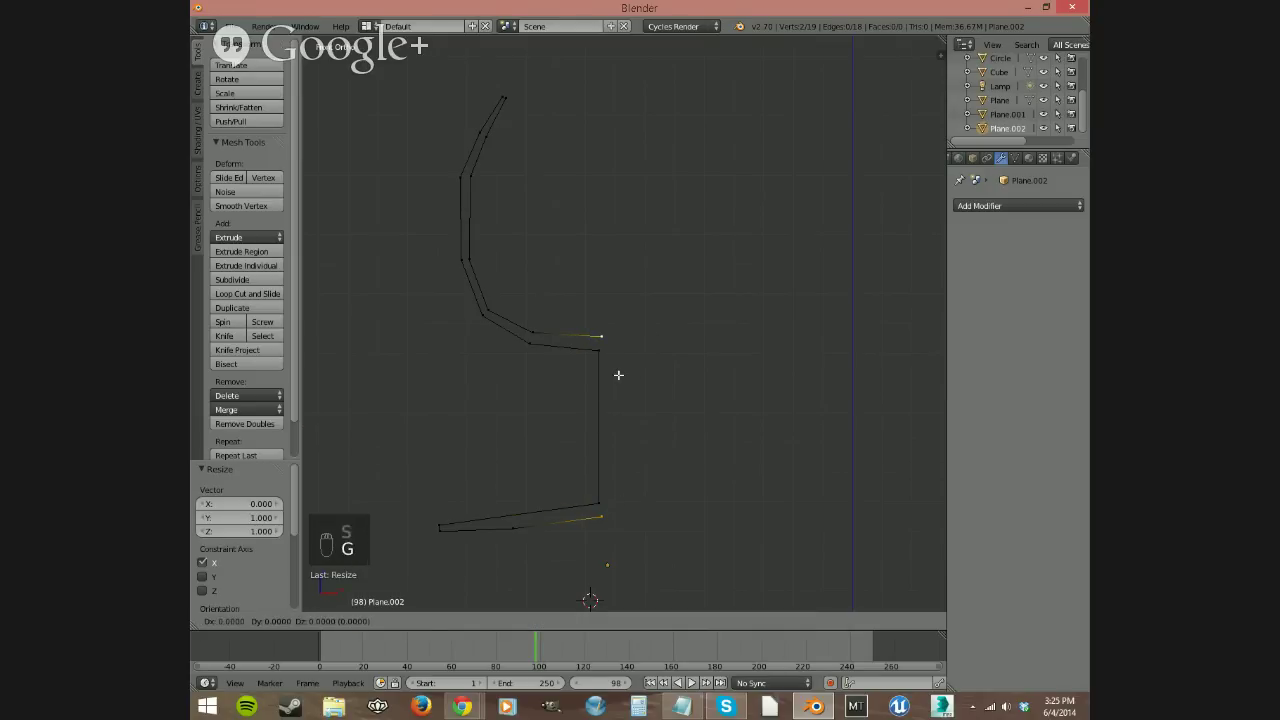
left_click(619, 374)
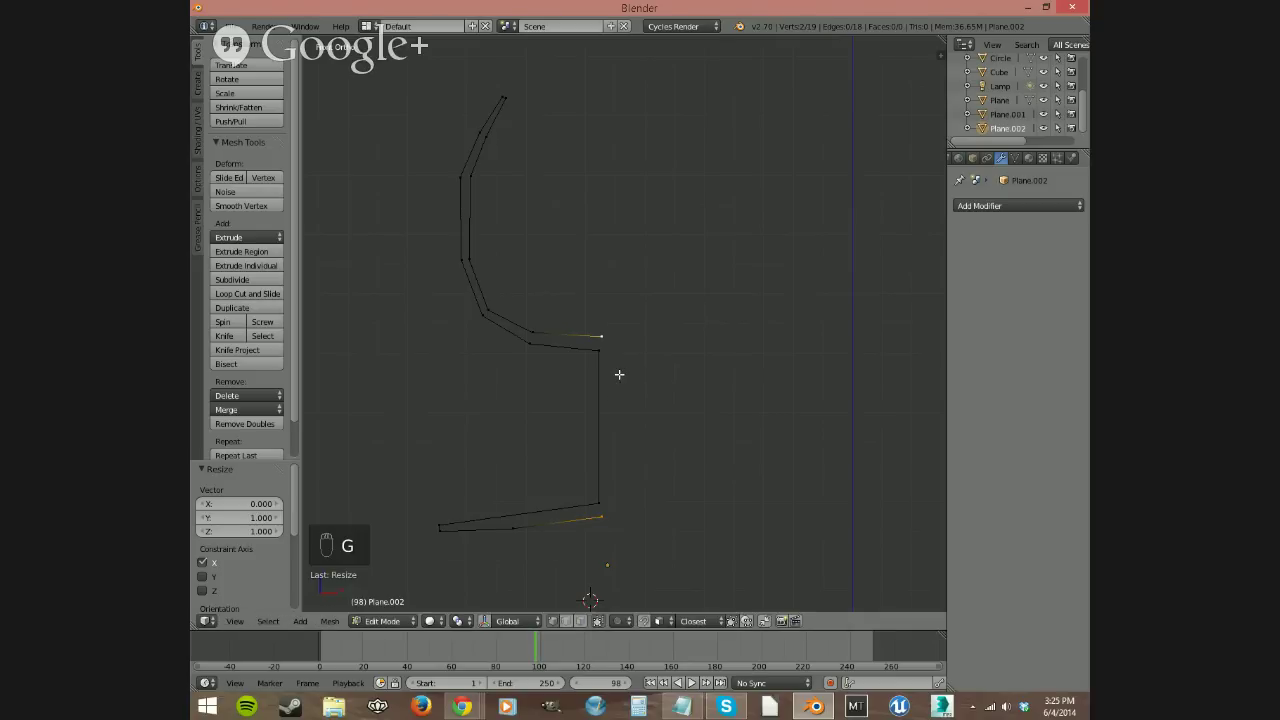
key("g")
key("x")
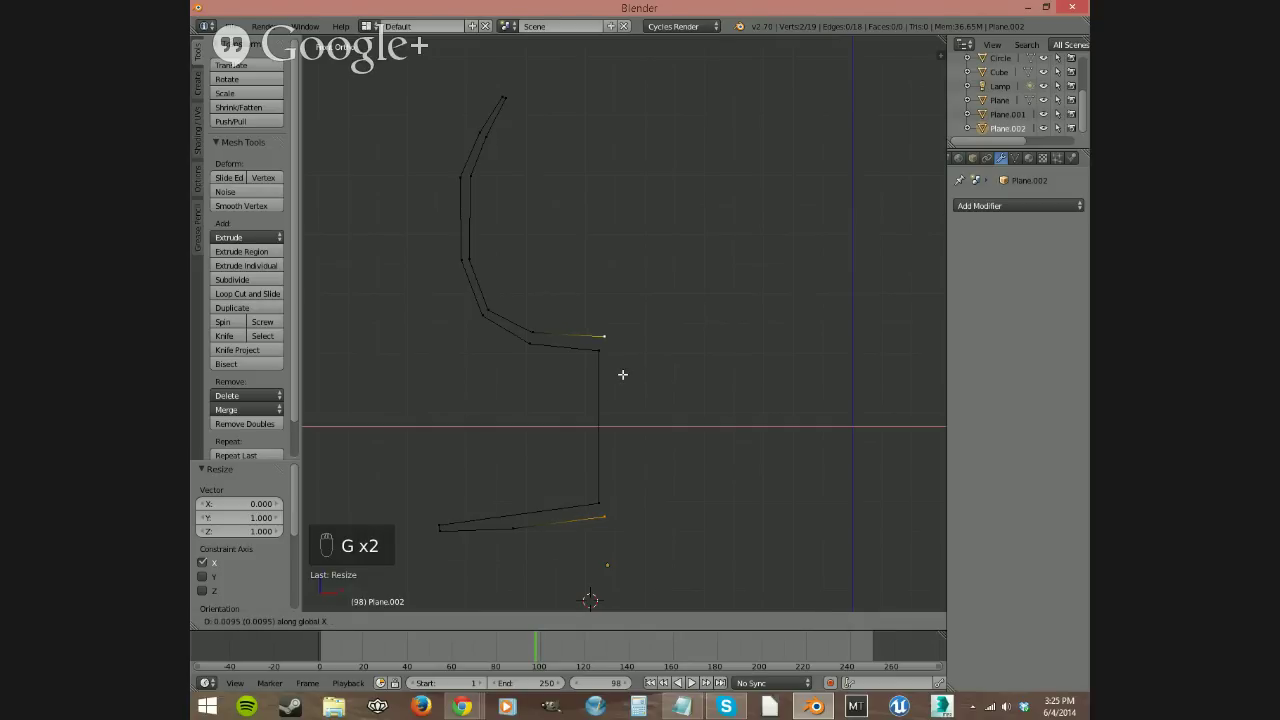
left_click(621, 373)
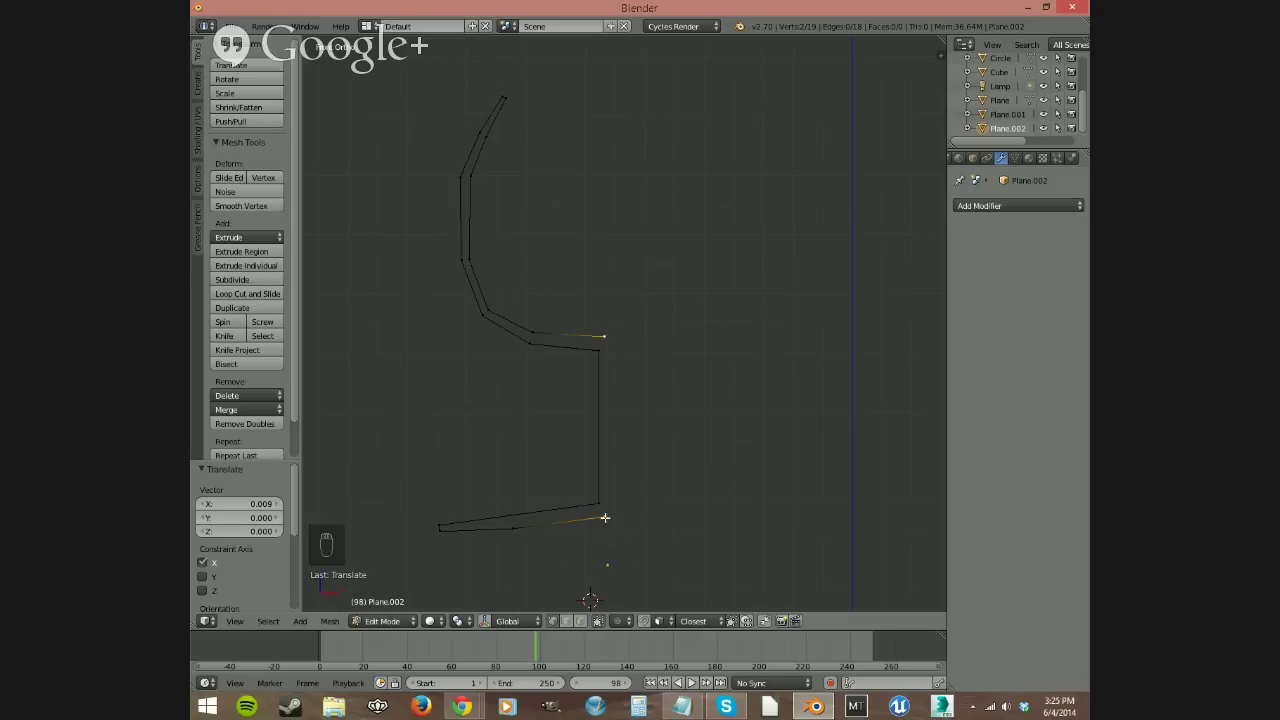
Step: Snap the 3D cursor to the foot underside's end vertex, select the whole profile and spin it 360° in 22 steps
key("shift+s")
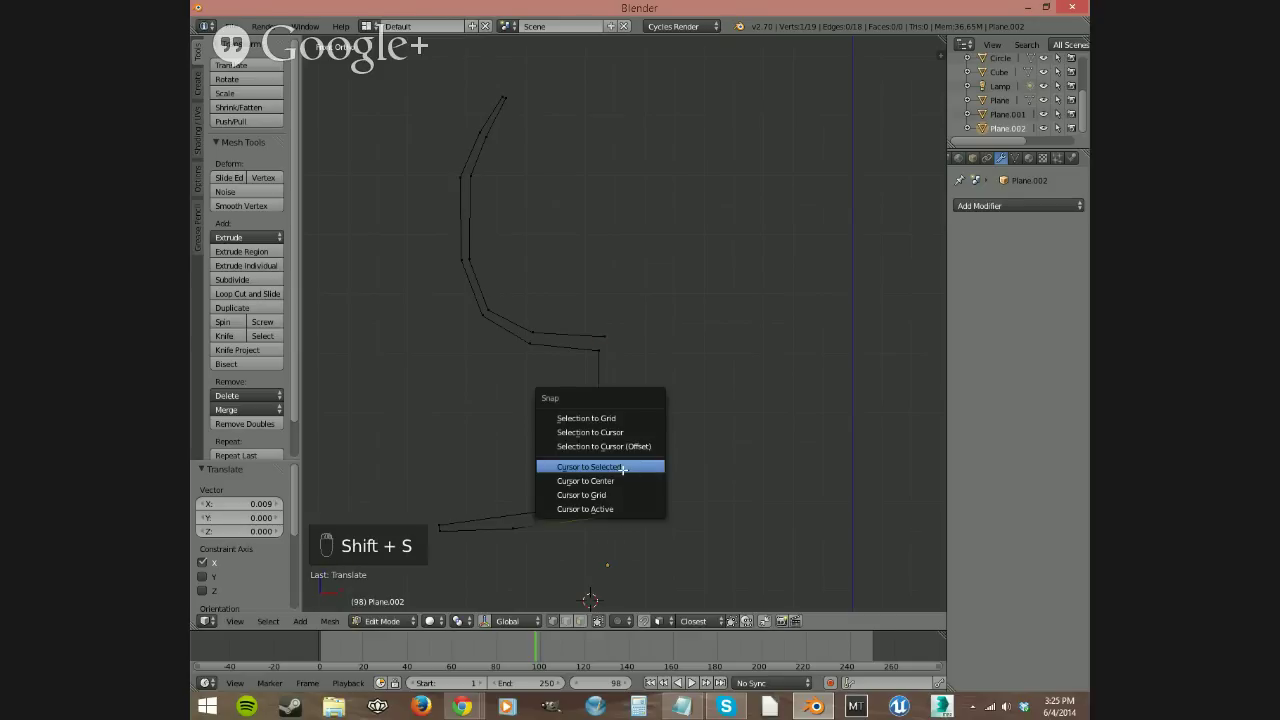
left_click(622, 468)
key("a")
key("a")
key("a")
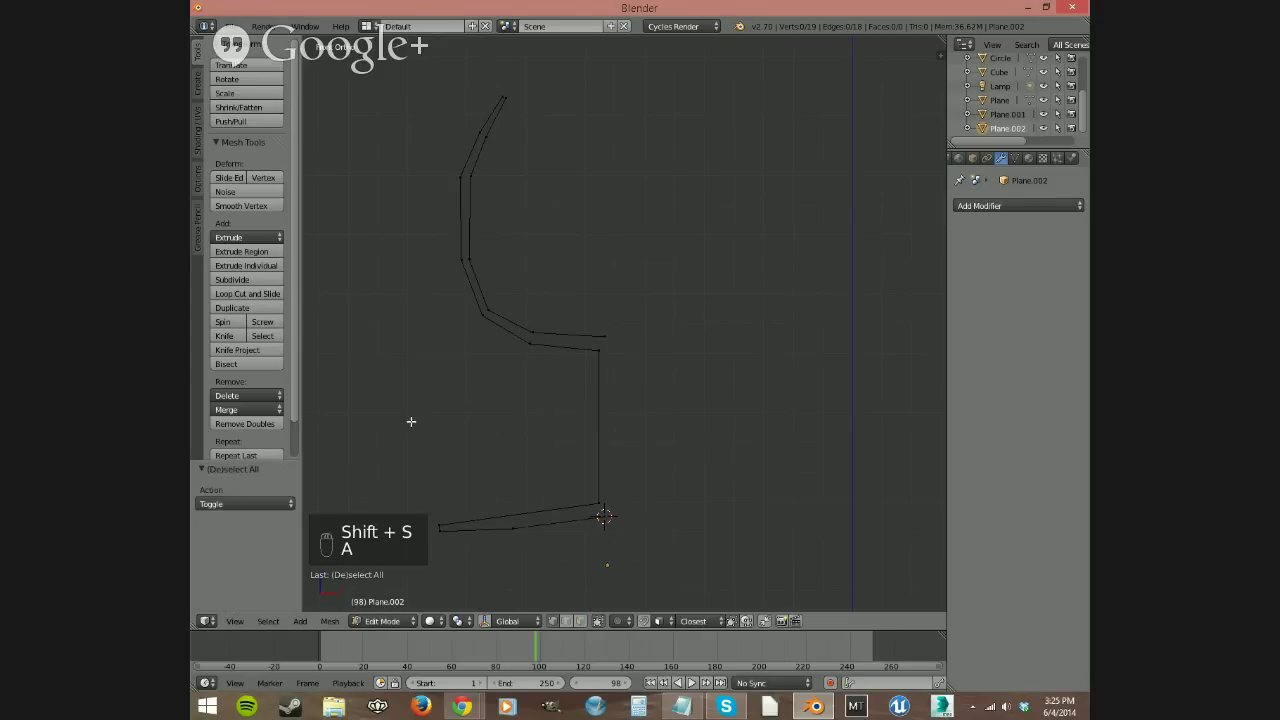
left_click(222, 322)
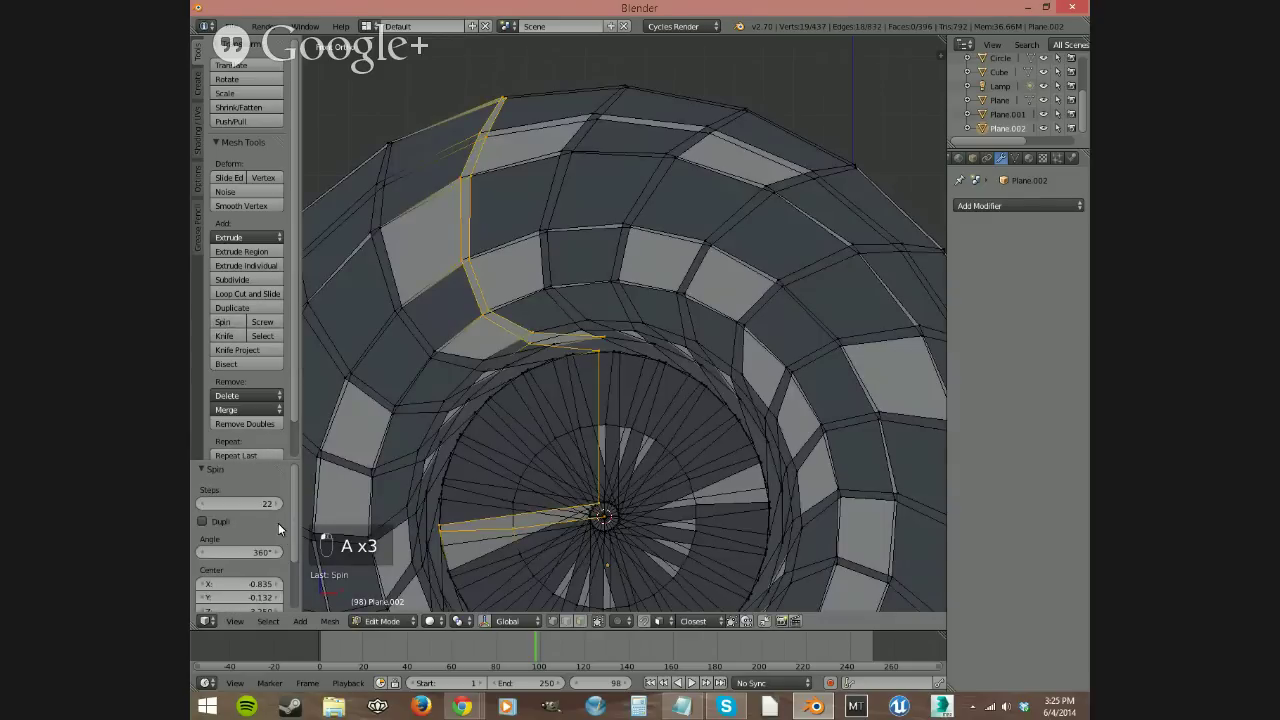
Step: Set the spin axis to X 0, Y 0, Z 1 so the profile revolves around the vertical axis
scroll(283, 543, "down", 2)
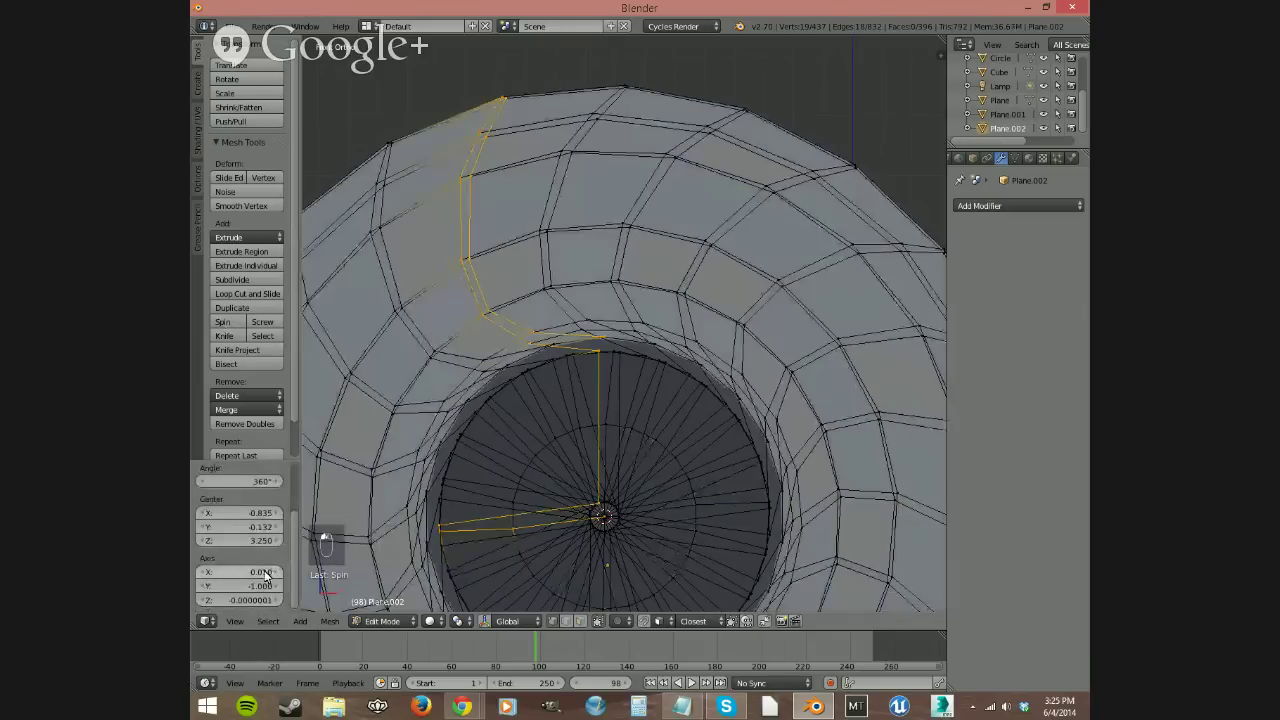
left_click(262, 571)
type("0")
key("Tab")
type("0")
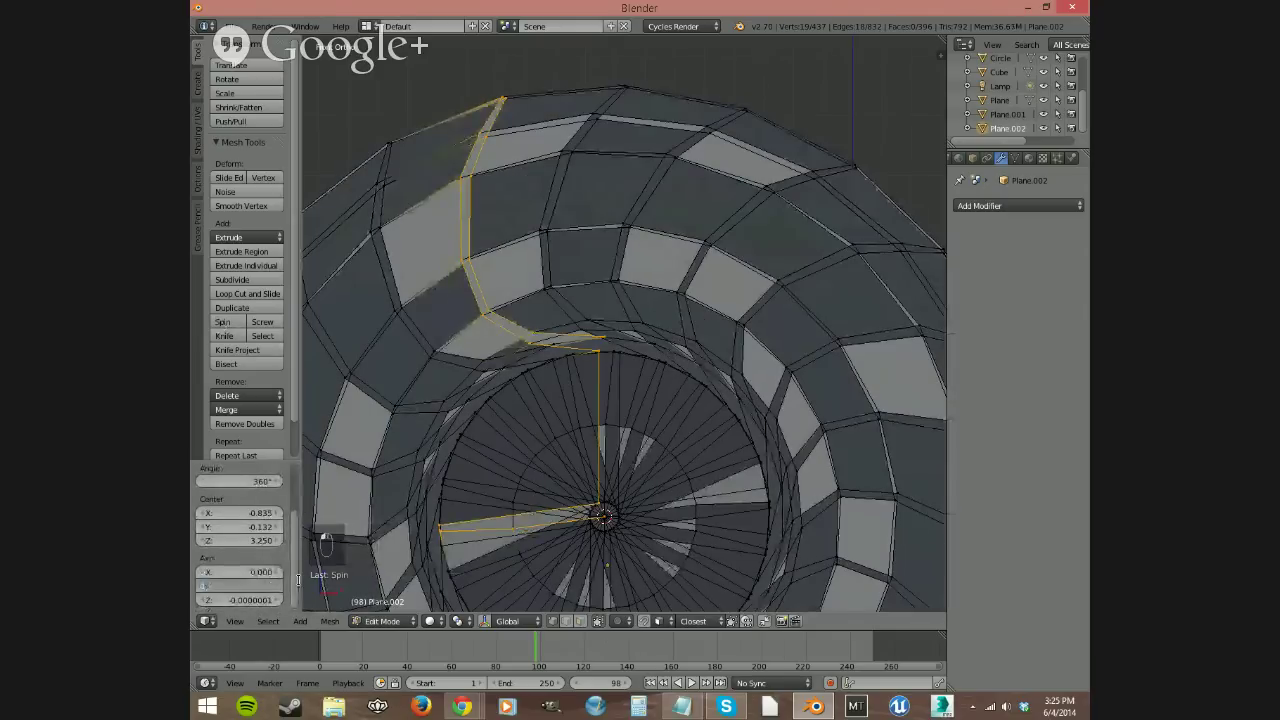
key("Tab")
type("1")
key("Return")
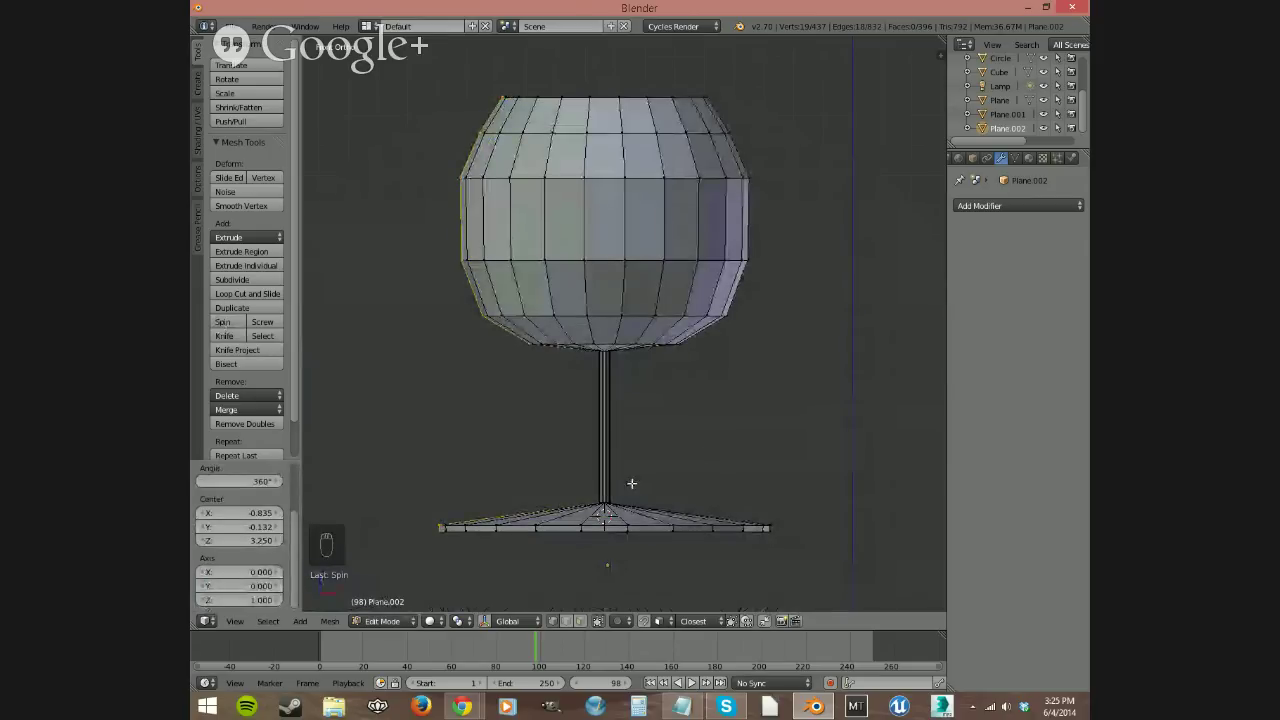
Step: Select the entire glass mesh and remove its doubled vertices
key("a")
key("a")
key("a")
left_click(245, 423)
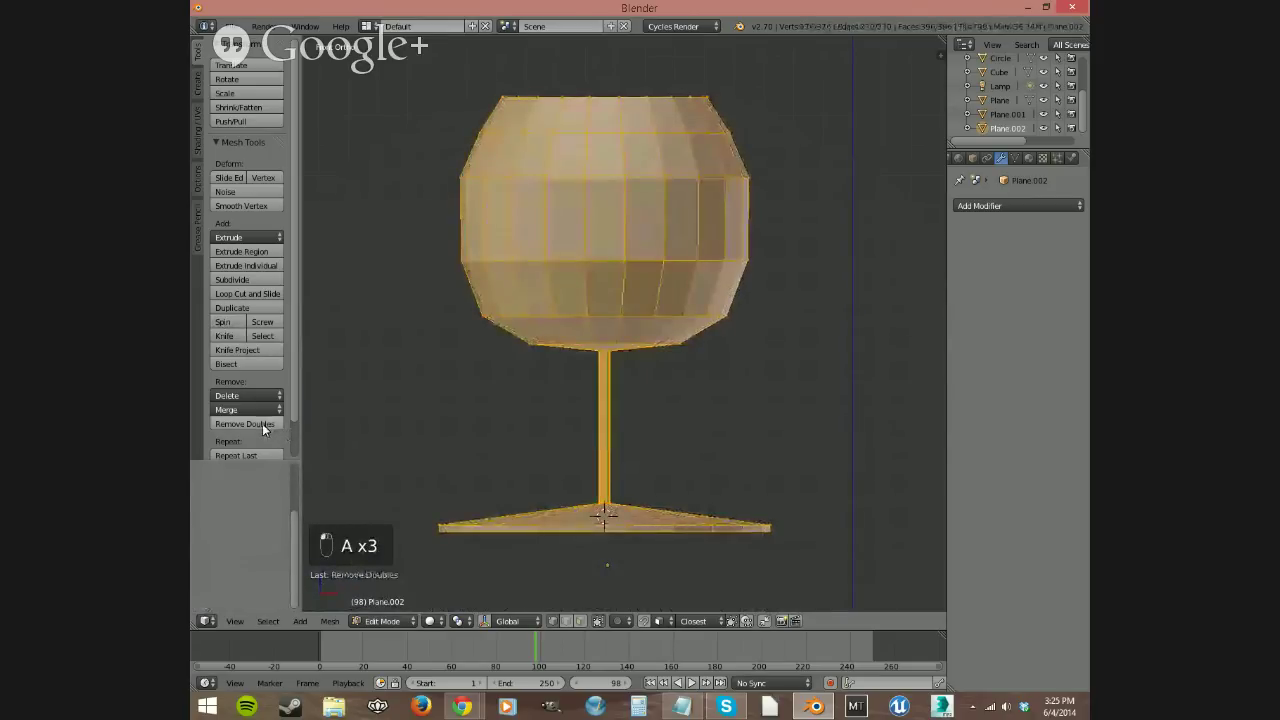
Step: Deselect everything, select the vertices at the middle of the bowl's inner bottom and merge them
middle_click_drag(607, 412, 612, 520)
scroll(640, 366, "up", 4)
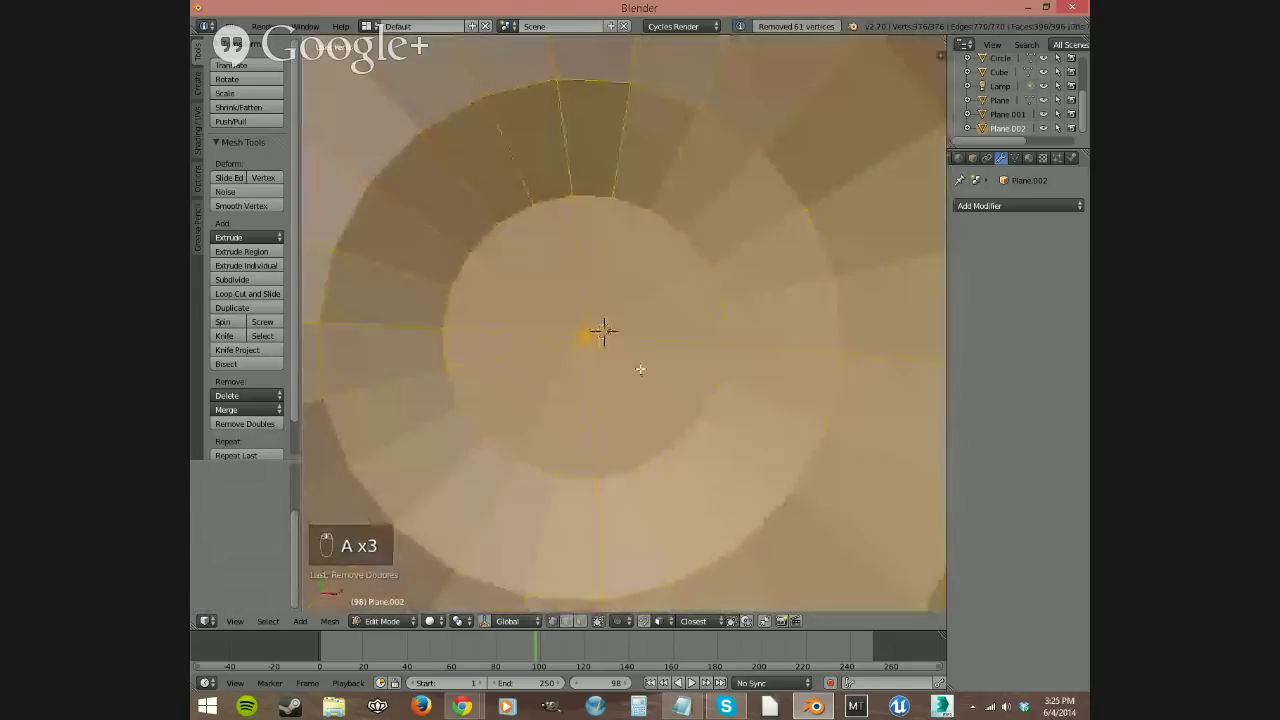
key("a")
key("c")
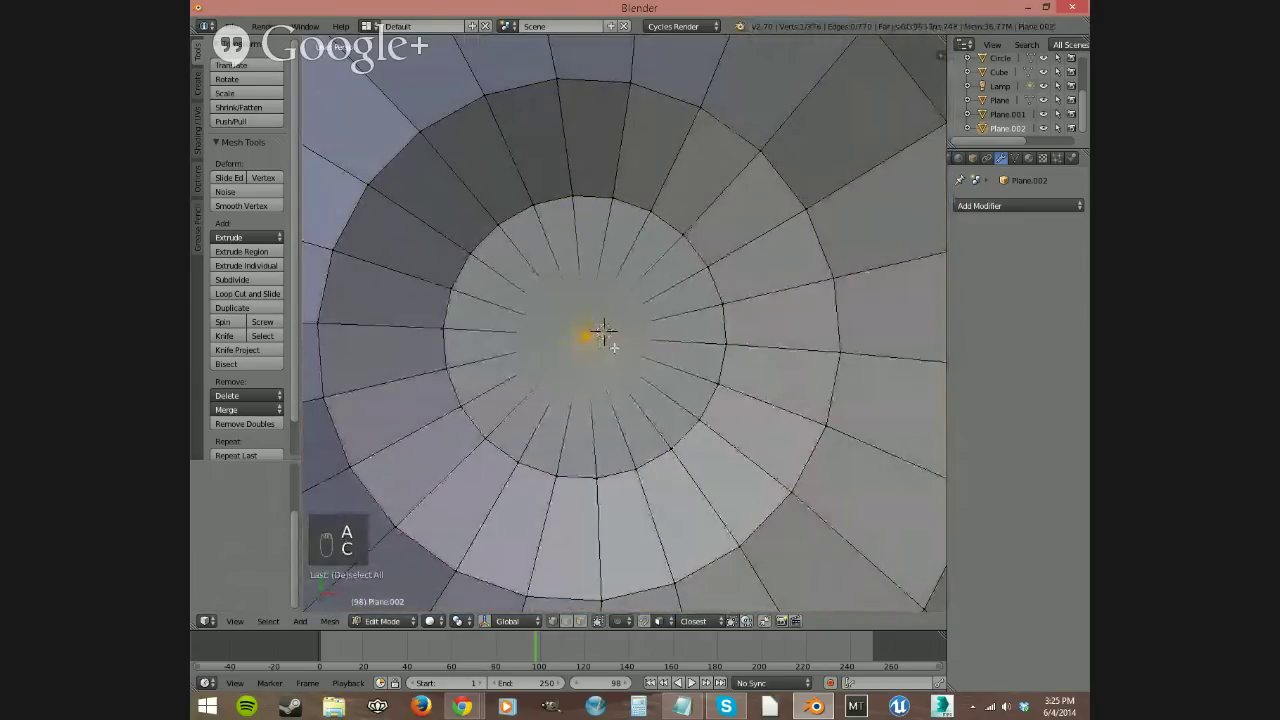
key("alt+m")
left_click(612, 348)
Step: Select the vertices at the middle of the foot's underside and merge them at center
middle_click_drag(603, 337, 602, 402)
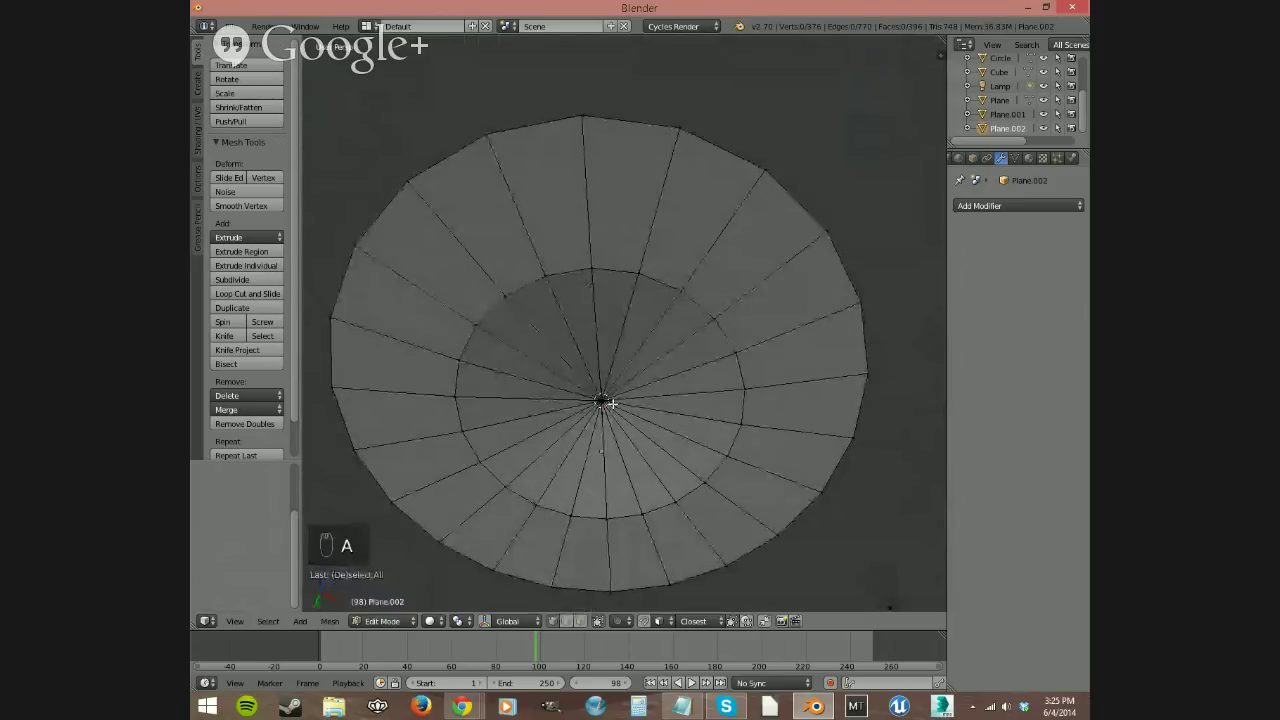
key("c")
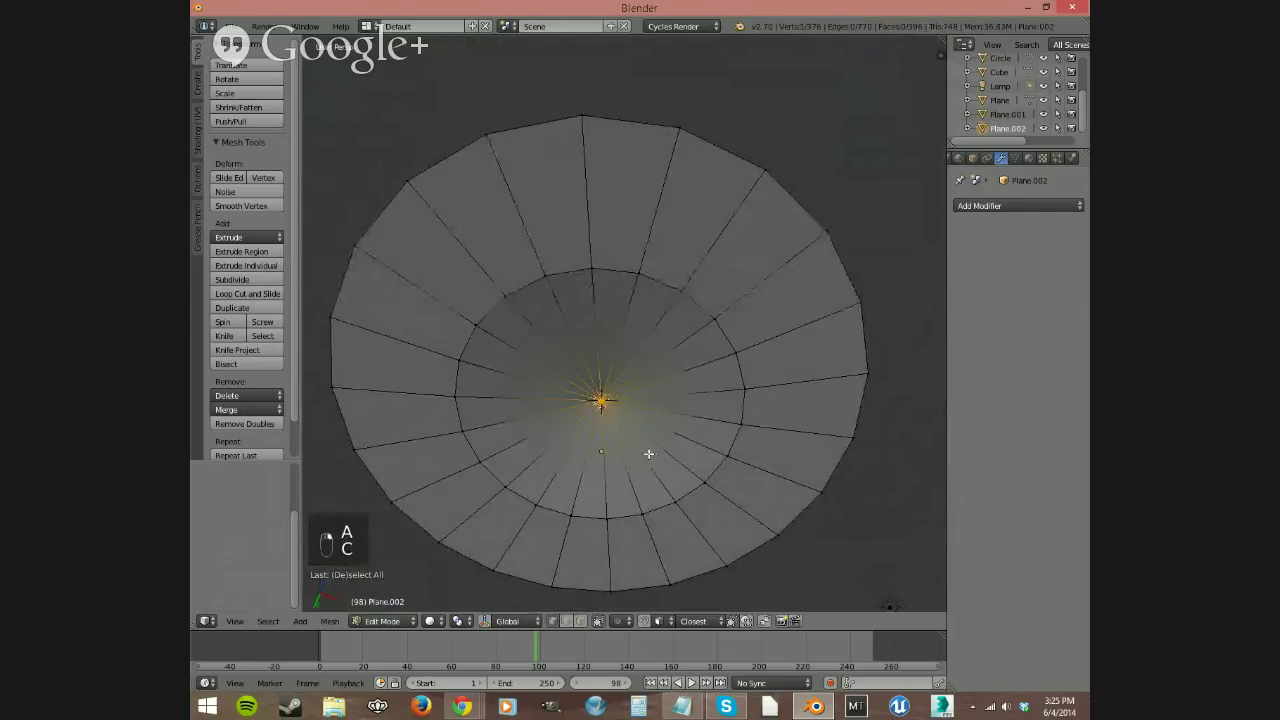
key("alt+m")
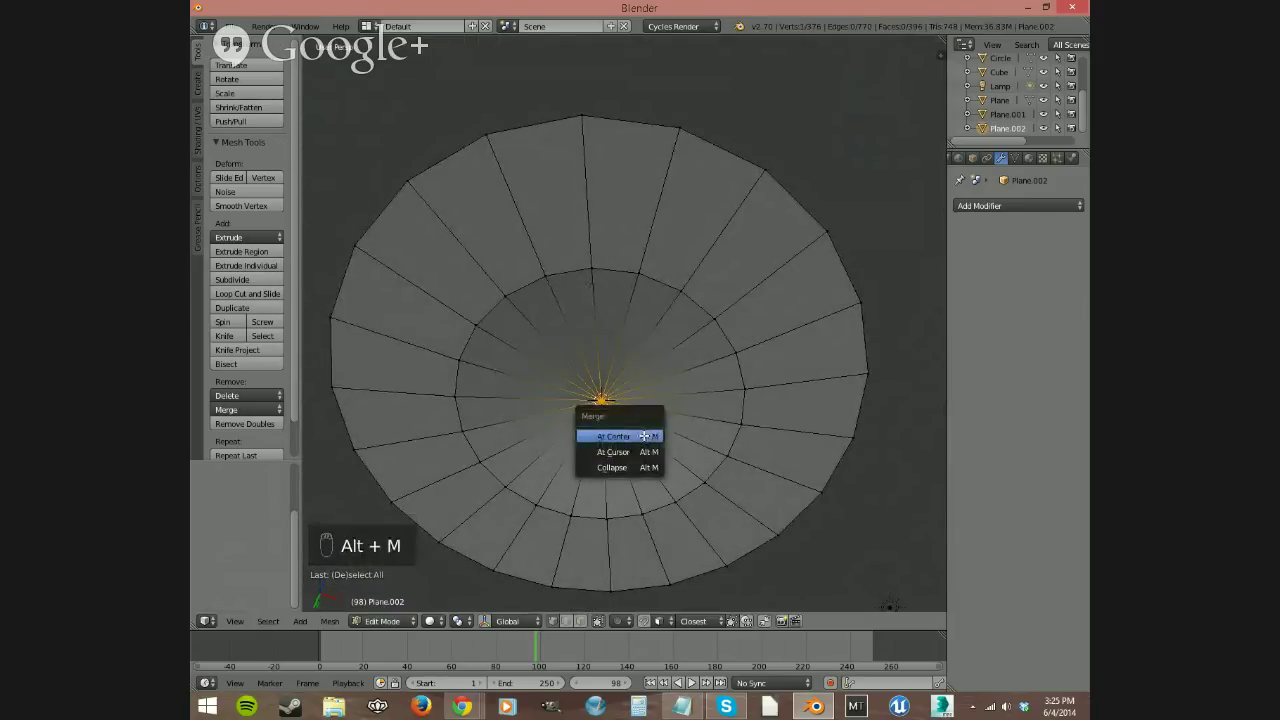
left_click(618, 434)
Step: Select the foot's outer rim faces and scale them to about 0.68 in X and Y only, keeping Z unscaled
middle_click_drag(684, 398, 600, 522)
right_click(617, 521, "alt")
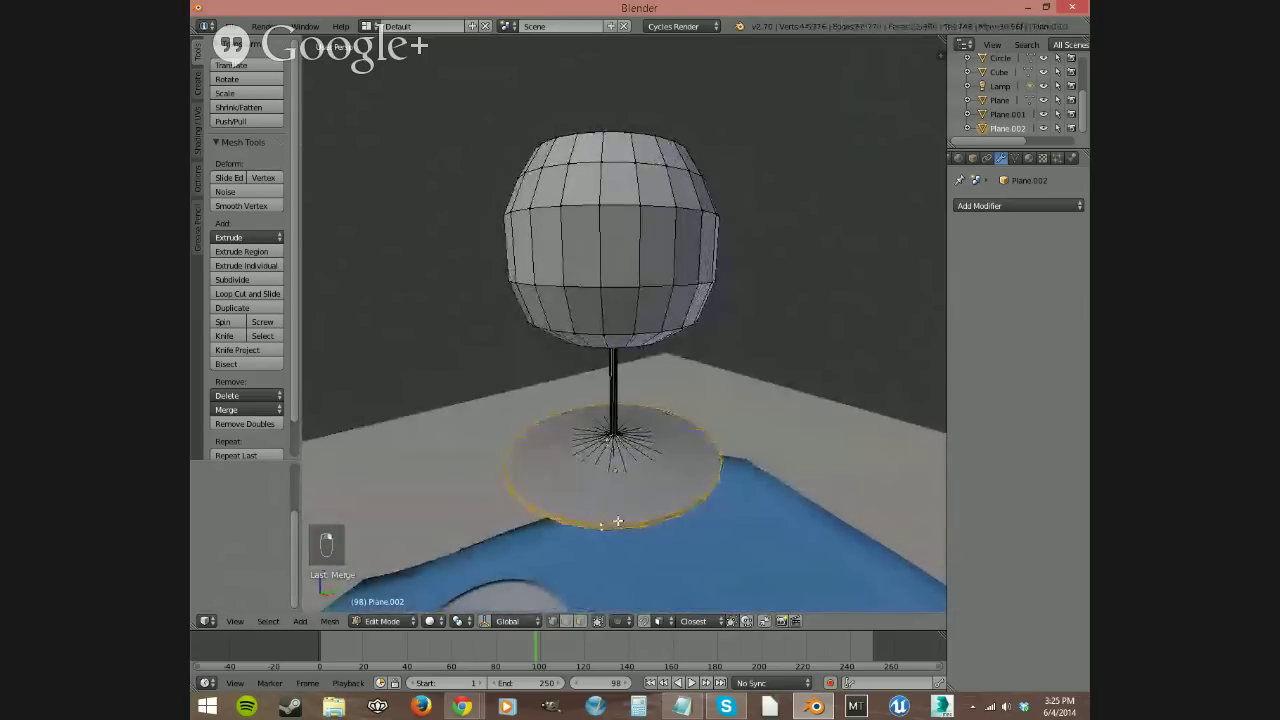
key("s")
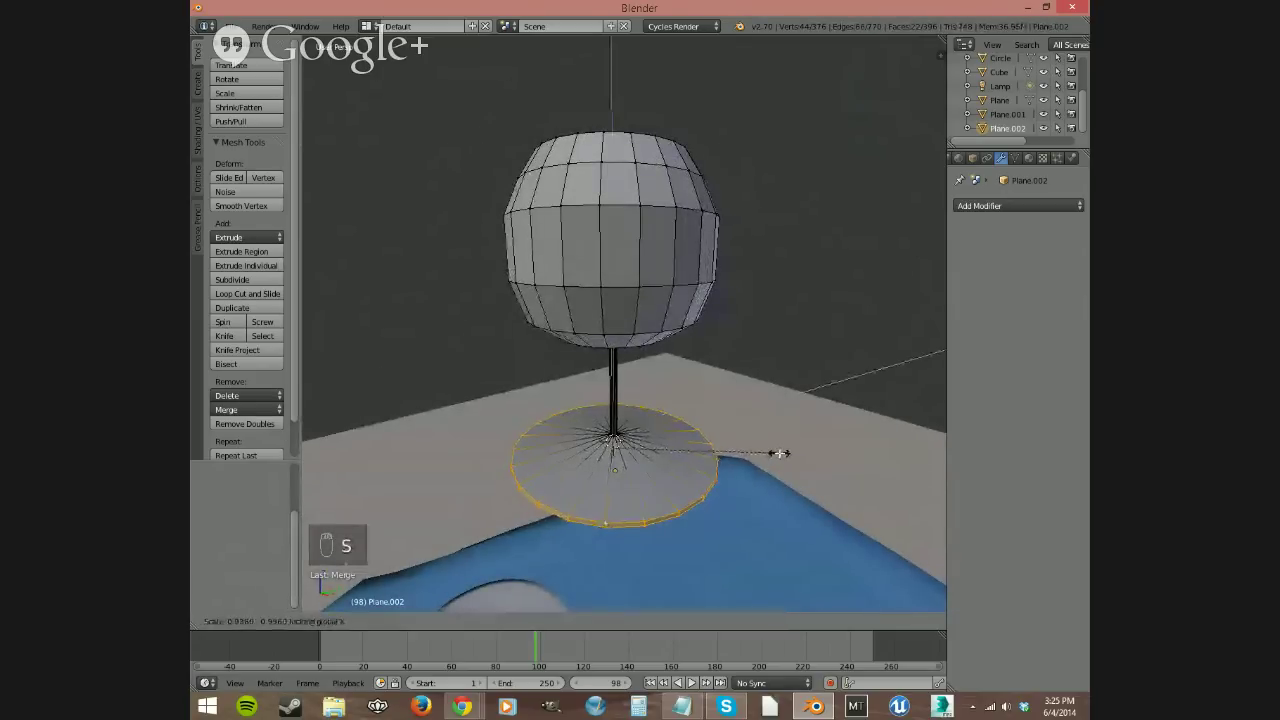
key("x")
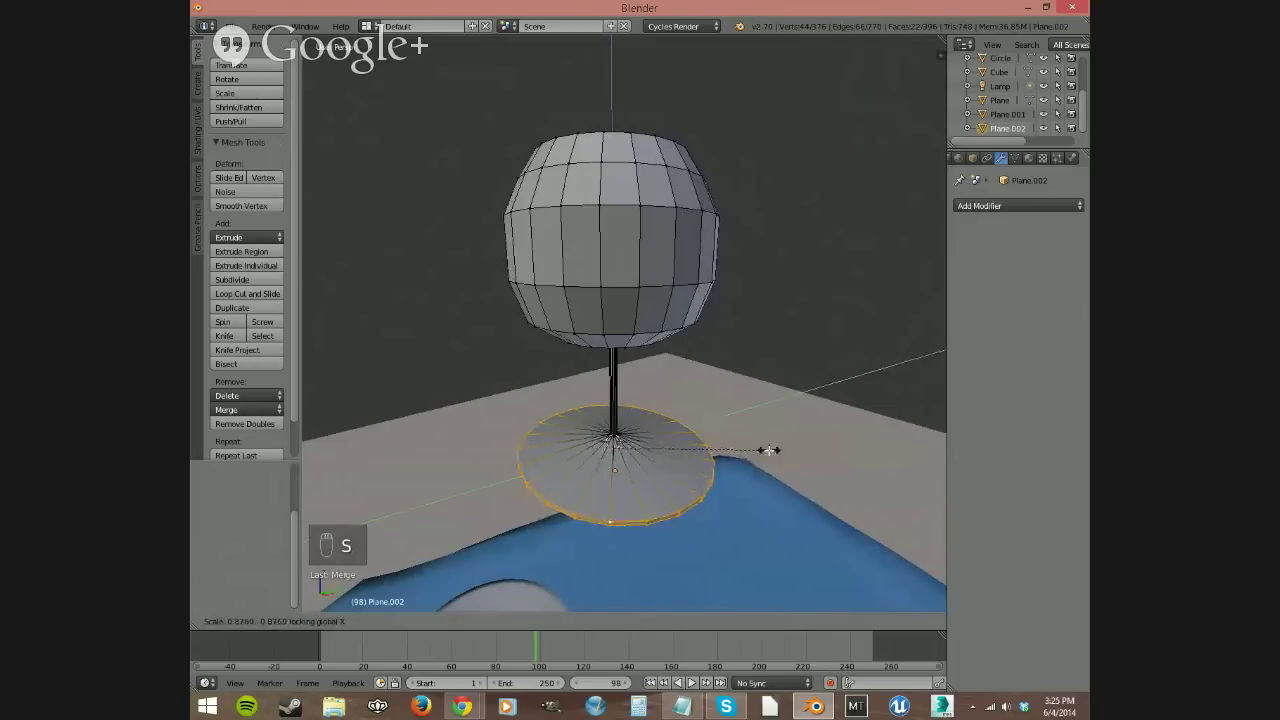
key("shift+z")
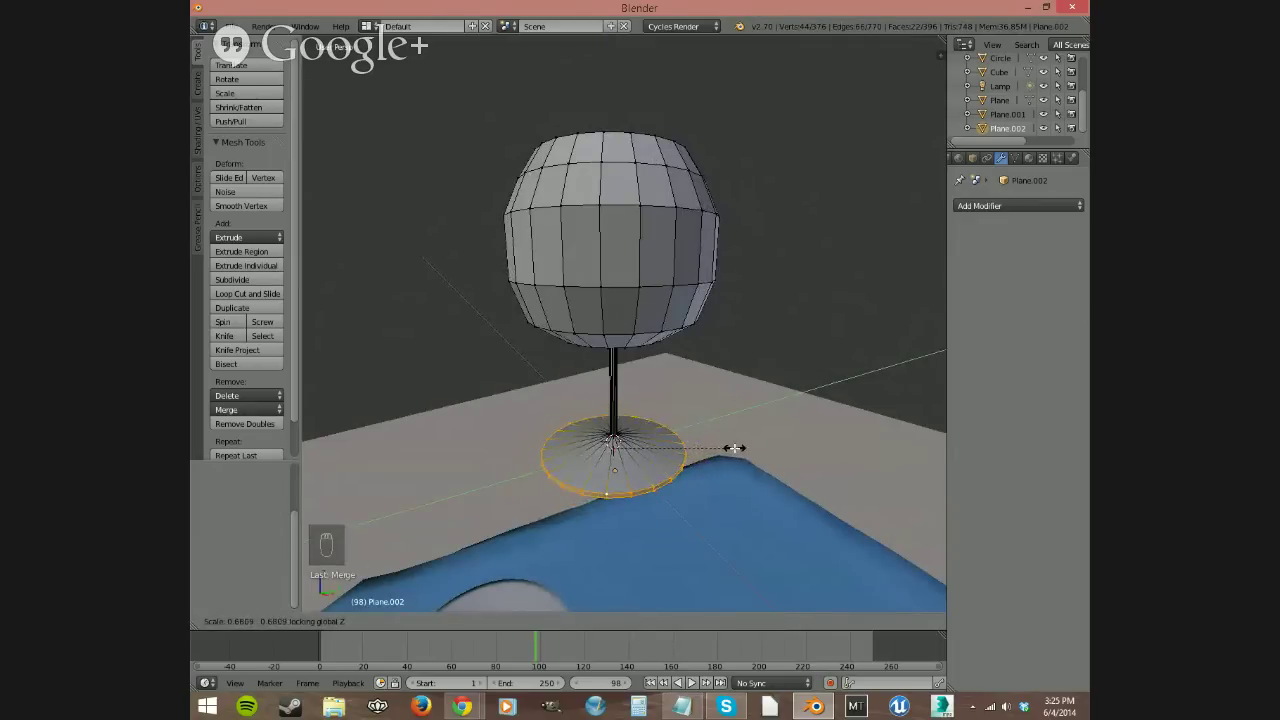
left_click(734, 448)
Step: Select the whole glass mesh and add a Subdivision Surface modifier
middle_click_drag(734, 448, 695, 368)
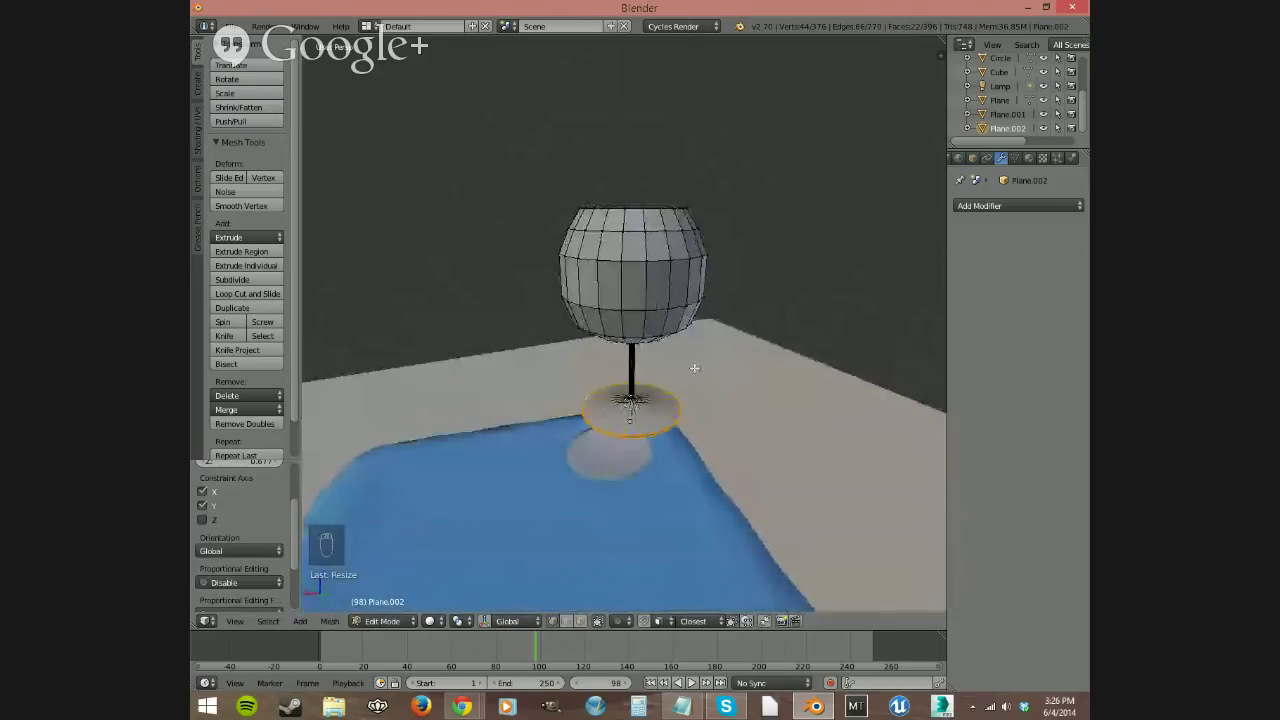
key("a")
key("a")
key("a")
left_click(998, 204)
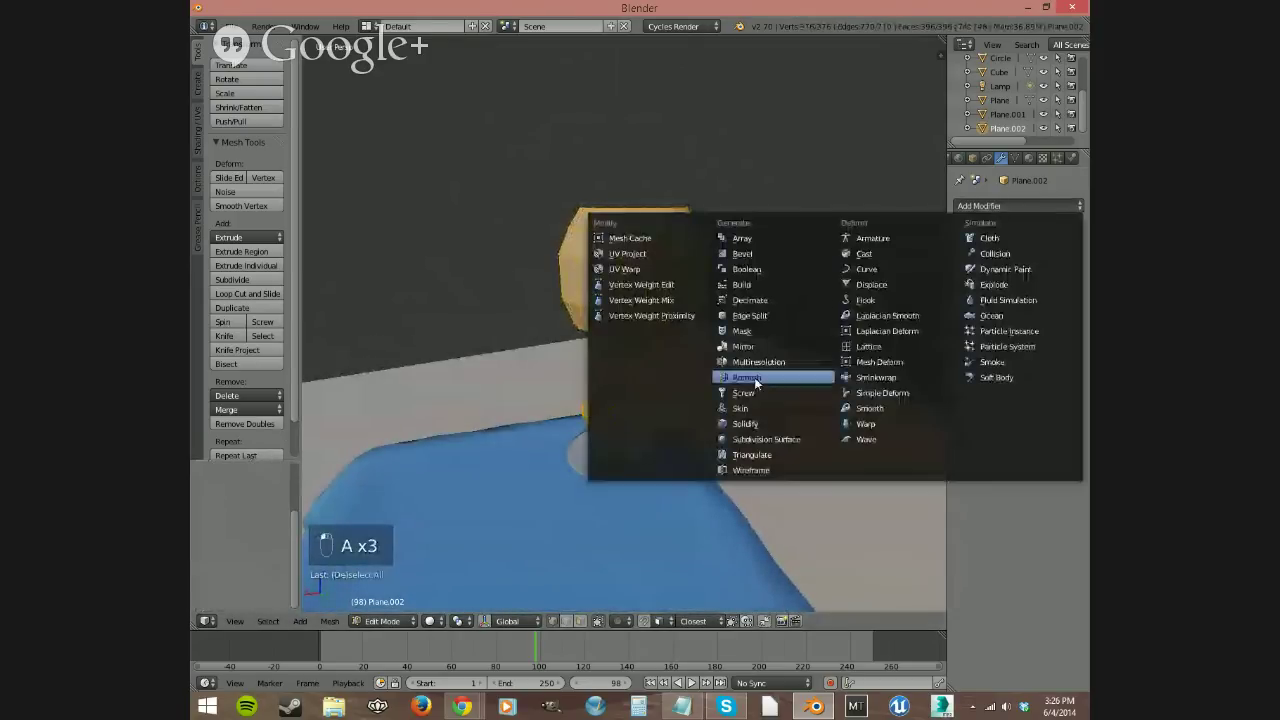
left_click(765, 439)
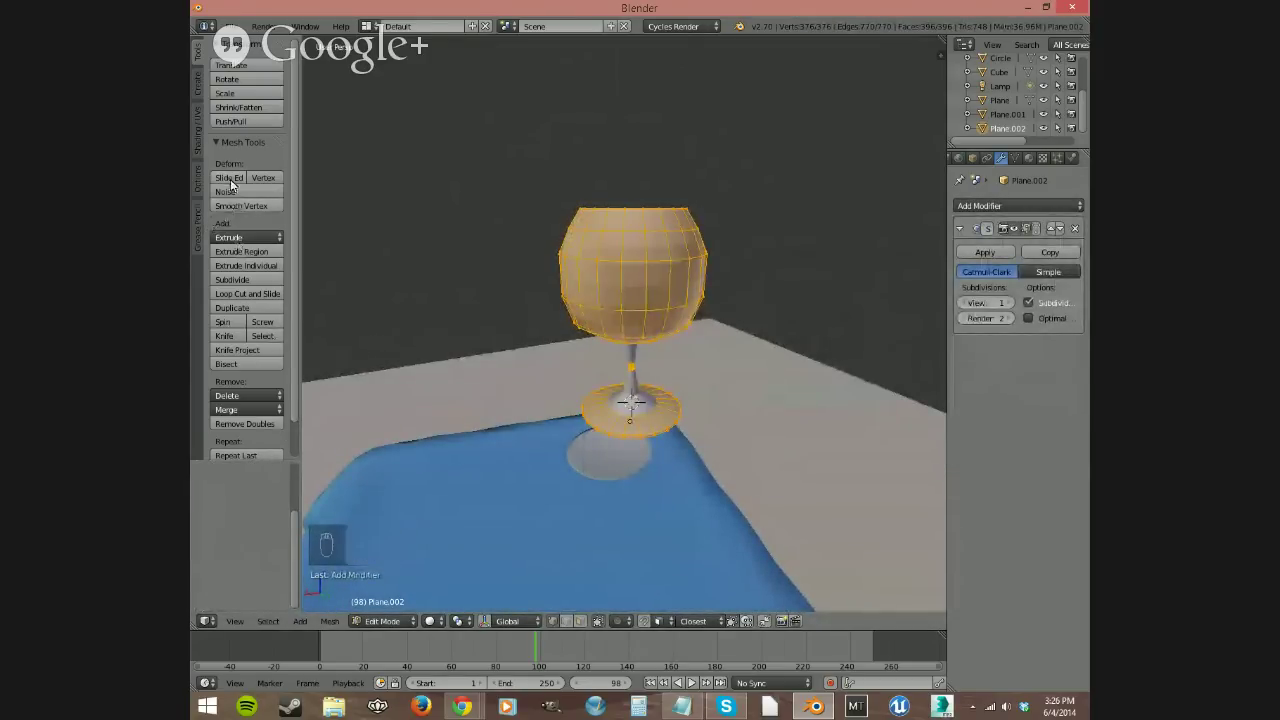
Step: Apply smooth shading to the glass and return to Object Mode to inspect the smoothed shape
left_click(198, 143)
left_click(228, 79)
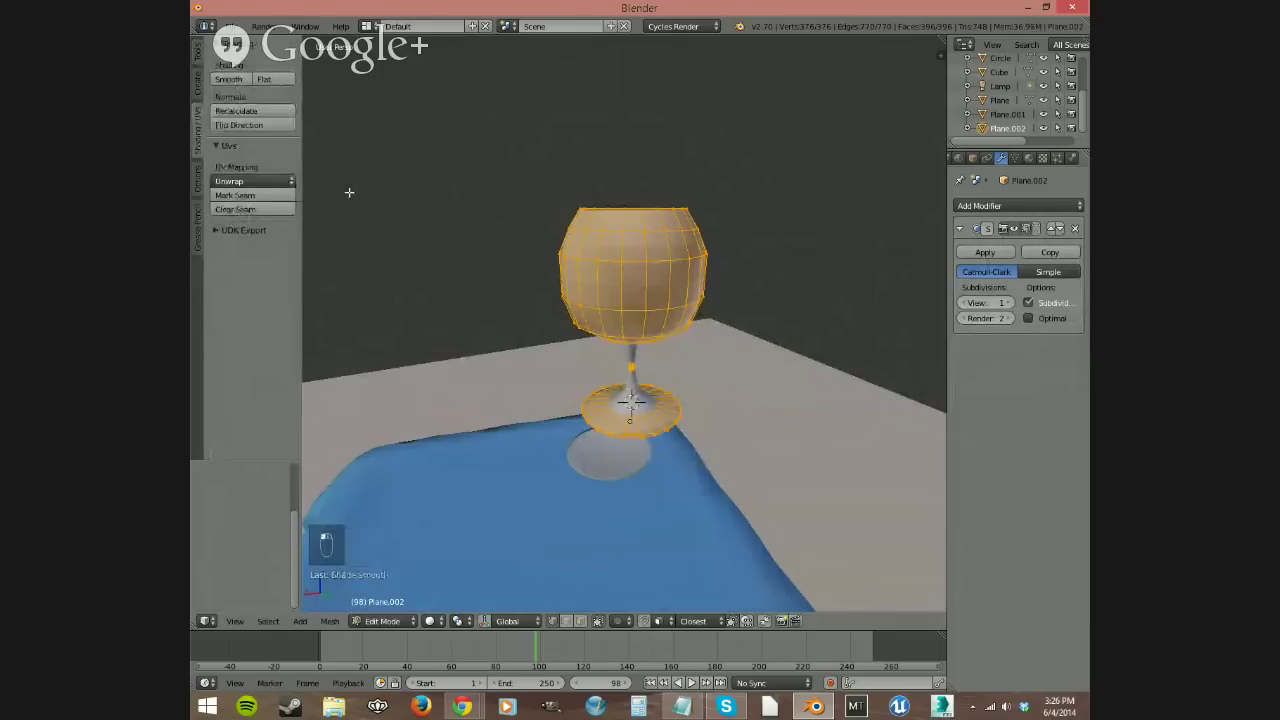
key("Tab")
mouse_move(685, 388)
middle_mouse_down()
mouse_move(732, 375)
mouse_move(706, 374)
middle_mouse_up()
scroll(640, 371, "up", 3)
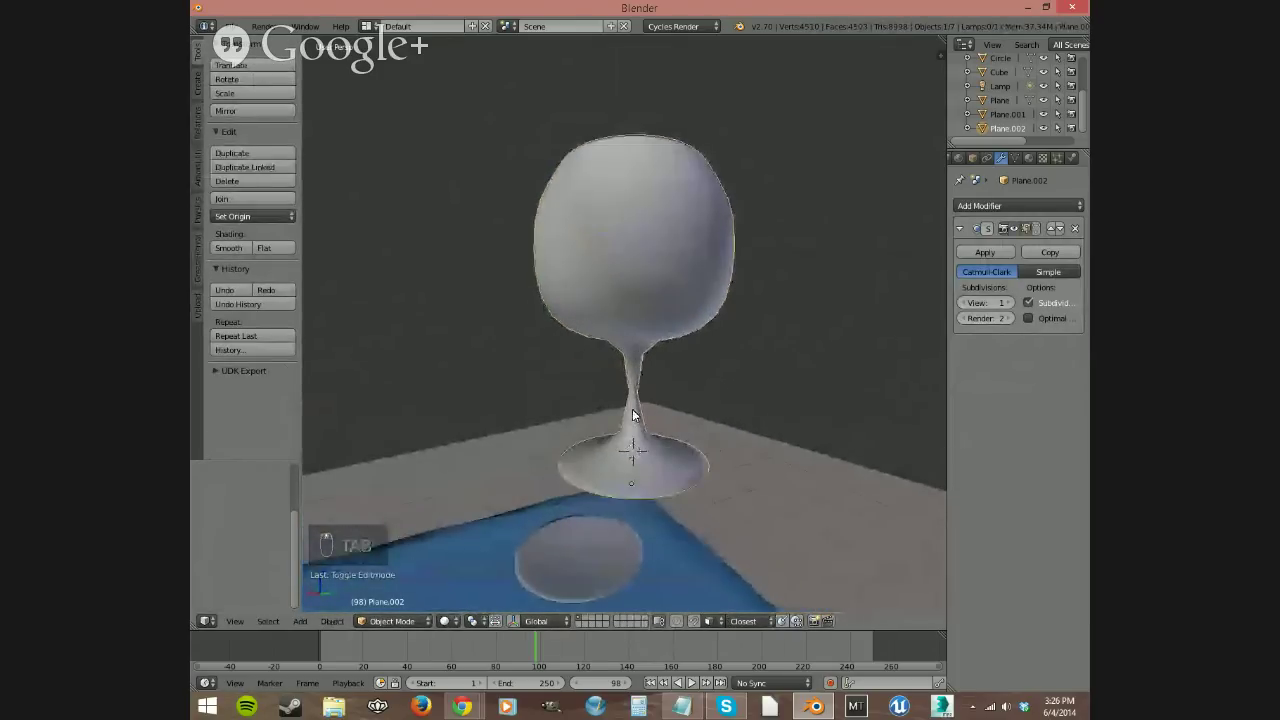
Step: Return to Edit Mode and make the editing cage follow the Subdivision Surface modifier's result
key("Tab")
scroll(645, 418, "up", 2)
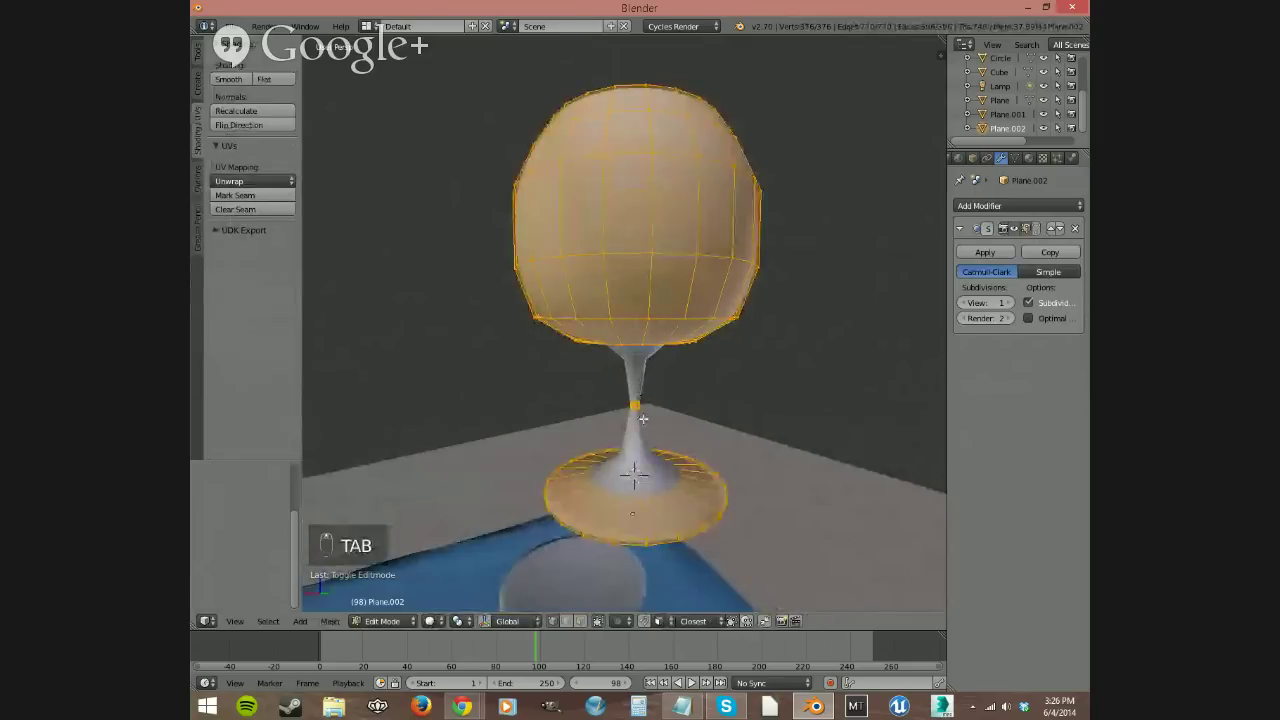
left_click(1035, 229)
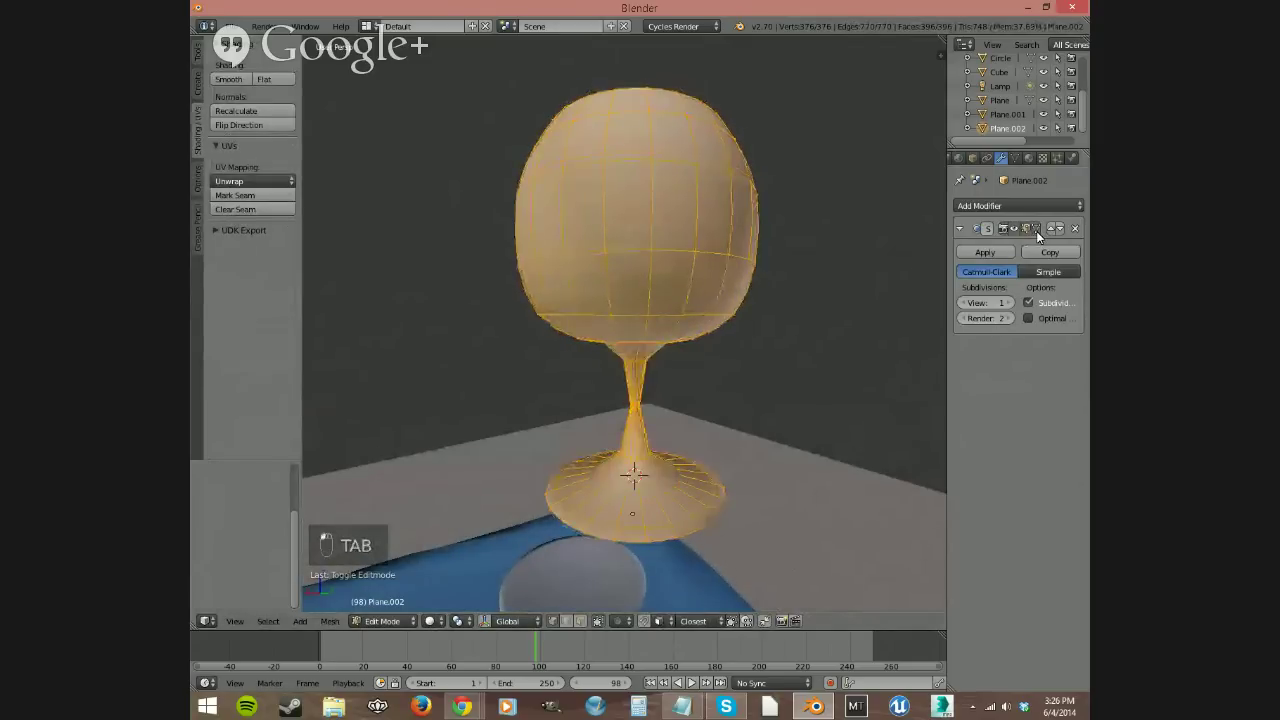
Step: Deselect the glass mesh and add an edge loop around the foot, slid close to the outer rim at about 0.956
middle_click_drag(566, 349, 614, 309)
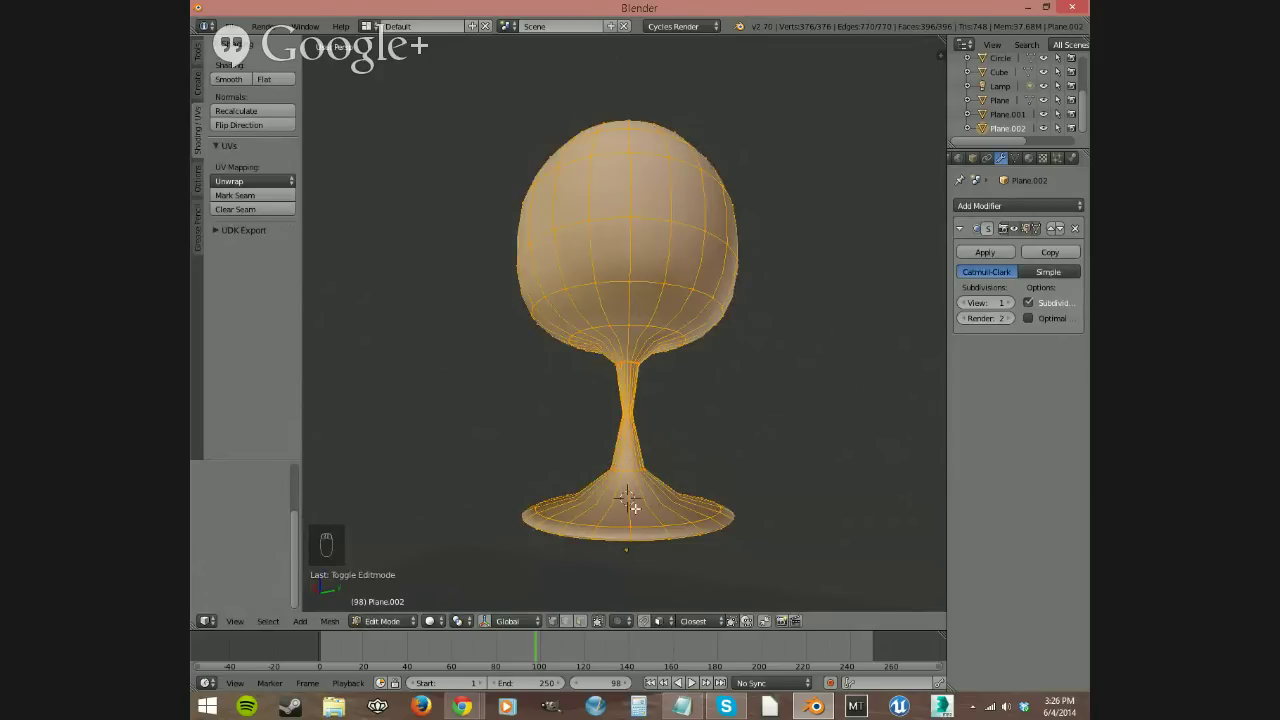
key("a")
key("ctrl+r")
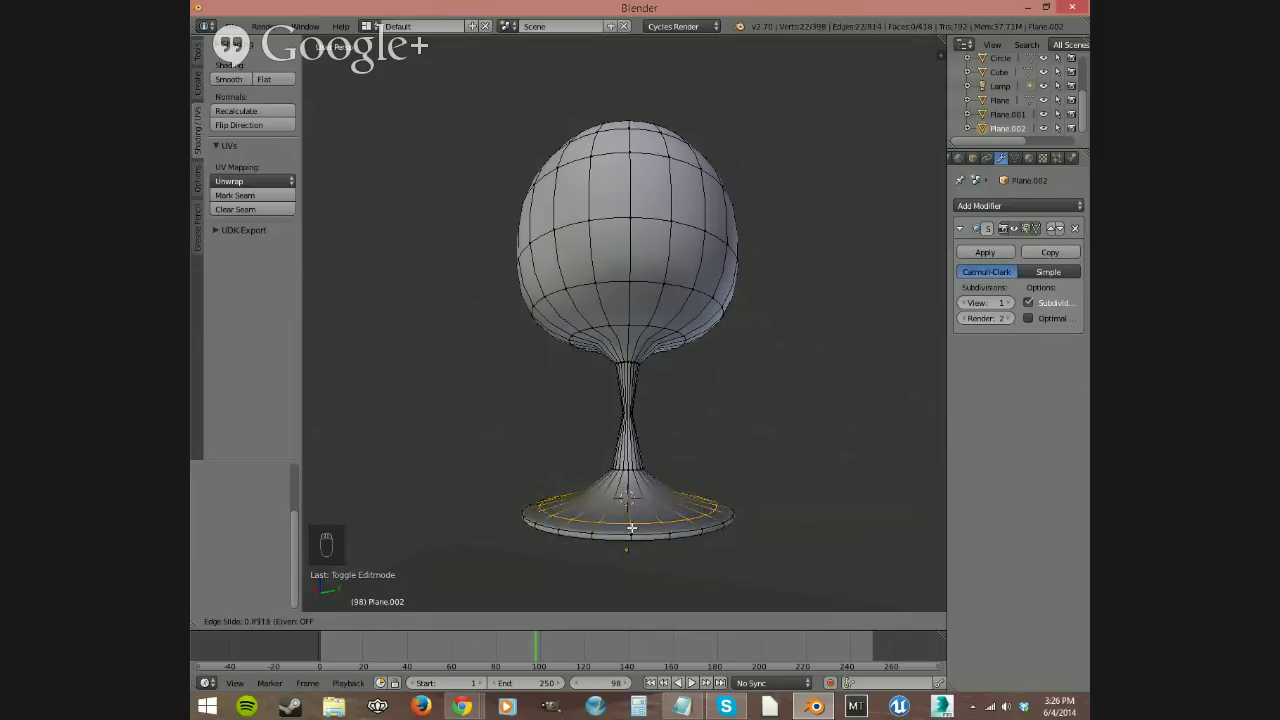
left_click(626, 528)
Step: Try to sharpen the stem's ends with extra edge loops at its base and up toward the bowl
key("ctrl+r")
left_click(640, 493)
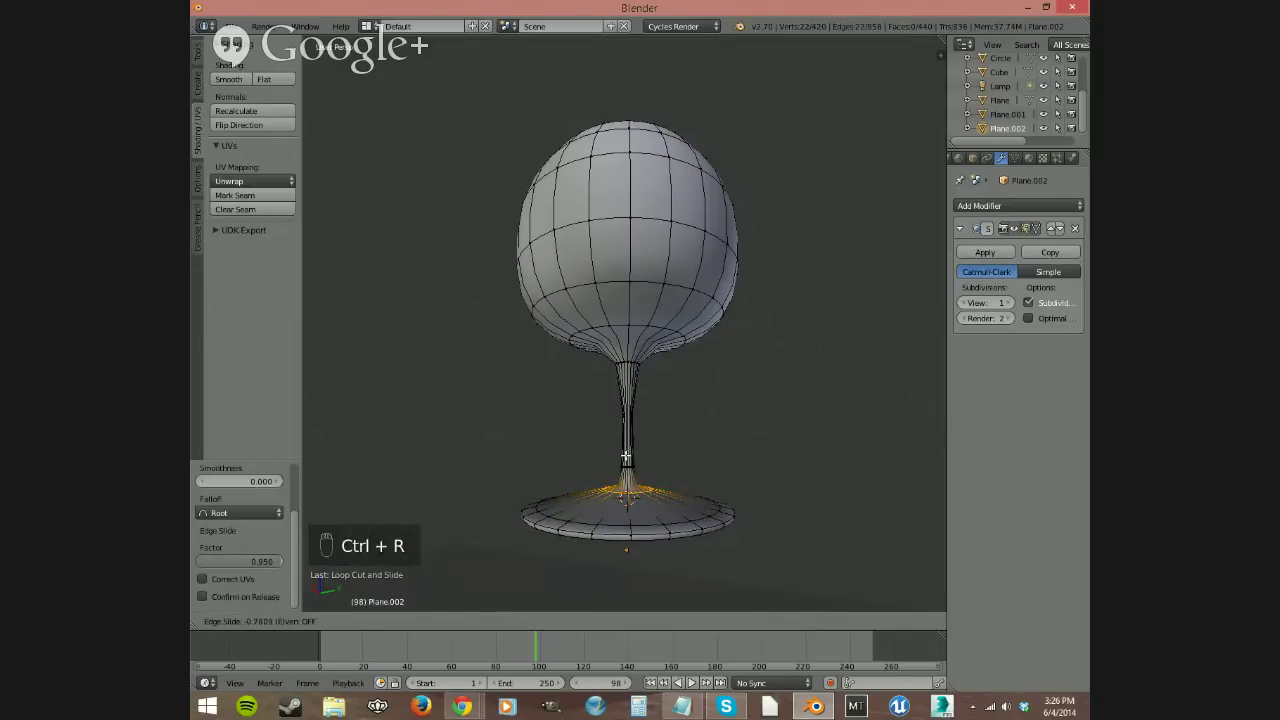
left_click(625, 455)
key("ctrl+r")
left_click(631, 425)
left_click(631, 423)
key("g")
key("g")
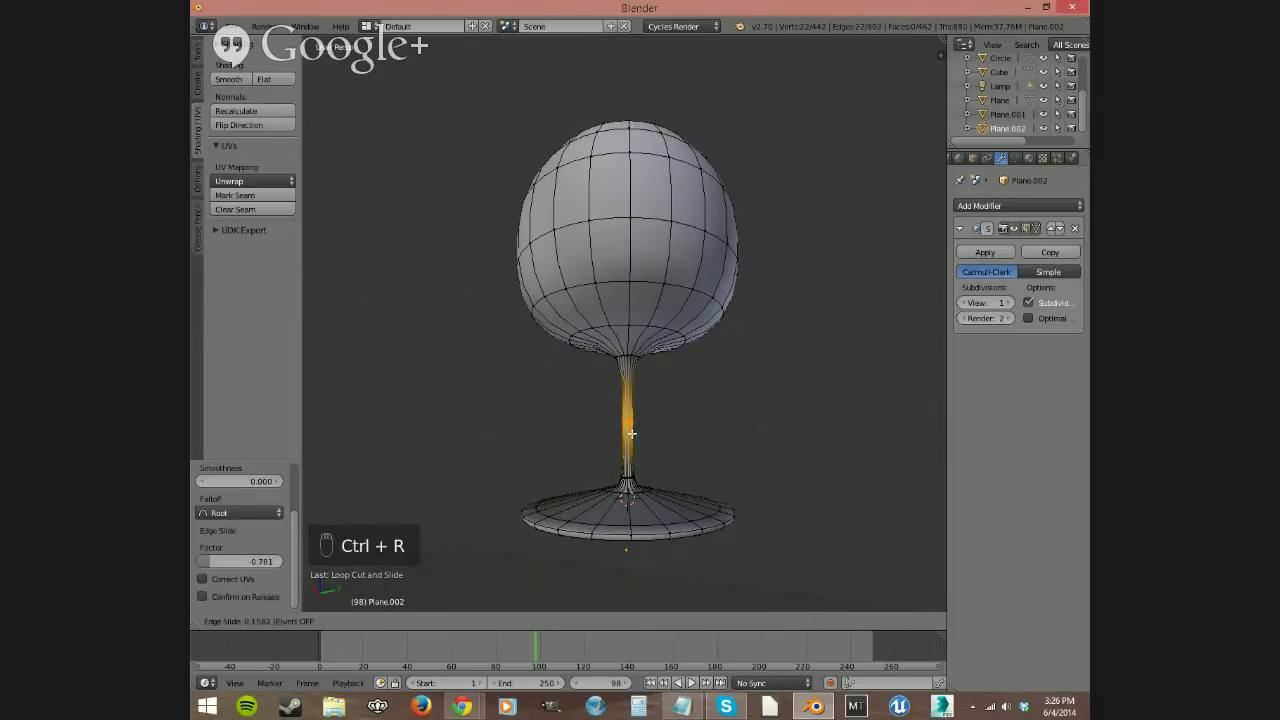
left_click(634, 494)
key("ctrl+r")
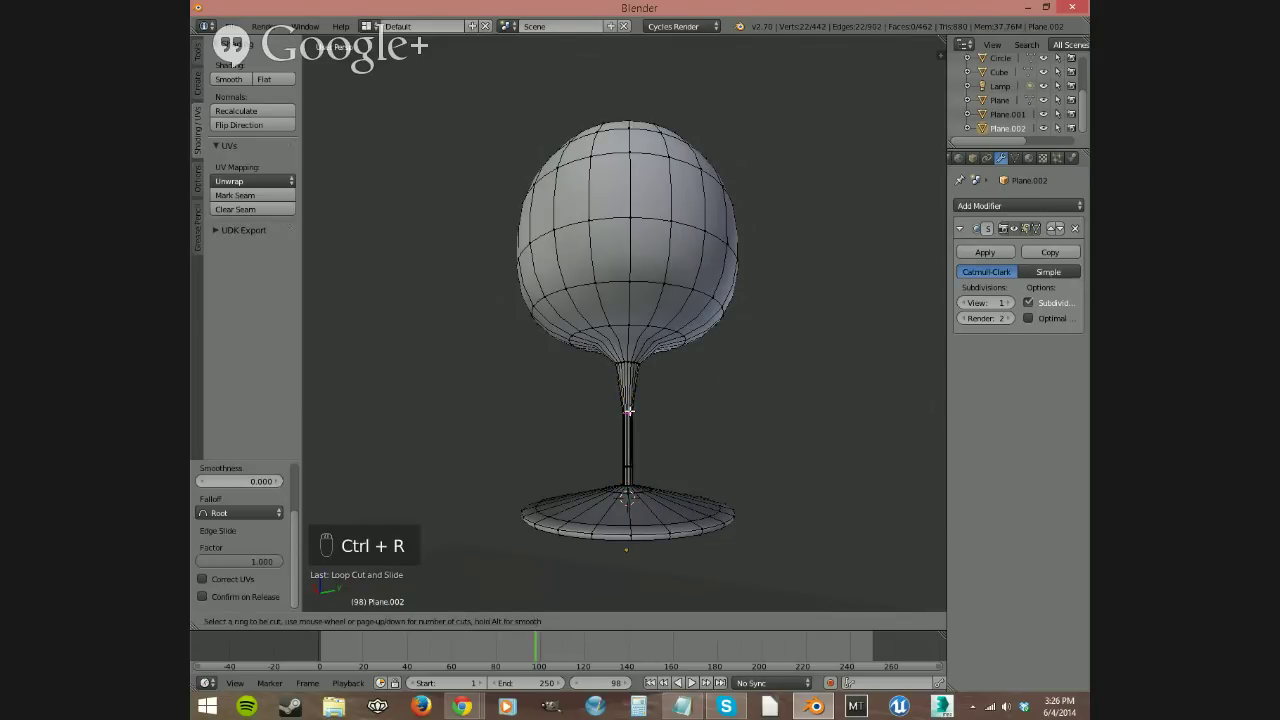
left_click(630, 420)
left_click(642, 328)
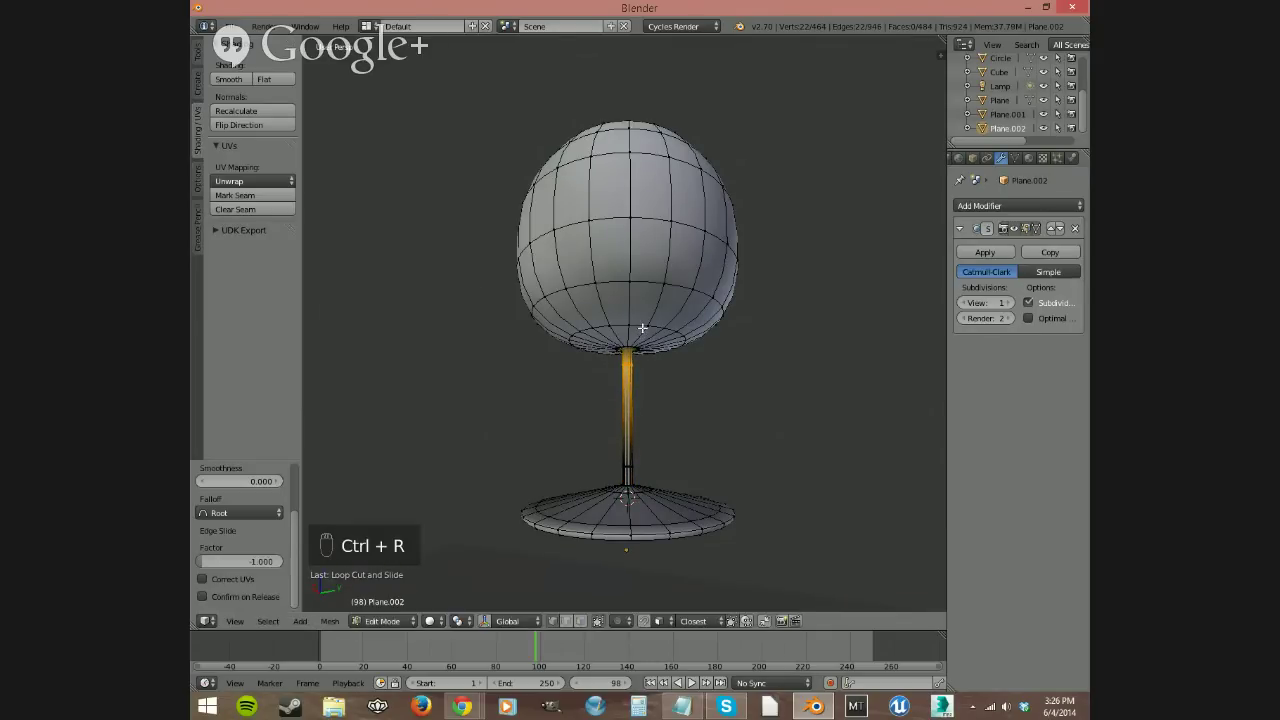
Step: Undo the stem's edge loops, keeping only the loop near the foot's rim
key("ctrl+z")
key("ctrl+z")
key("ctrl+z")
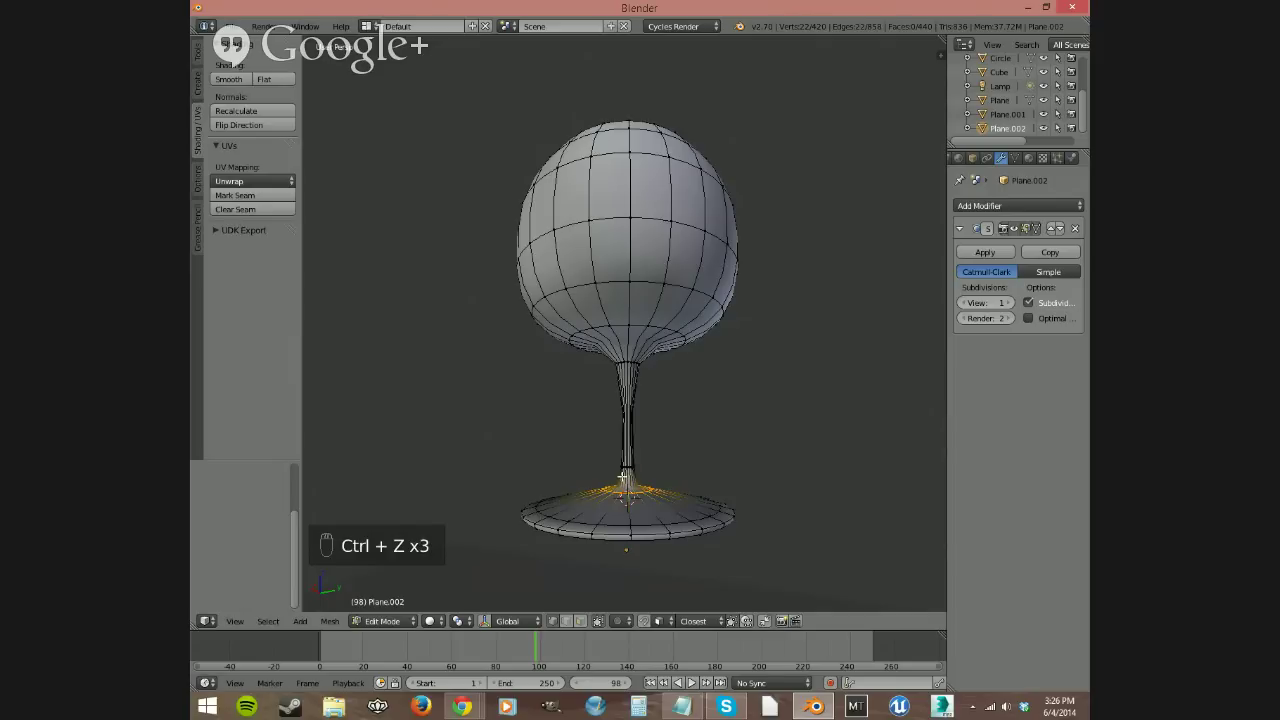
scroll(634, 494, "up", 4)
scroll(634, 520, "down", 3)
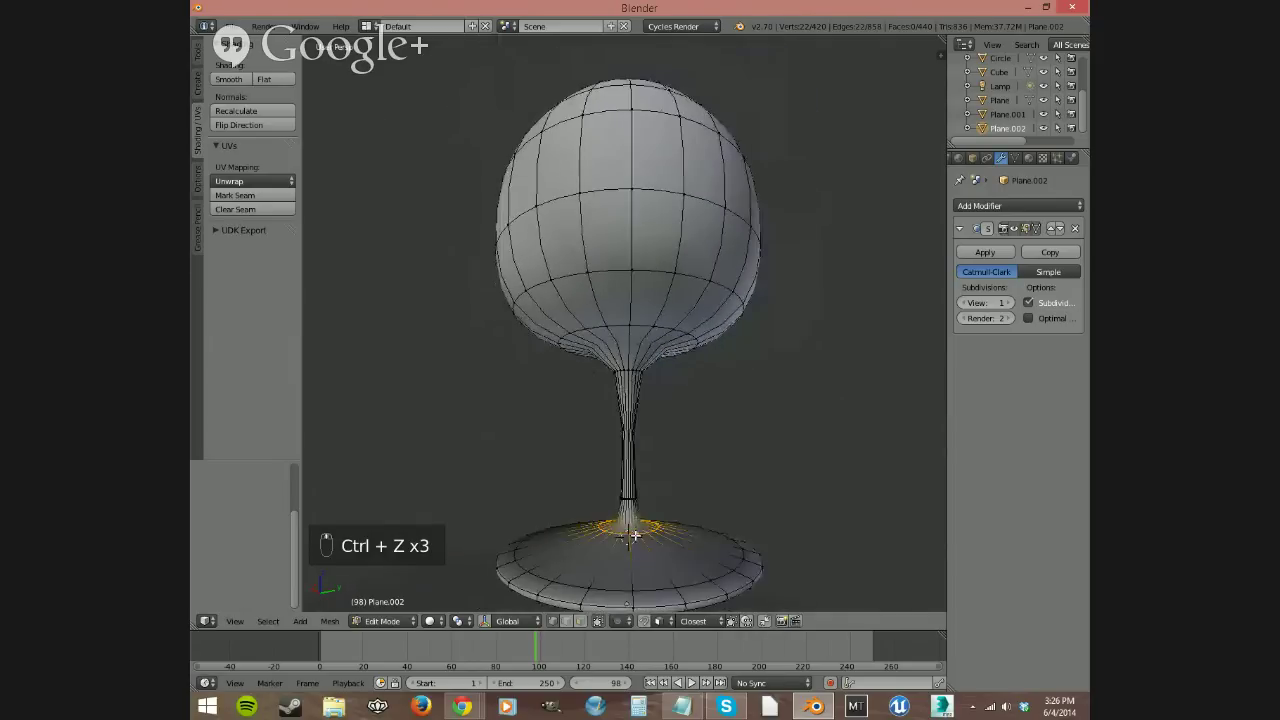
right_click(660, 540)
key("ctrl+z")
key("ctrl+z")
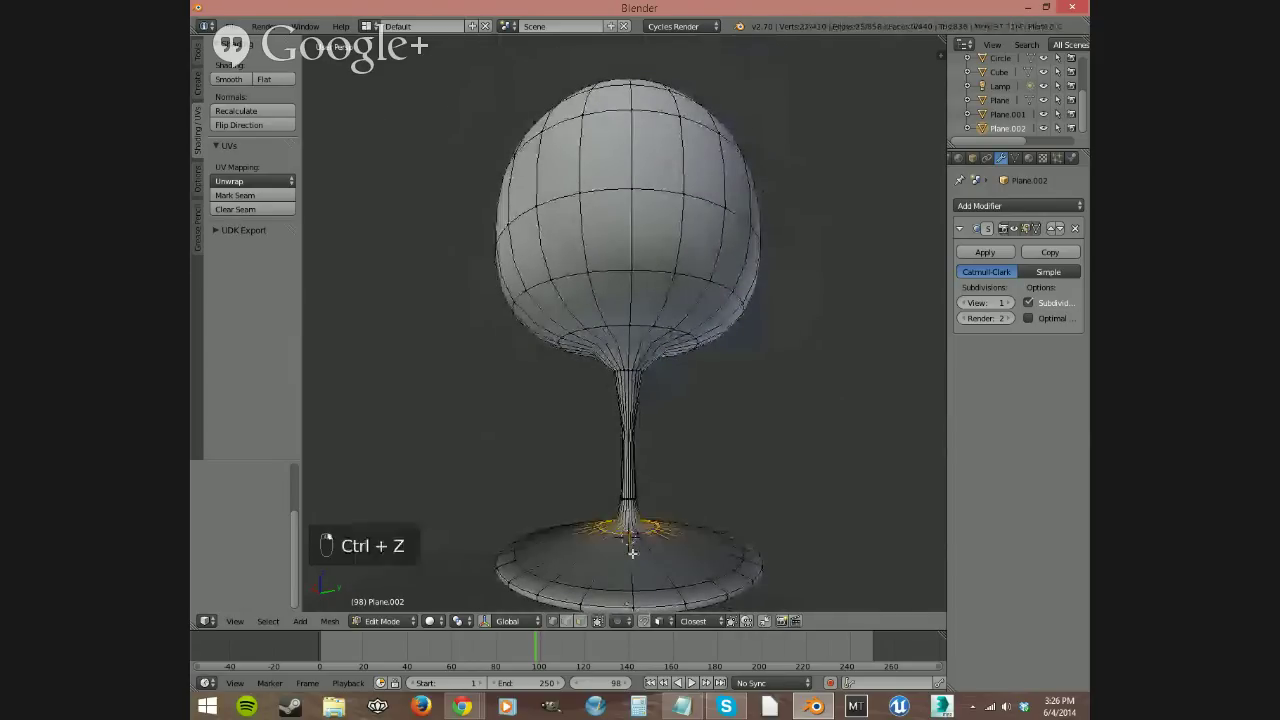
key("ctrl+z")
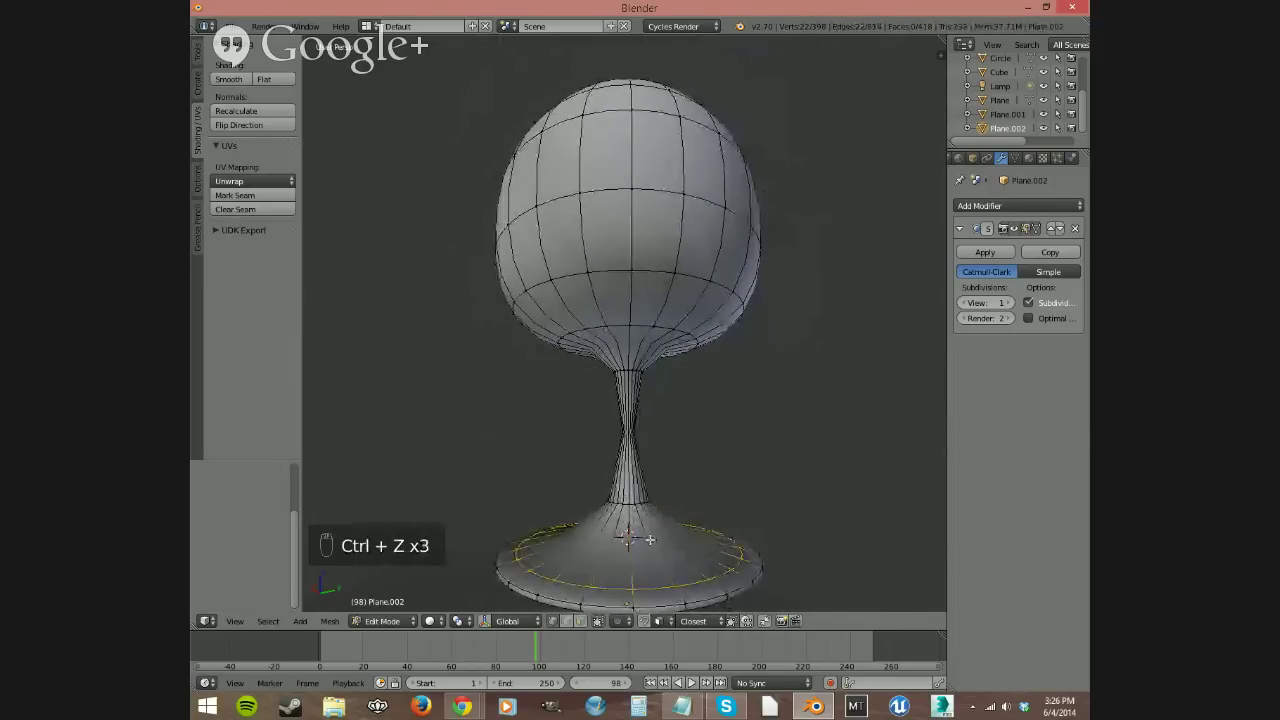
key("ctrl+r")
left_click(669, 542)
right_click(669, 542)
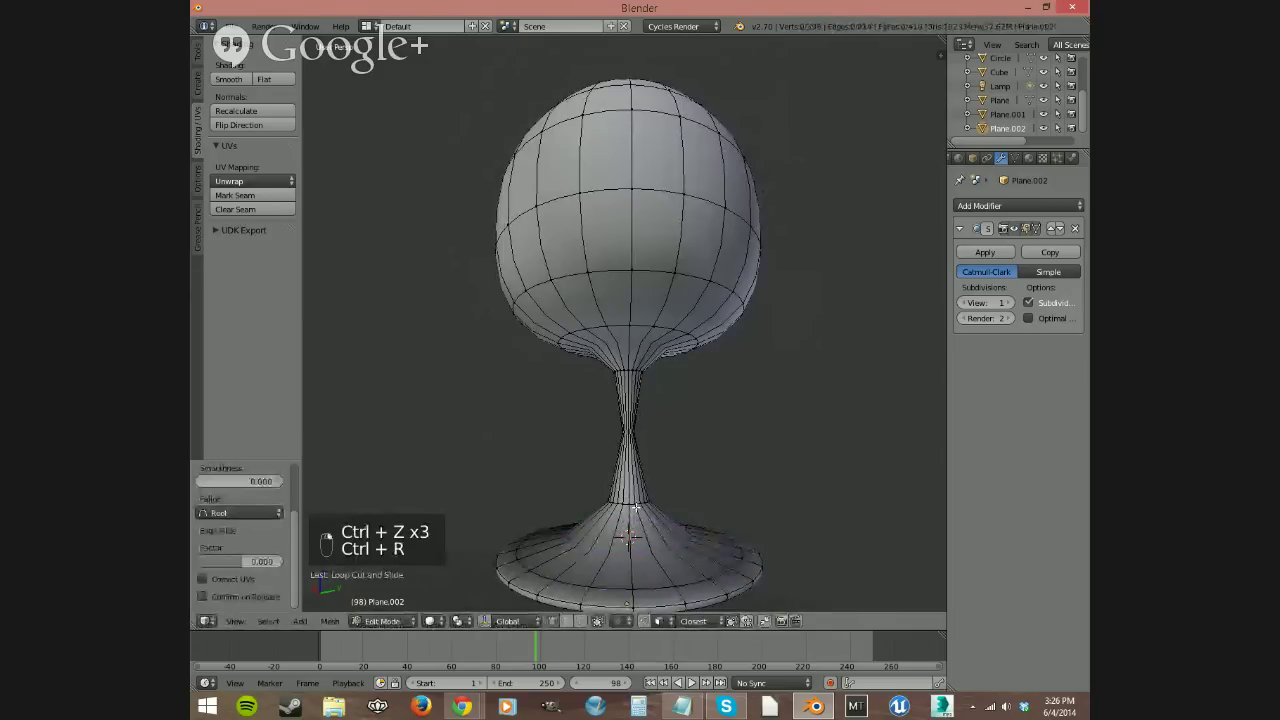
key("ctrl+r")
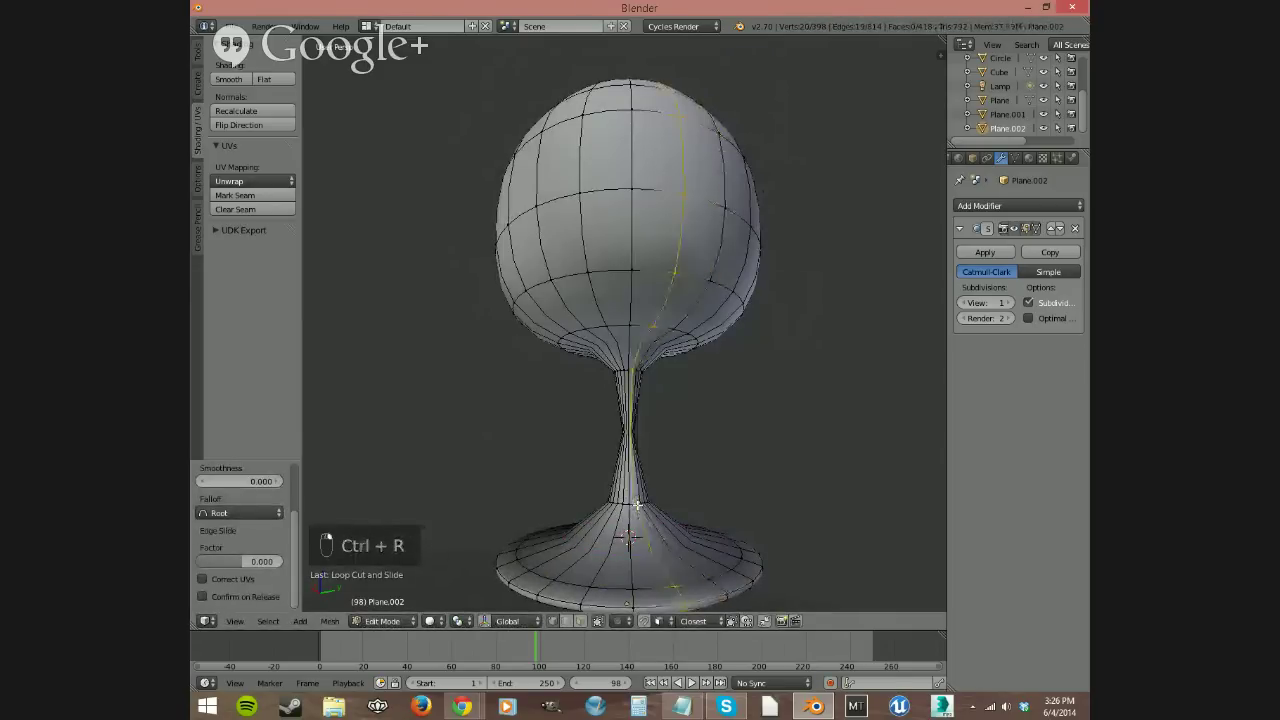
Step: Crease the edge loop at the stem's base, and crease the loop where the stem meets the bowl by 1.000
left_click(636, 505)
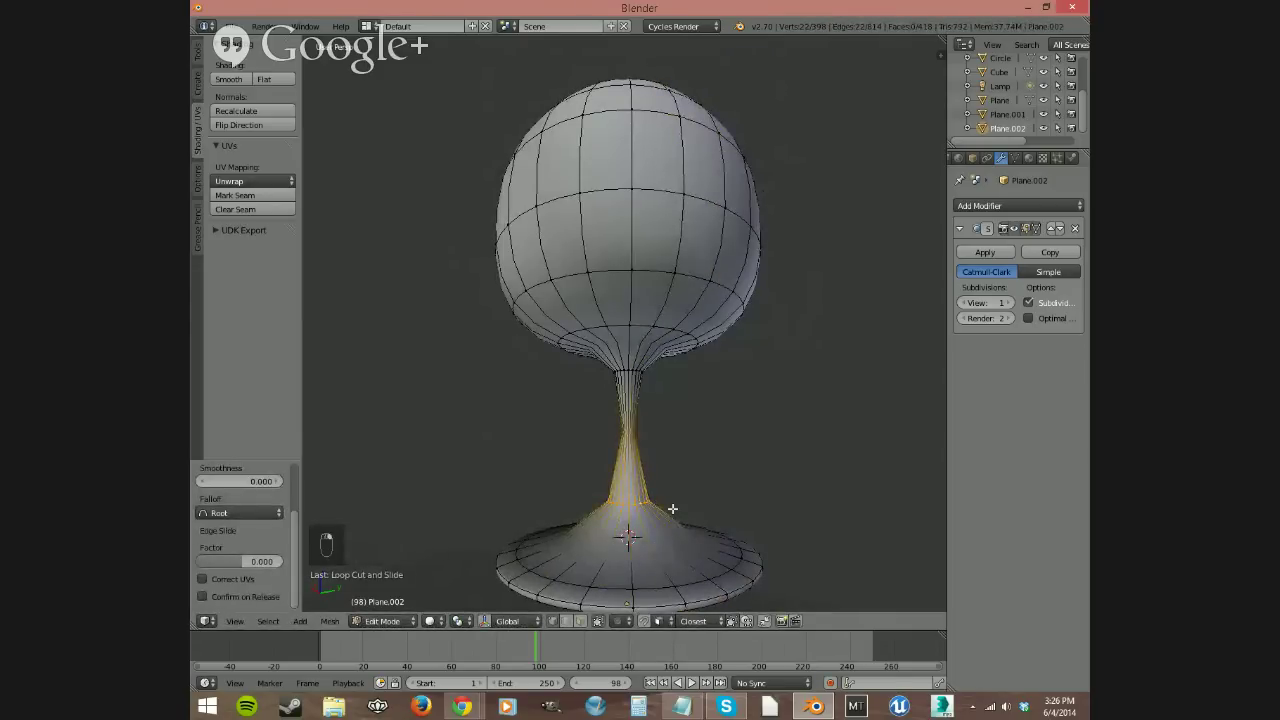
key("shift+e")
left_click(777, 517)
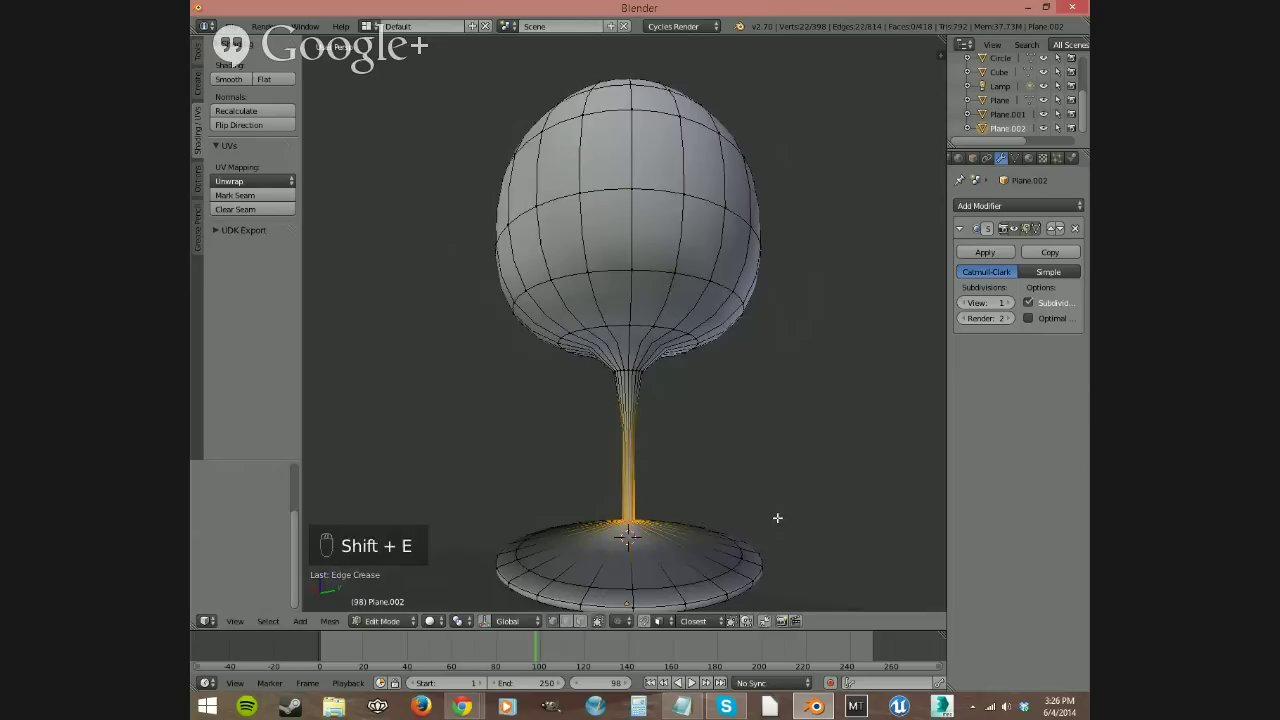
right_click(649, 393)
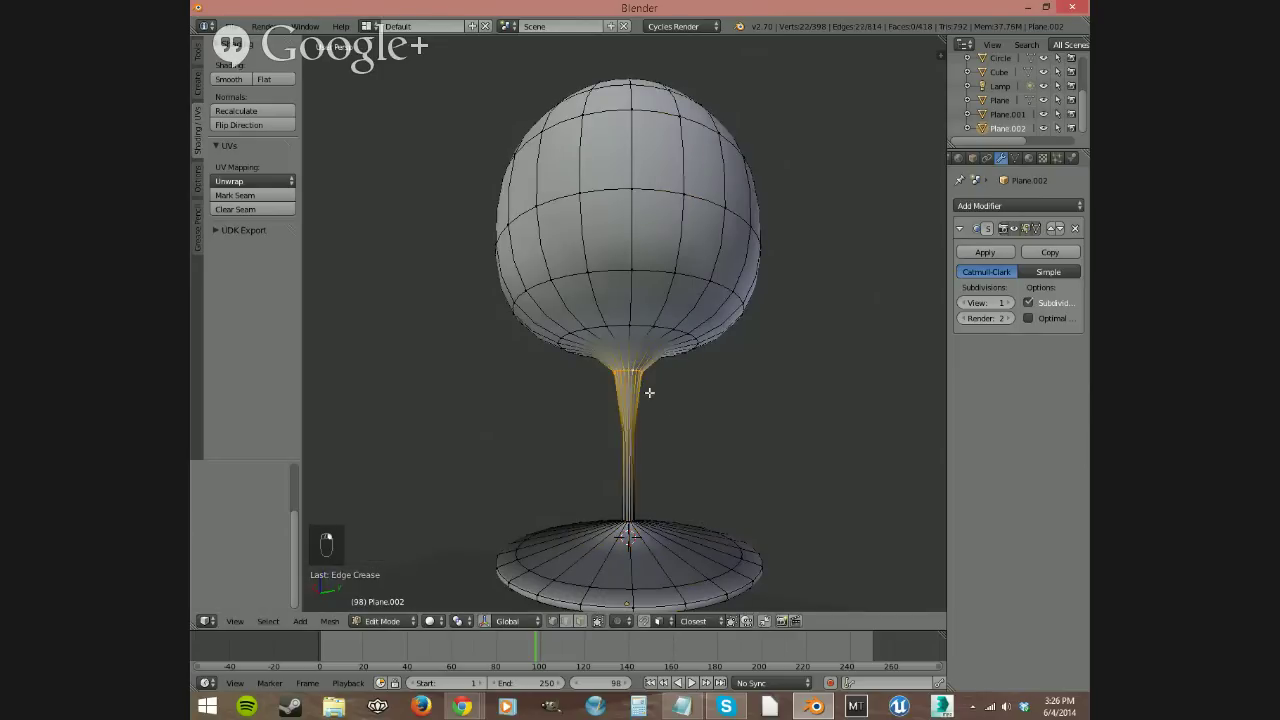
key("shift+e")
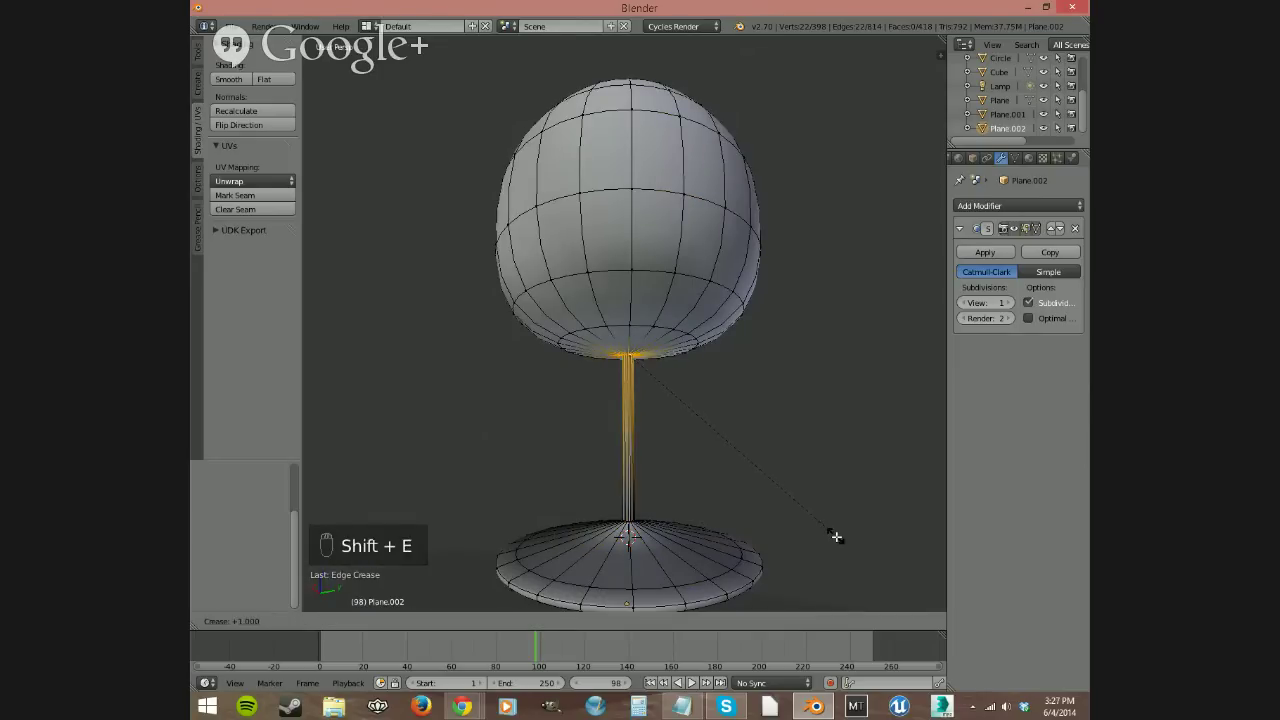
left_click(837, 541)
Step: Fine-tune the edge crease of the loop where the stem meets the bowl
middle_click_drag(755, 524, 712, 495)
scroll(723, 523, "up", 3)
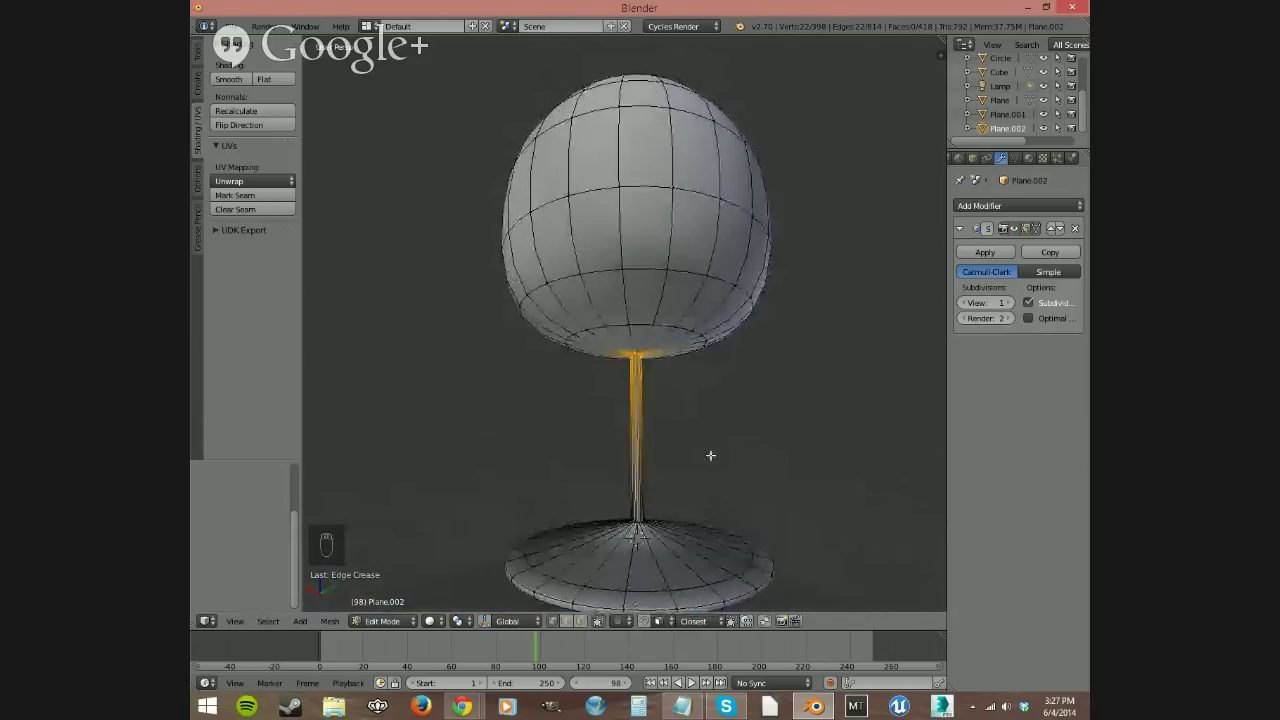
key("shift+e")
left_click(729, 398)
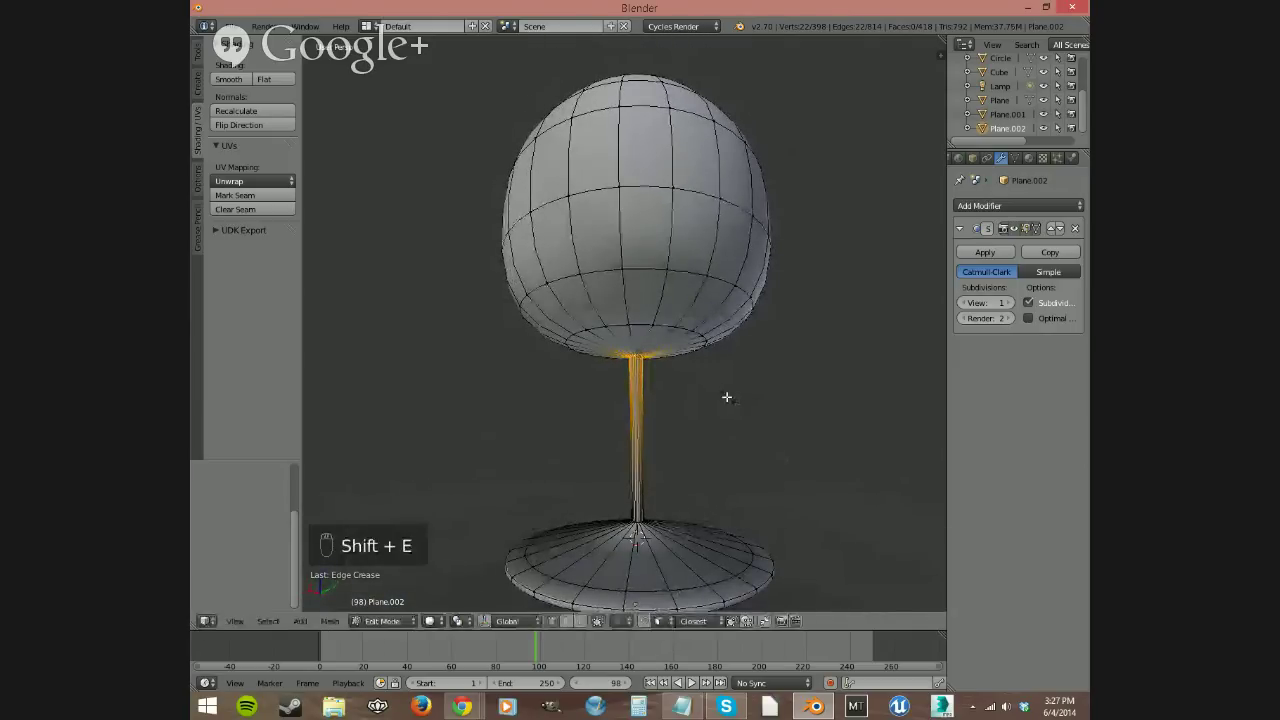
Step: Return to Object Mode, show the transform manipulator and lower the glass along Z by about 0.944
middle_click_drag(729, 398, 667, 520)
key("Tab")
middle_click_drag(777, 537, 651, 480)
left_click(510, 621)
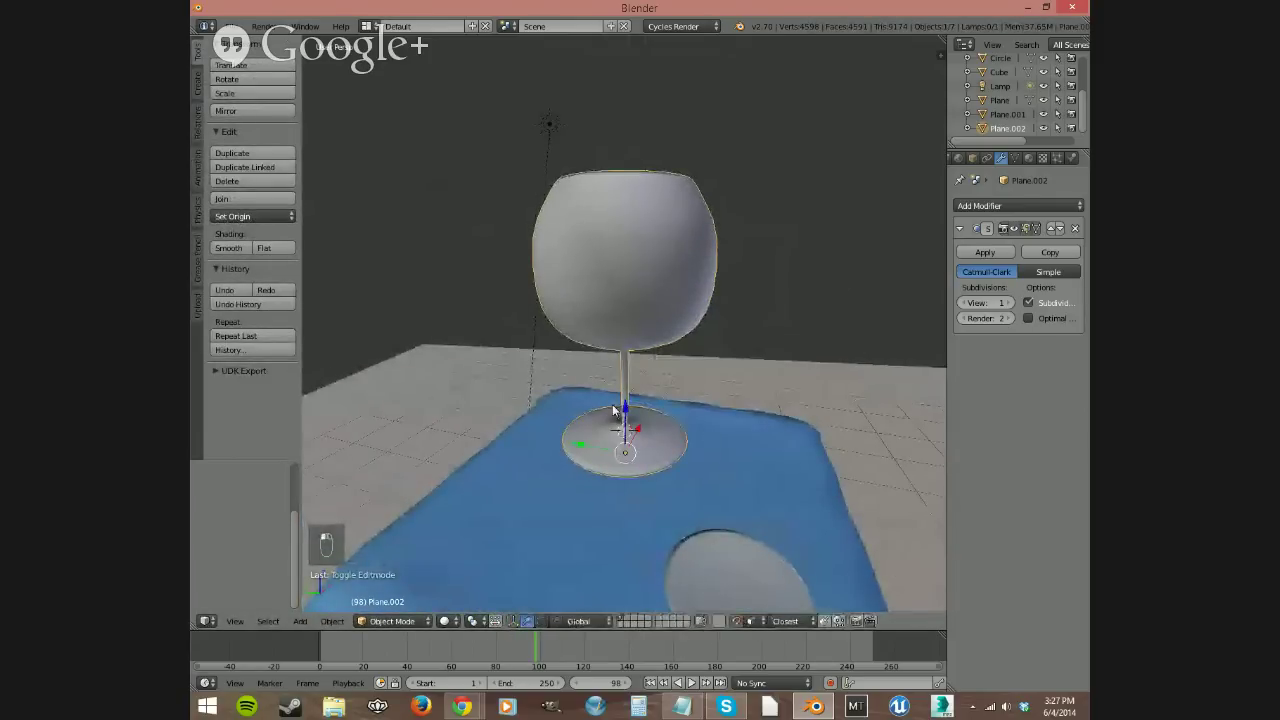
left_click_drag(614, 410, 631, 584)
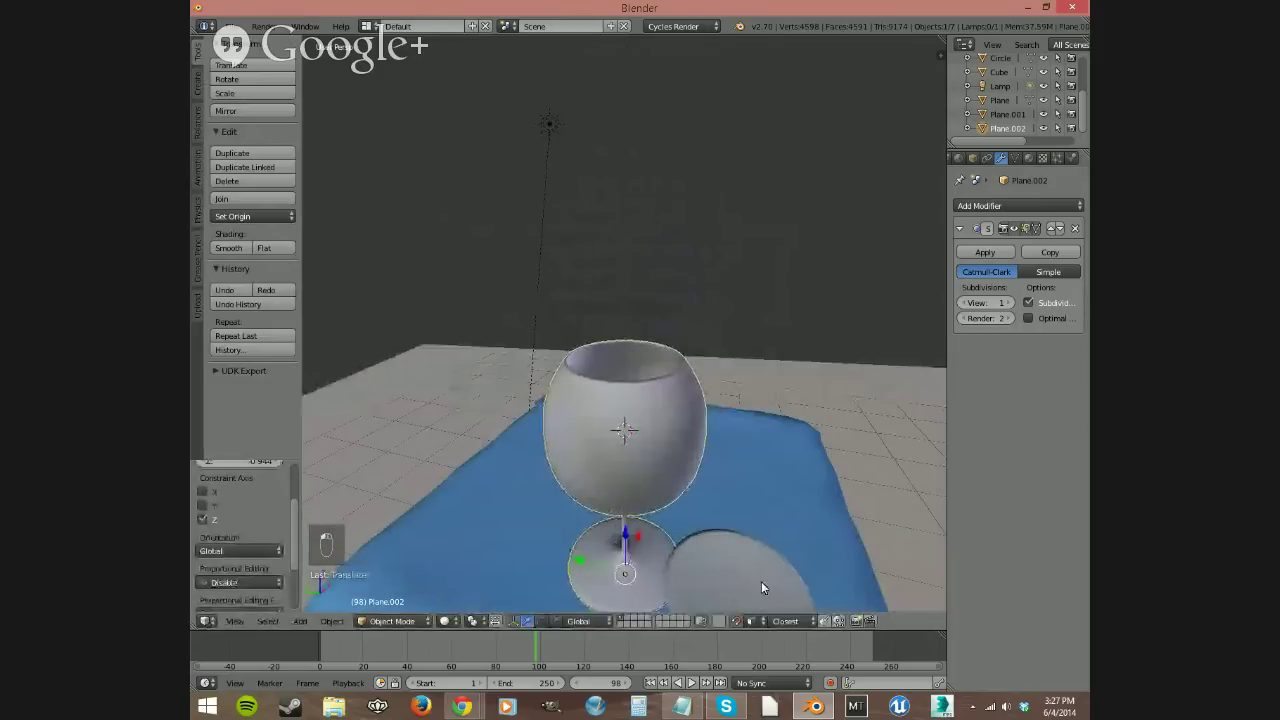
Step: Scale the whole glass down uniformly so its size suits the plate on the tablecloth
scroll(761, 581, "down", 2)
key("s")
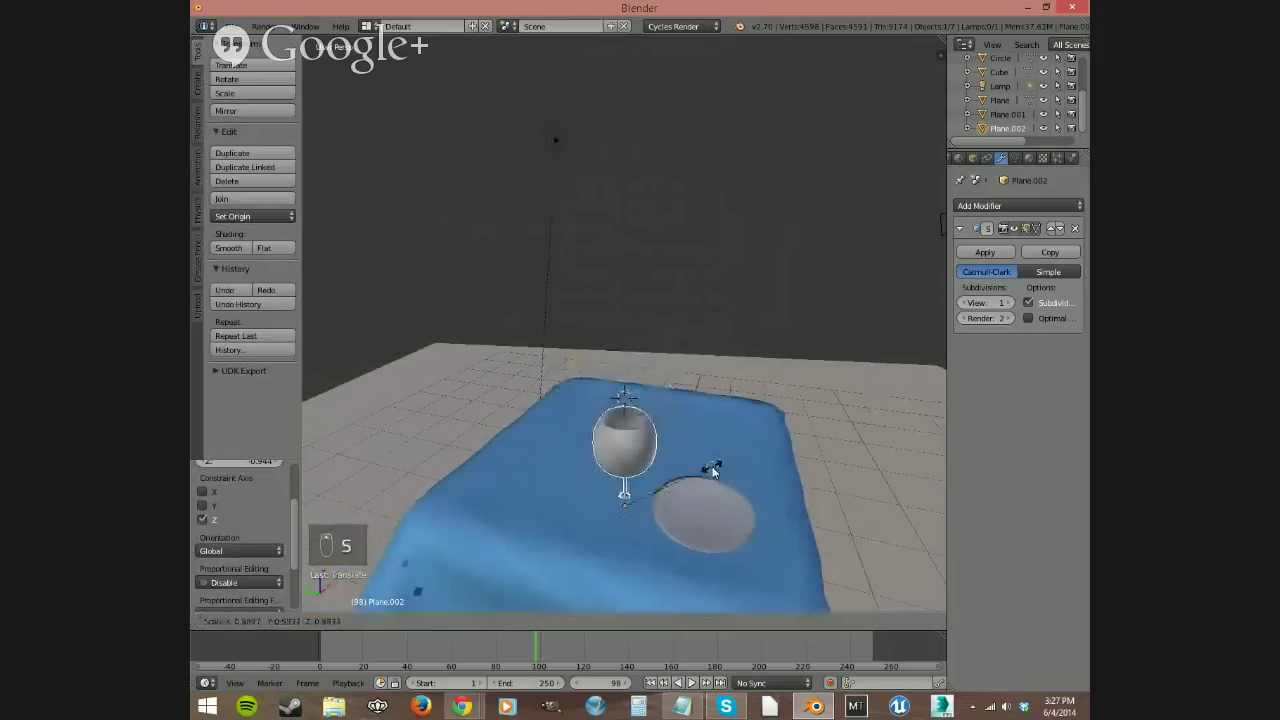
left_click(707, 476)
key("s")
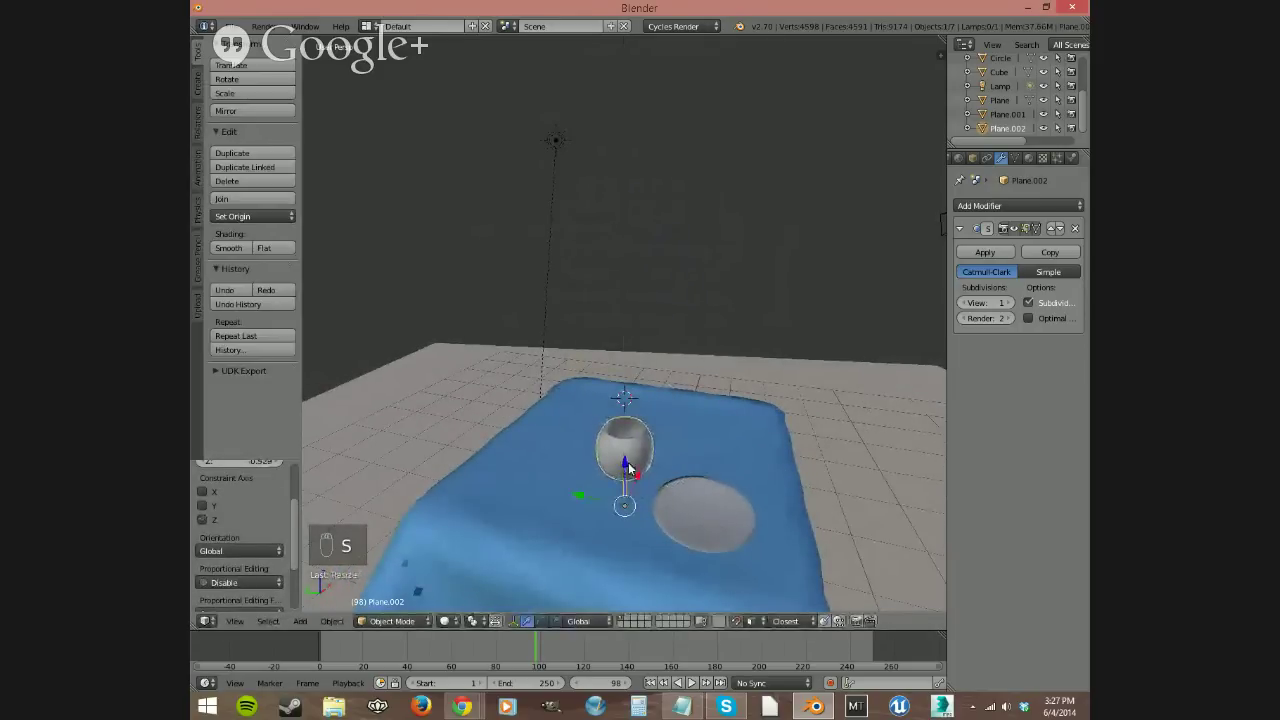
left_click(630, 468)
Step: Slide the glass along the Y axis so its foot stands right beside the plate
middle_click_drag(614, 527, 650, 510)
left_click_drag(652, 508, 622, 507)
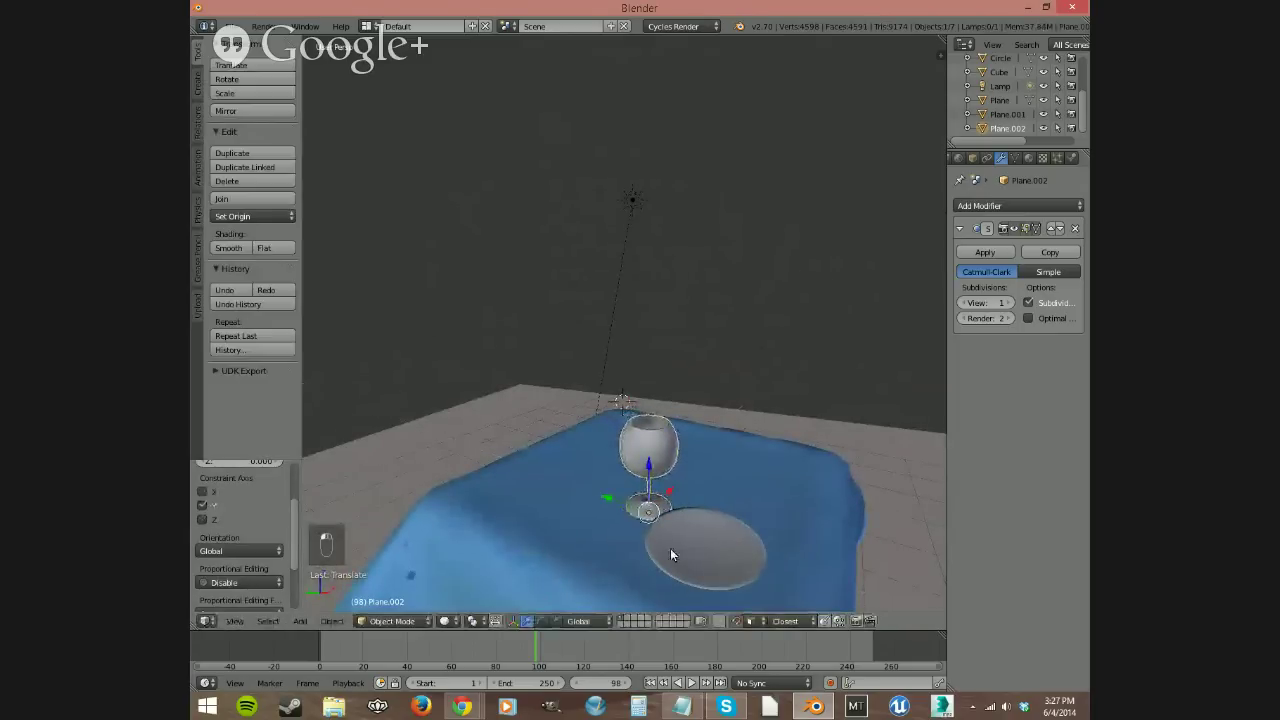
middle_click_drag(670, 548, 734, 525)
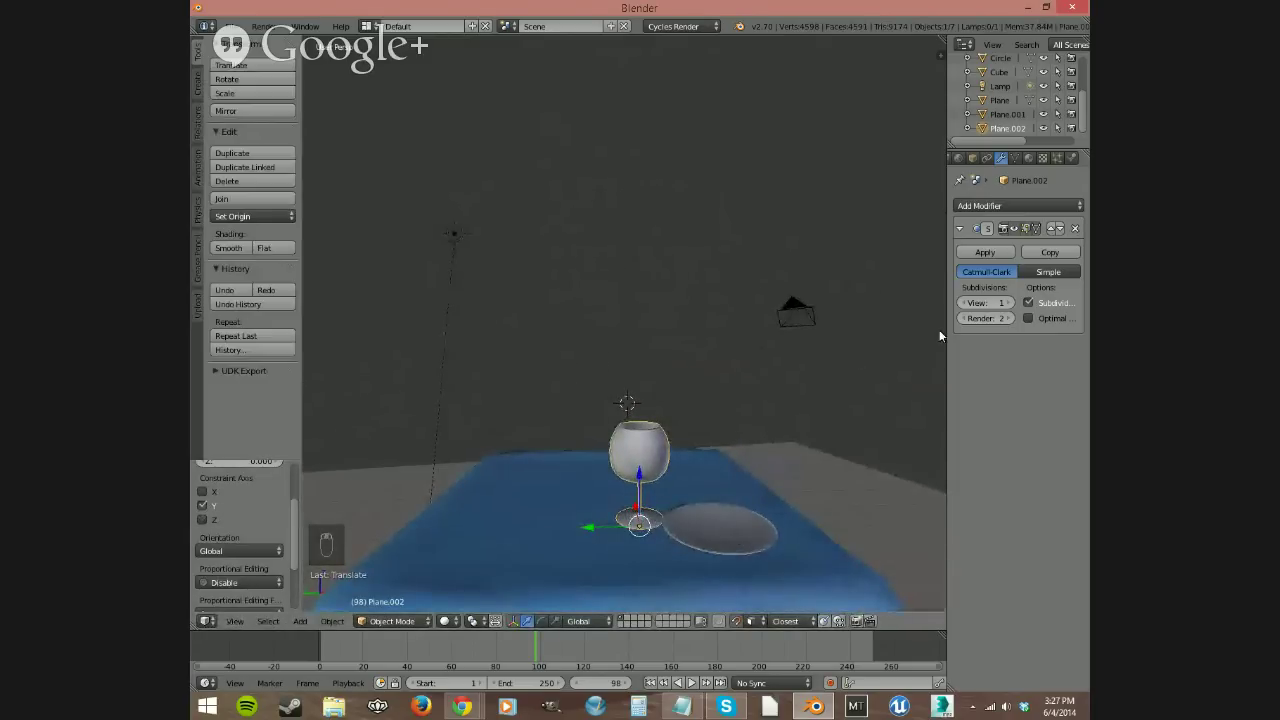
Step: Apply the glass's Subdivision Surface modifier and give the glass a new material with a Glass BSDF surface
left_click(988, 253)
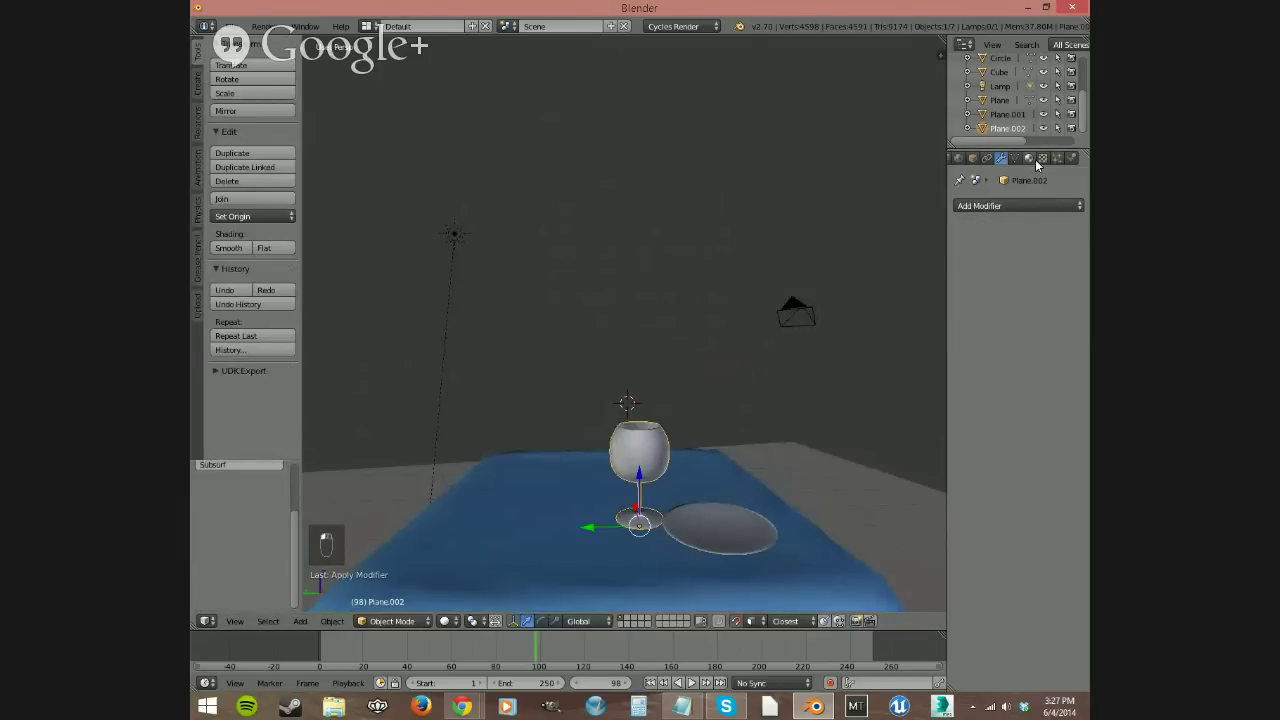
left_click(1031, 158)
left_click(1006, 251)
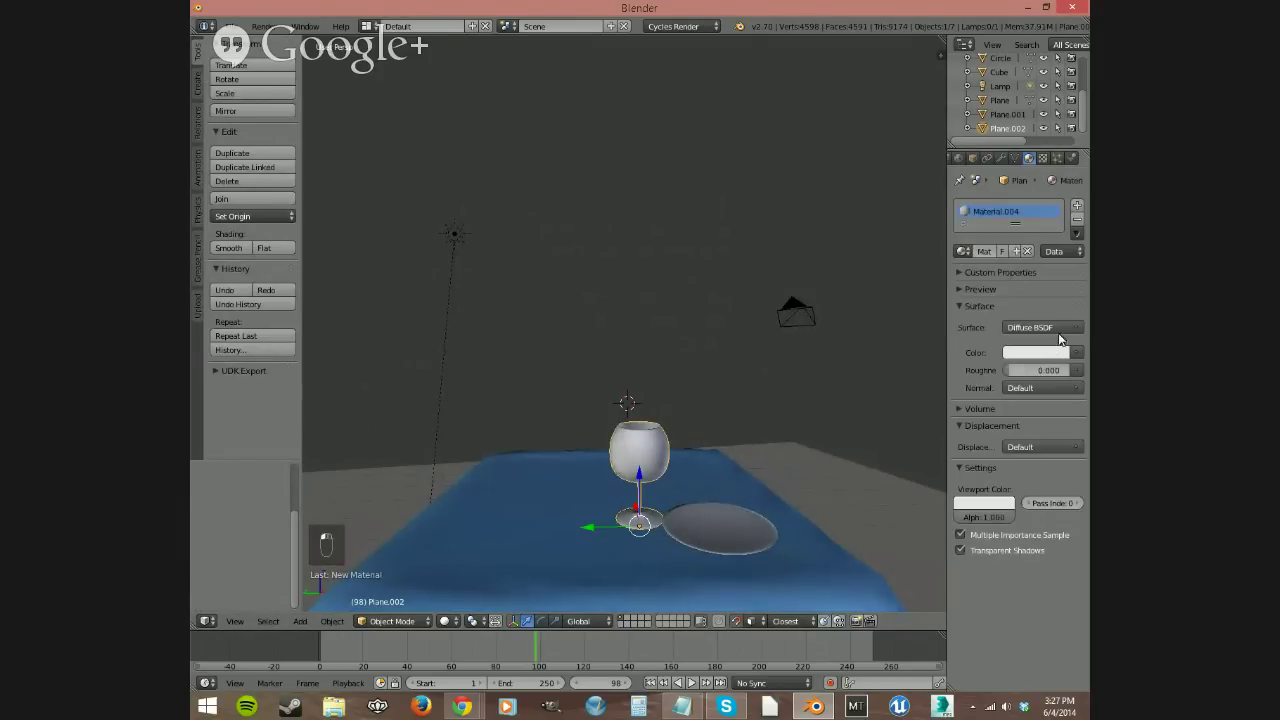
left_click(1058, 333)
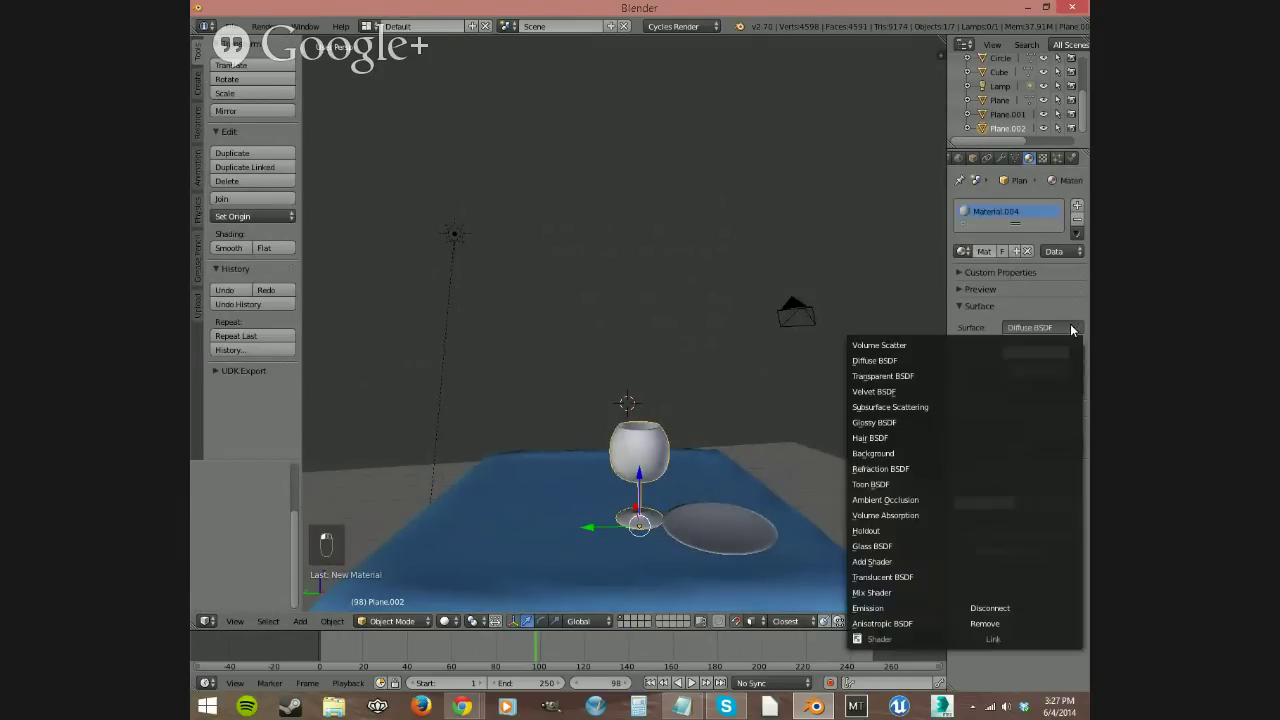
left_click(890, 546)
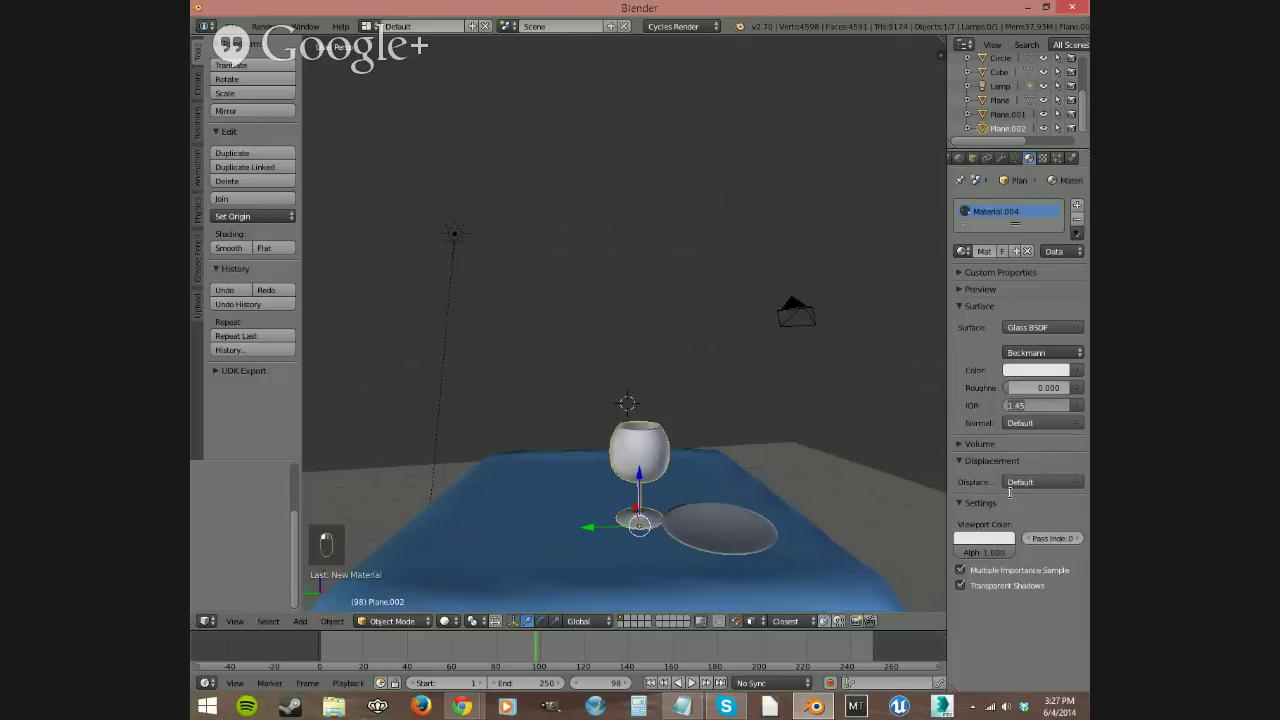
Step: Set the glass material's IOR to 1.200 and its roughness to 0.020
key("Return")
left_click(1038, 388)
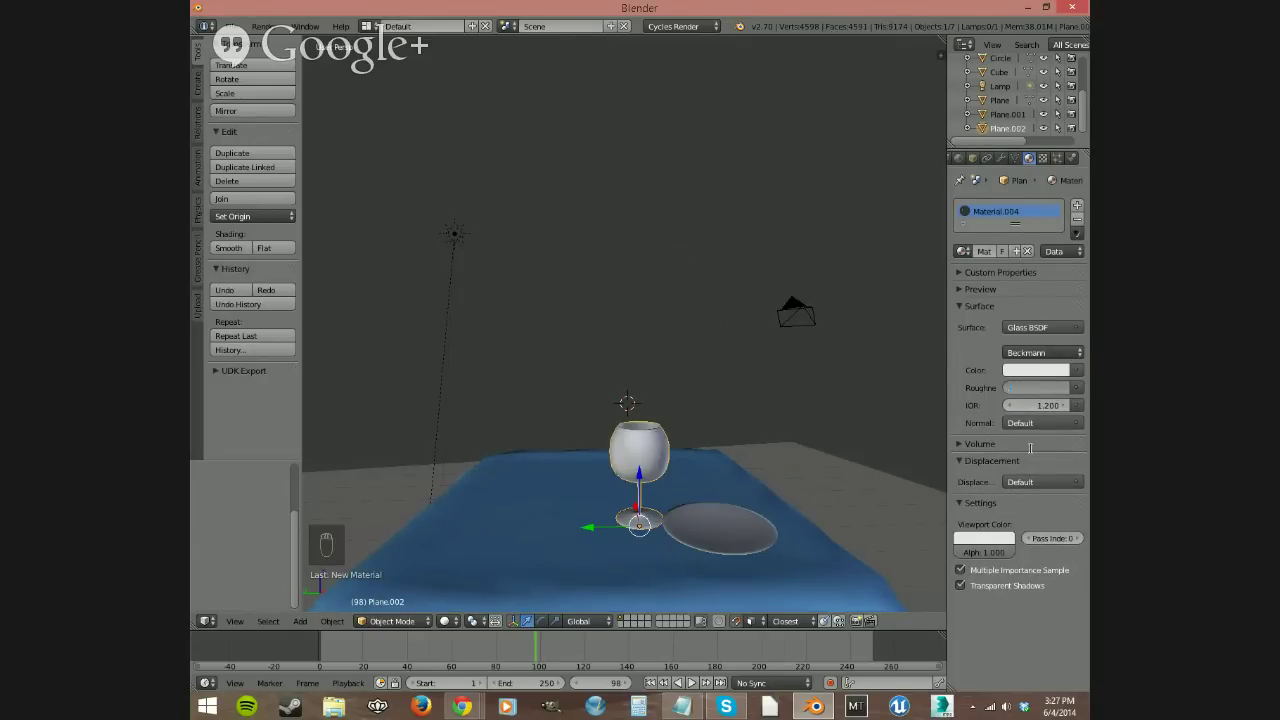
type("0.020")
key("Return")
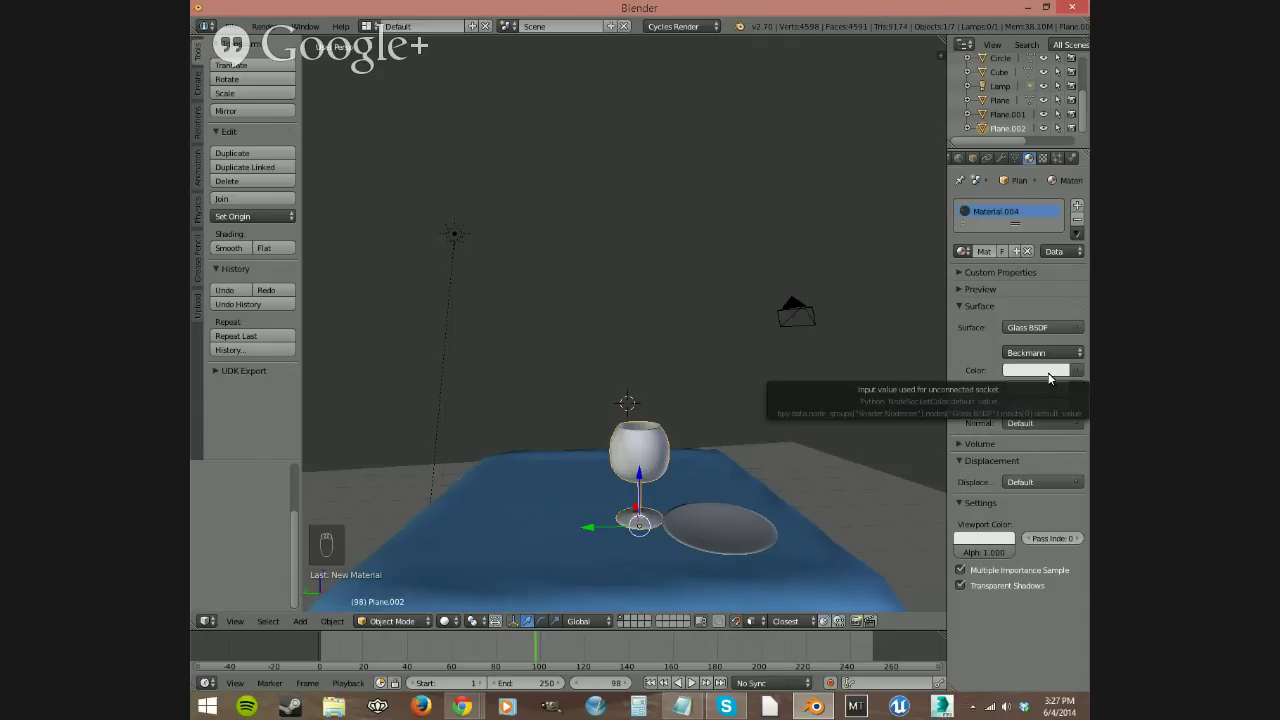
Step: Tint the glass material a slightly greenish, darker grey and check it in the rendered viewport
left_click(1050, 372)
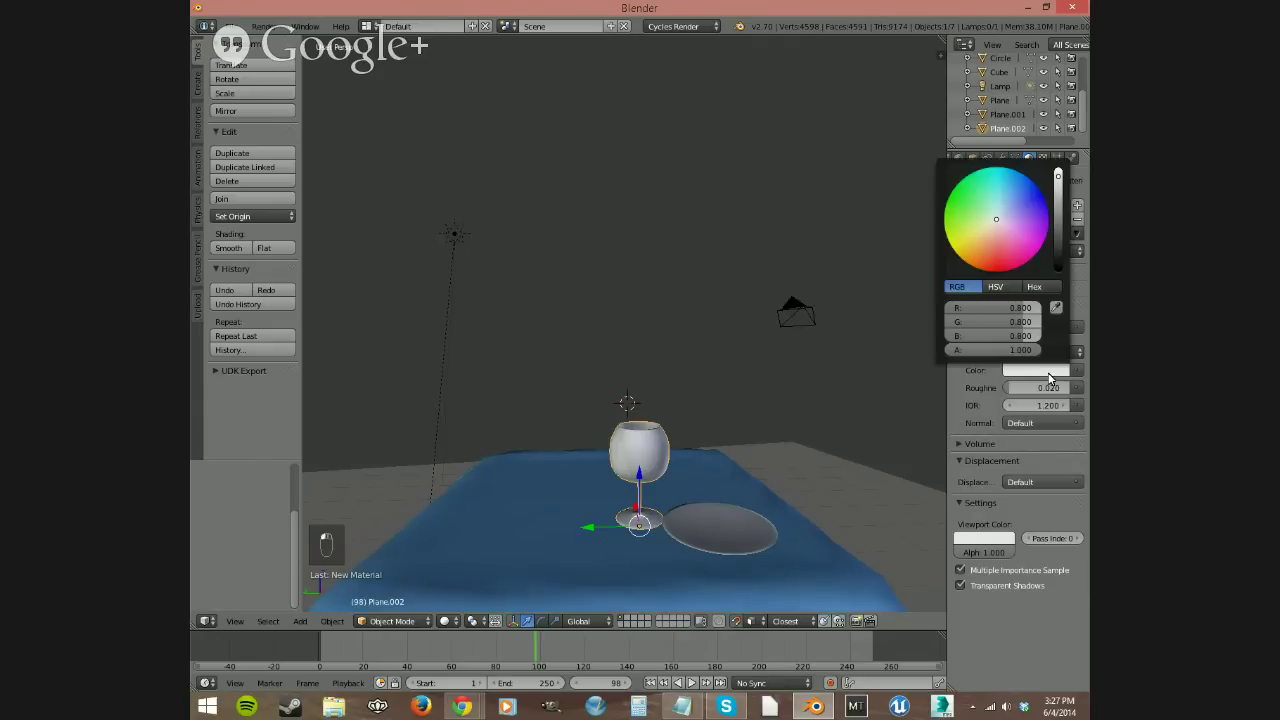
left_click(990, 220)
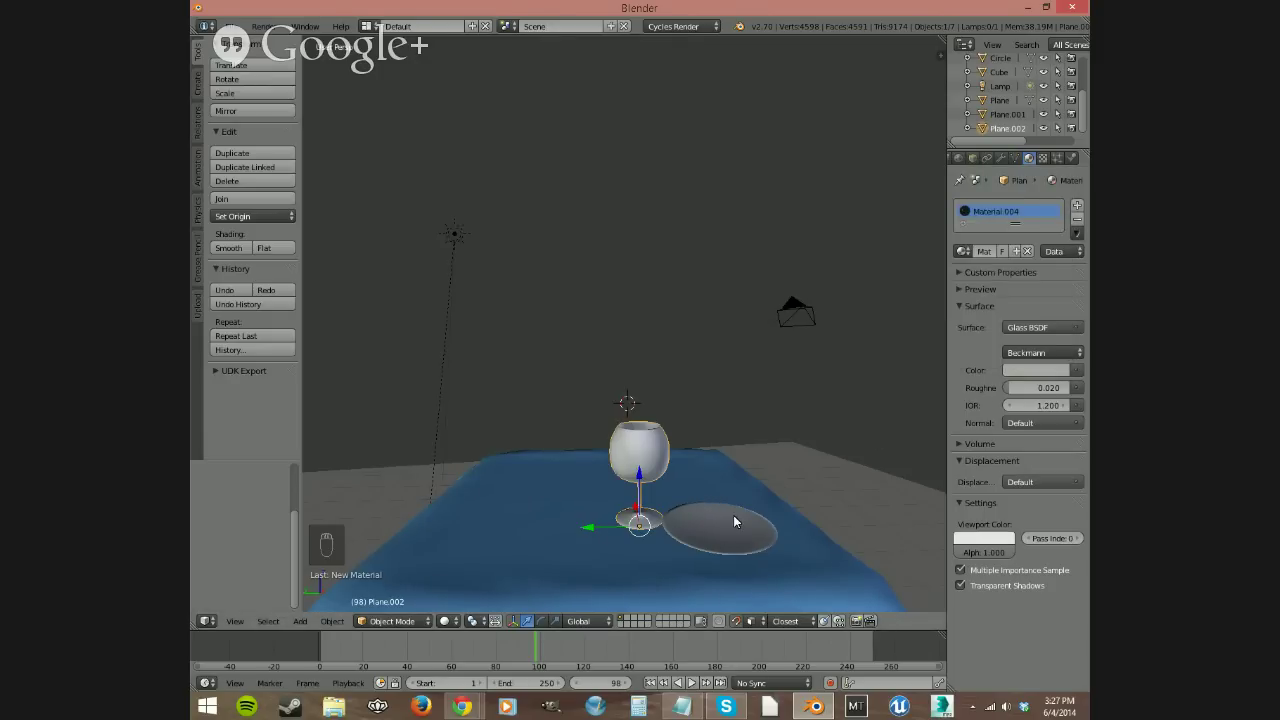
key("shift+z")
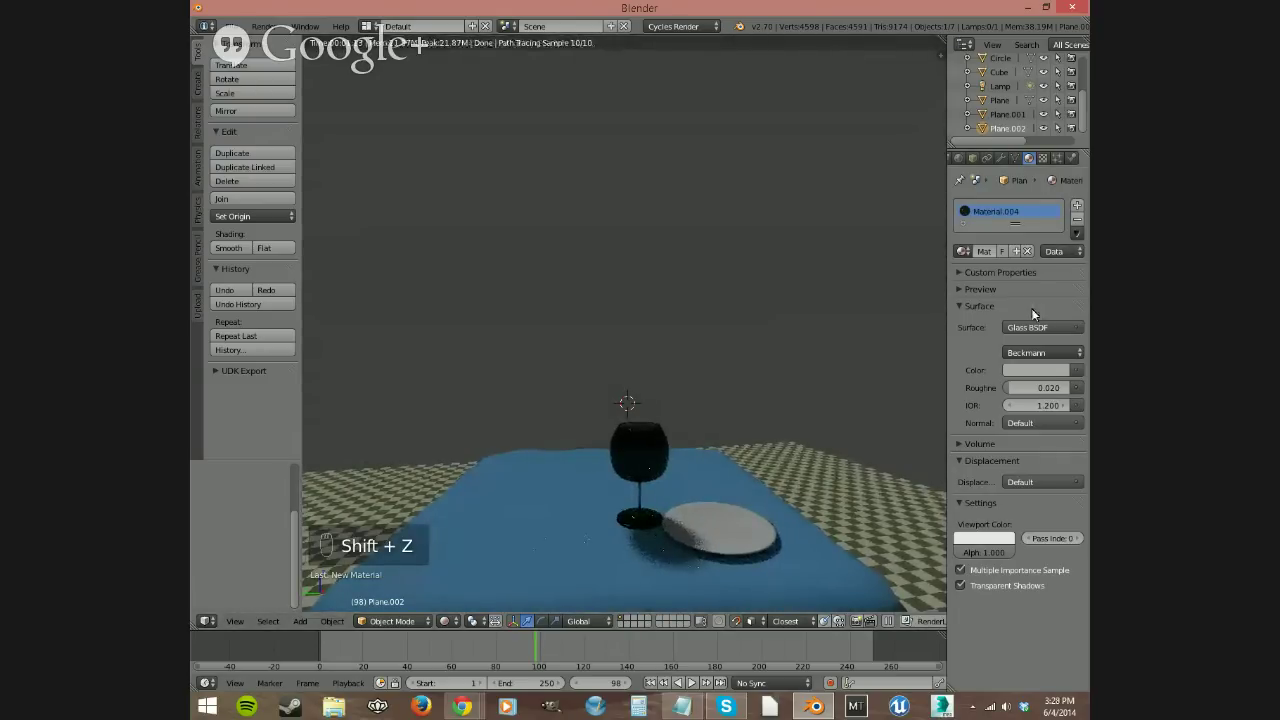
key("shift+z")
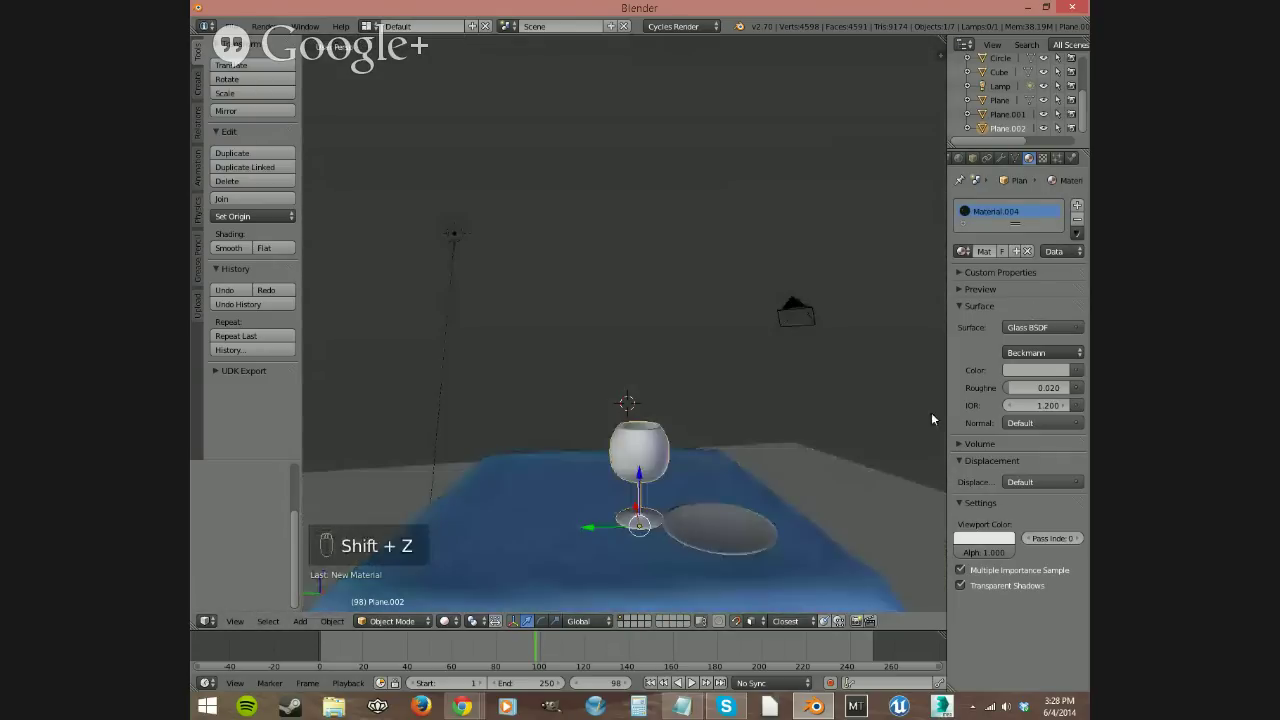
Step: Show the material preview, brighten the glass color to about R 0.826, G 0.855, B 0.774, and check it in the rendered viewport
left_click(985, 289)
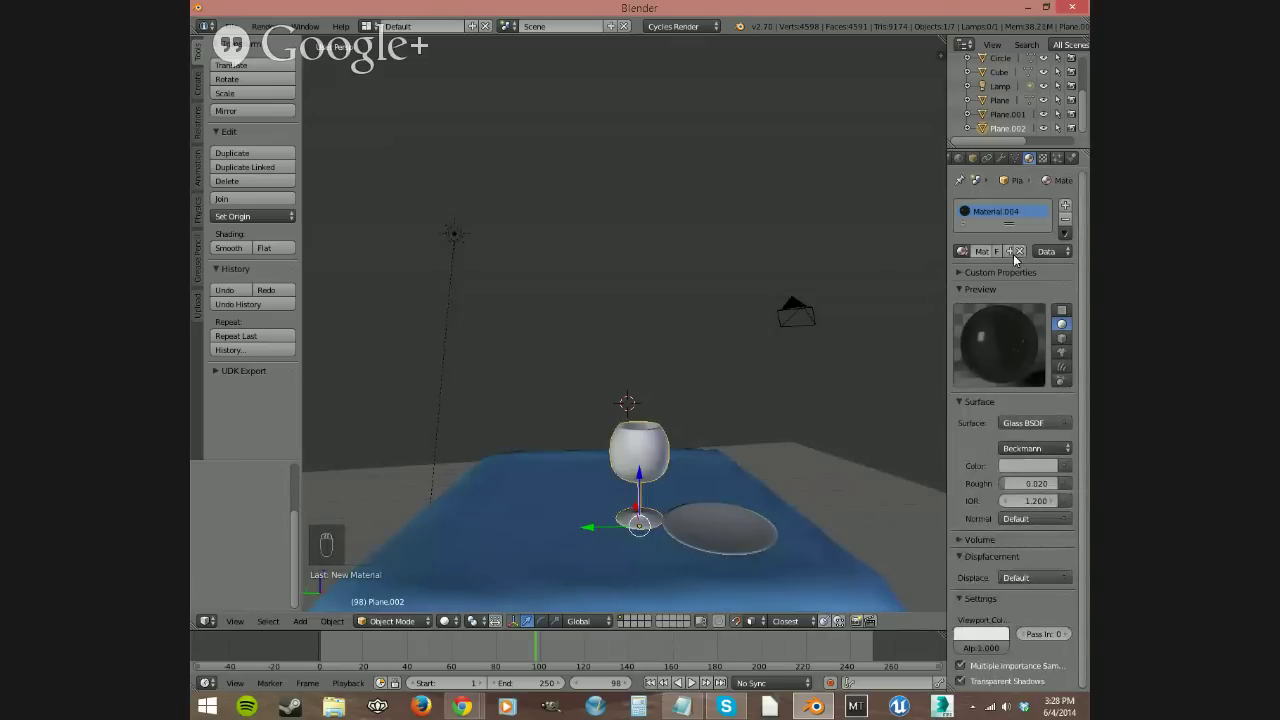
left_click(1045, 466)
left_click(1046, 272)
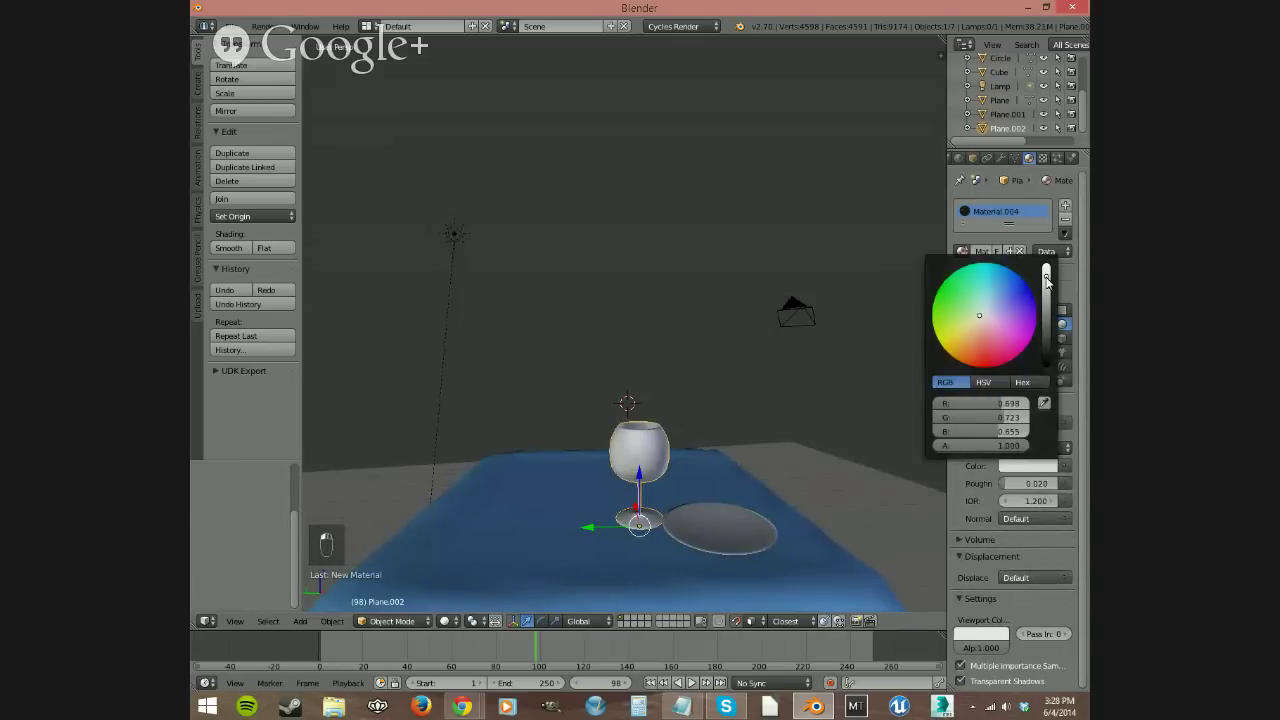
left_click(1042, 466)
left_click(1047, 270)
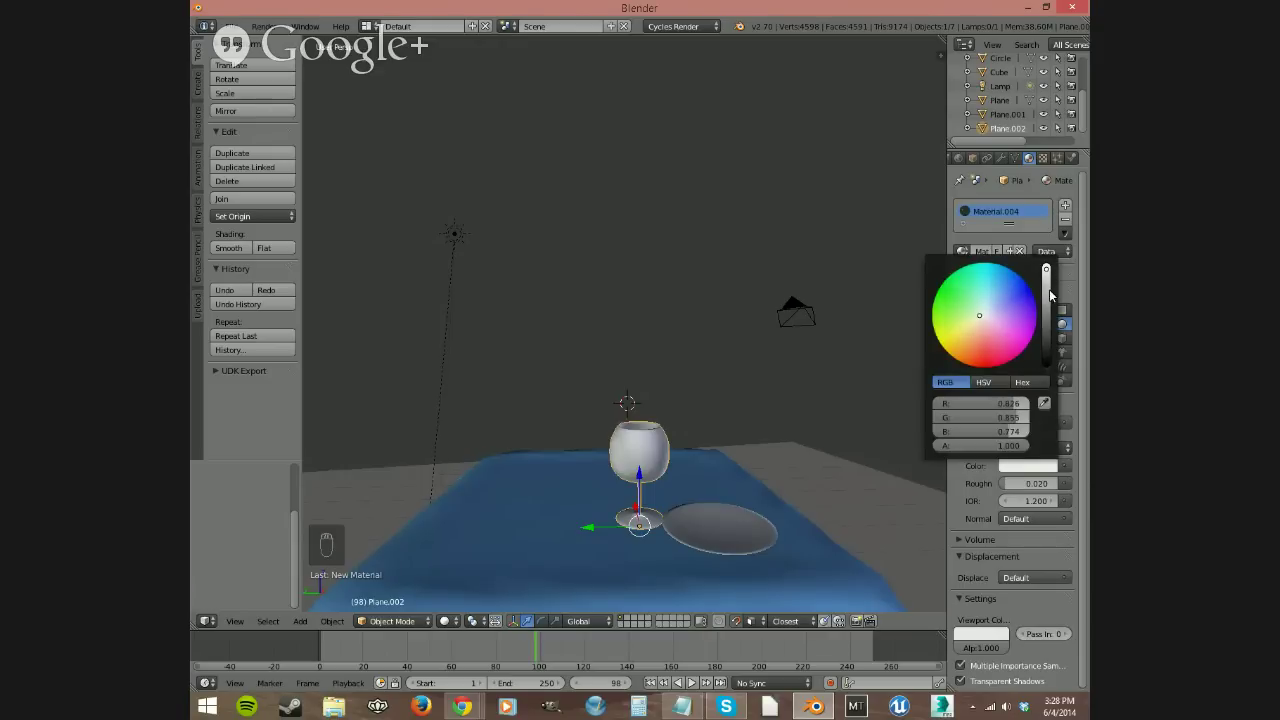
key("shift+z")
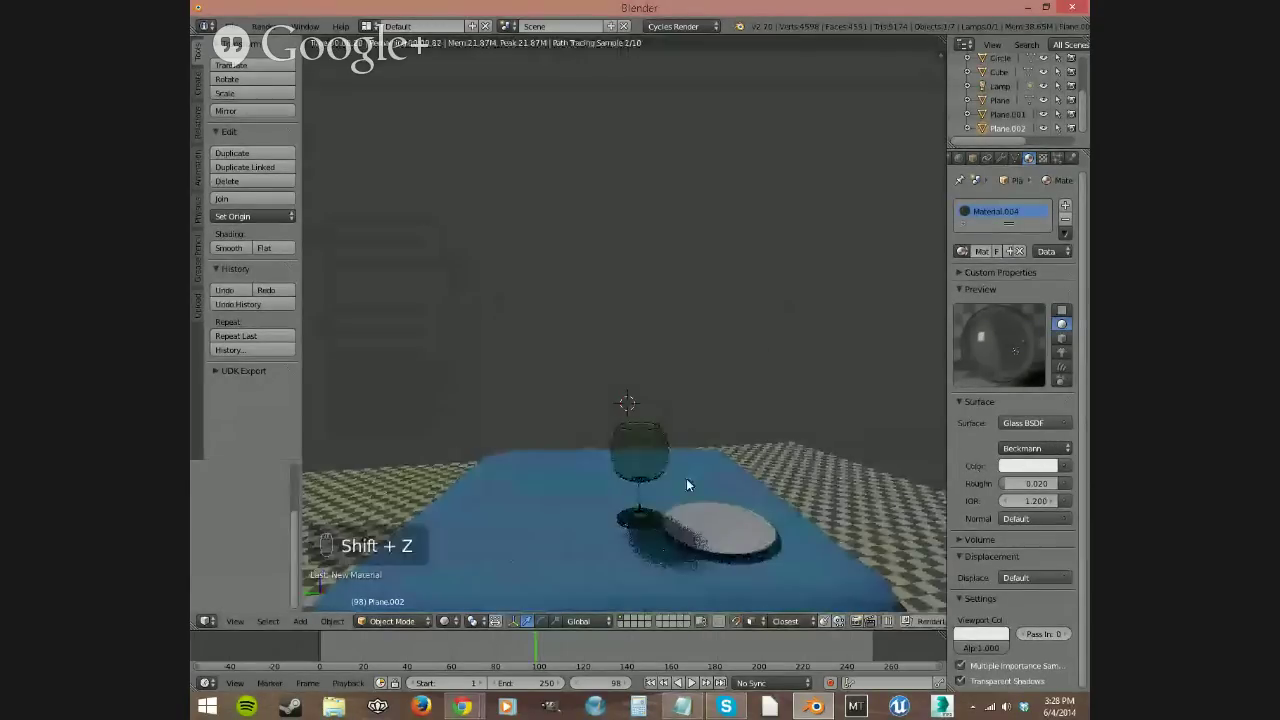
key("shift+z")
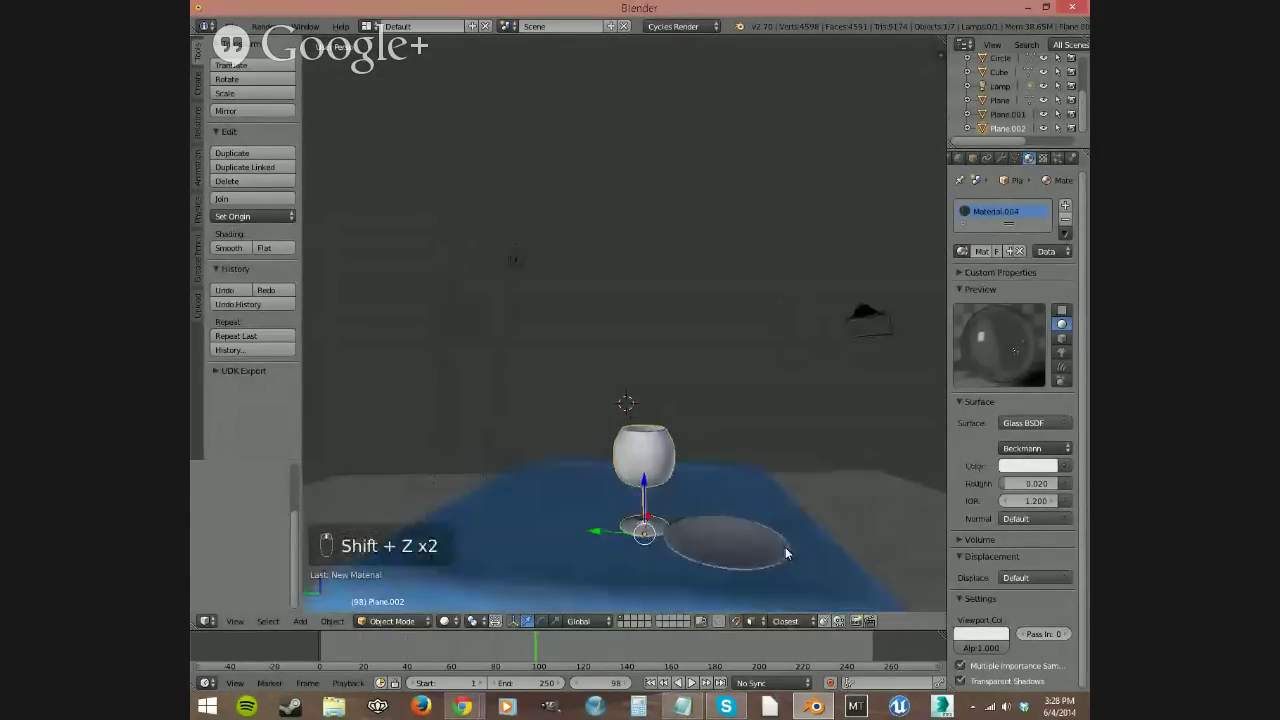
middle_click_drag(785, 547, 760, 570)
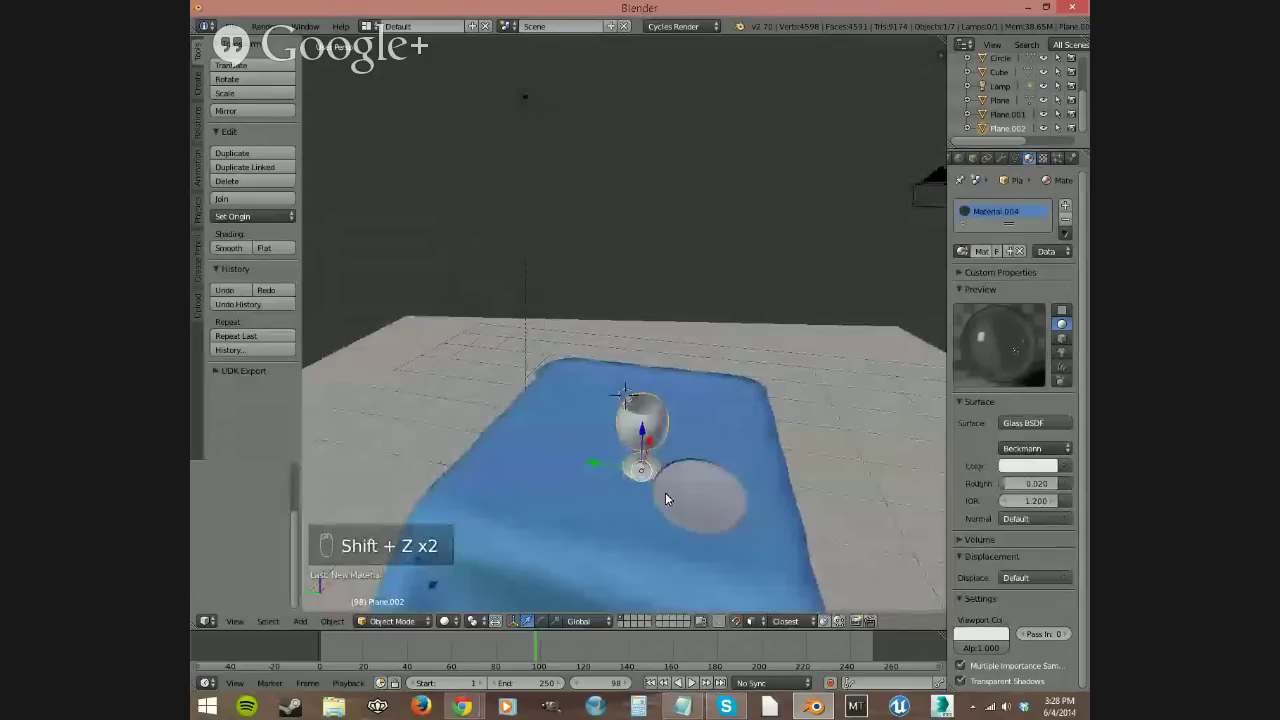
key("shift+a")
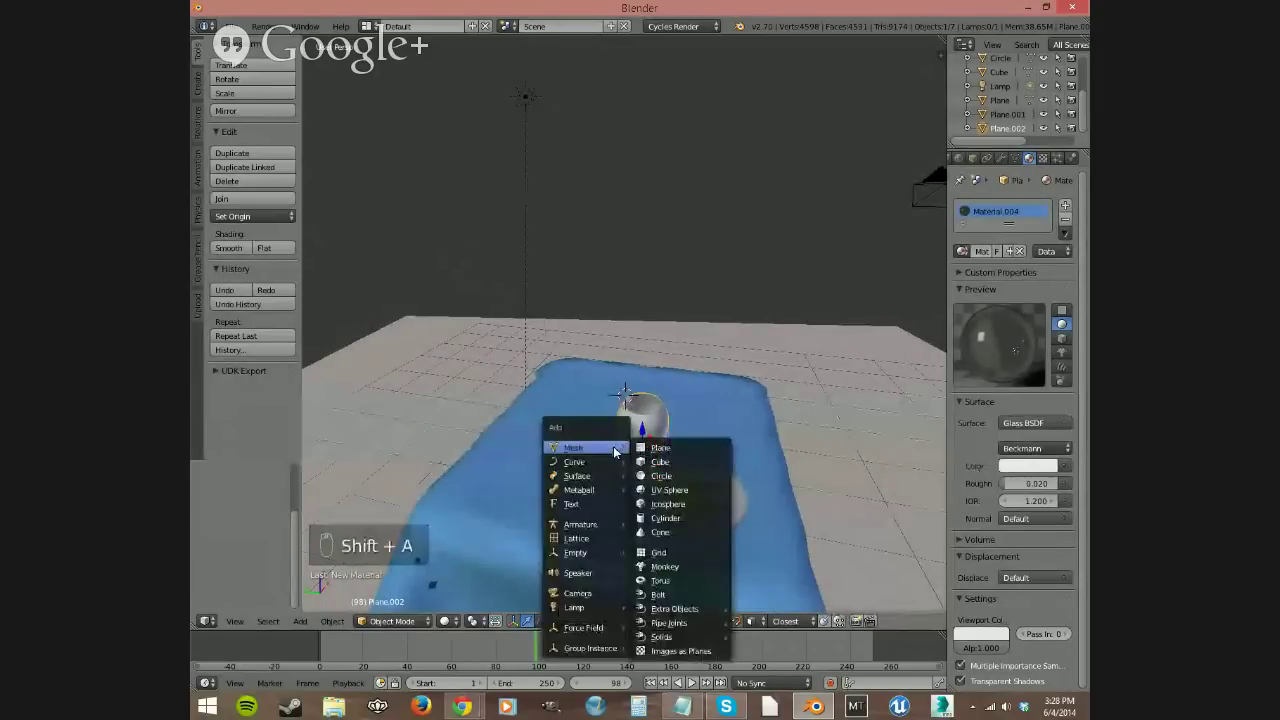
mouse_move(613, 466)
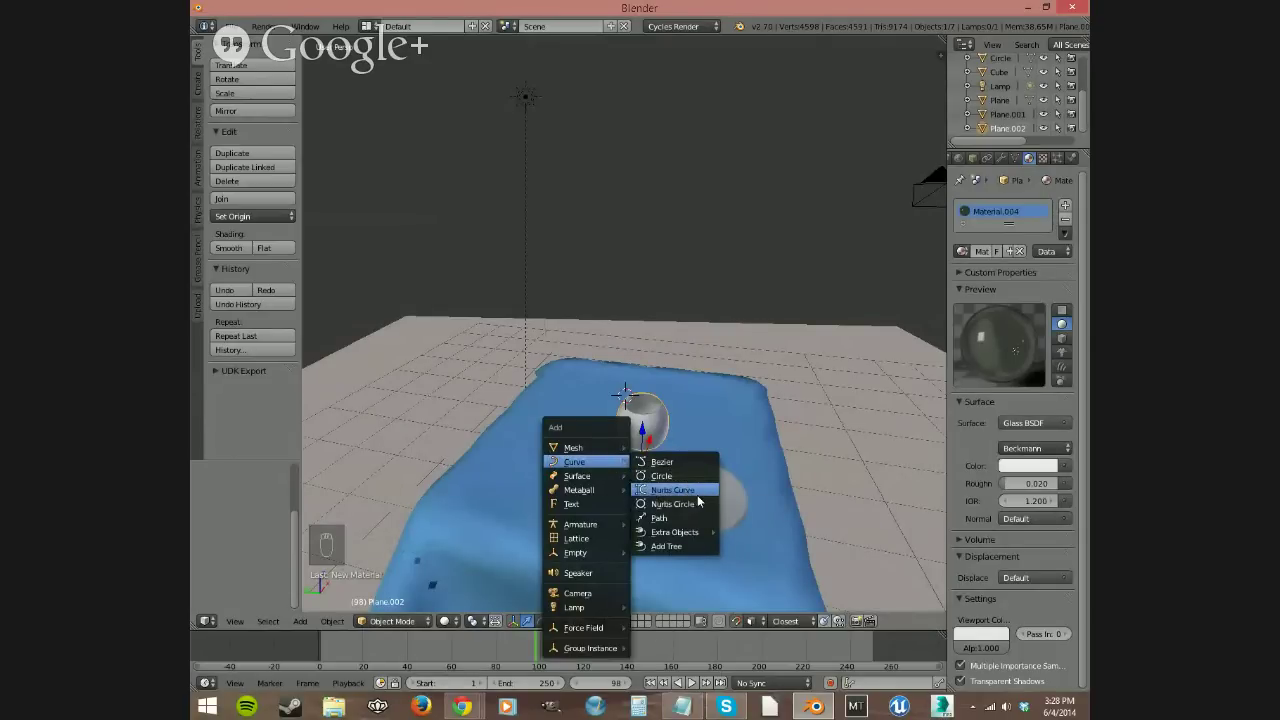
mouse_move(602, 490)
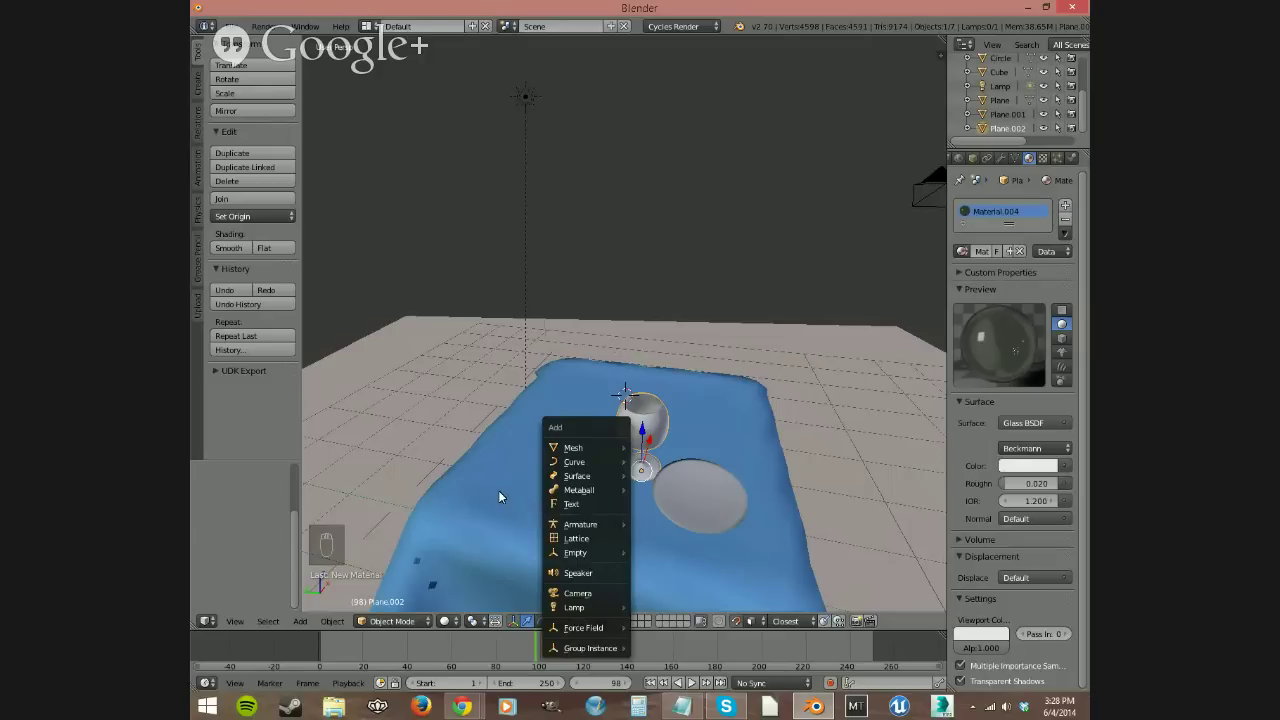
key("Escape")
Step: Use an environment texture with the Rome Market.hdr image as the world background colour
middle_click_drag(564, 485, 637, 446)
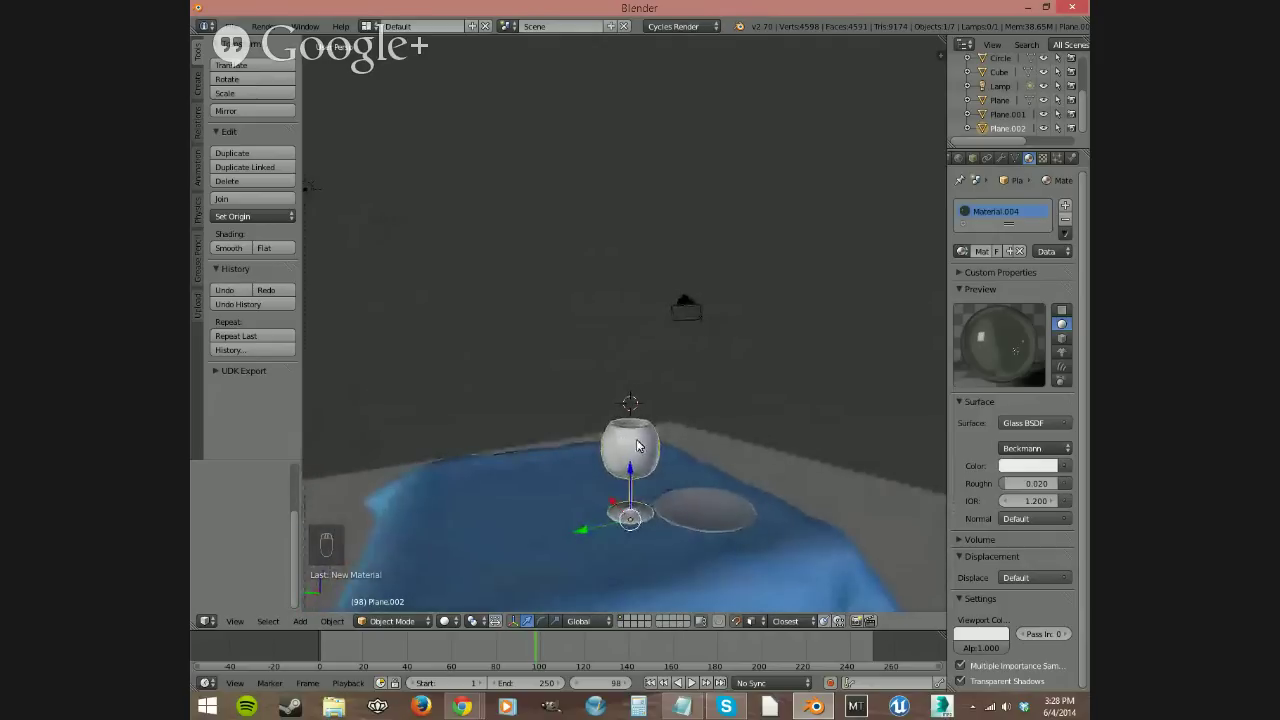
key("KP_0")
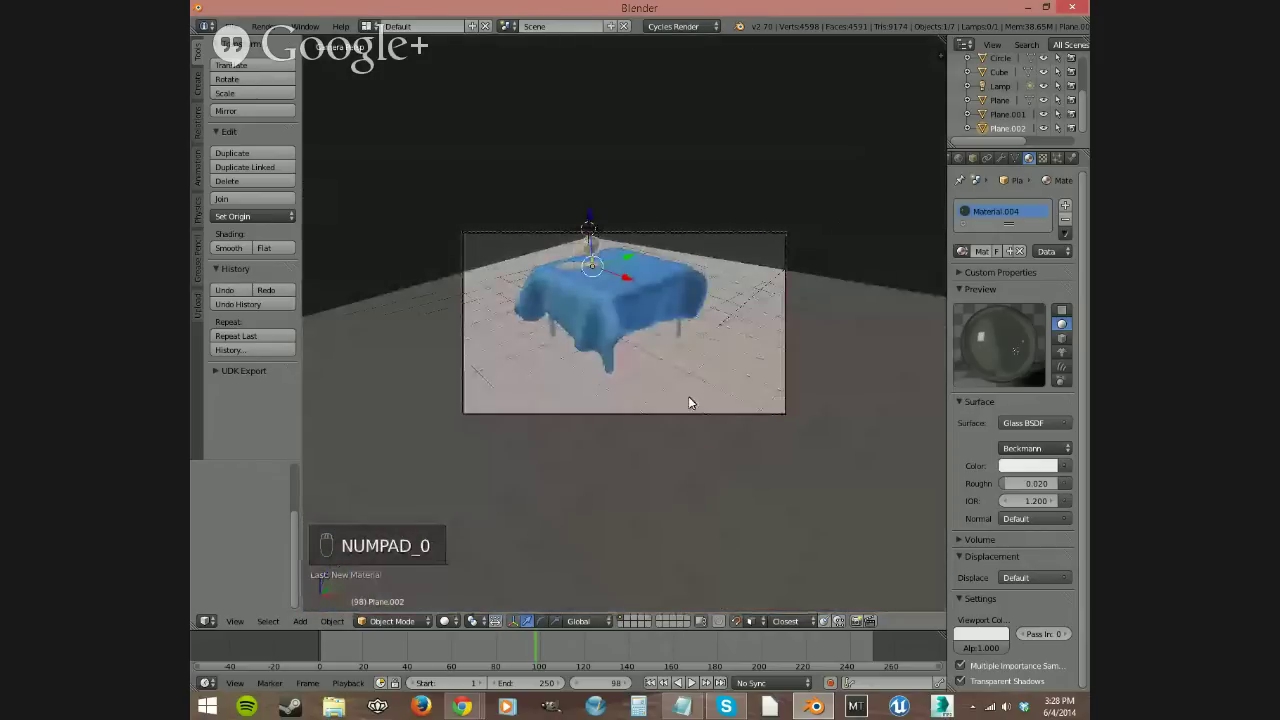
scroll(998, 163, "up", 2)
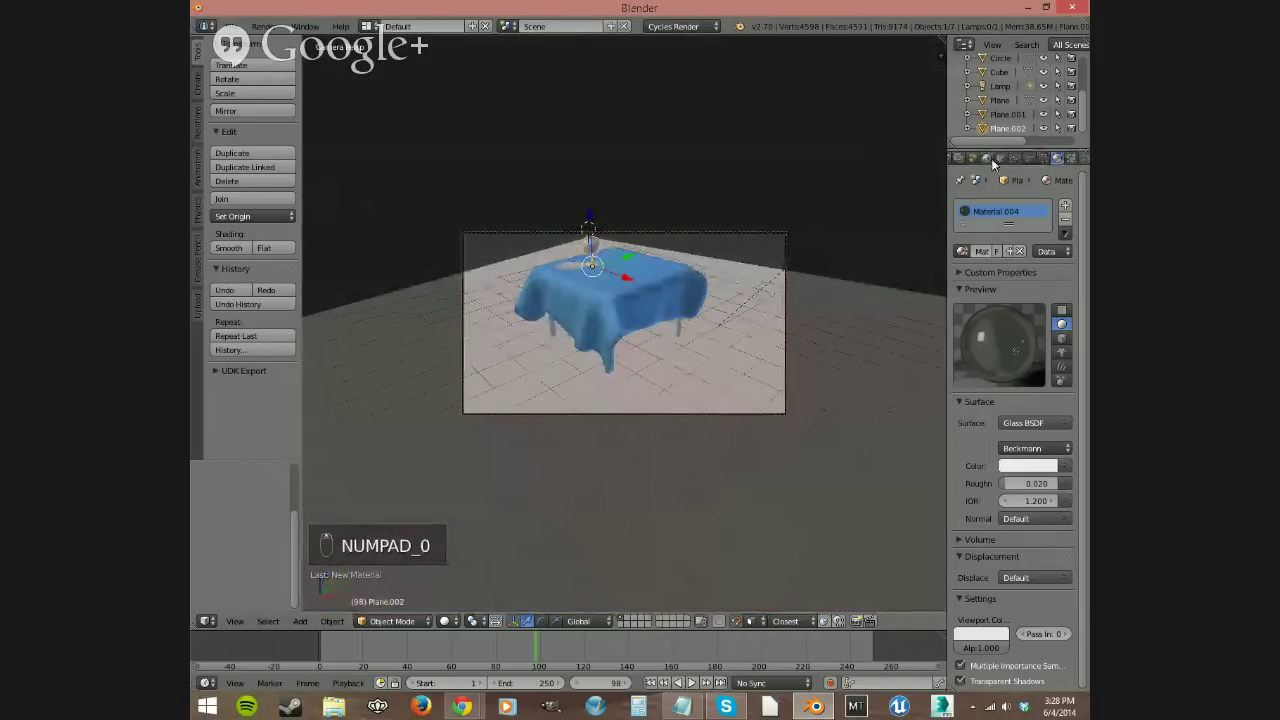
left_click(988, 158)
left_click(1010, 281)
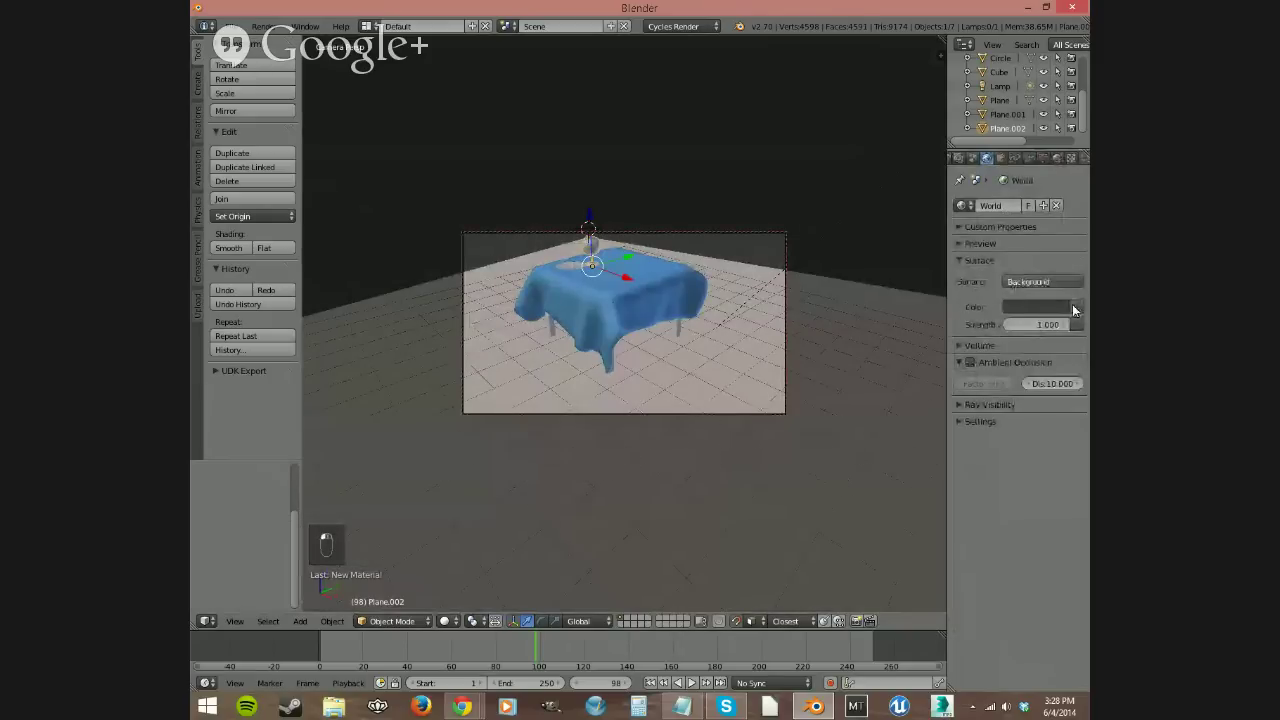
left_click(1072, 308)
left_click(806, 231)
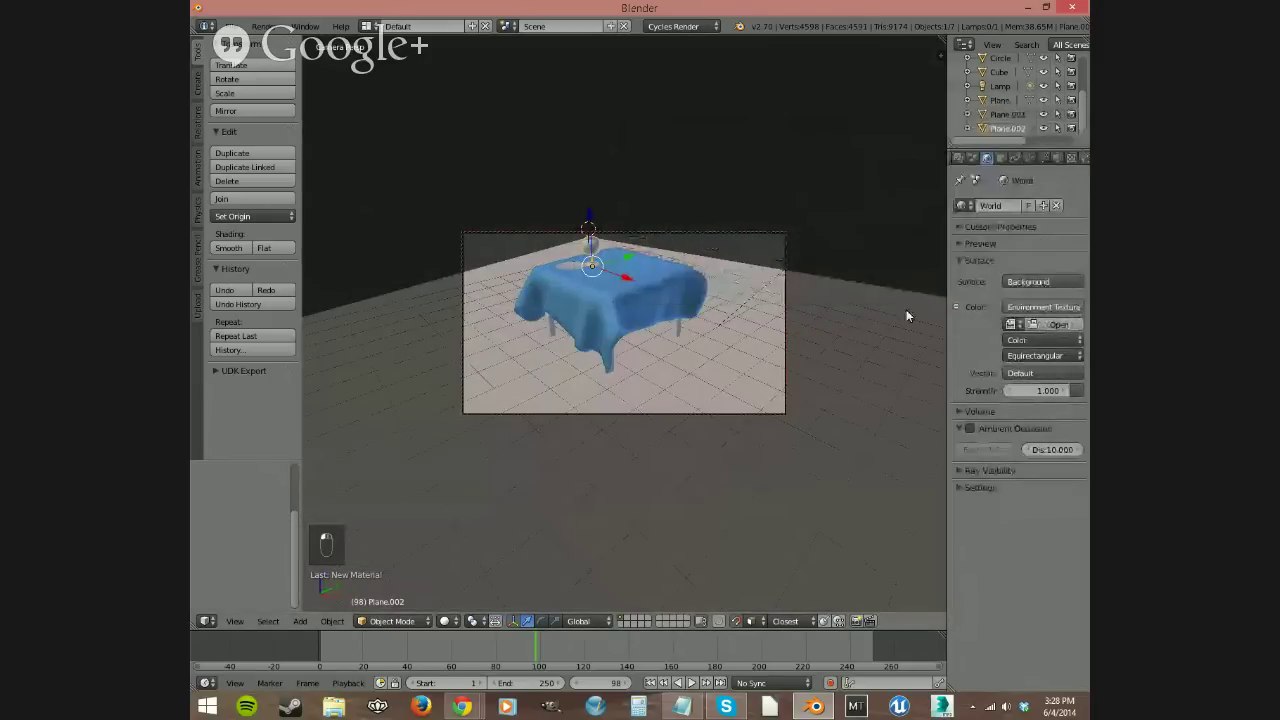
left_click(1076, 325)
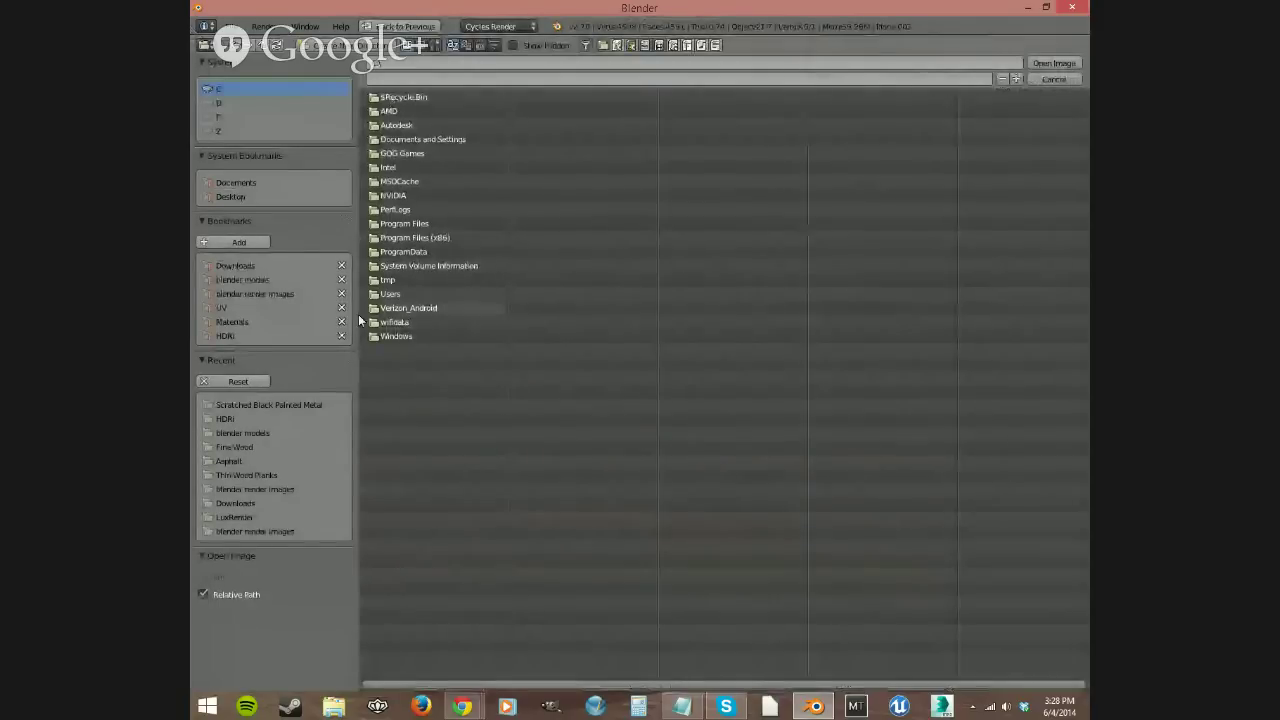
left_click(256, 335)
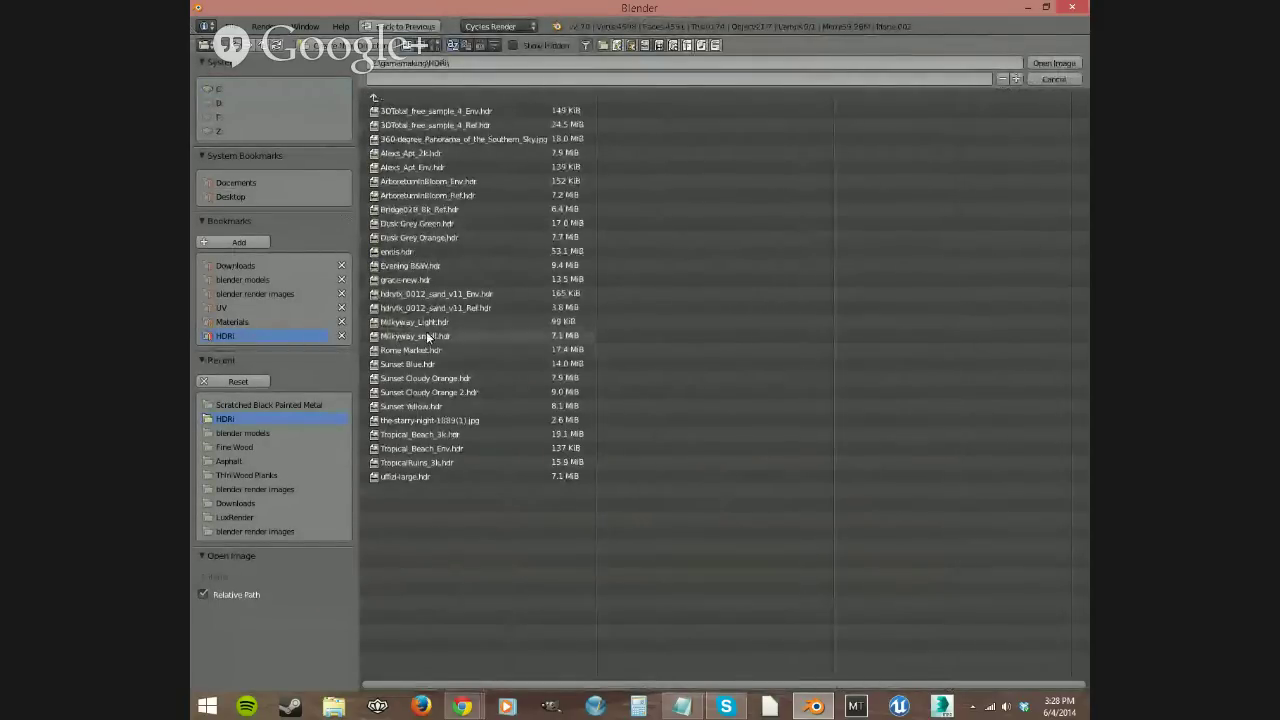
double_click(427, 337)
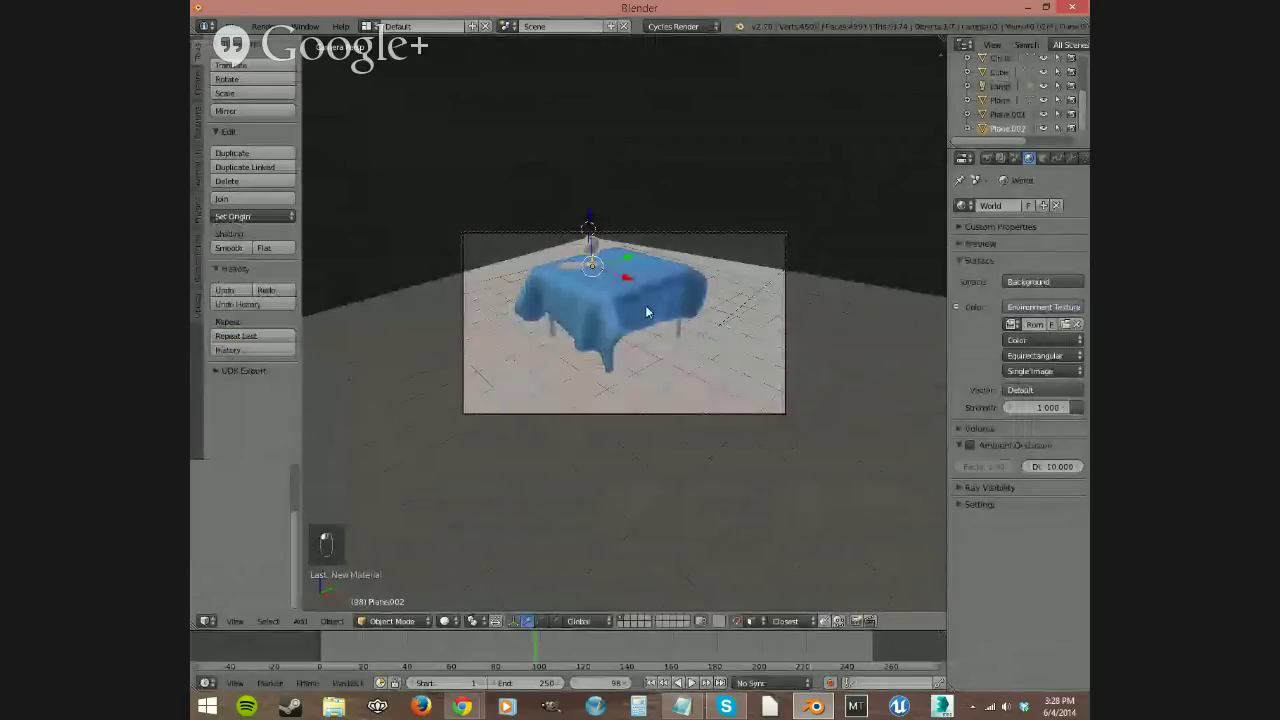
Step: Frame the wine glass and plate on the blue tablecloth in the camera view and render the image
scroll(560, 284, "up", 3)
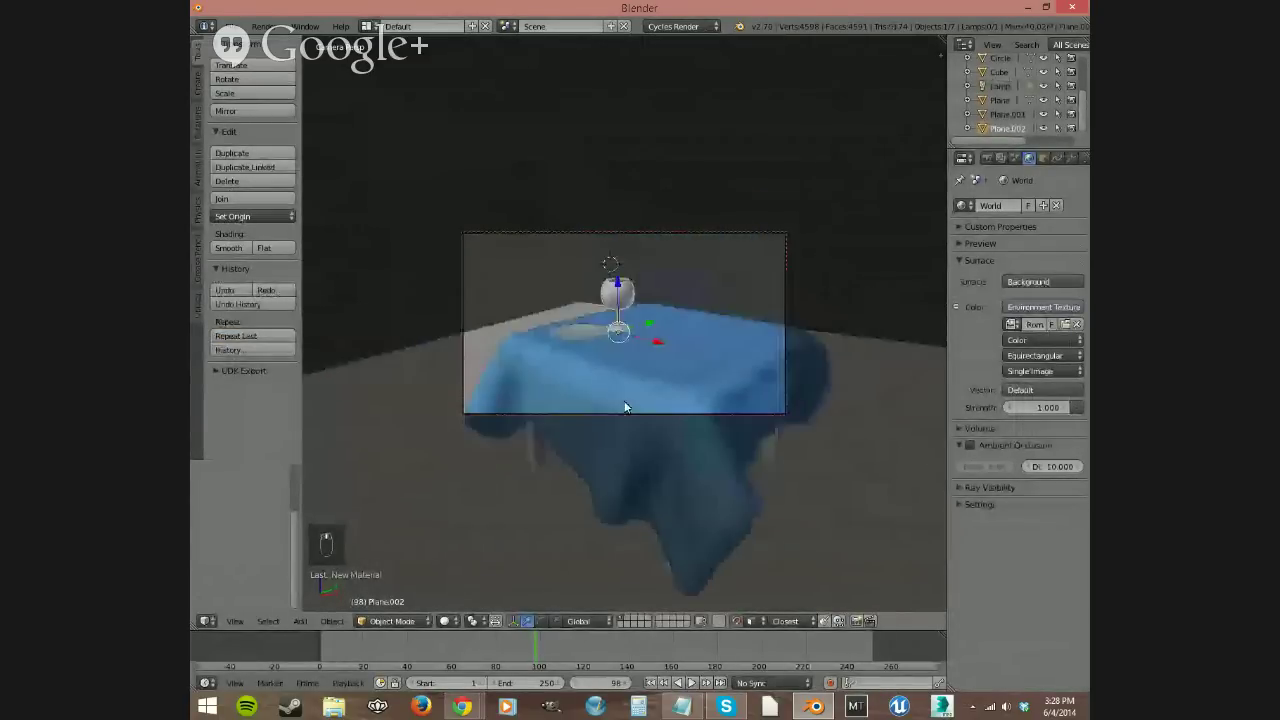
key("KP_Decimal")
scroll(653, 378, "down", 6)
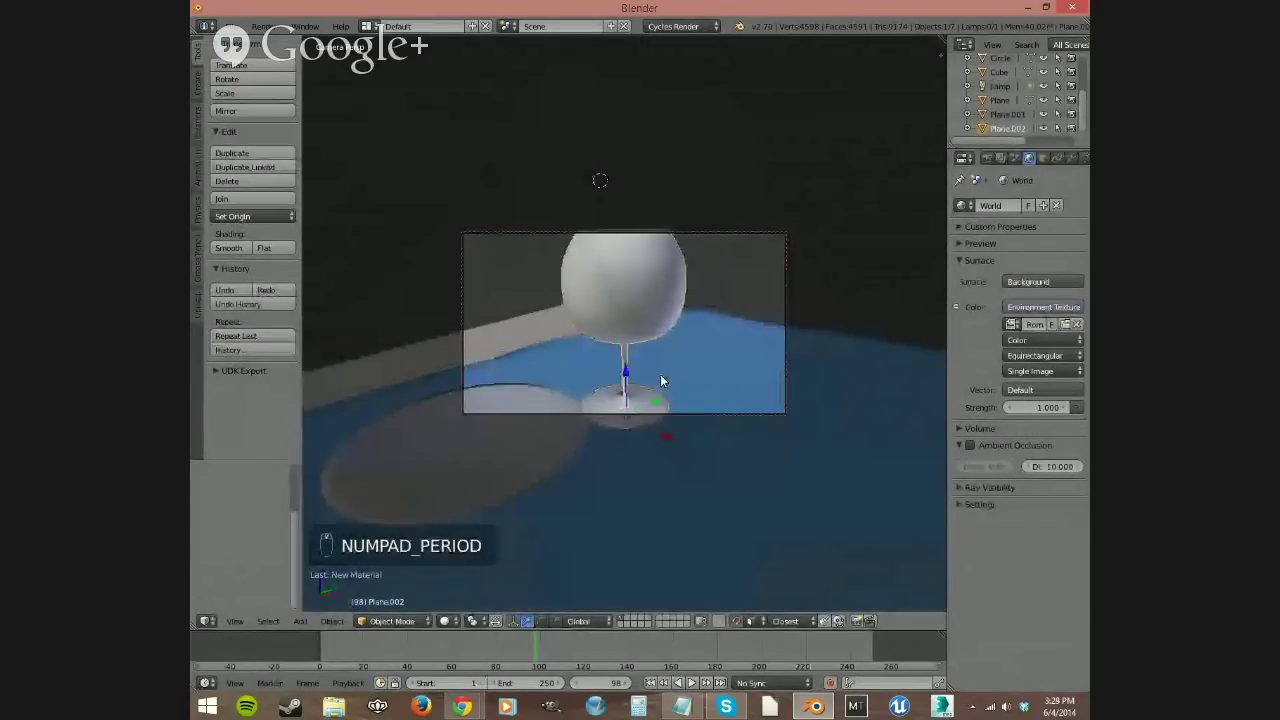
middle_click_drag(539, 370, 629, 354)
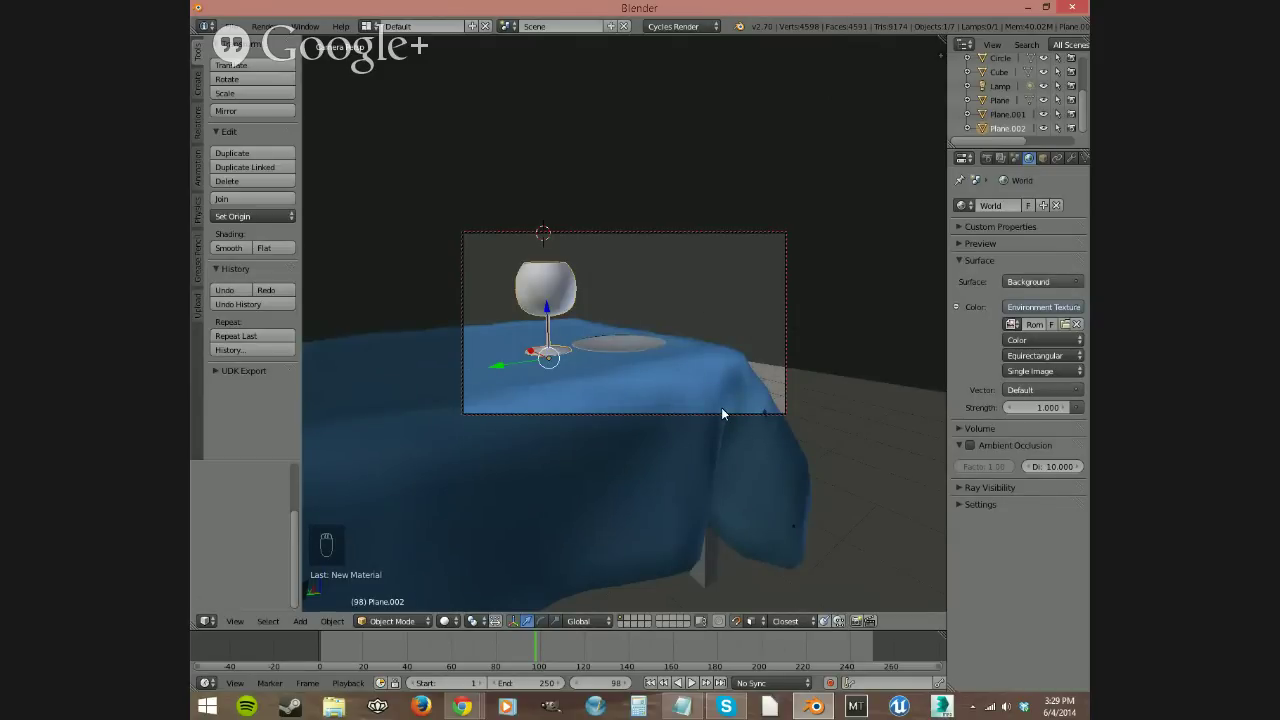
key("F12")
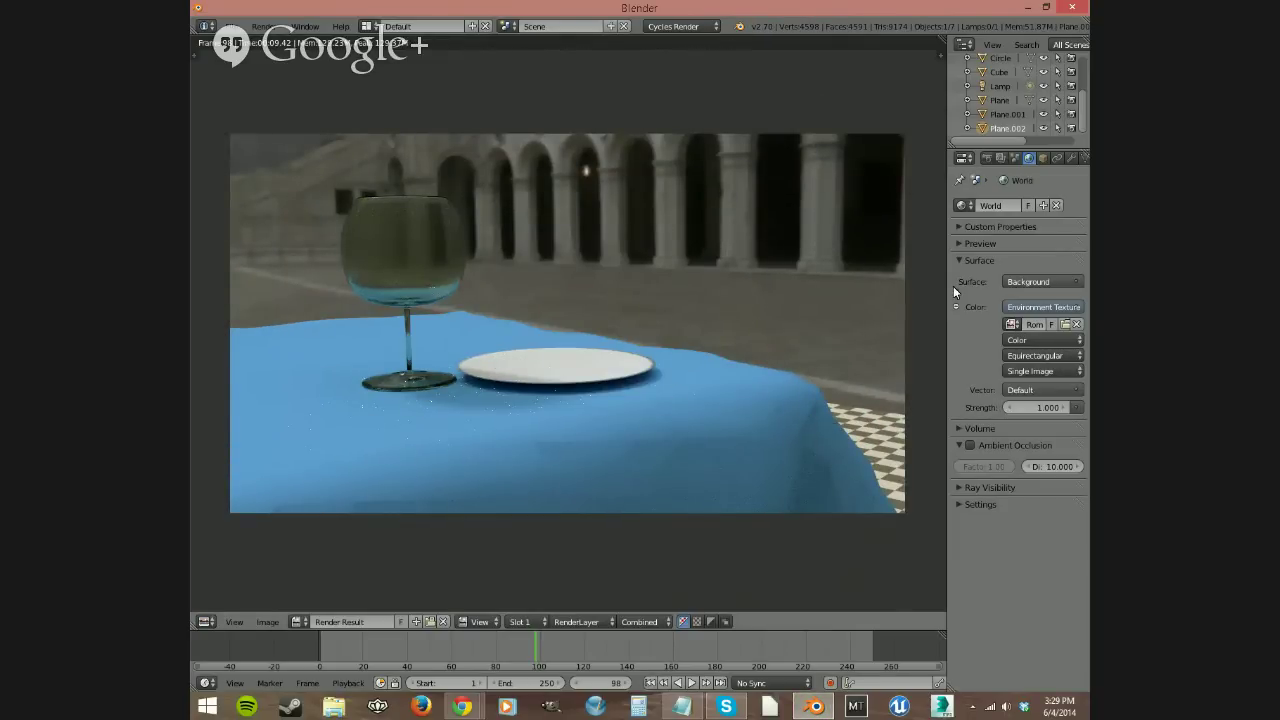
Step: Set the render samples to 100 and the indirect clamp to 0.60, and render the scene again
left_click(989, 158)
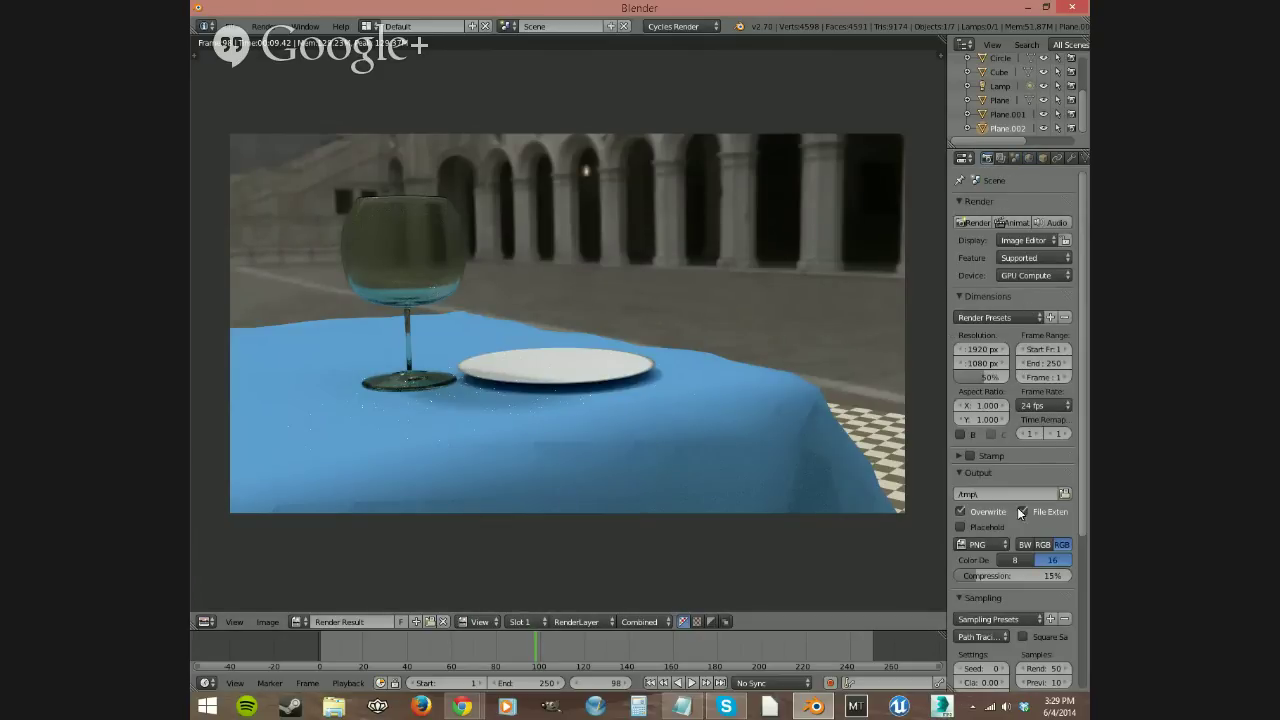
scroll(1024, 588, "down", 4)
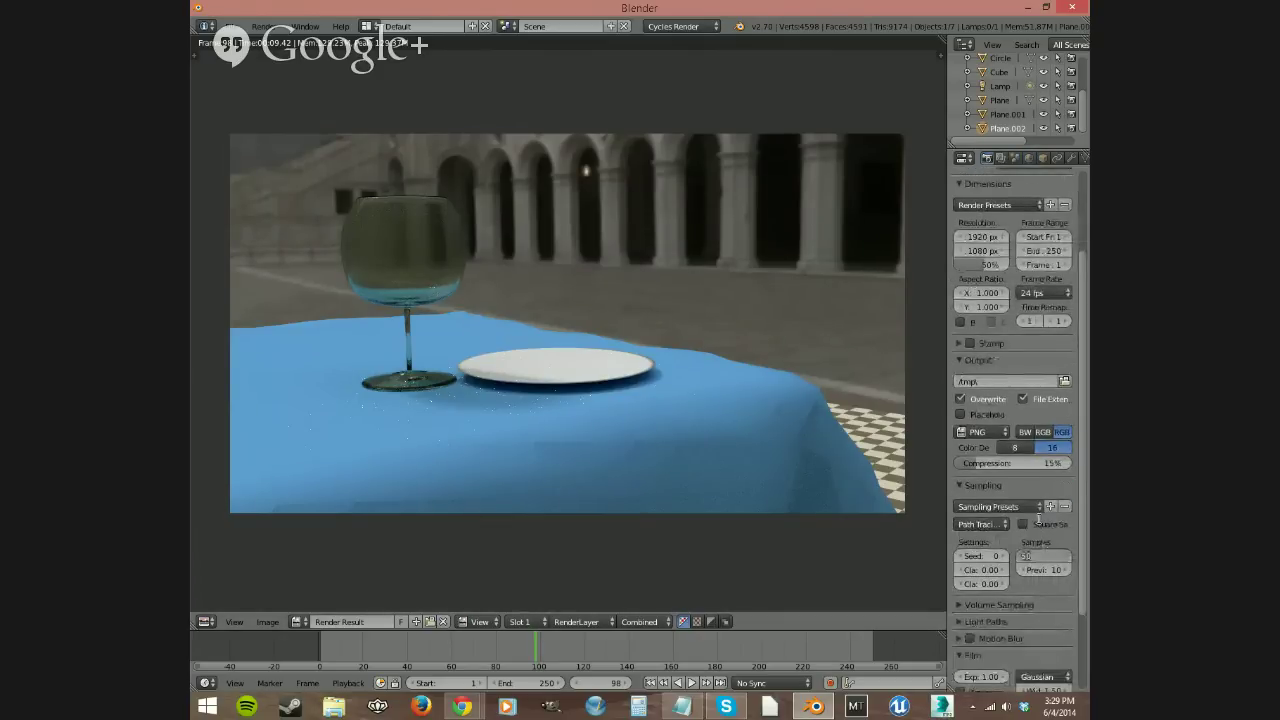
type("100")
key("Return")
left_click(990, 583)
type("0.6")
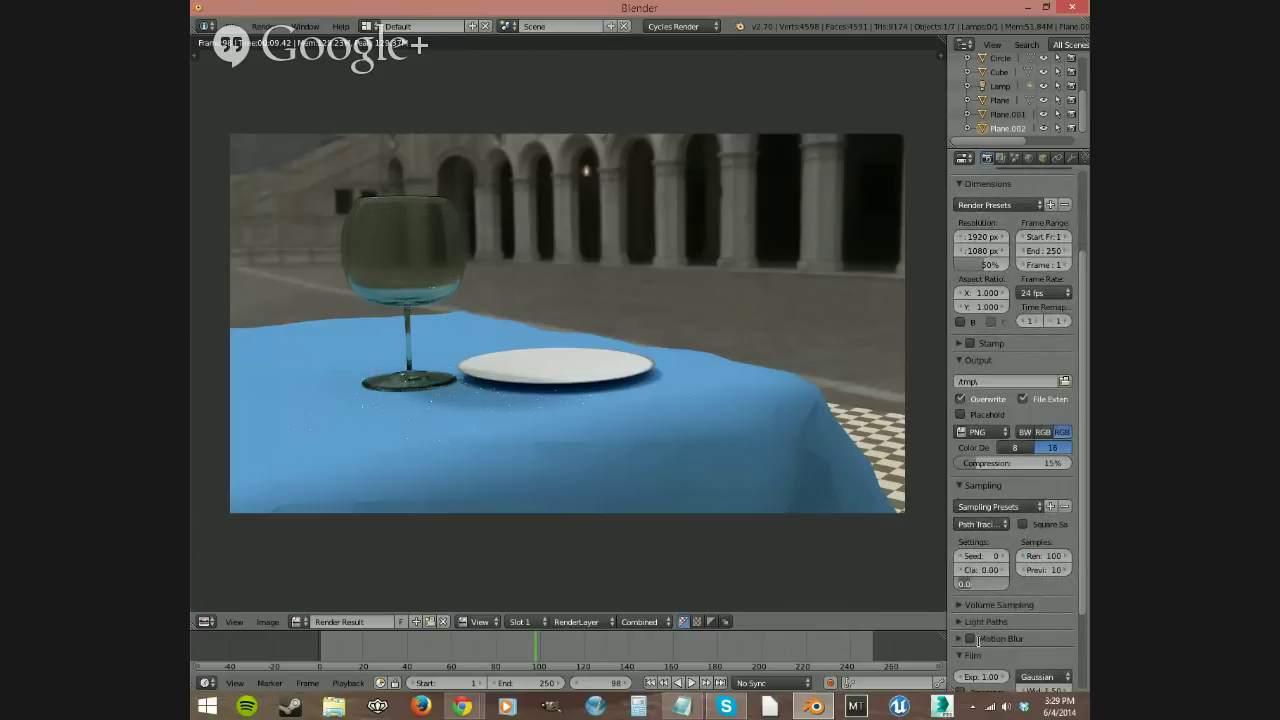
key("Return")
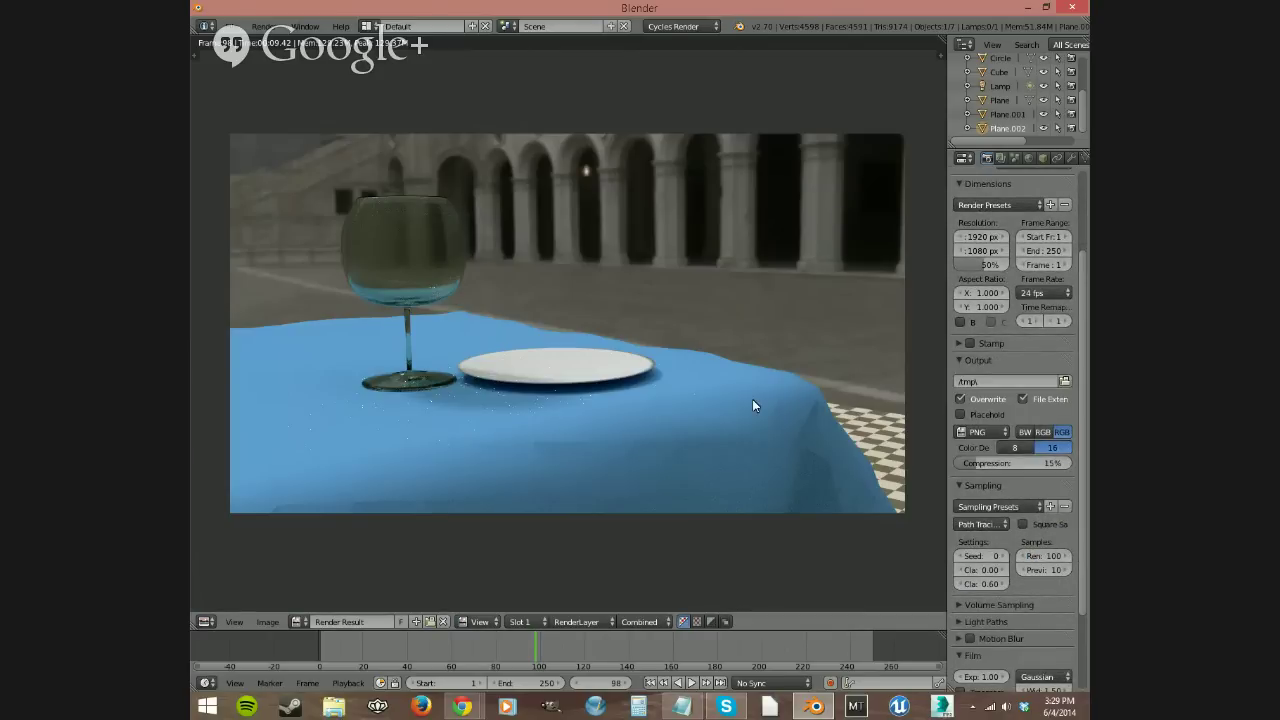
key("F12")
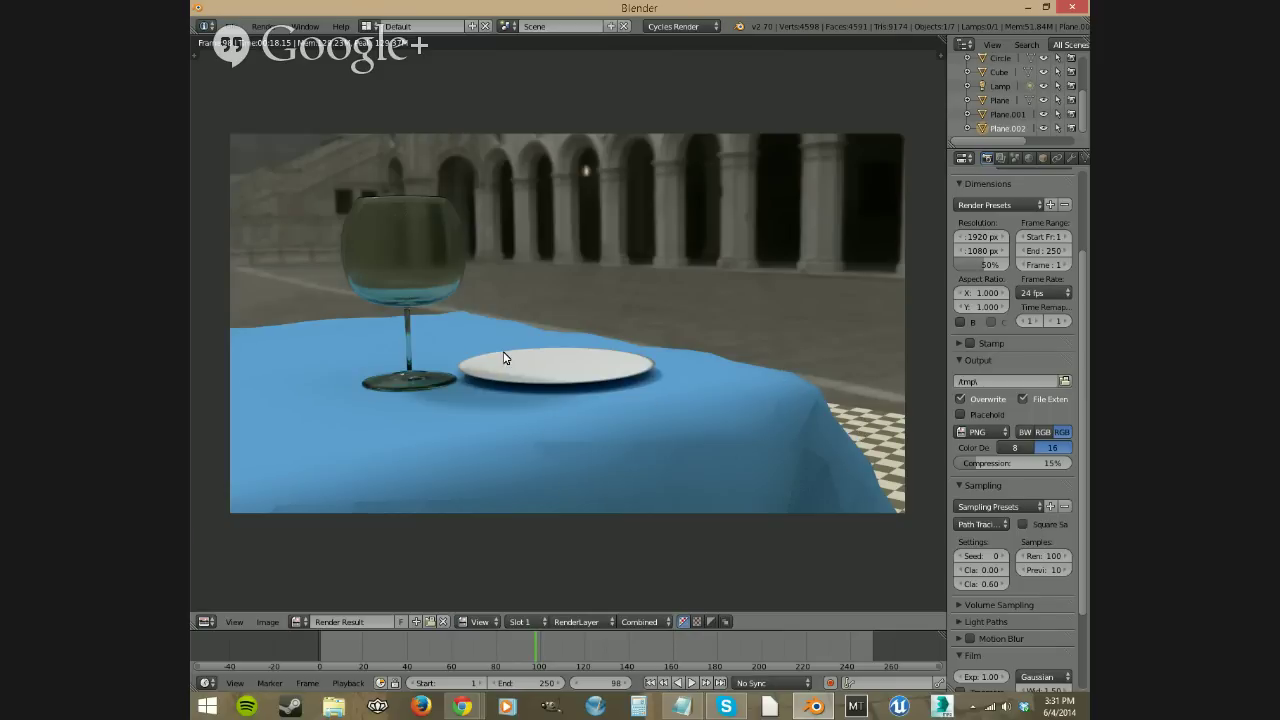
Step: Leave the render, add a plane in front view and delete all its vertices to get an empty mesh in Edit Mode
key("F11")
key("KP_0")
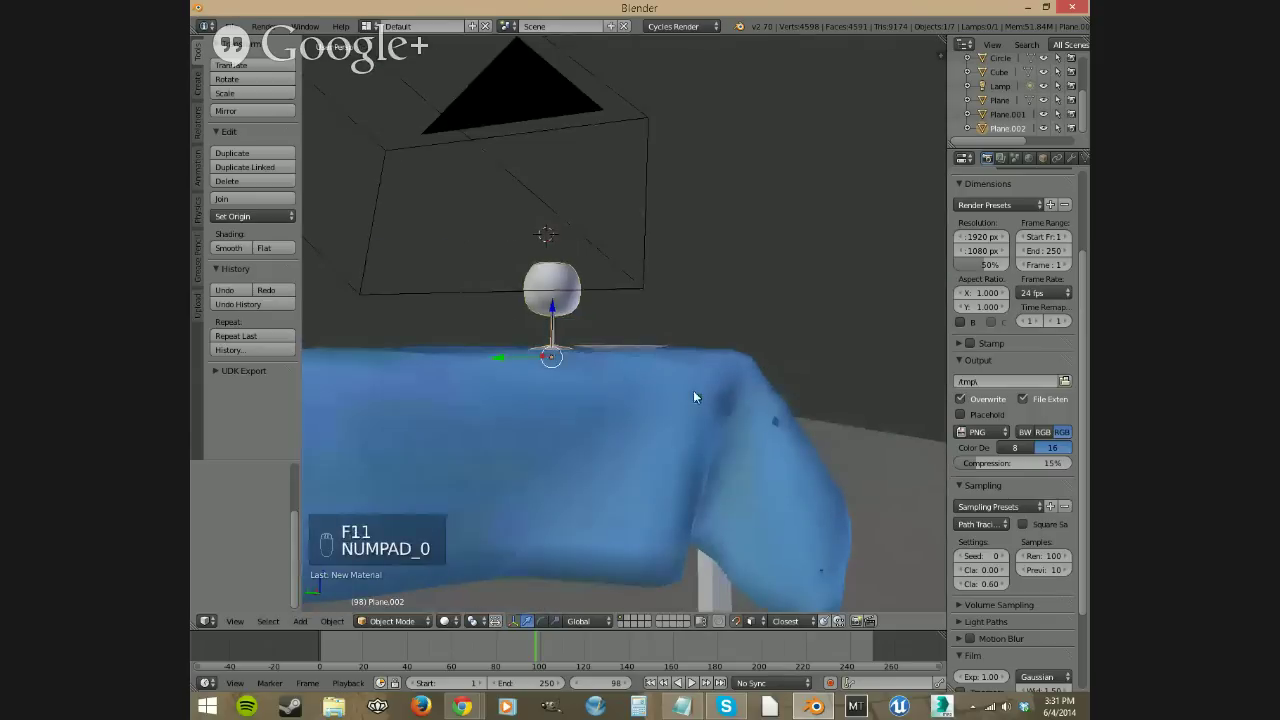
middle_click_drag(693, 390, 573, 440)
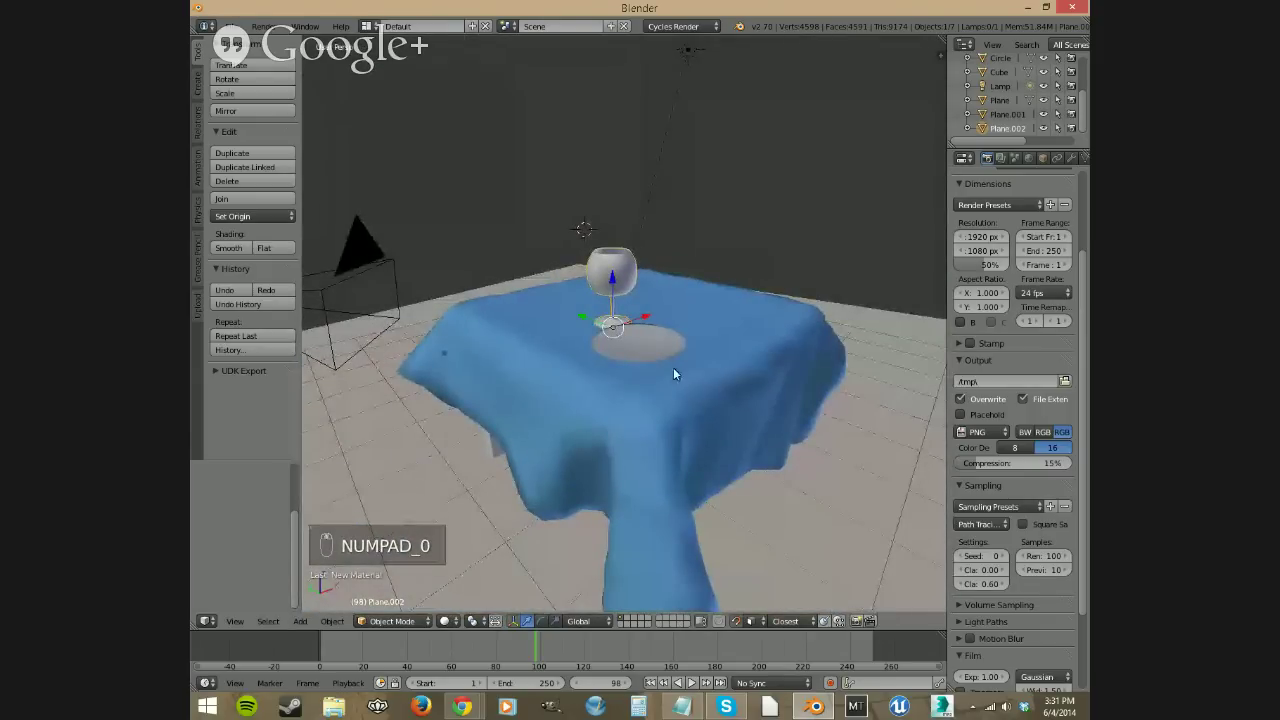
middle_click_drag(700, 345, 540, 461)
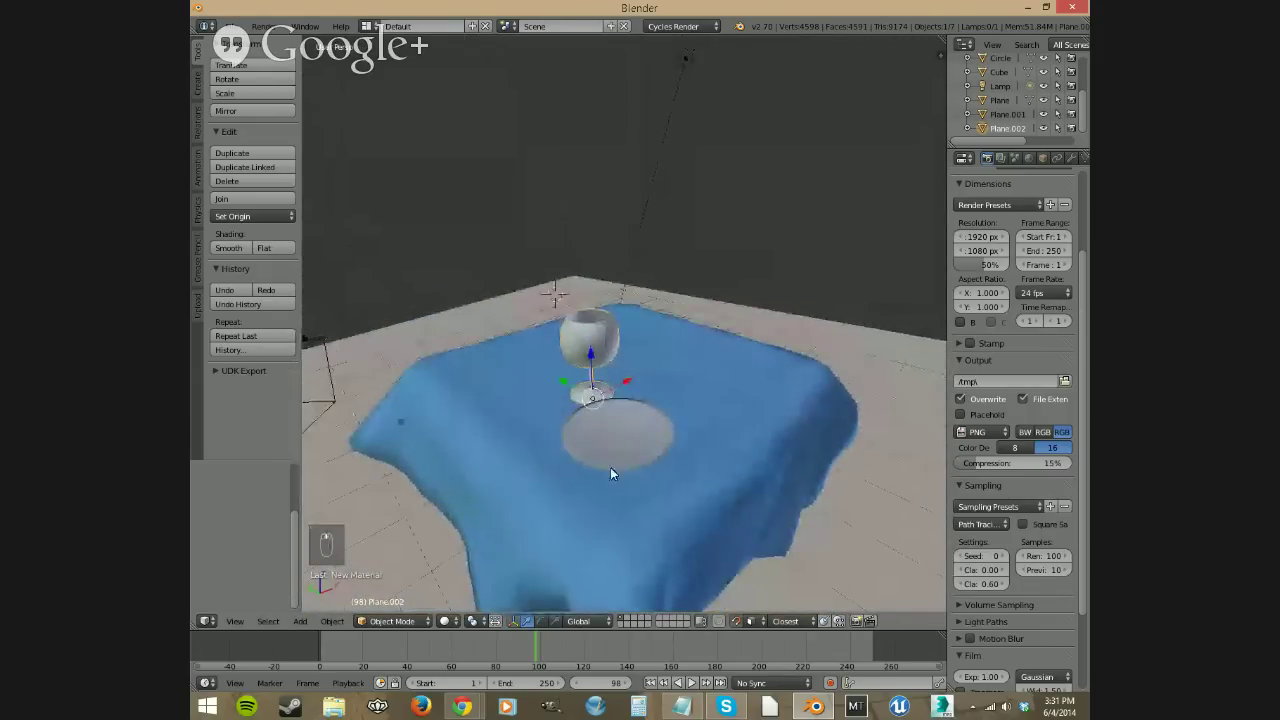
middle_click_drag(668, 430, 650, 520)
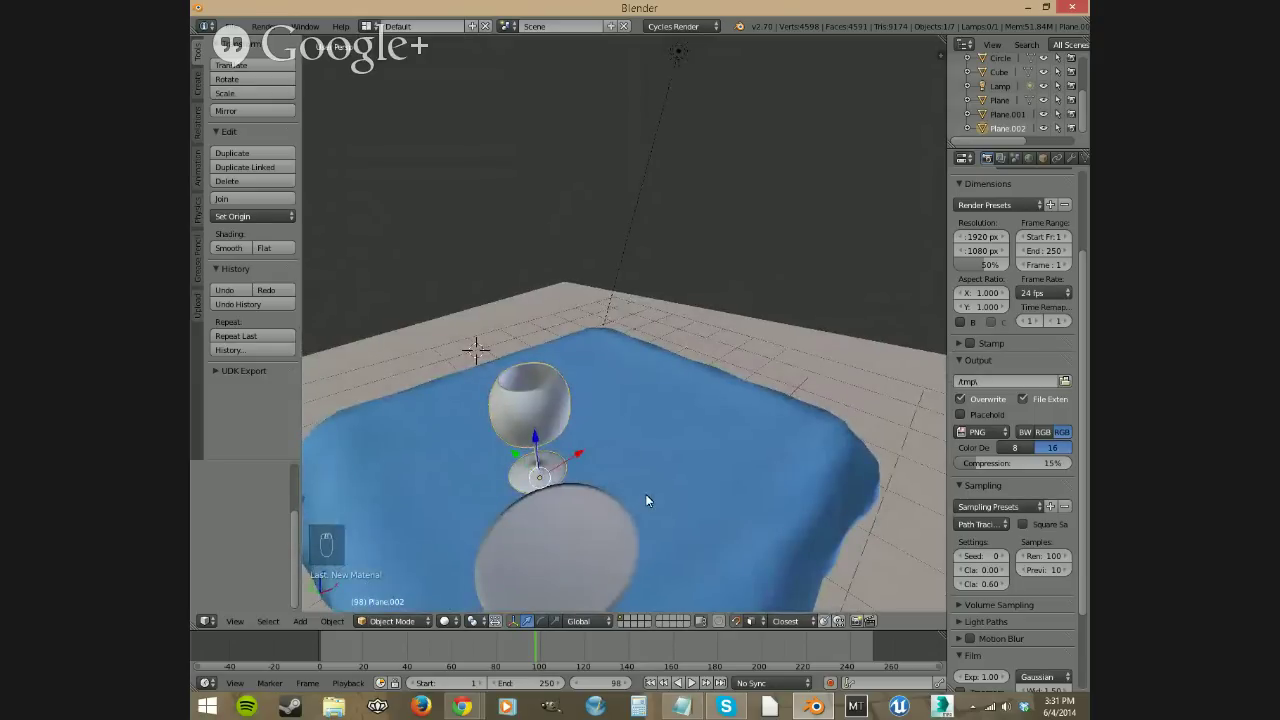
key("KP_1")
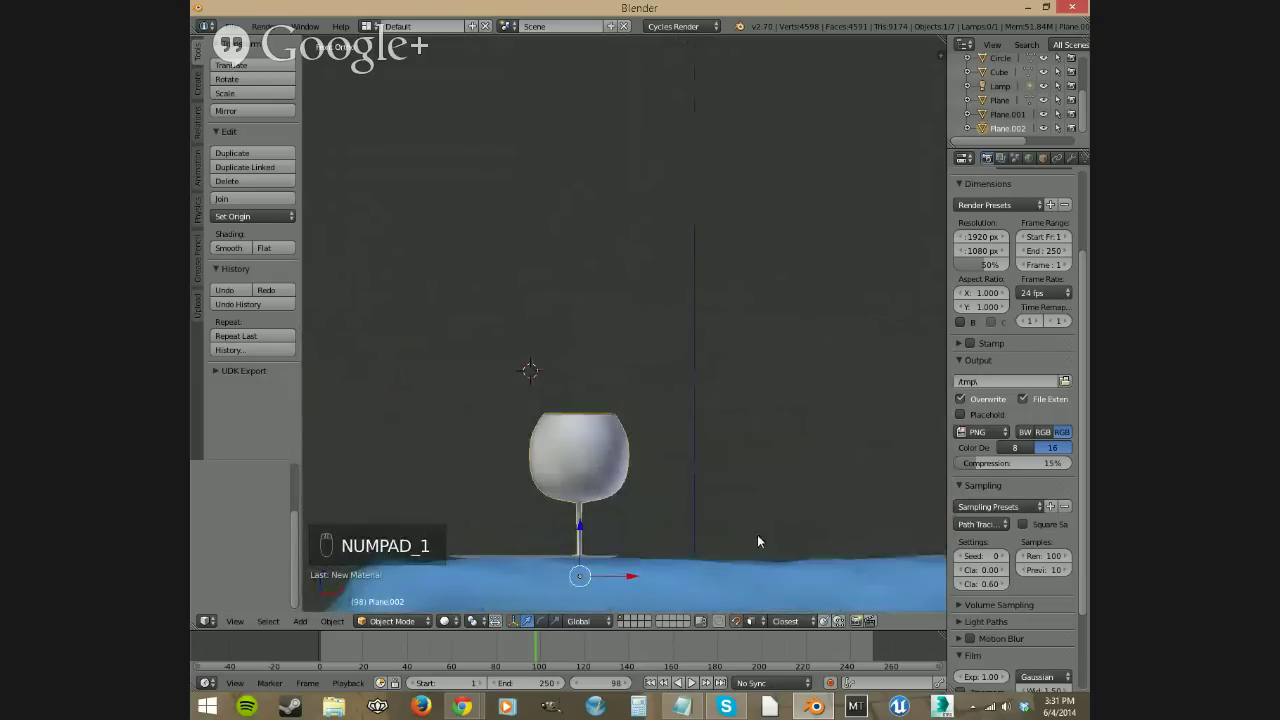
middle_click_drag(741, 491, 674, 501, "shift")
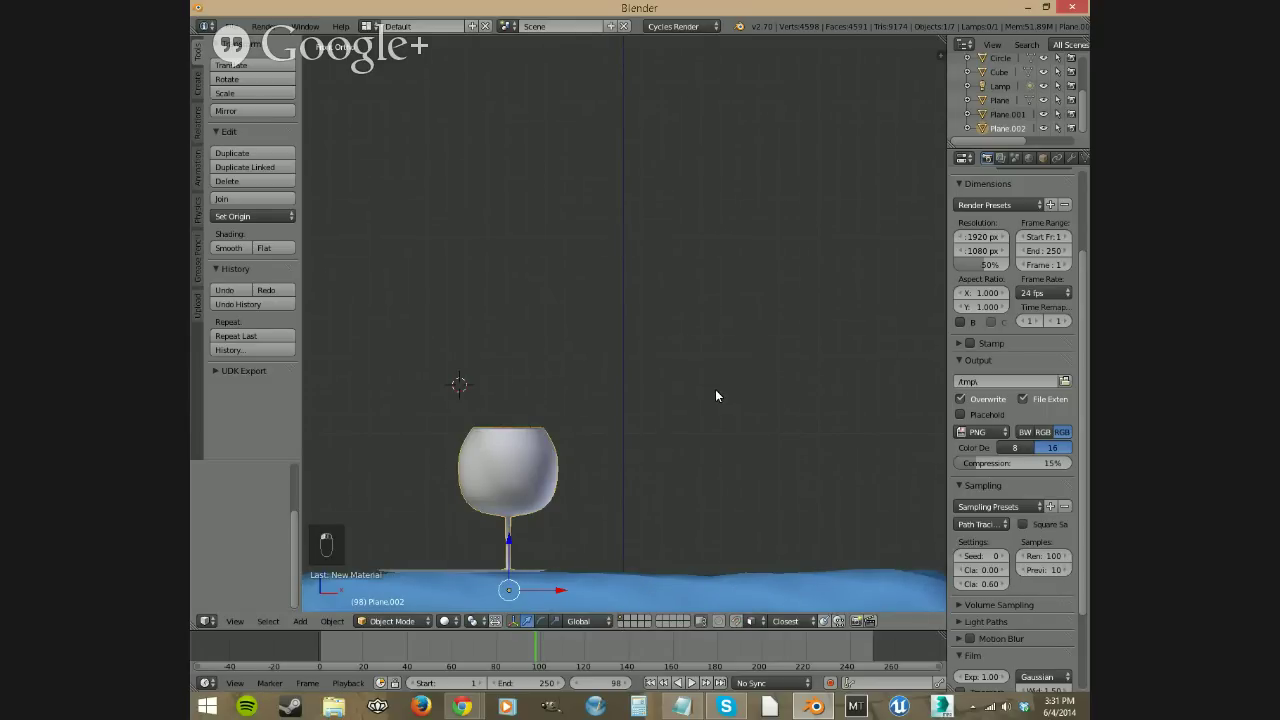
key("shift+a")
mouse_move(718, 389)
left_click(757, 390)
key("Tab")
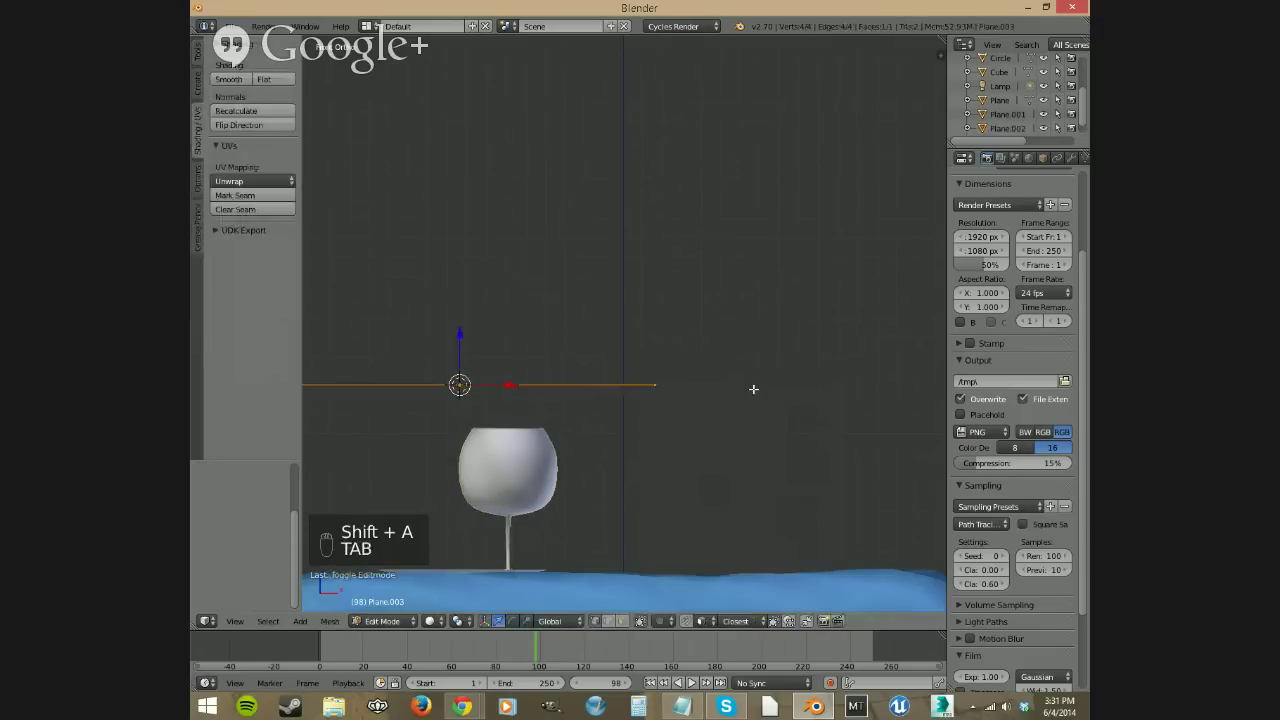
key("Delete")
left_click(753, 389)
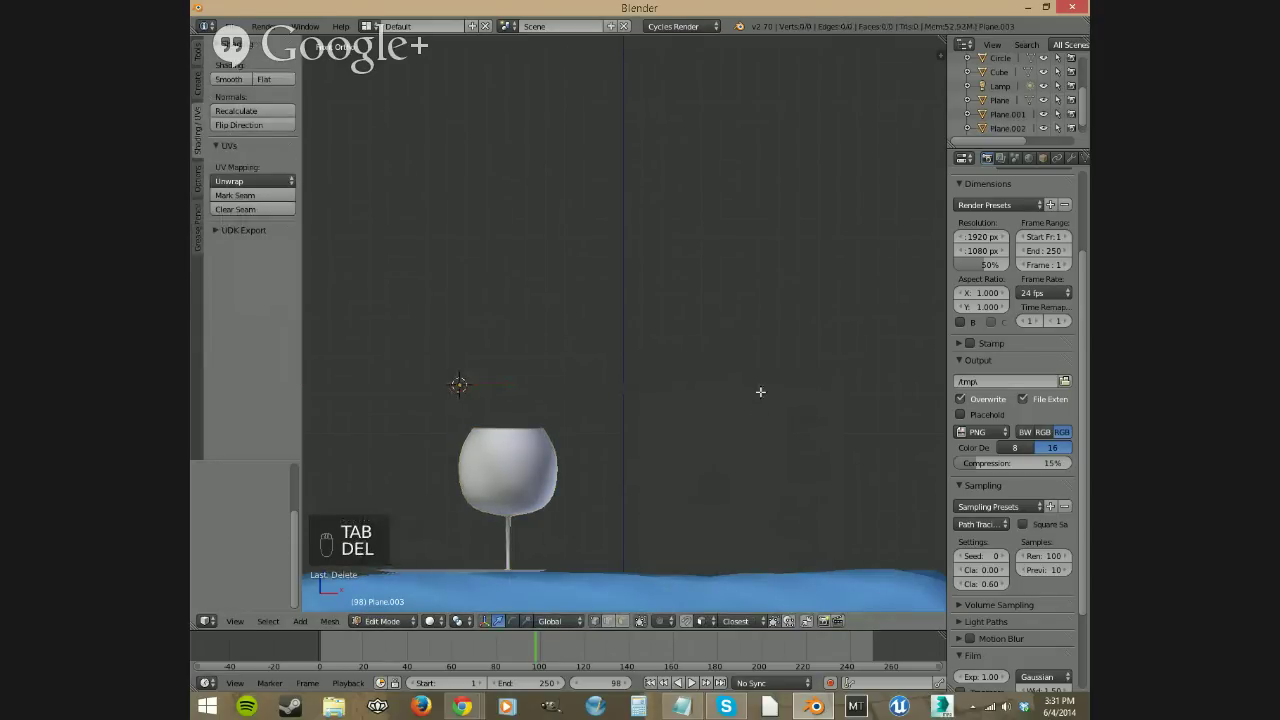
Step: Start a vessel profile beside the glass with three connected vertices, raise the last one slightly along Z and hide the transform manipulator
right_click(757, 485, "ctrl")
right_click(713, 468, "ctrl")
key("e")
key("z")
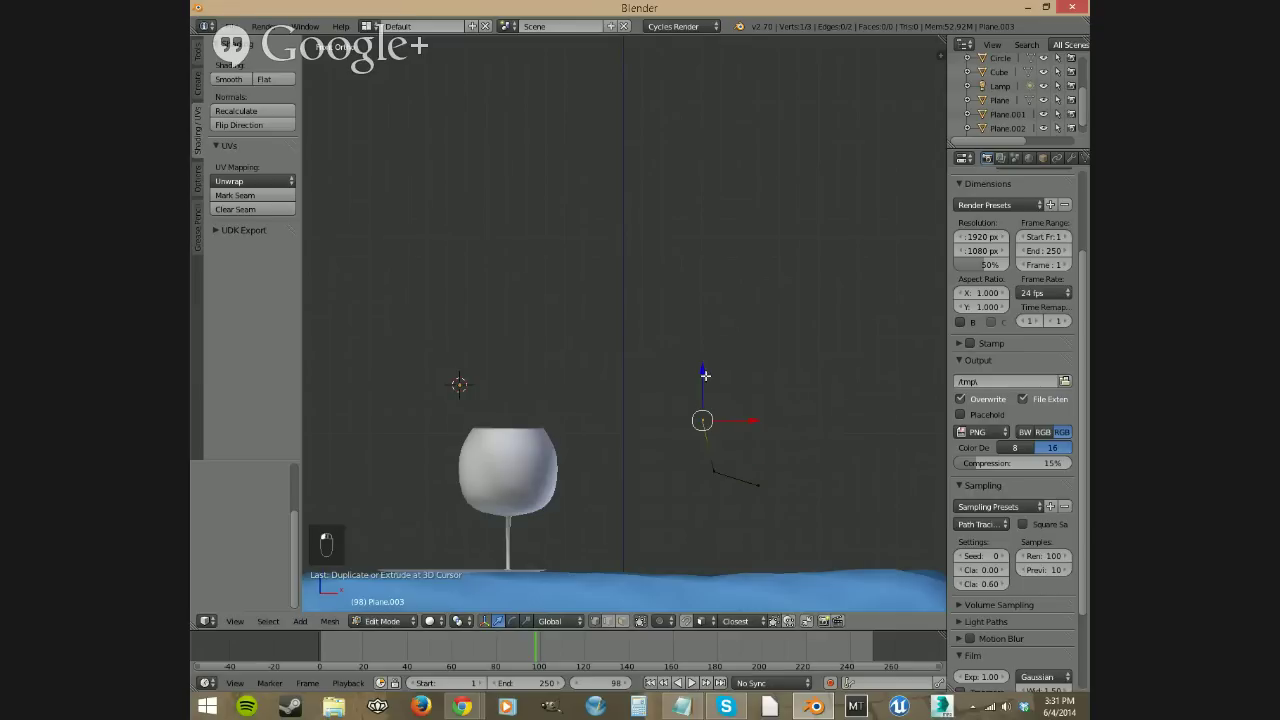
left_click(706, 364)
left_click(485, 621)
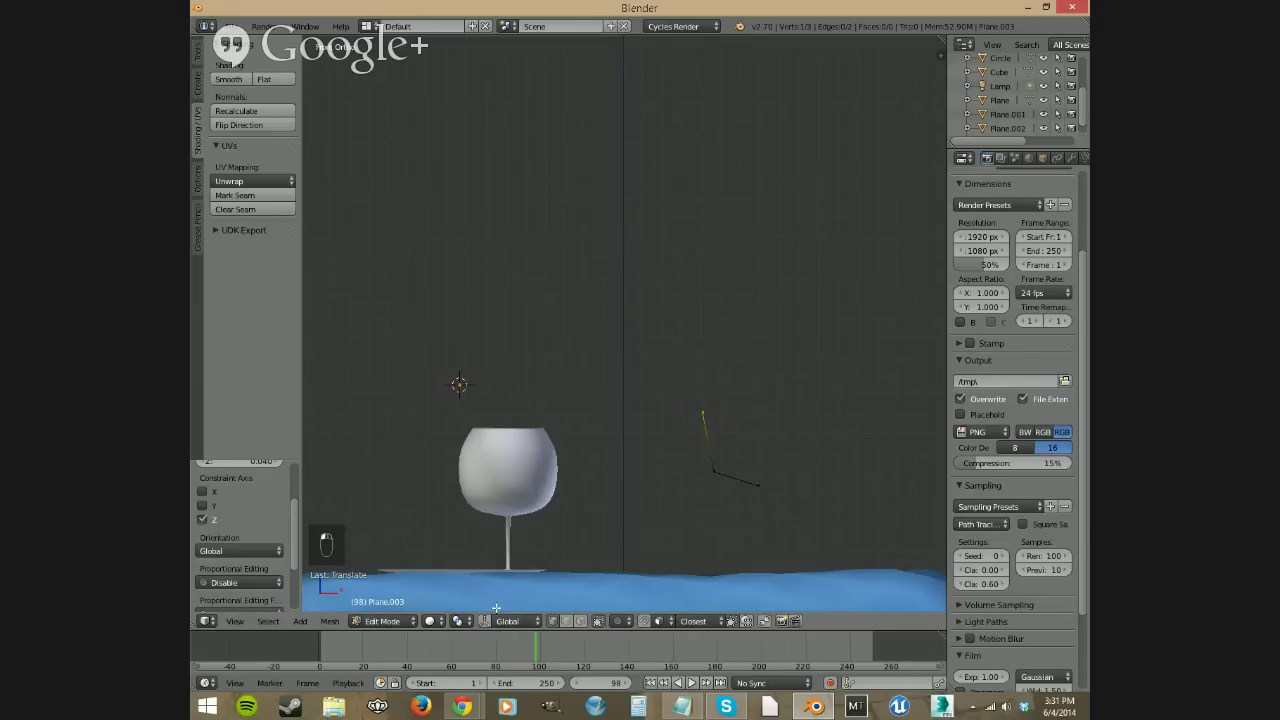
Step: Extend the profile with vertices up the curved outer wall, around the rim and into the start of the opposite wall
left_click(715, 345, "ctrl")
left_click(732, 287, "ctrl")
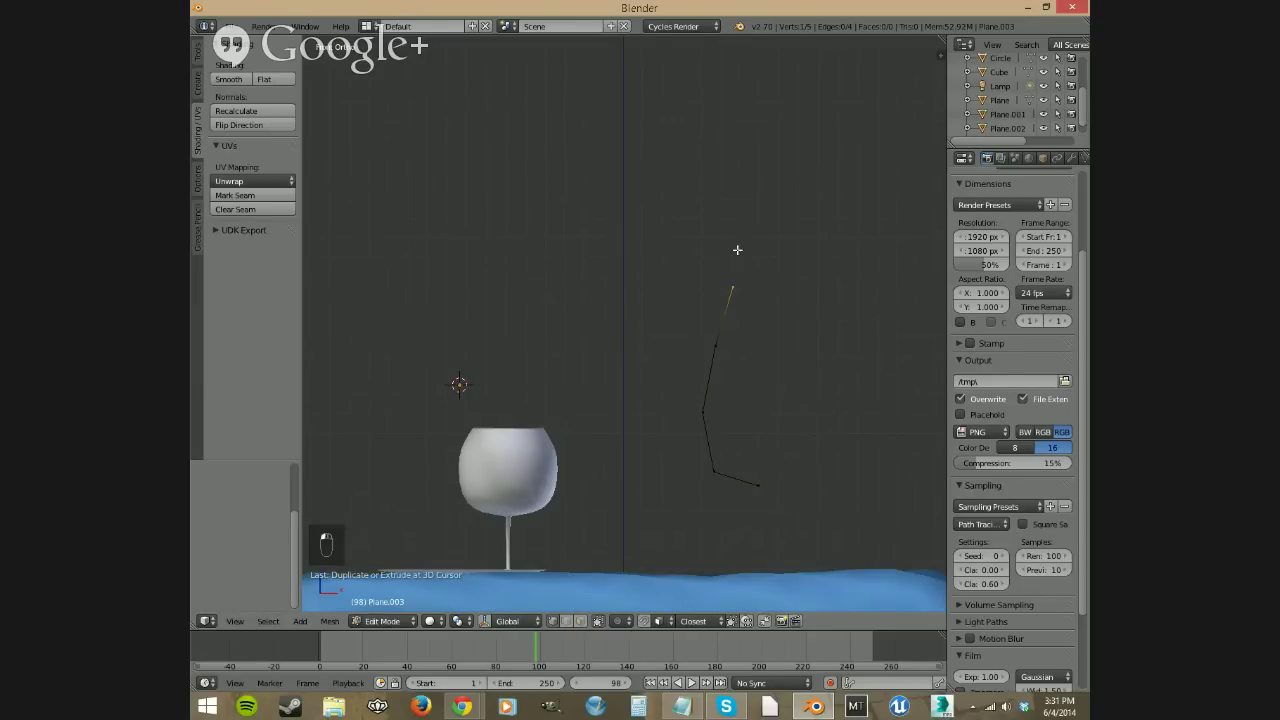
left_click(737, 237, "ctrl")
left_click(726, 209, "ctrl")
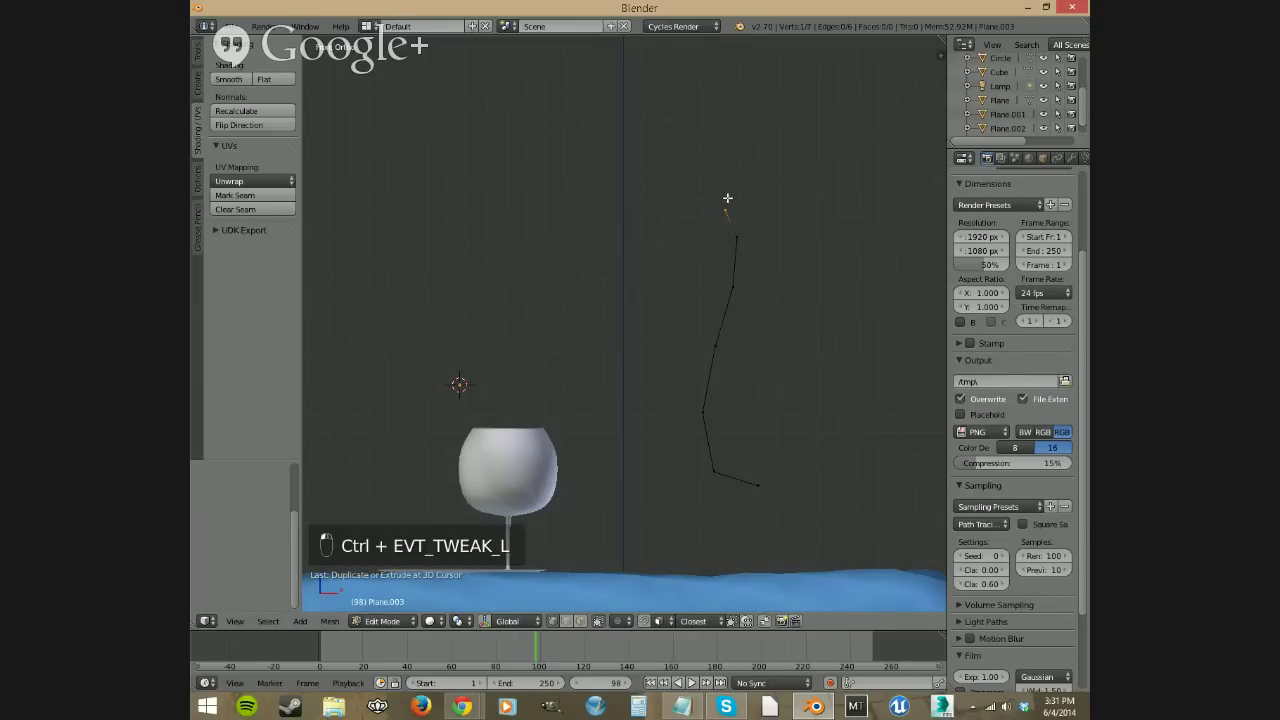
left_click(727, 206, "ctrl")
left_click(745, 219, "ctrl")
left_click(752, 258, "ctrl")
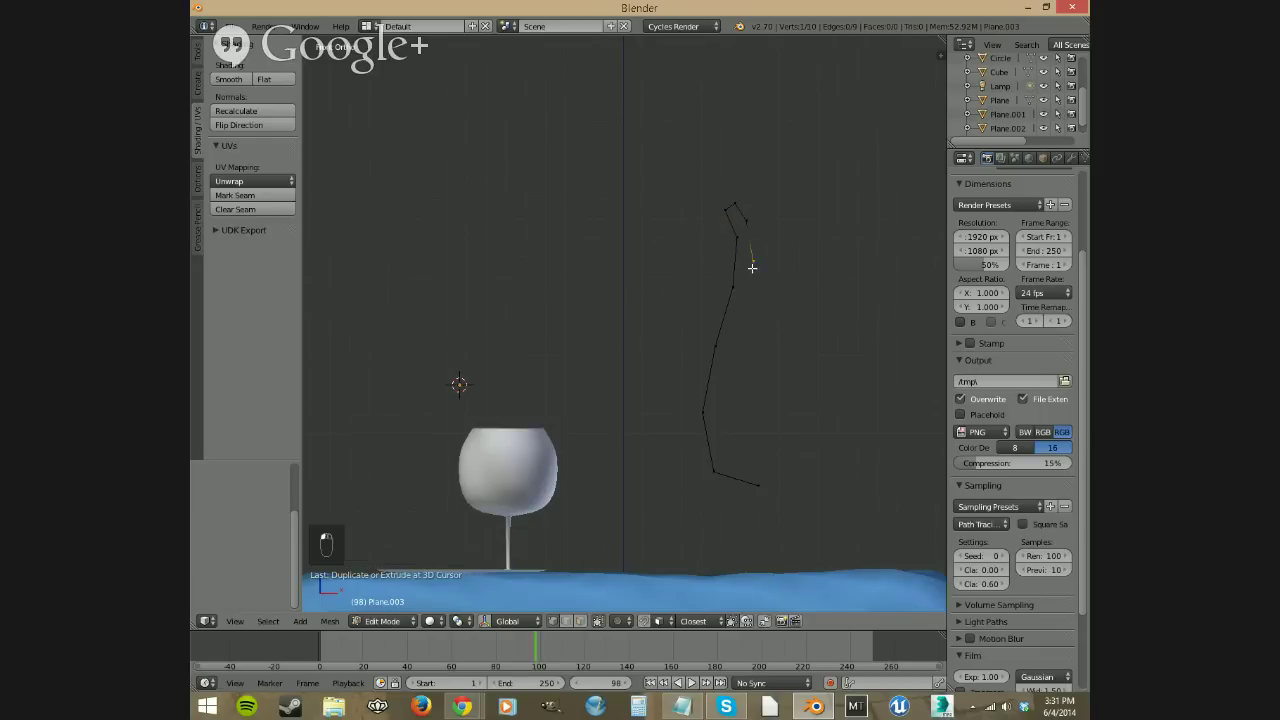
Step: Trace the second wall down parallel to the first, turn it along the base and extend both open base ends sideways by one vertex
left_click(746, 290, "ctrl")
left_click(729, 348, "ctrl")
left_click(720, 419, "ctrl")
left_click(732, 453, "ctrl")
left_click(756, 460, "ctrl")
left_click(776, 458, "ctrl")
left_click(758, 485)
left_click(776, 457, "ctrl")
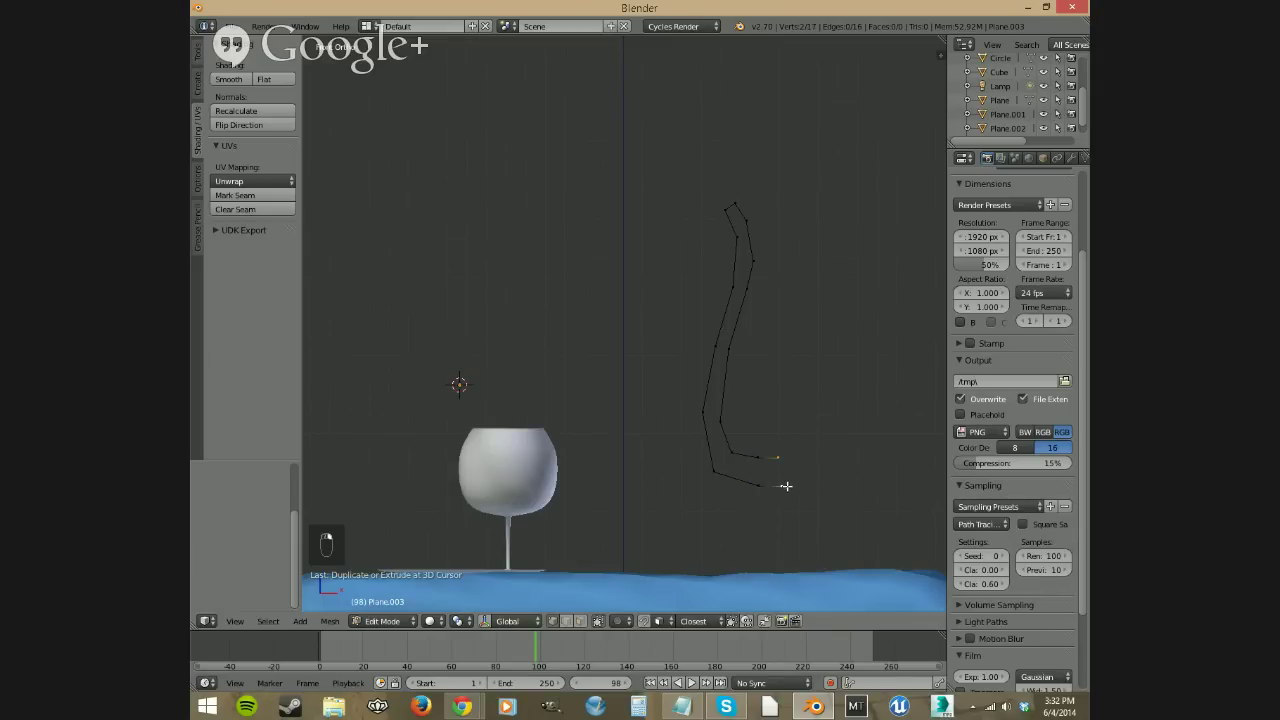
Step: Align the profile's two open end vertices vertically by scaling them along X
key("s")
key("x")
left_click(823, 437)
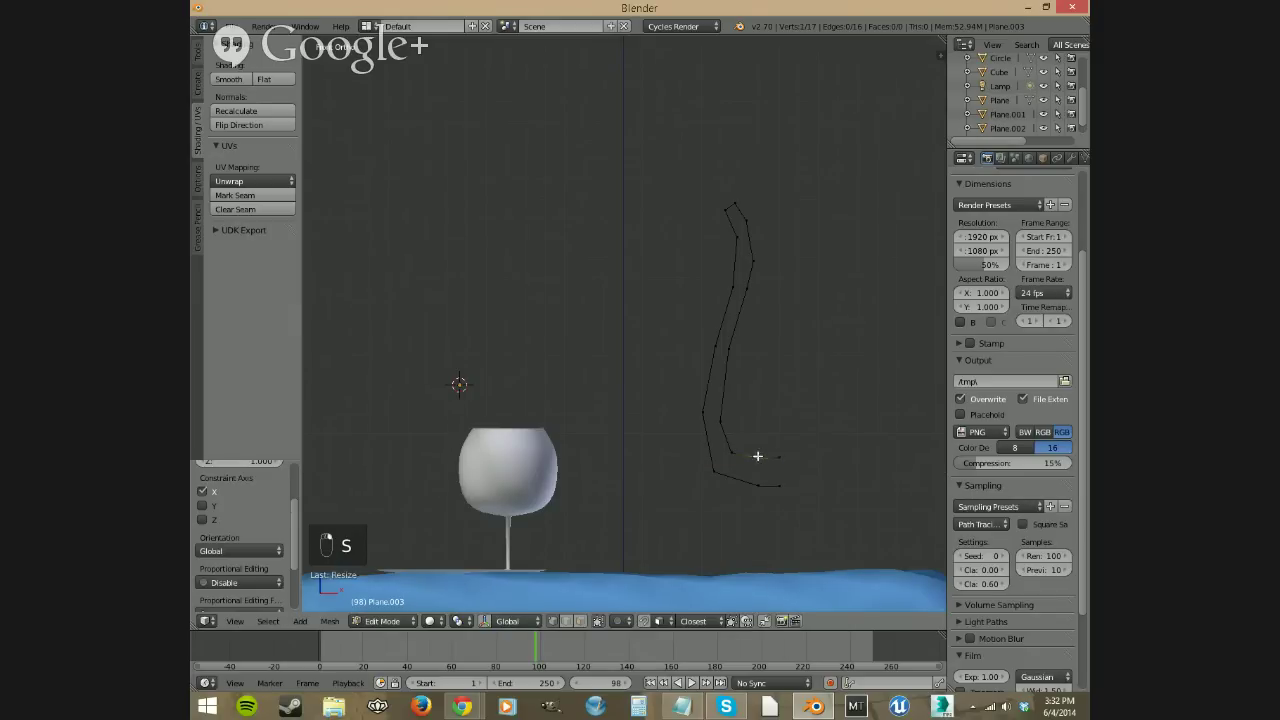
Step: Flatten the last segment of each open base end by scaling it to 0 along Z, inner base first
left_click(779, 457, "shift")
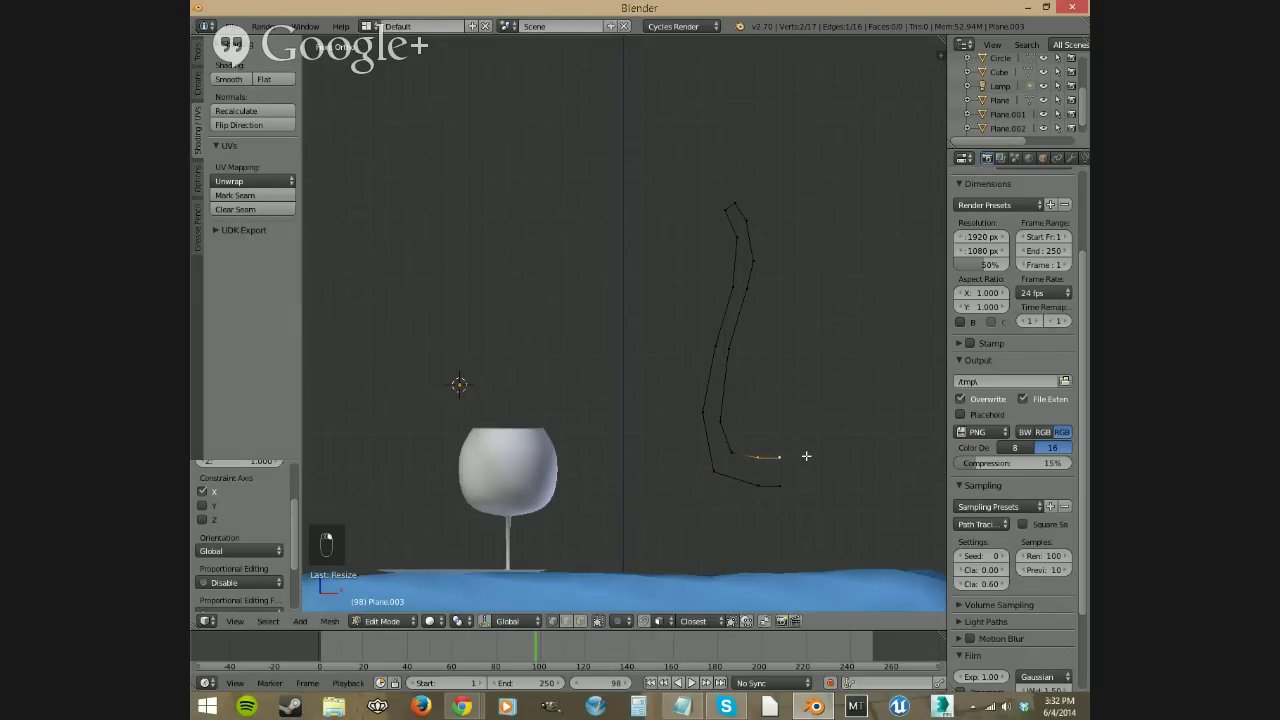
key("s")
key("z")
key("0")
key("Return")
right_click(770, 486)
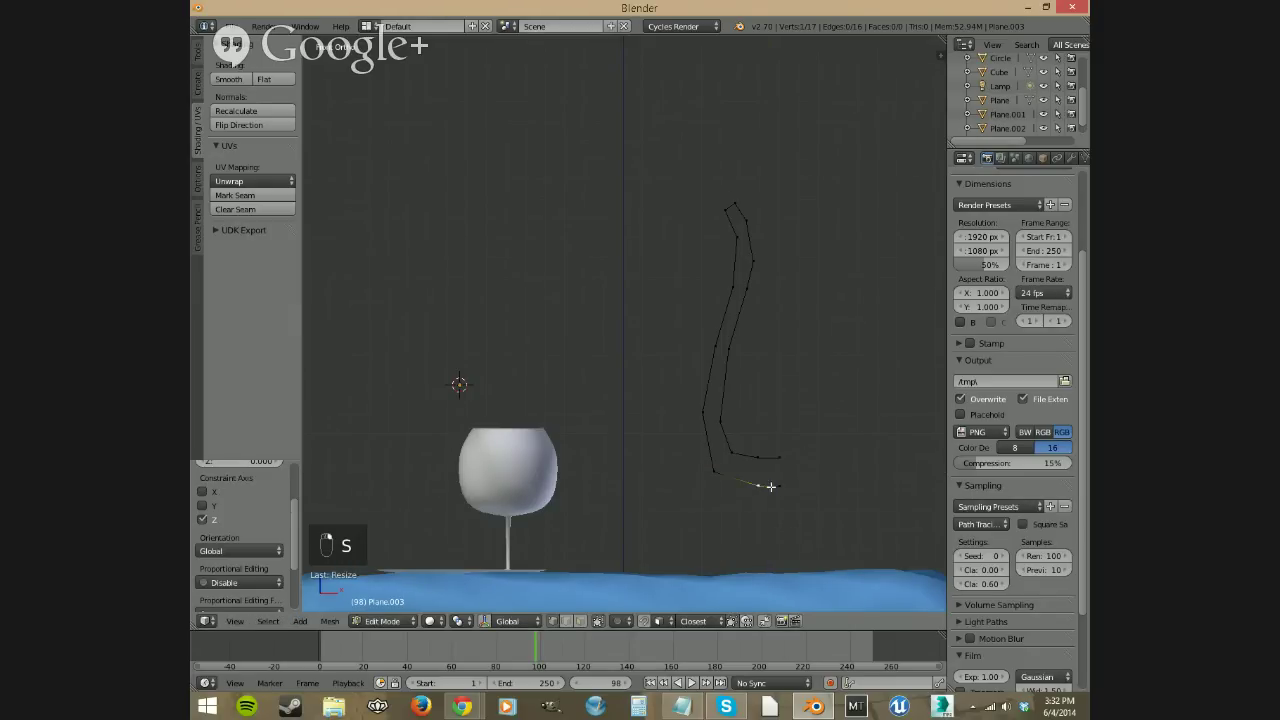
right_click(772, 485, "shift")
key("s")
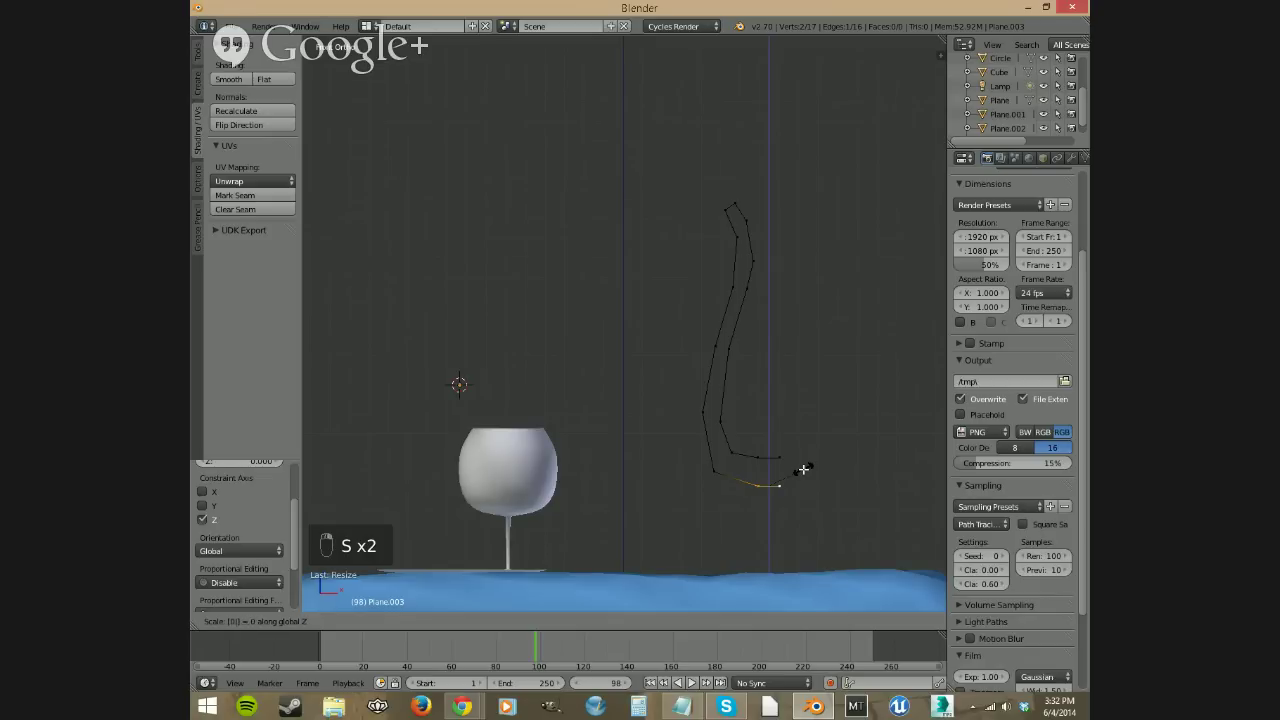
right_click(803, 469)
Step: Snap the 3D cursor to the outer base's open end vertex
right_click(780, 485)
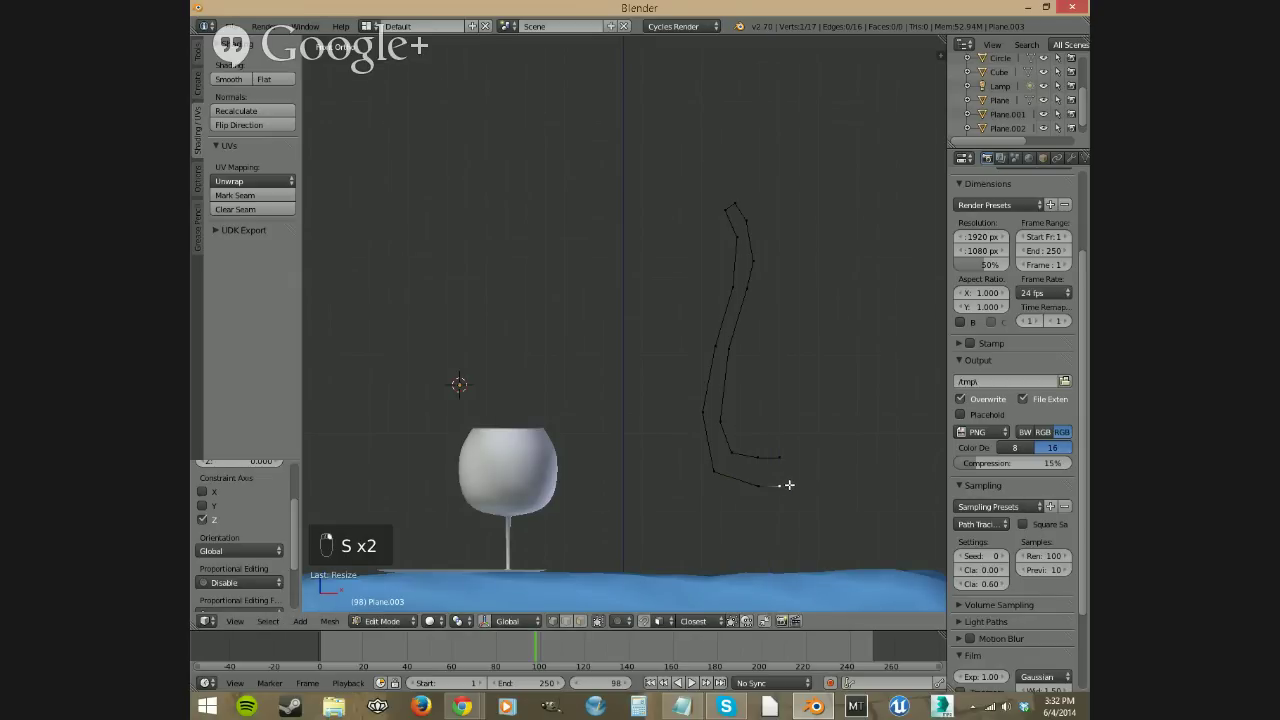
key("shift+s")
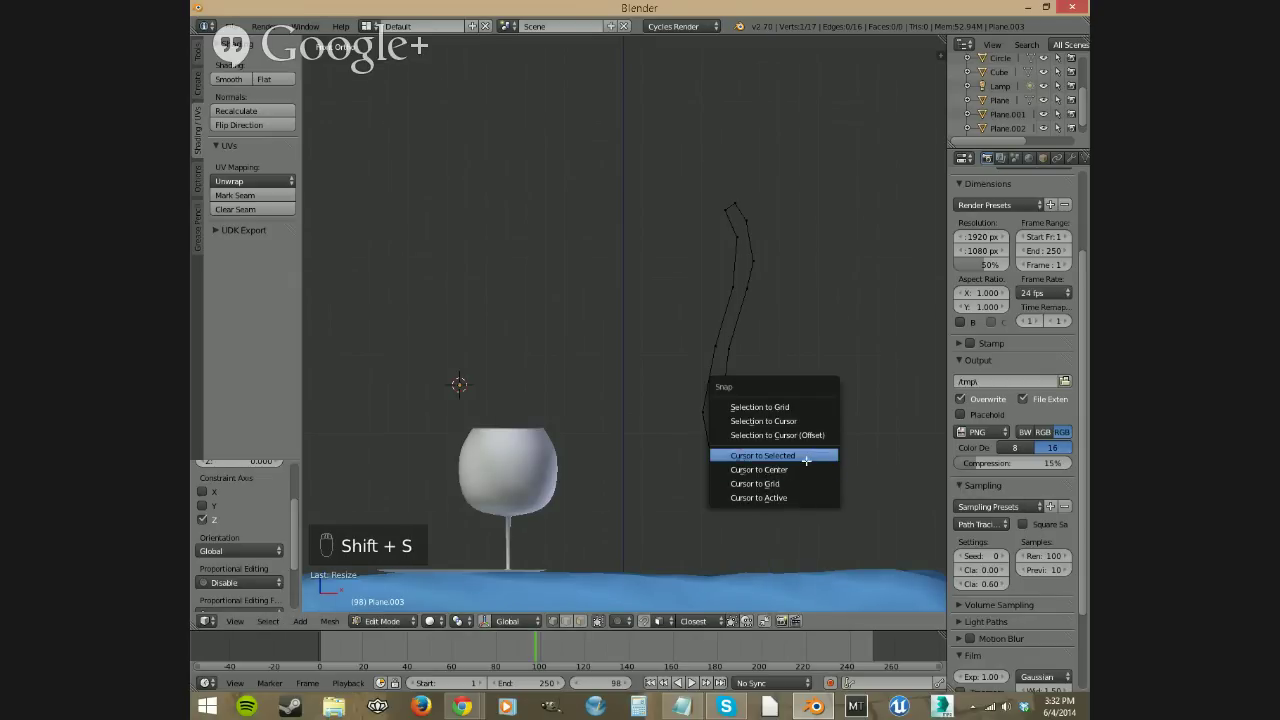
left_click(800, 455)
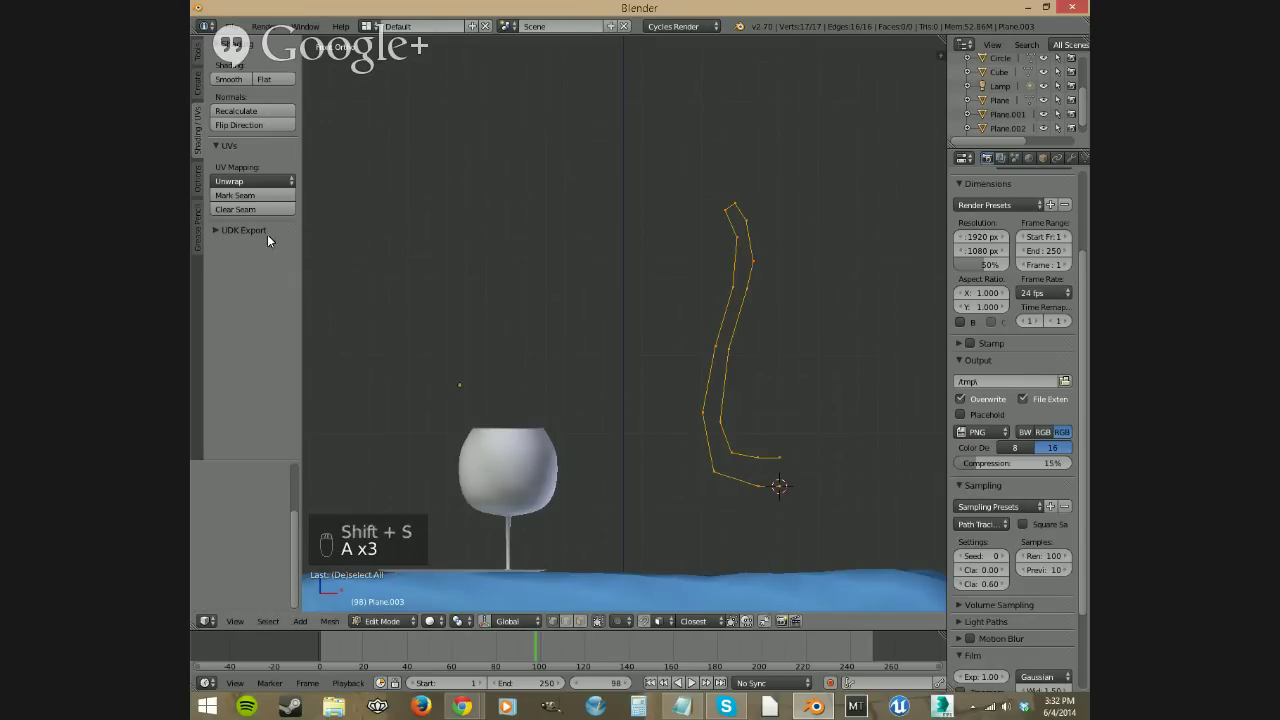
Step: Spin the whole profile 360° around the 3D cursor with axis X 0, Y 0, Z 1
left_click(199, 55)
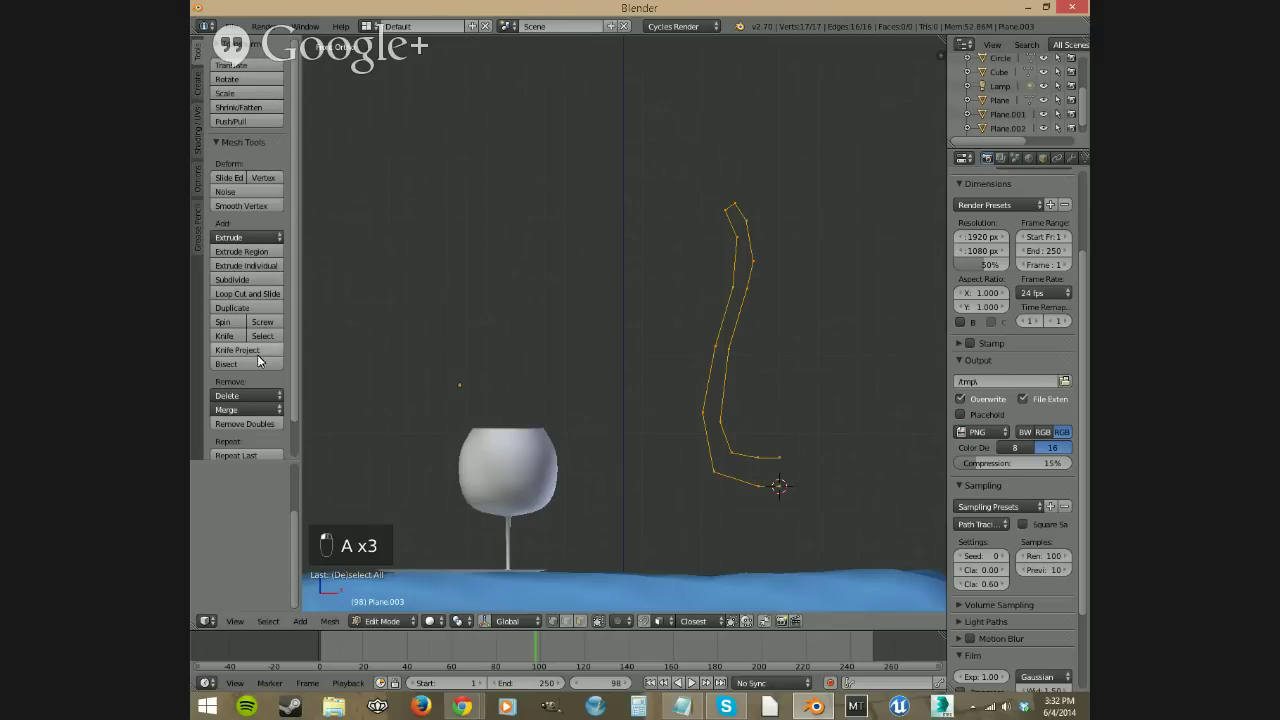
left_click(223, 322)
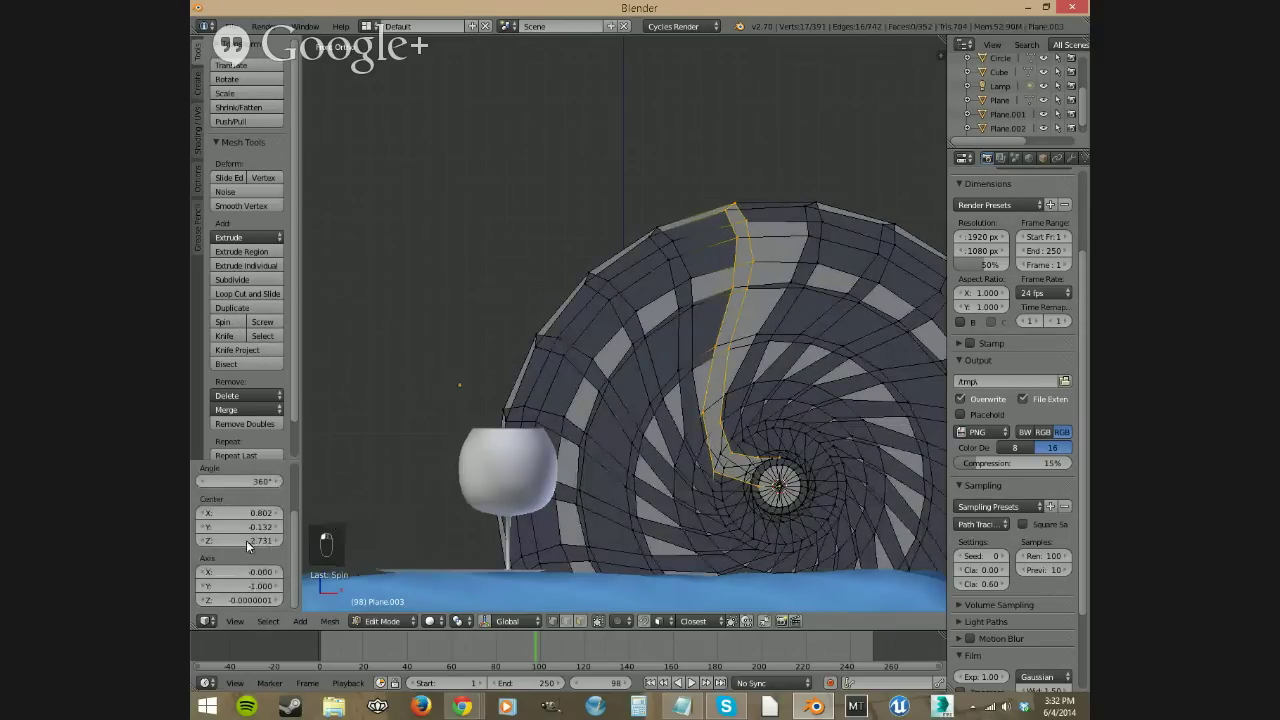
left_click(245, 571)
type("0")
key("Tab")
type("0")
key("Tab")
type("1")
key("Return")
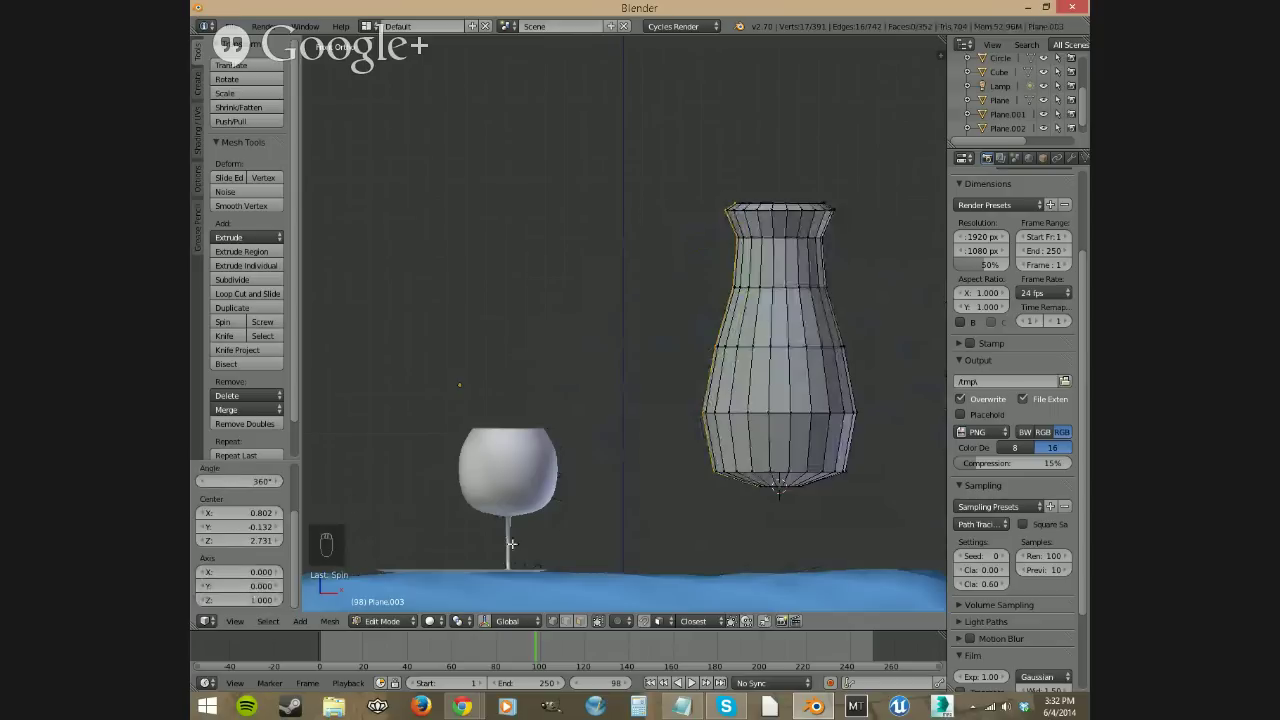
Step: Select the entire vase mesh and remove its doubled vertices
key("a")
key("a")
key("a")
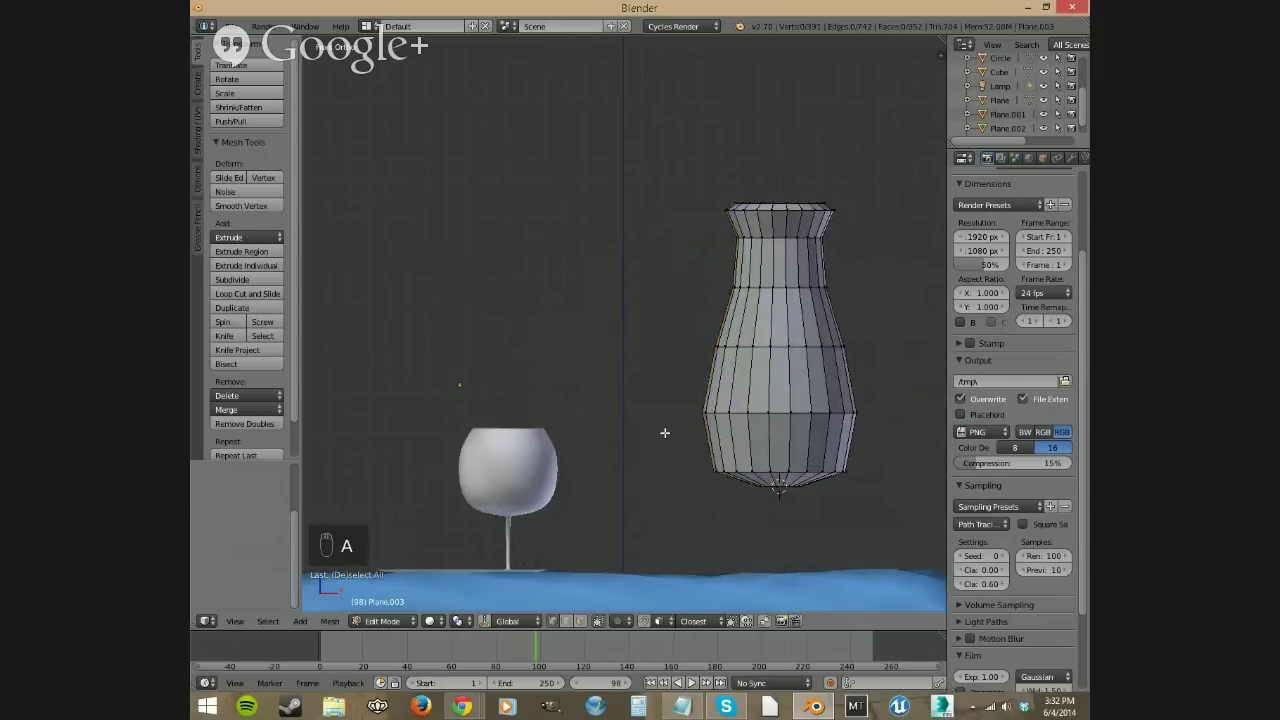
left_click(282, 424)
middle_click_drag(300, 440, 766, 385)
middle_click_drag(850, 432, 884, 543)
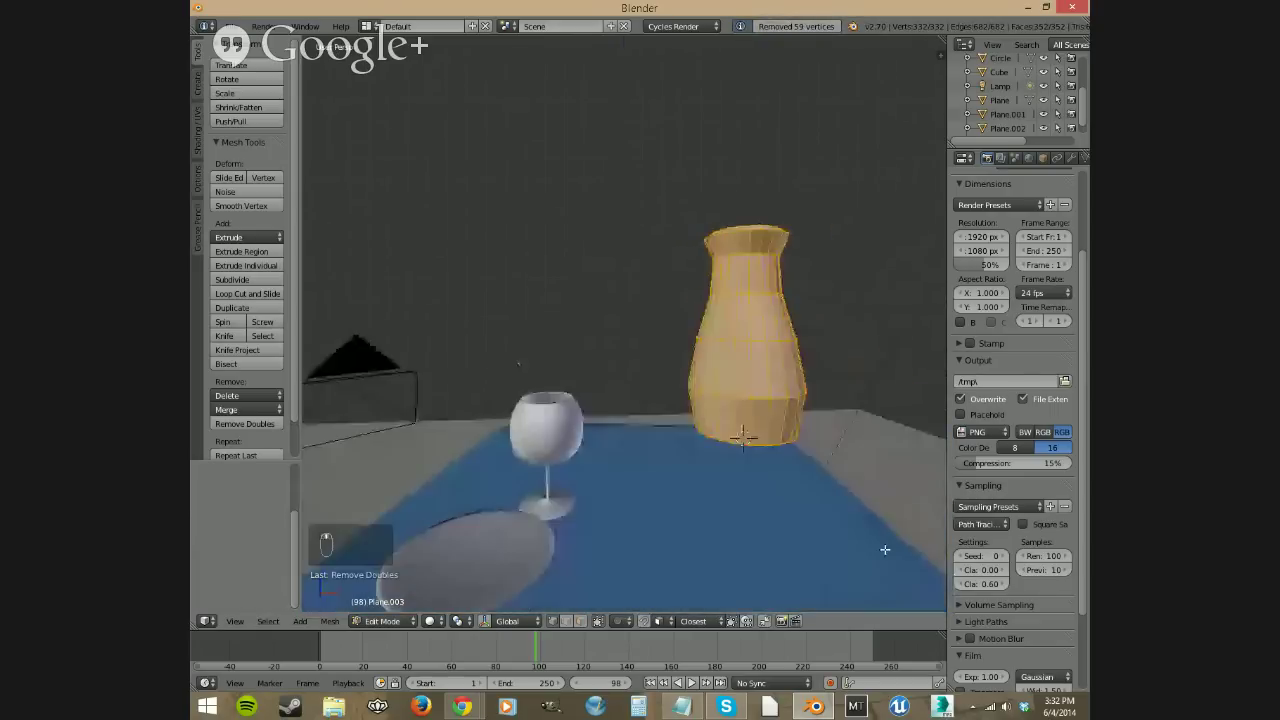
Step: Show the transform manipulator again and merge the vertices at the center of the vase's underside
left_click(483, 623)
left_click_drag(748, 283, 747, 187)
middle_click_drag(785, 358, 597, 234)
key("a")
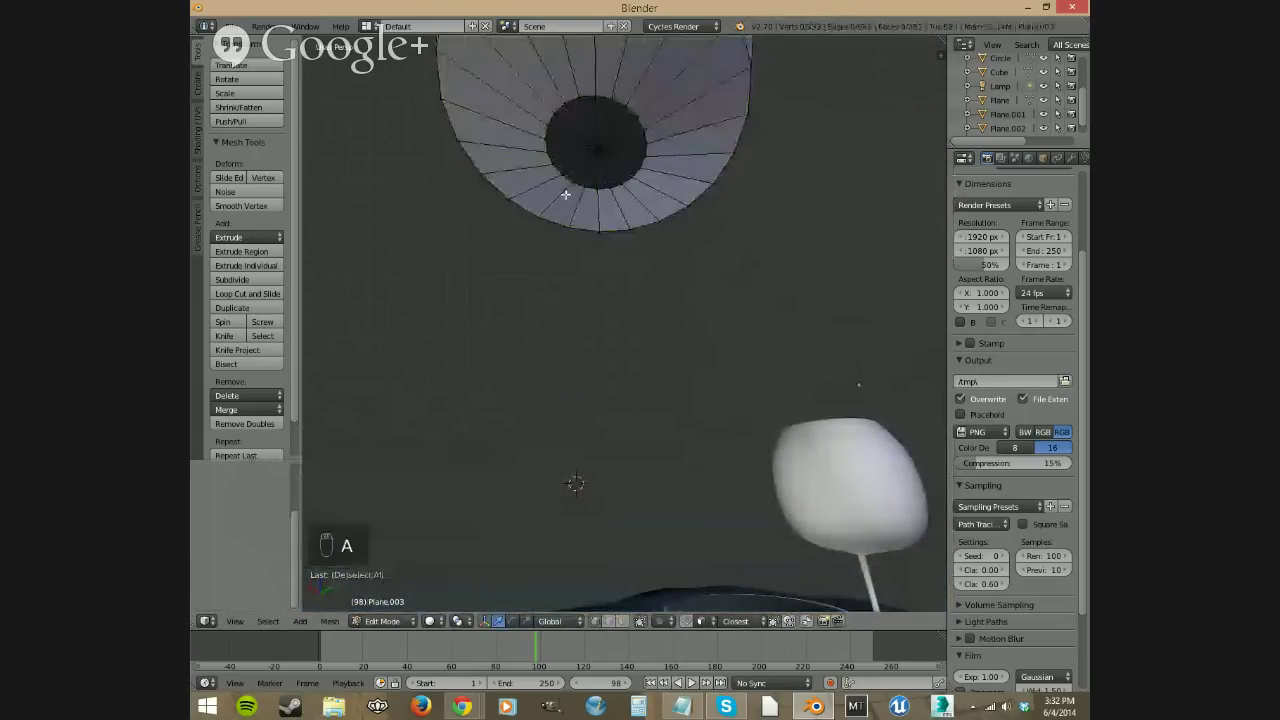
key("c")
left_click(596, 148)
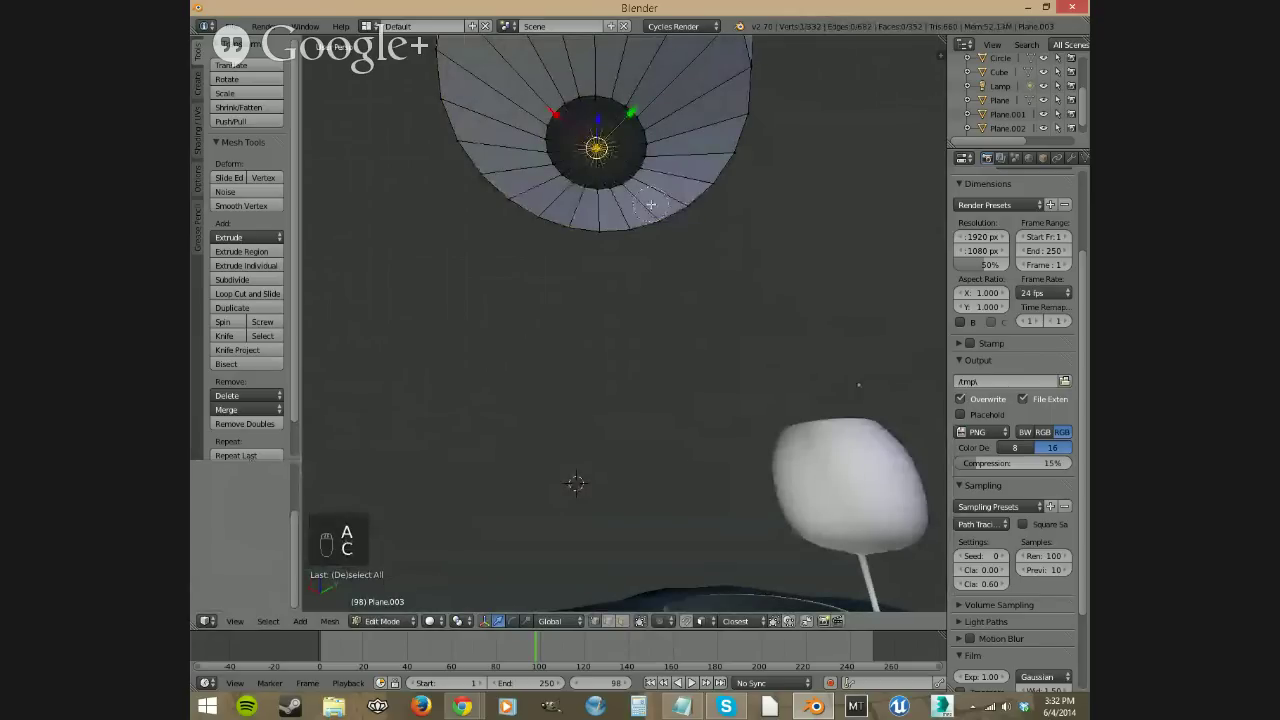
key("alt+m")
left_click(614, 182)
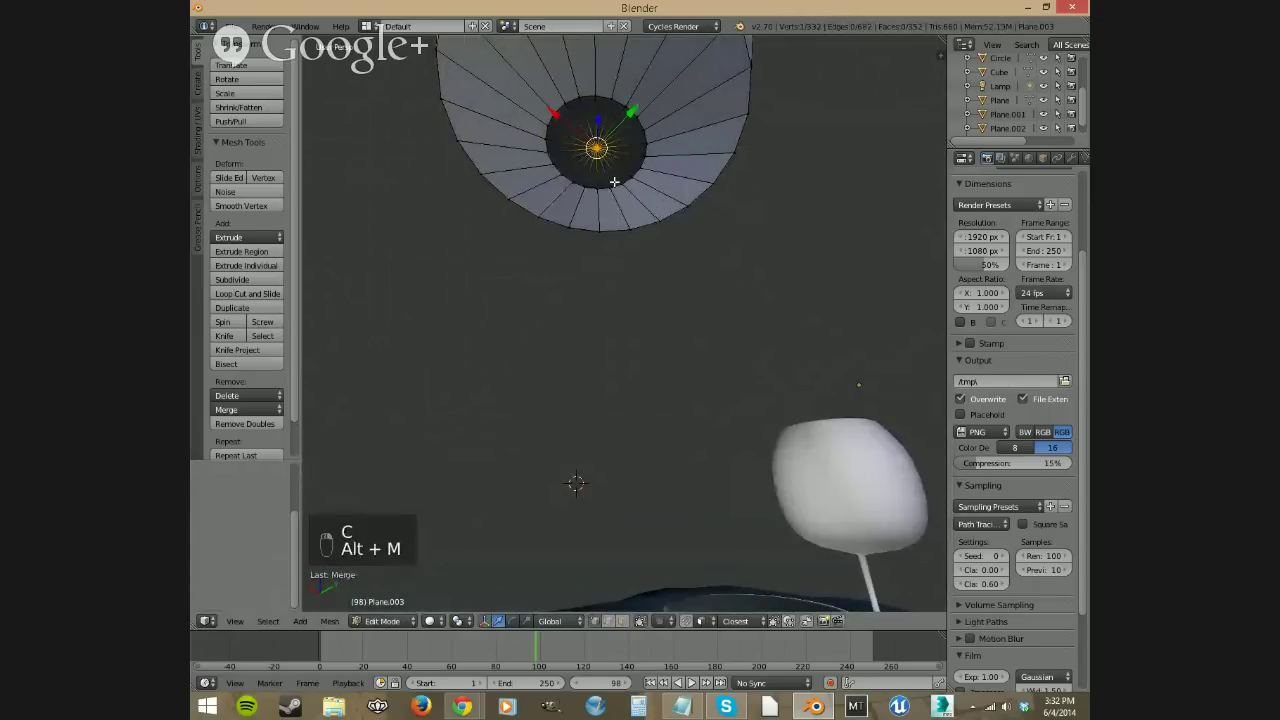
Step: Merge the vertices at the center of the vase's inner floor
middle_click_drag(646, 88, 628, 492)
key("a")
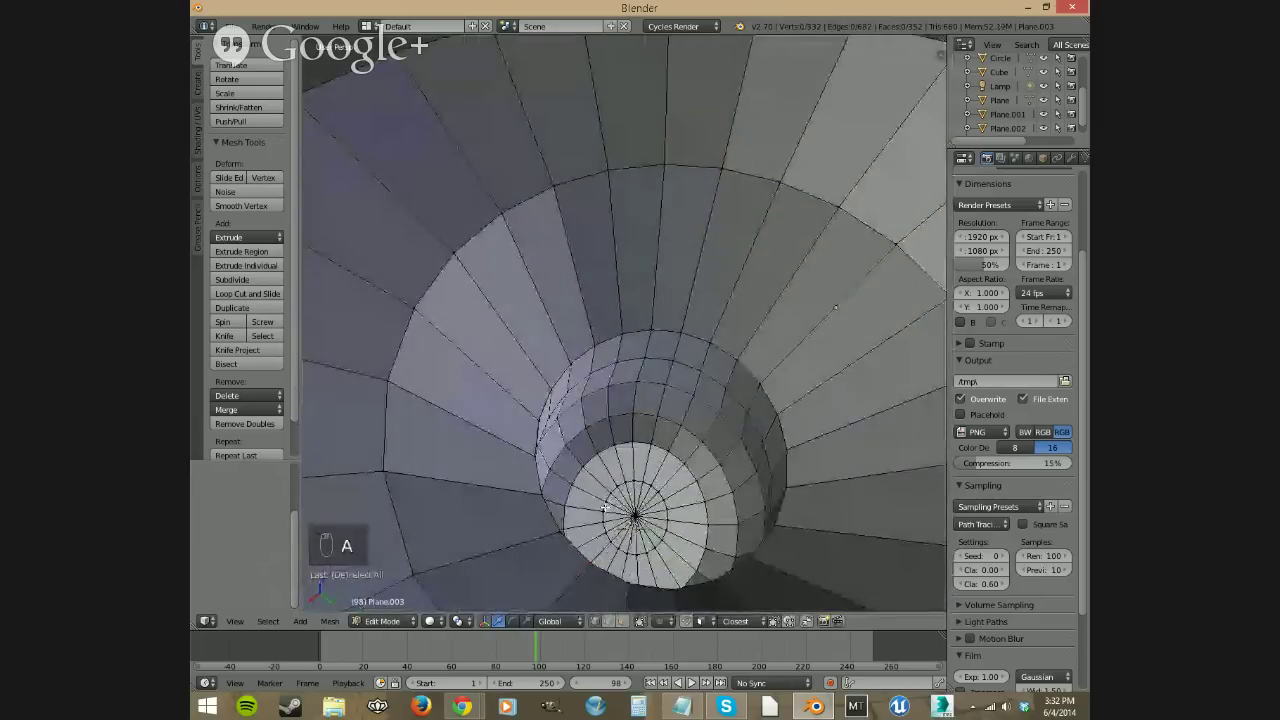
key("c")
left_click(635, 518)
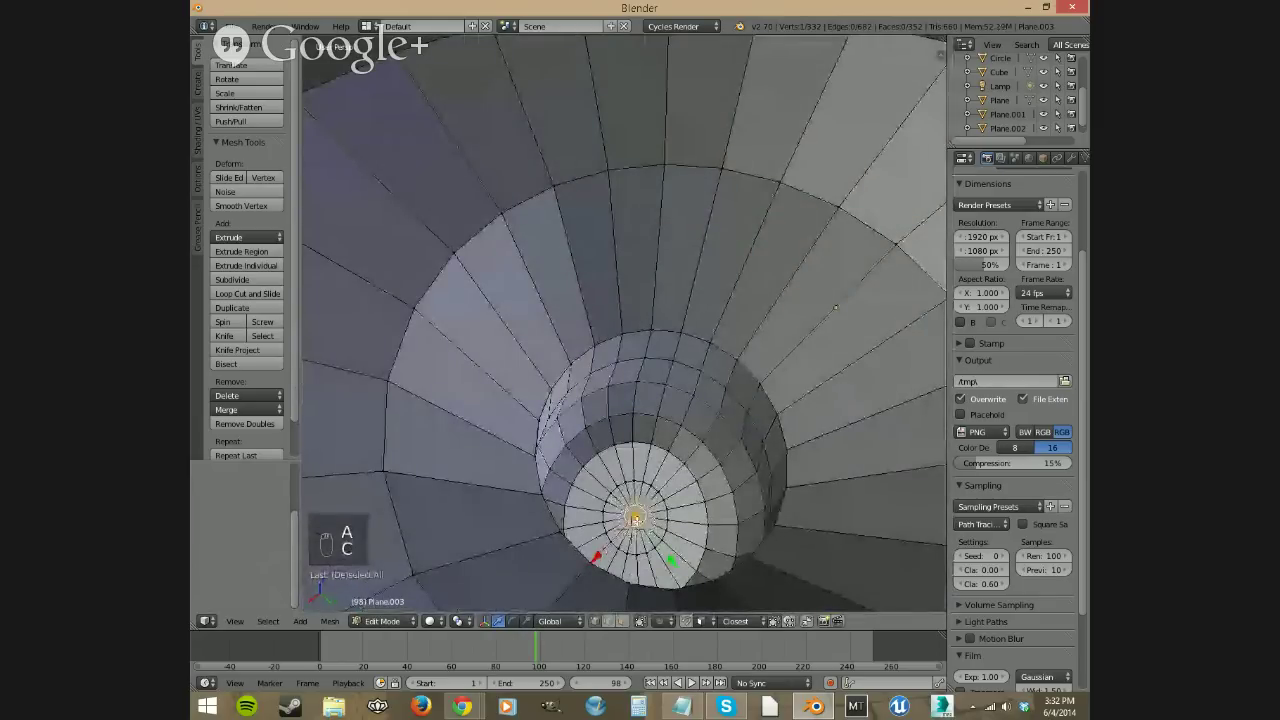
key("alt+m")
left_click(731, 517)
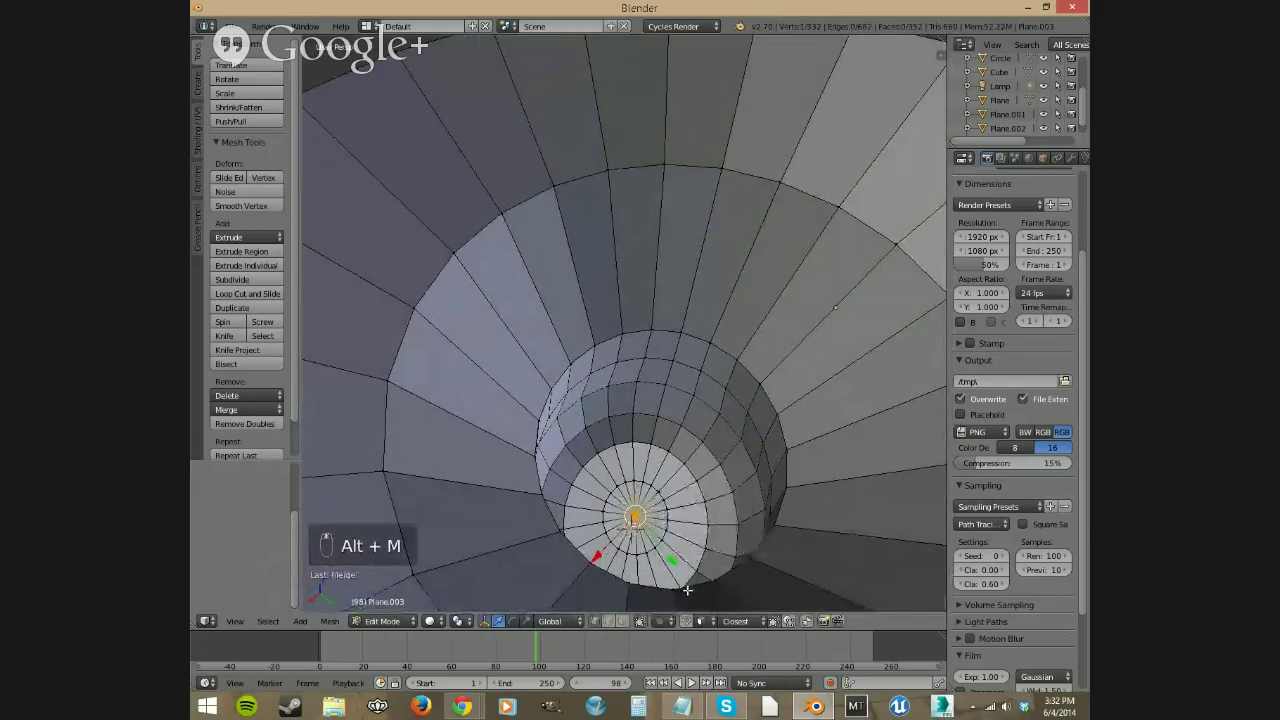
Step: Select the whole vase and run Remove Doubles once more
middle_click_drag(689, 589, 714, 560)
scroll(714, 559, "down", 4)
key("a")
key("a")
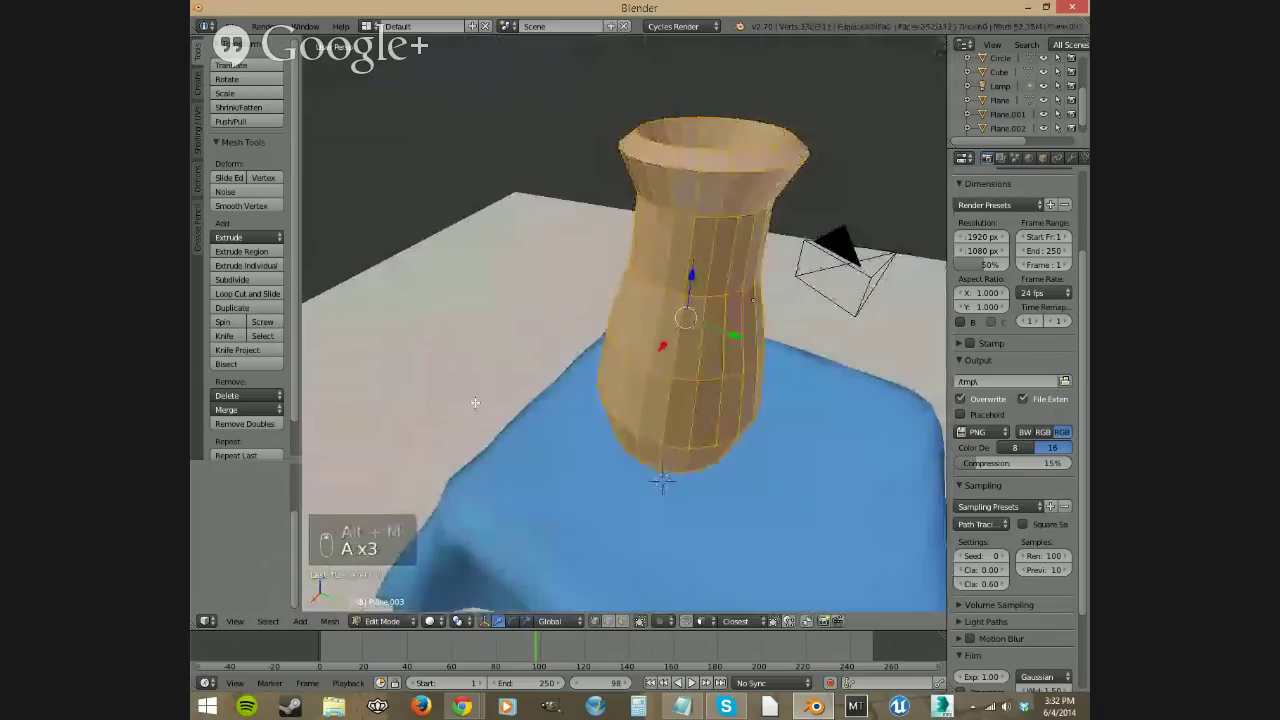
key("a")
left_click(260, 424)
Step: Narrow the vase by scaling it to about 0.78 in X and Y only
middle_click_drag(661, 345, 829, 194)
key("s")
key("shift+z")
left_click(737, 318)
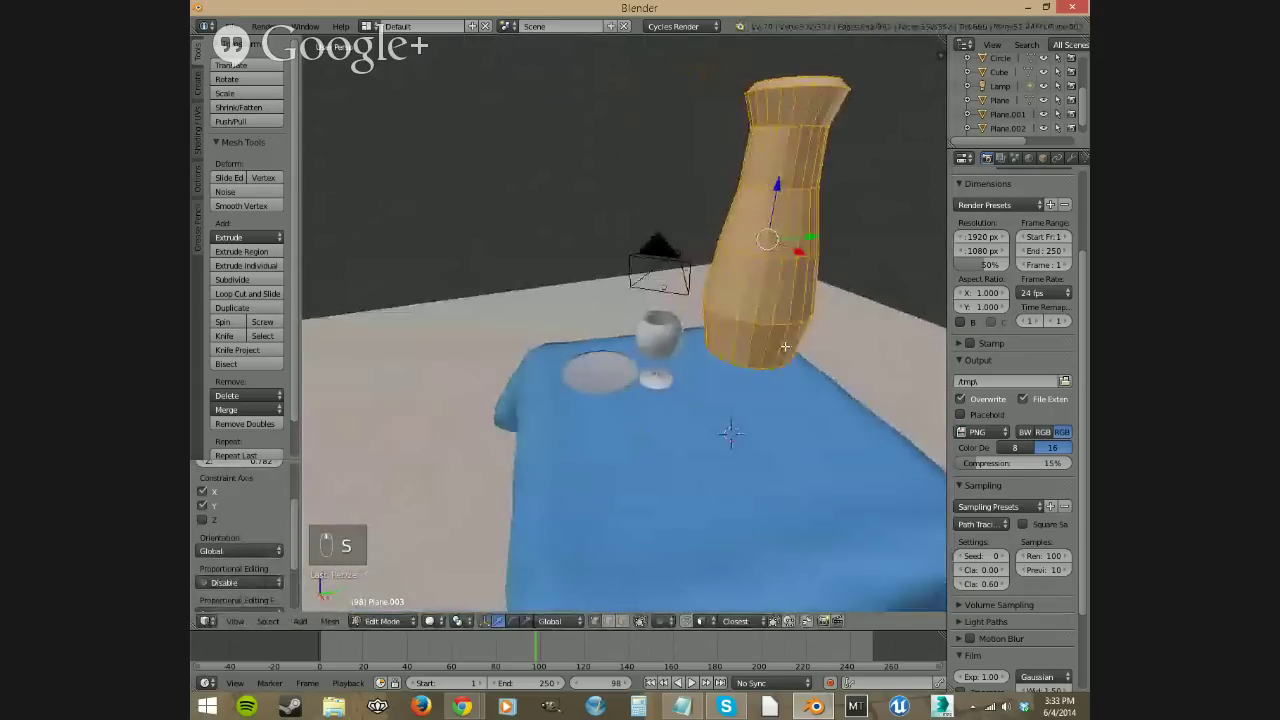
Step: Shorten the vase to about 0.79 along Z and shrink it uniformly to about 0.59
key("s")
key("z")
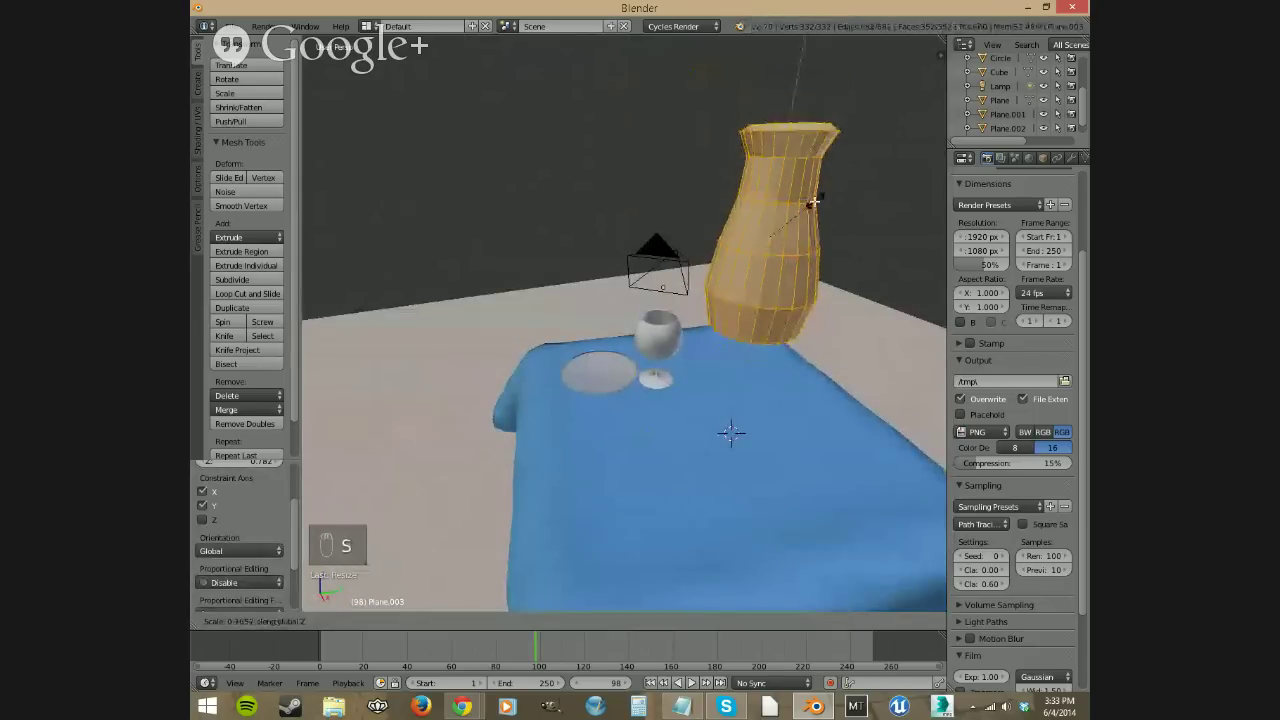
left_click(810, 210)
middle_click_drag(812, 202, 880, 214)
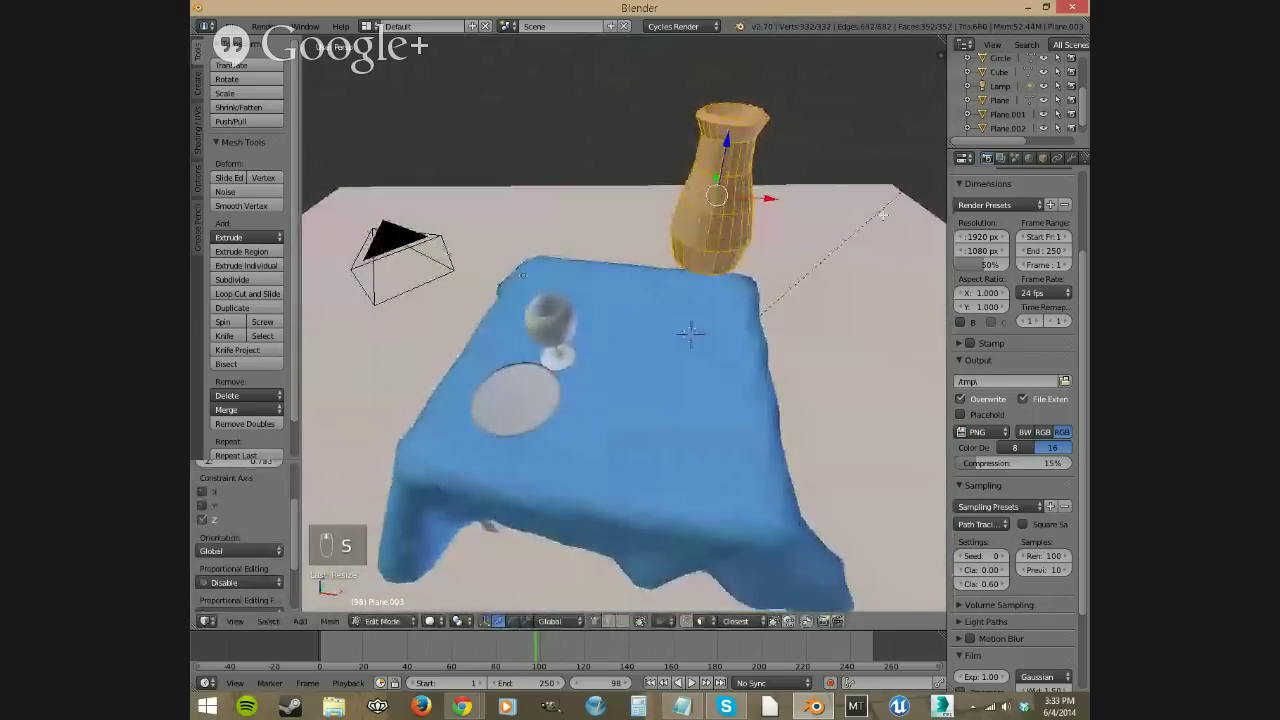
key("s")
left_click(765, 200)
Step: Lower the vase along Z to the tabletop and move it across the cloth toward the plate and glass
key("g")
key("z")
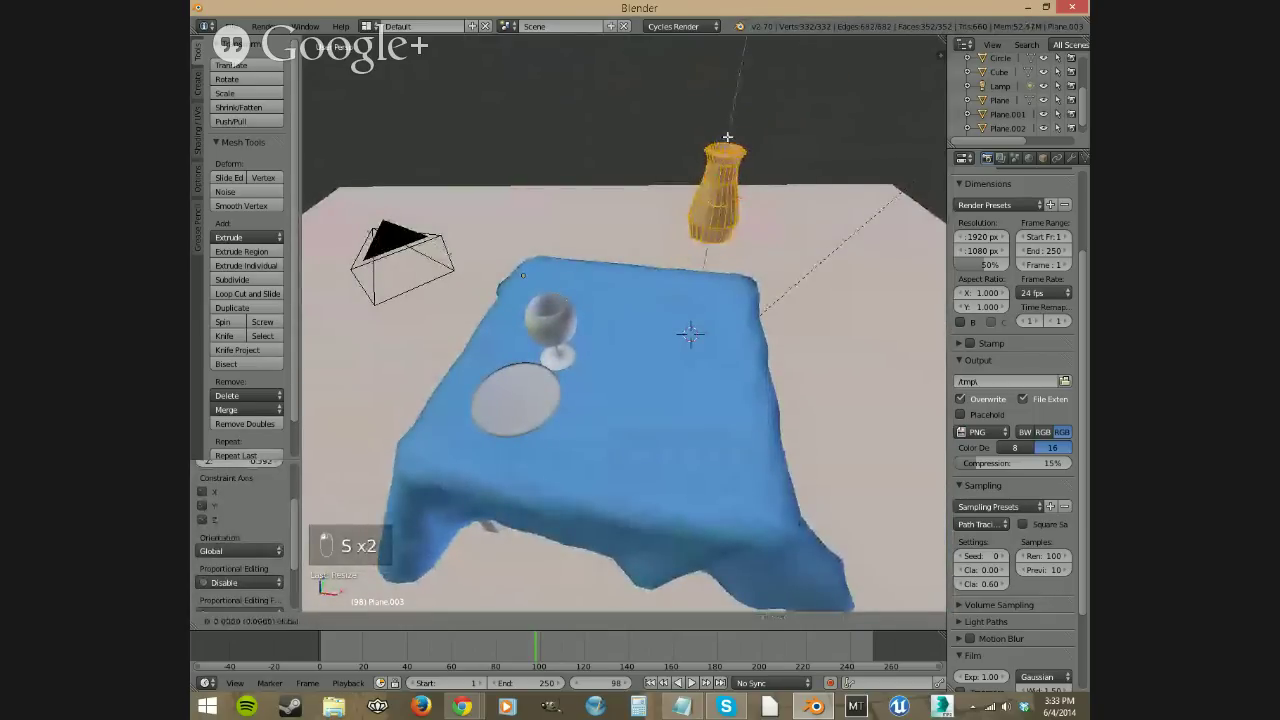
left_click(705, 565)
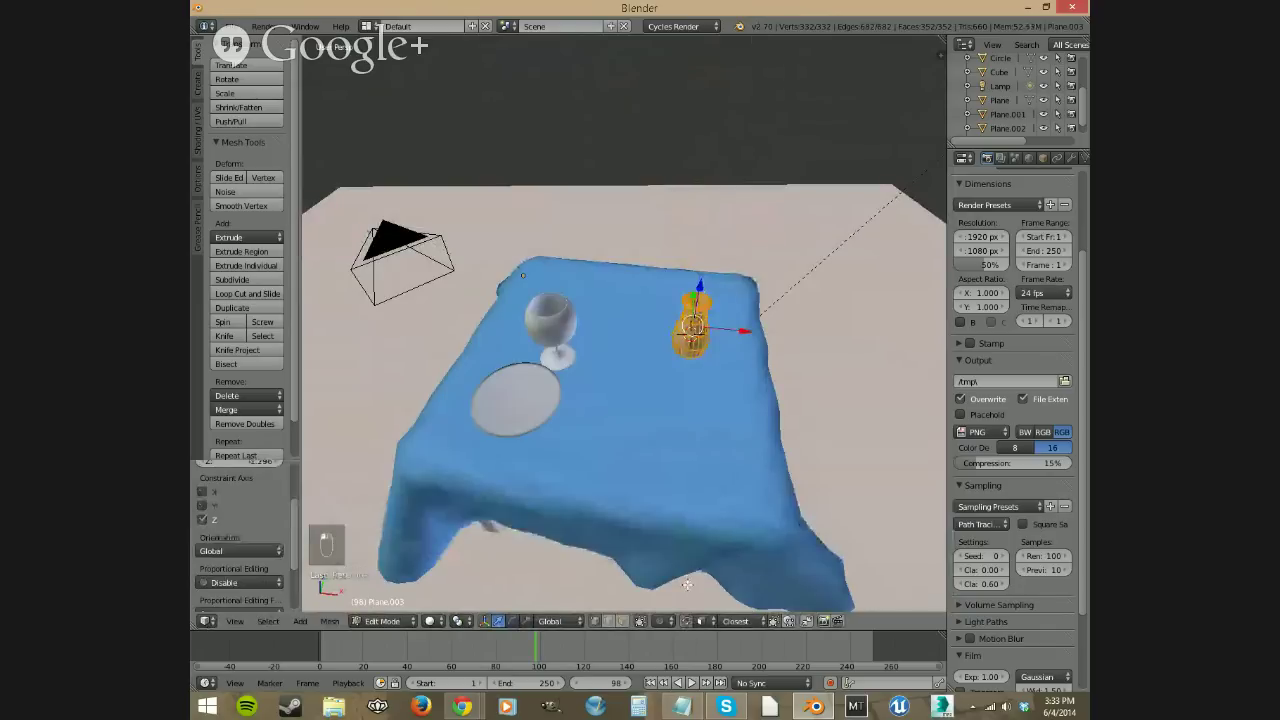
key("g")
key("z")
left_click(702, 344)
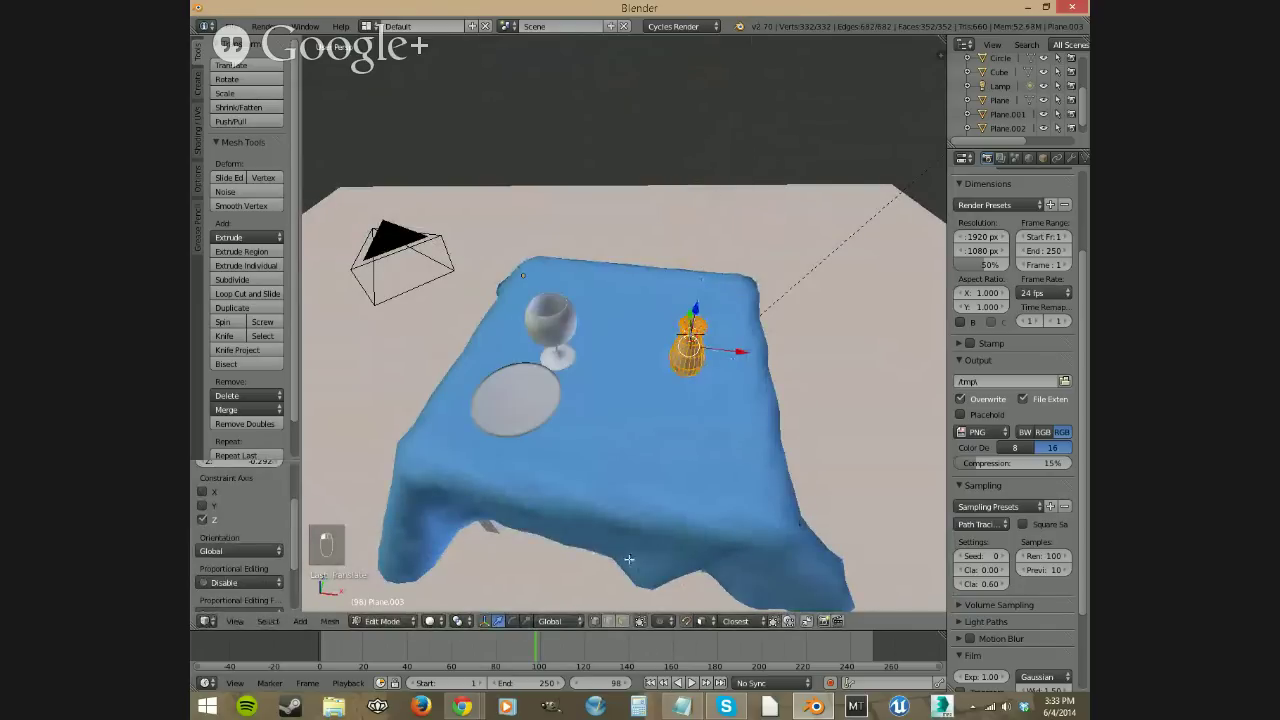
key("g")
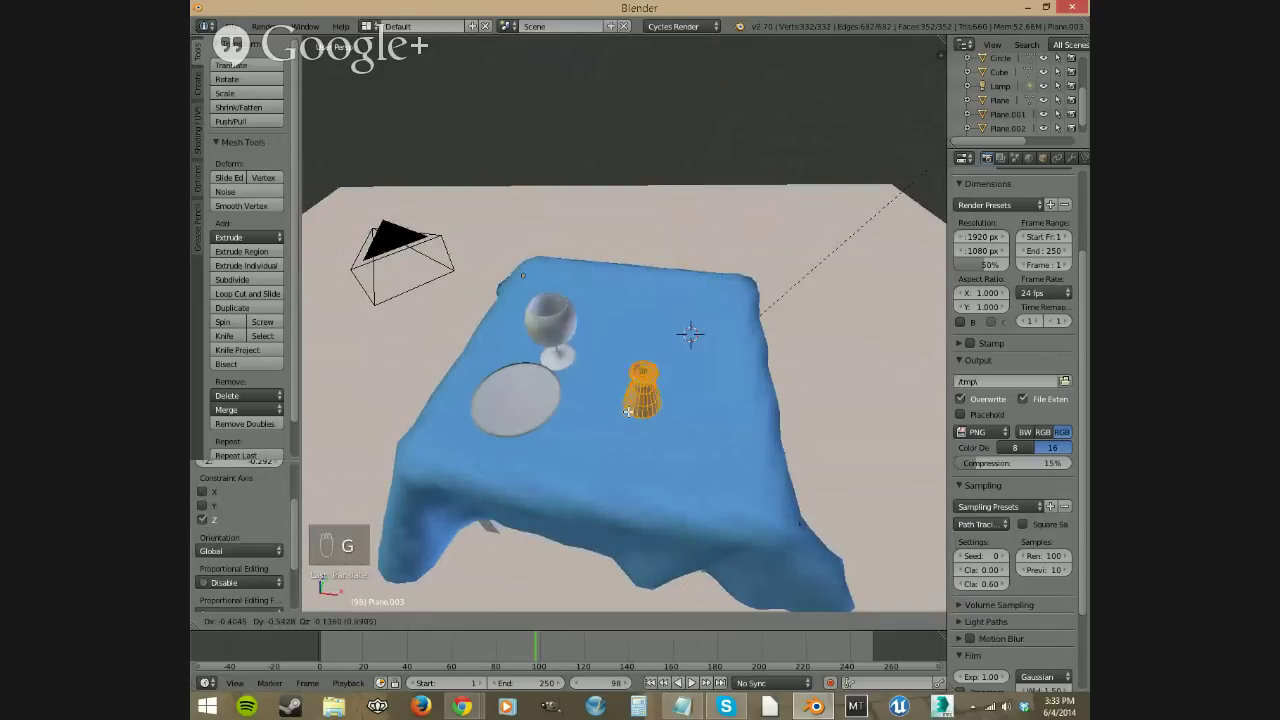
left_click(590, 403)
middle_click_drag(590, 403, 649, 346)
key("s")
left_click(601, 413)
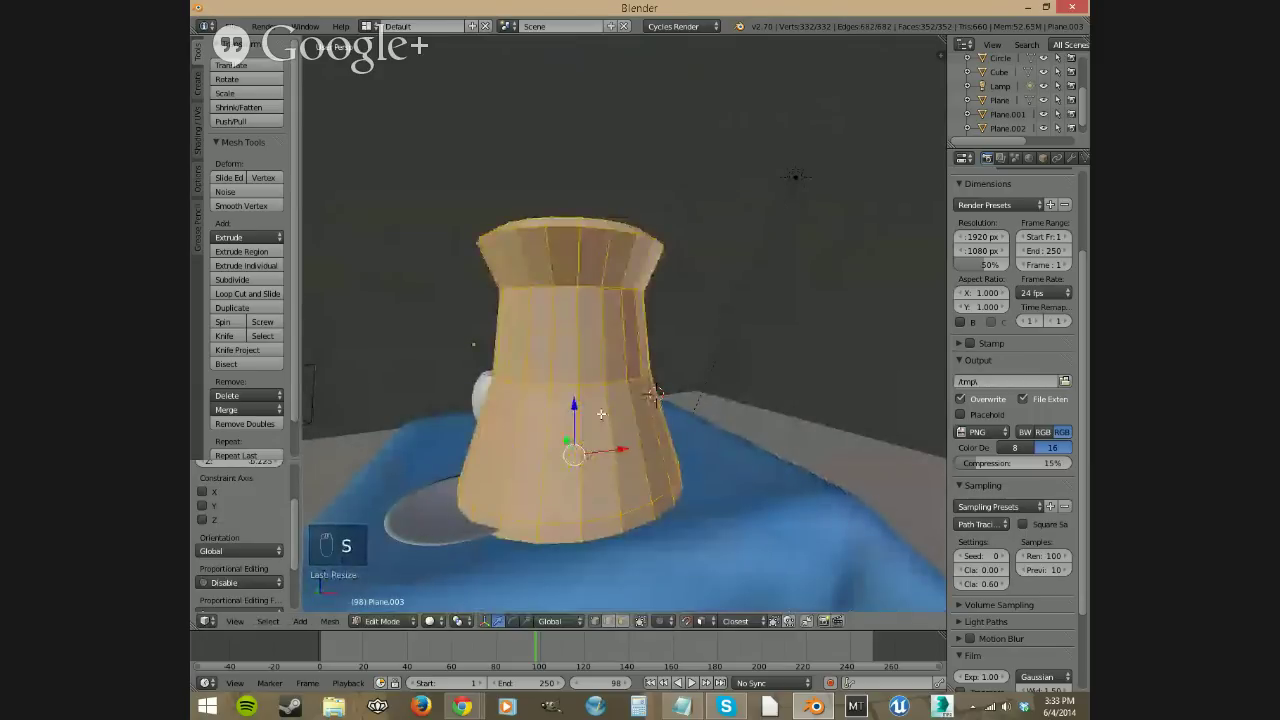
key("ctrl+z")
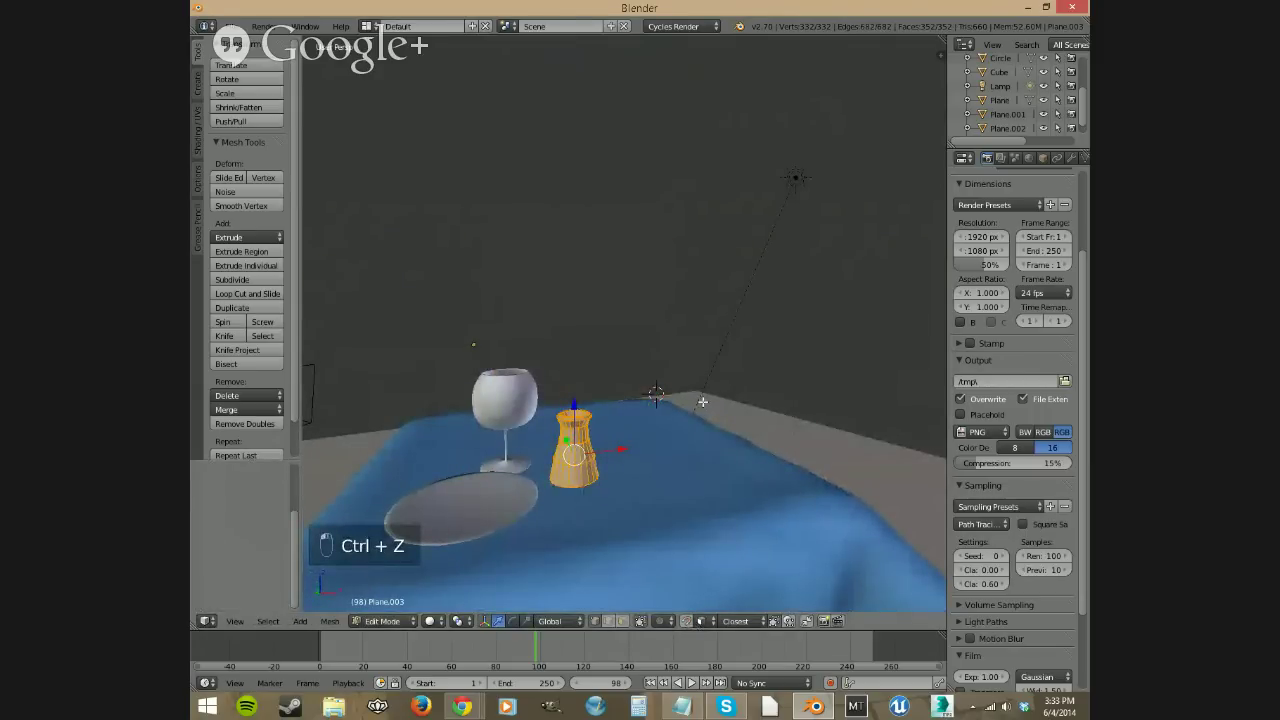
Step: Scale the vase to 0.5 and move it closer to the wine glass and plate
key("s")
left_click(635, 427)
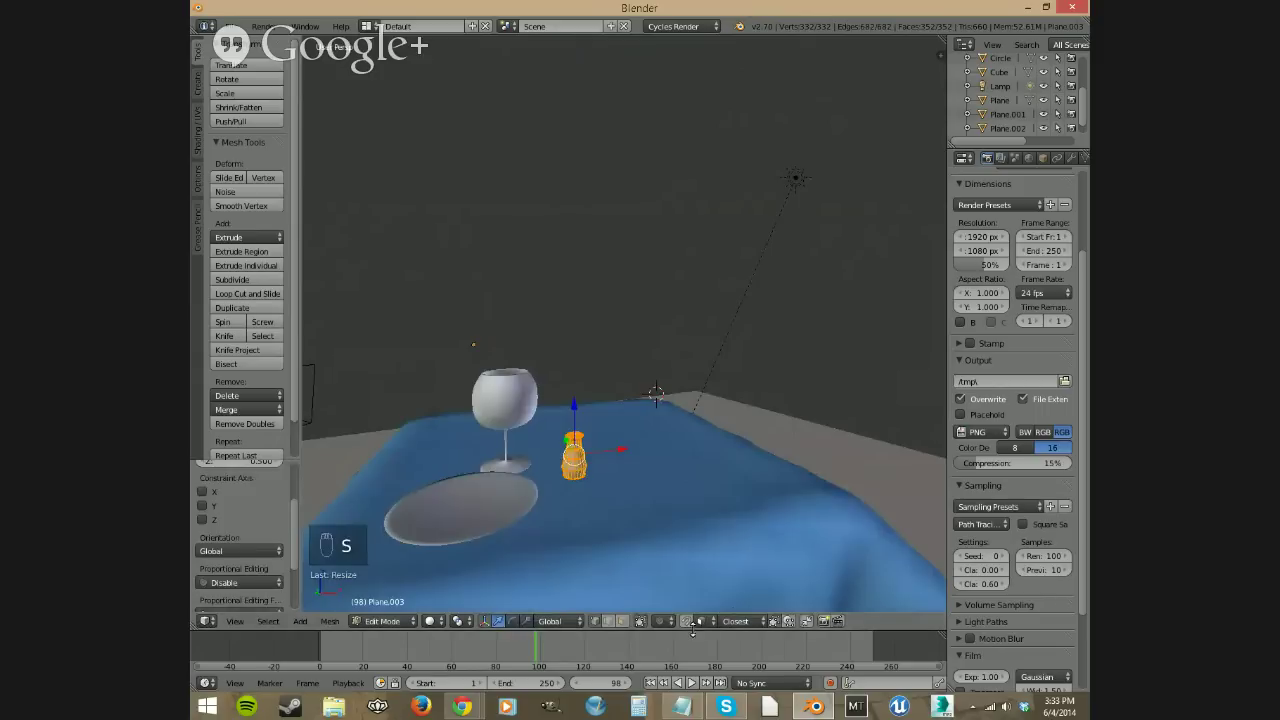
key("g")
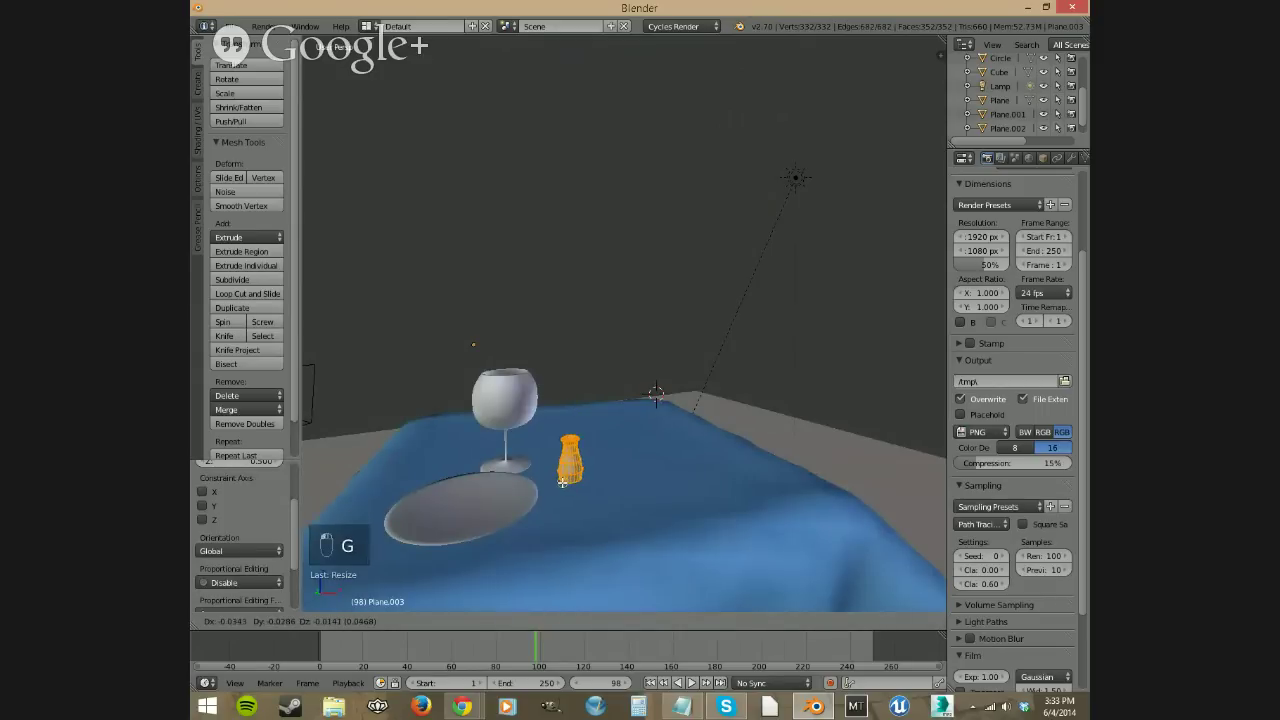
left_click(548, 483)
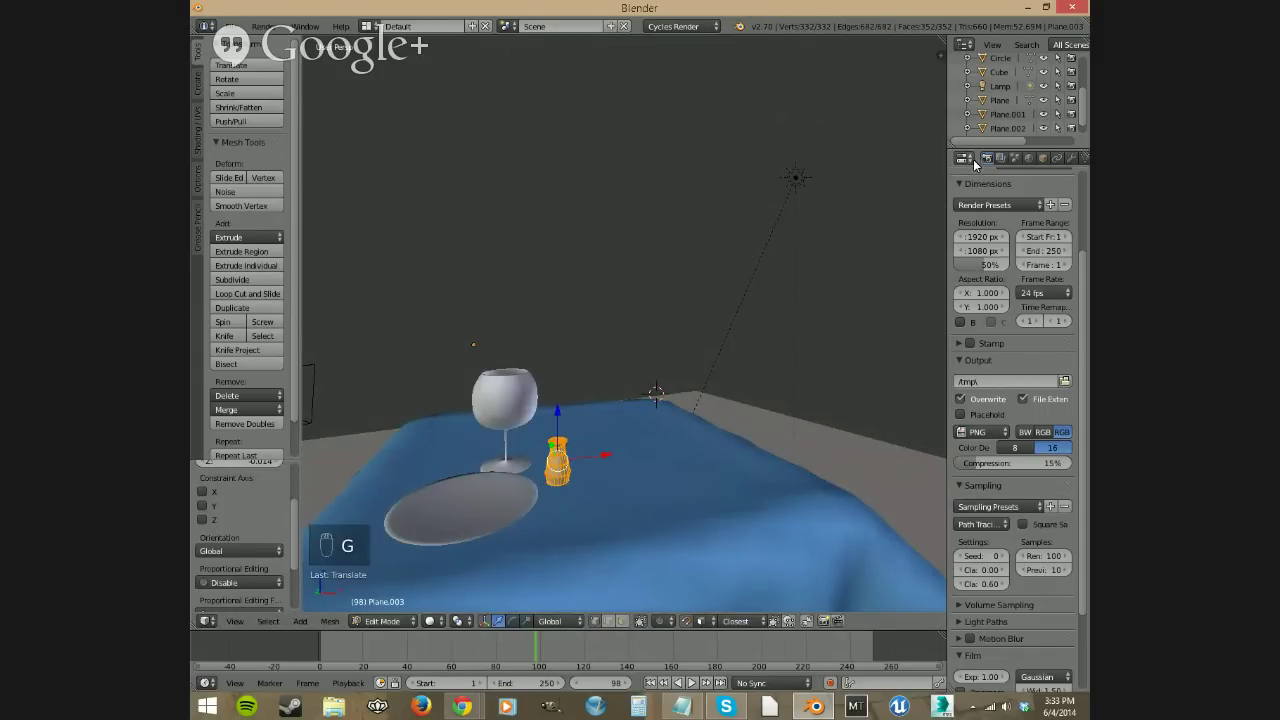
Step: Add a Subdivision Surface modifier to the vase and set its viewport subdivisions to 3
left_click(1071, 158)
left_click(1020, 205)
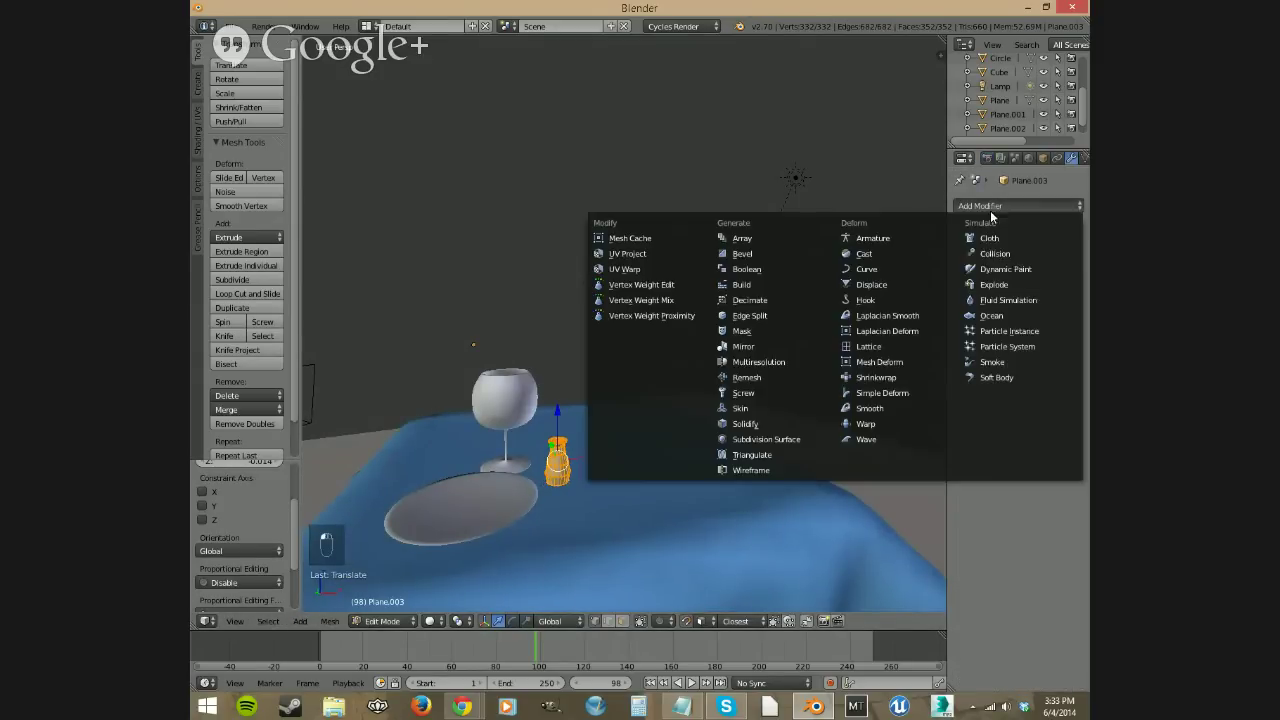
left_click(760, 439)
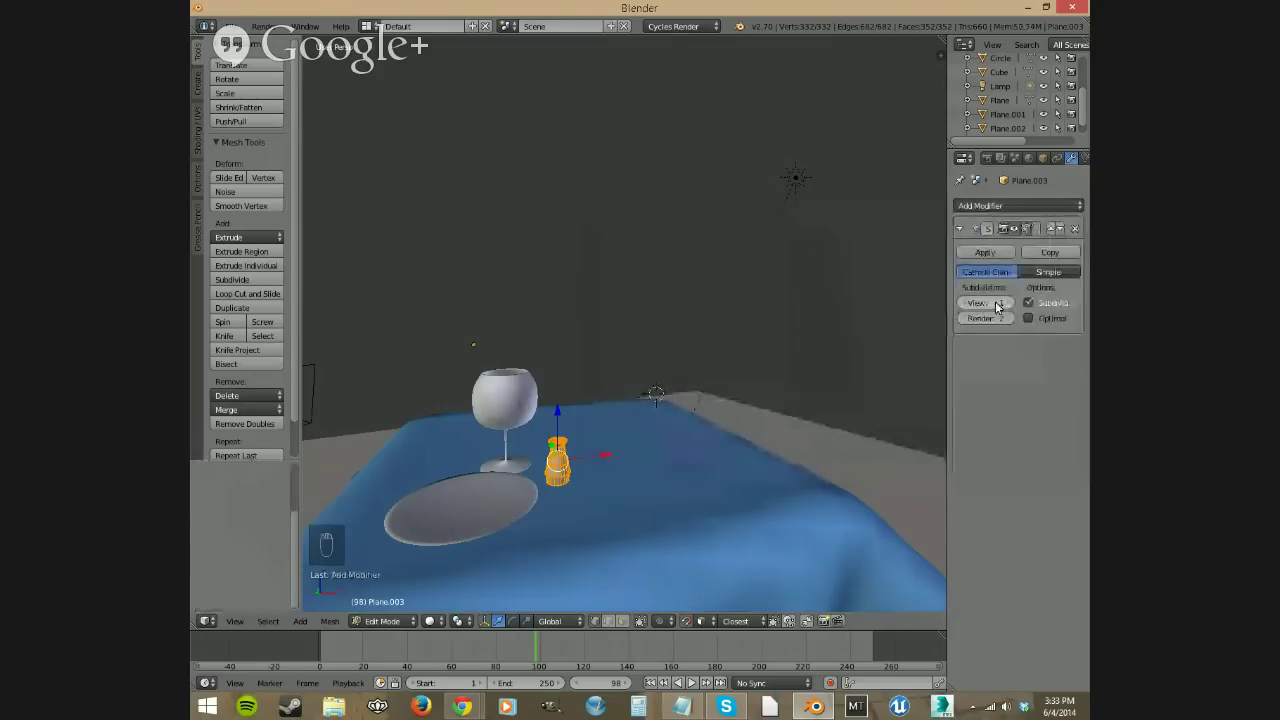
left_click(1010, 305)
Step: Return to Object Mode and set the vase's origin to its geometry
key("Tab")
middle_click_drag(579, 478, 547, 455)
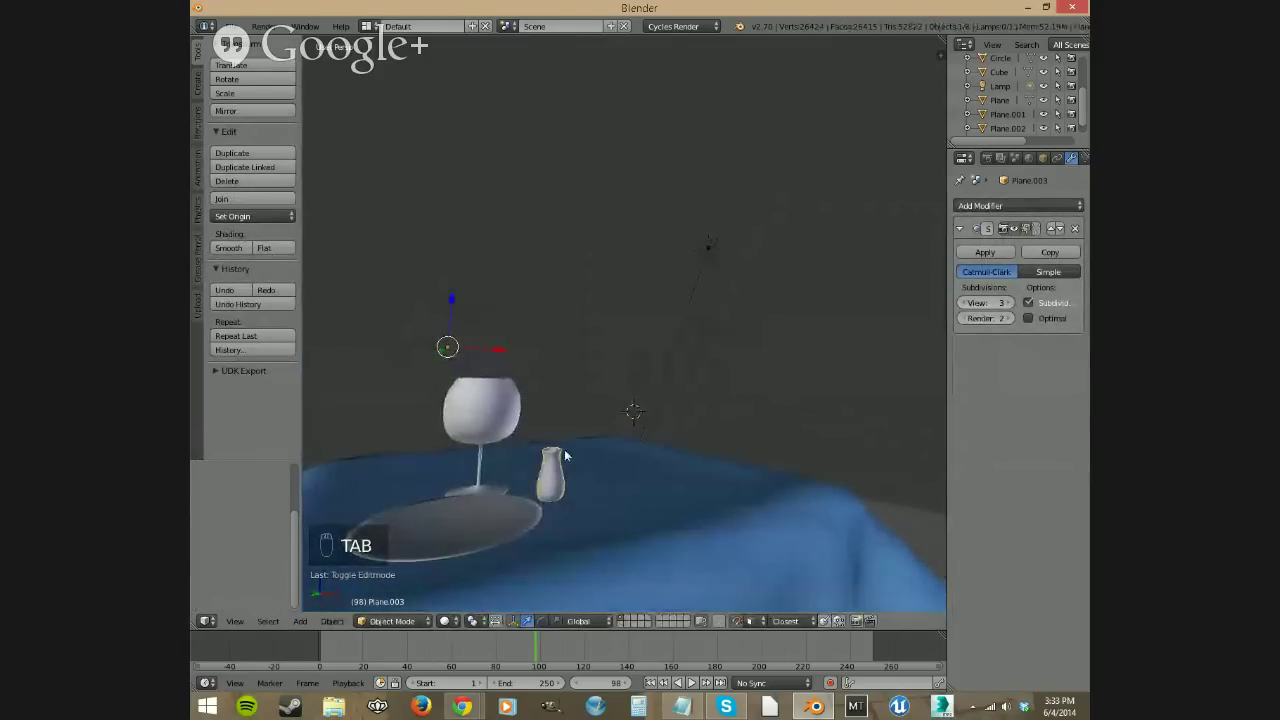
left_click(251, 216)
left_click(265, 248)
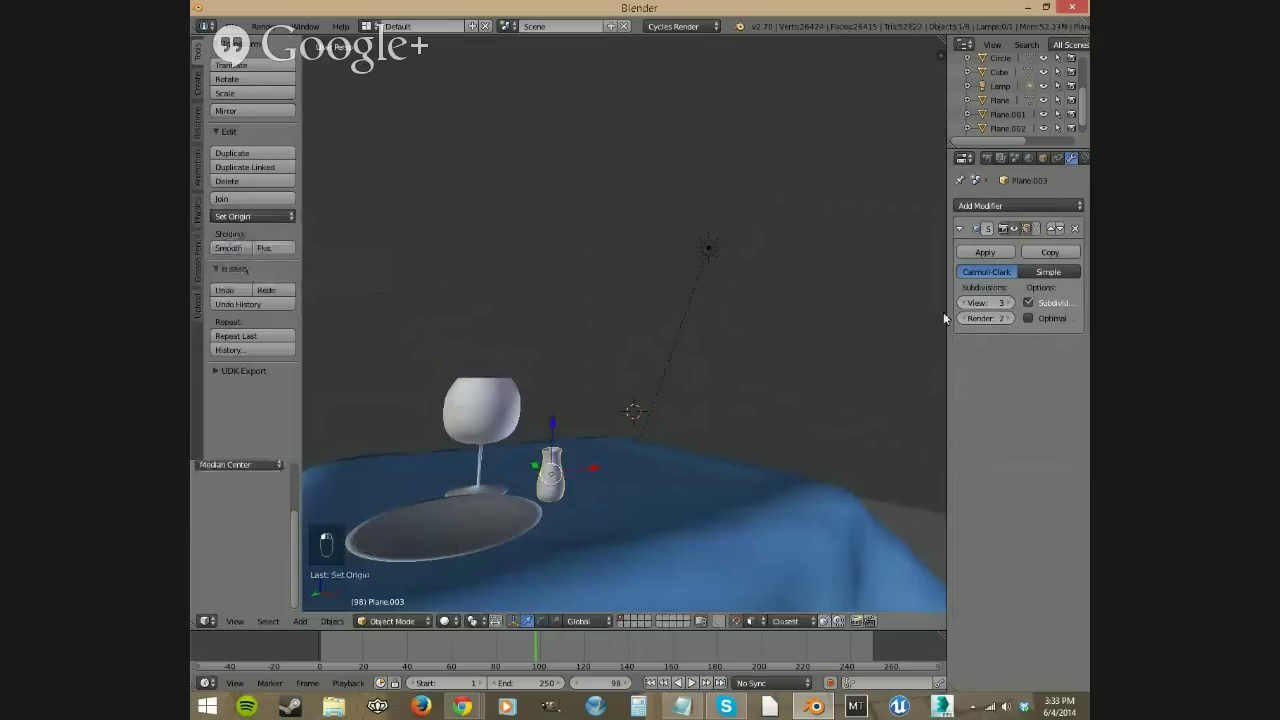
Step: Apply the vase's Subdivision Surface modifier and check the resulting mesh up close in Edit Mode
left_click(999, 253)
key("Tab")
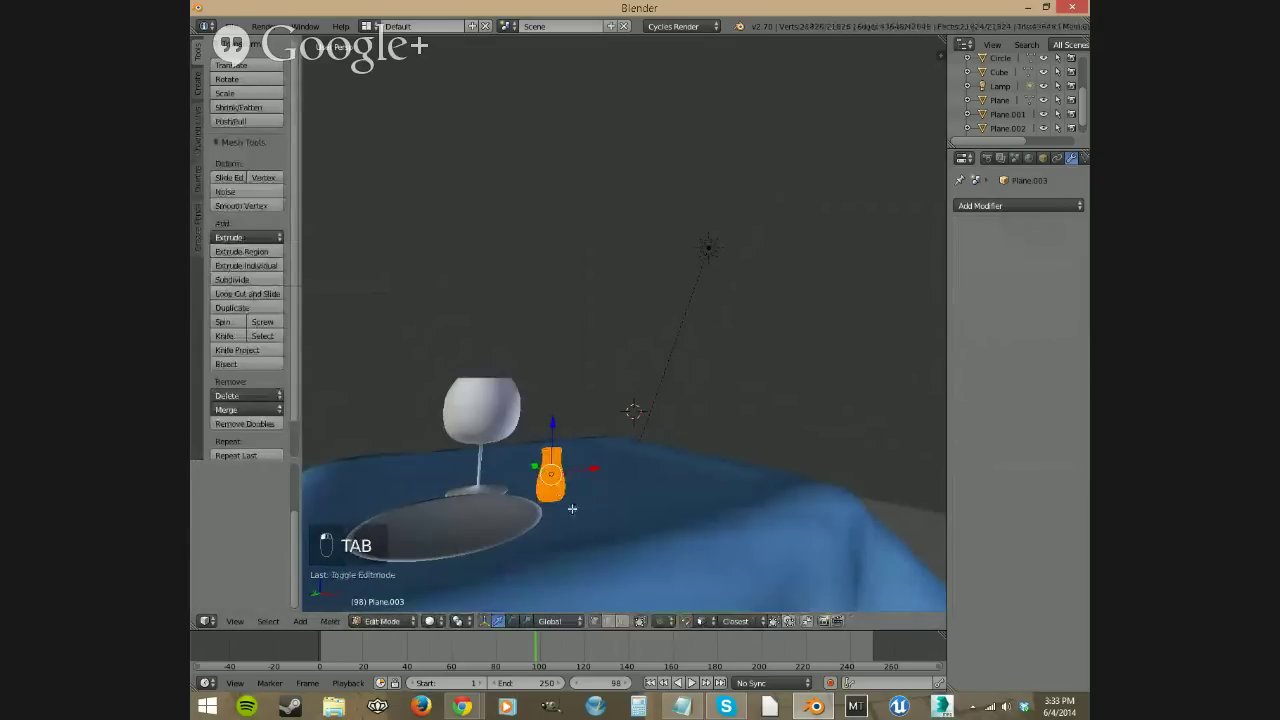
middle_click_drag(572, 509, 548, 509)
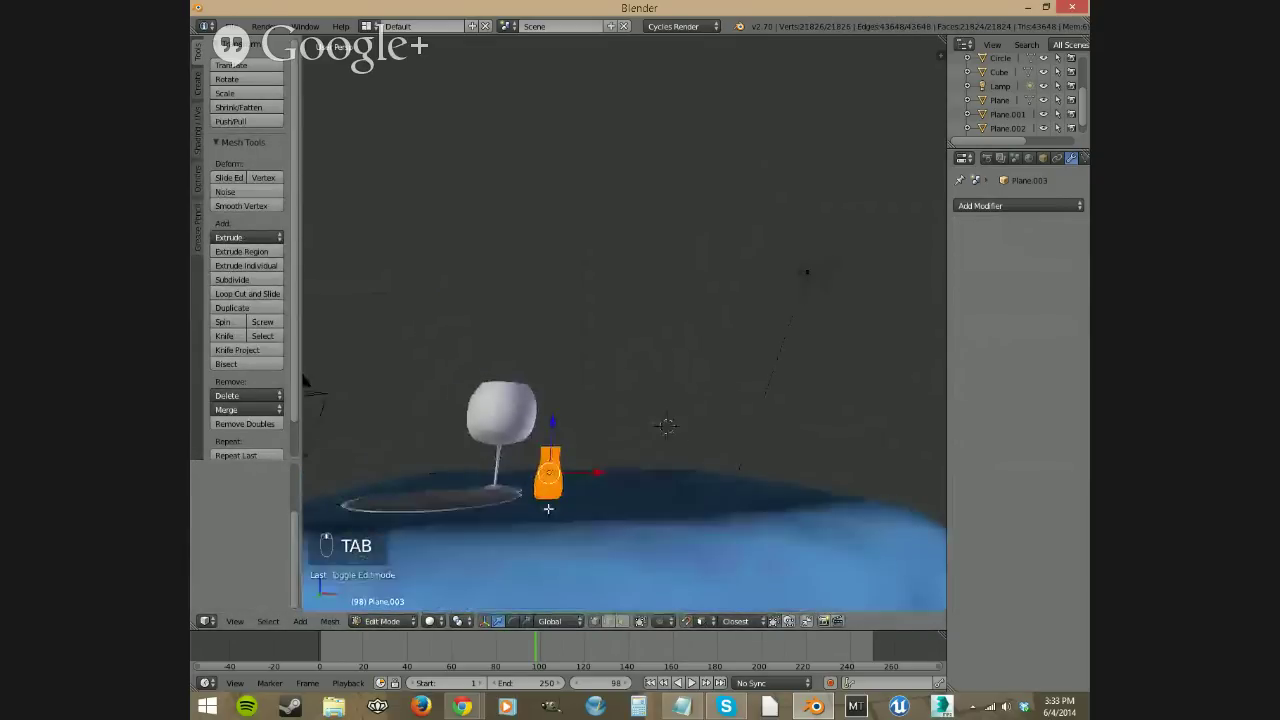
key("KP_Decimal")
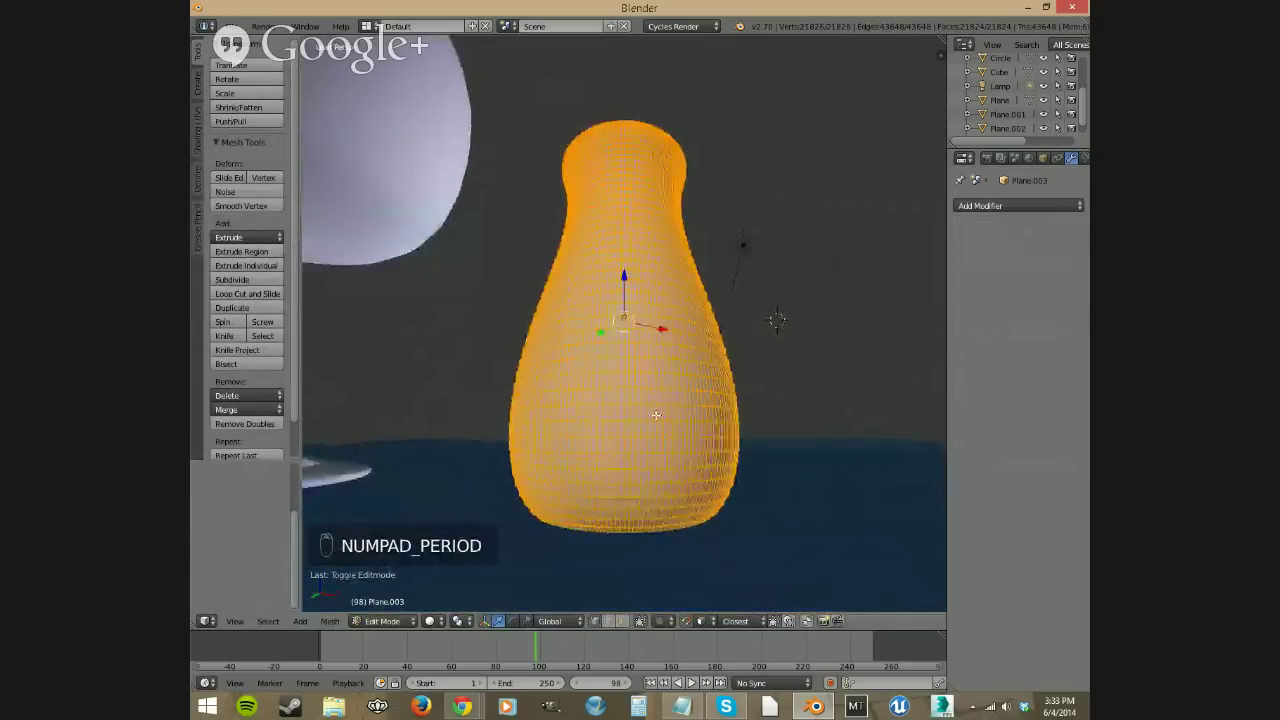
middle_click_drag(656, 414, 629, 486)
scroll(623, 437, "down", 3)
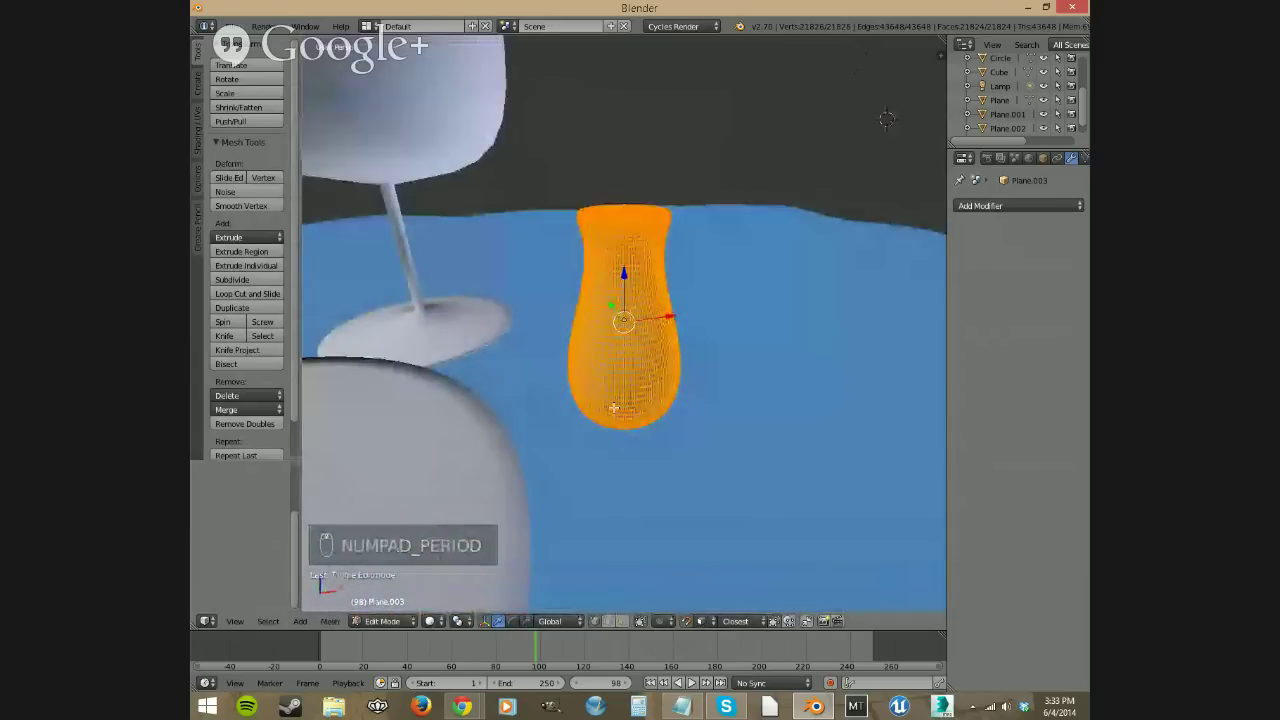
mouse_move(613, 407)
middle_mouse_down()
mouse_move(630, 400)
mouse_move(634, 419)
mouse_move(619, 404)
mouse_move(634, 394)
mouse_move(623, 403)
middle_mouse_up()
key("Tab")
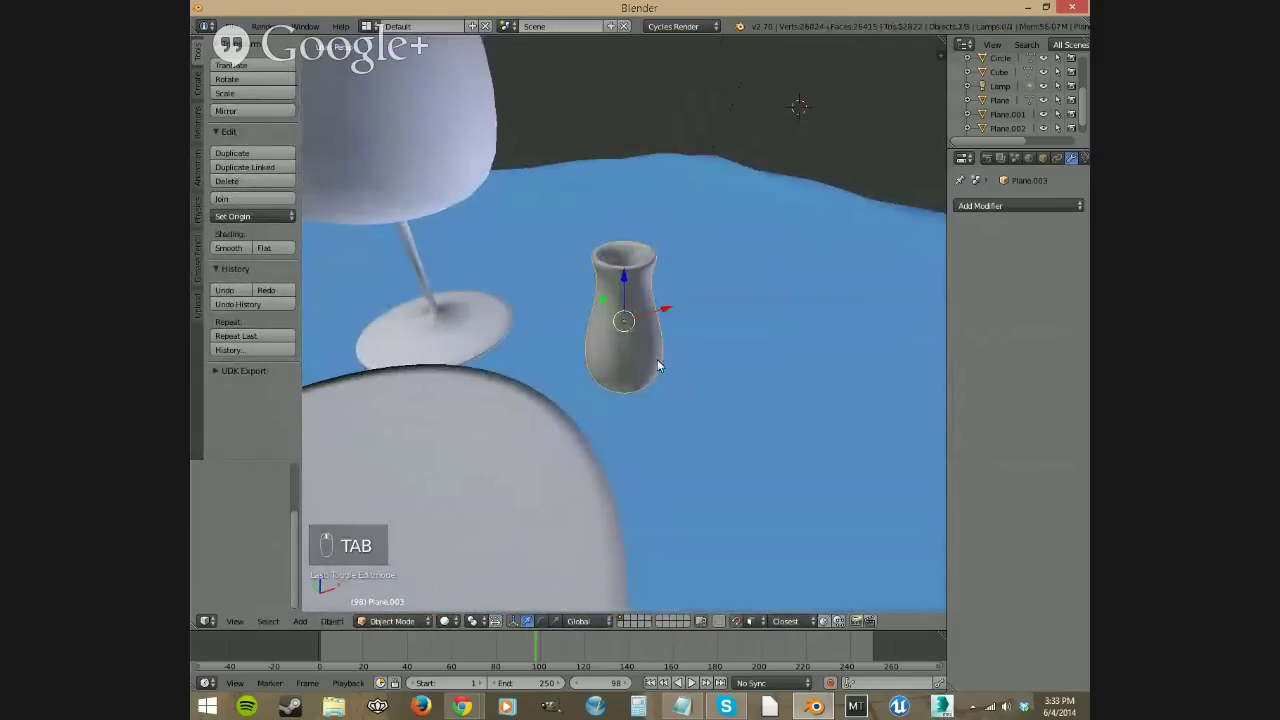
Step: Snap the 3D cursor to the selected vase and add a mesh cylinder at that point
key("shift+s")
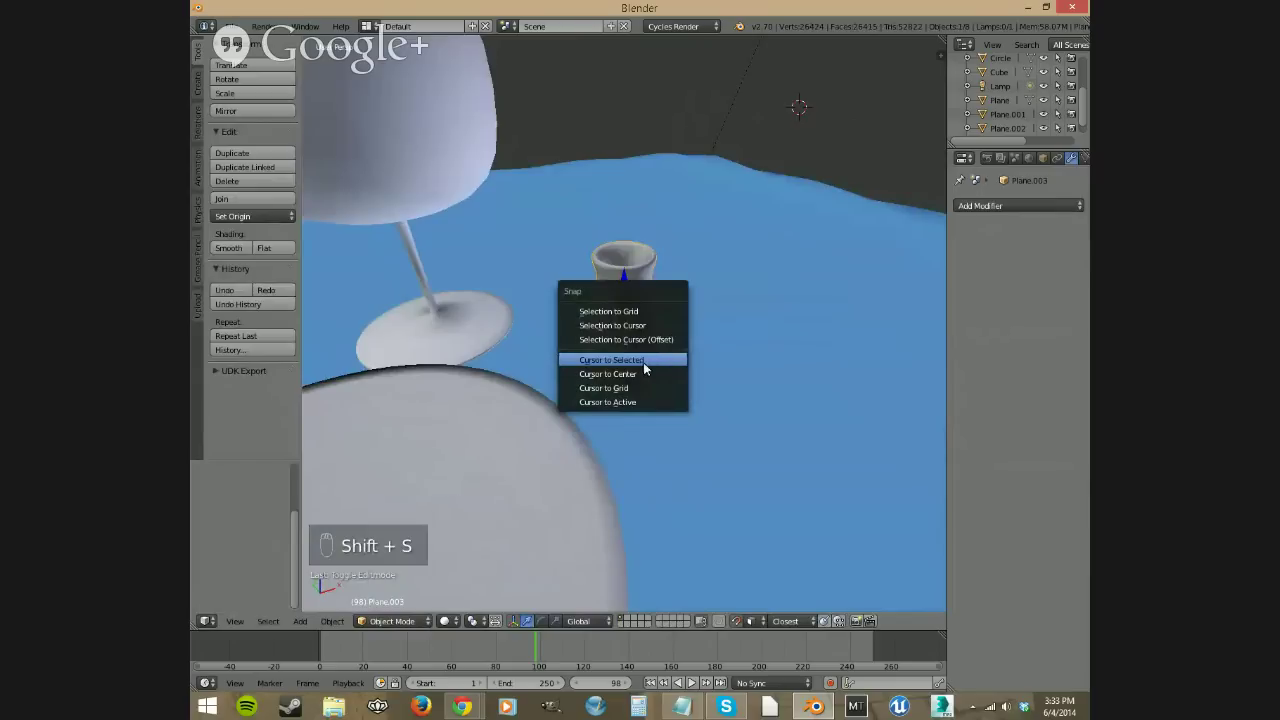
left_click(643, 362)
key("shift+a")
mouse_move(676, 321)
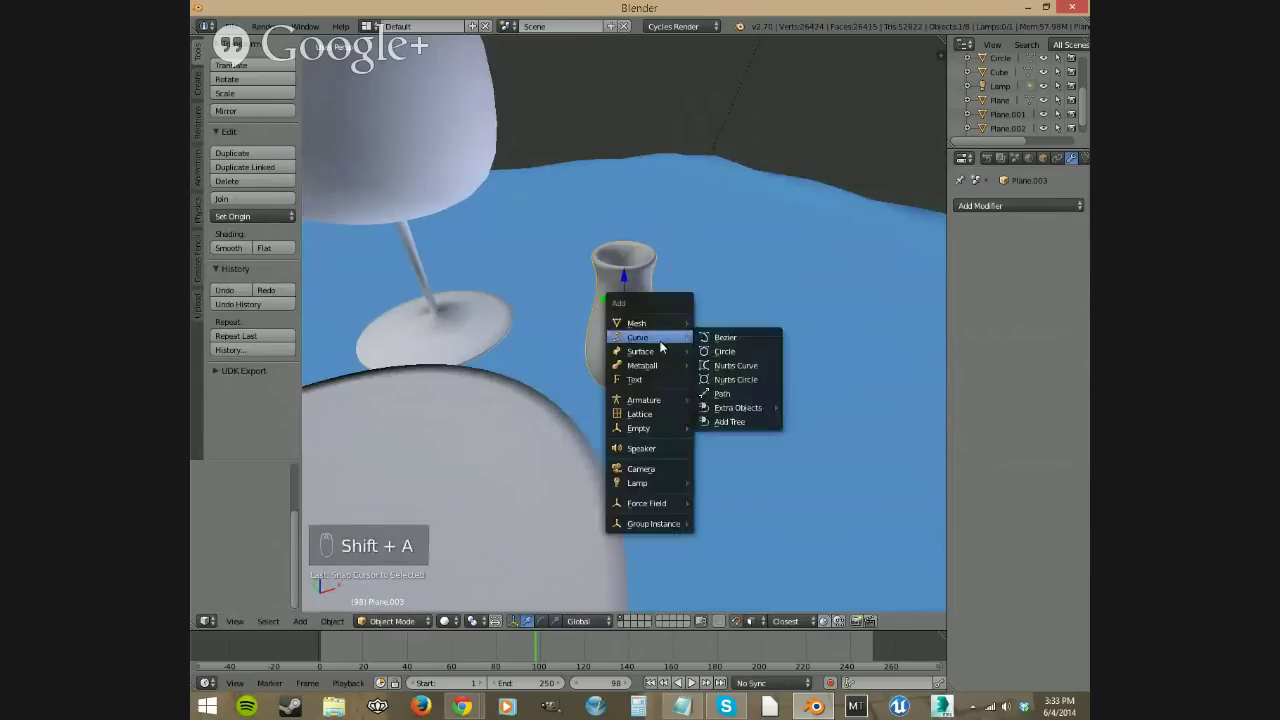
left_click(712, 394)
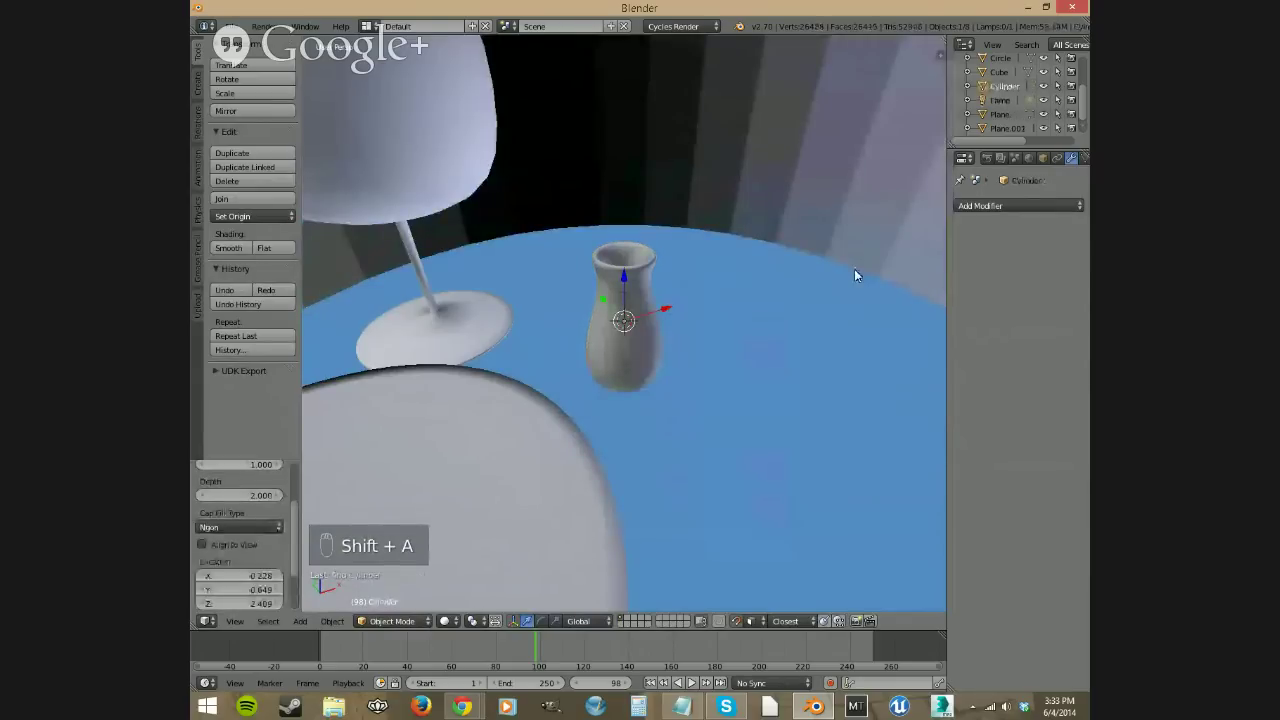
key("s")
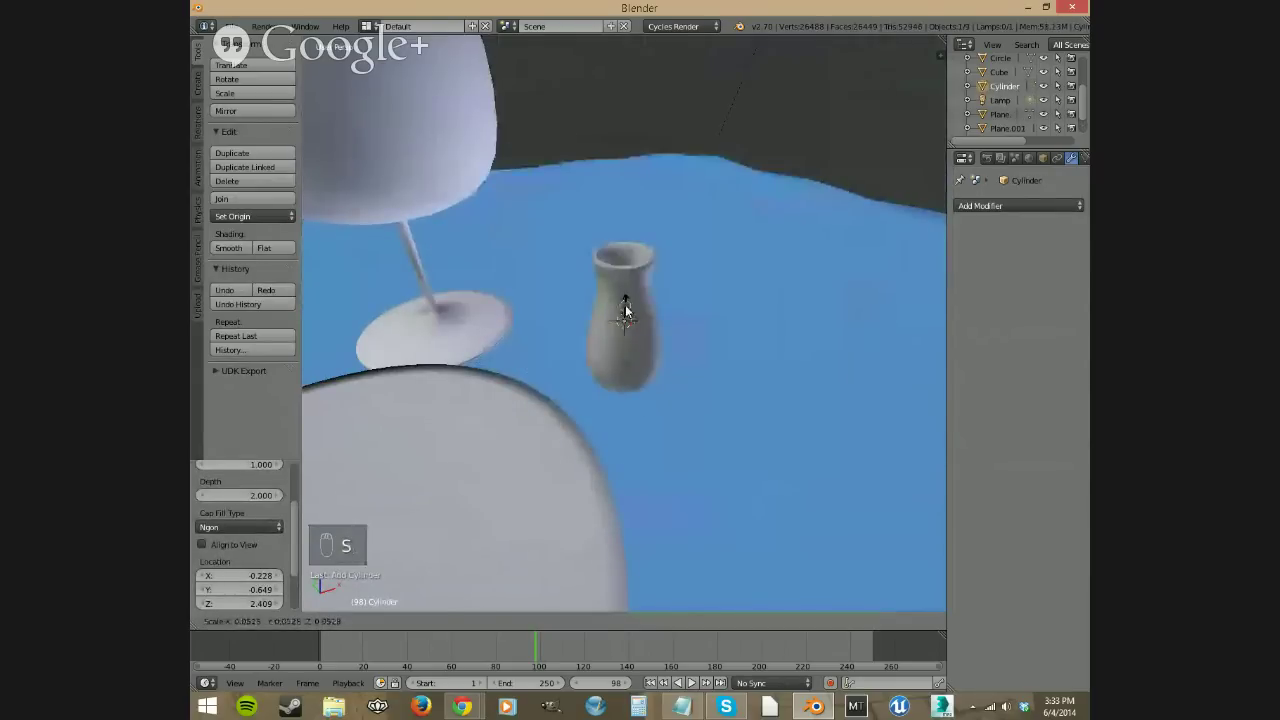
left_click(624, 310)
key("ctrl+z")
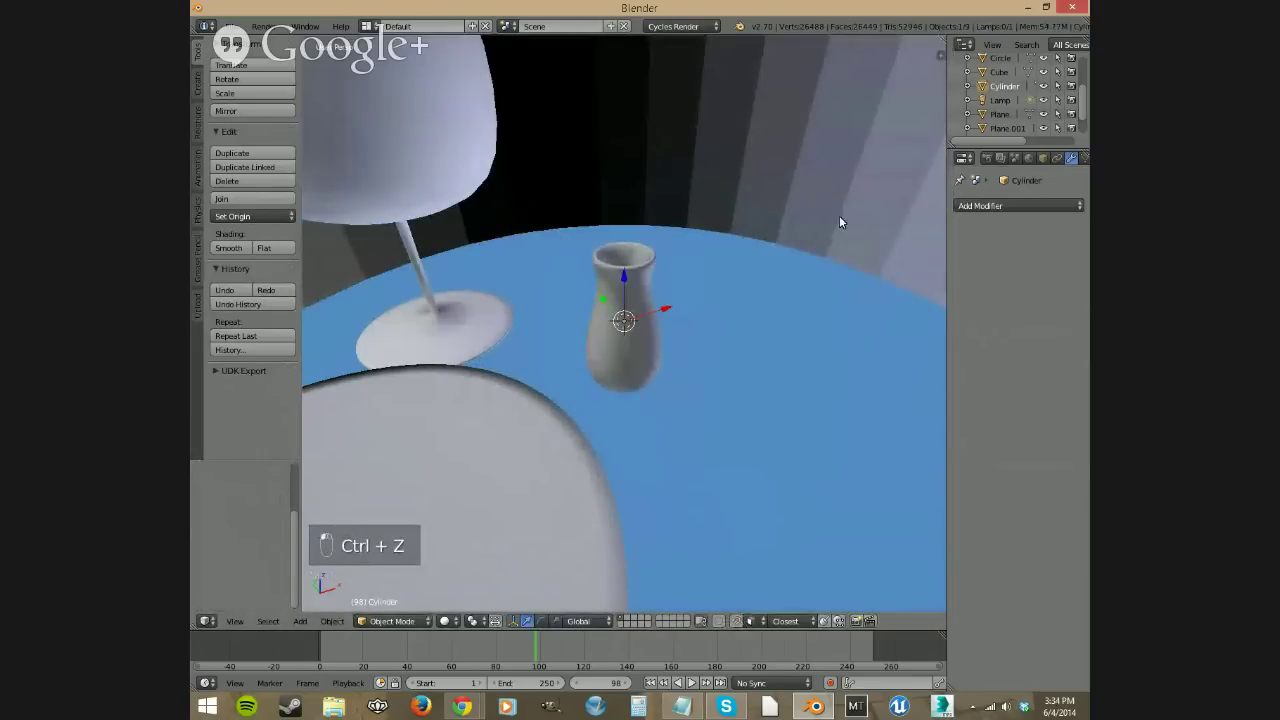
Step: Scale the cylinder down until it is thin enough to fit inside the vase's neck as a stem
key("s")
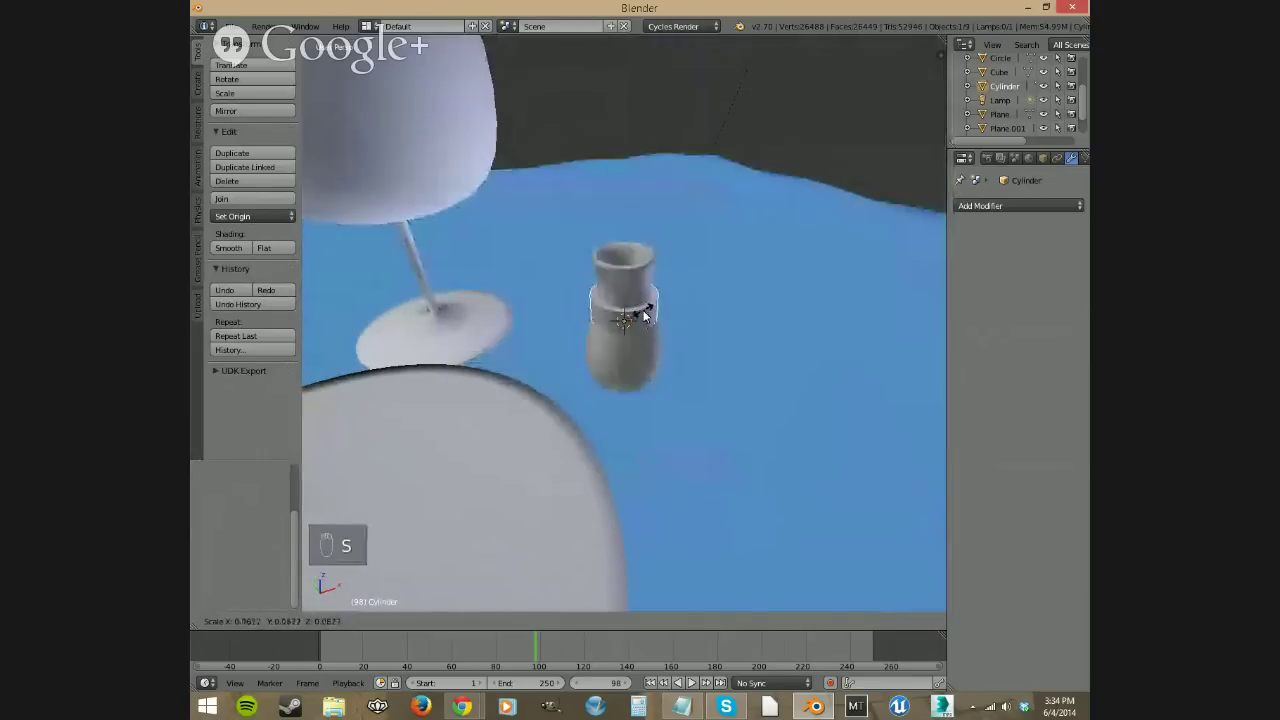
left_click(763, 241)
key("s")
left_click(730, 259)
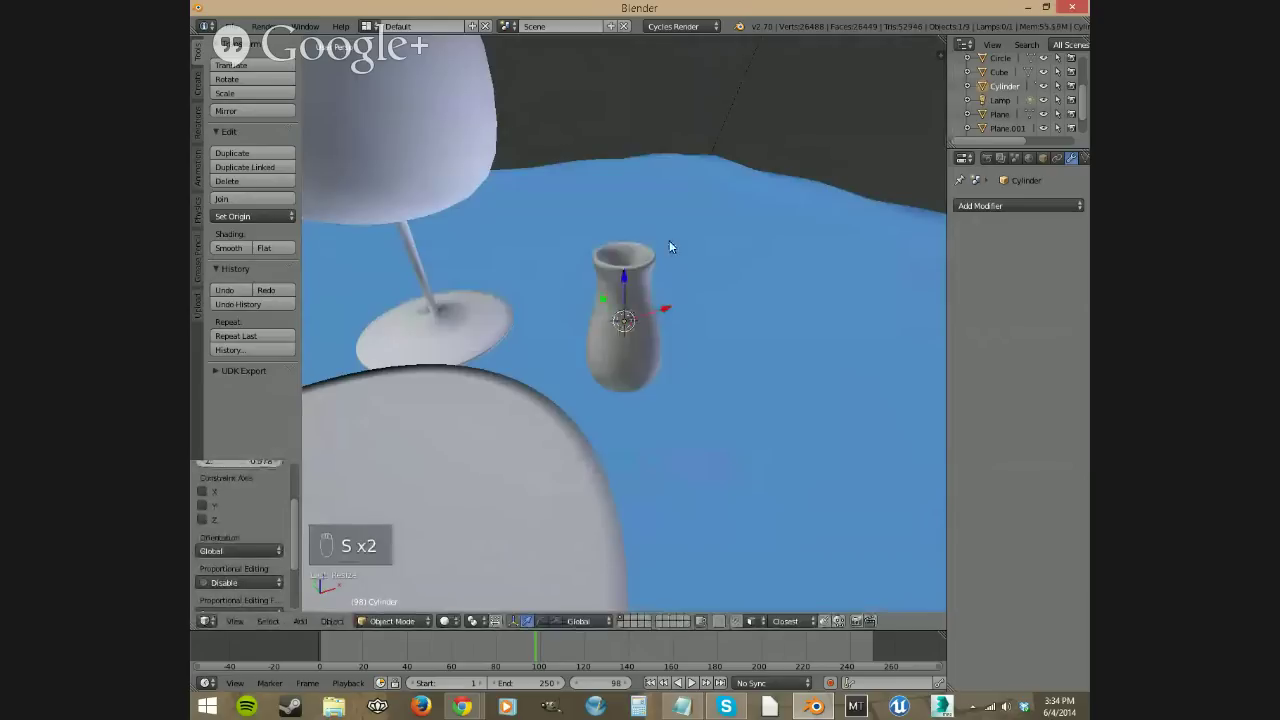
middle_click_drag(623, 243, 604, 416)
key("s")
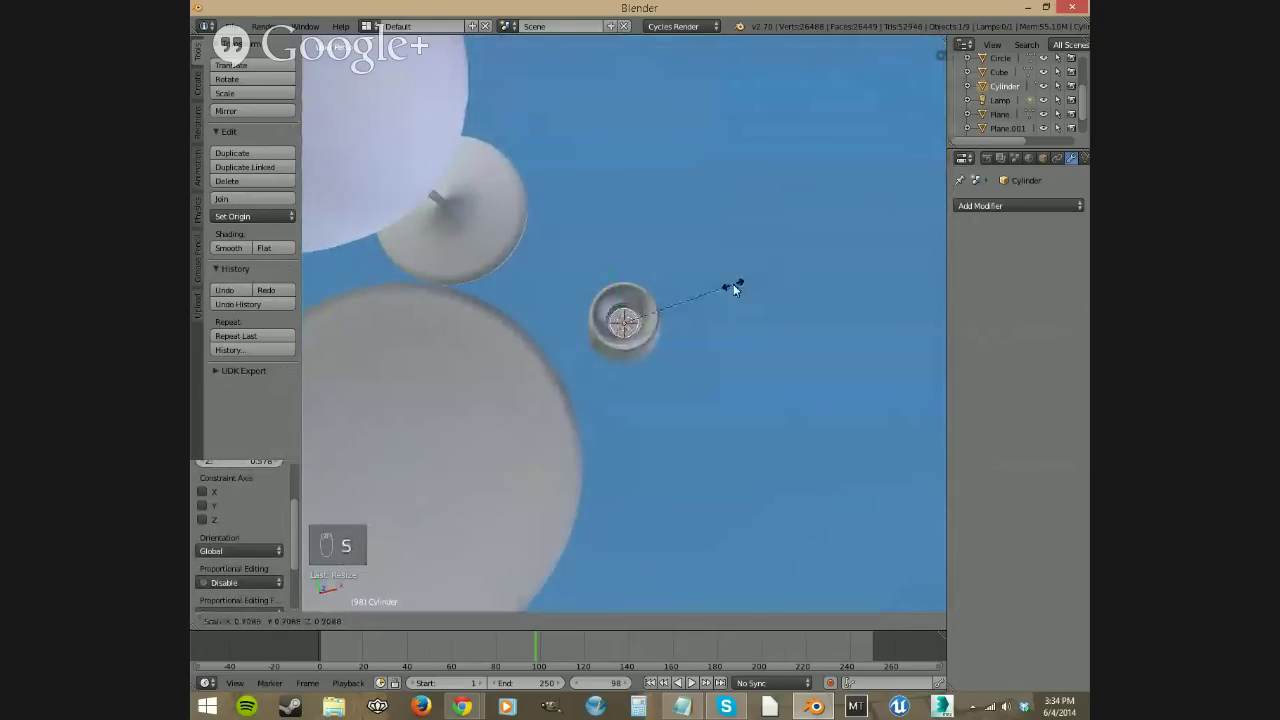
left_click(676, 308)
Step: In face selection mode, raise the cylinder's top face about 0.4 along Z to form a tall stem above the vase rim
middle_click_drag(676, 308, 683, 560)
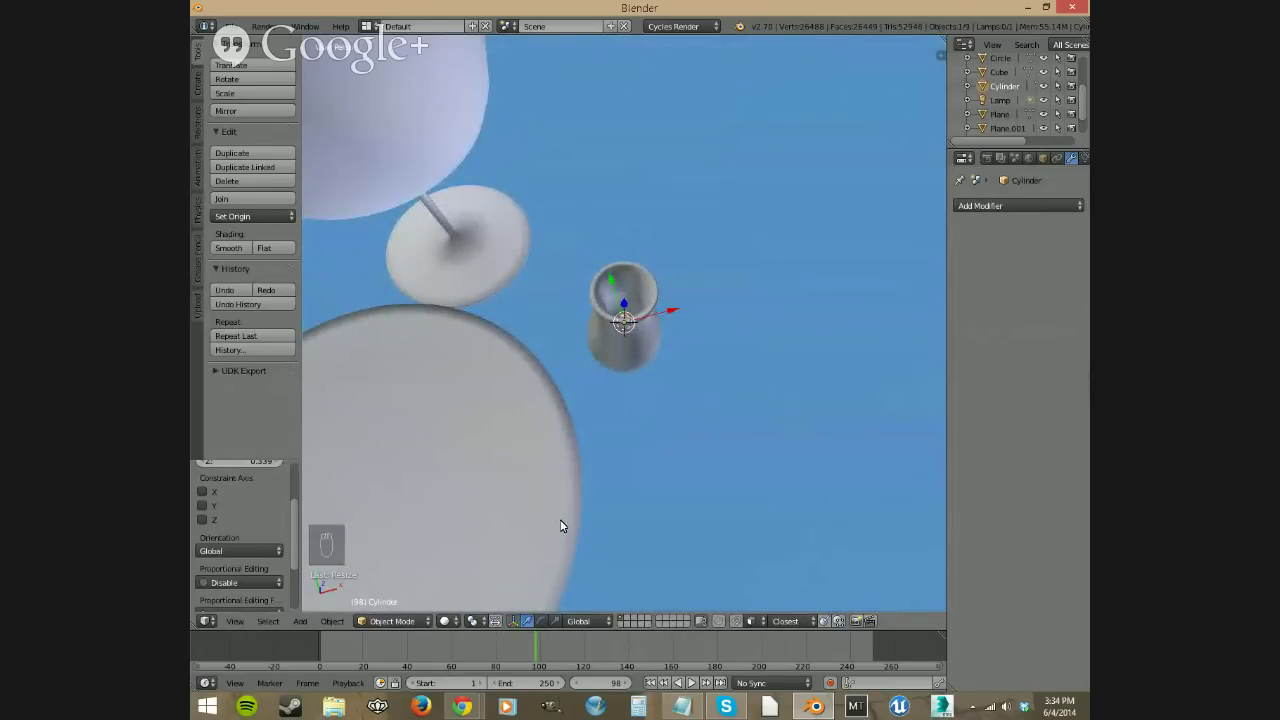
key("Tab")
left_click(626, 624)
middle_click_drag(662, 347, 666, 306)
right_click(625, 322)
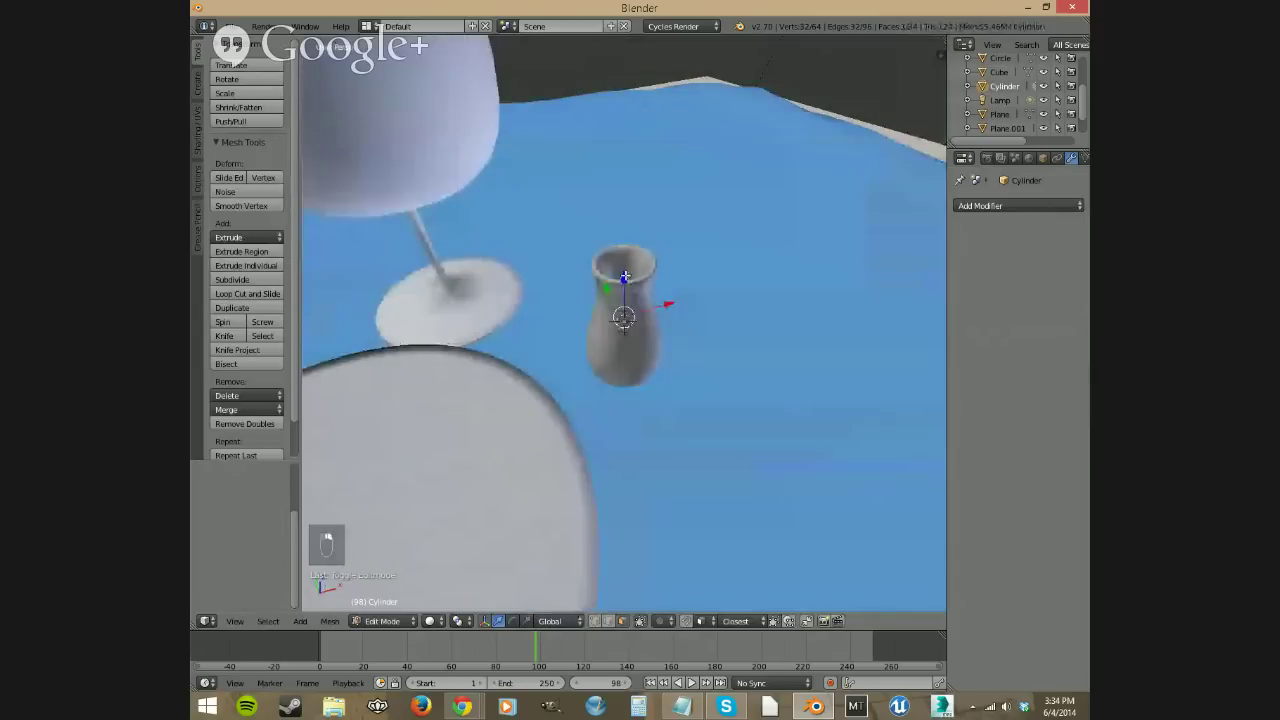
key("e")
left_click(667, 224)
middle_click_drag(670, 238, 653, 180)
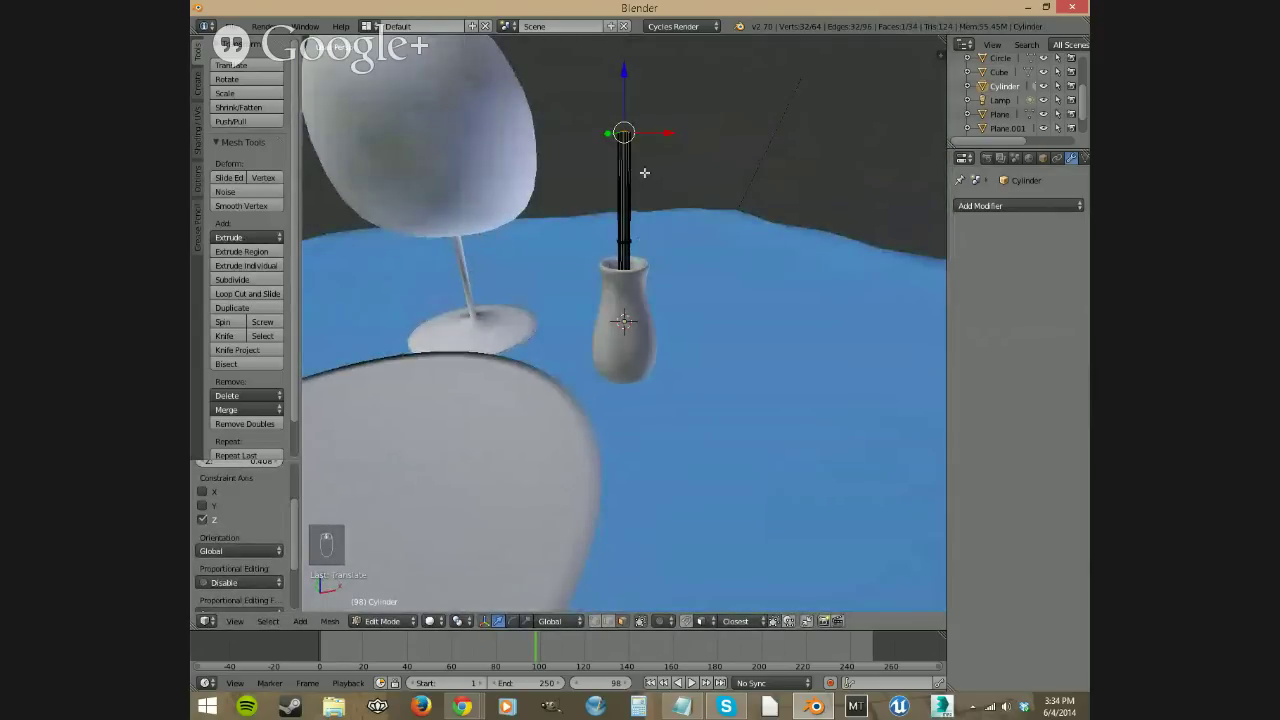
key("ctrl+r")
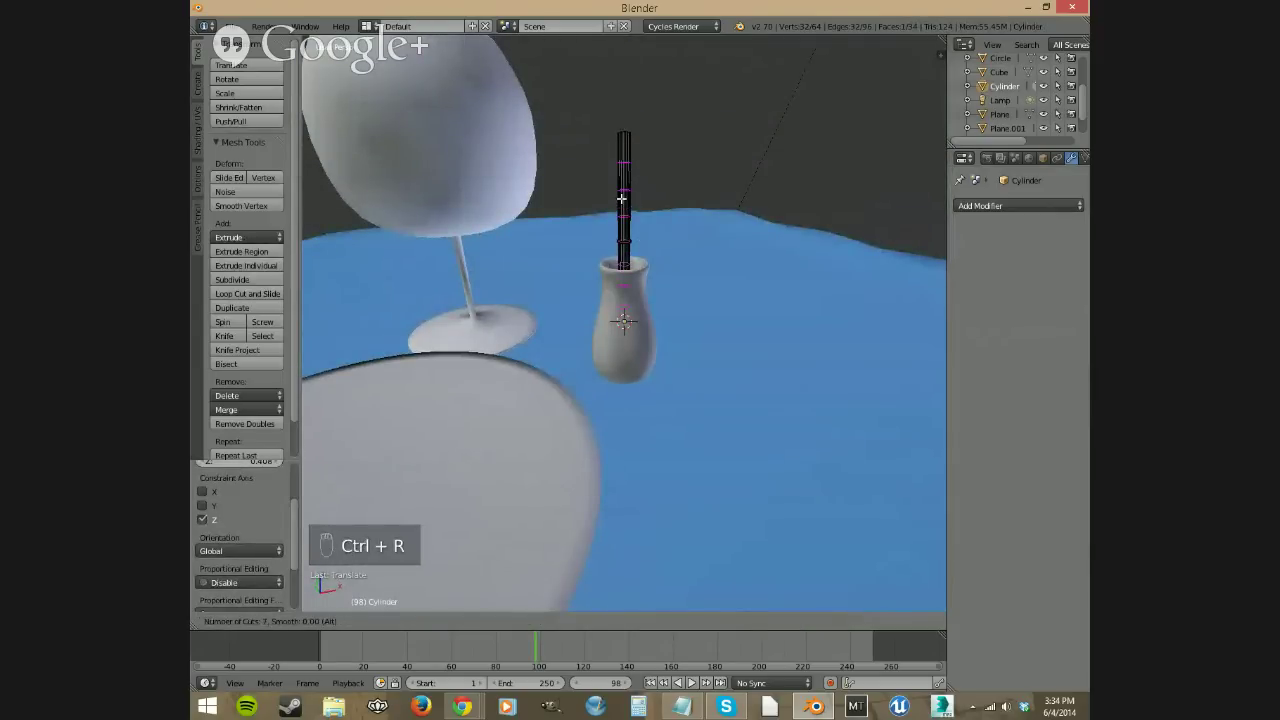
left_click(622, 198)
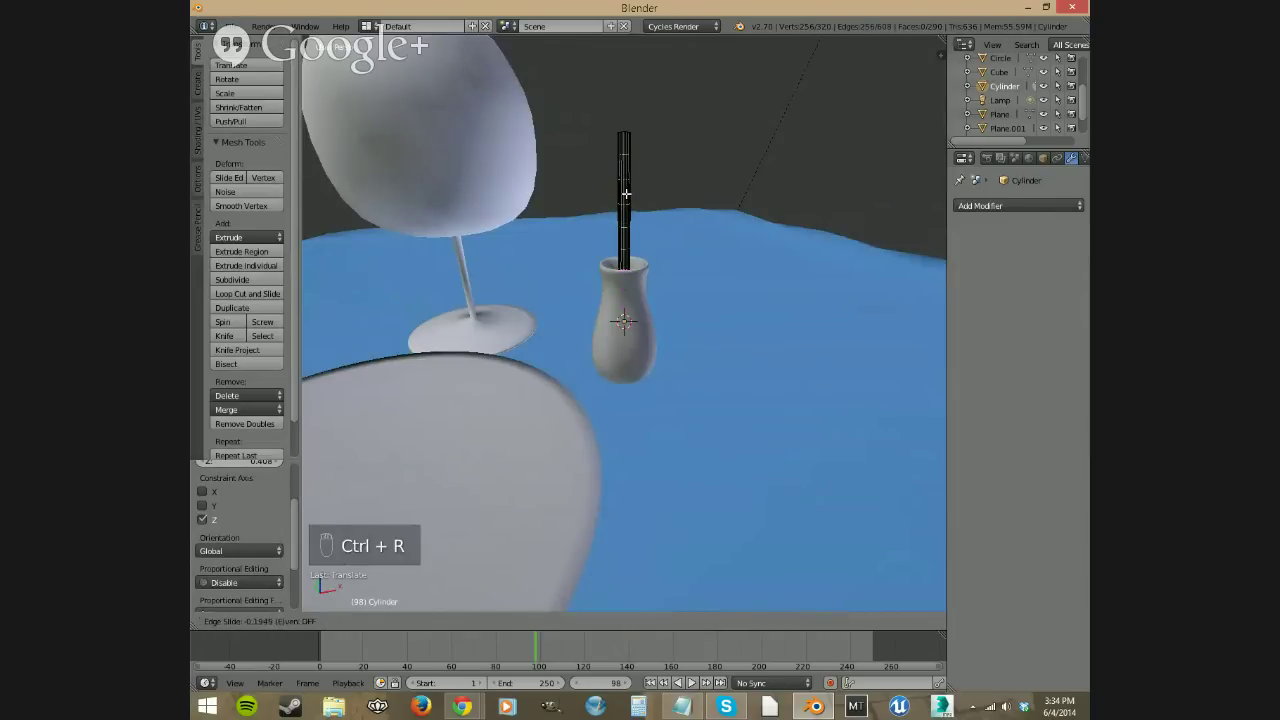
right_click(625, 193)
key("ctrl+z")
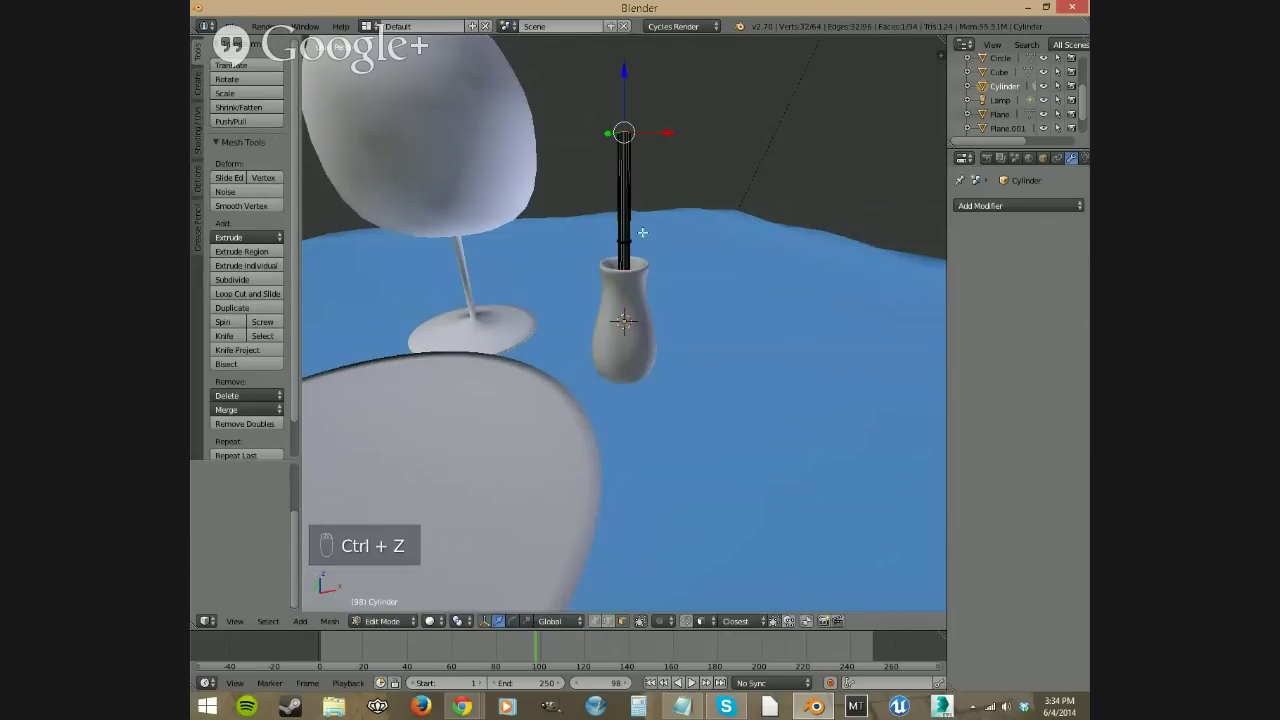
Step: Add a dense series of evenly spaced, unshifted loop cuts along the stem and return to Object Mode
key("ctrl+r")
scroll(627, 226, "up", 15)
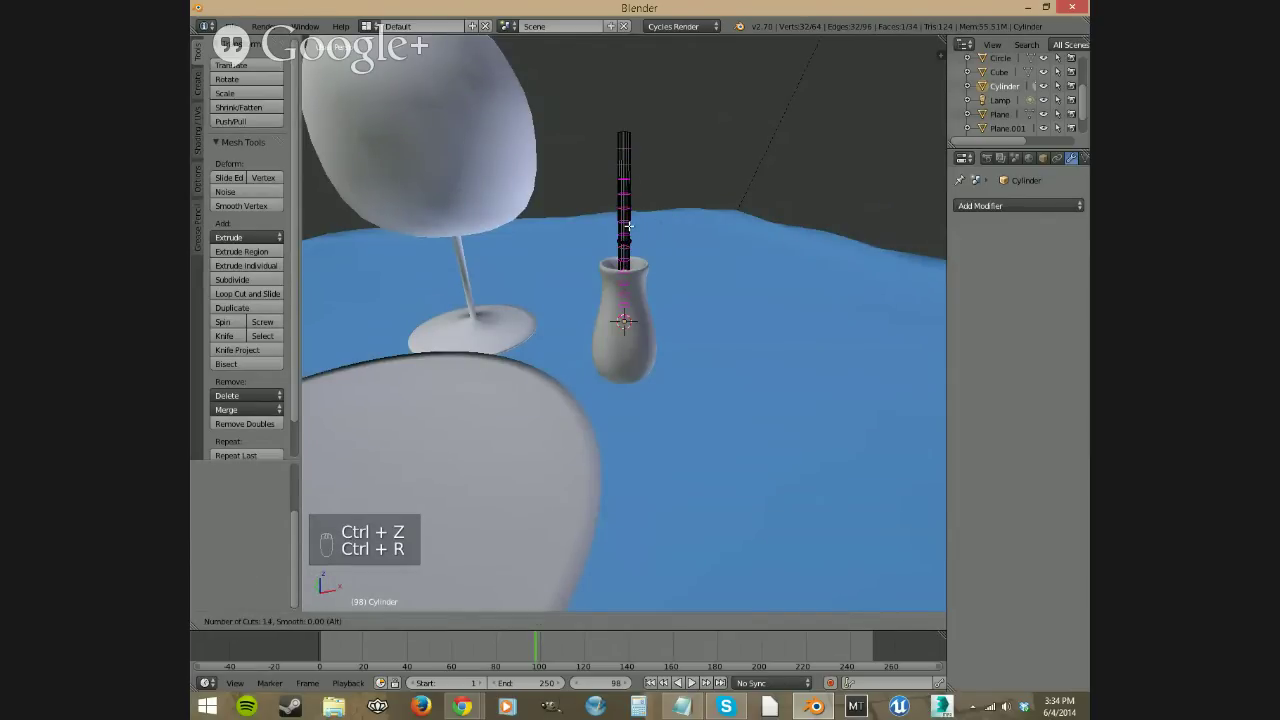
left_click(627, 226)
right_click(644, 226)
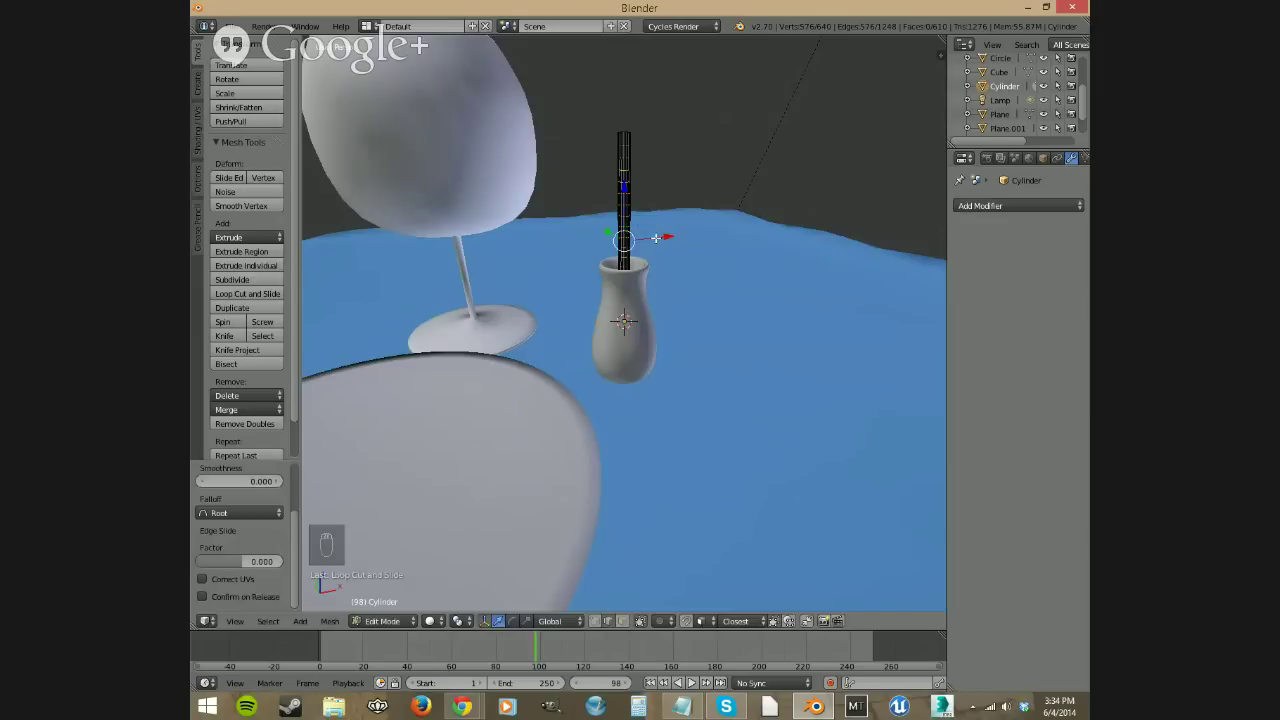
key("Tab")
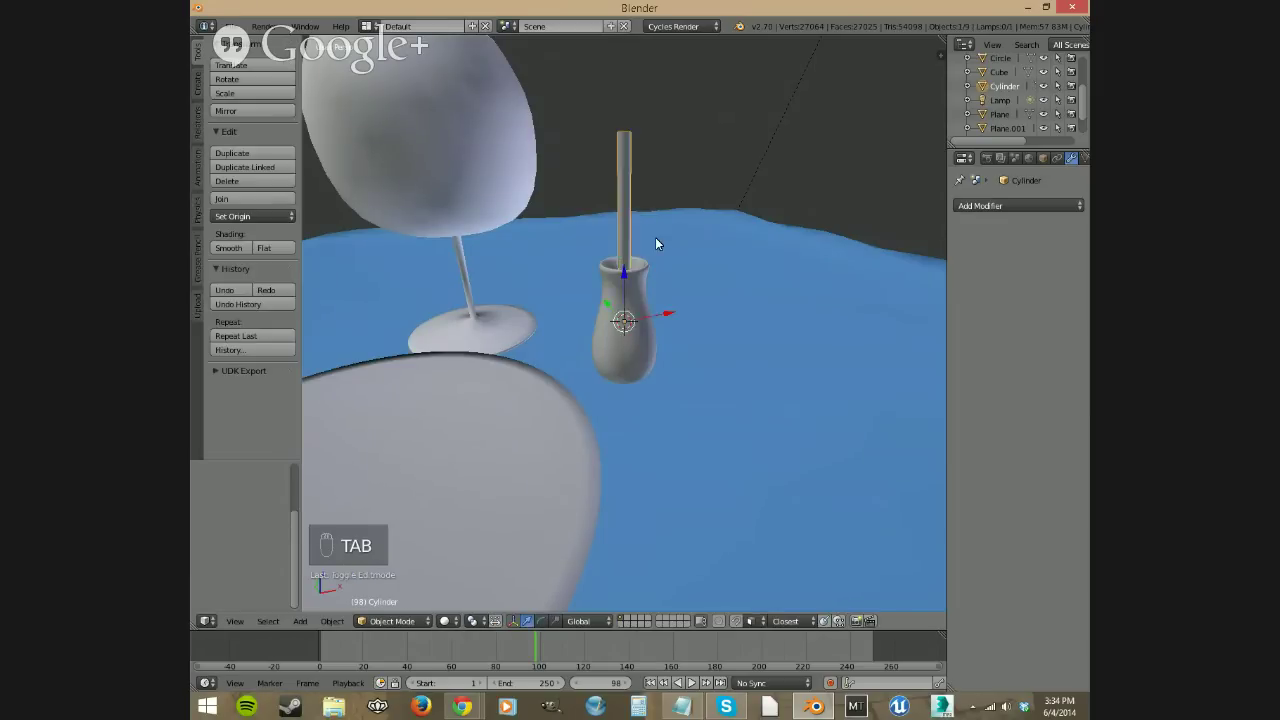
Step: Add a Bezier curve at the 3D cursor and rotate it 90 degrees about the Y axis
key("shift+a")
mouse_move(645, 252)
left_click(703, 254)
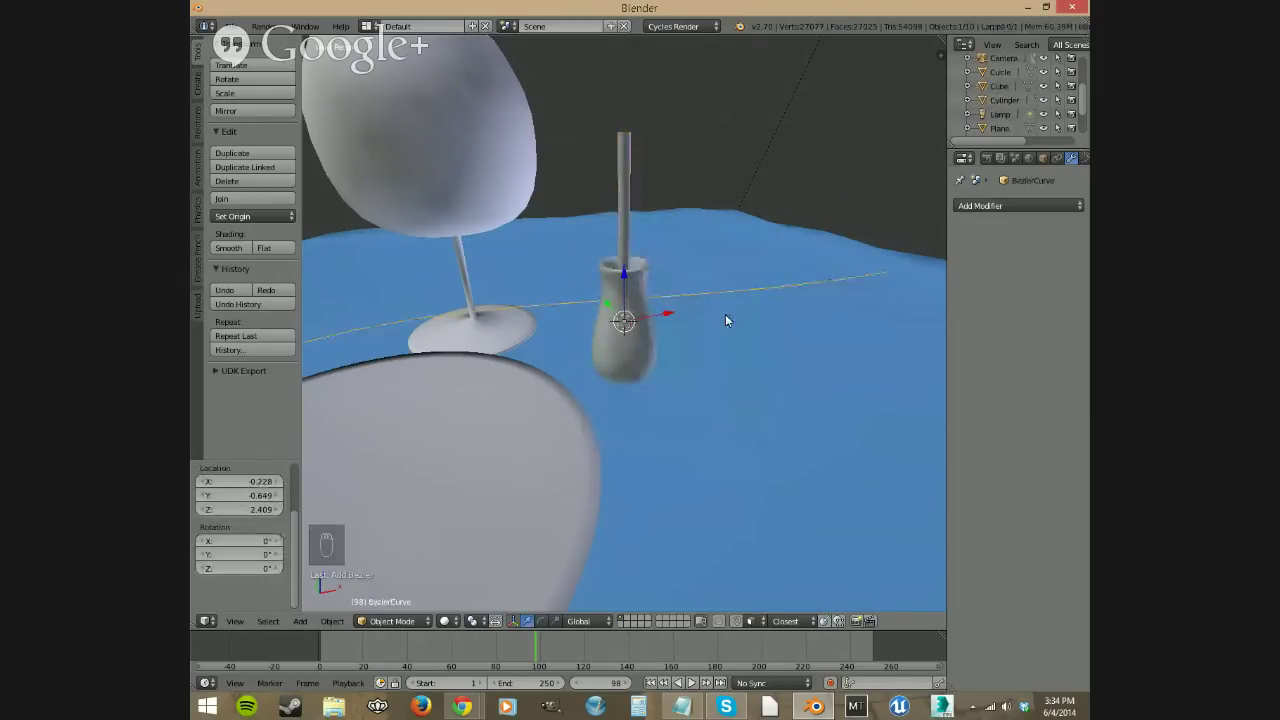
type("ry90")
key("Return")
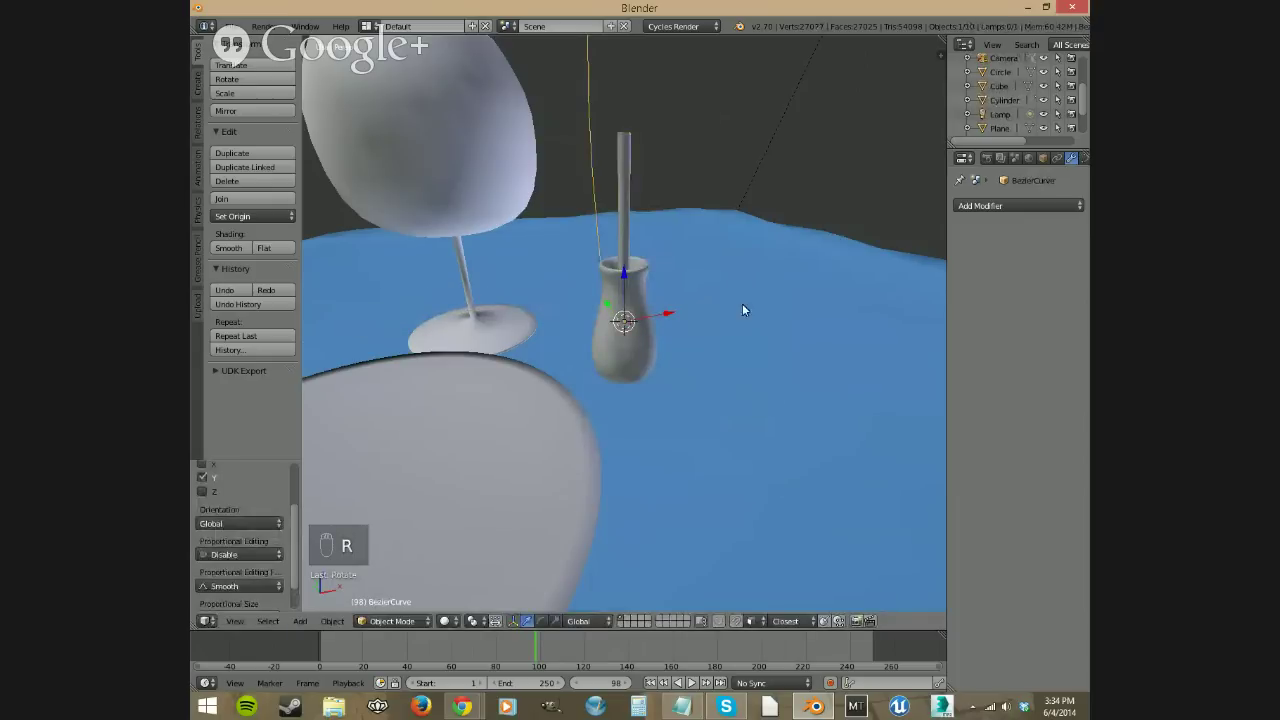
Step: Scale the Bezier curve to about 0.43 so it reaches the stem's height, and adjust its position slightly along Z
middle_click_drag(742, 303, 692, 263)
key("s")
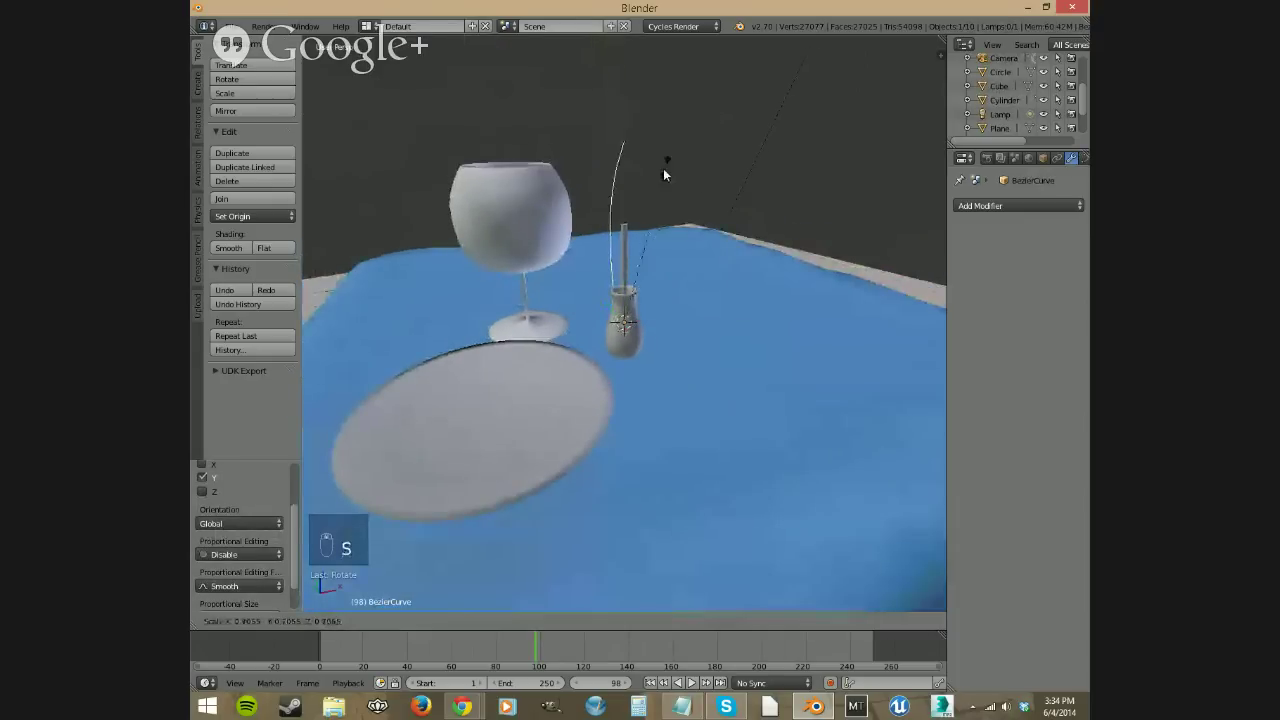
left_click(641, 228)
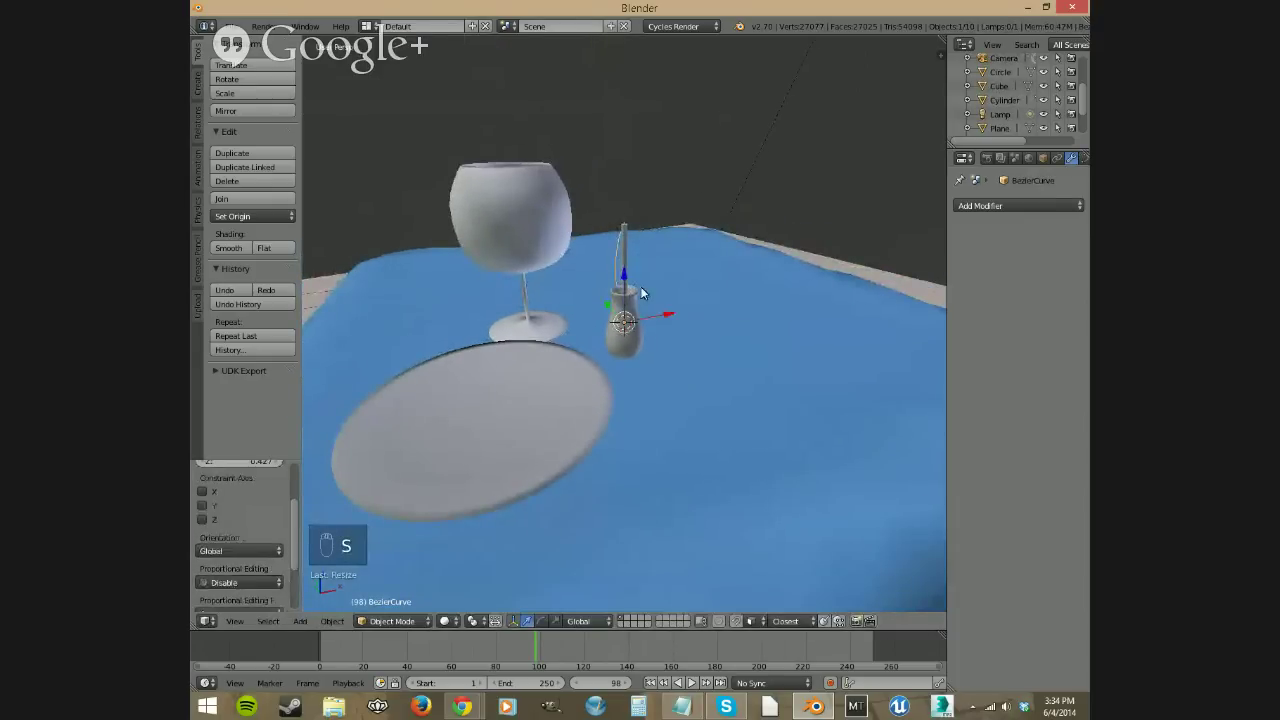
middle_click_drag(641, 224, 697, 301)
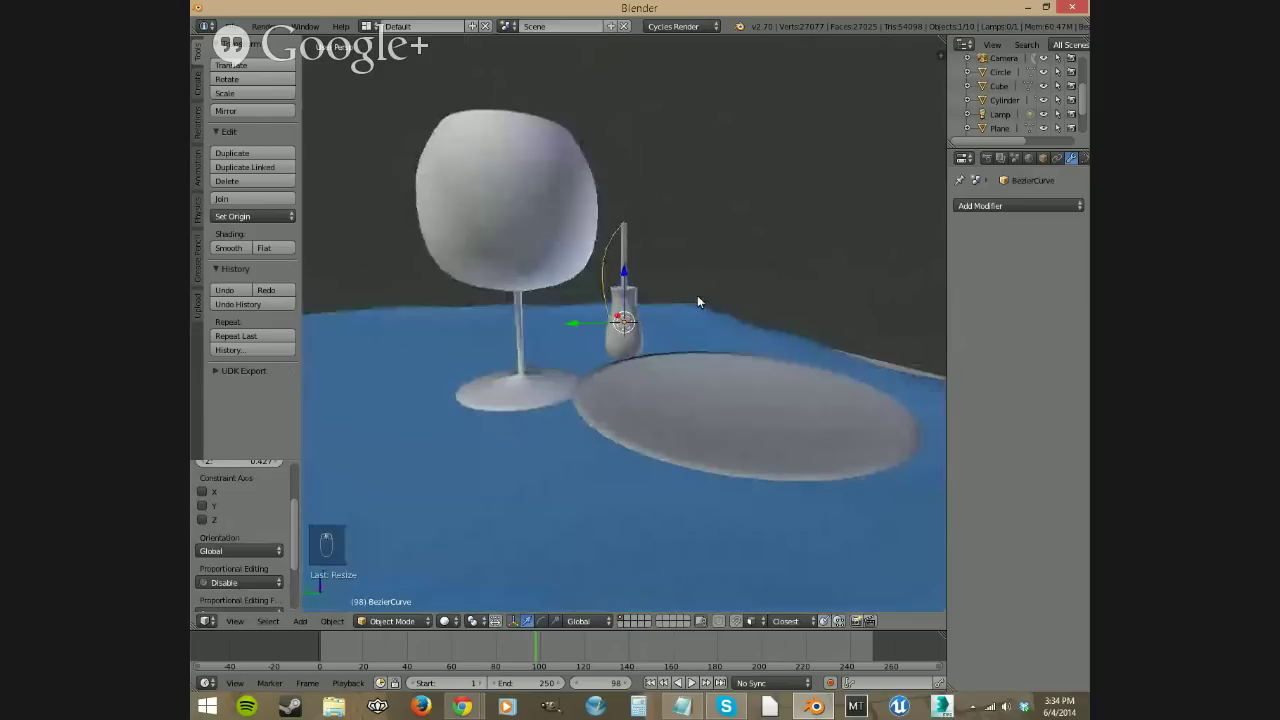
mouse_move(623, 271)
left_mouse_down()
mouse_move(649, 151)
mouse_move(638, 270)
left_mouse_up()
Step: Add a Curve modifier to the stem cylinder with the Bezier curve as its deforming object
right_click(629, 252)
left_click(1017, 202)
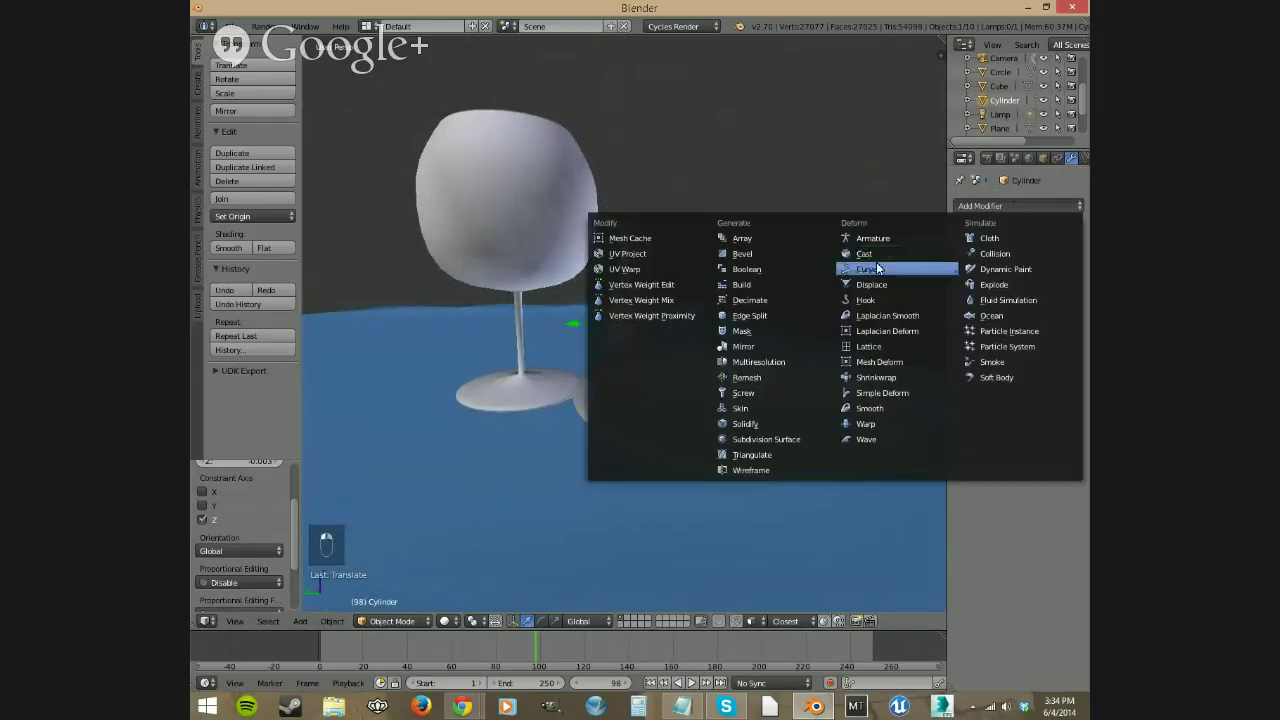
left_click(858, 266)
left_click(996, 287)
left_click(990, 305)
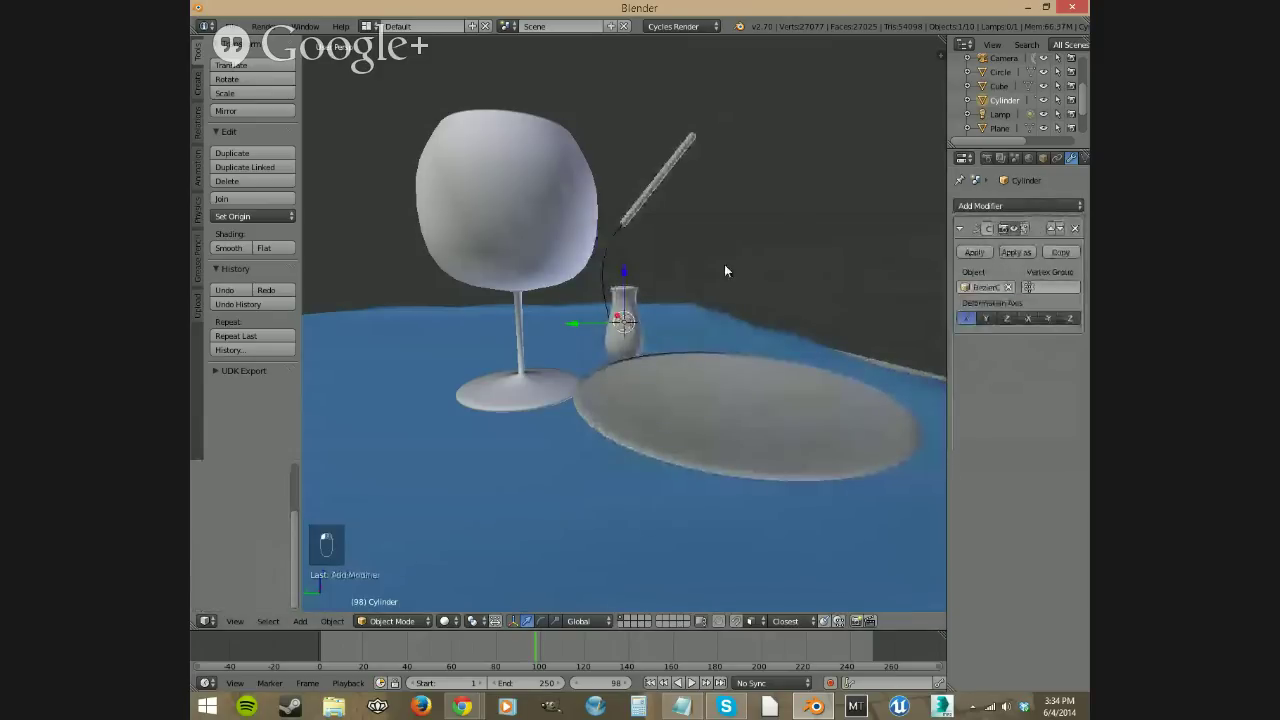
Step: Lower the stem along Z by about 0.43 and another 0.08 so it bends along the curve, and rotate it toward the vase's opening
left_click_drag(624, 288, 639, 362)
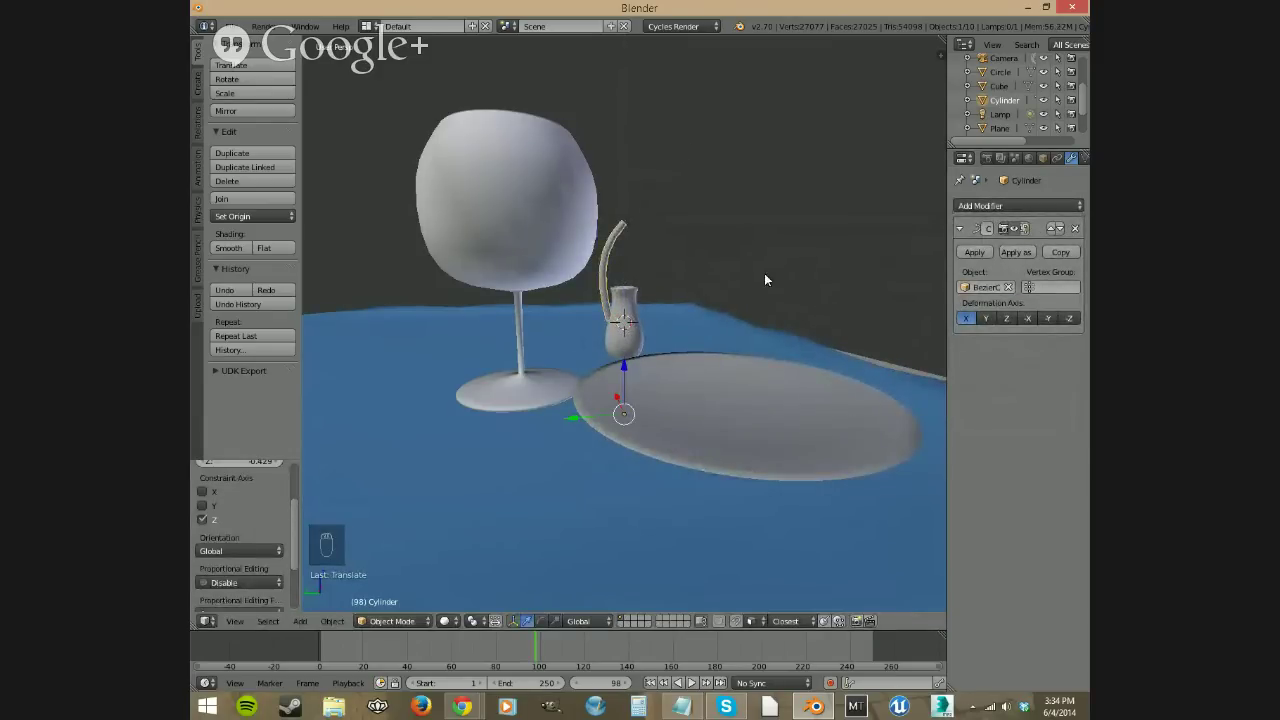
scroll(836, 217, "up", 2)
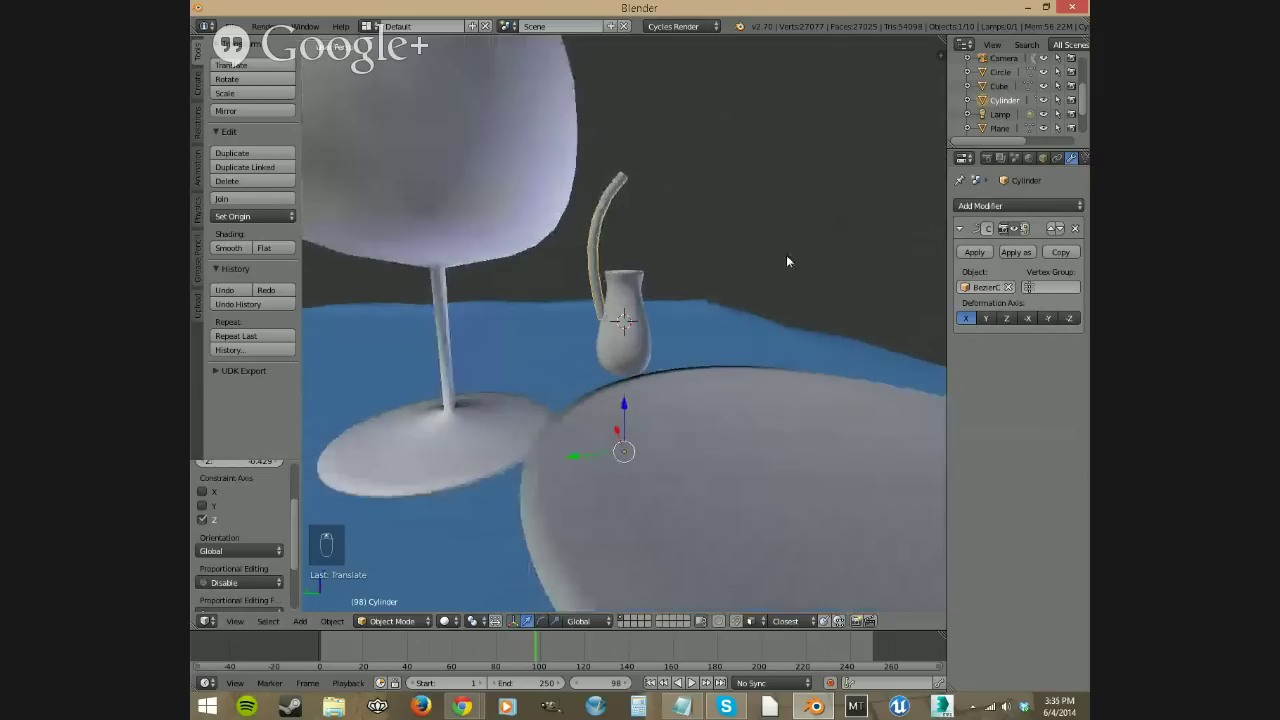
middle_click_drag(769, 303, 700, 323)
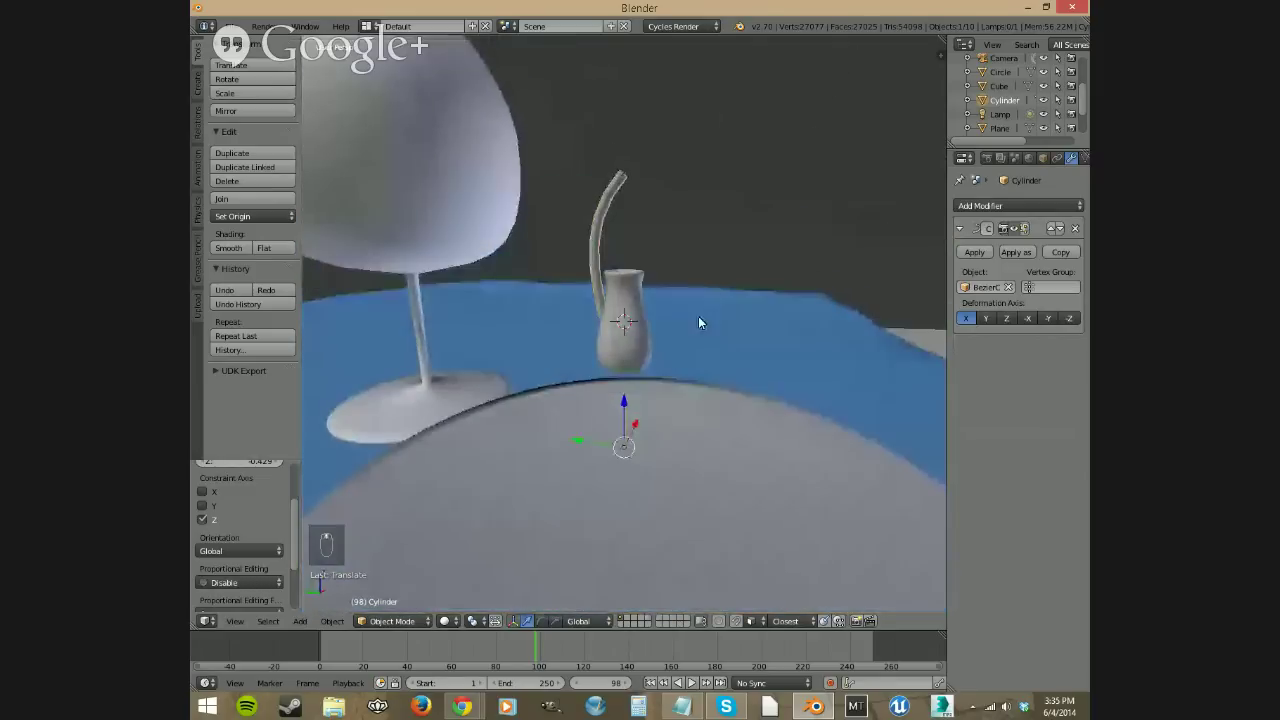
key("g")
key("z")
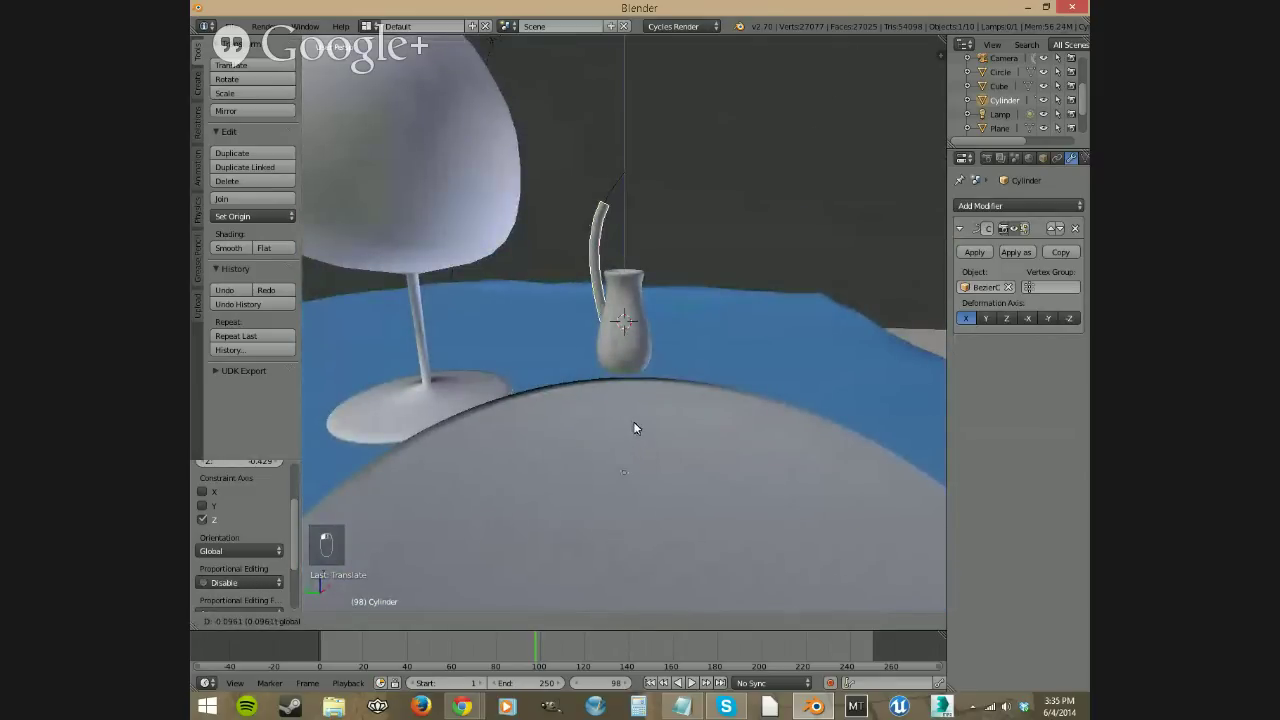
left_click(645, 420)
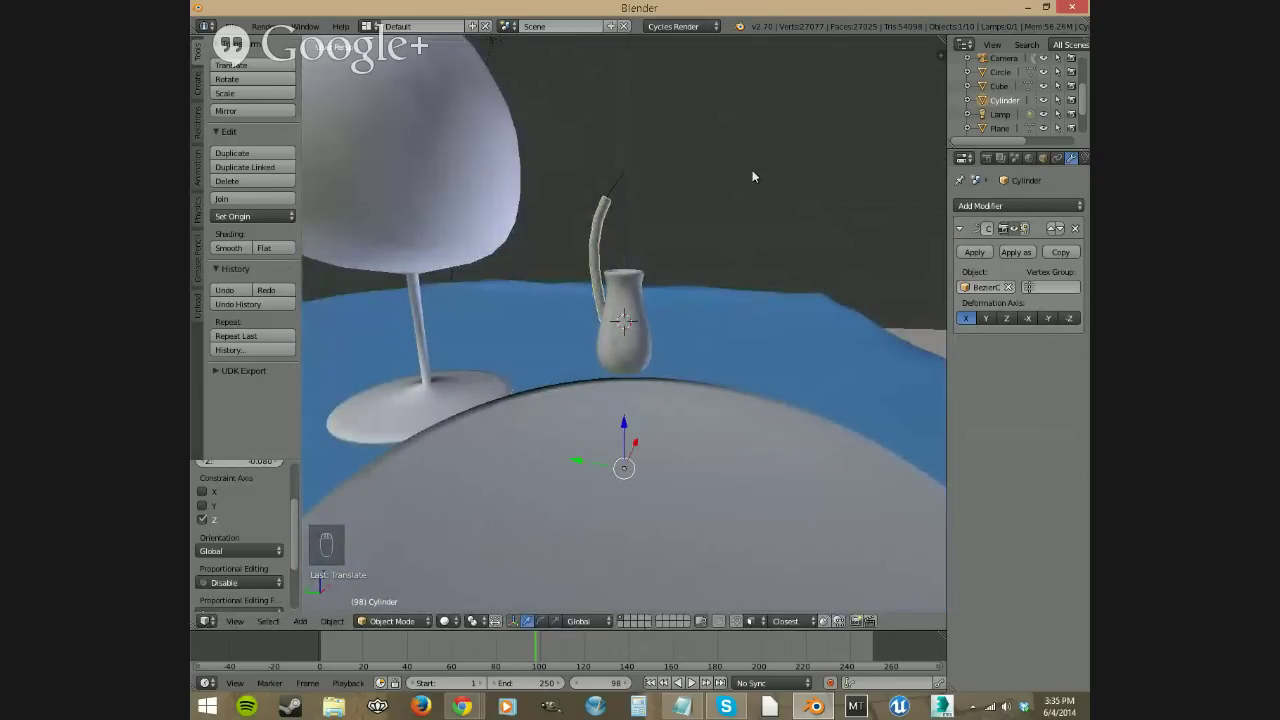
key("r")
left_click(675, 228)
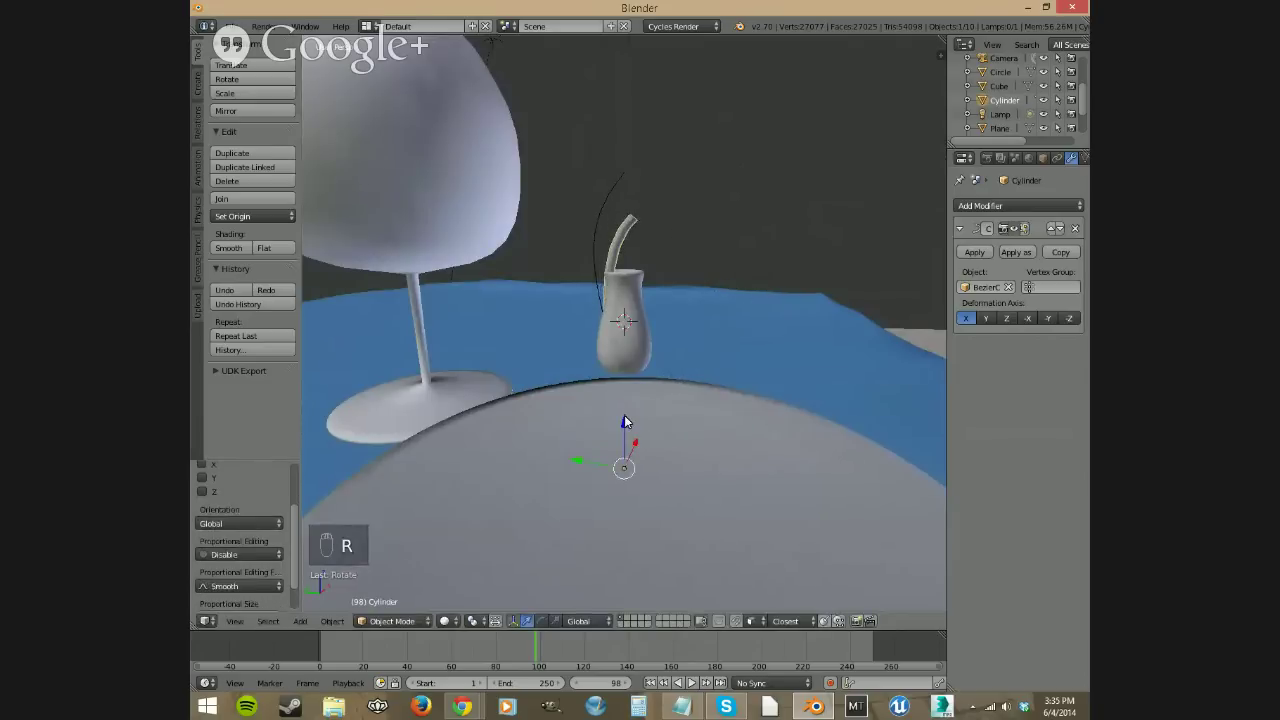
Step: Raise the stem by about 0.013 along Z and apply its Curve modifier
key("g")
key("z")
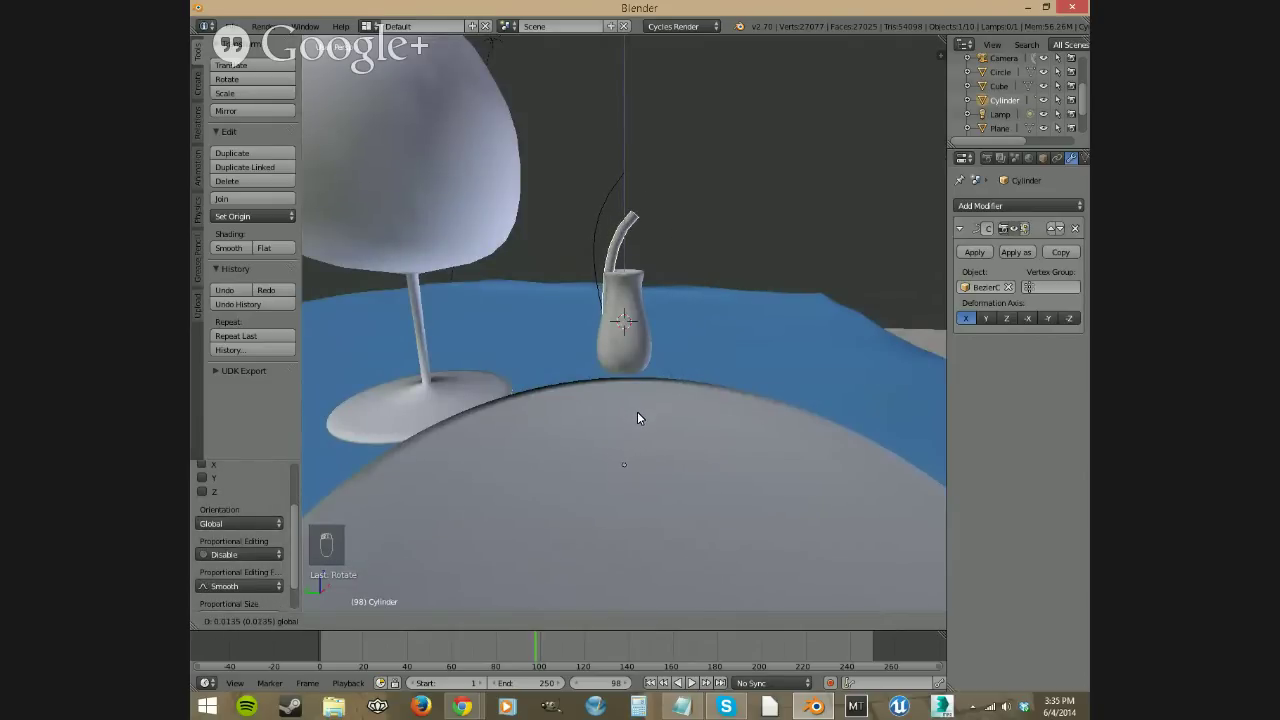
left_click(639, 418)
scroll(660, 295, "up", 4)
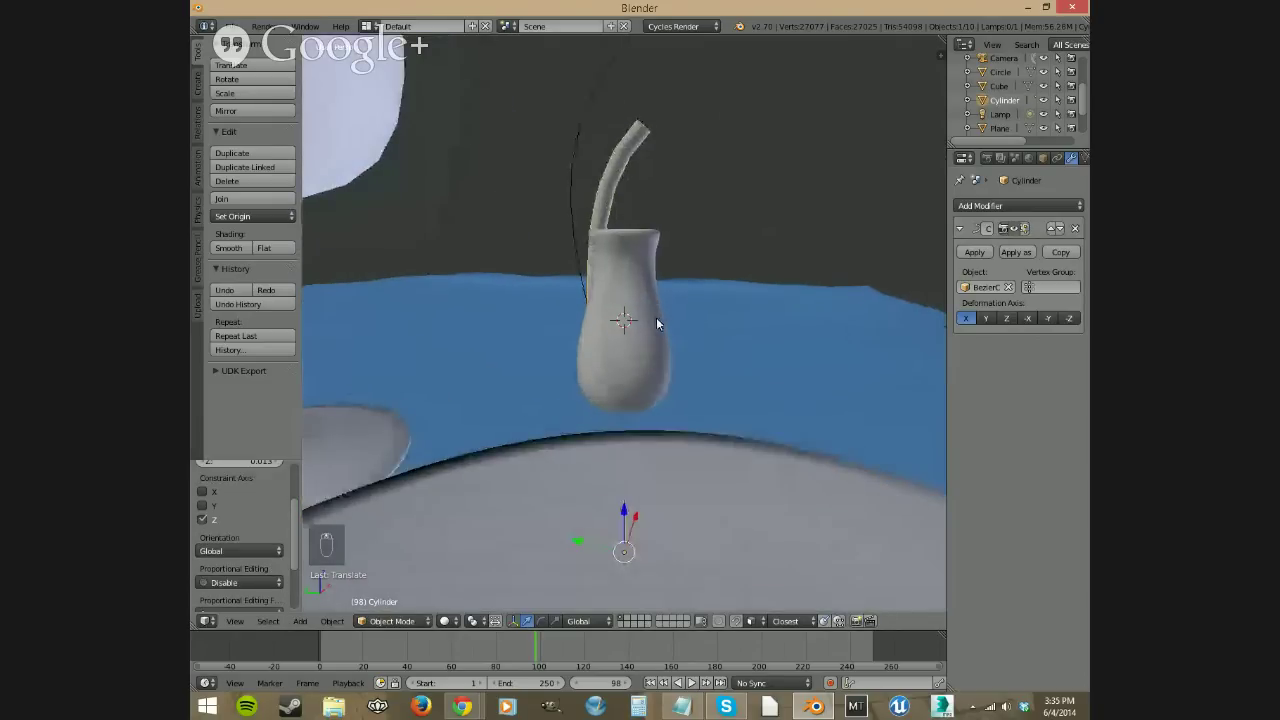
left_click(973, 252)
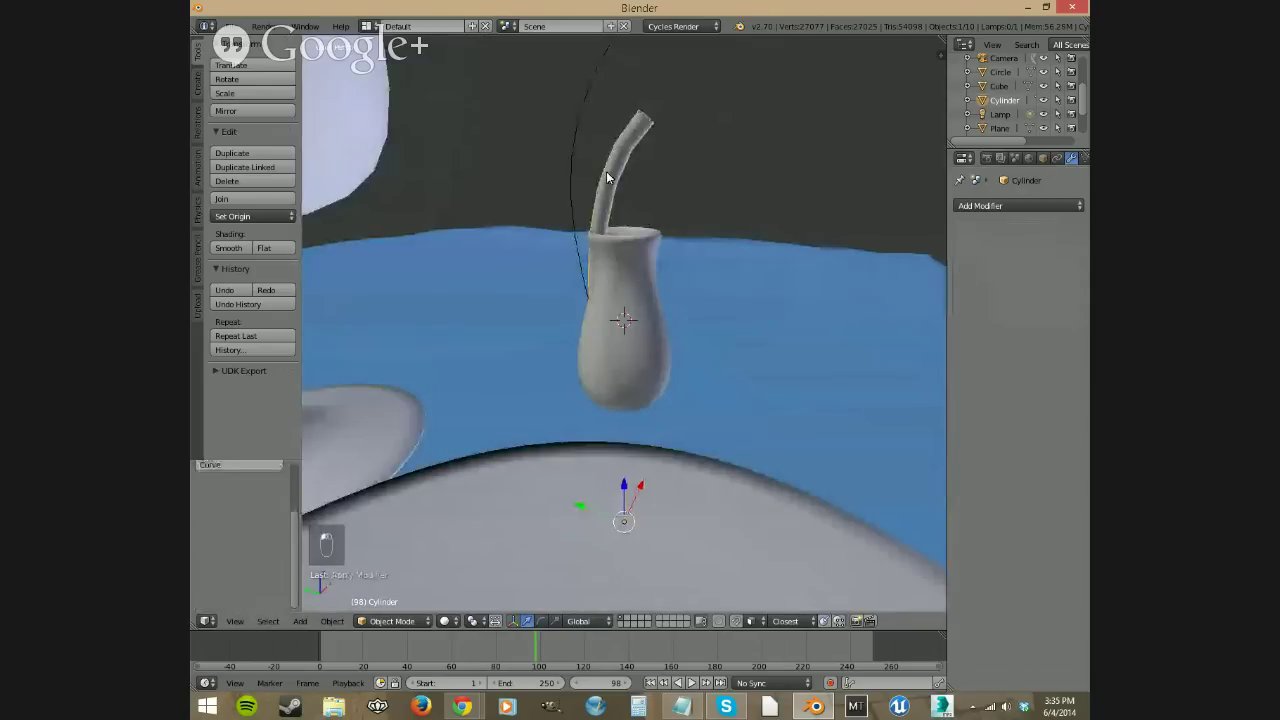
Step: Delete the Bezier curve beside the vase
right_click(577, 162)
key("Delete")
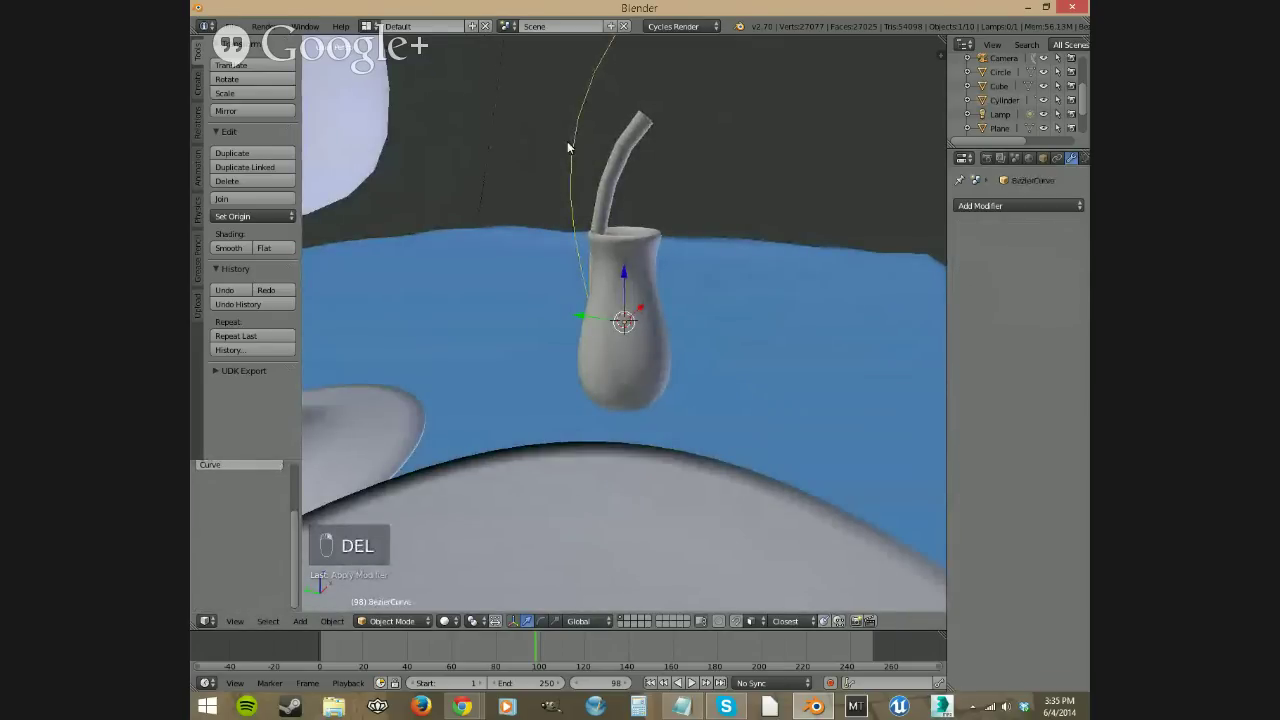
key("Delete")
left_click(560, 139)
Step: Set the stem cylinder's origin to its geometry
right_click(594, 212)
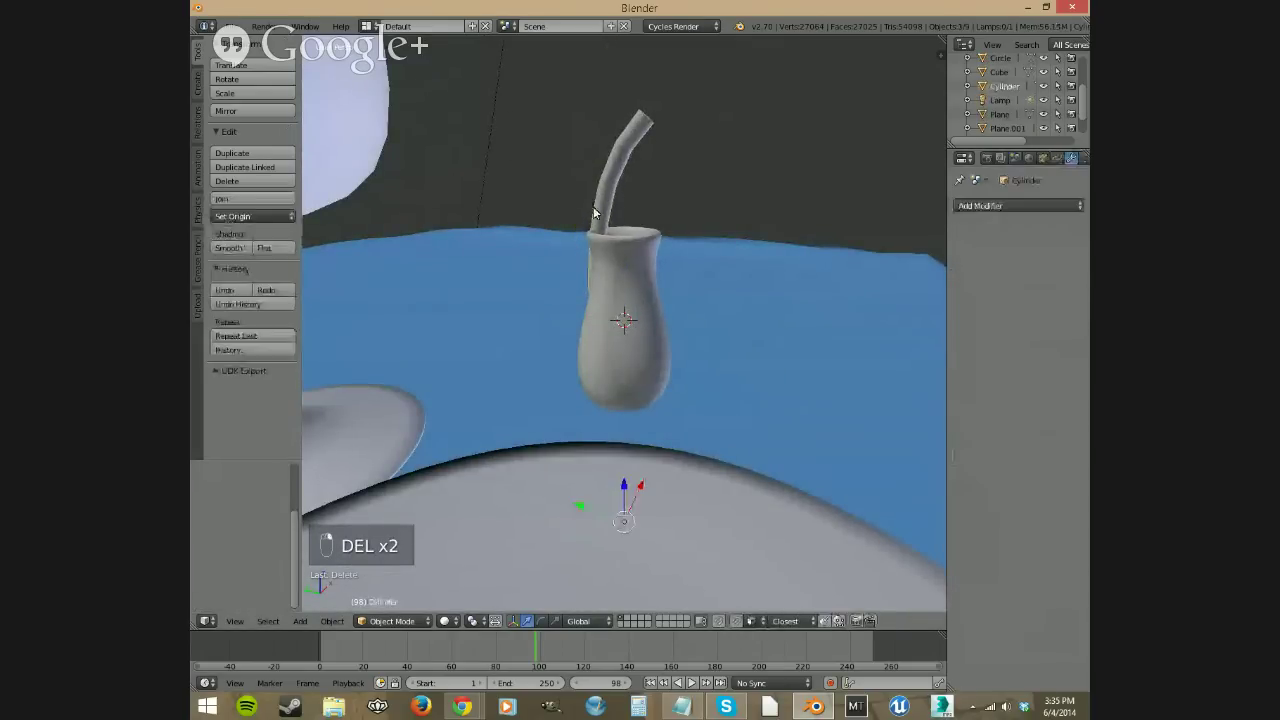
left_click(250, 216)
left_click(240, 249)
Step: Move the stem along Y toward the vase's rim and lower it about 0.022 along Z so its base sits inside the opening
middle_click_drag(711, 352, 597, 255)
key("r")
key("y")
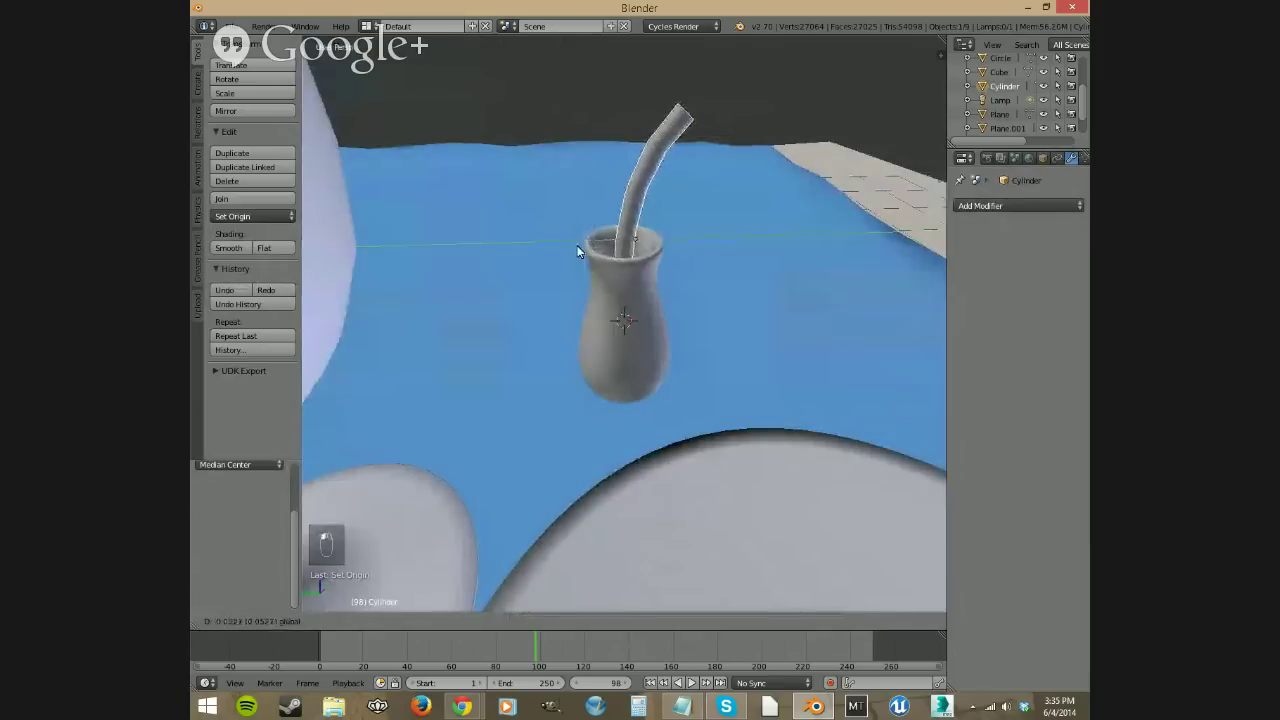
left_click(734, 299)
middle_click_drag(734, 299, 620, 265)
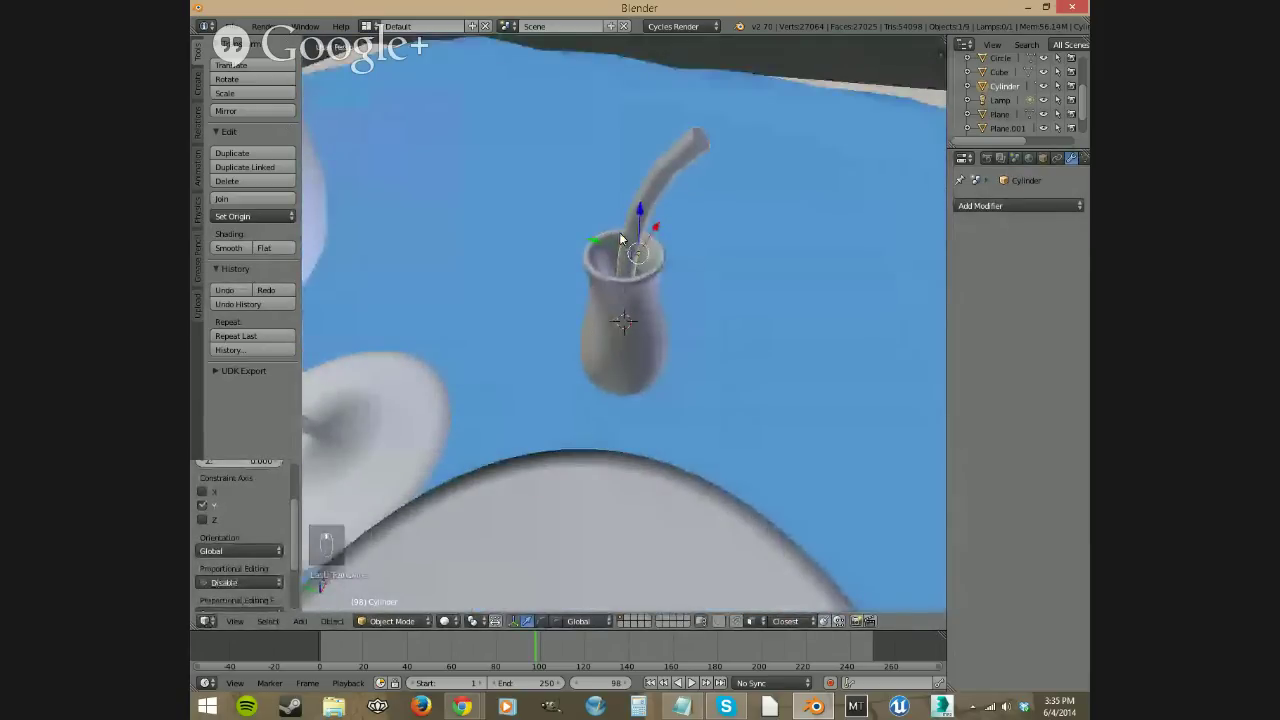
key("g")
key("y")
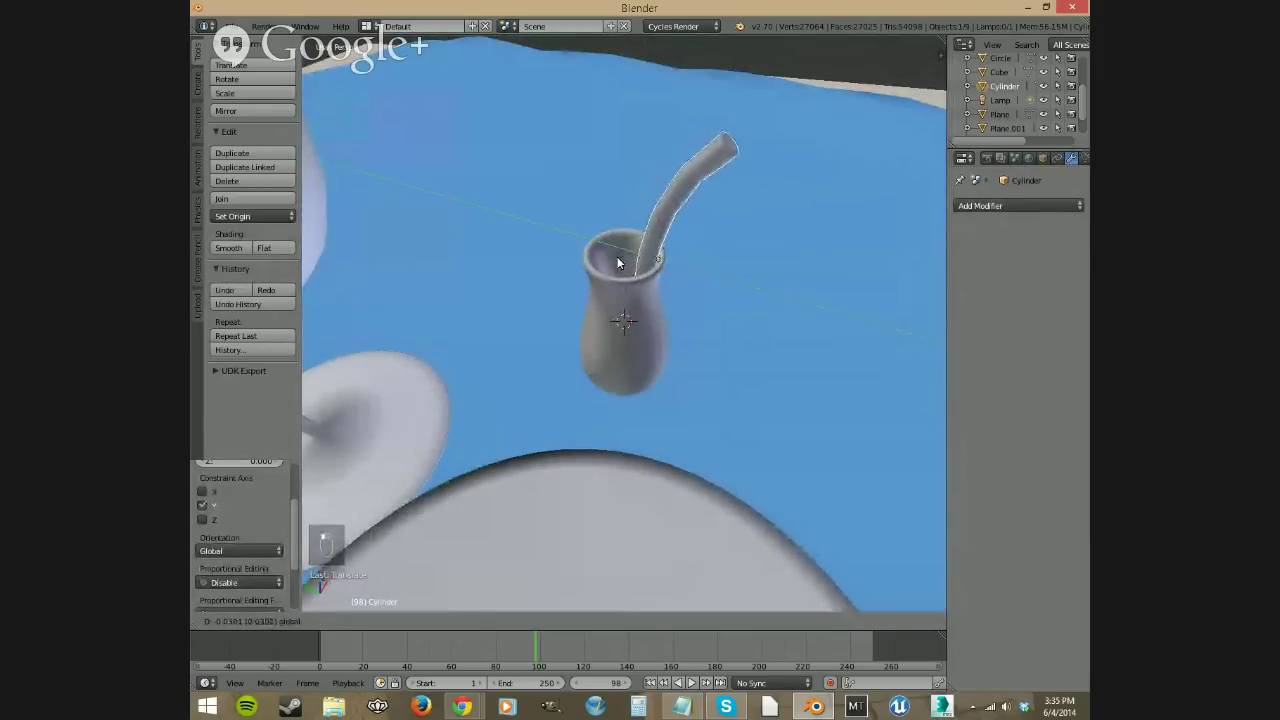
left_click(616, 266)
left_click_drag(662, 228, 609, 253)
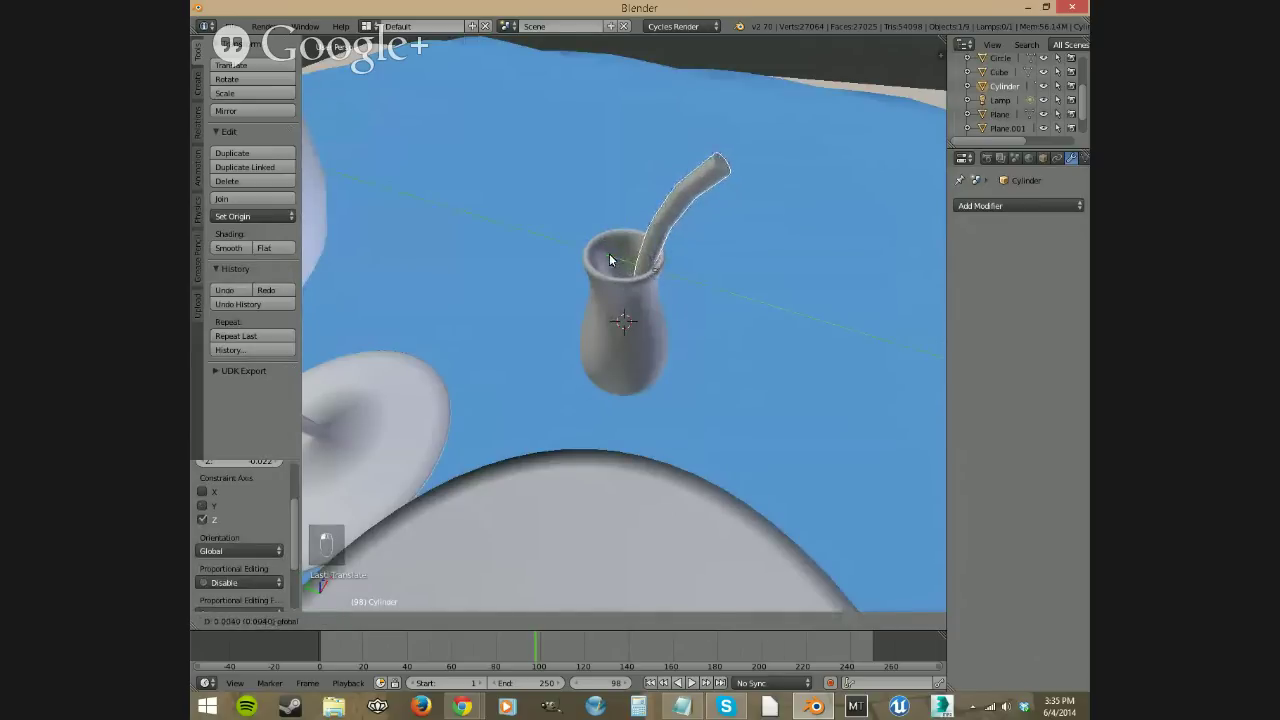
middle_click_drag(609, 253, 663, 207)
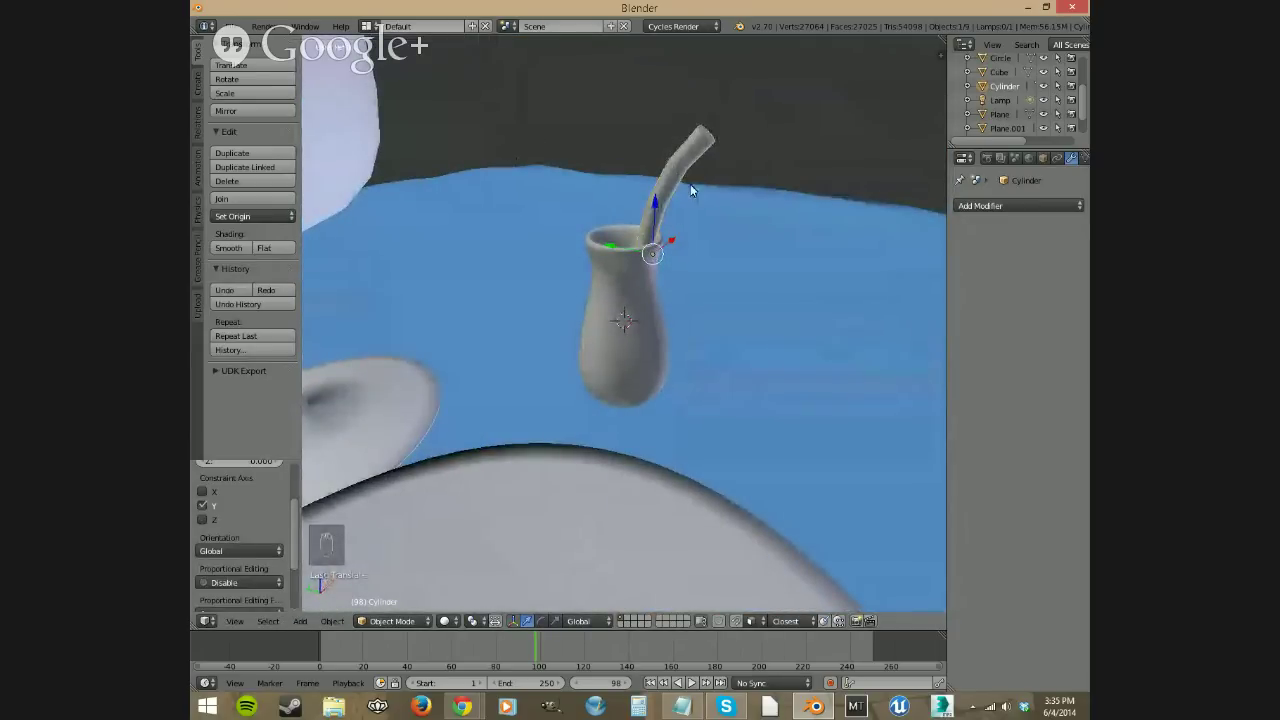
Step: Add a Subdivision Surface modifier to the stem
left_click(1043, 208)
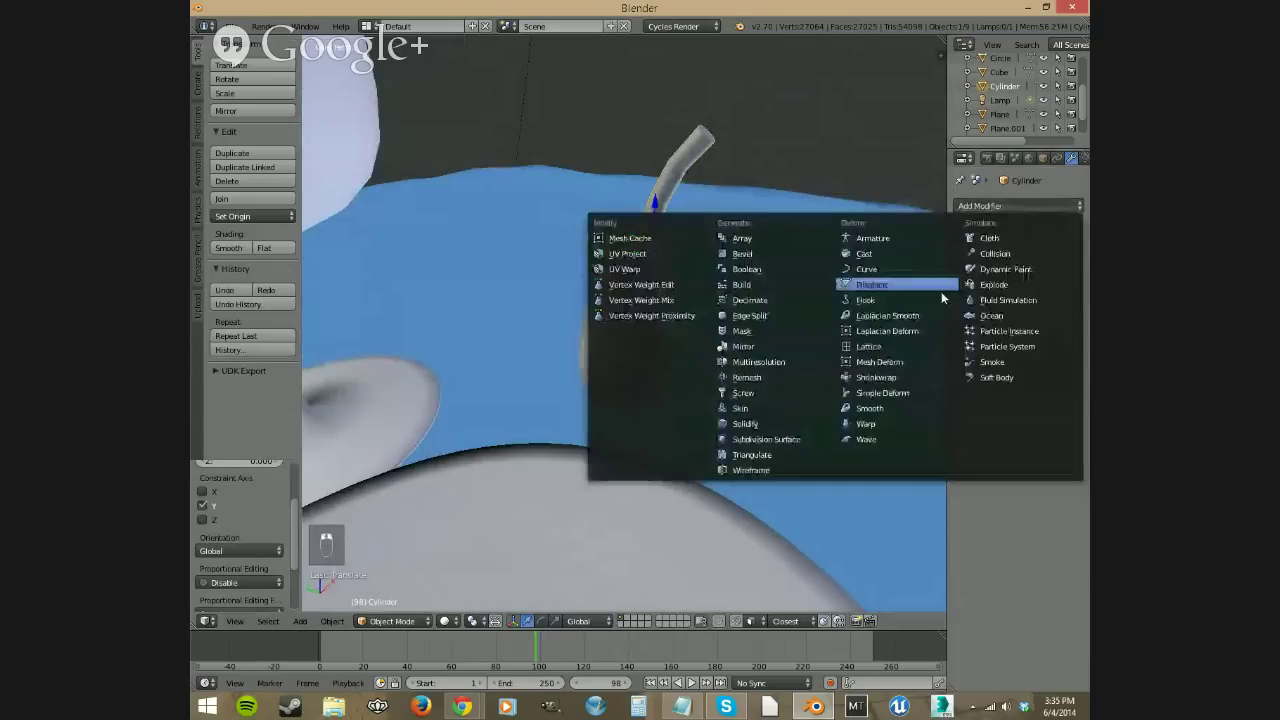
left_click(756, 440)
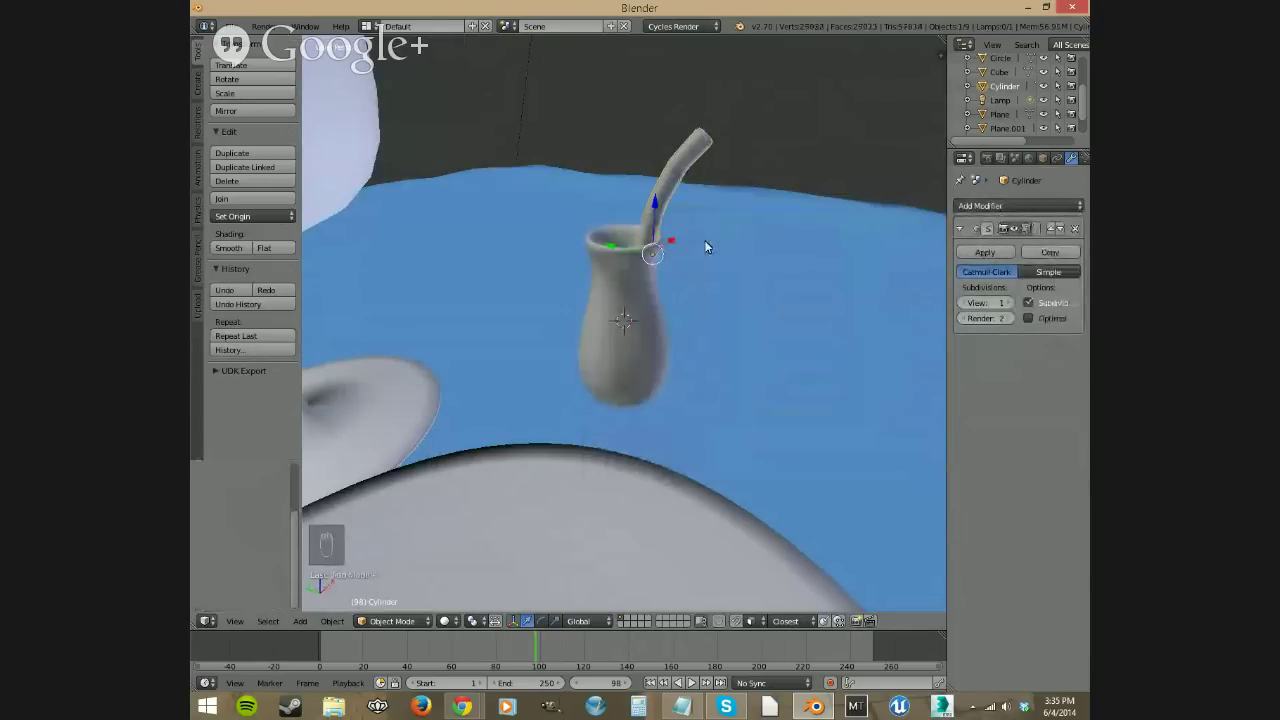
mouse_move(706, 247)
middle_mouse_down()
mouse_move(748, 212)
mouse_move(724, 232)
middle_mouse_up()
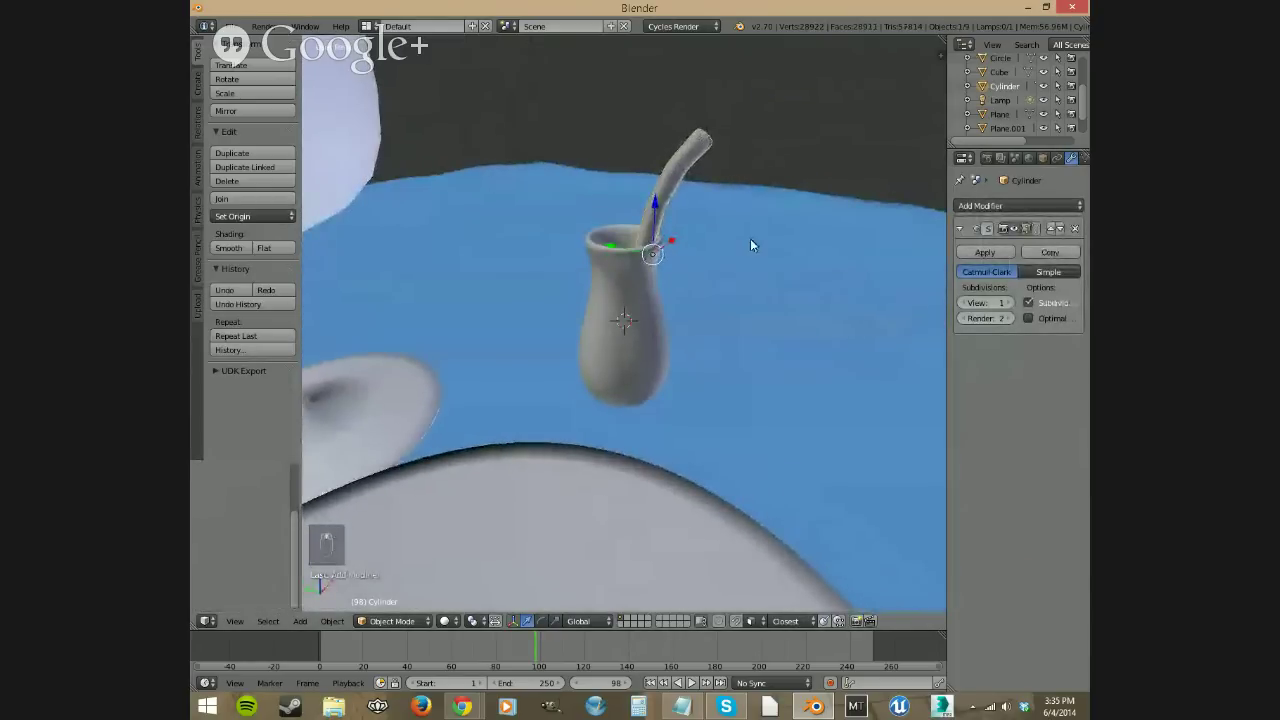
Step: Scale the stem down to about 0.445, enlarge it again slightly, and apply its Subdivision Surface modifier
key("s")
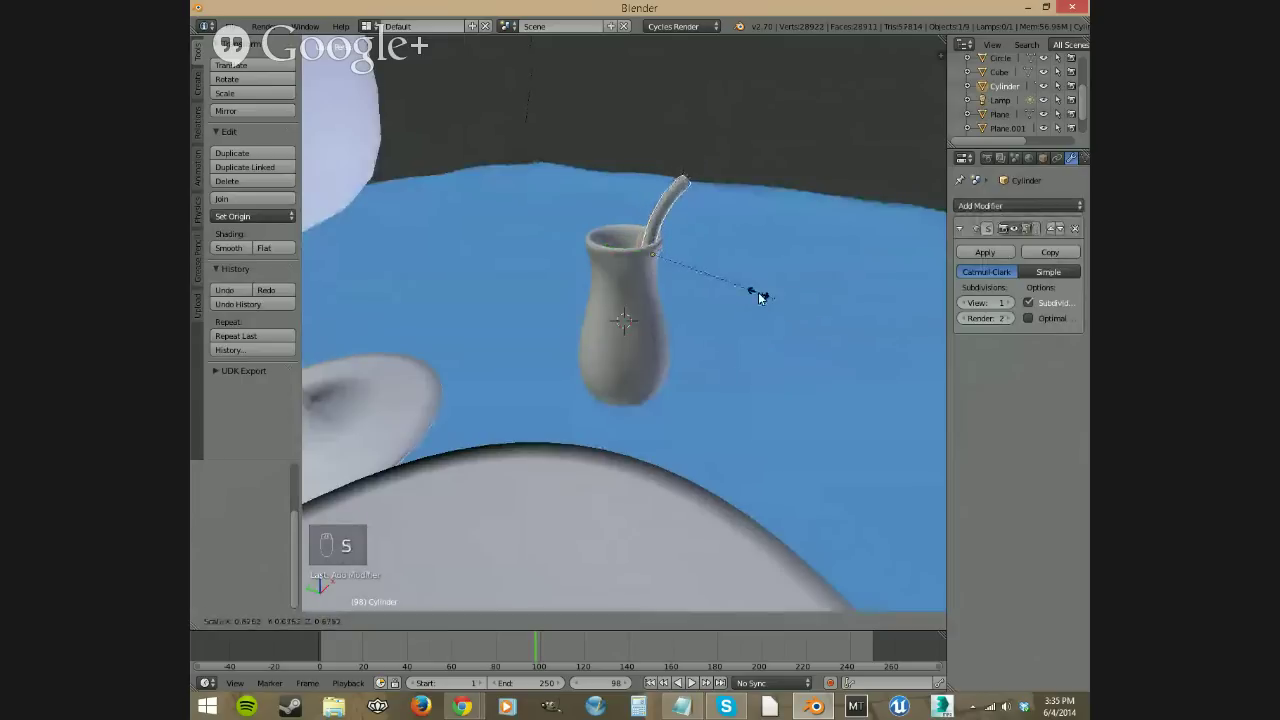
left_click(720, 290)
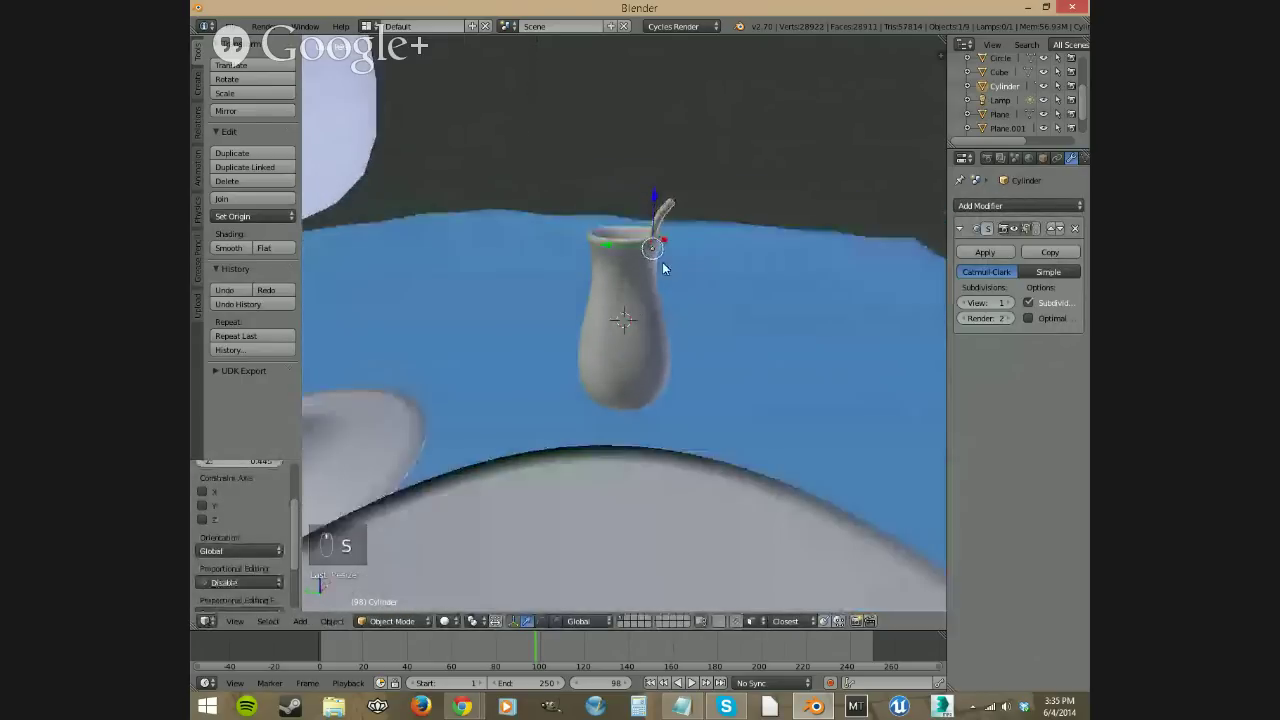
key("s")
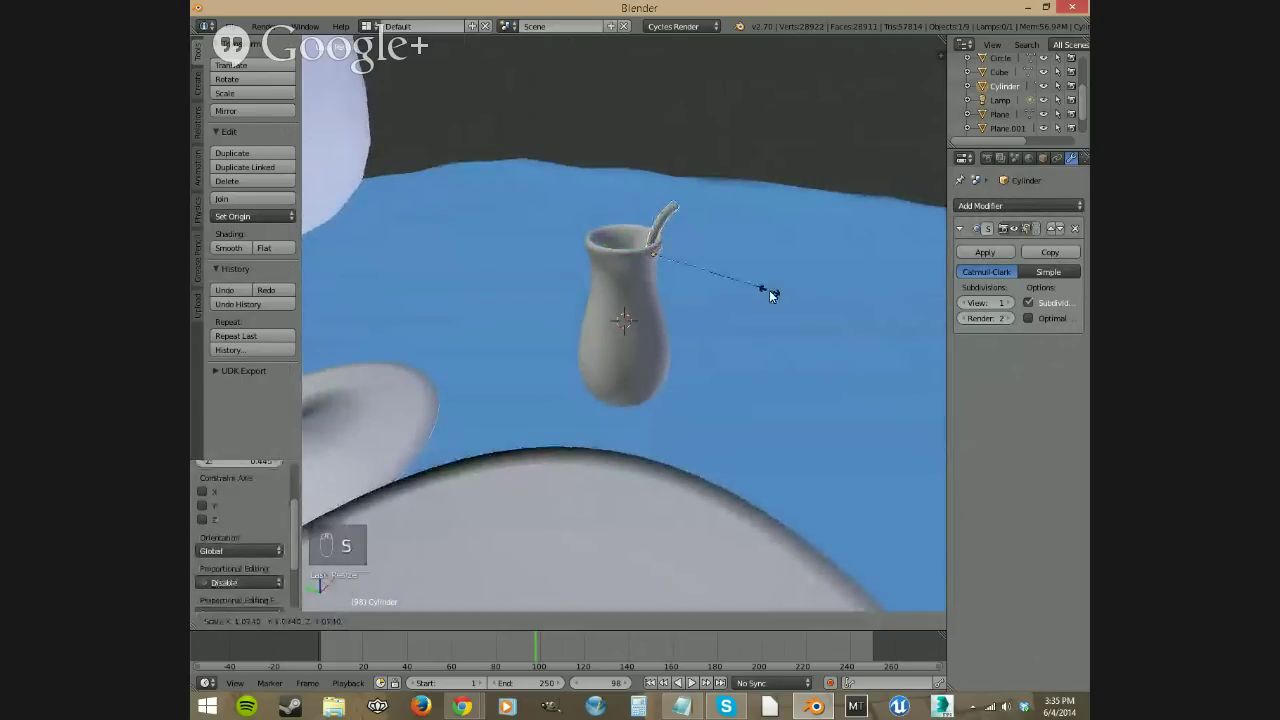
left_click(811, 315)
left_click(985, 252)
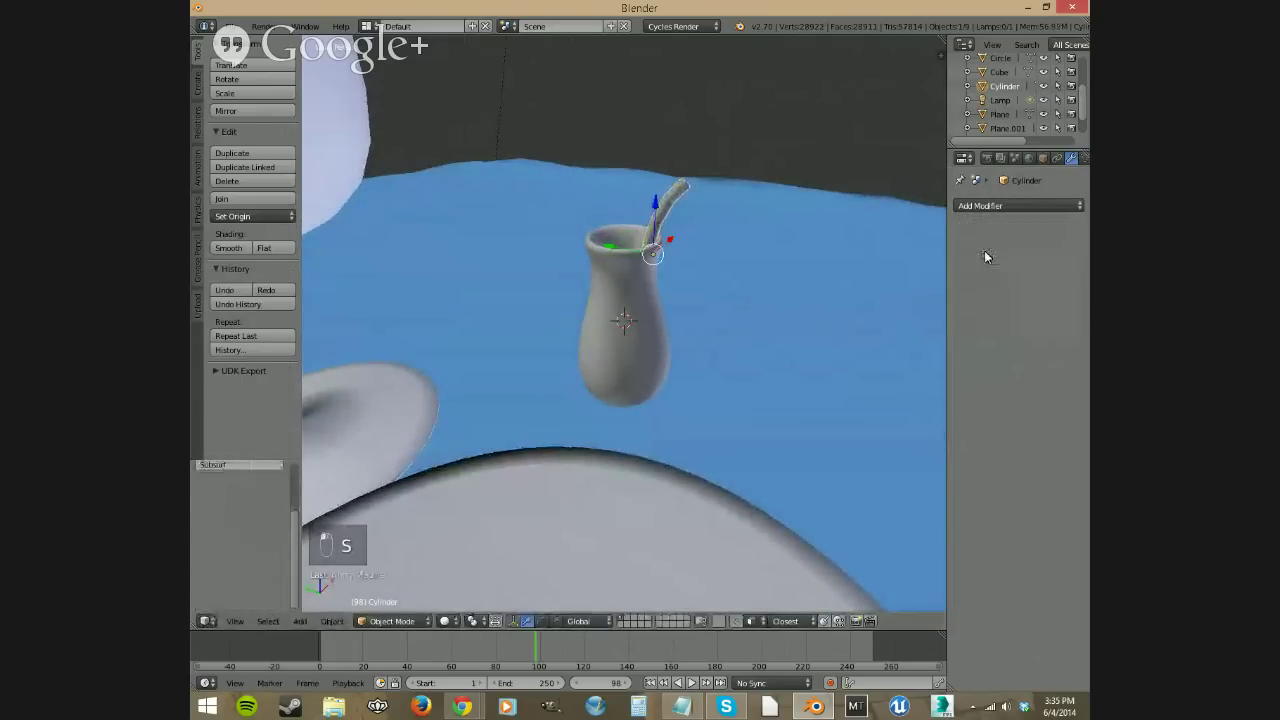
Step: Add a plane on the tablecloth beside the vase and scale it to about 0.092
middle_click_drag(726, 241, 625, 252)
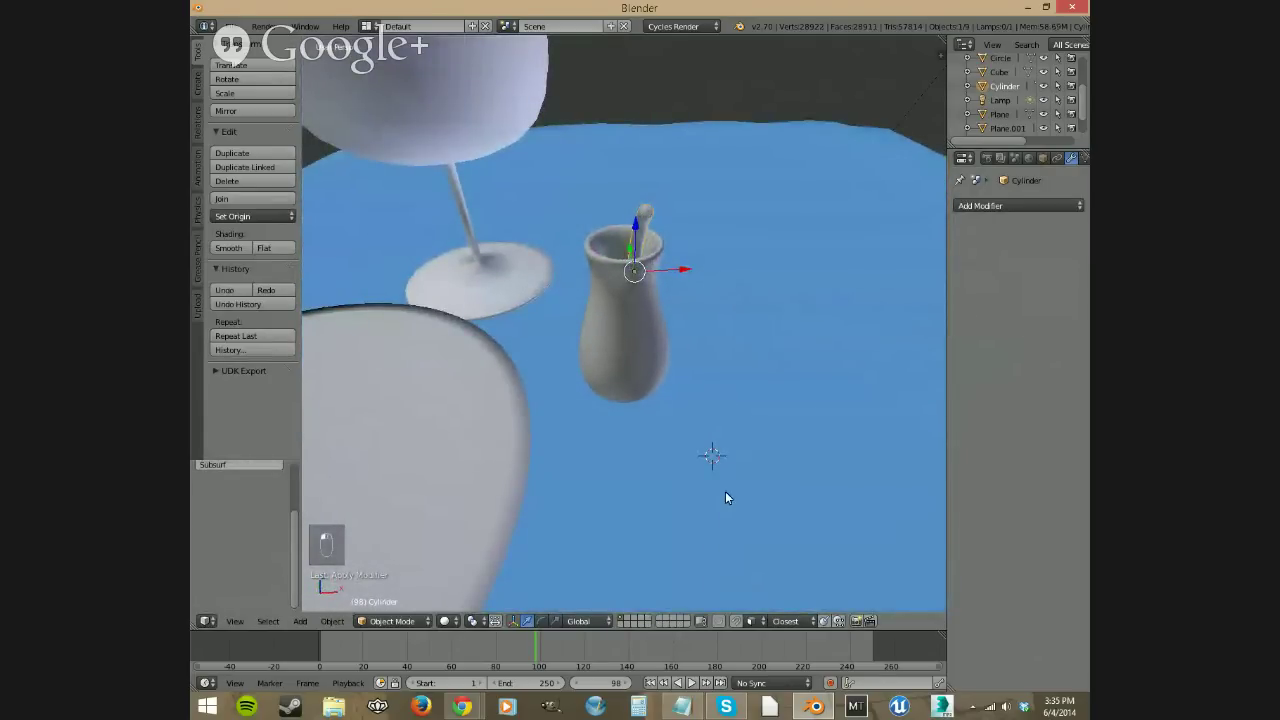
key("shift+a")
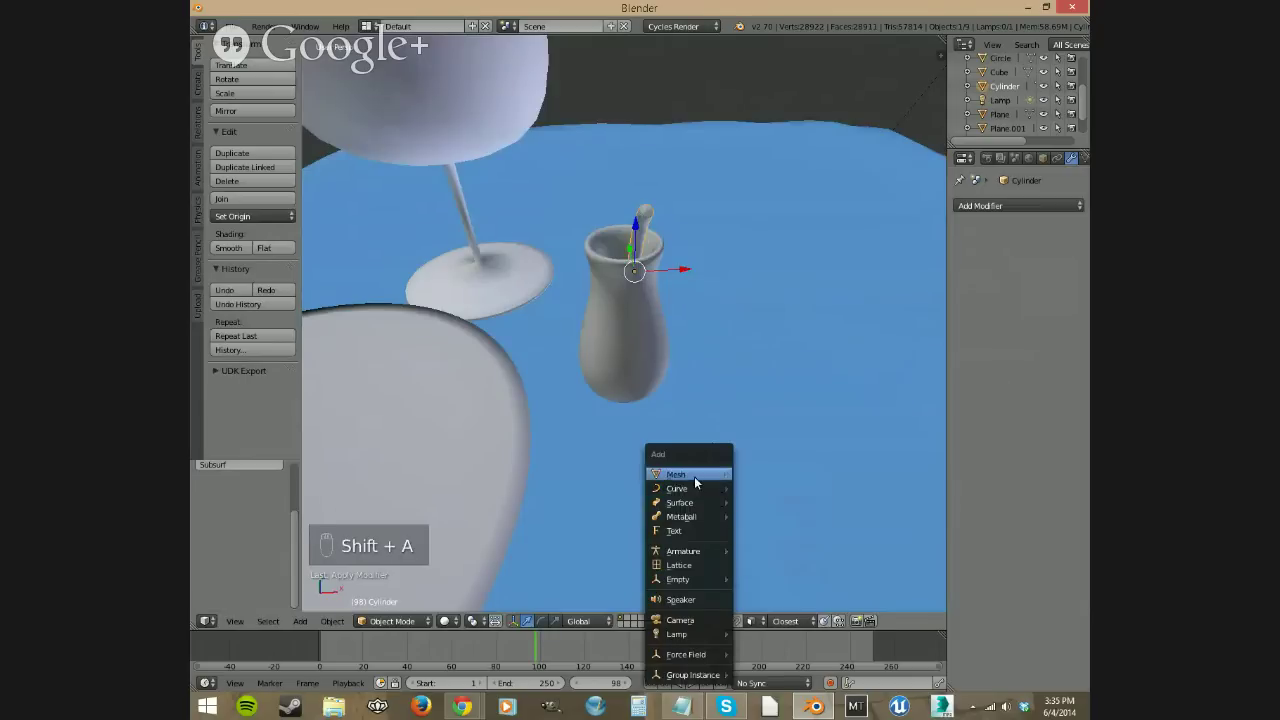
mouse_move(694, 476)
left_click(763, 271)
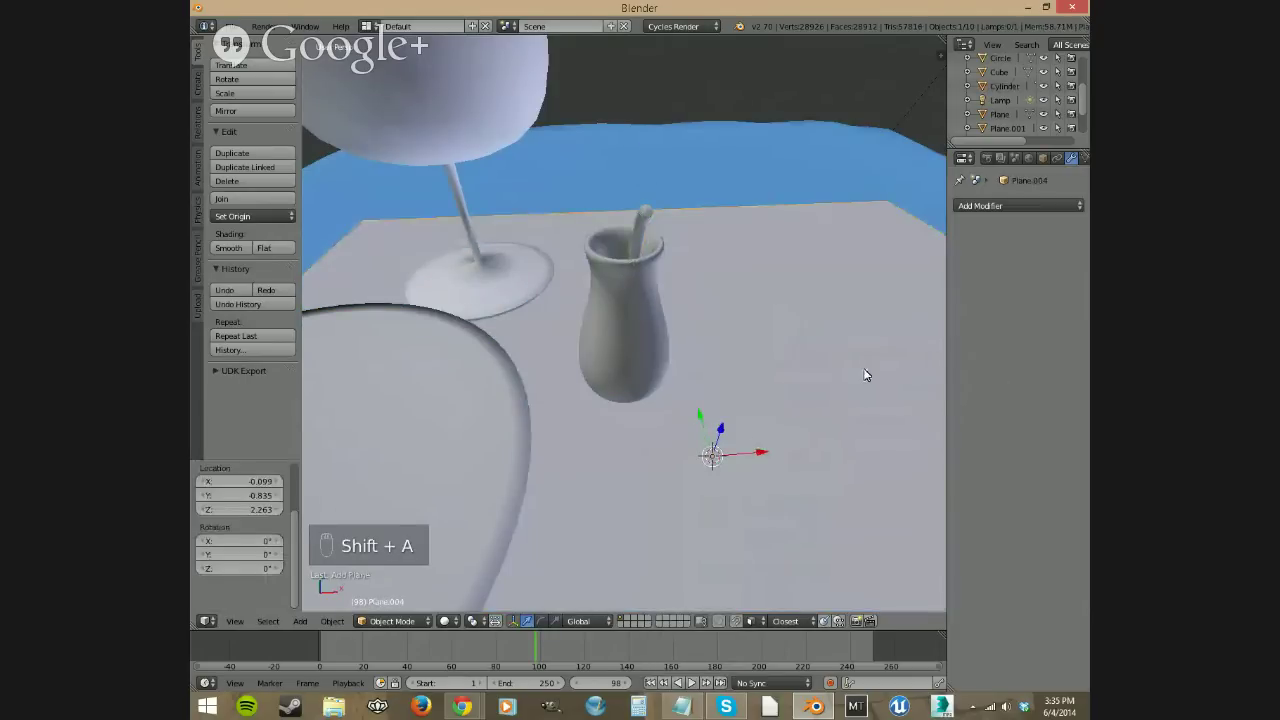
key("s")
left_click(728, 452)
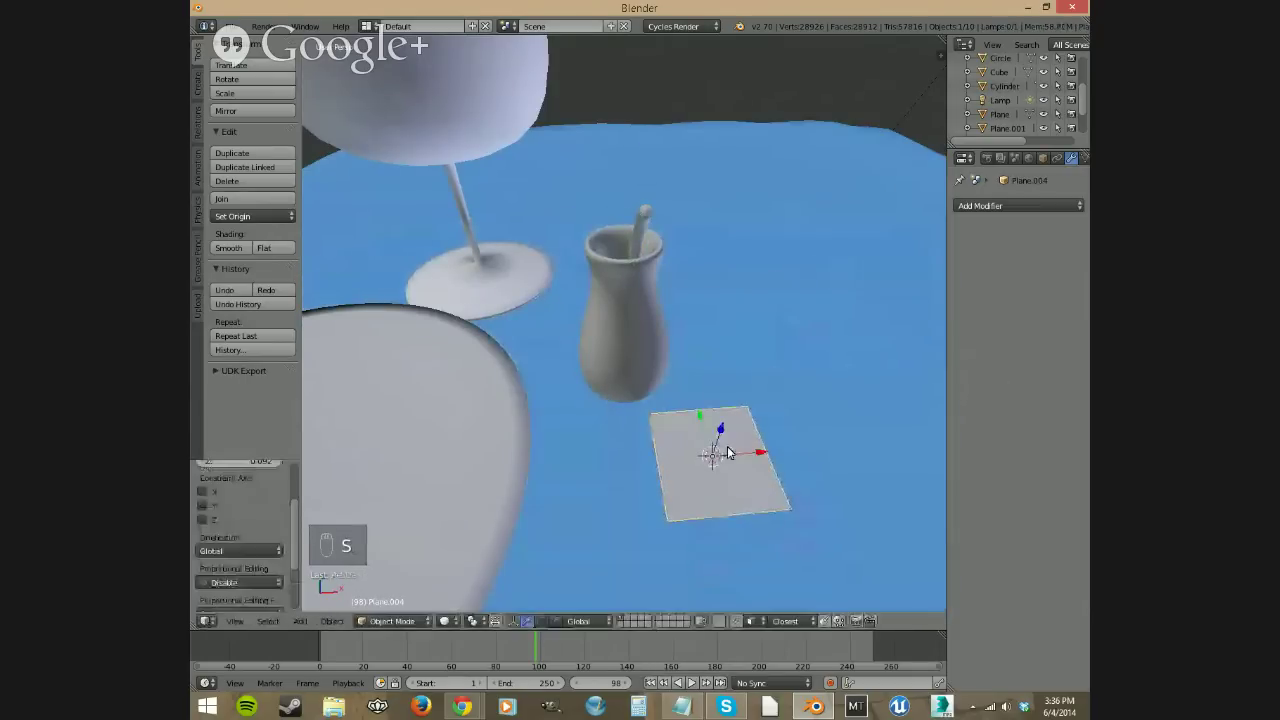
Step: Subdivide the small plane once into four faces in Edit Mode
middle_click_drag(679, 492, 649, 425, "shift")
scroll(622, 473, "up", 3)
key("Tab")
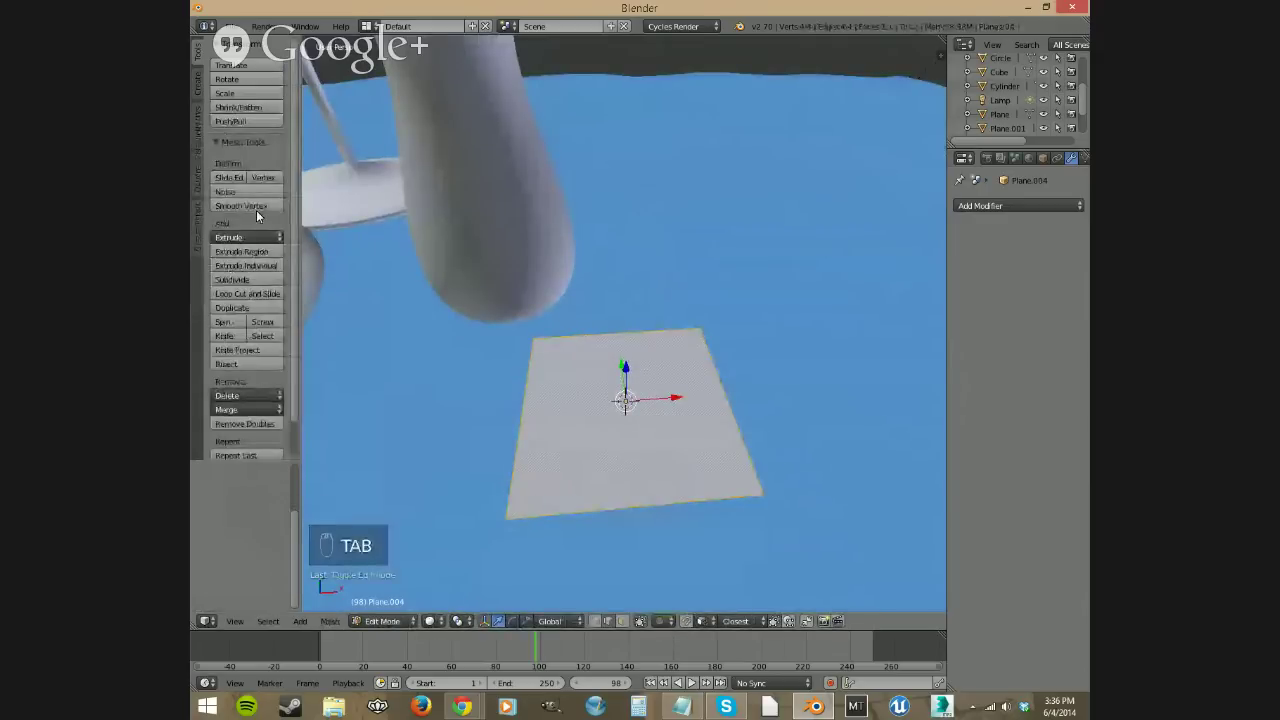
left_click(238, 289)
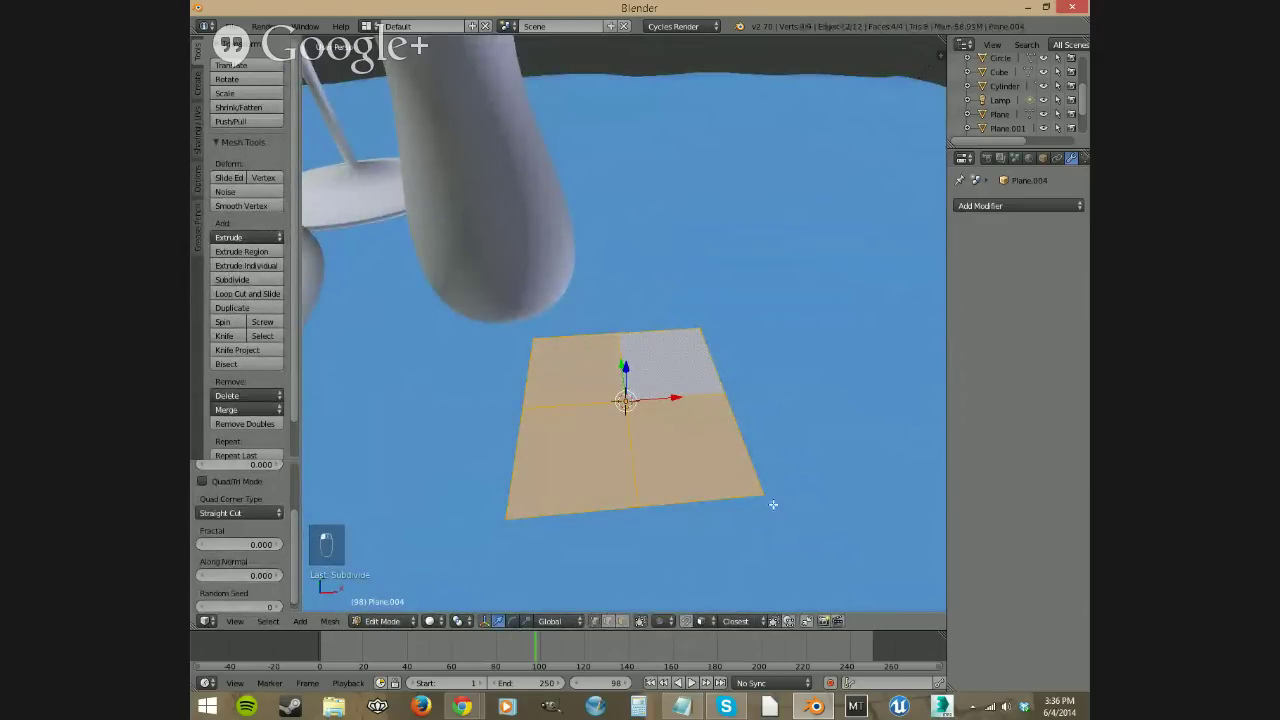
Step: Scale two opposite corner vertices inward to about 0.6, and the two edge midpoints next to the near corner to about 0.765
key("a")
key("s")
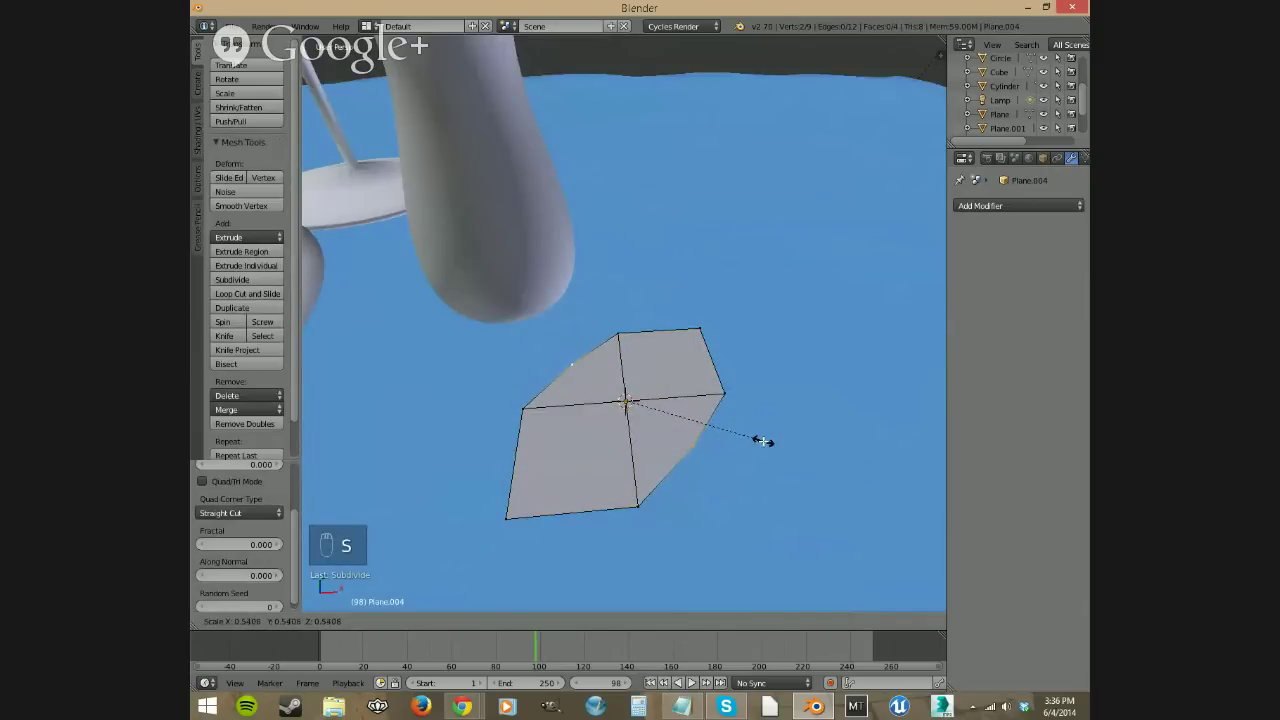
left_click(770, 445)
right_click(628, 503)
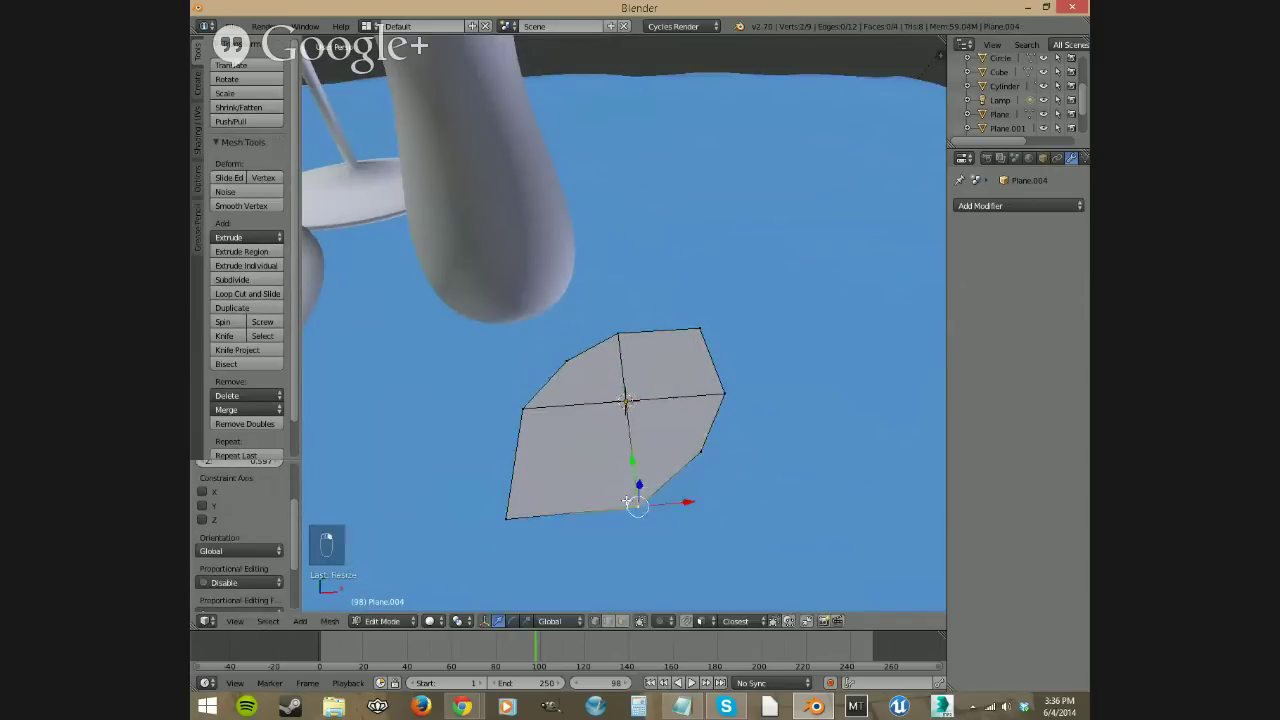
right_click(528, 428, "shift")
key("s")
left_click(701, 516)
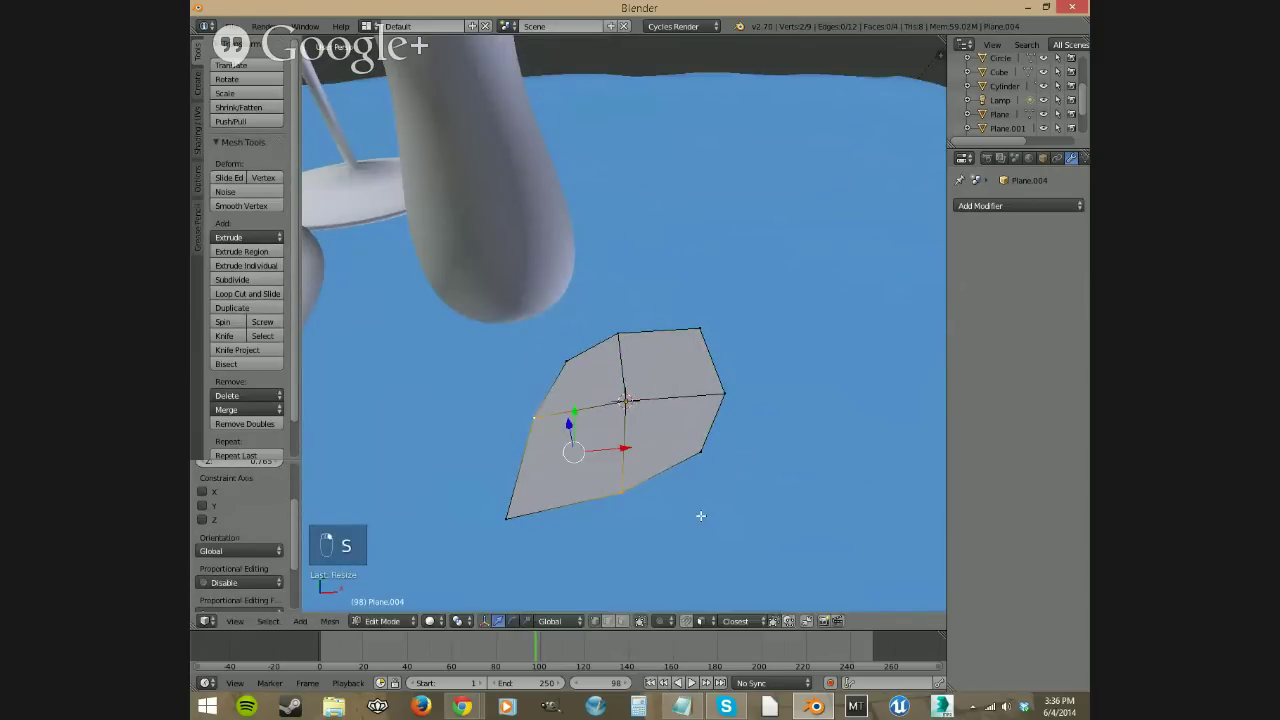
Step: Scale the six outline vertices other than the two pointed ends inward to about 0.84 to narrow the petal shape
right_click(724, 394)
right_click(619, 332, "shift")
right_click(566, 358, "shift")
right_click(536, 413, "shift")
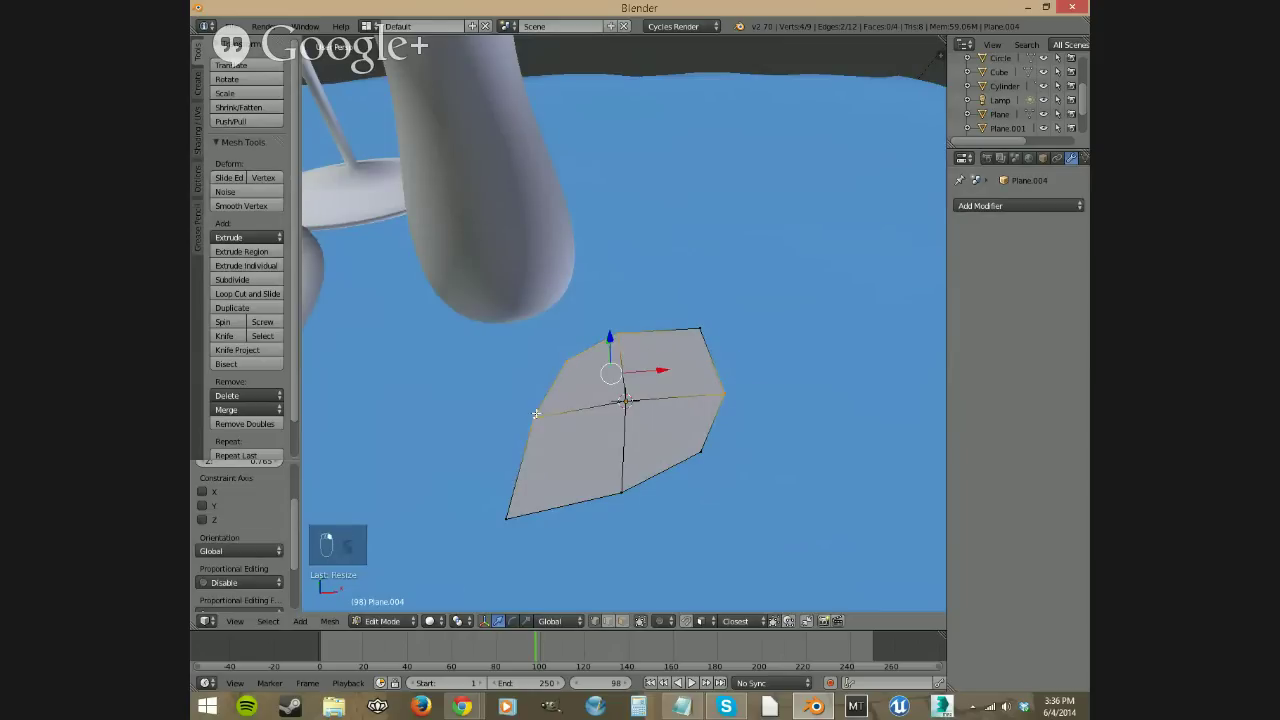
right_click(625, 485, "shift")
right_click(705, 456, "shift")
key("s")
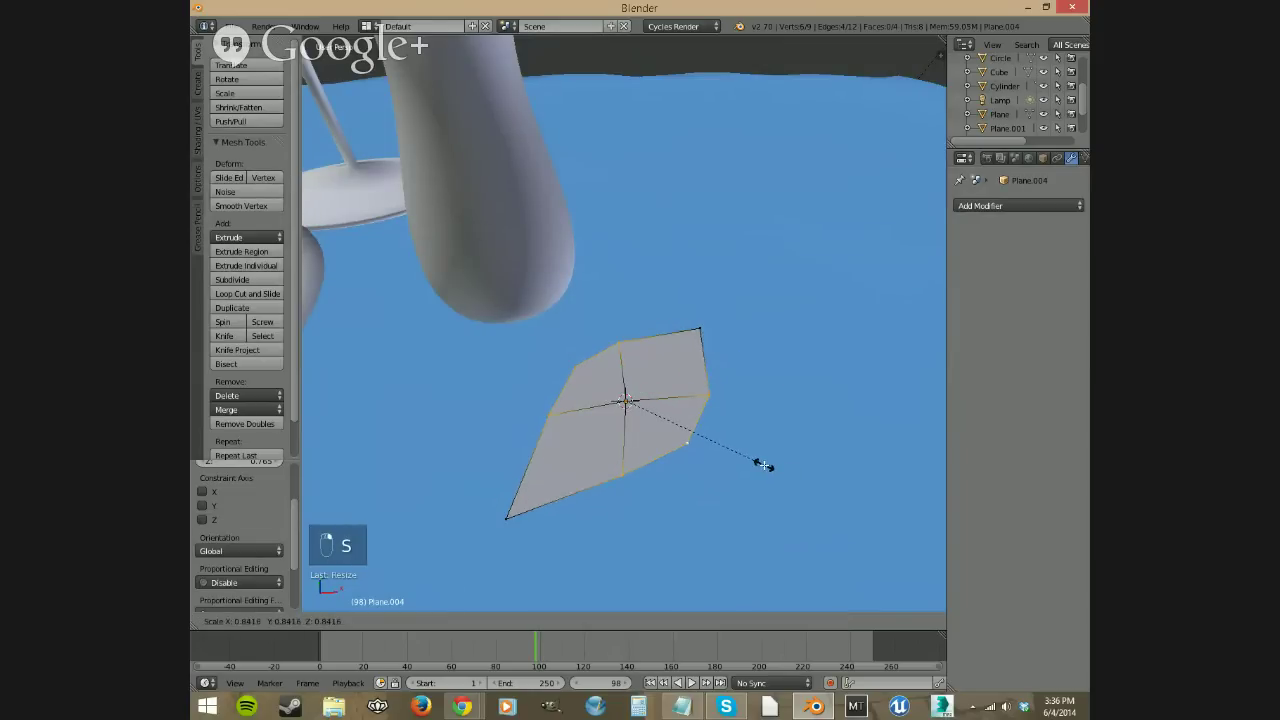
left_click(762, 465)
Step: Move the petal's far corner vertex inward with the Z axis locked to blunt that end
right_click(699, 328)
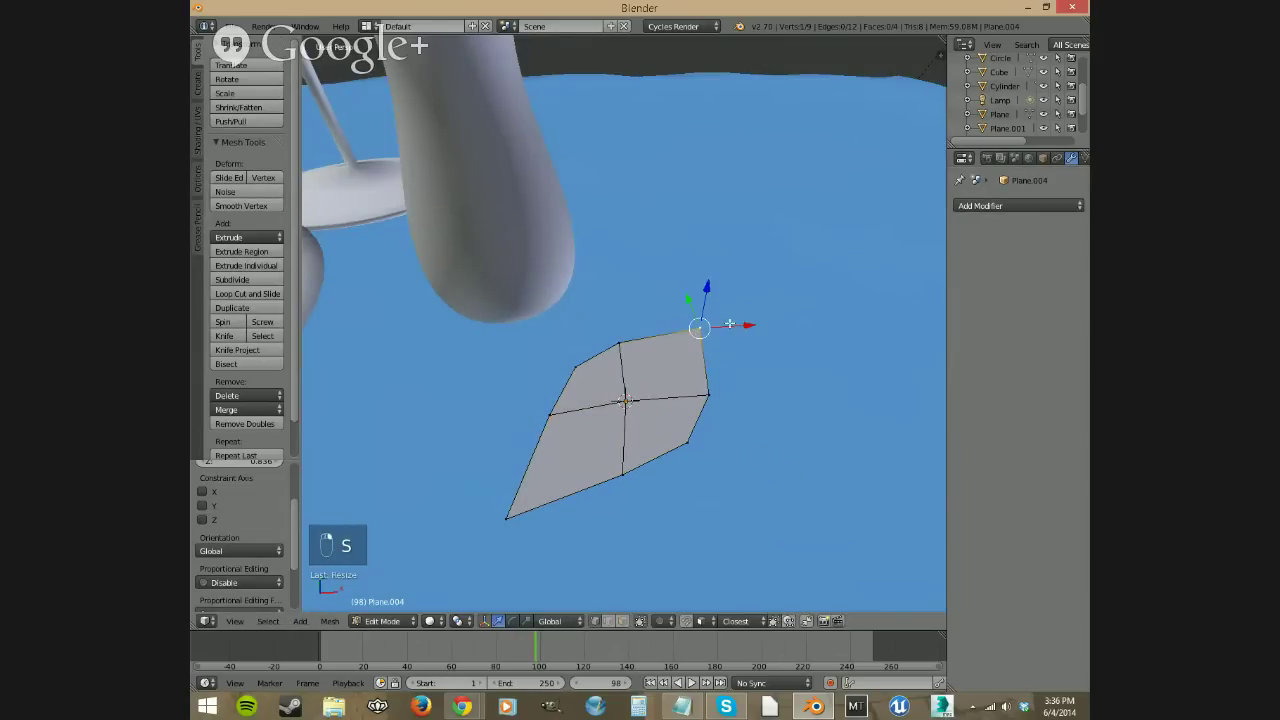
key("g")
key("shift+z")
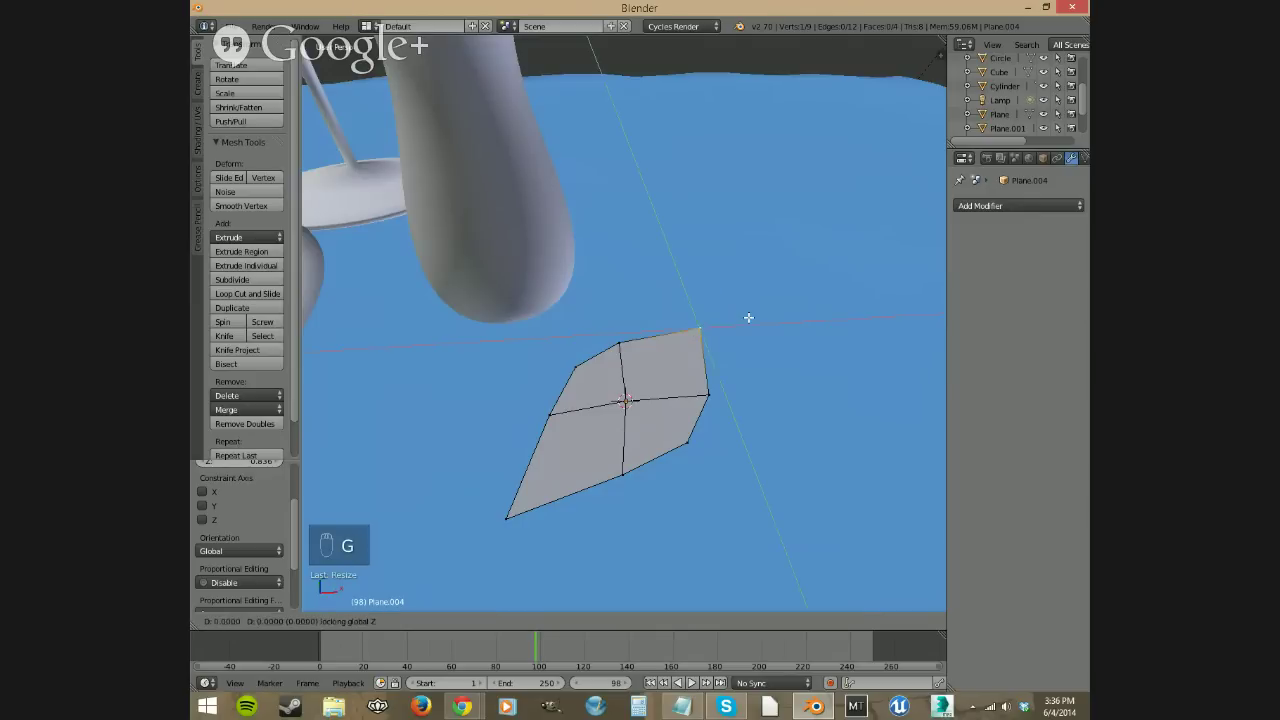
left_click(733, 335)
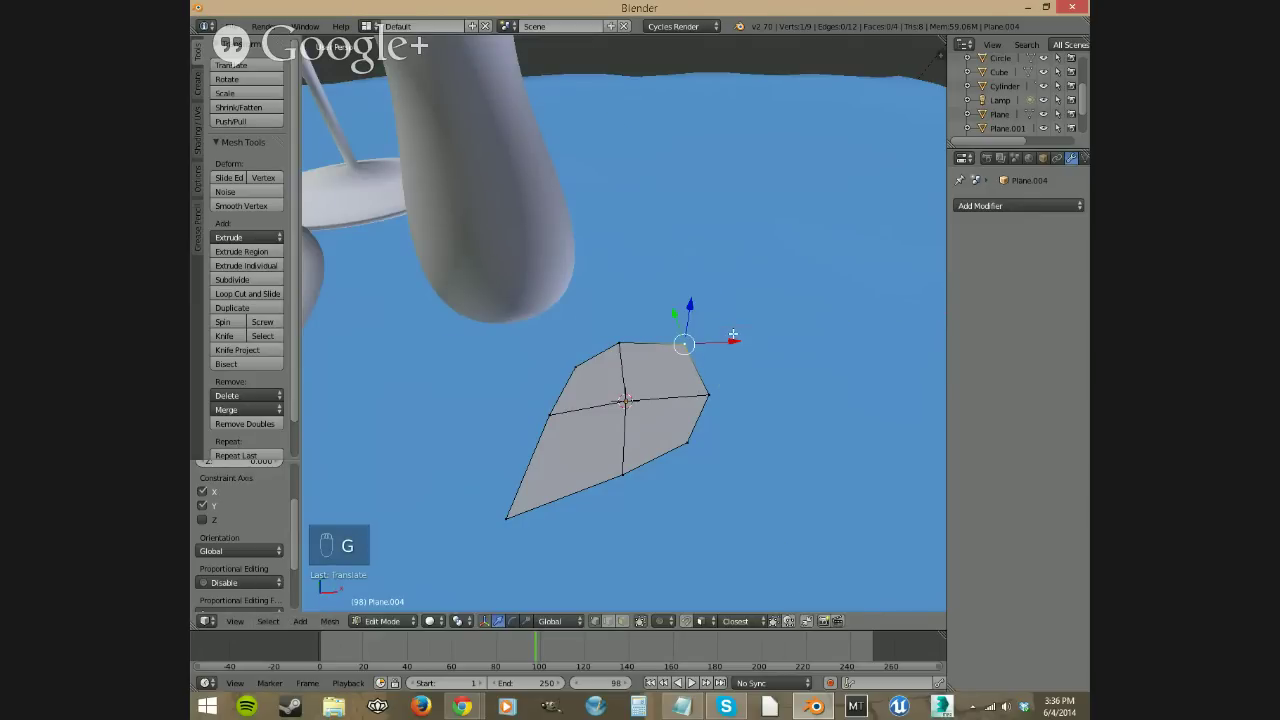
Step: Try the Spin tool on the petal mesh around the 3D cursor, and undo it
key("a")
key("a")
key("a")
middle_click_drag(597, 486, 616, 451)
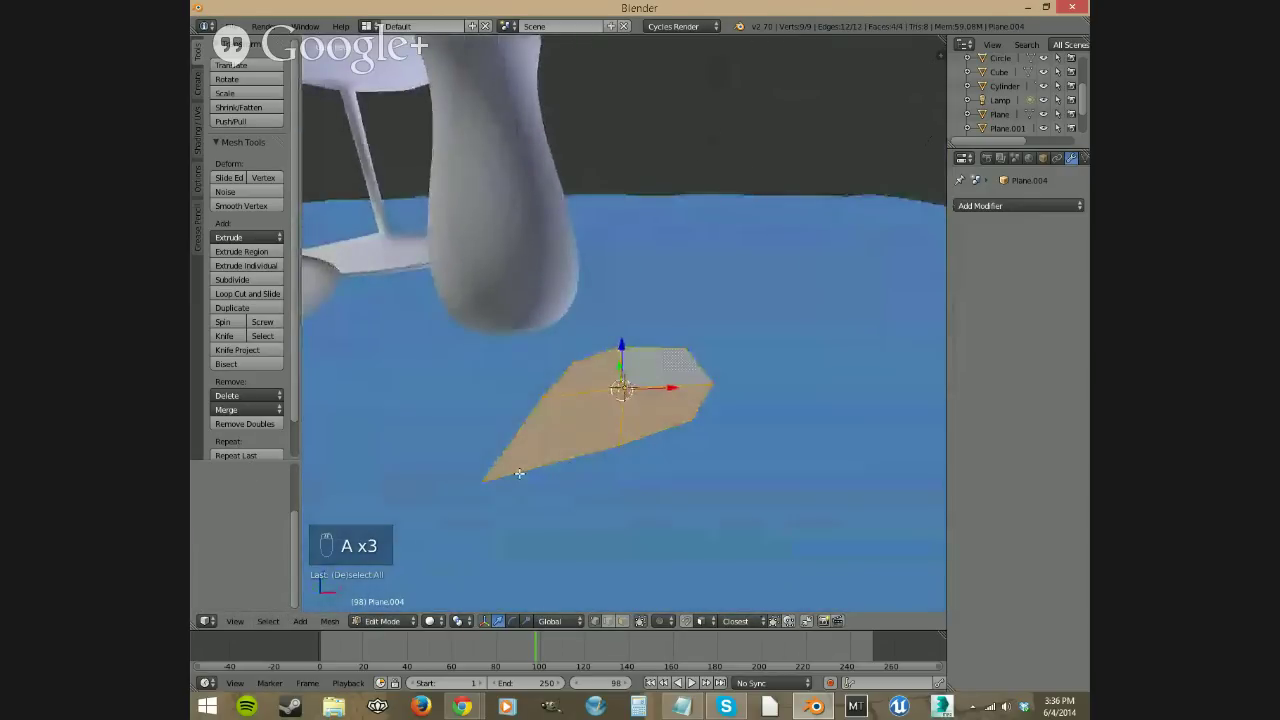
key("a")
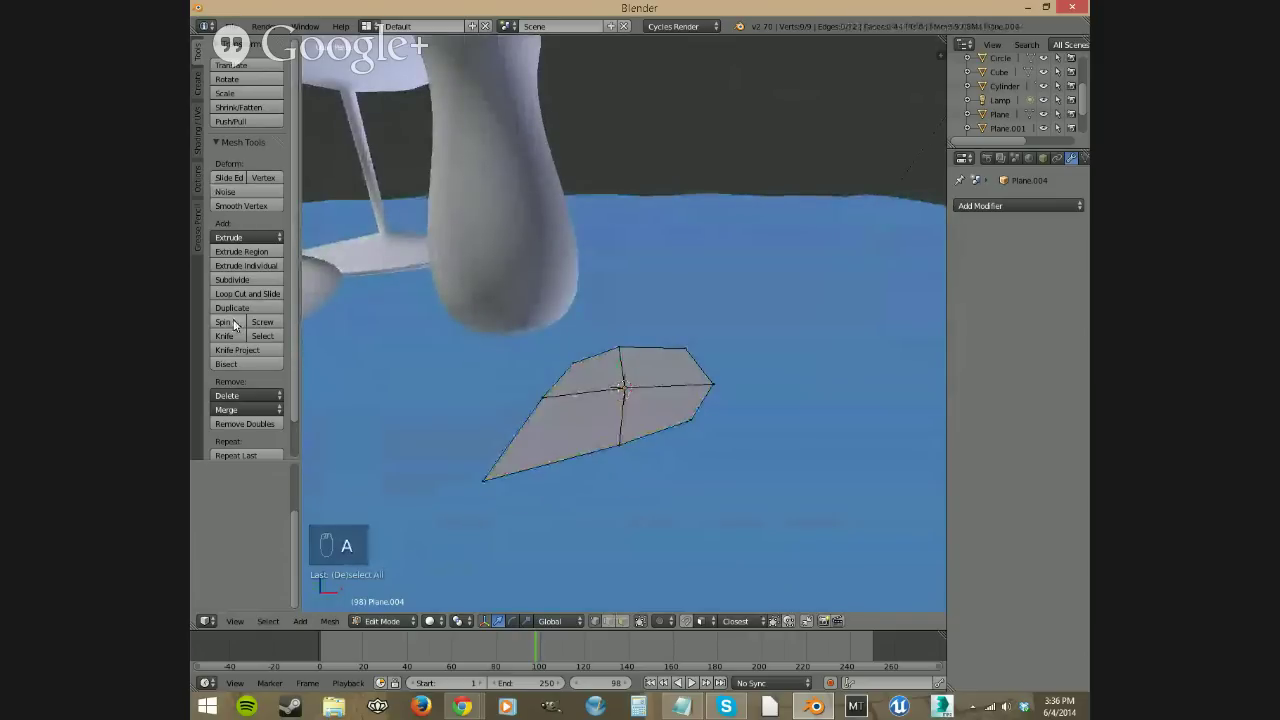
left_click(235, 325)
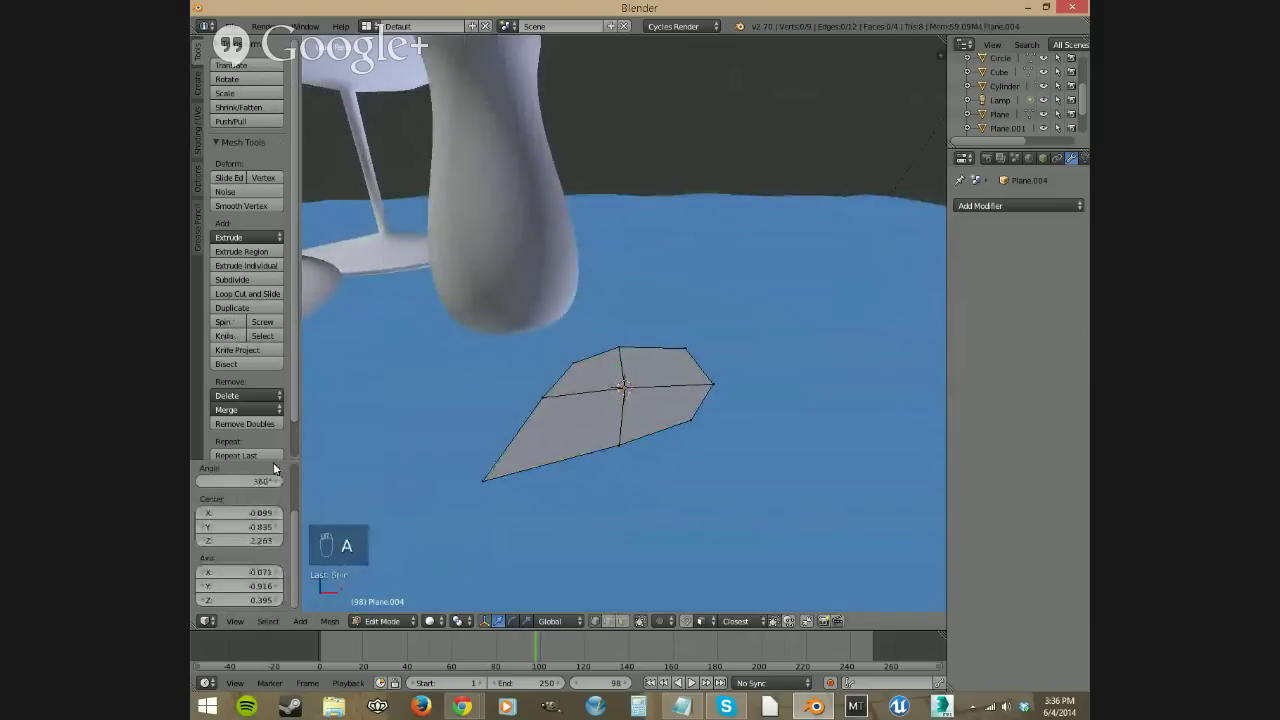
key("ctrl+z")
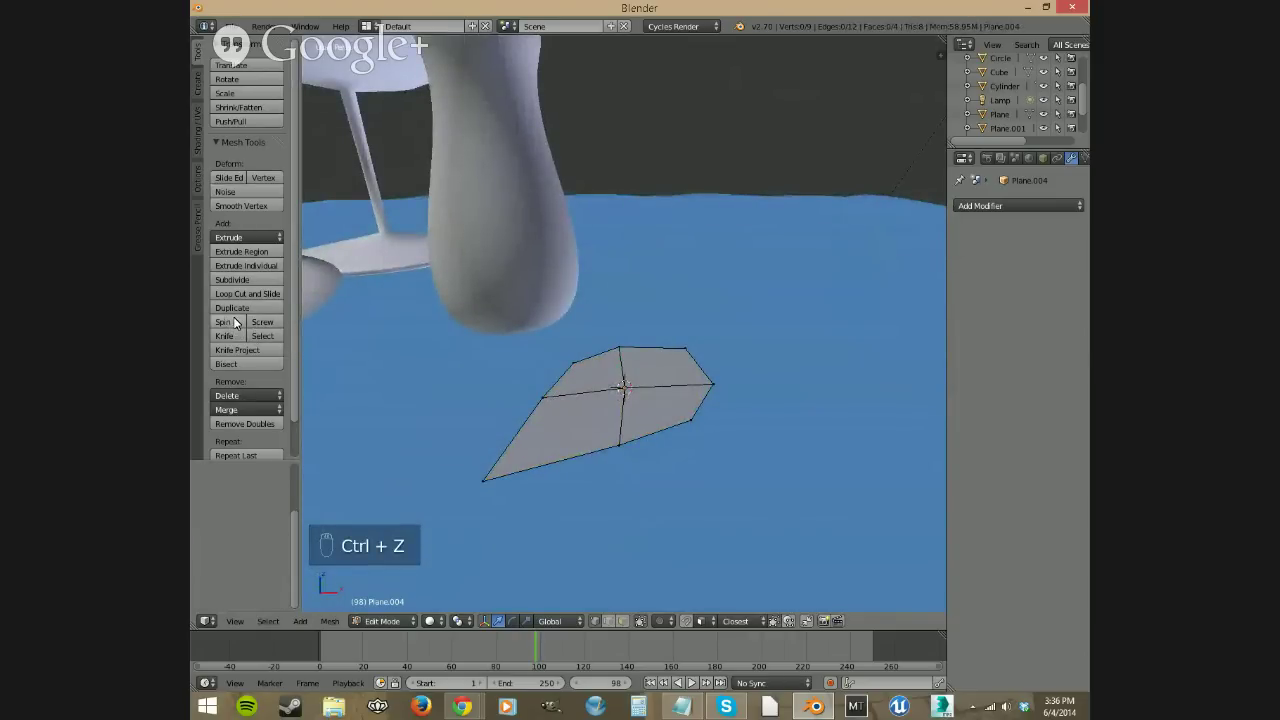
Step: Knife-cut the petal mesh from its pointed tip through the center vertex to the opposite corner
left_click(225, 336)
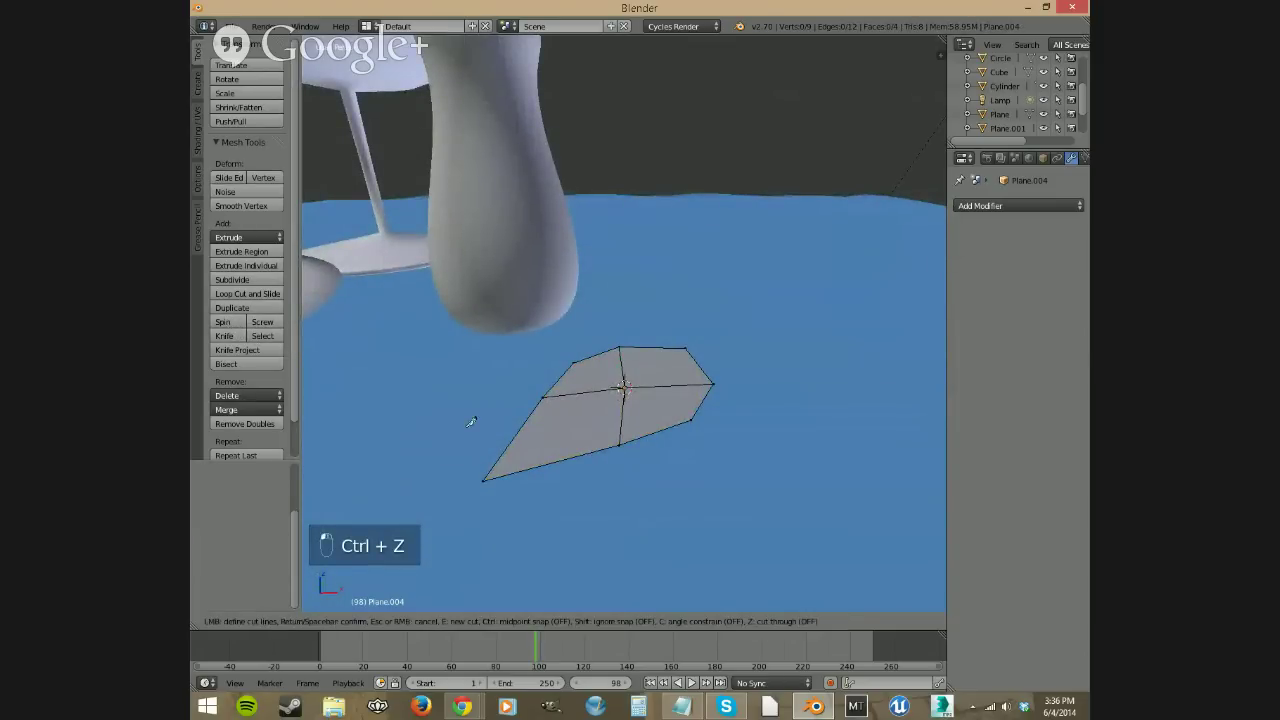
left_click(485, 479)
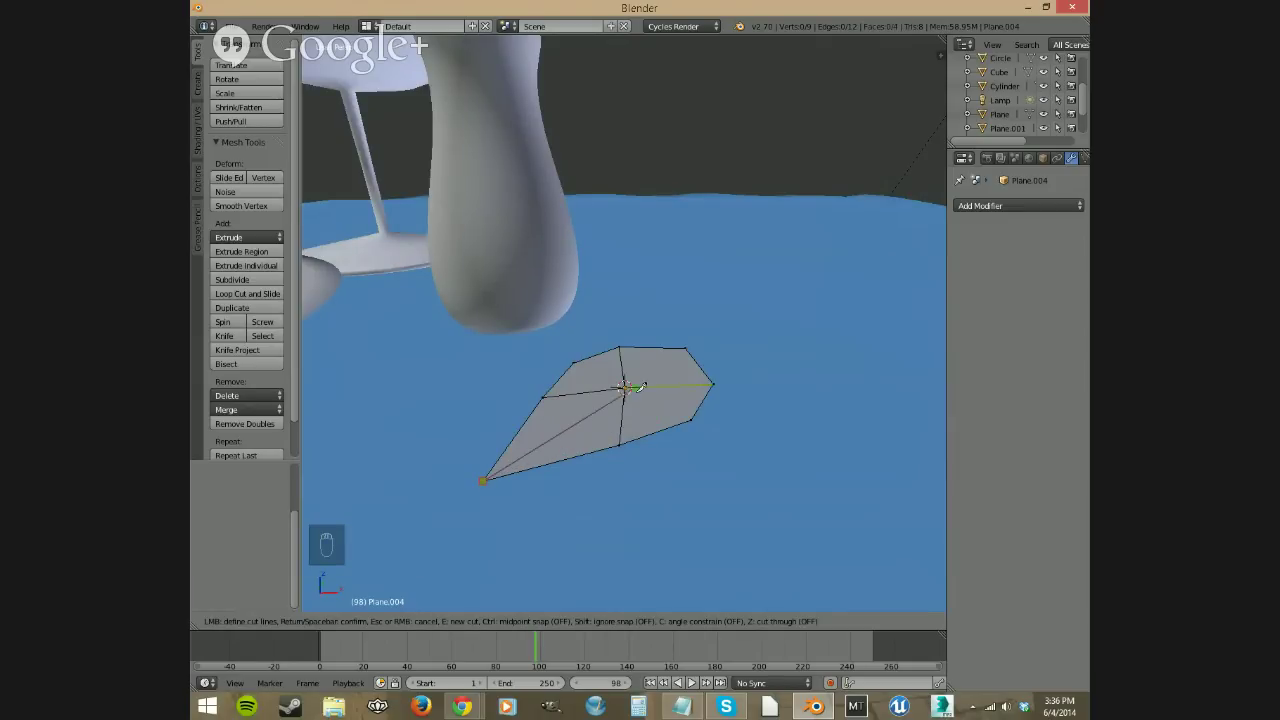
left_click(624, 386)
left_click(687, 346)
key("Return")
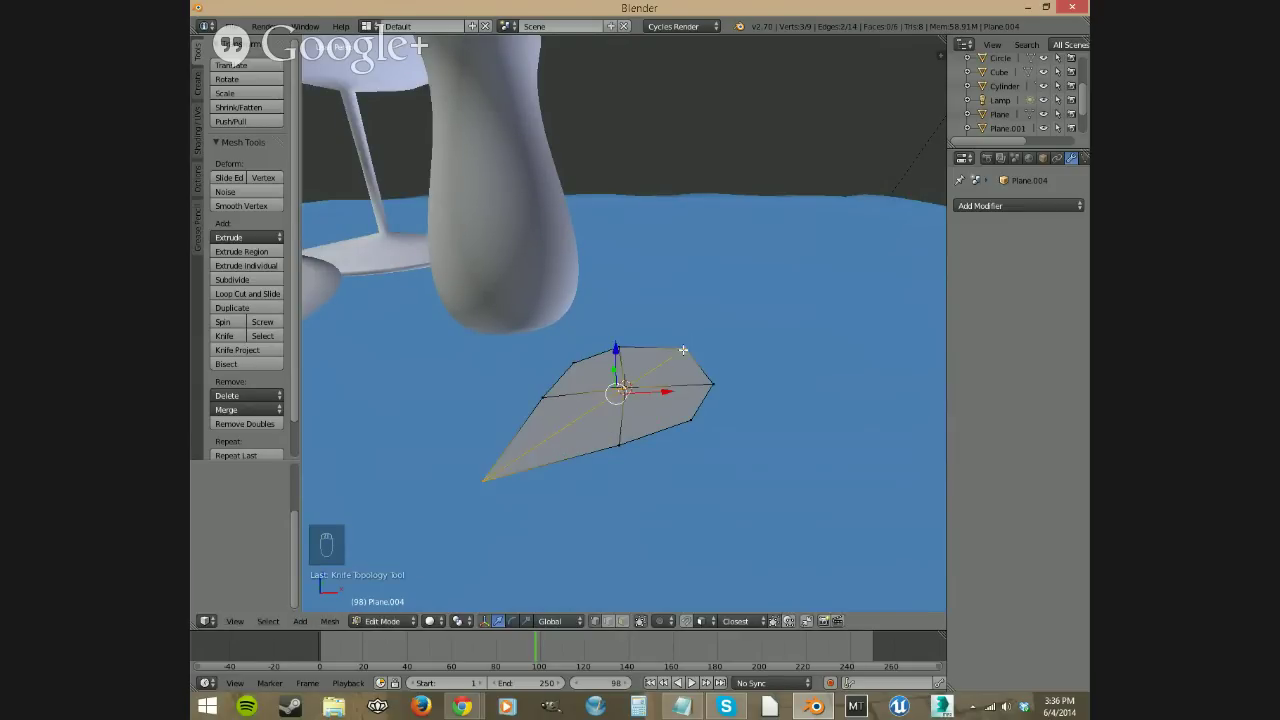
Step: Turn on proportional editing and try moving the petal's side corner vertex along Z with various influence sizes
middle_click_drag(649, 414, 722, 425)
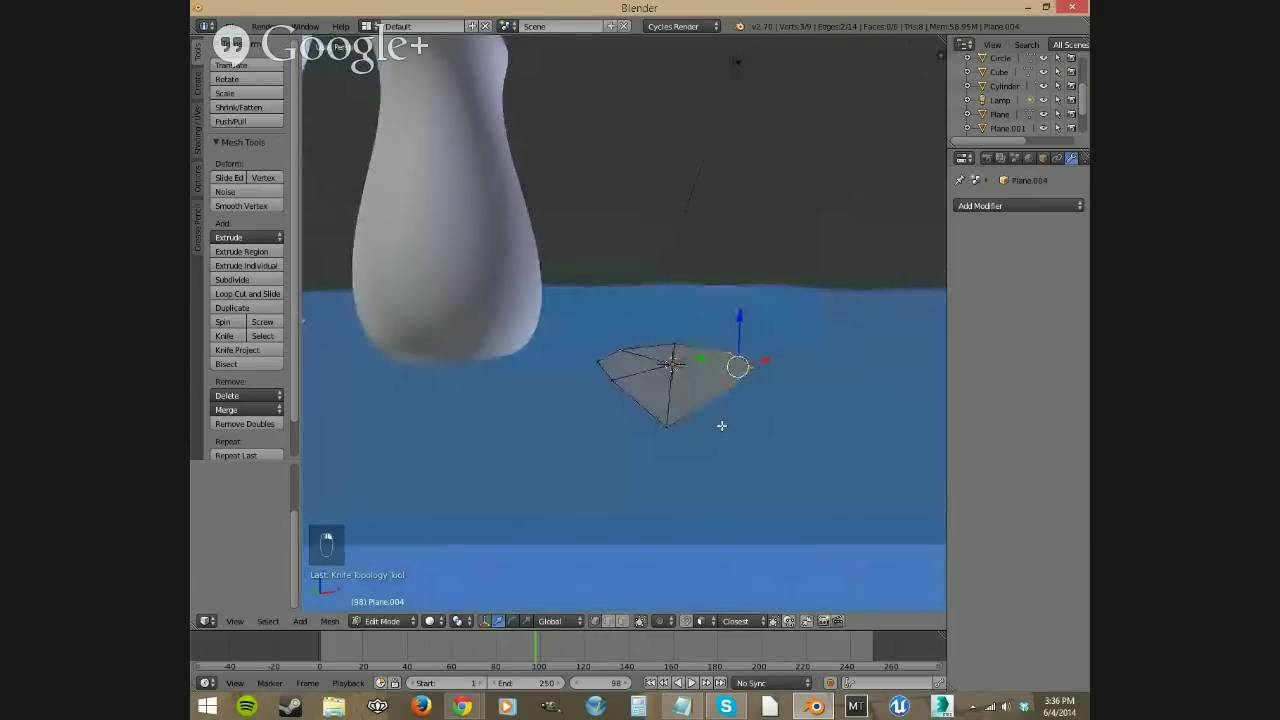
right_click(755, 380)
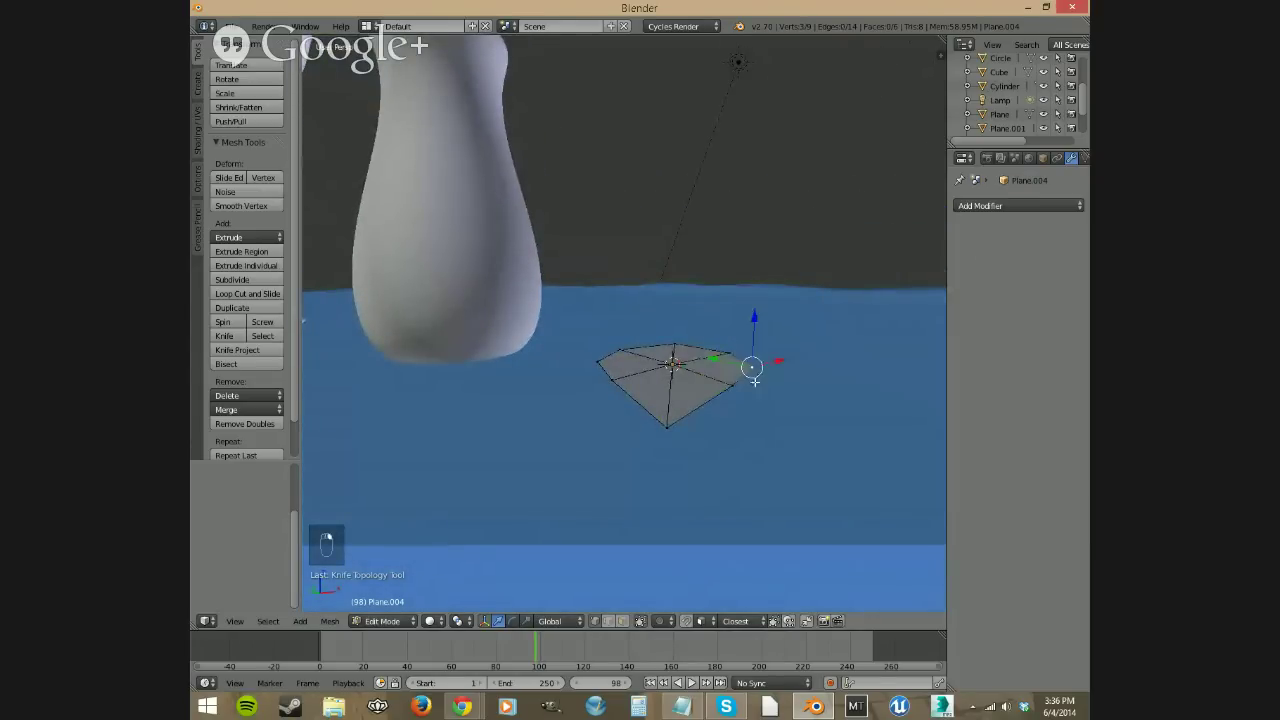
left_click(687, 622)
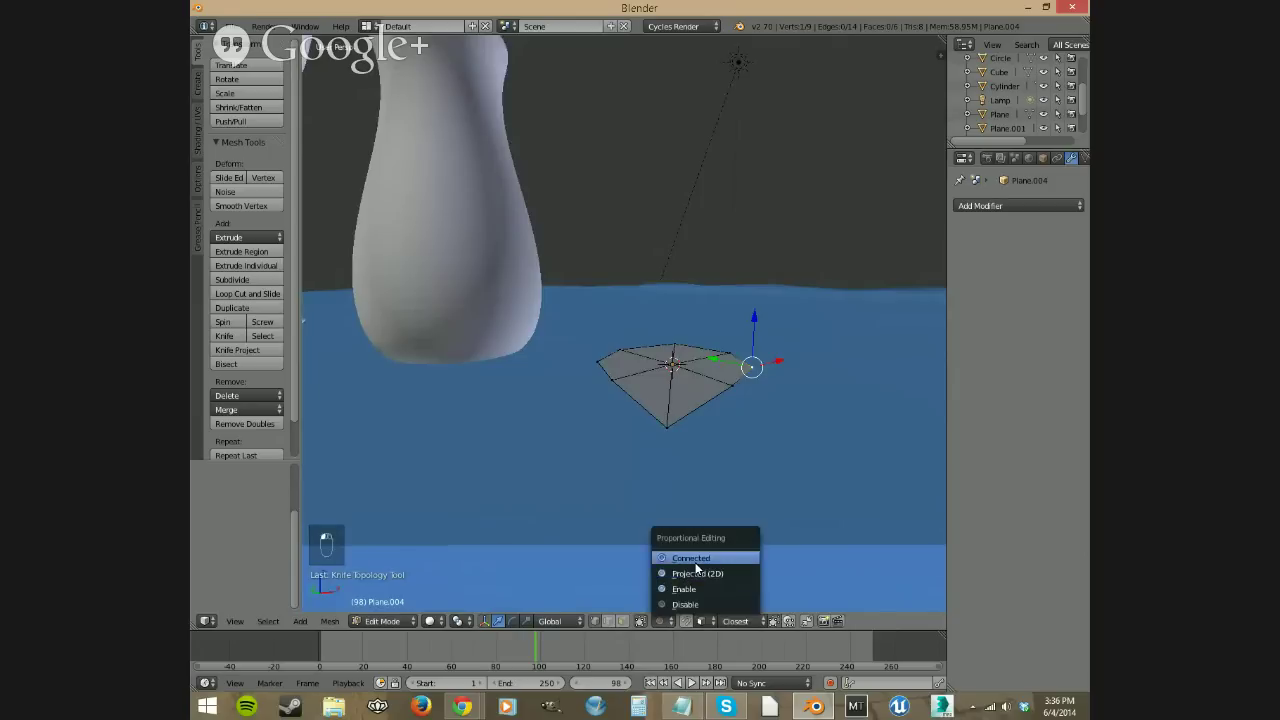
left_click(700, 569)
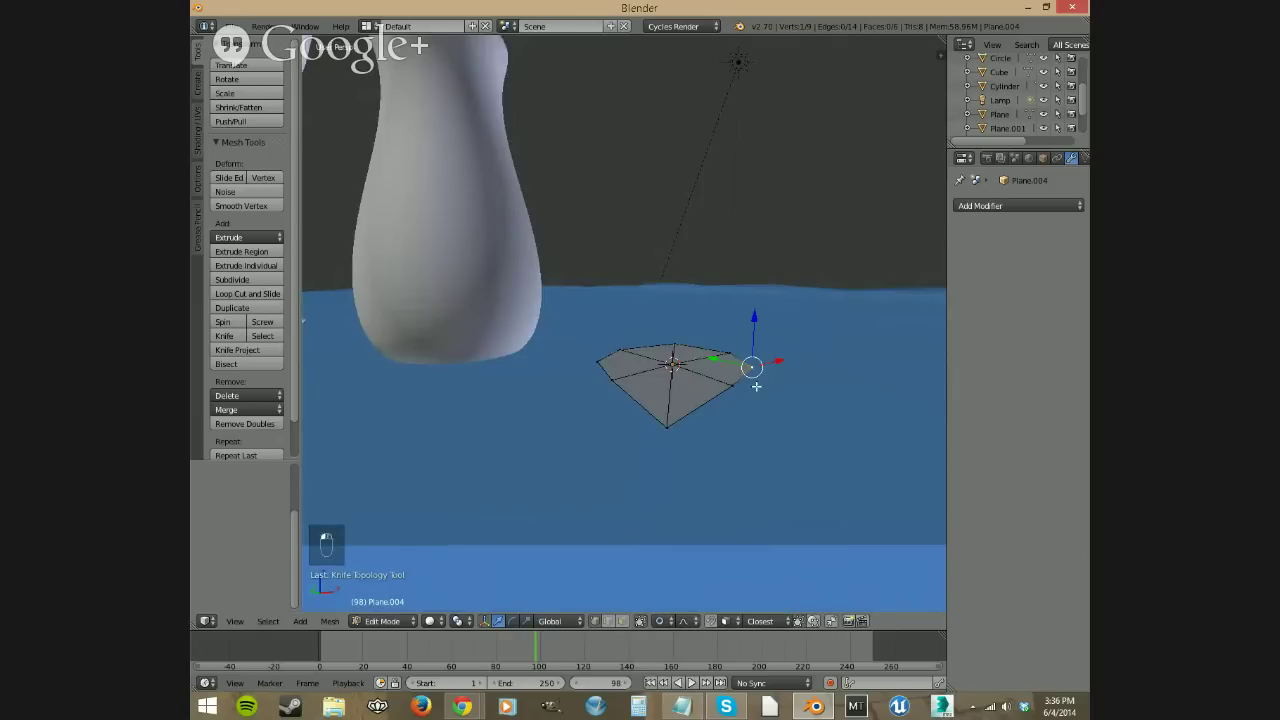
left_click(755, 312)
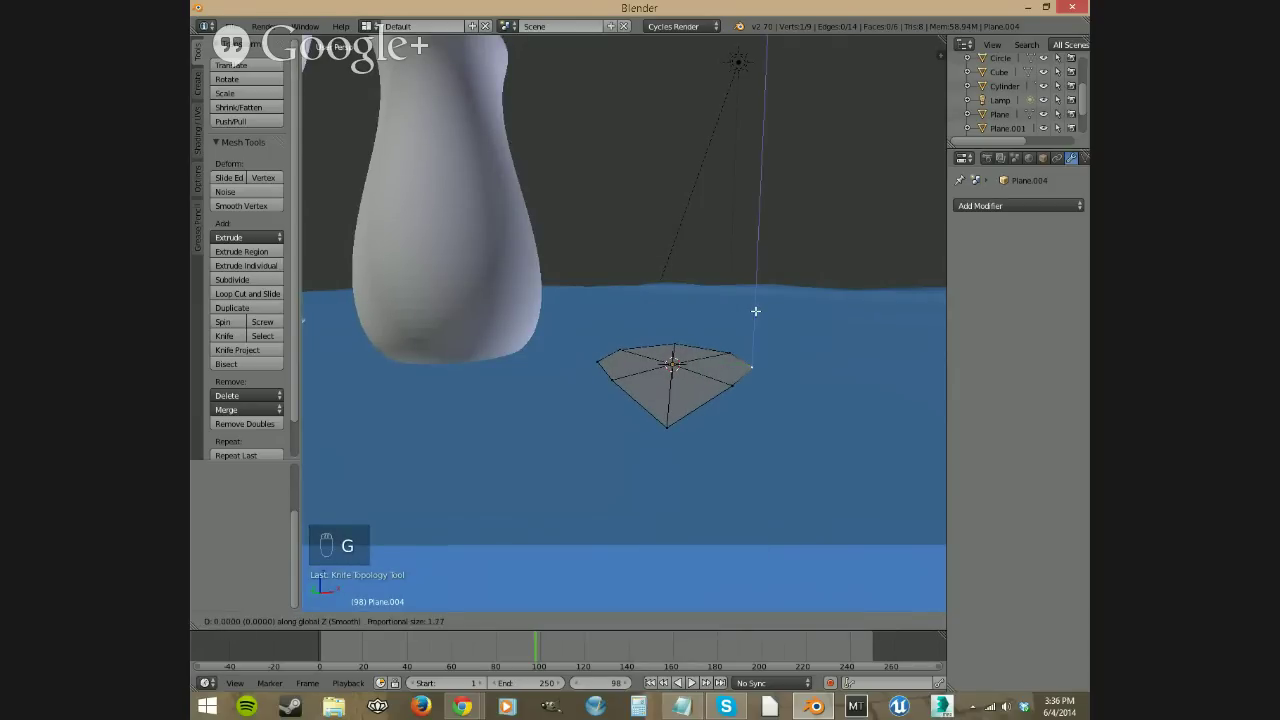
scroll(755, 311, "down", 14)
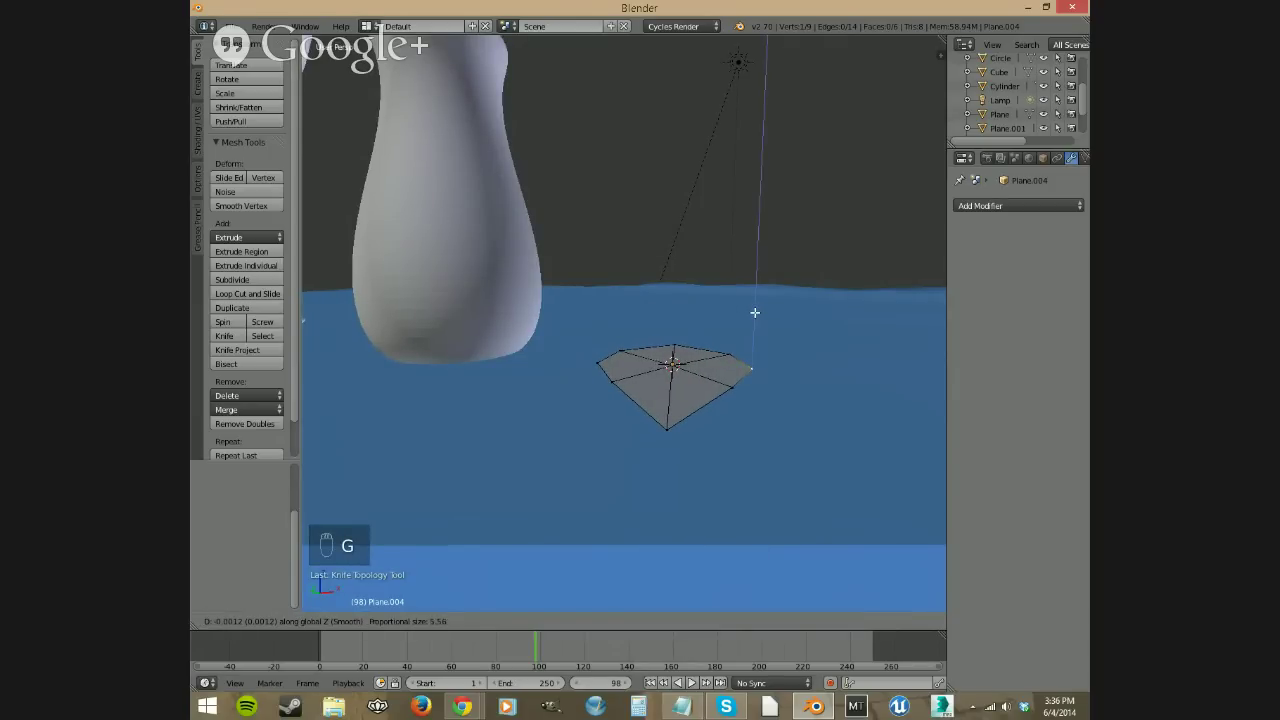
scroll(755, 312, "up", 7)
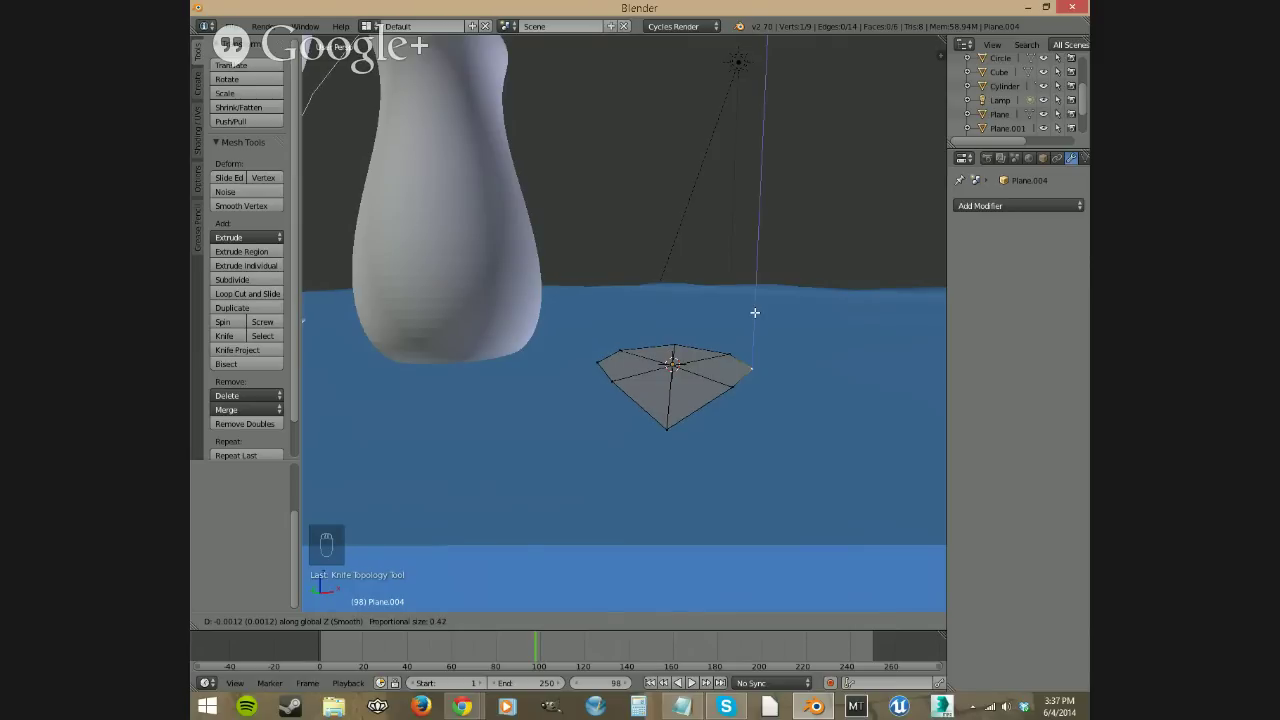
scroll(755, 310, "up", 20)
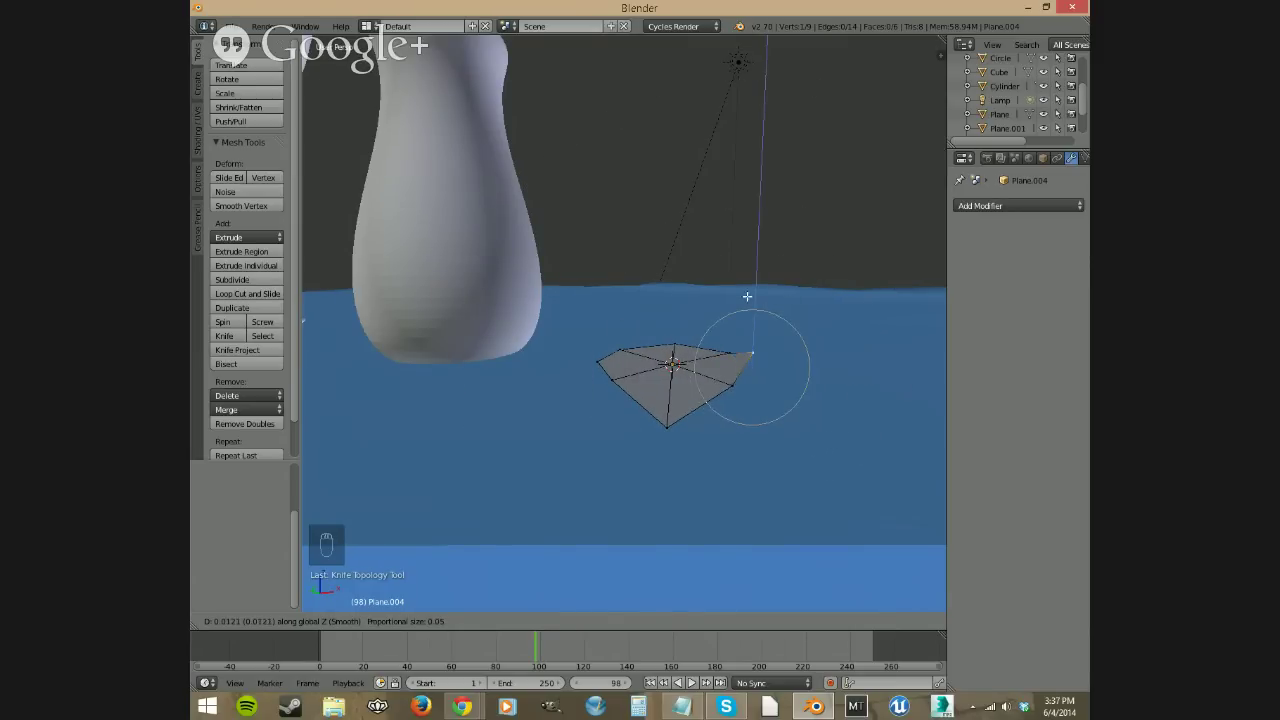
scroll(755, 300, "down", 7)
scroll(752, 295, "down", 2)
scroll(750, 295, "up", 5)
left_click(751, 307)
Step: Set the proportional falloff to Sharp and try moving the petal's side corner vertex again
left_click(692, 620)
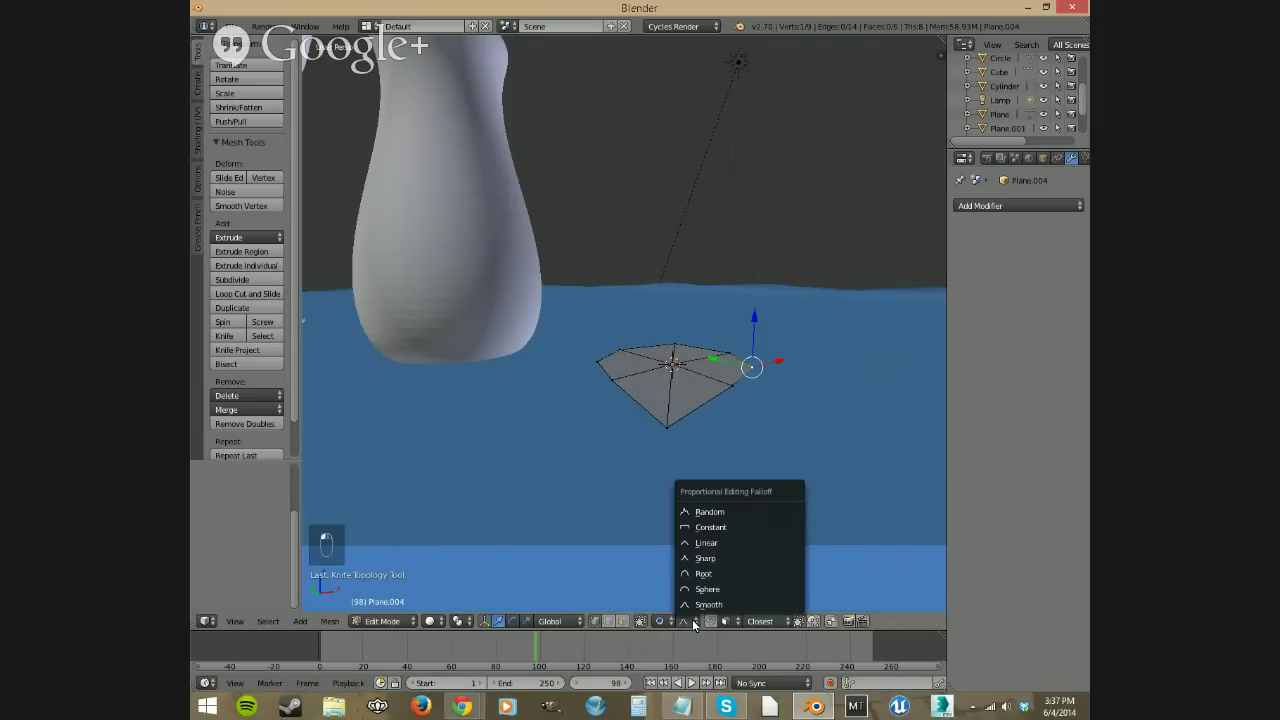
left_click(706, 564)
key("g")
right_click(755, 293)
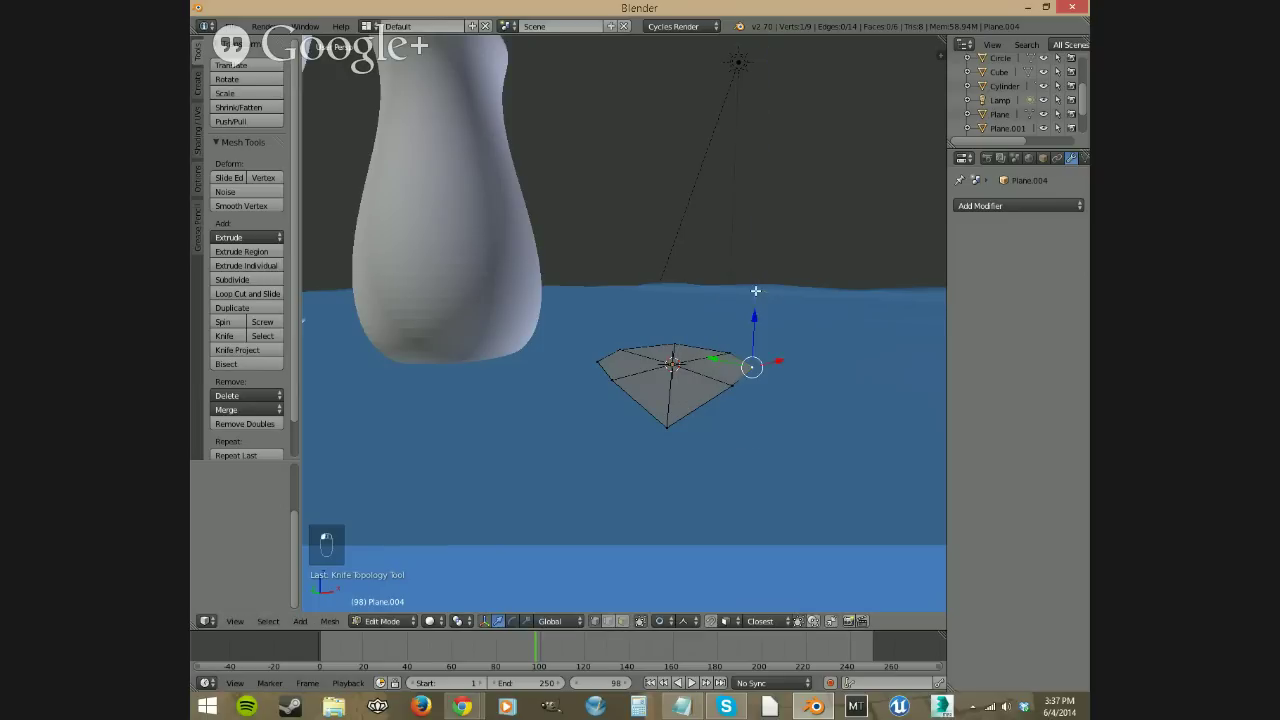
middle_click_drag(730, 384, 741, 400)
key("g")
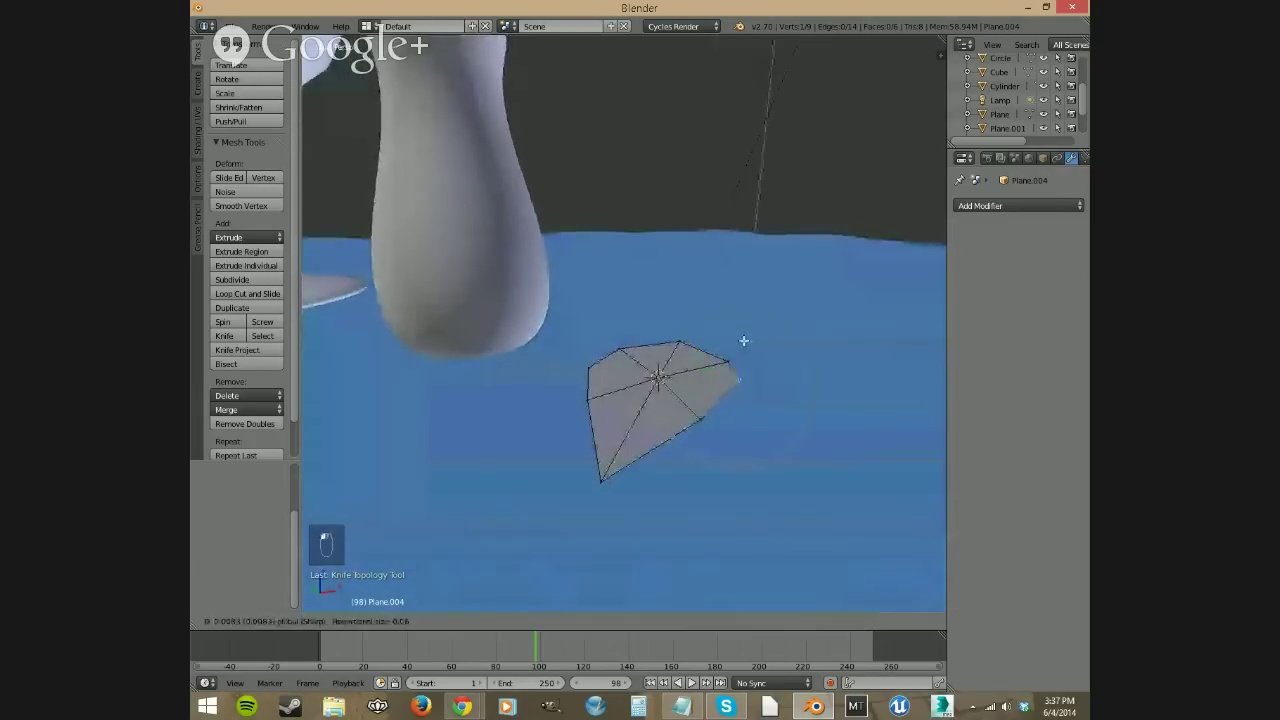
left_click(741, 341)
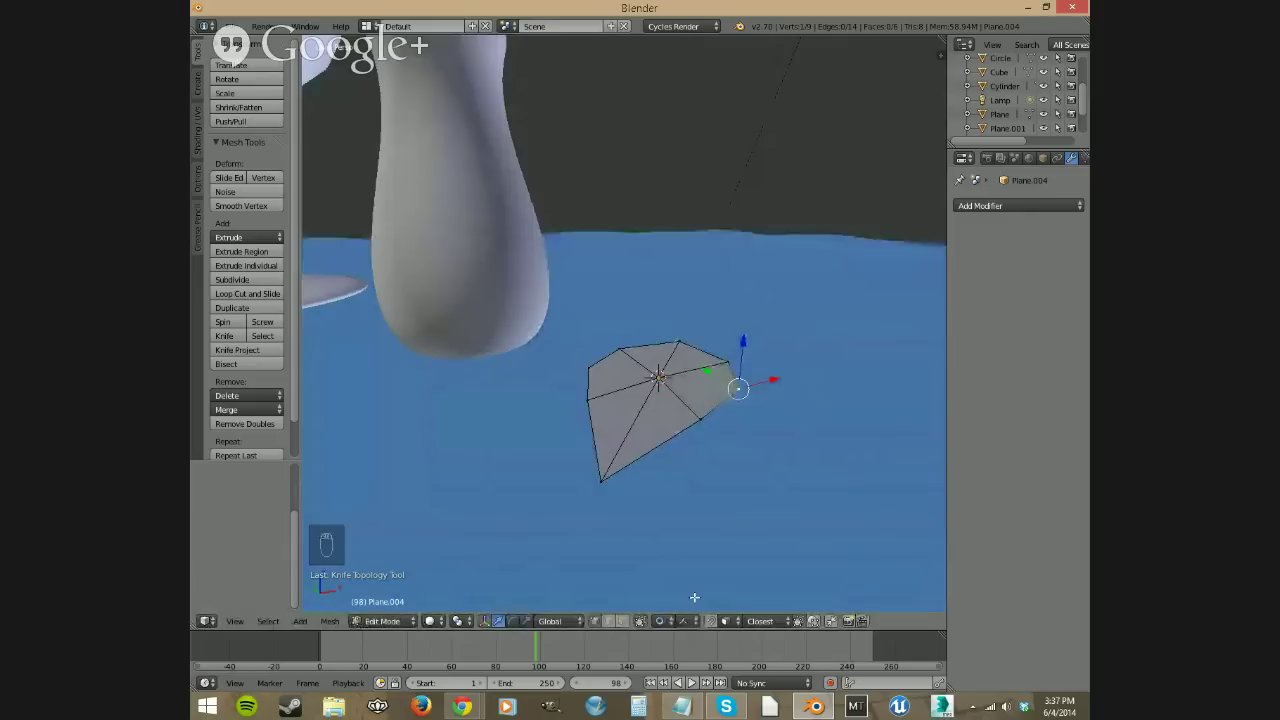
Step: Try the Smooth and Linear falloffs on a Z move of the side corner vertex, and disable proportional editing
middle_click_drag(743, 514, 766, 500)
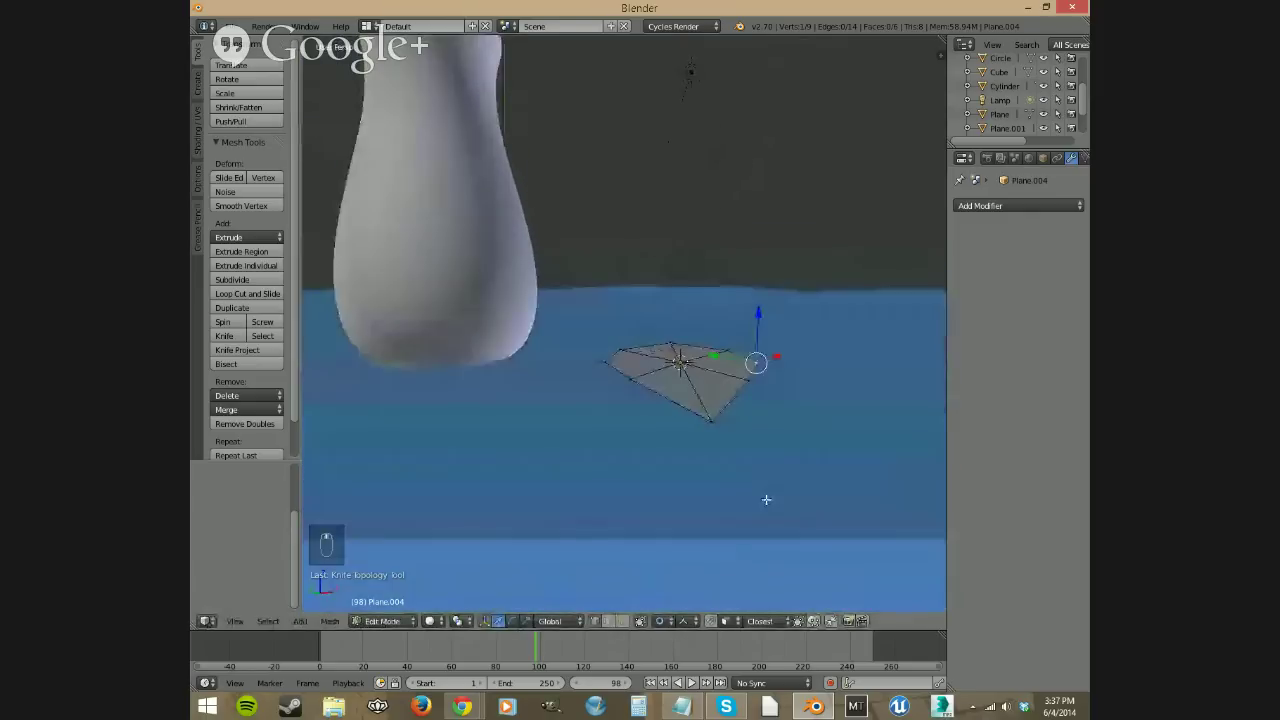
left_click(696, 621)
left_click(697, 605)
left_click_drag(760, 322, 758, 310)
left_click(693, 621)
left_click(718, 545)
middle_click_drag(771, 374, 741, 373)
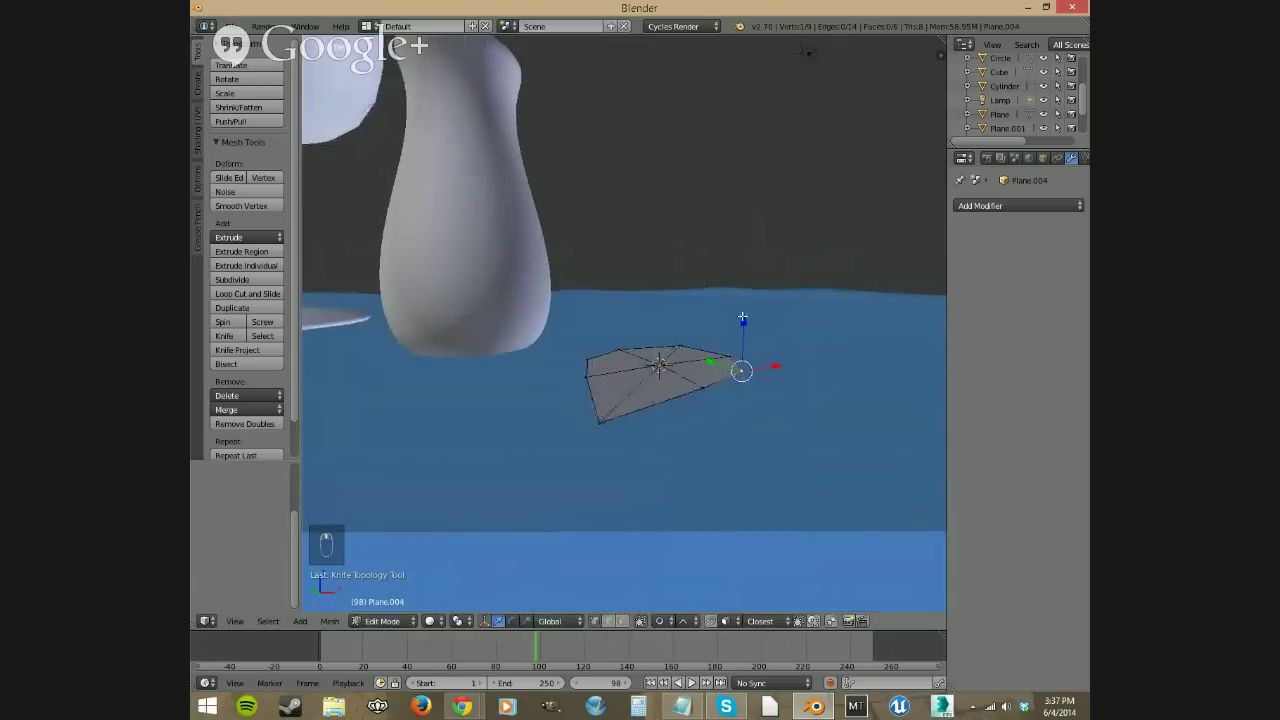
mouse_move(742, 318)
left_mouse_down()
mouse_move(738, 277)
mouse_move(742, 314)
left_mouse_up()
middle_click_drag(744, 443, 748, 461)
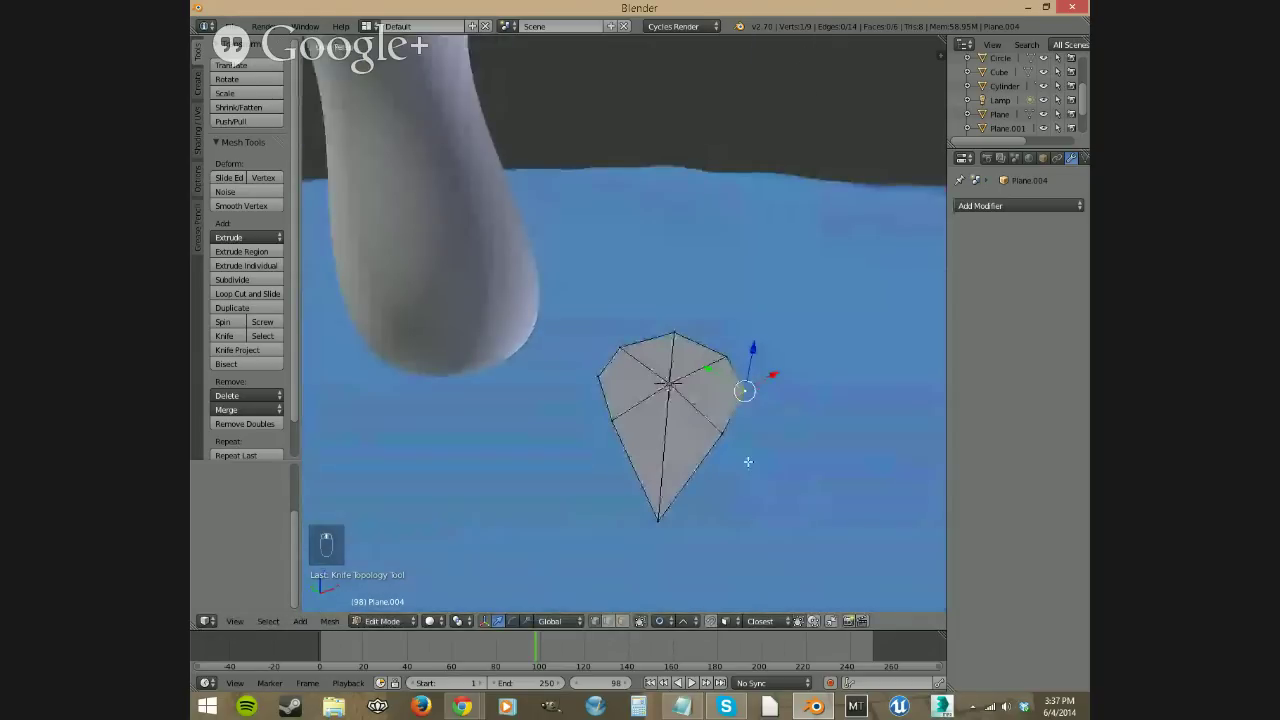
left_click(659, 621)
left_click(700, 603)
Step: Select the three outline vertices on one side of the petal and move them down about 0.002 along Z
right_click(728, 427)
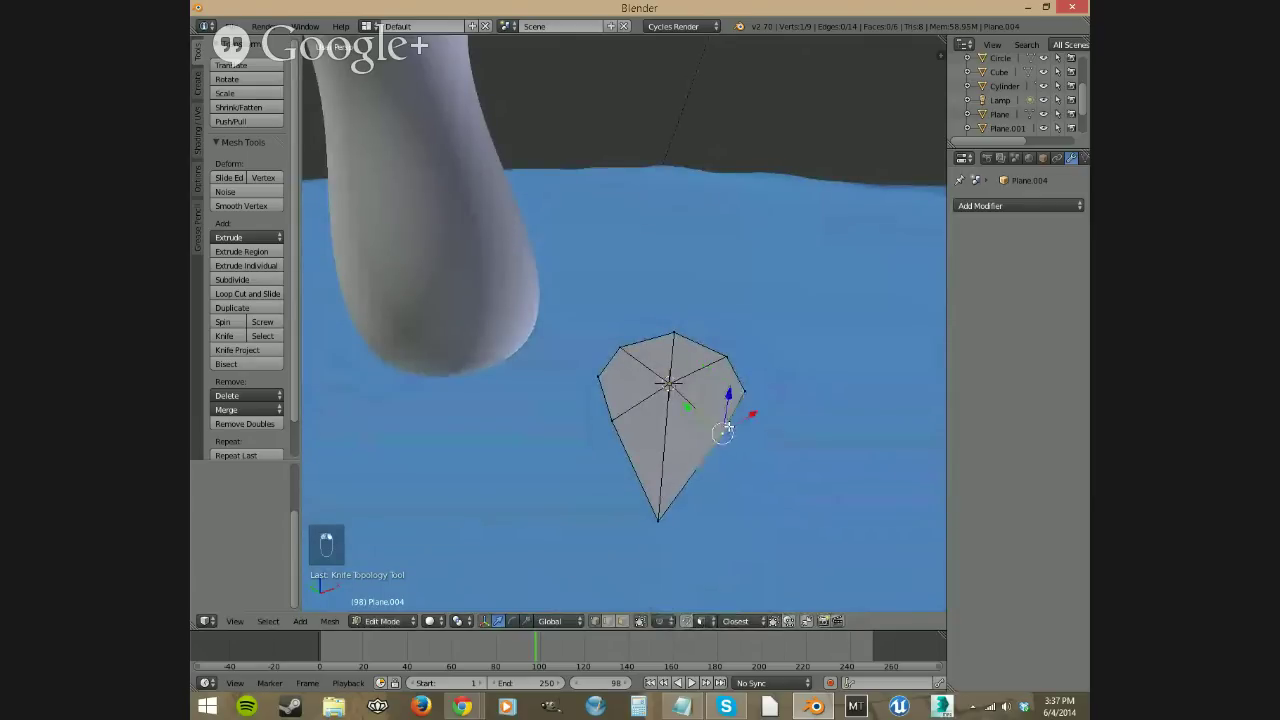
right_click(748, 384)
right_click(729, 350, "shift")
right_click(727, 431, "shift")
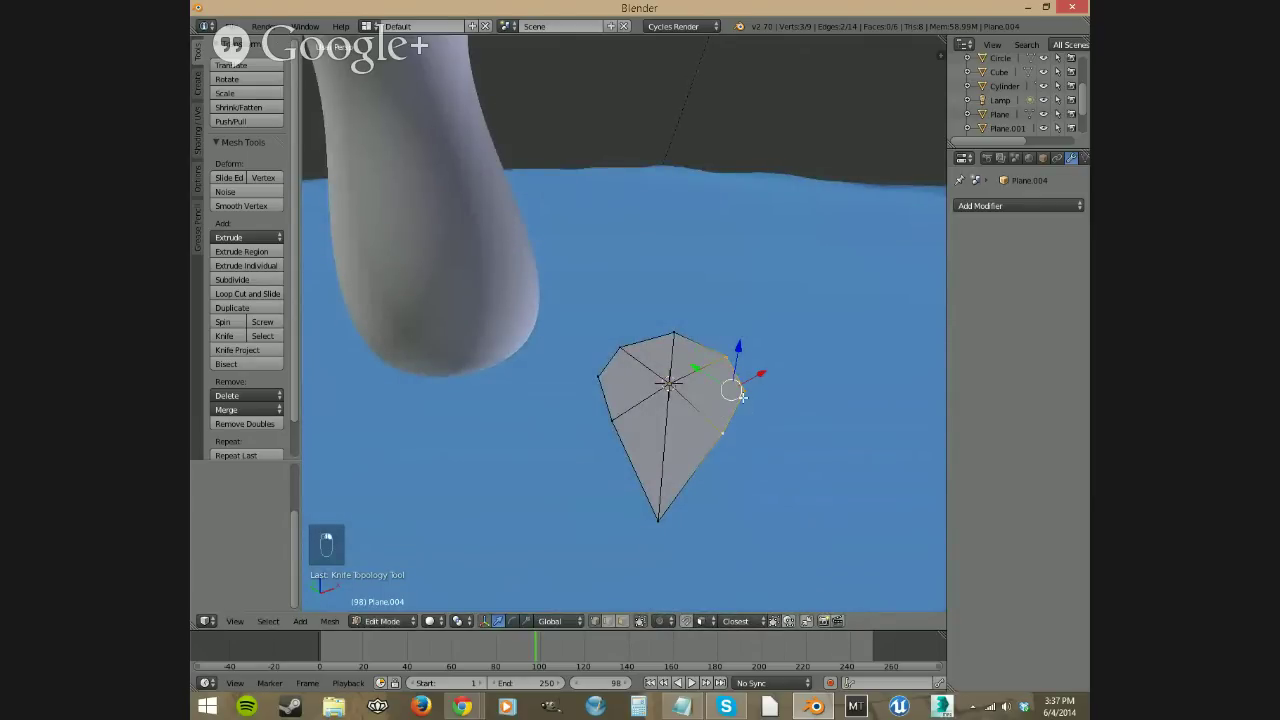
middle_click_drag(742, 397, 737, 377)
key("g")
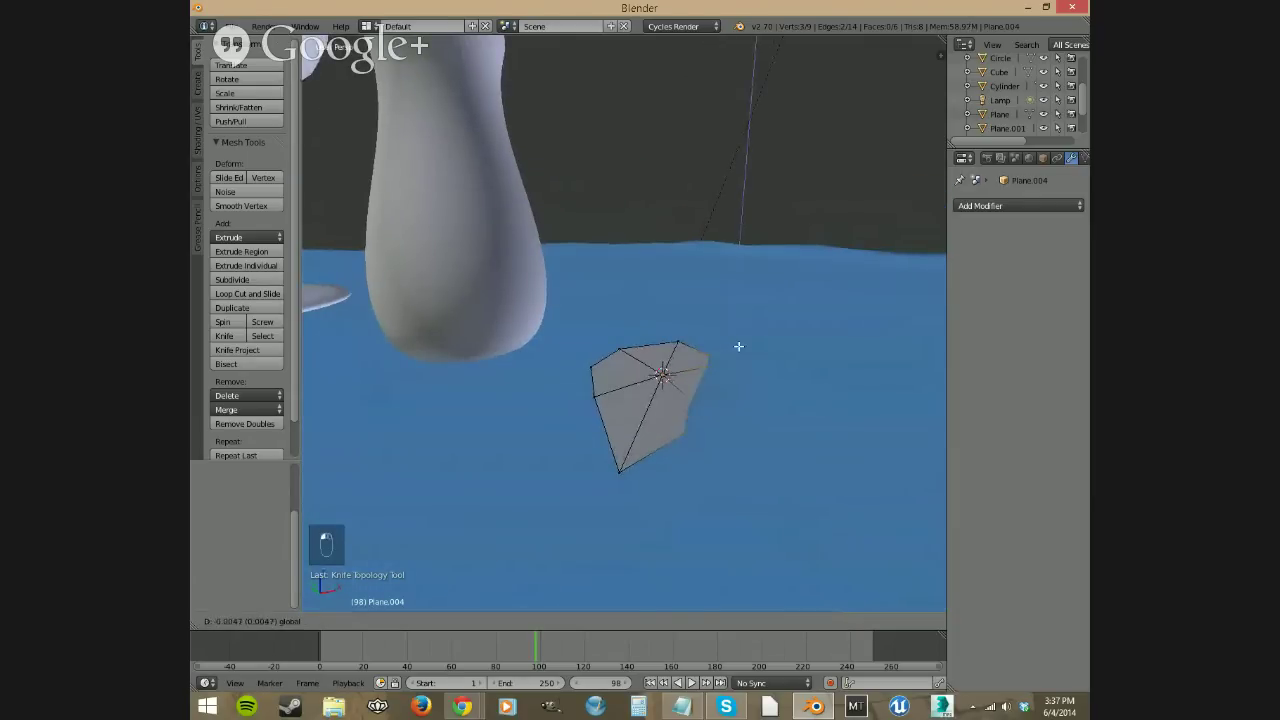
left_click_drag(739, 343, 738, 344)
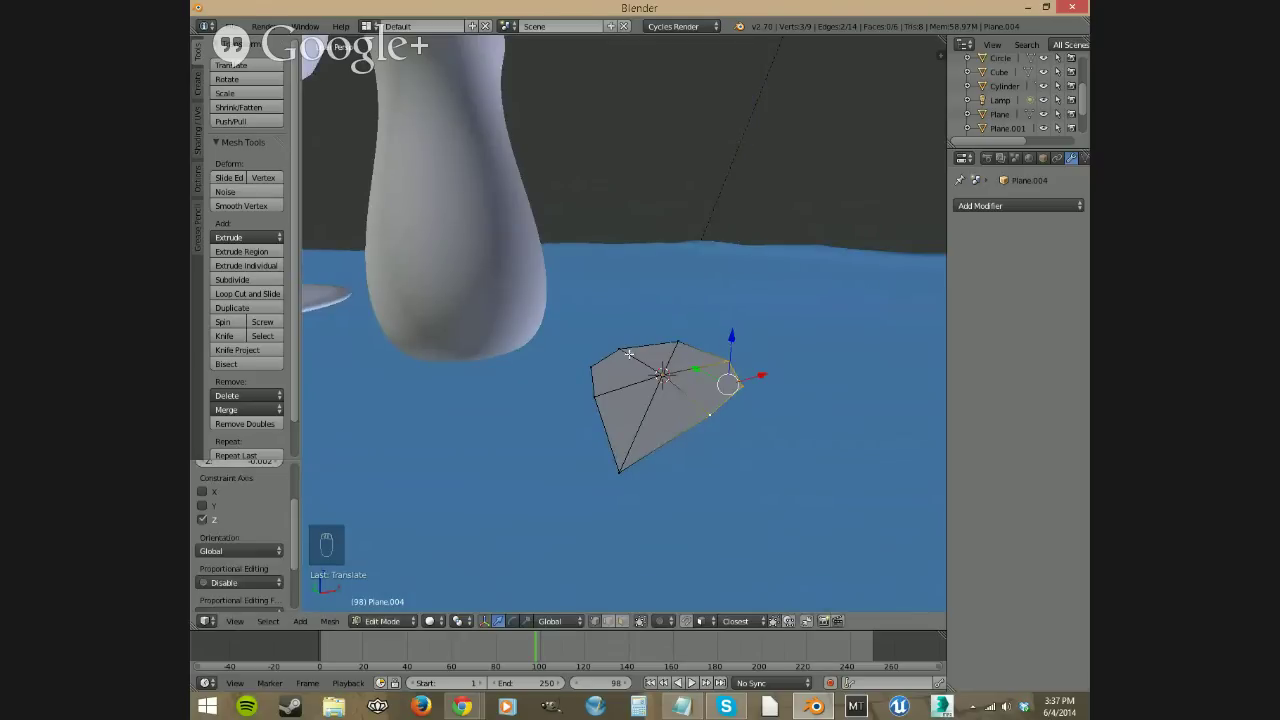
Step: Select the three outline vertices on the petal's opposite side and move them slightly down along Z
right_click(624, 353)
right_click(600, 363, "shift")
right_click(600, 391, "shift")
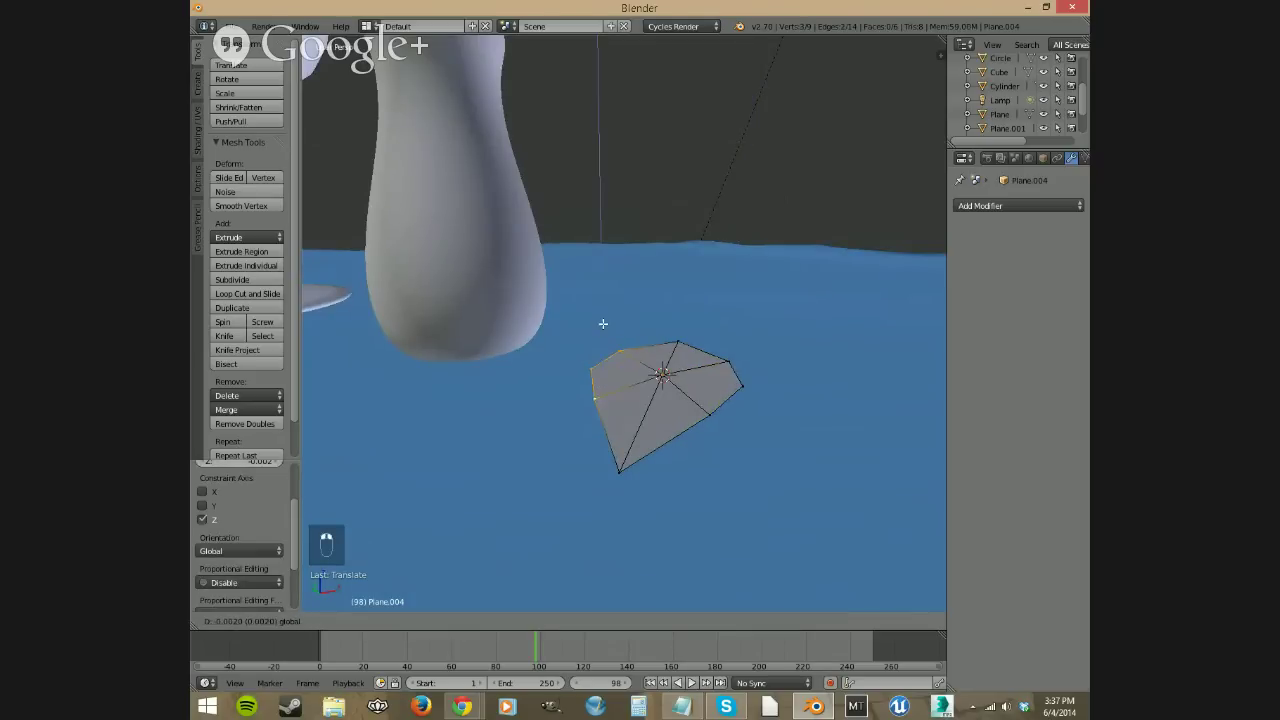
middle_click_drag(602, 321, 688, 408)
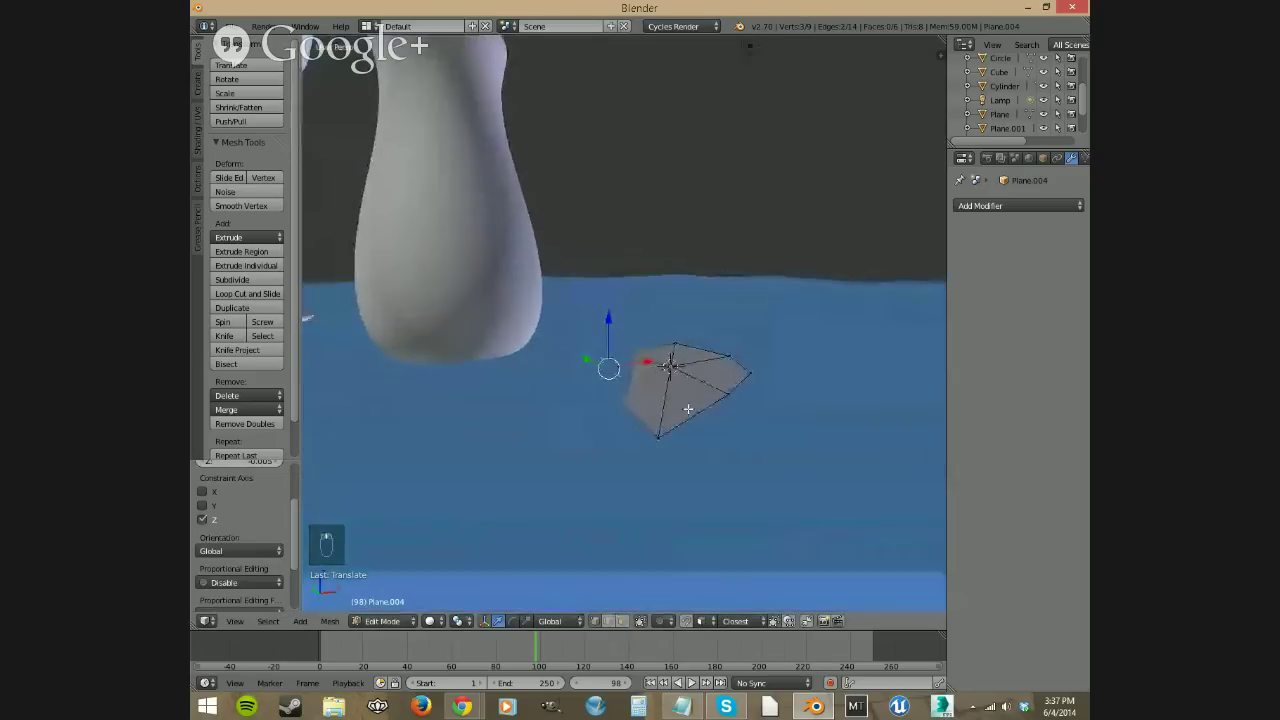
Step: Undo the vertical moves of the vertices on both sides of the petal
key("ctrl+z")
key("ctrl+z")
key("ctrl+z")
key("ctrl+z")
key("ctrl+z")
key("ctrl+z")
key("ctrl+z")
key("ctrl+z")
key("ctrl+z")
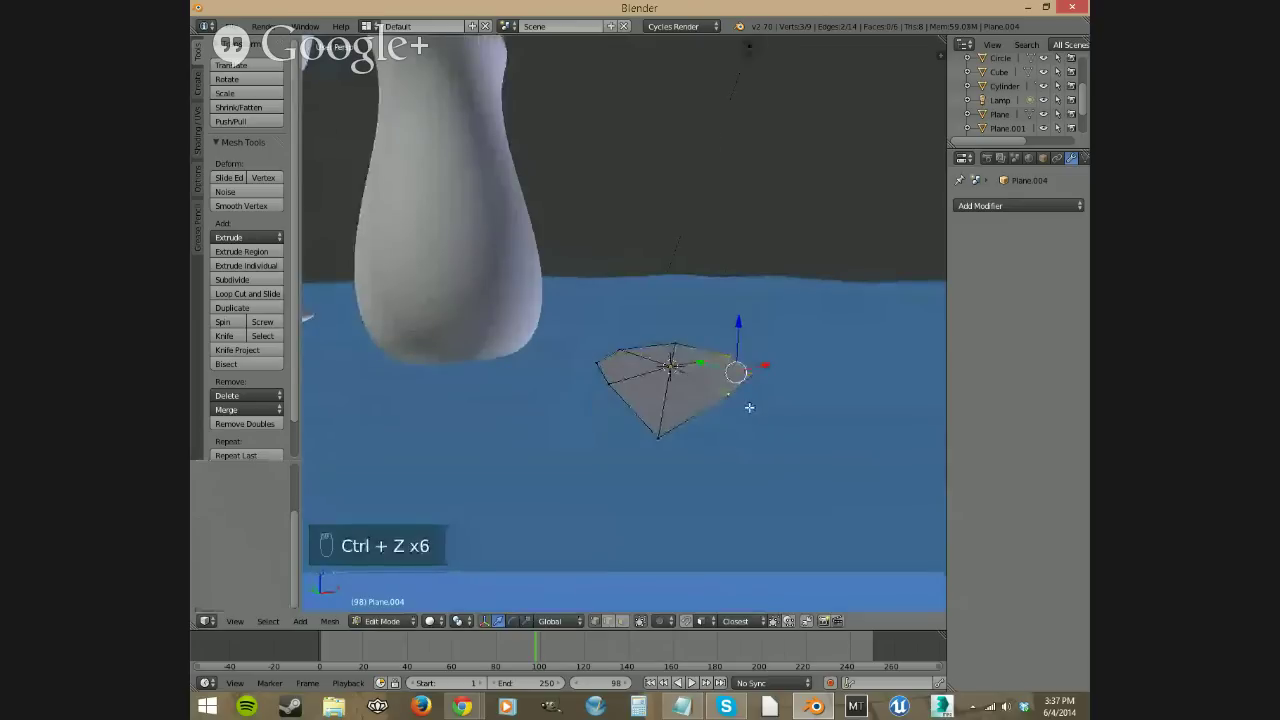
key("ctrl+z")
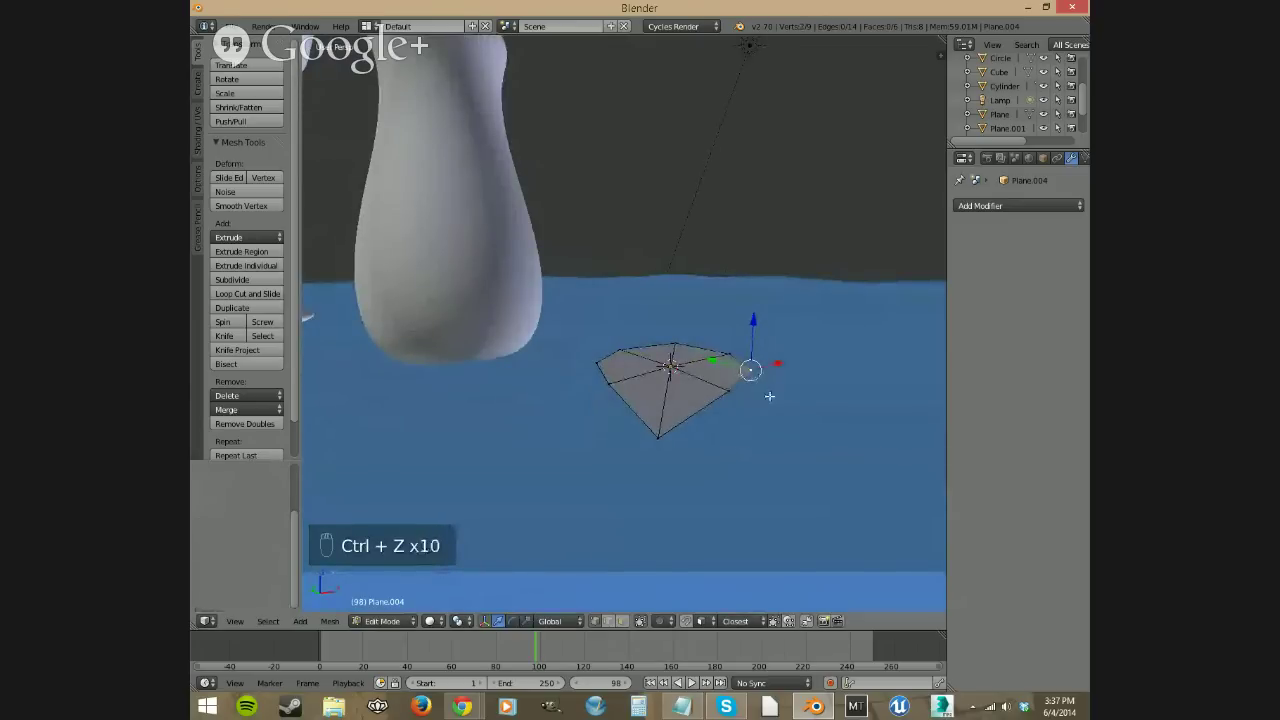
Step: Set the pivot to the 3D cursor and rotate the three vertices on one side of the petal upward by about 7 degrees
right_click(736, 386)
right_click(751, 373, "shift")
right_click(725, 352, "shift")
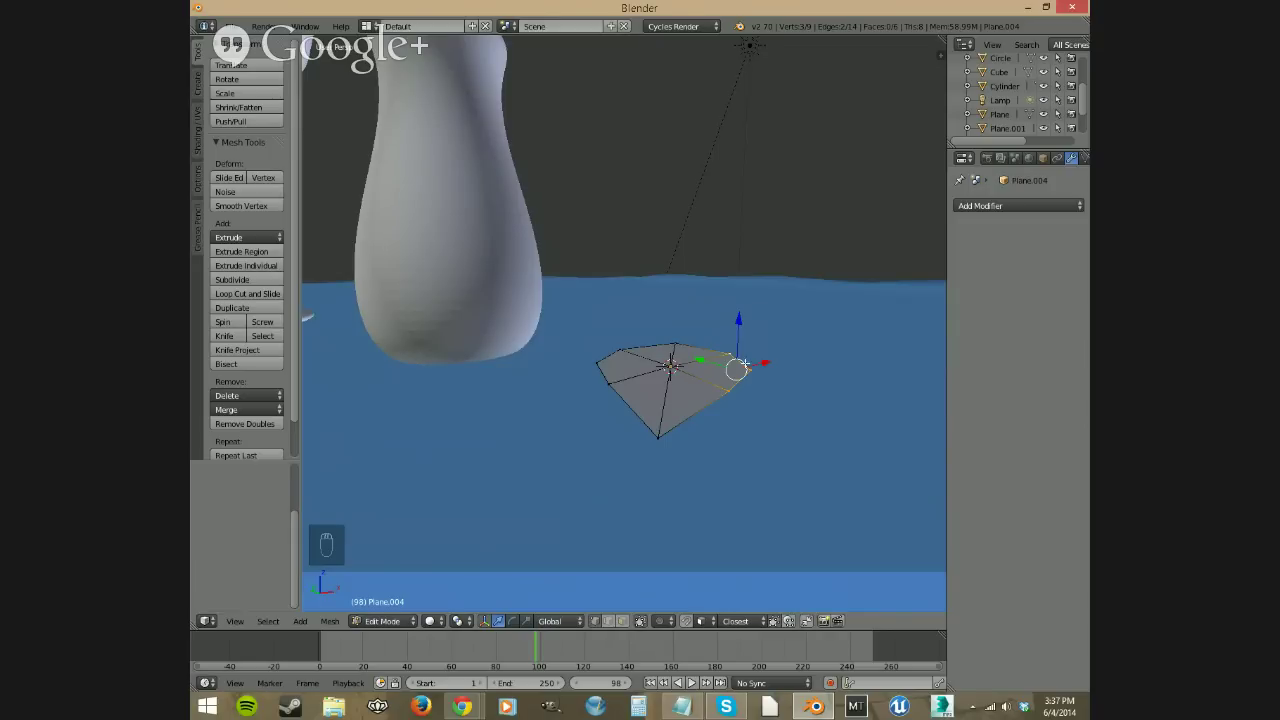
right_click(743, 364)
right_click(670, 366)
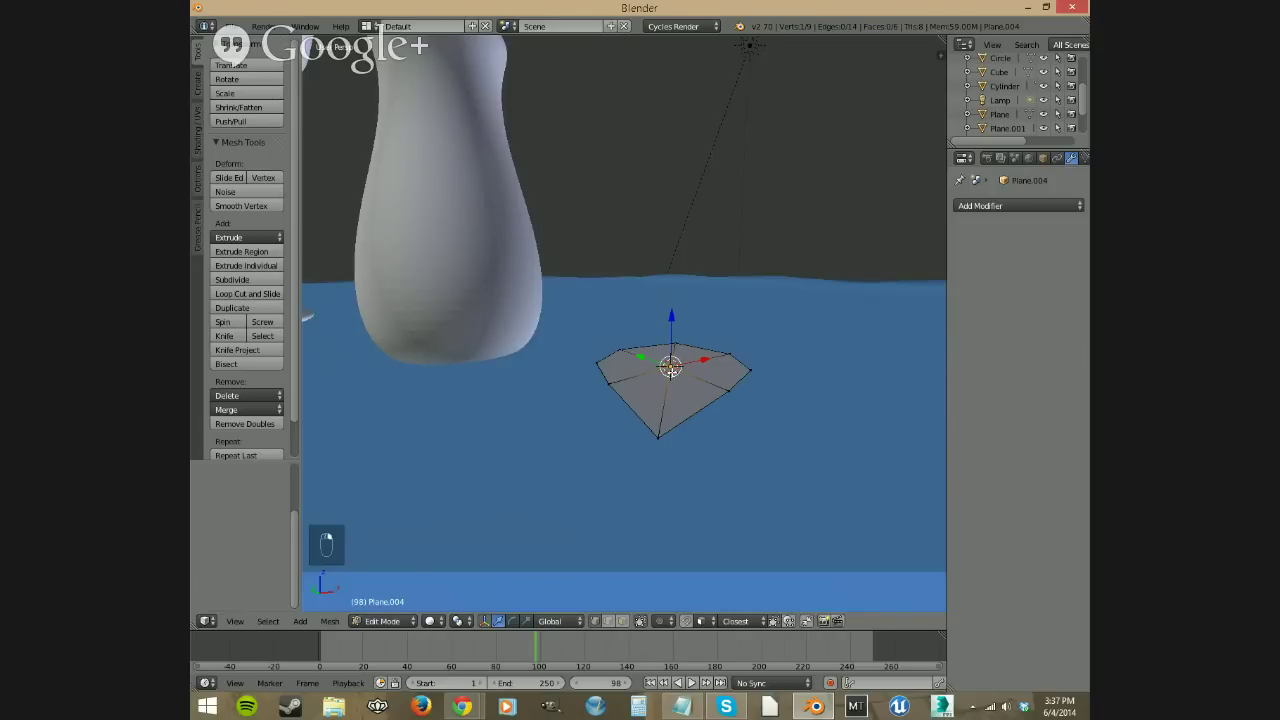
right_click(750, 366)
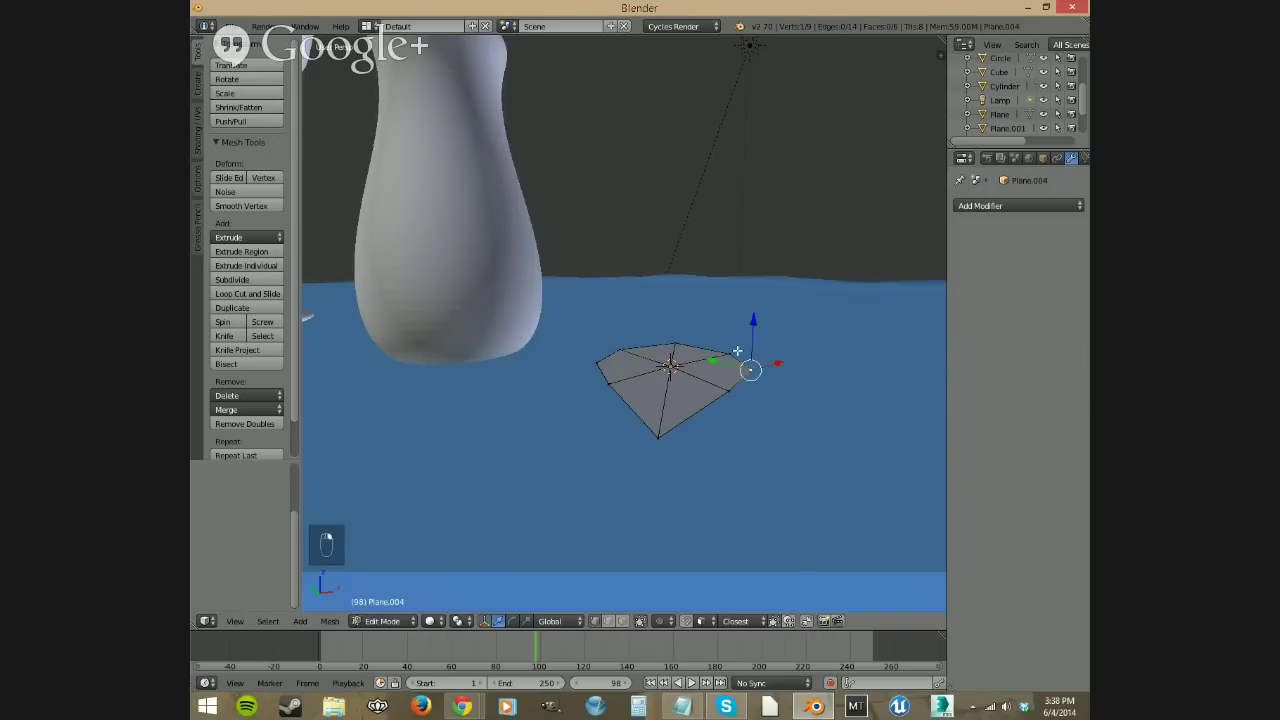
right_click(732, 355, "shift")
right_click(741, 393, "shift")
key("period")
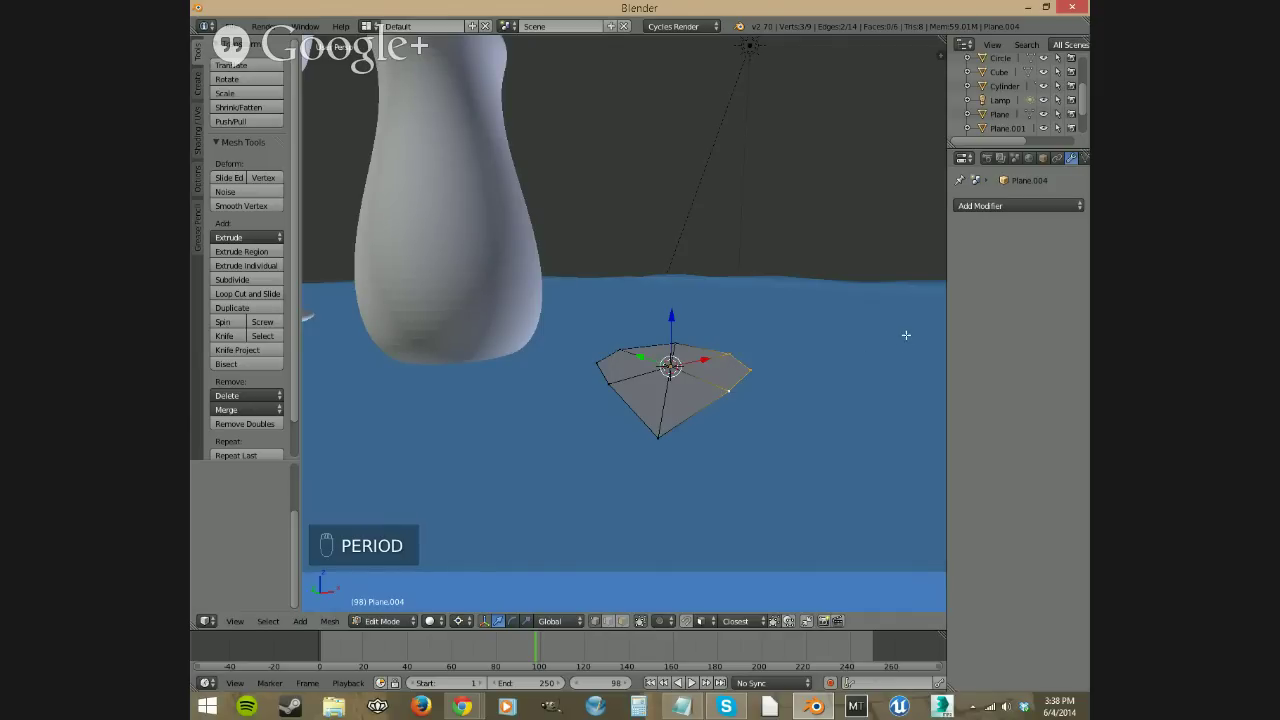
middle_click_drag(826, 357, 794, 351)
key("r")
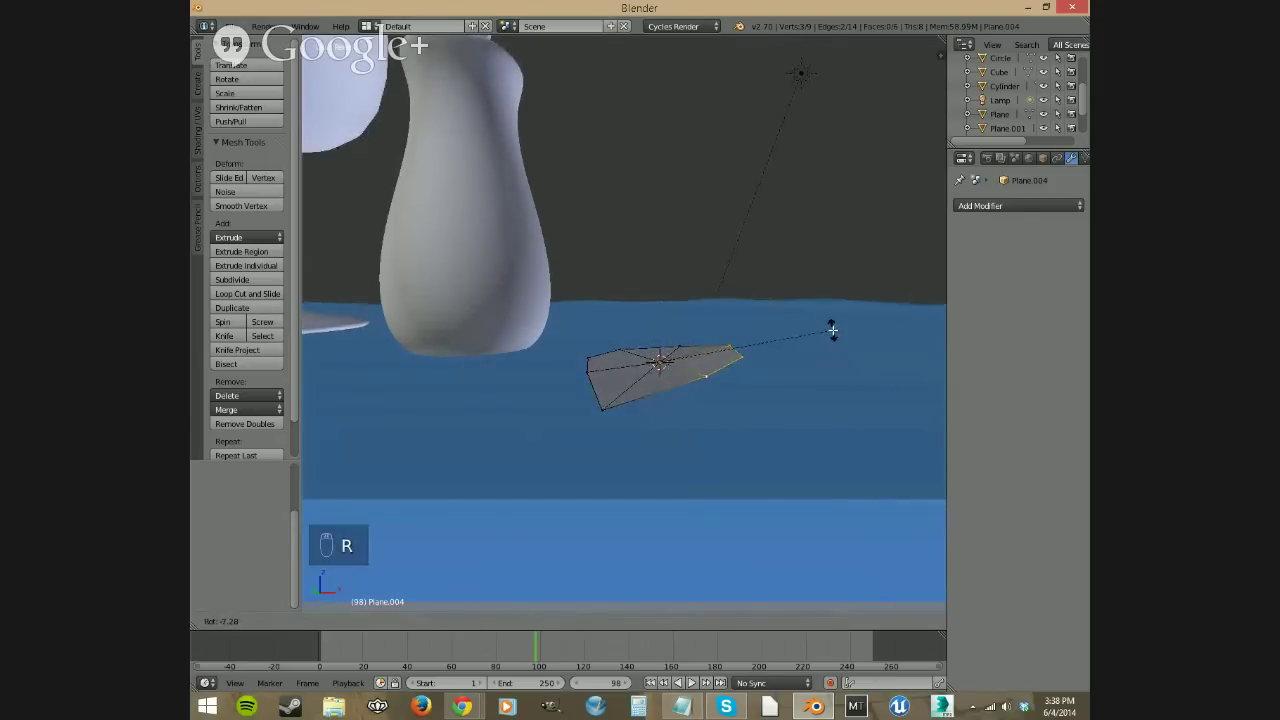
left_click(831, 334)
Step: Rotate the three vertices on the petal's opposite side slightly upward around the 3D cursor
middle_click_drag(831, 334, 750, 386)
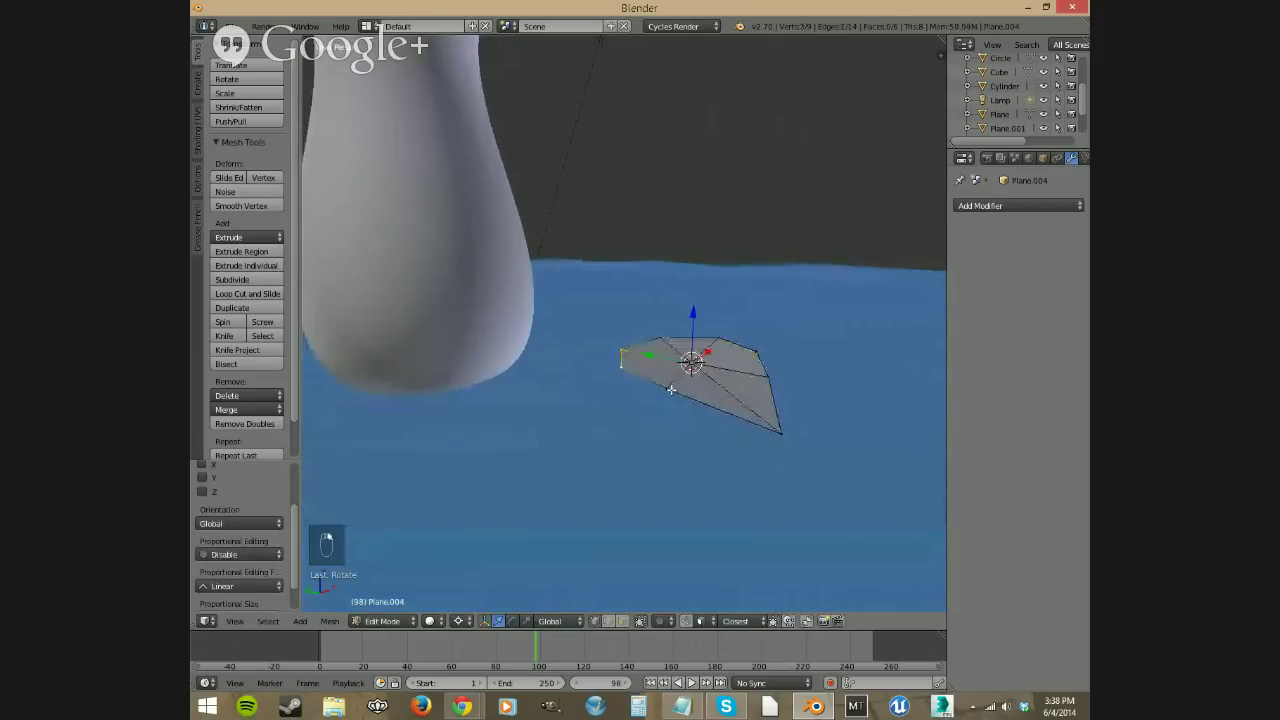
key("r")
left_click(580, 326)
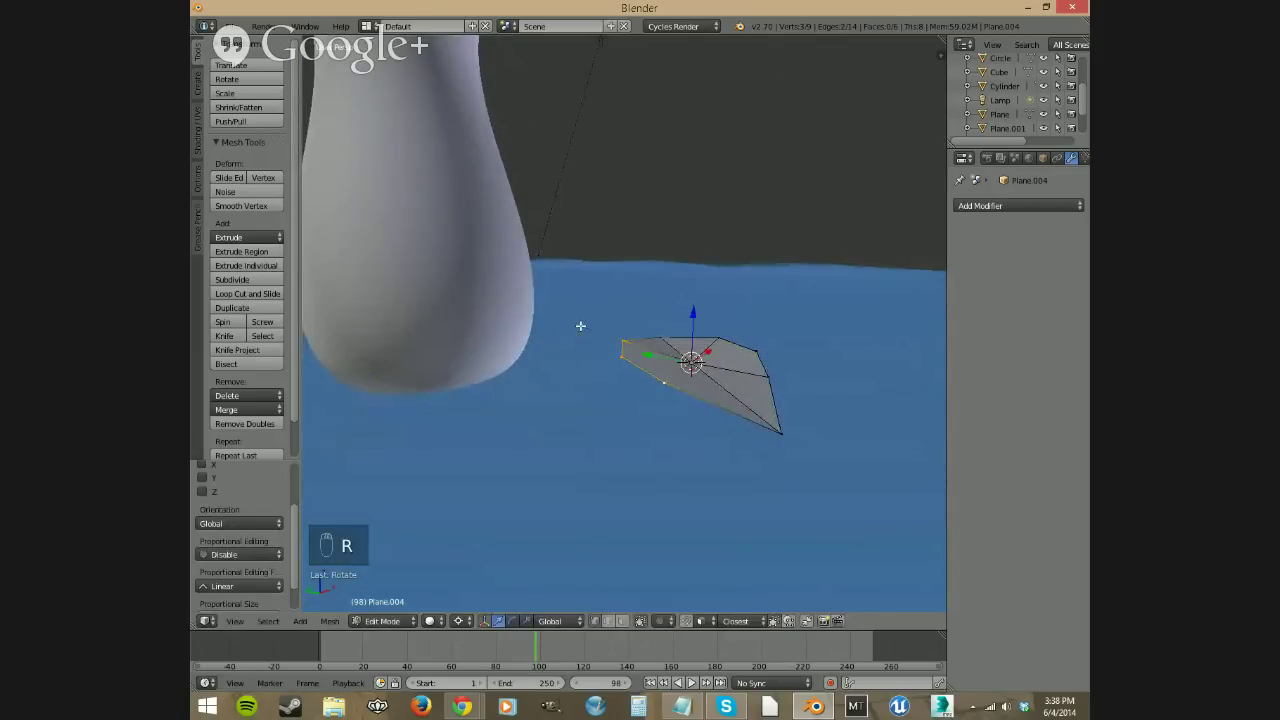
Step: Select the entire petal mesh and raise it along Z by about 0.16
middle_click_drag(702, 385, 626, 382)
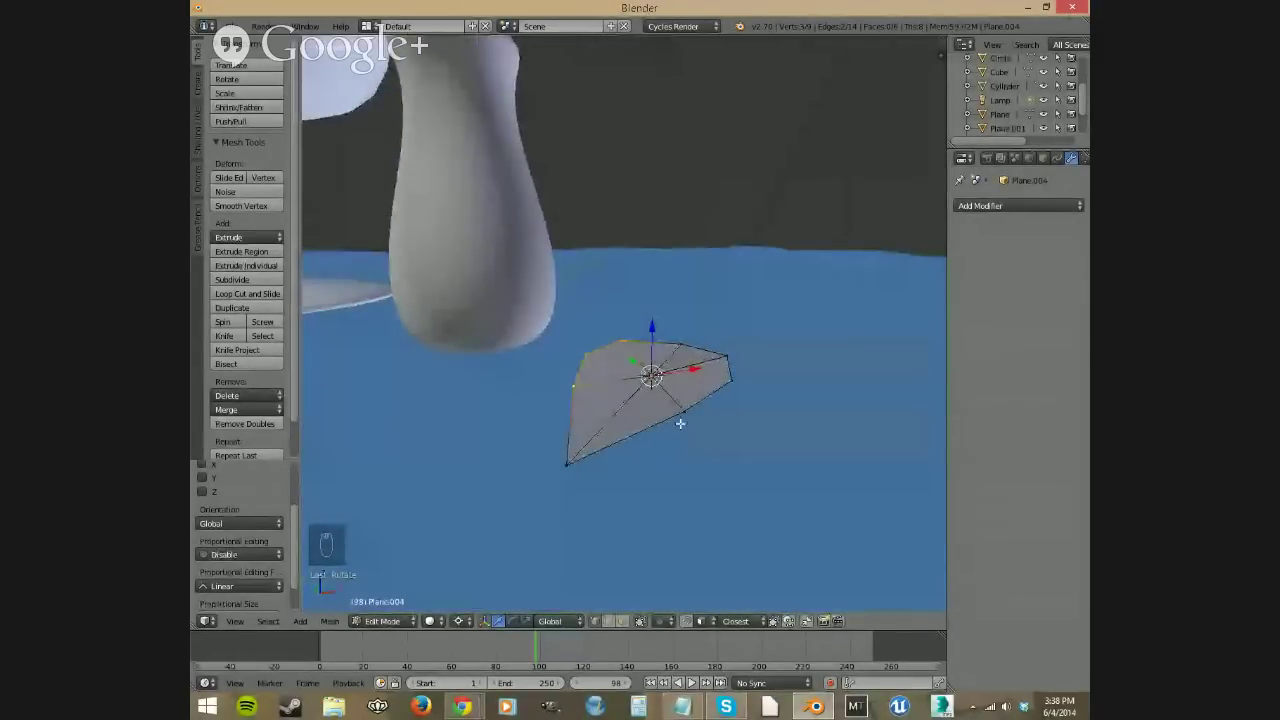
key("a")
key("a")
key("a")
left_click_drag(651, 330, 605, 196)
middle_click_drag(605, 196, 363, 283)
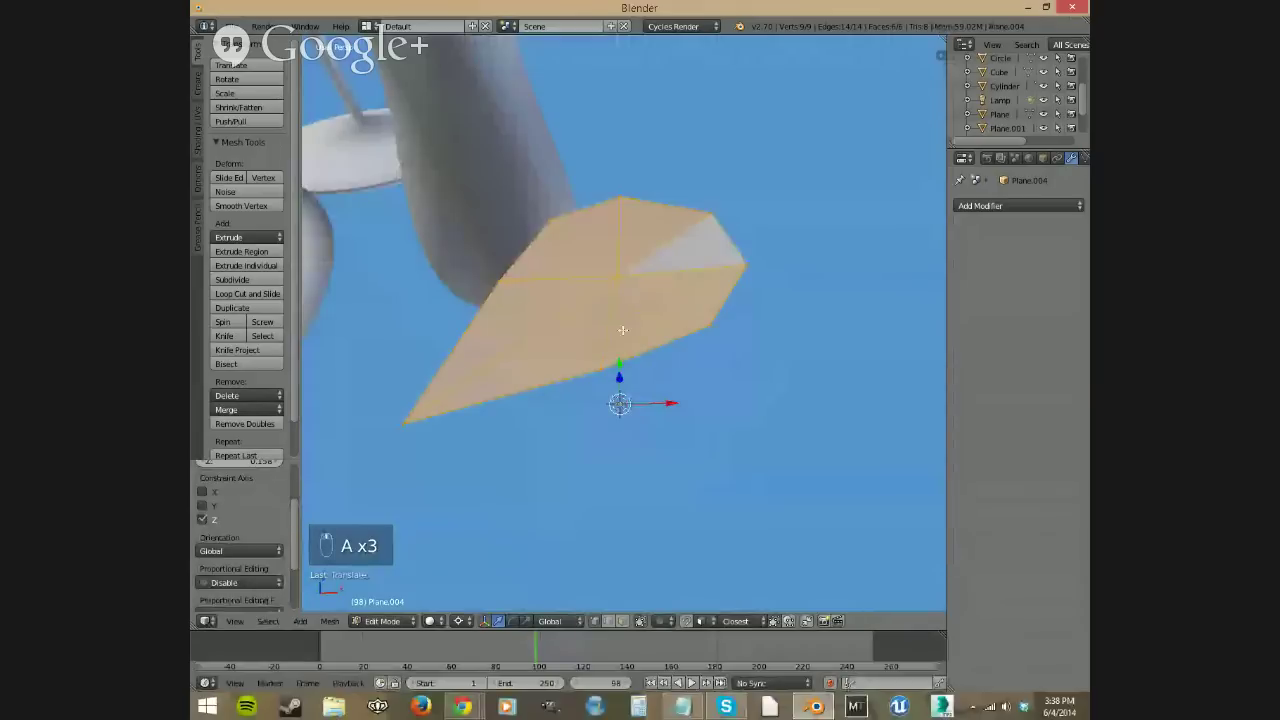
Step: Return the petal to Object Mode and move its origin to the centre of its geometry
key("Tab")
left_click(274, 216)
left_click(272, 247)
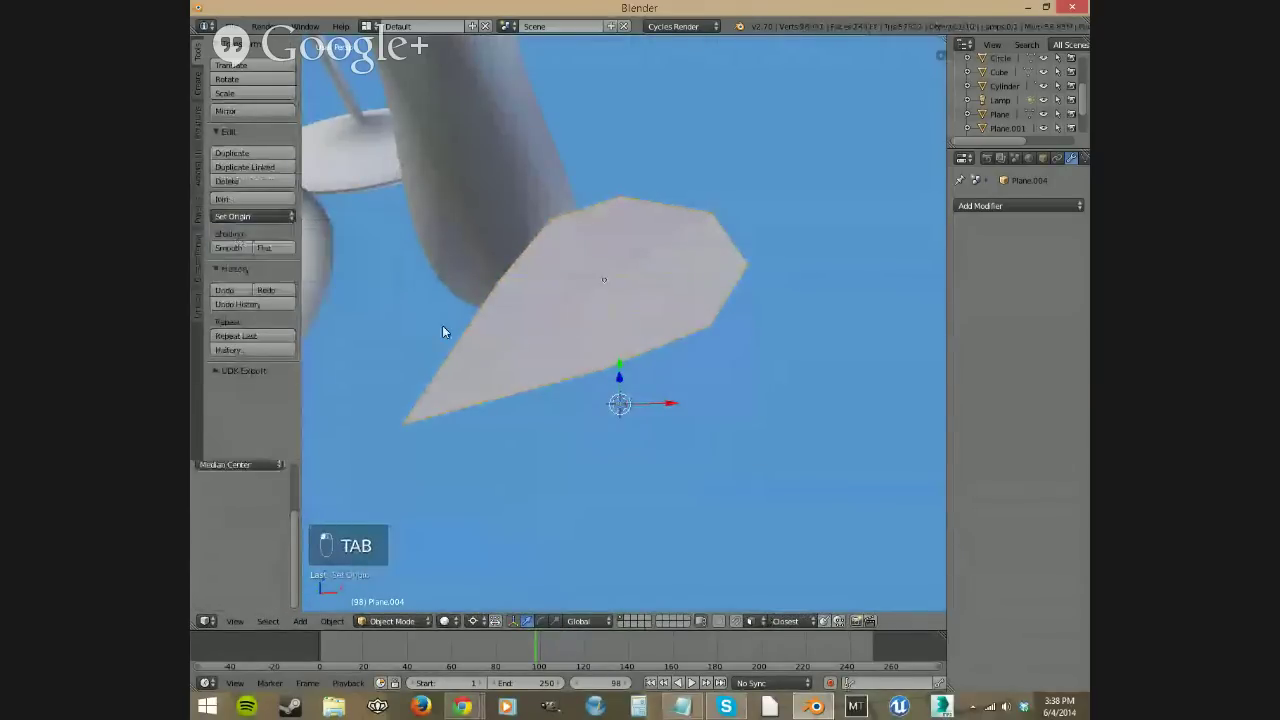
middle_click_drag(442, 325, 640, 309)
scroll(640, 309, "down", 5)
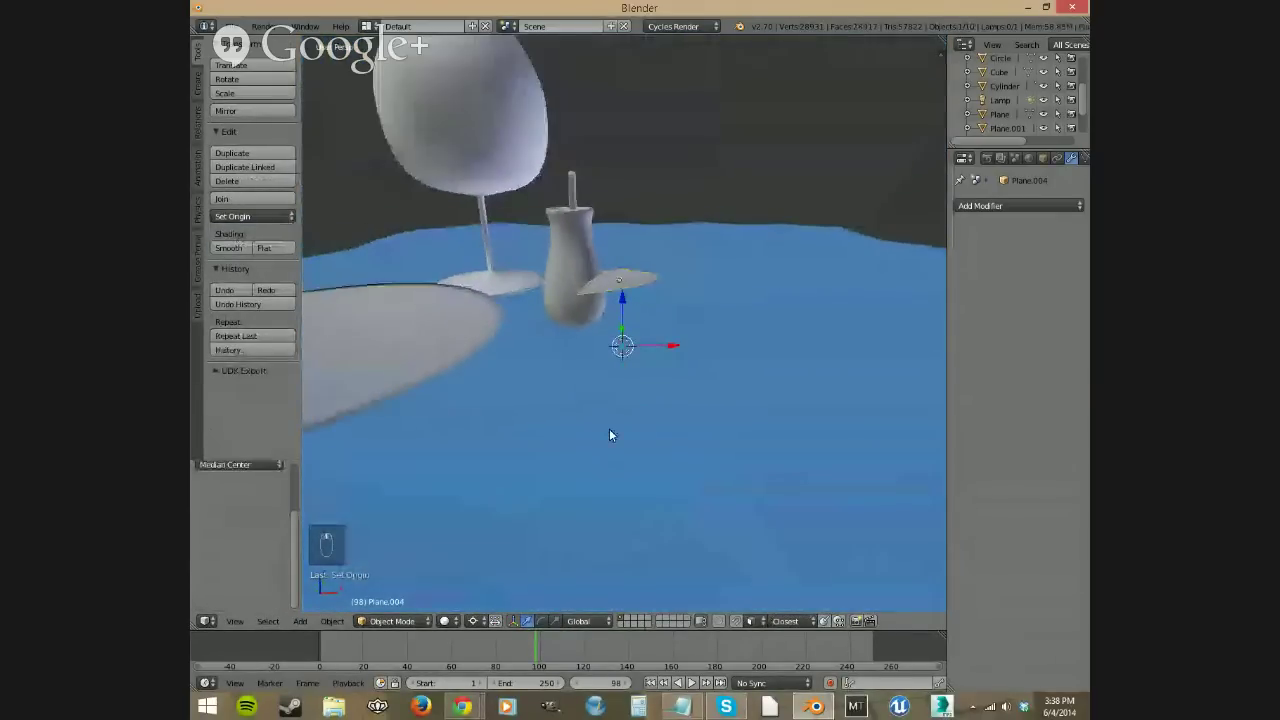
Step: With the pivot at the bounding box center, raise the petal along Z by about 0.14 and scale it to about 0.23
key("comma")
left_click_drag(620, 256, 606, 166)
middle_click_drag(606, 166, 714, 248)
key("s")
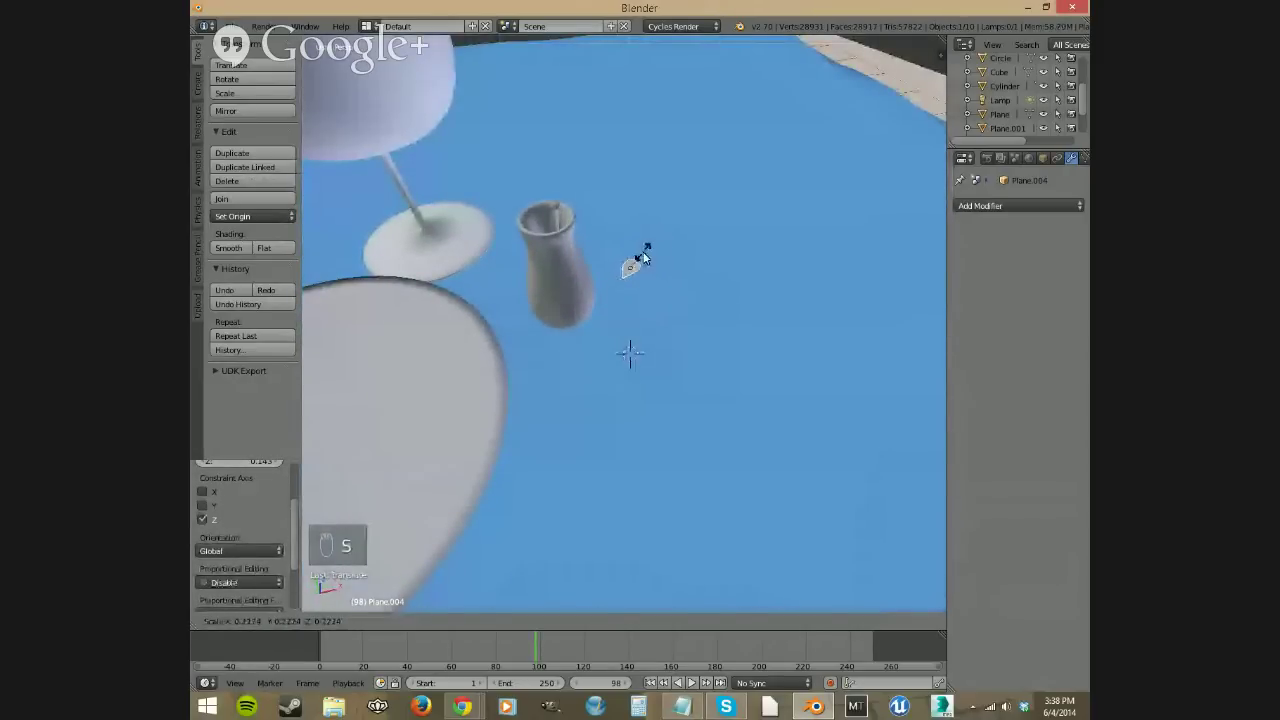
left_click(643, 258)
Step: In top view, place the 3D cursor just beyond the petal's pointed inner tip as the flower's centre
key("KP_7")
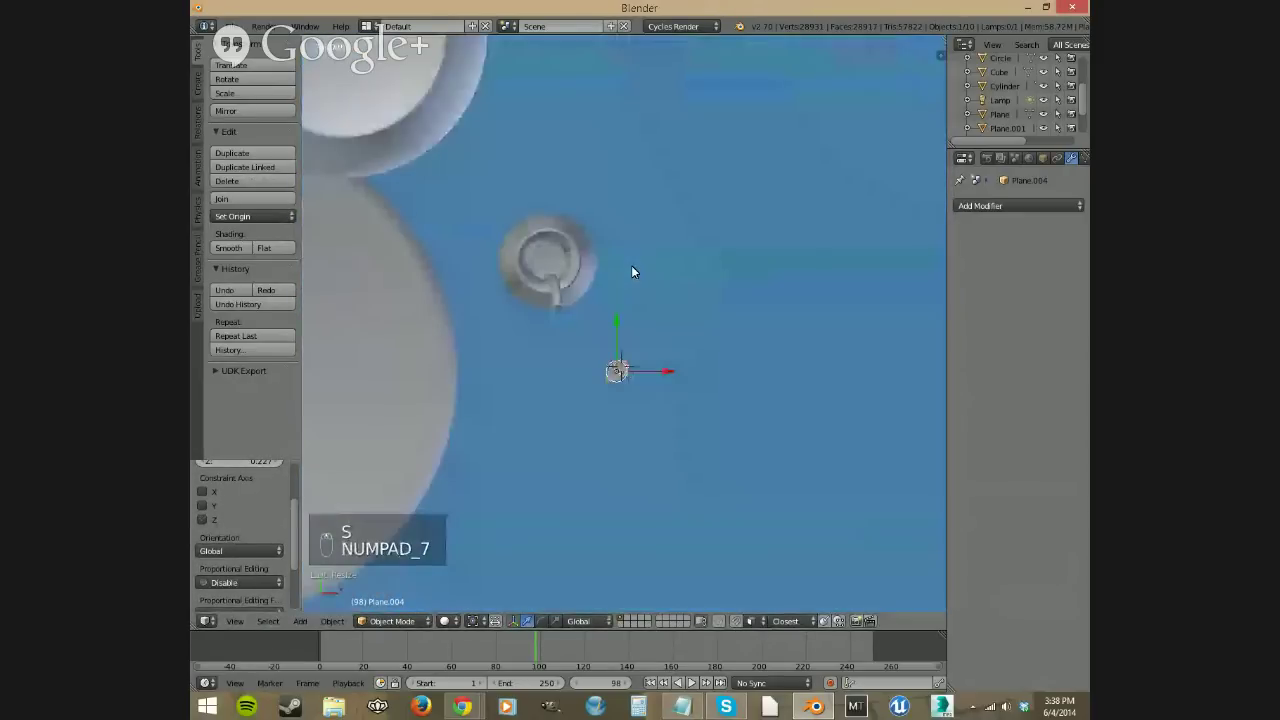
scroll(631, 271, "up", 6)
middle_click_drag(609, 449, 649, 313, "shift")
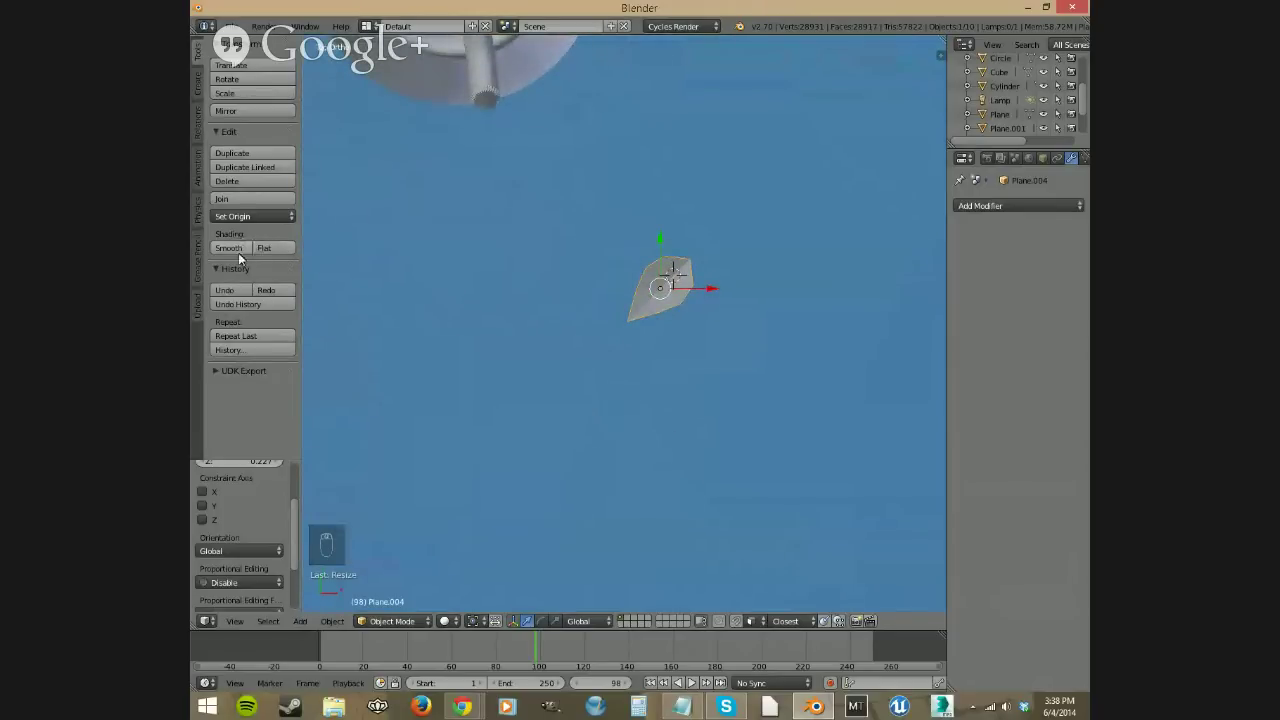
left_click(614, 340)
Step: Try a 360° Spin of the petal mesh around the 3D cursor with 7 steps and no duplication, and undo it
key("Tab")
scroll(250, 345, "down", 2)
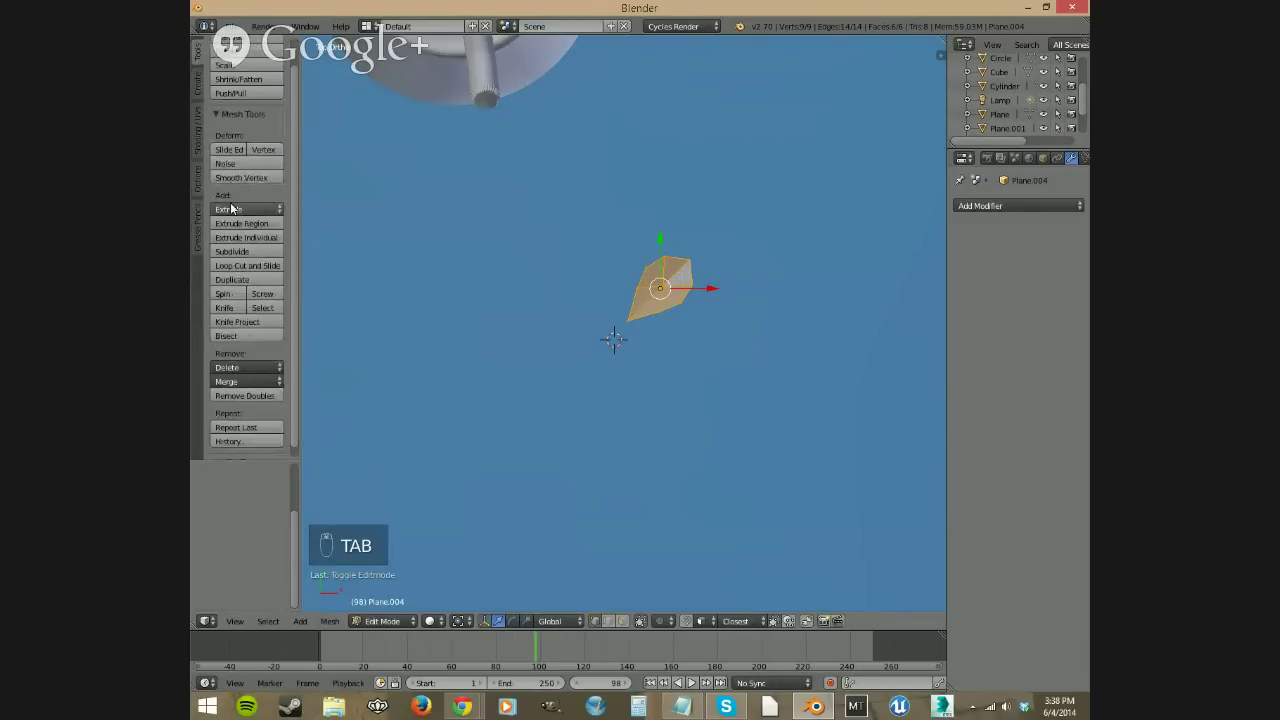
left_click(239, 282)
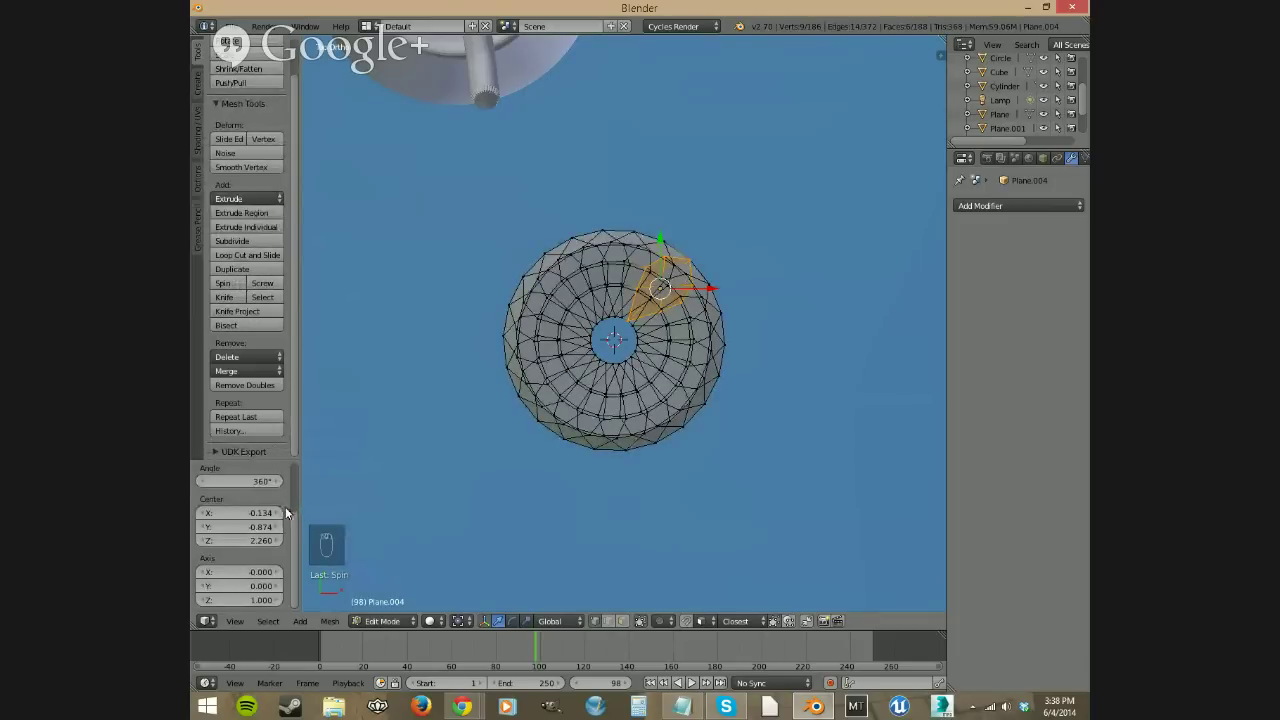
scroll(285, 512, "up", 4)
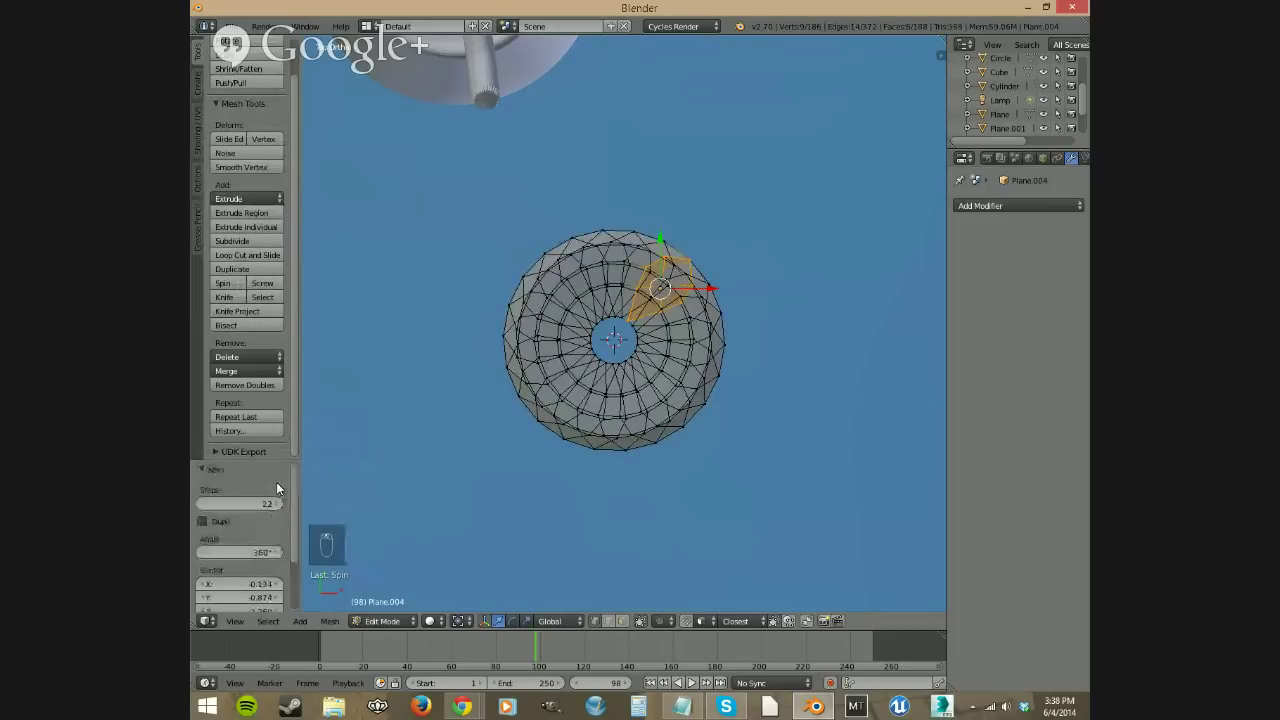
left_click(203, 504)
left_click(203, 504)
left_click(203, 504)
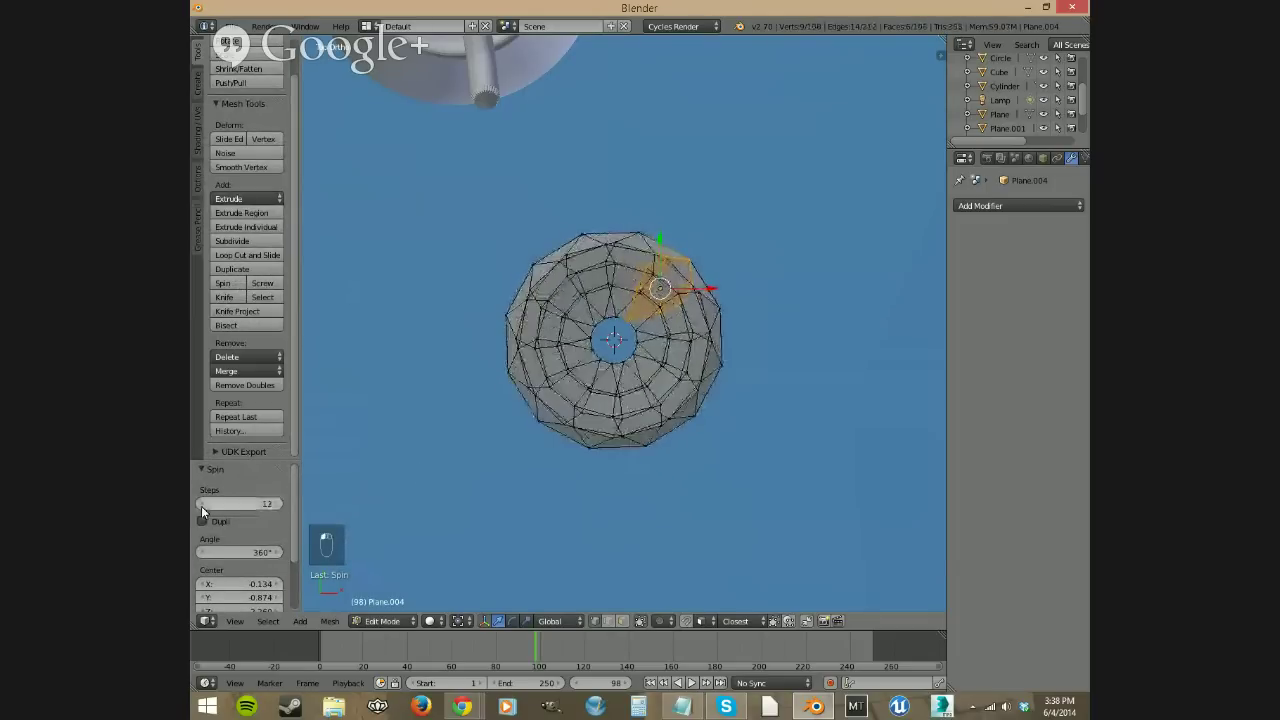
left_click(203, 504)
left_click(203, 504)
left_click(203, 504)
left_click(203, 504)
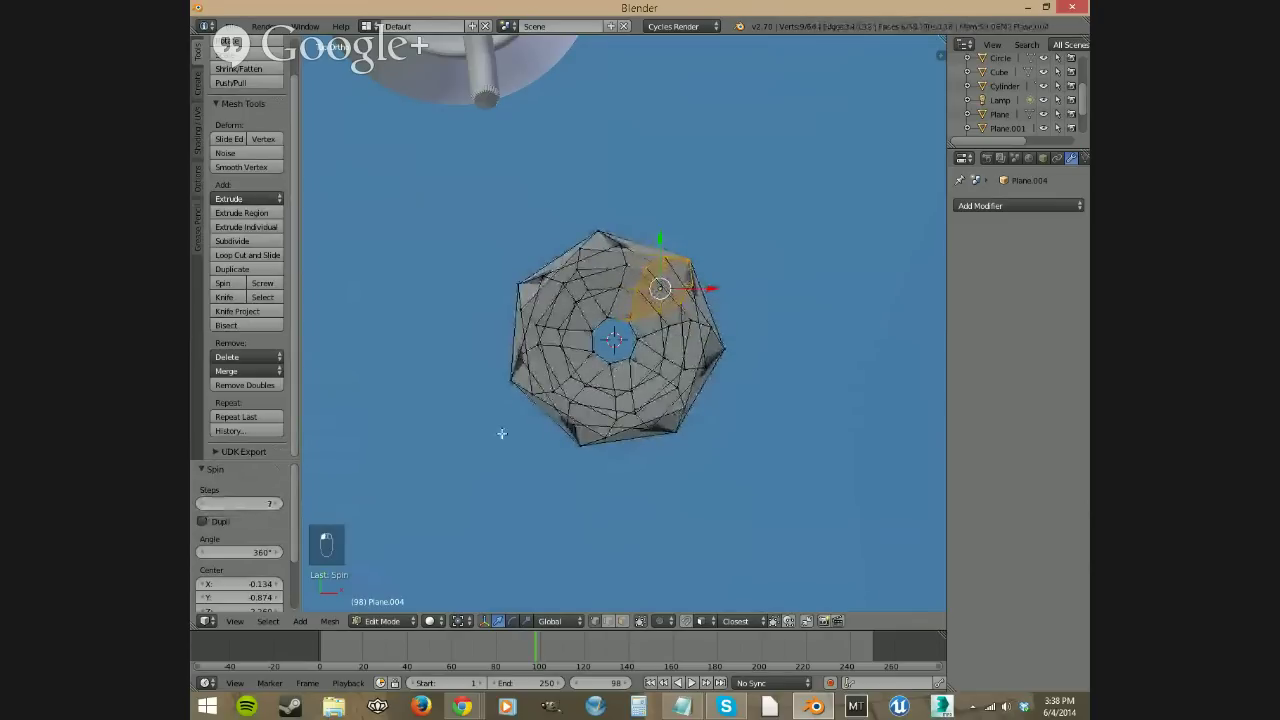
key("ctrl+z")
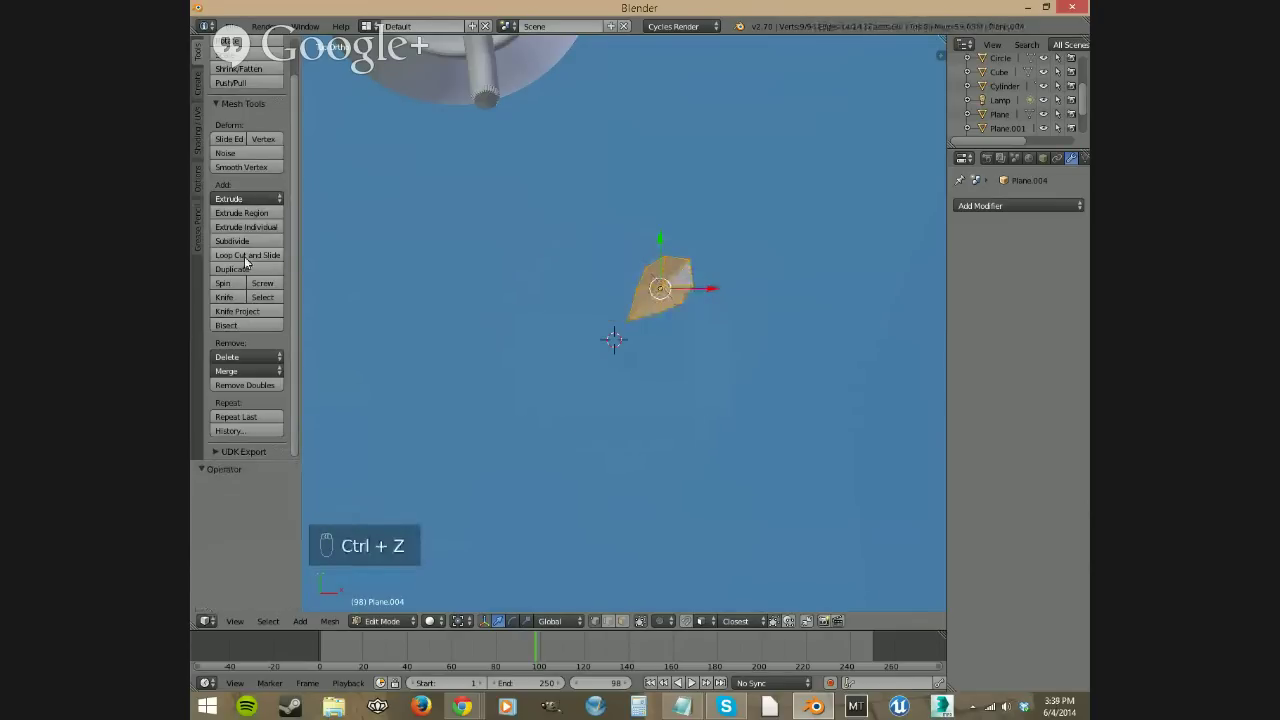
key("Tab")
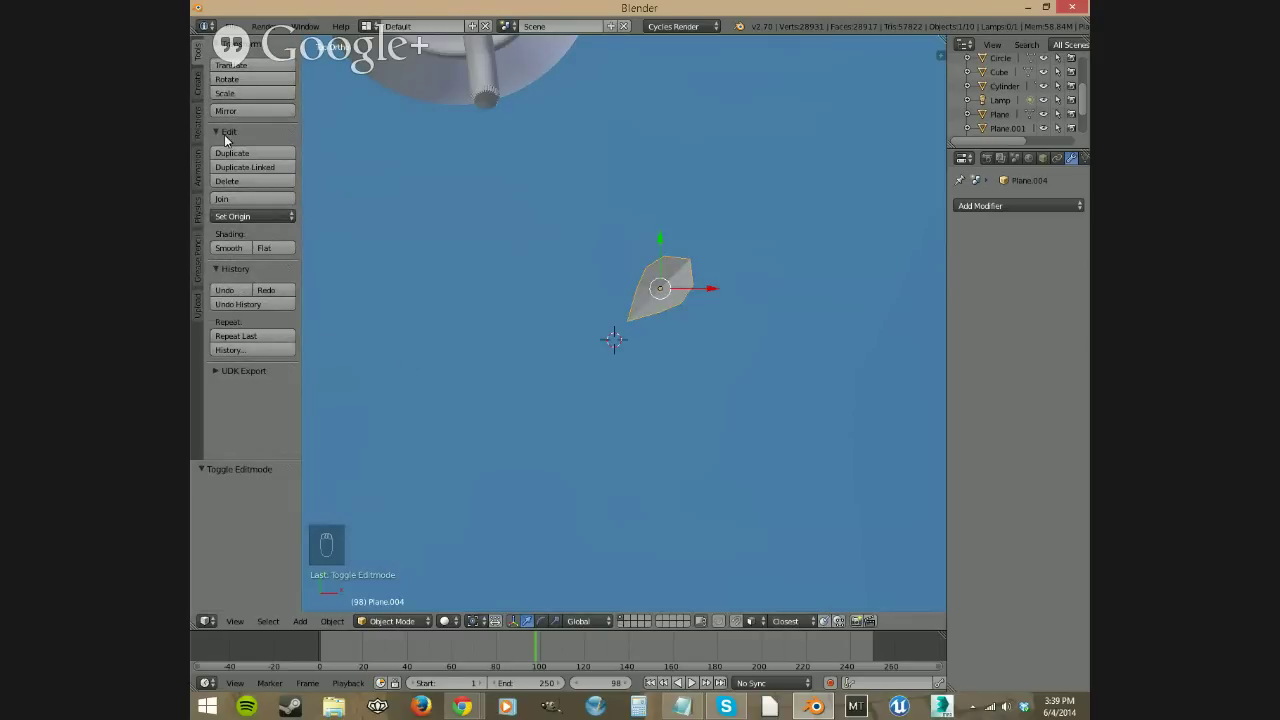
Step: Spin the petal mesh 360° around the 3D cursor with Dupli enabled and 12 steps to form a ring of petals
key("Tab")
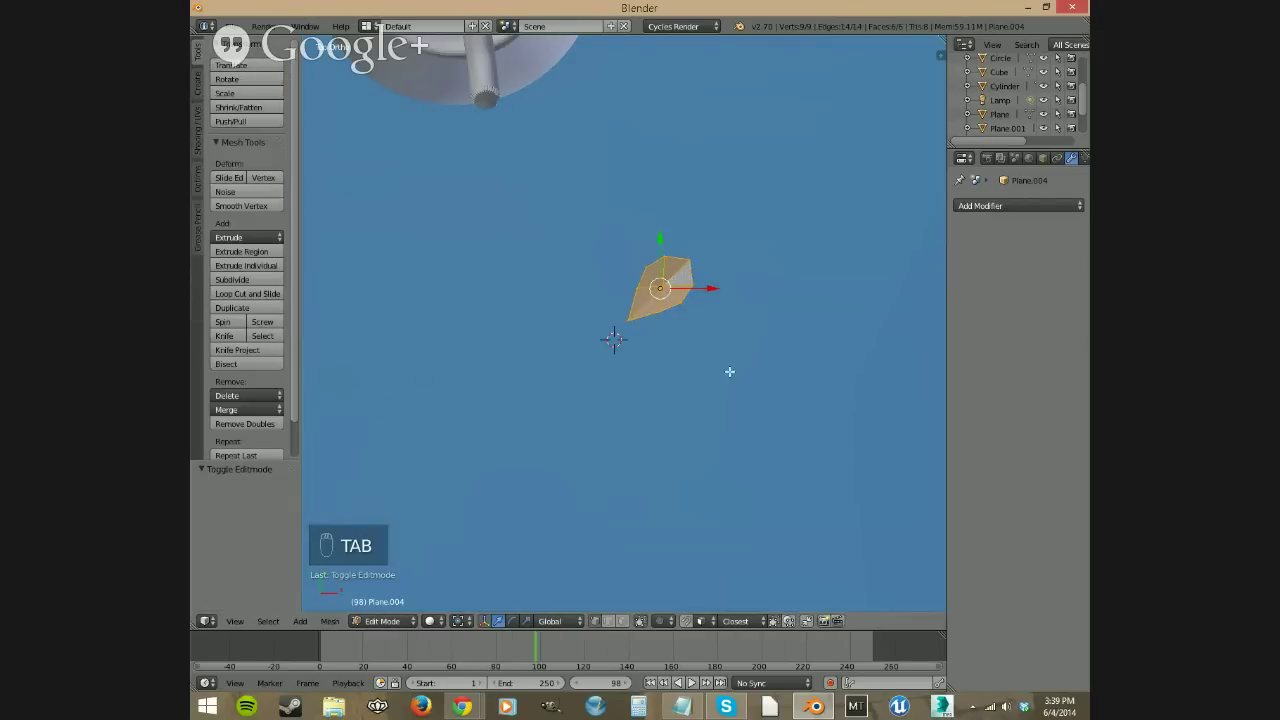
left_click(222, 322)
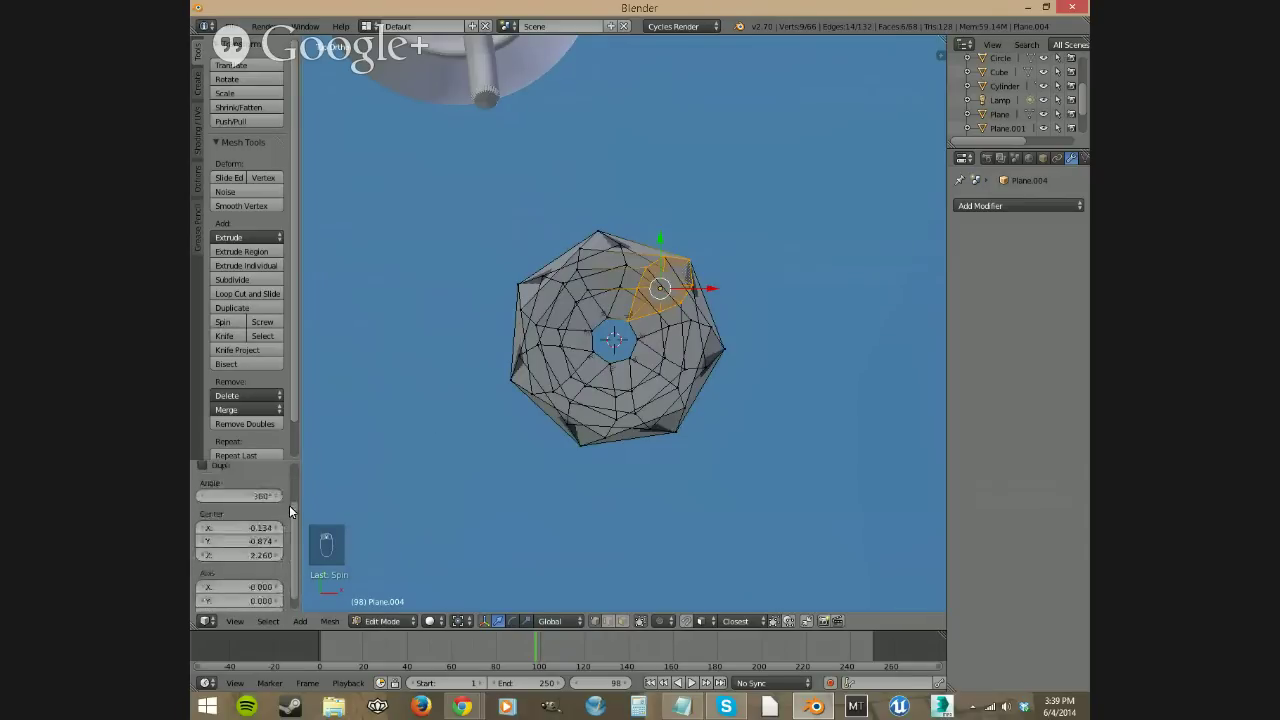
scroll(289, 507, "up", 2)
left_click(204, 521)
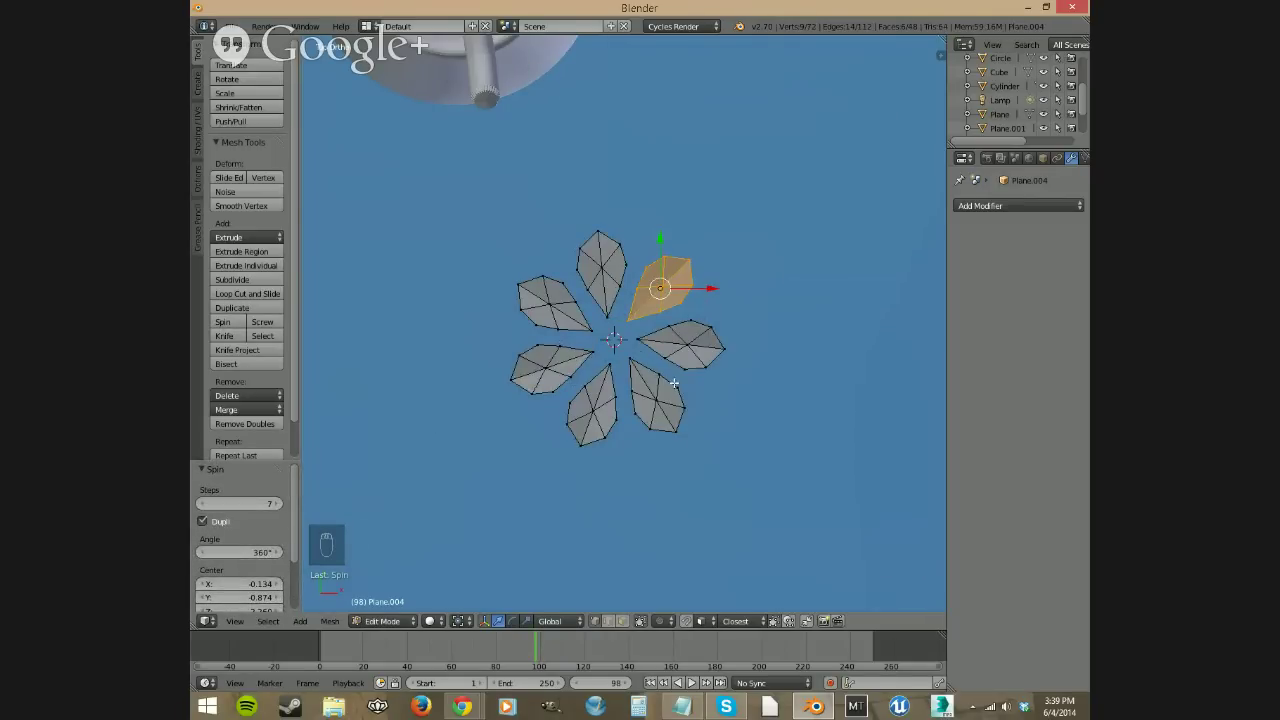
scroll(640, 378, "up", 2)
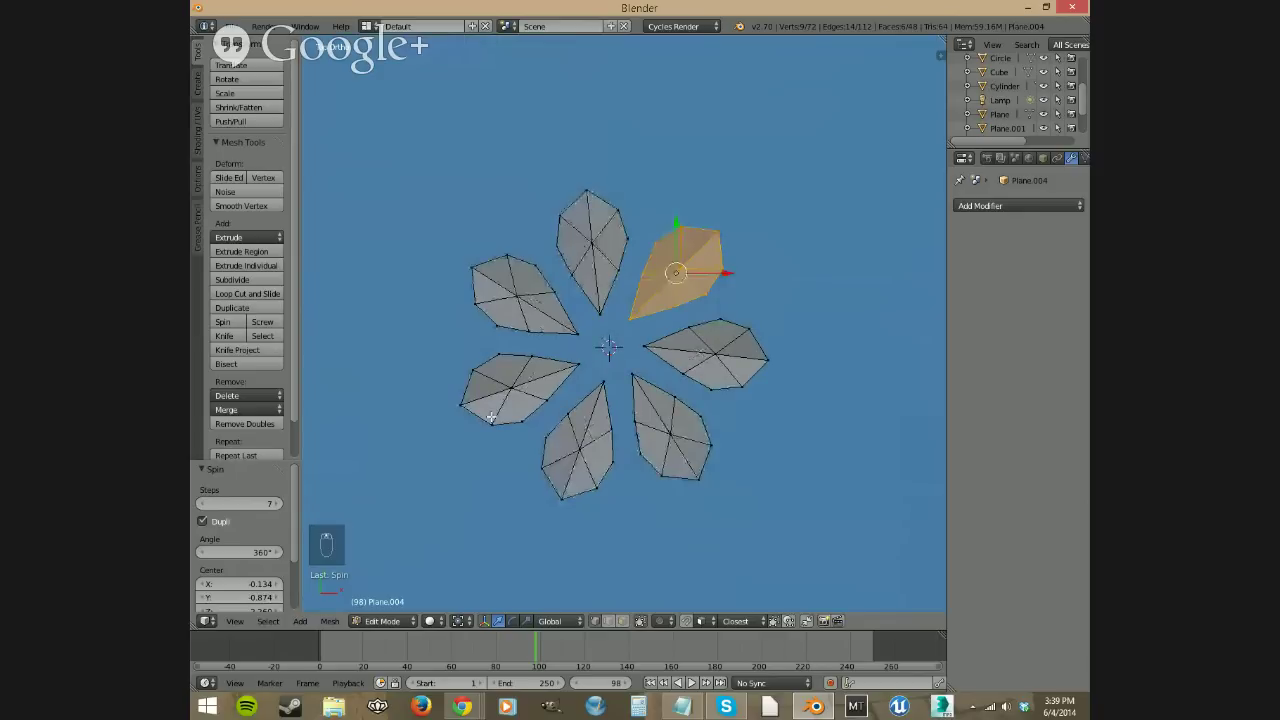
left_click(278, 505)
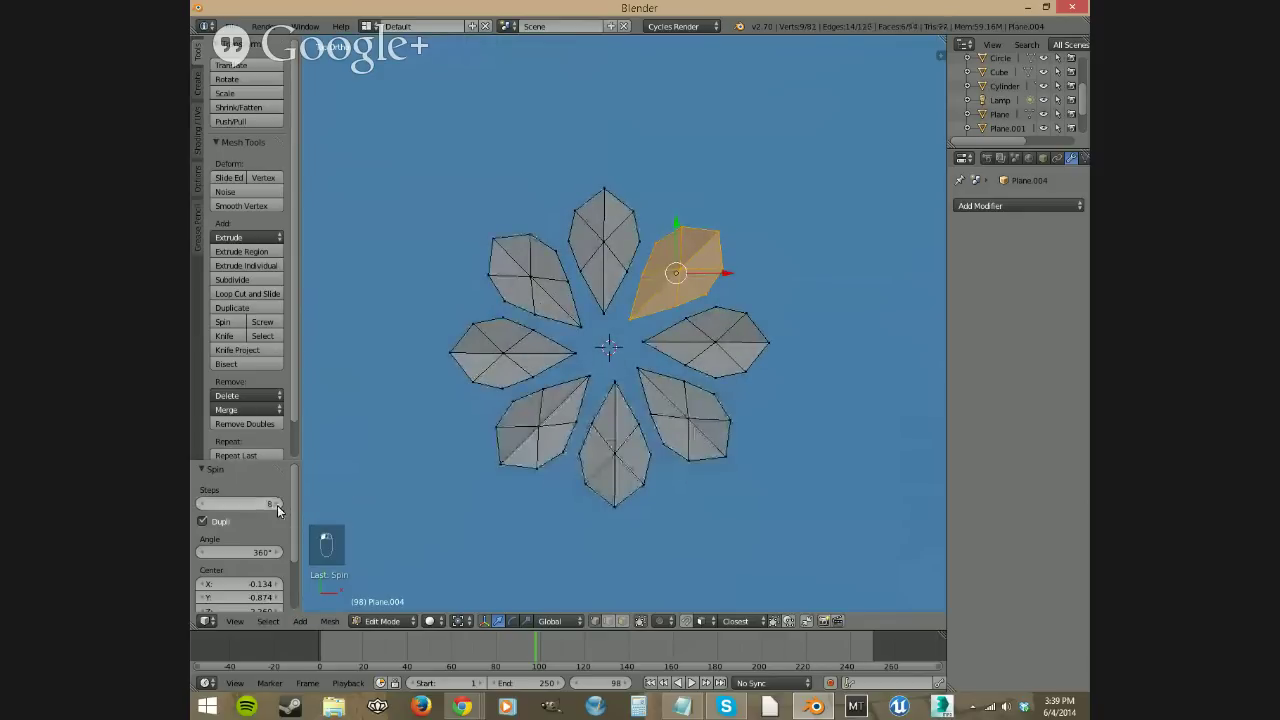
left_click(278, 505)
left_click(278, 505)
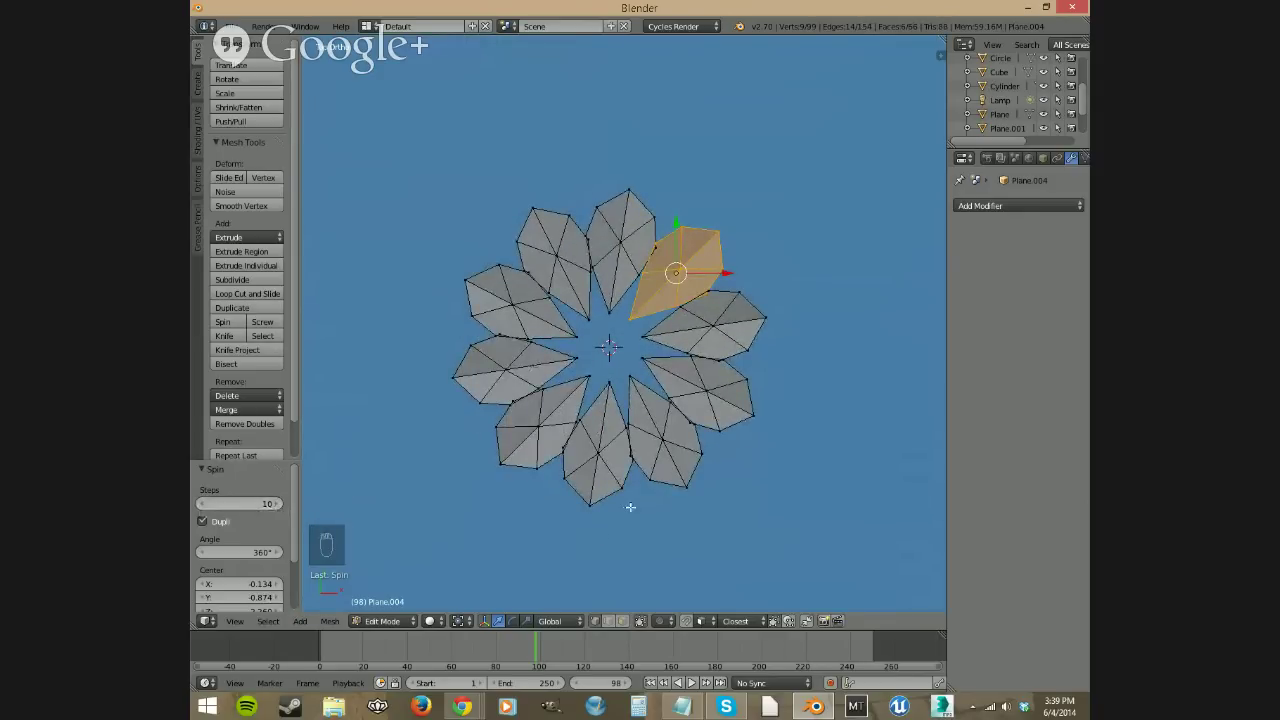
left_click(276, 505)
left_click(276, 505)
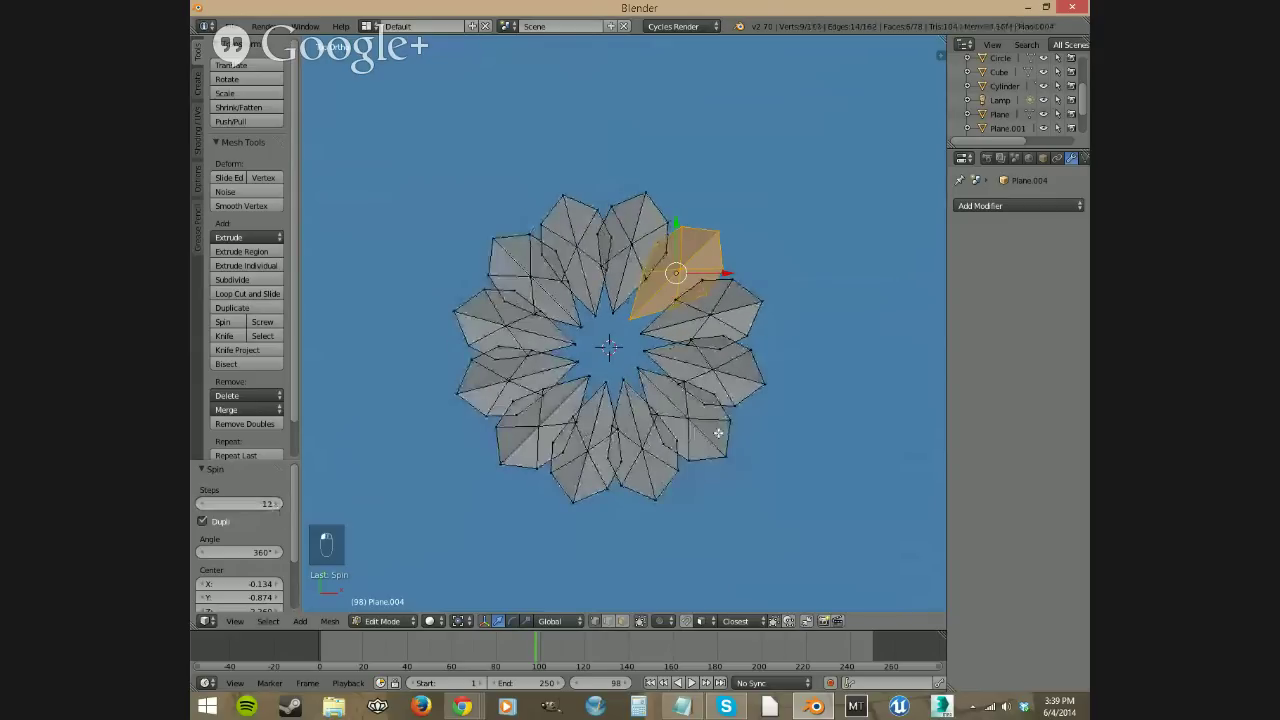
Step: Select all the petals in the ring and set the pivot point to Individual Origins
middle_click_drag(717, 431, 673, 311)
scroll(711, 400, "down", 5)
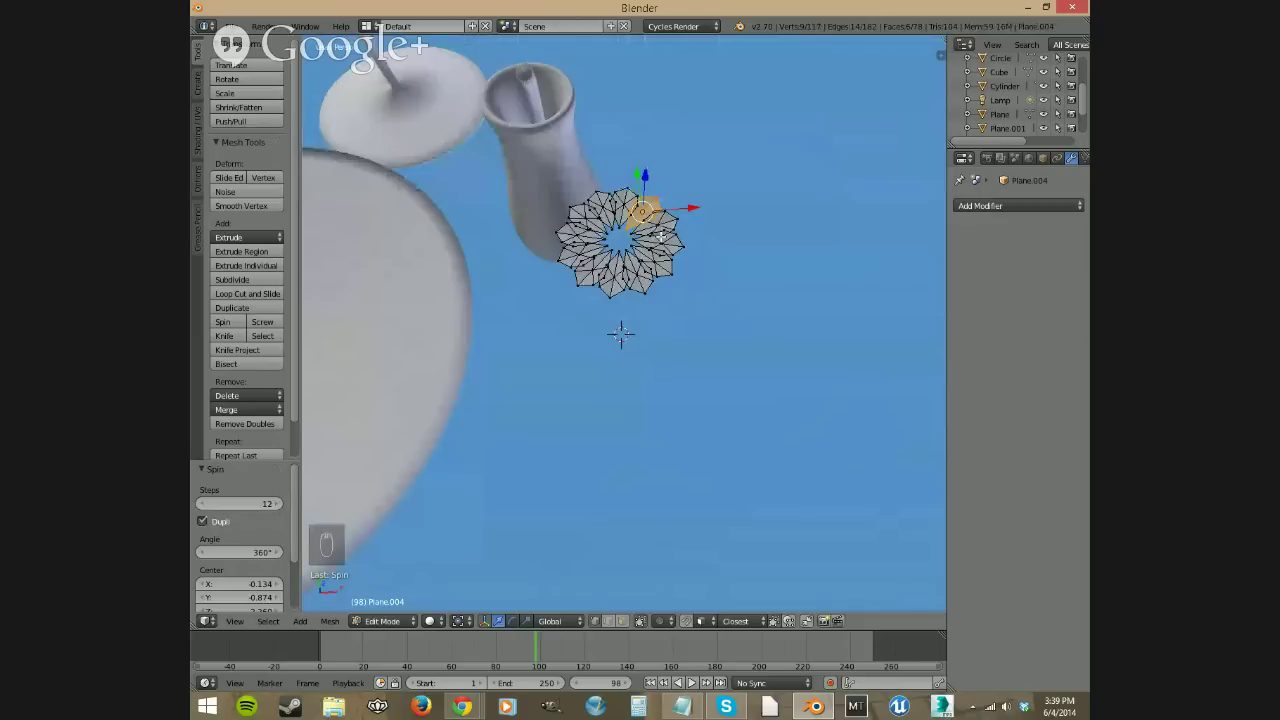
key("a")
key("a")
key("a")
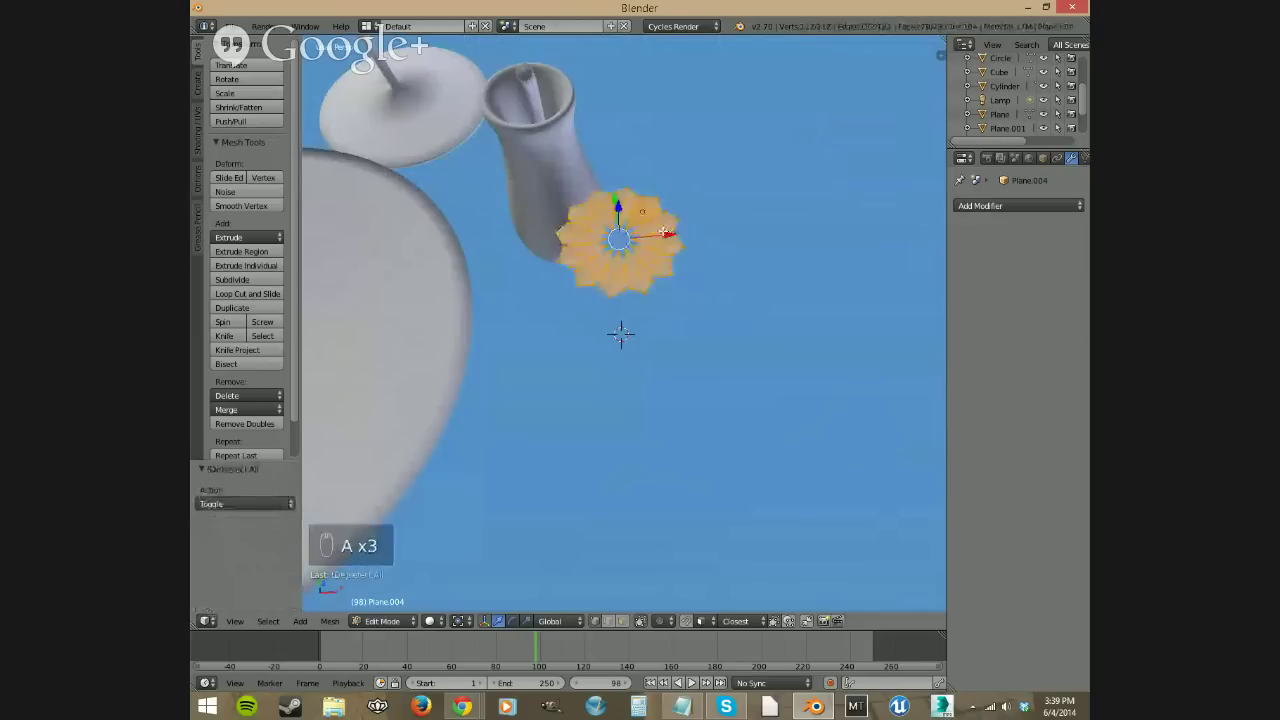
left_click(459, 621)
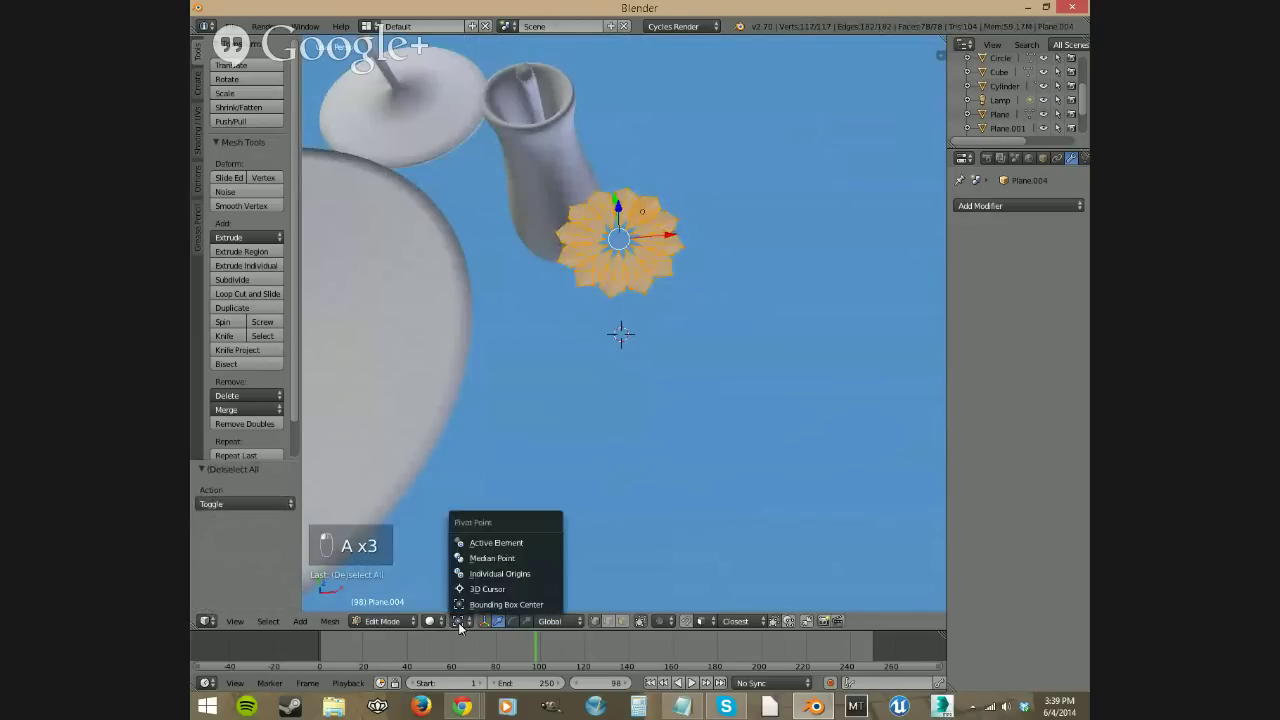
left_click(478, 572)
Step: Try to rotate all the petals around their individual origins in front view
middle_click_drag(709, 297, 709, 171)
key("KP_7")
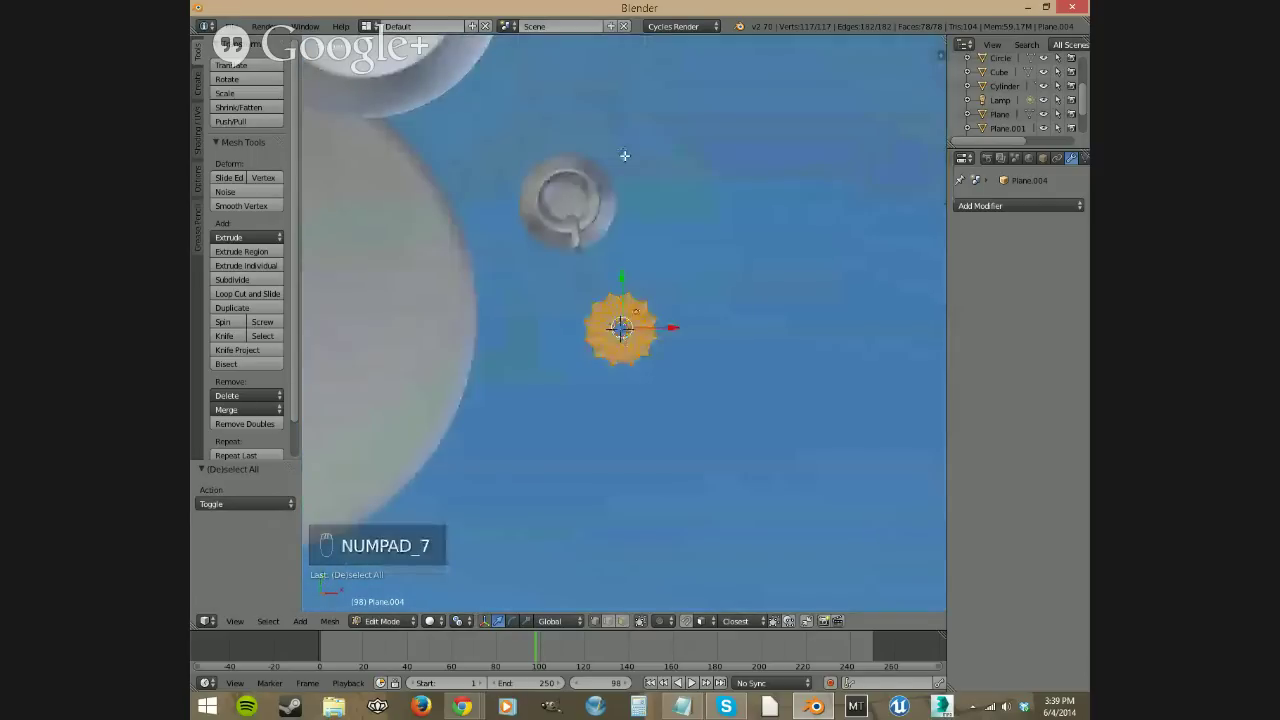
key("KP_1")
scroll(615, 150, "up", 3)
scroll(620, 220, "down", 5)
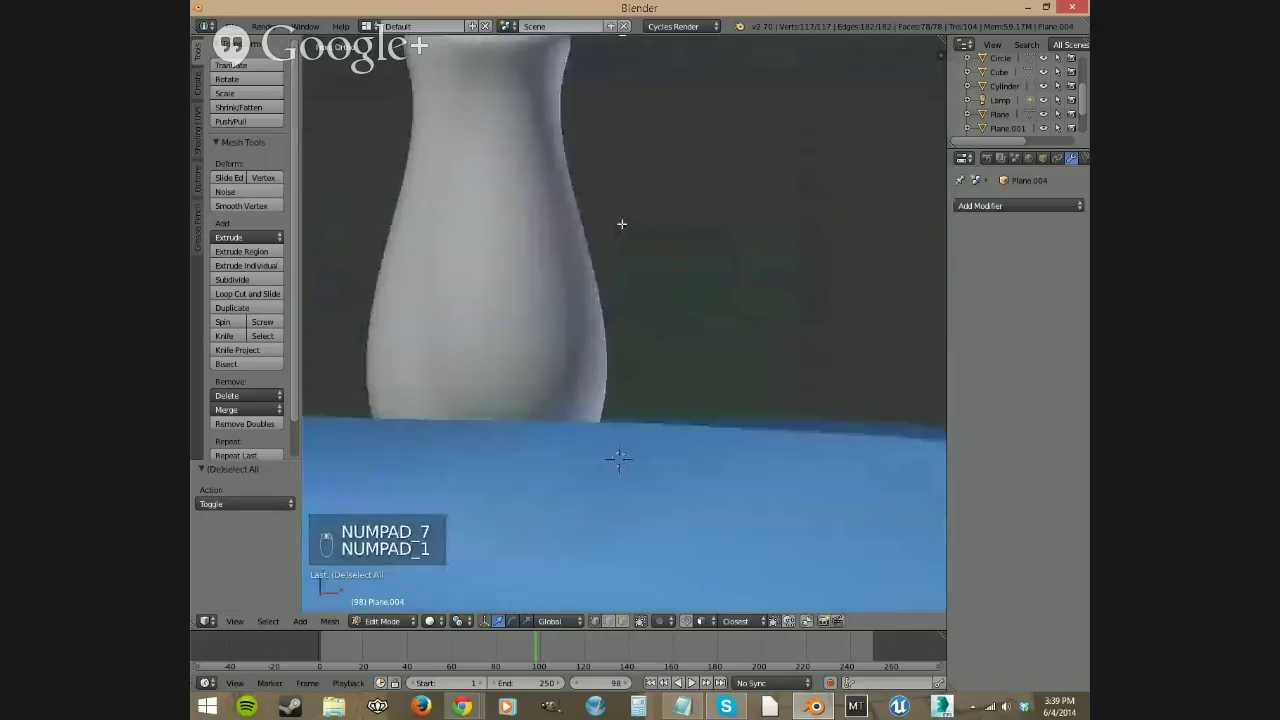
key("r")
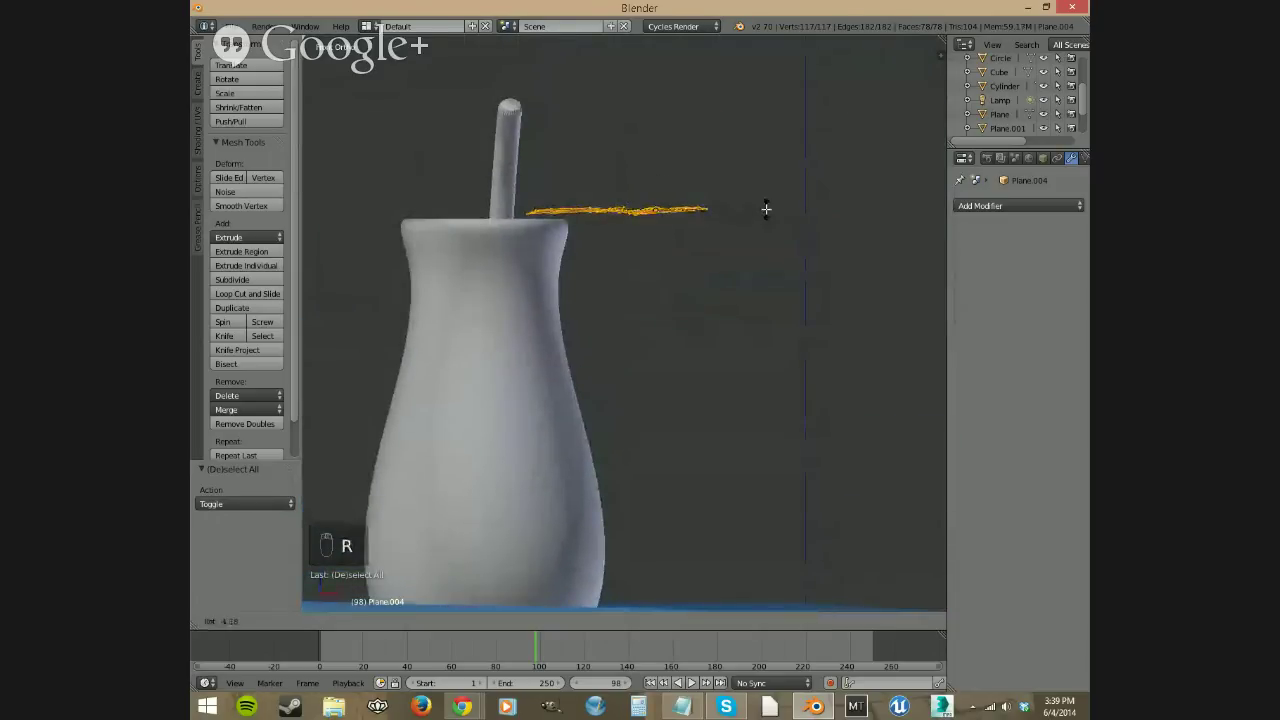
middle_click_drag(766, 203, 769, 364)
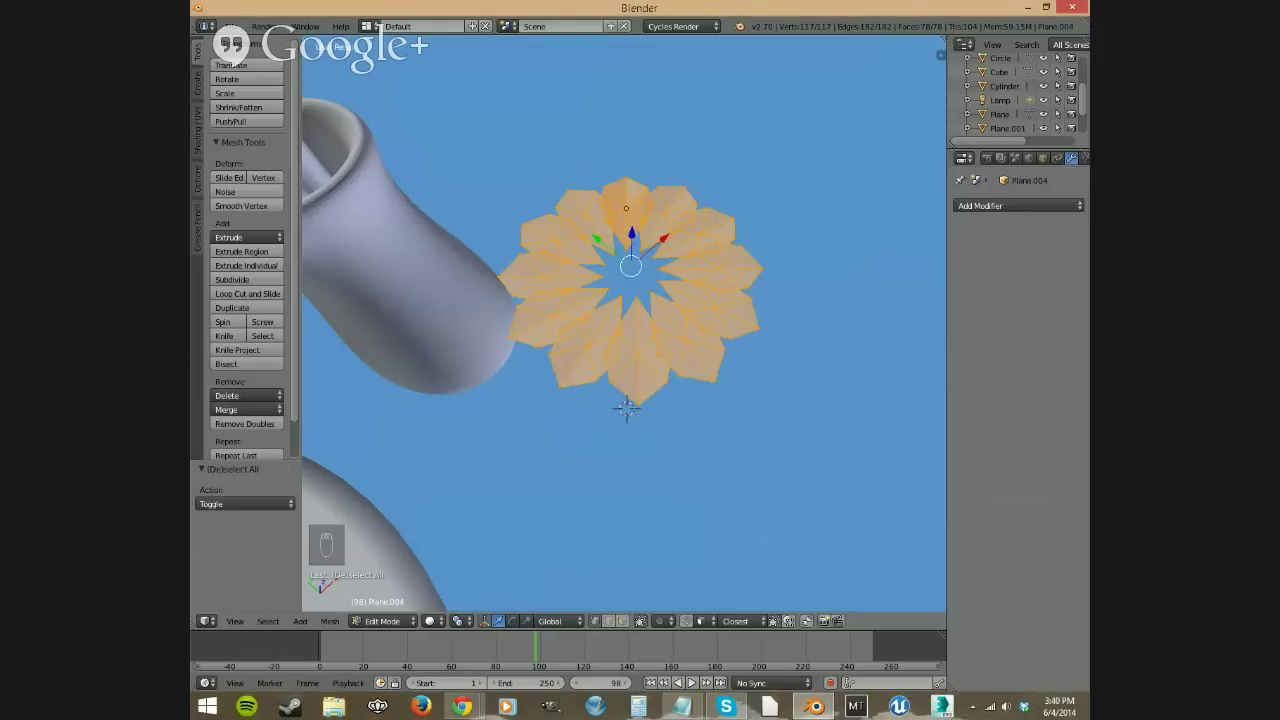
Step: Set the transform orientation to Local and try again to rotate all the petals from two view angles
left_click(565, 621)
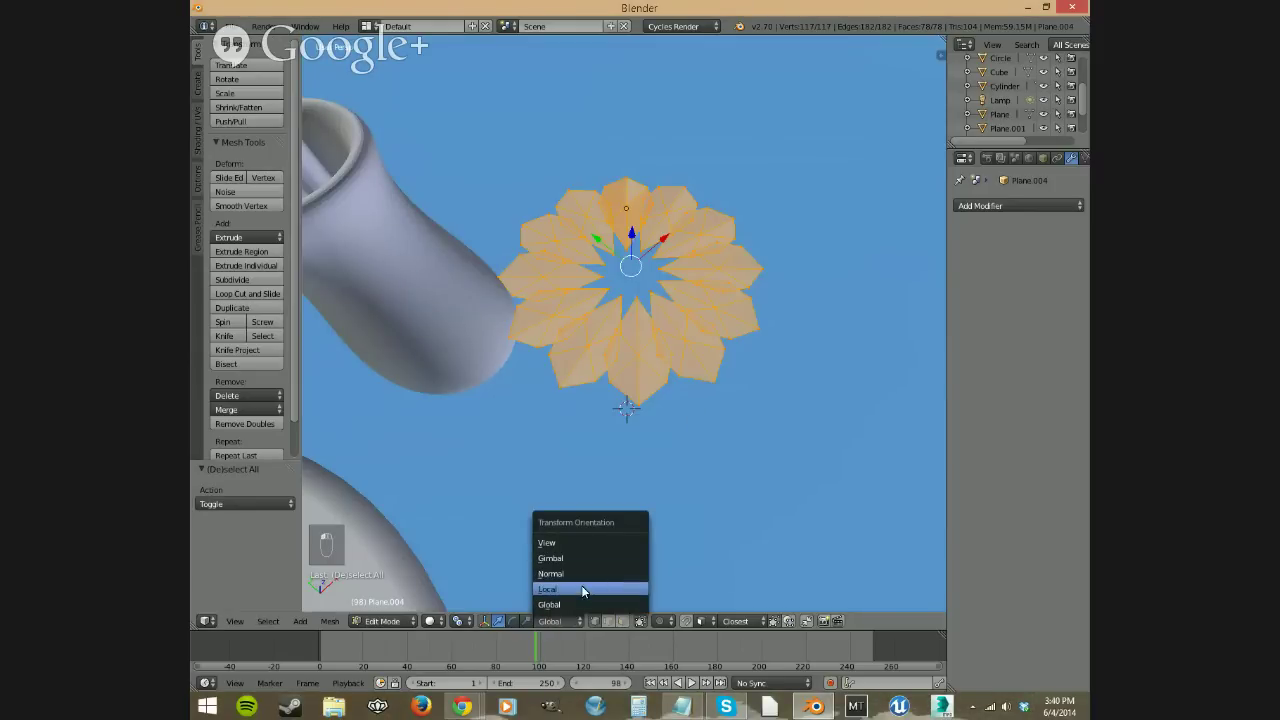
left_click(582, 588)
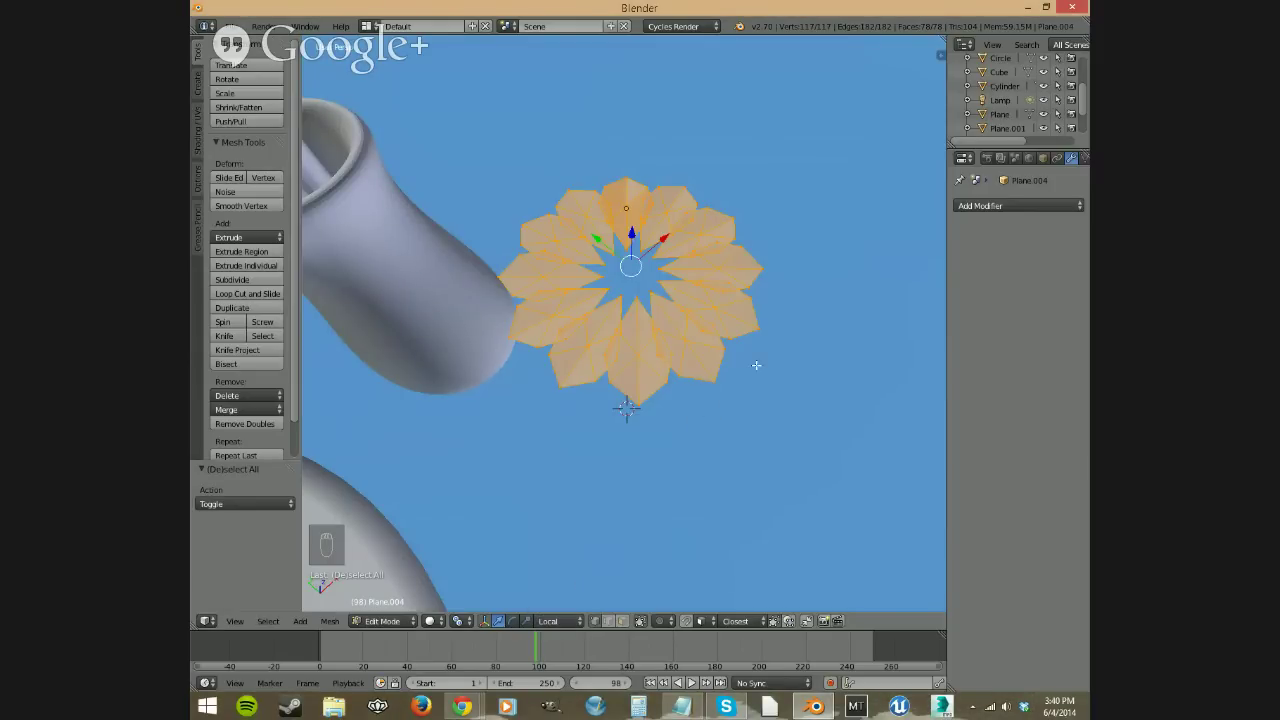
key("r")
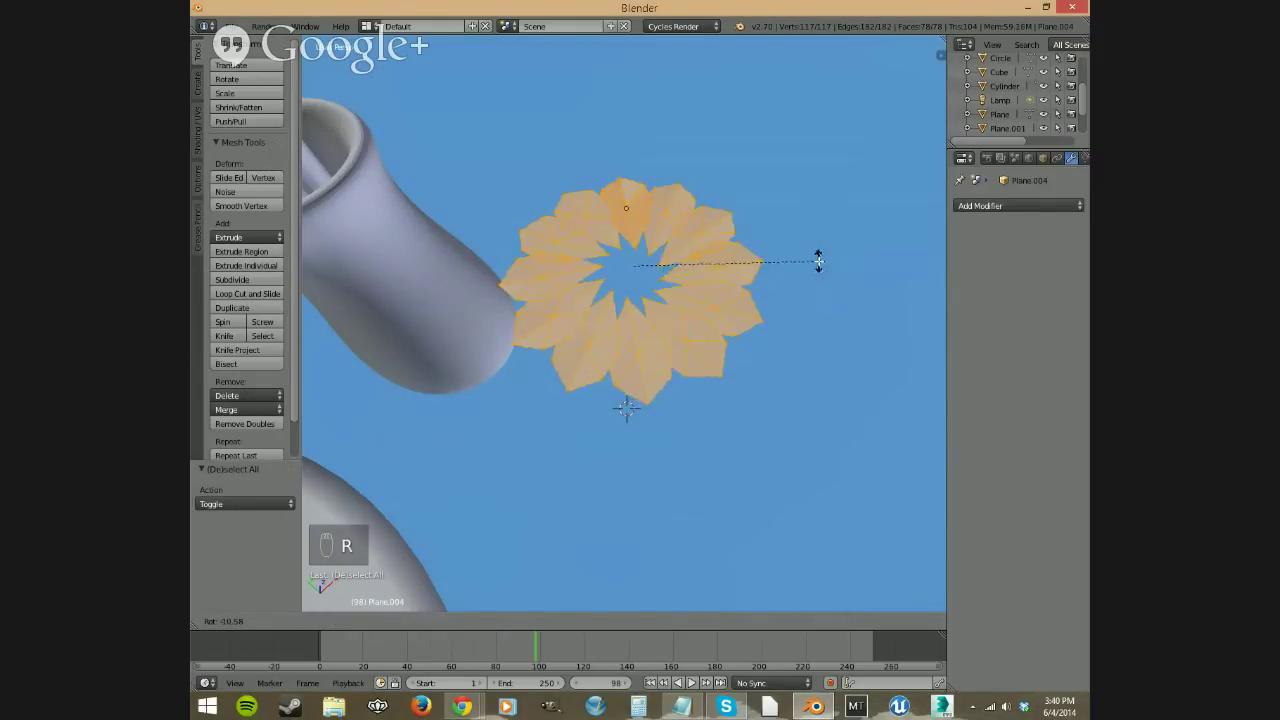
left_click(766, 400)
middle_click_drag(766, 400, 751, 305)
key("r")
right_click(809, 235)
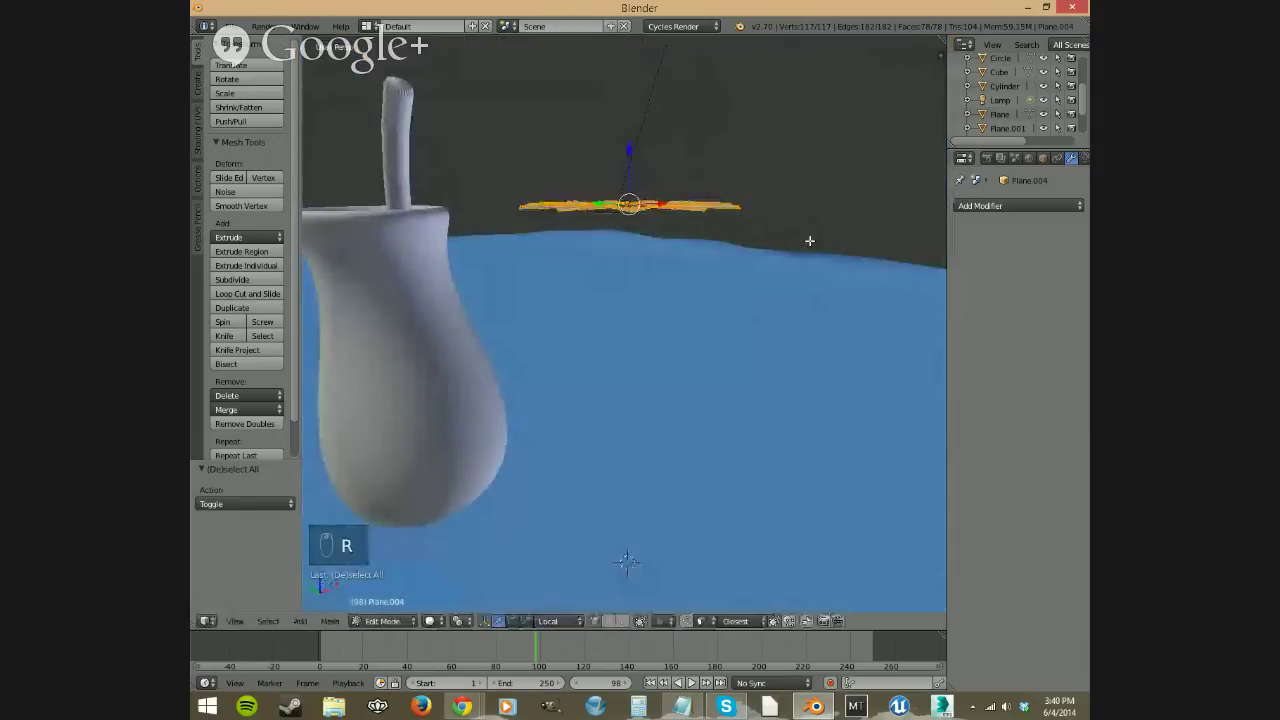
Step: Deselect the ring, select a single front petal with its linked geometry, and try to rotate it on its own
middle_click_drag(809, 240, 765, 294)
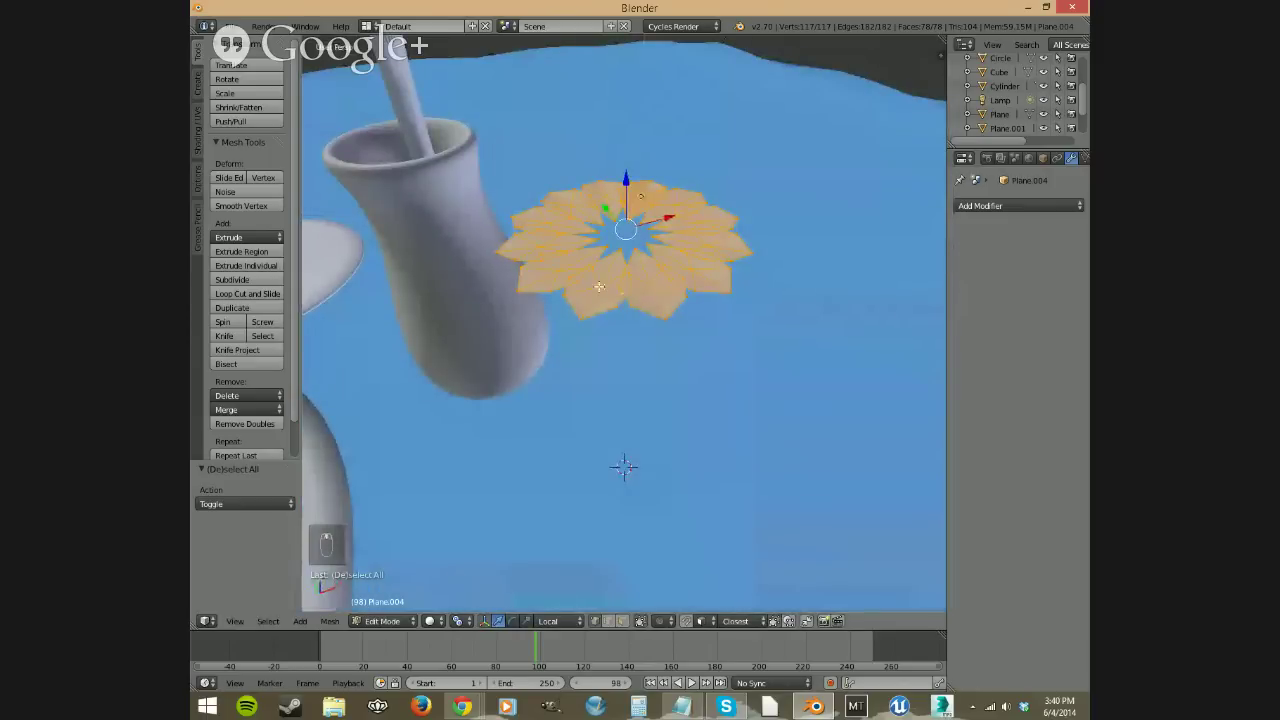
key("a")
key("l")
middle_click_drag(686, 349, 682, 255)
key("r")
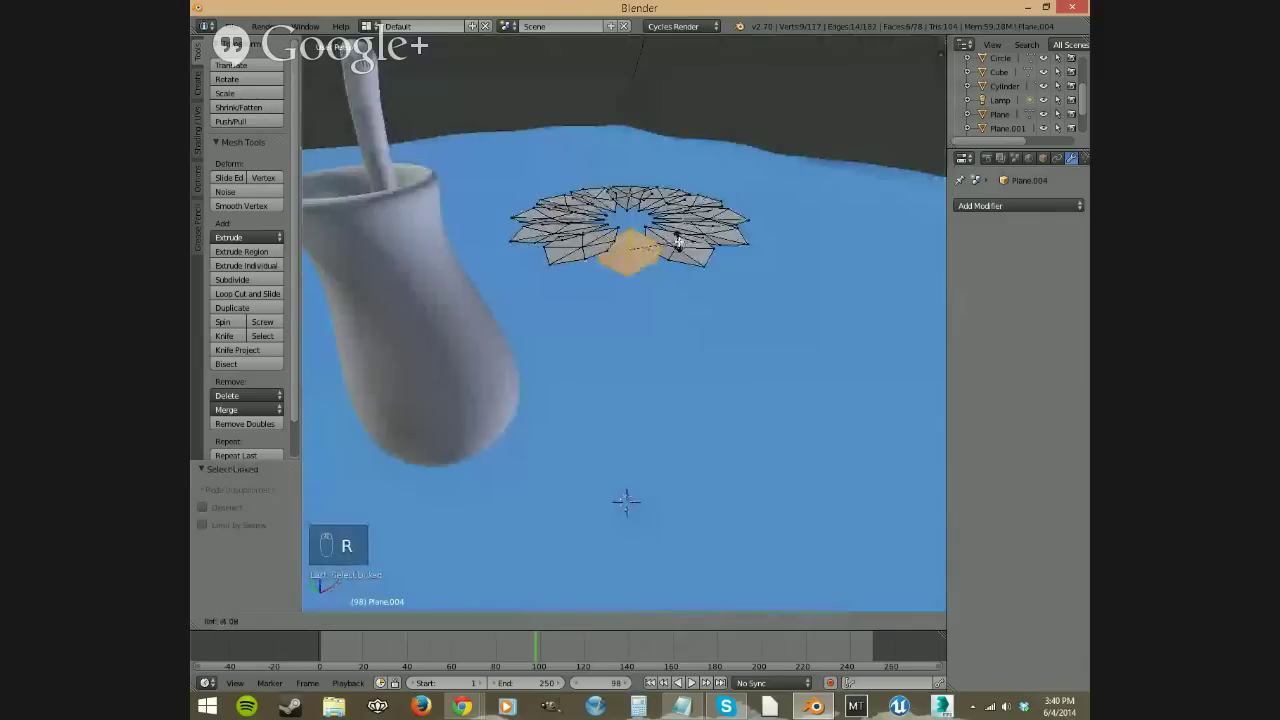
left_click(676, 238)
Step: Lower the selected front petal along its local Z axis by about 0.004
key("KP_1")
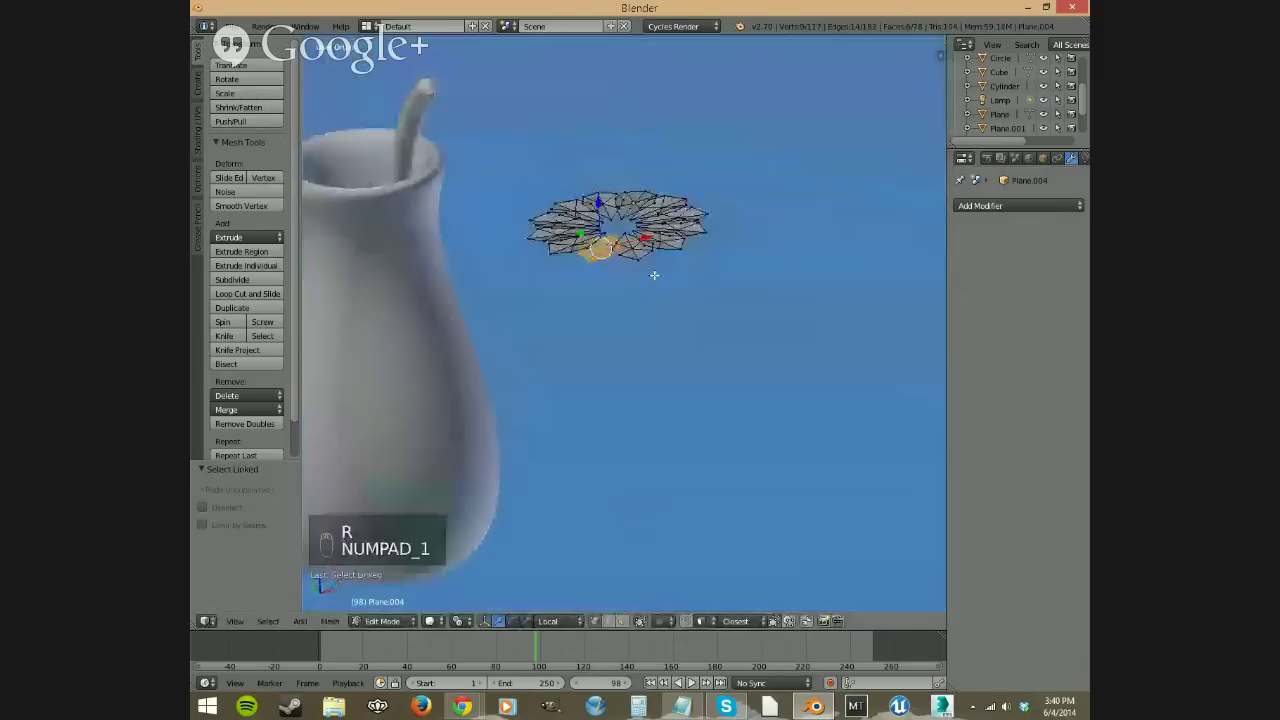
middle_click_drag(617, 277, 622, 437)
left_click_drag(589, 285, 595, 289)
Step: Lower two more alternate petals, one at the front and one on the ring's right side, about 0.004 along Z
right_click(695, 303)
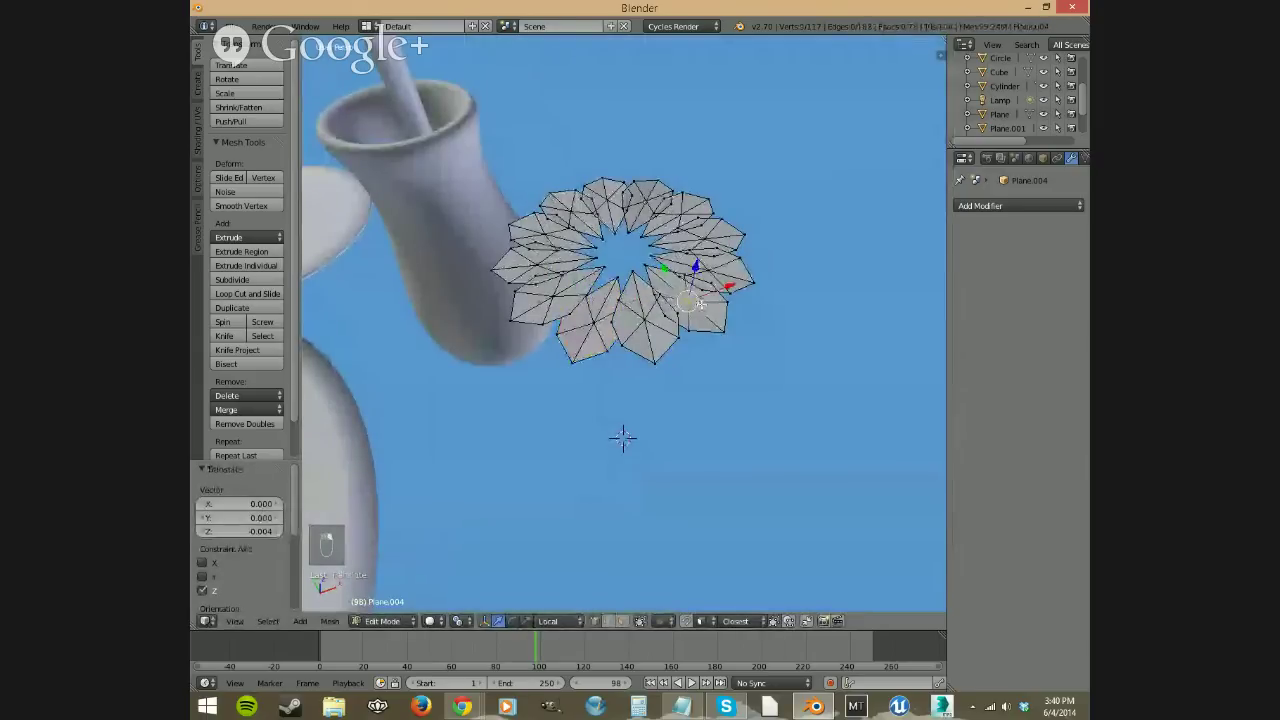
key("l")
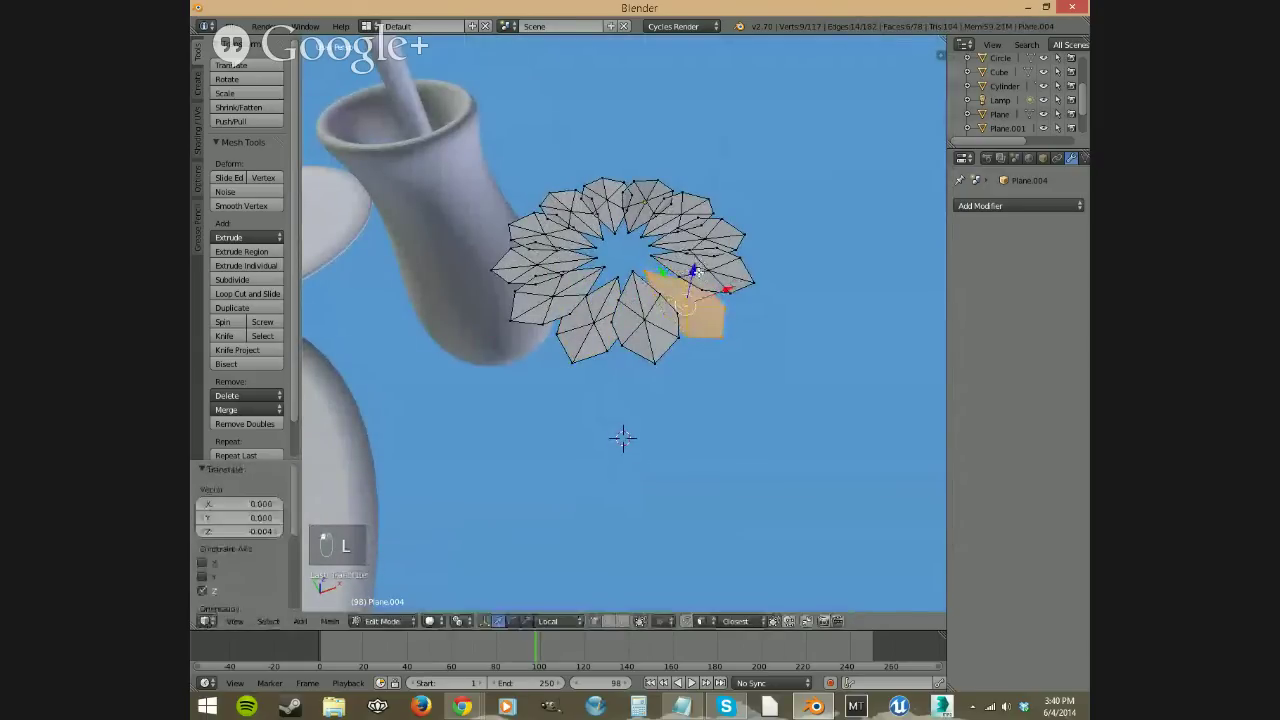
right_click(708, 231)
key("l")
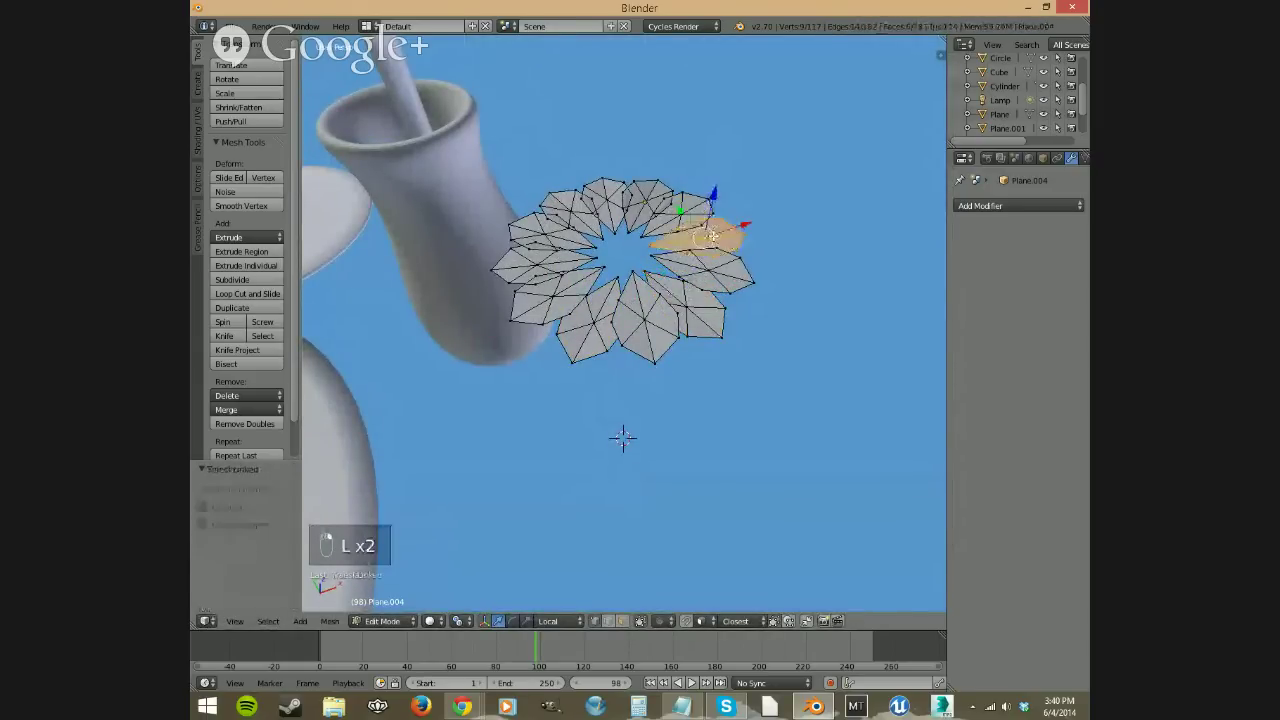
left_click_drag(711, 208, 711, 211)
Step: Lower the back petal about 0.004 along Z and delete the vertices of the duplicate petal at the same spot
right_click(649, 199)
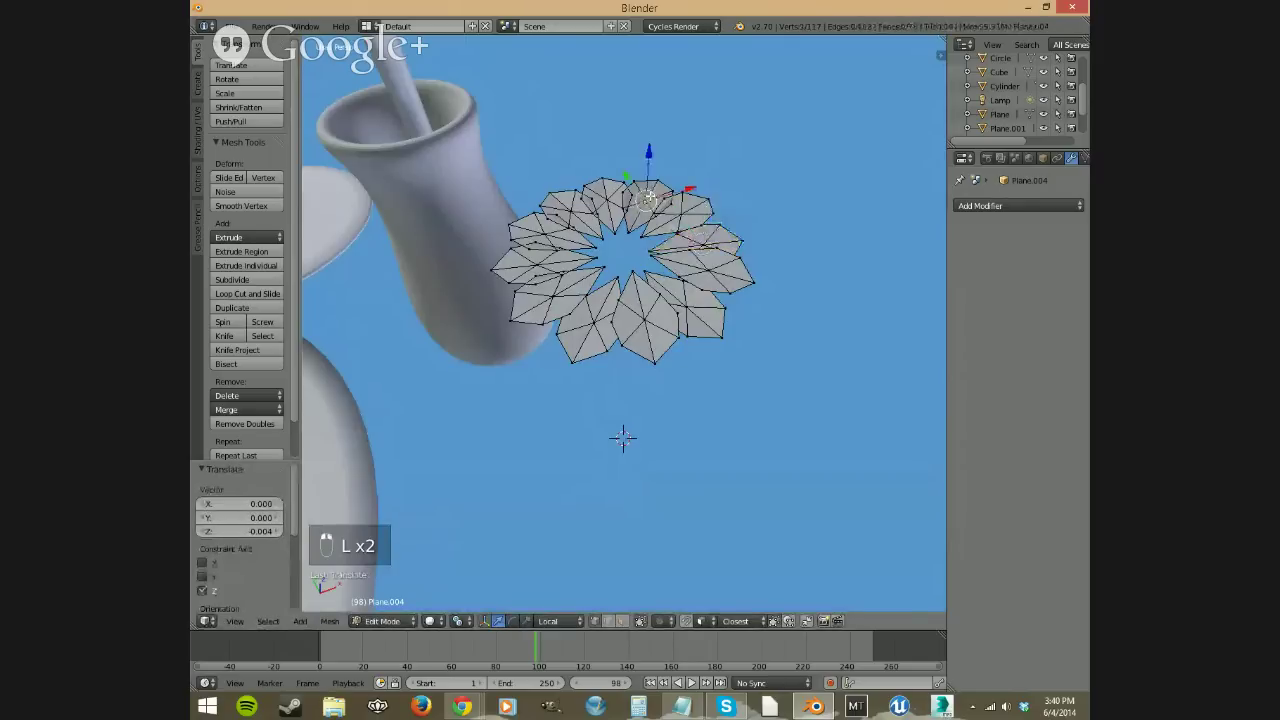
key("l")
left_click_drag(651, 157, 650, 158)
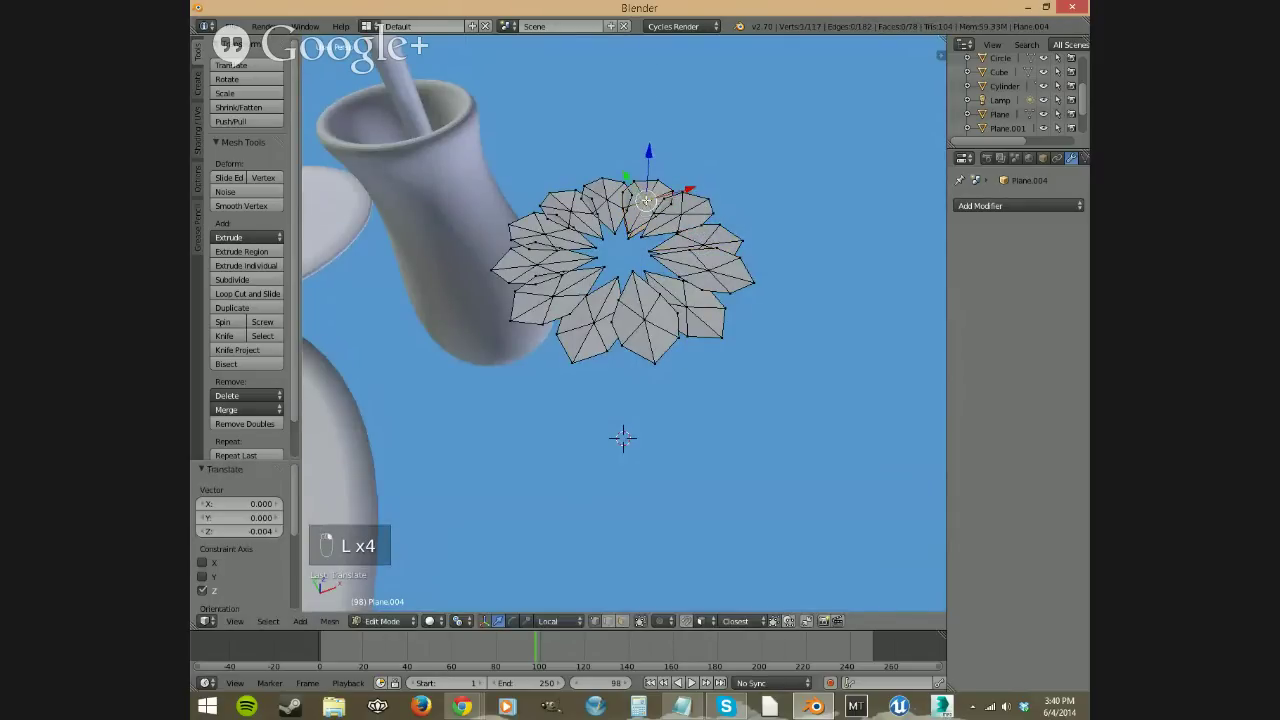
key("l")
key("Delete")
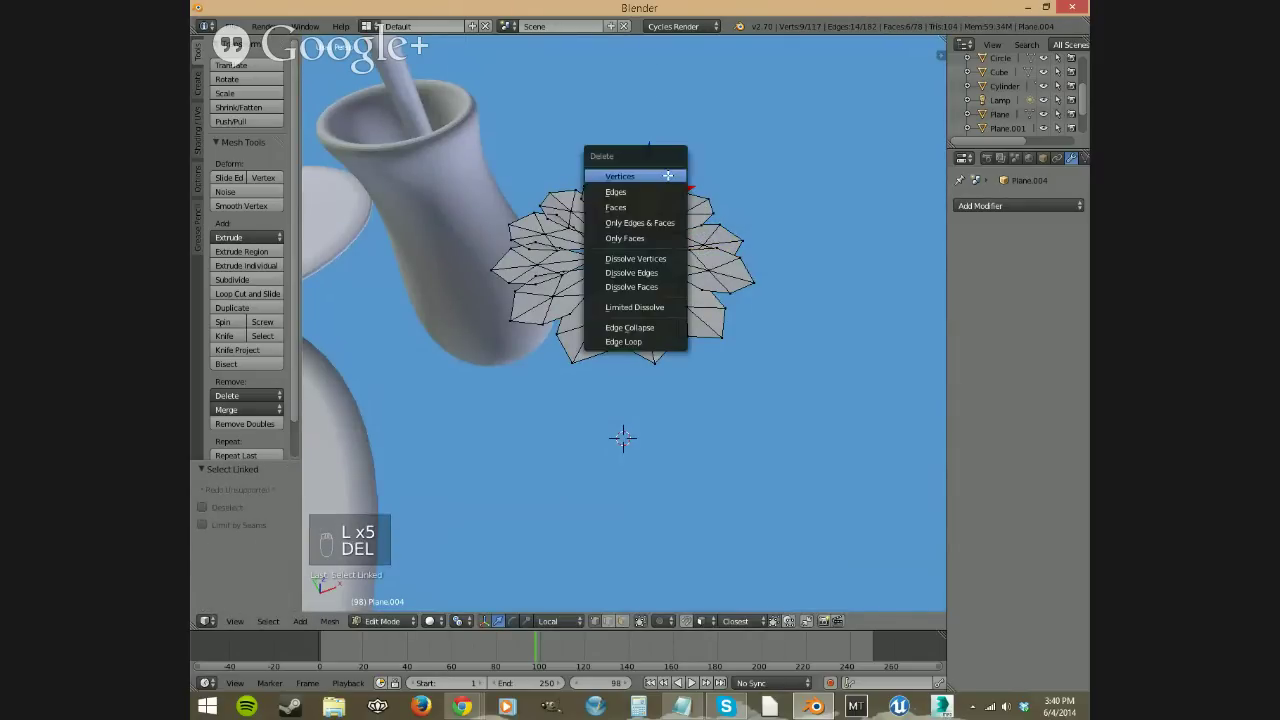
left_click(668, 176)
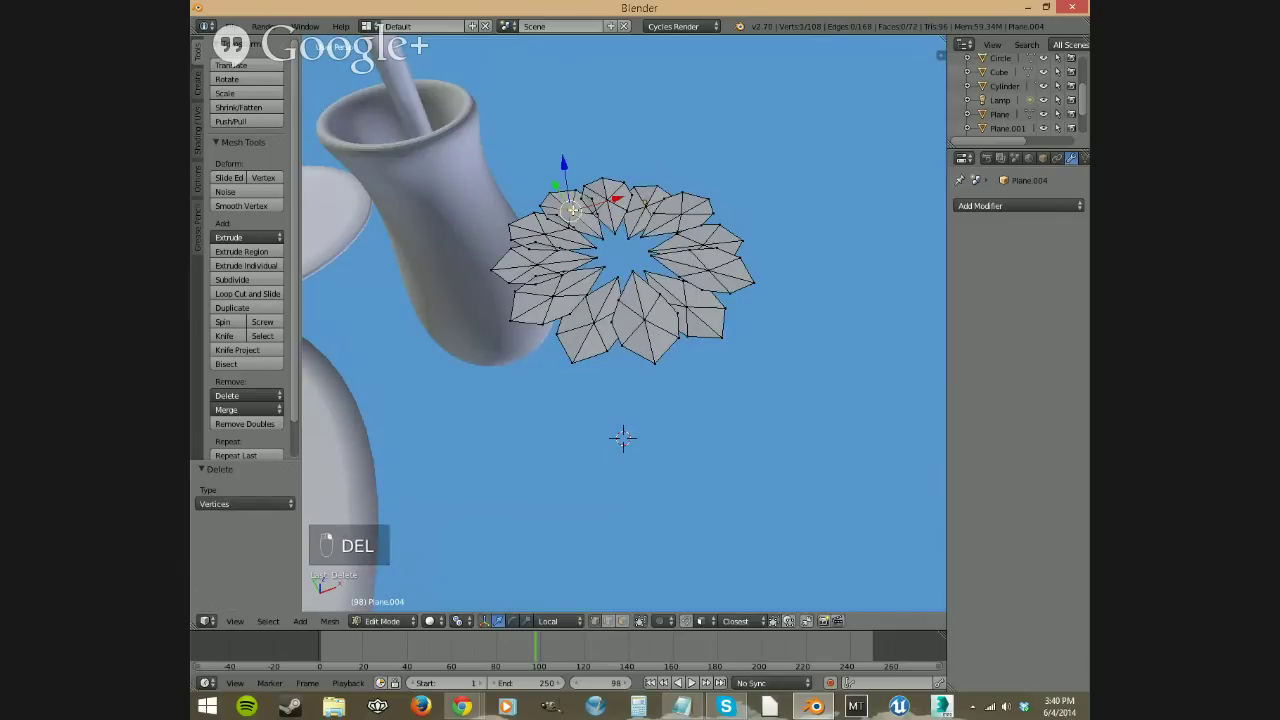
Step: Lower the back-left petal and one alternate petal on the ring's left side about 0.004 along Z
key("l")
key("l")
left_click_drag(575, 170, 572, 168)
right_click(540, 263)
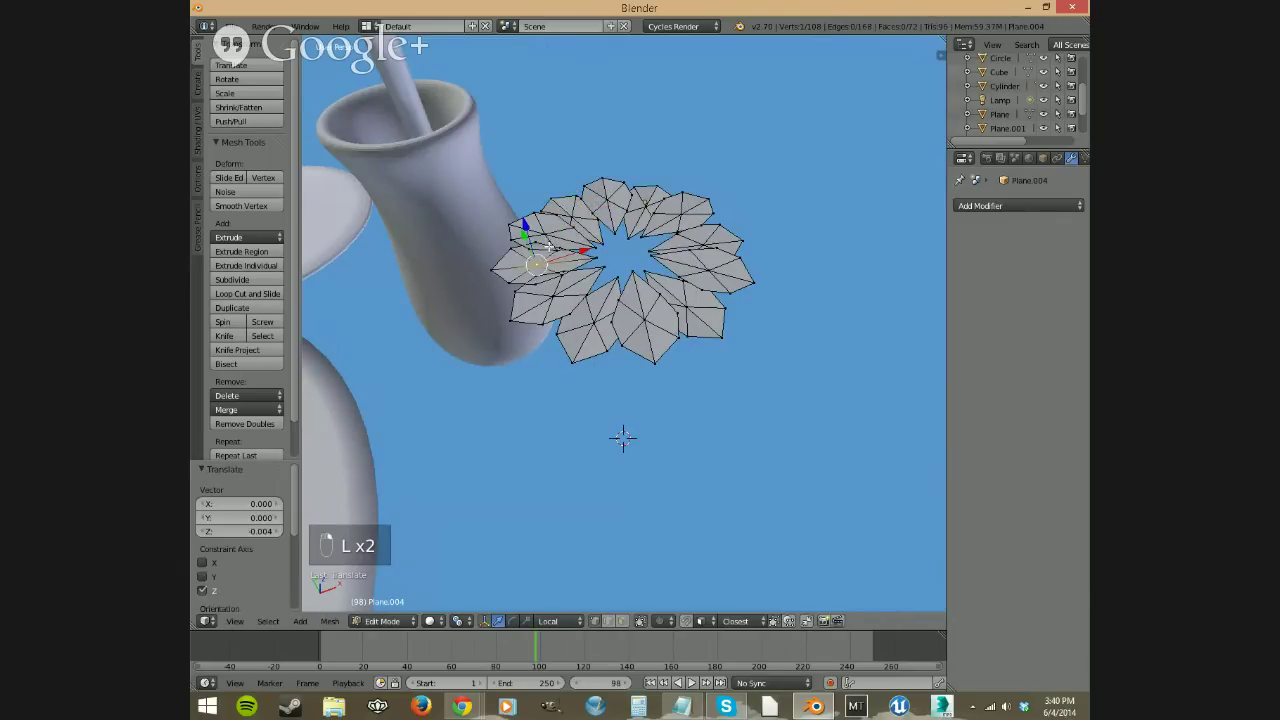
key("l")
key("l")
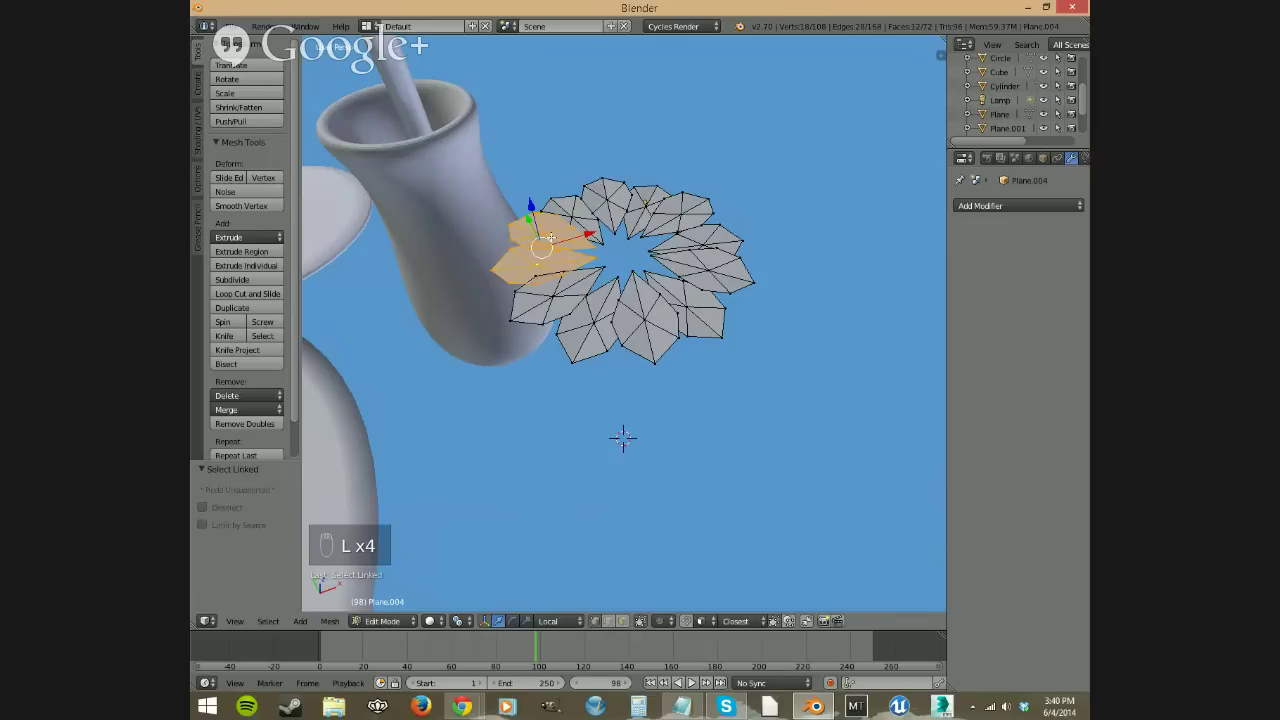
key("shift+l")
left_click_drag(536, 222, 530, 229)
middle_click_drag(633, 355, 600, 300)
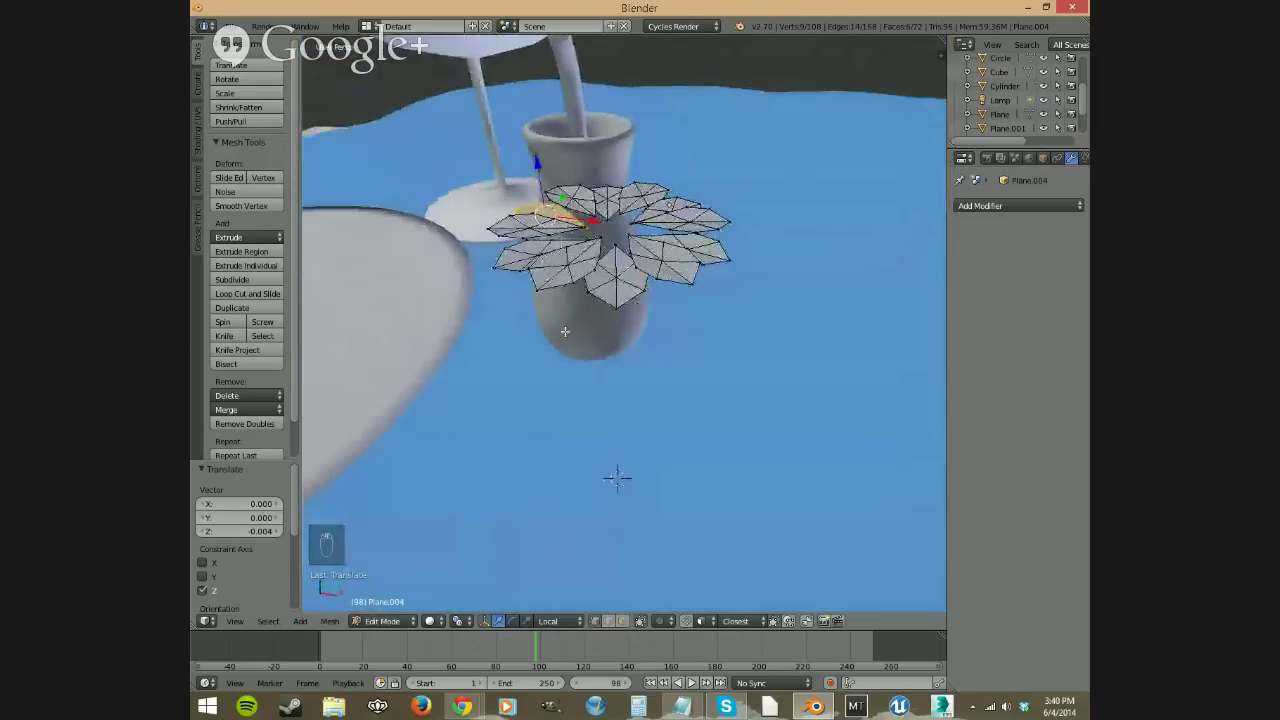
Step: Select only the inner tip vertex of each of the twelve petals and snap the 3D cursor to the selection
key("a")
key("a")
key("a")
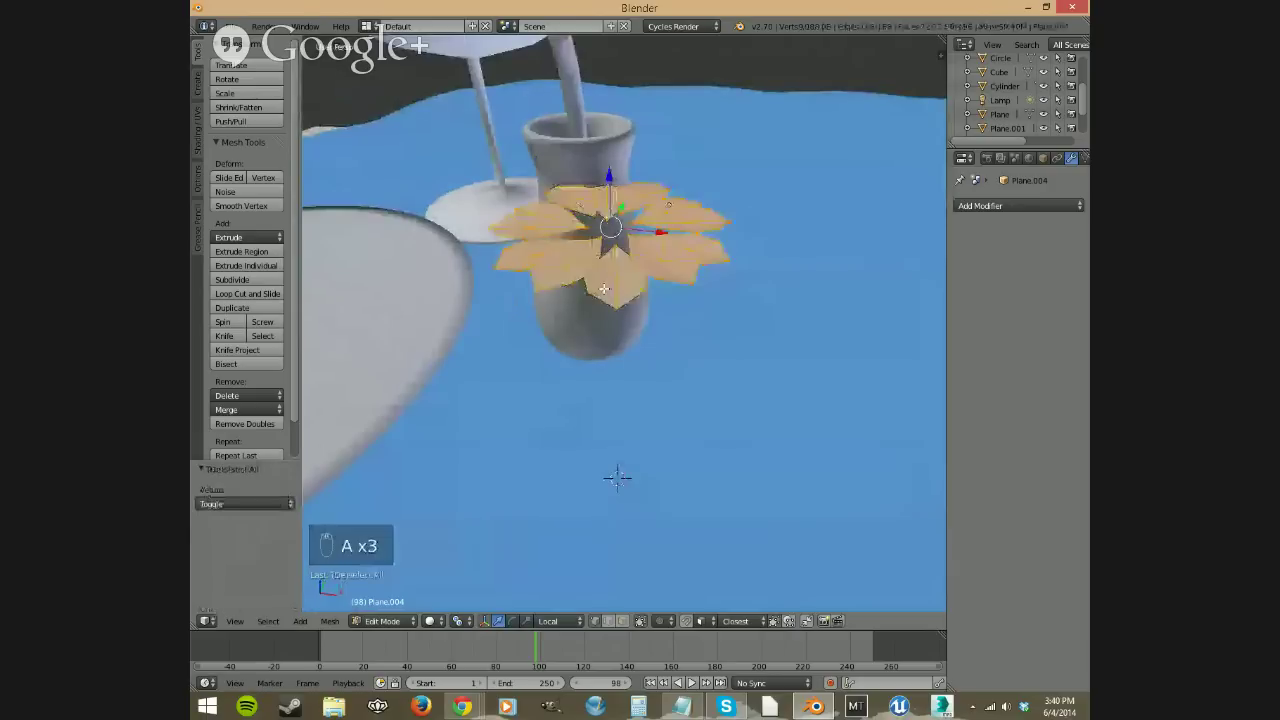
right_click(626, 238)
middle_click_drag(626, 238, 600, 293)
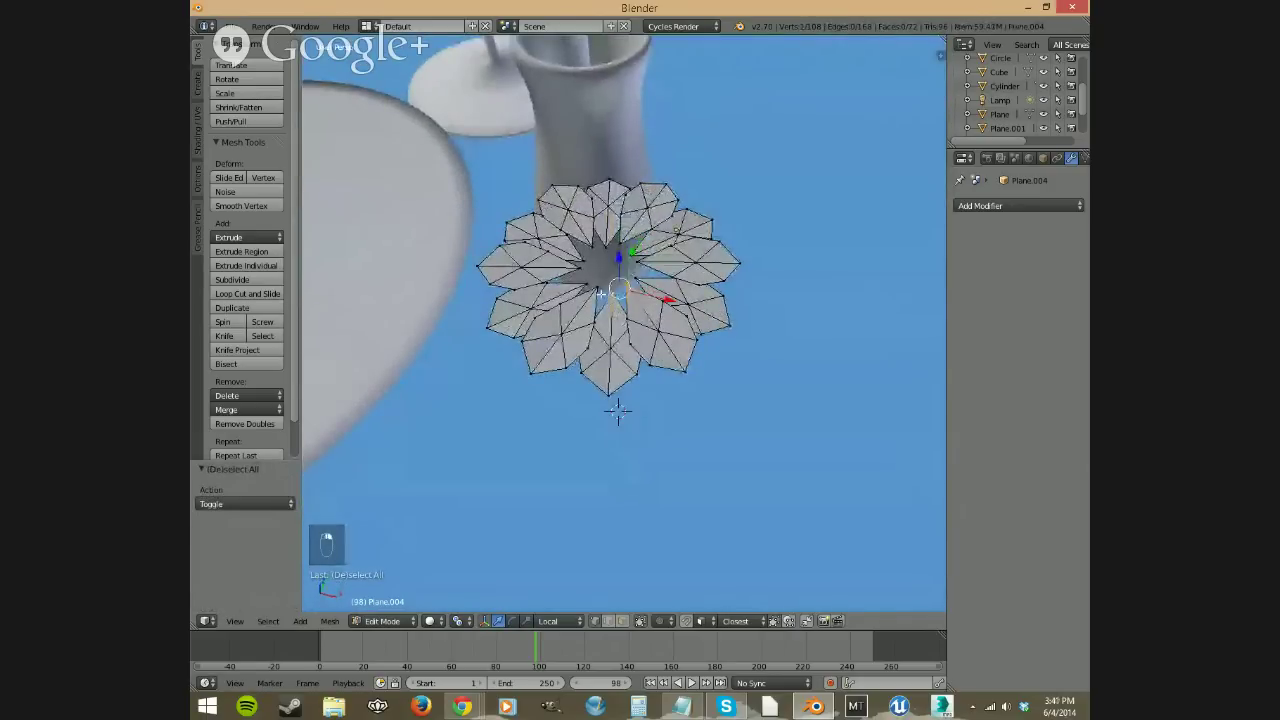
right_click(602, 290, "shift")
right_click(600, 275, "shift")
right_click(595, 262, "shift")
right_click(590, 246, "shift")
right_click(574, 265, "shift")
right_click(584, 285, "shift")
right_click(616, 288, "shift")
right_click(632, 249, "shift")
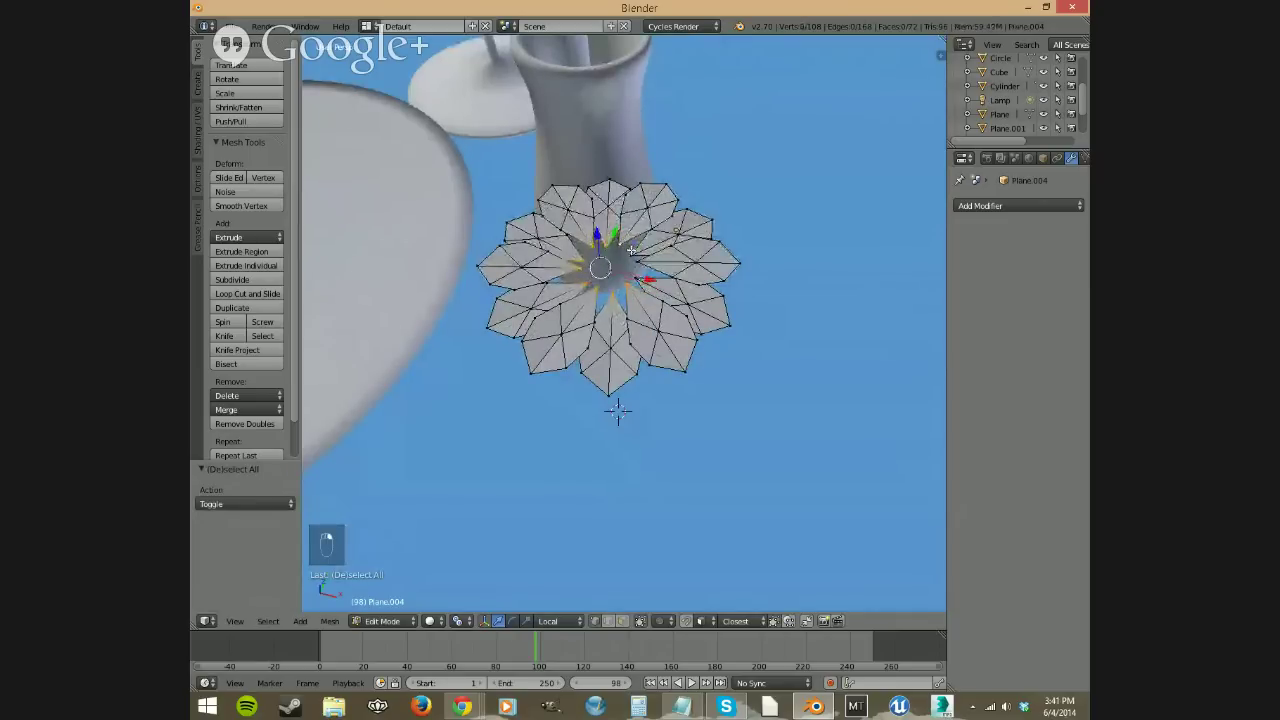
right_click(636, 260, "shift")
right_click(652, 262, "shift")
right_click(636, 279, "shift")
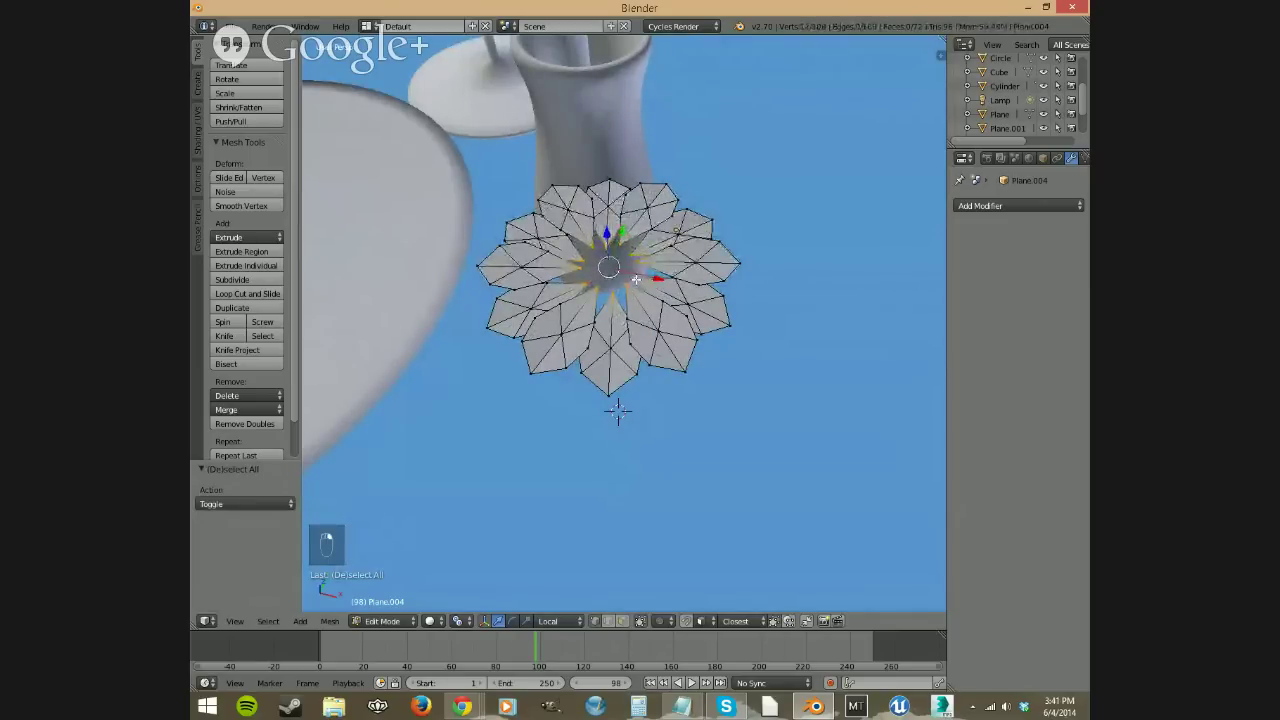
key("shift+s")
left_click(797, 311)
Step: Enable Connected proportional editing with Smooth falloff and lower the inner petal tips about 0.005 along Z
middle_click_drag(797, 314, 668, 296)
left_click(671, 622)
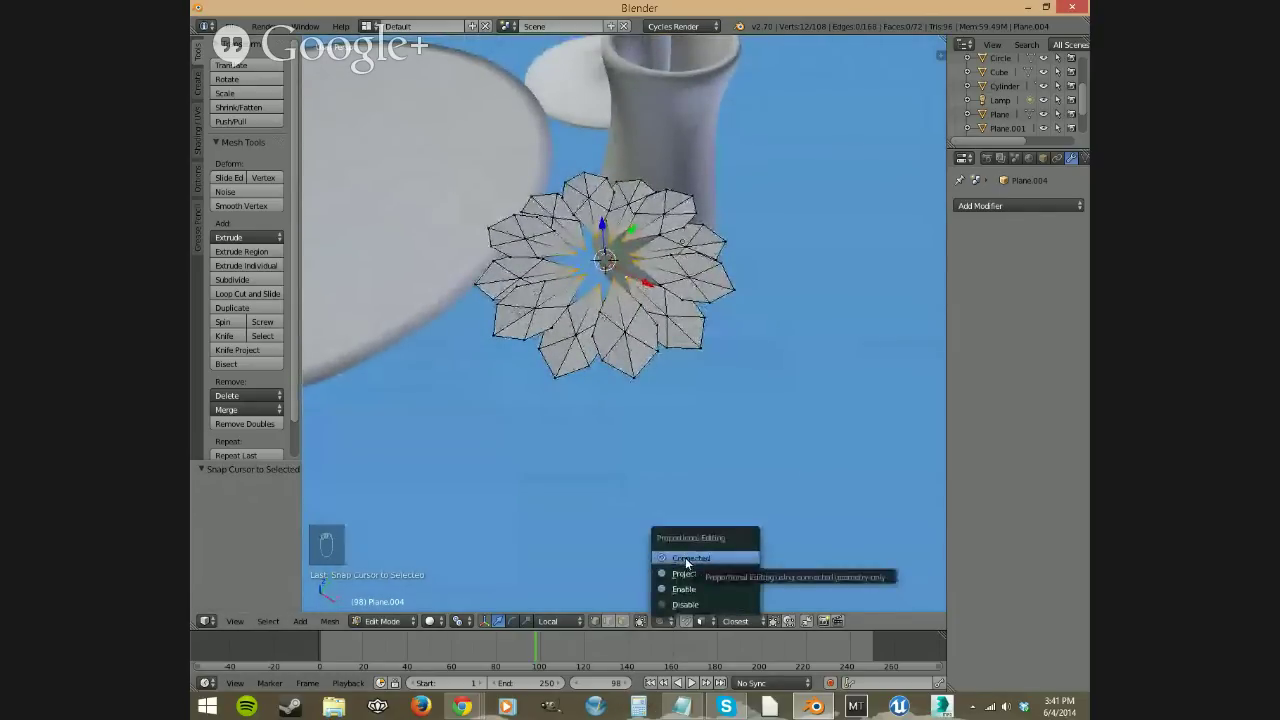
left_click(687, 560)
left_click(684, 621)
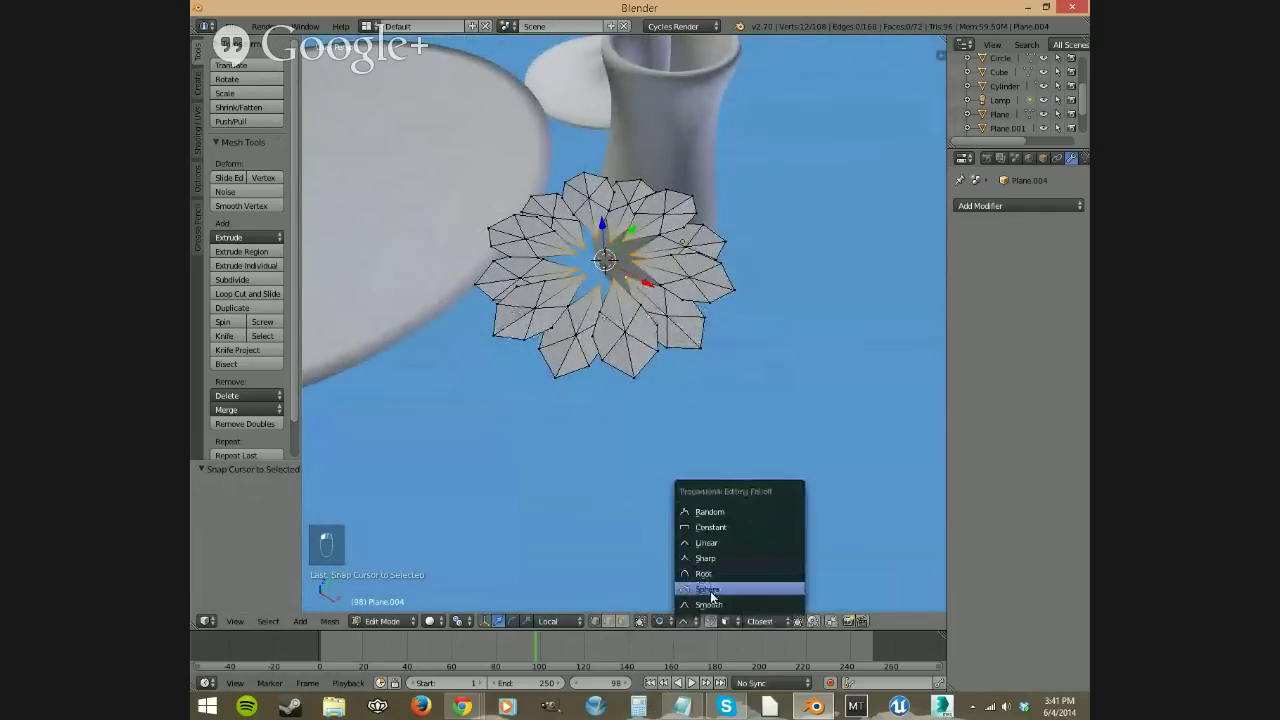
left_click(708, 591)
middle_click_drag(700, 300, 659, 193)
left_click_drag(624, 152, 625, 162)
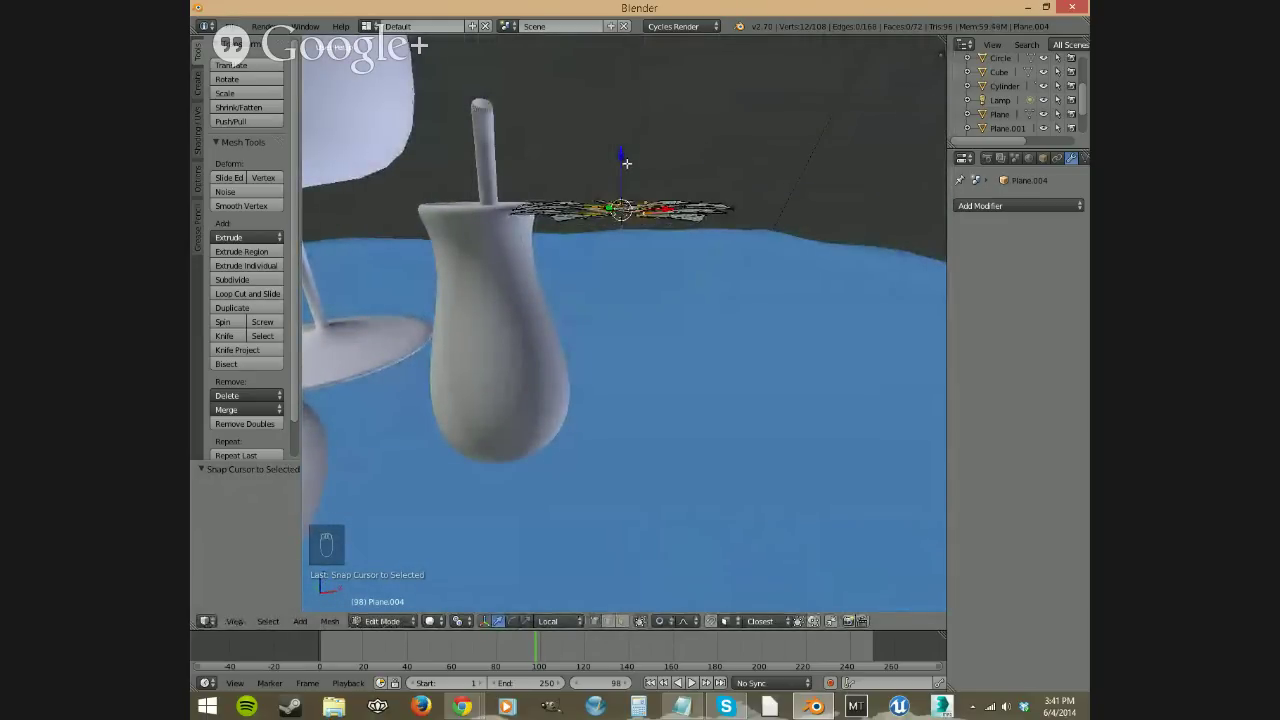
key("g")
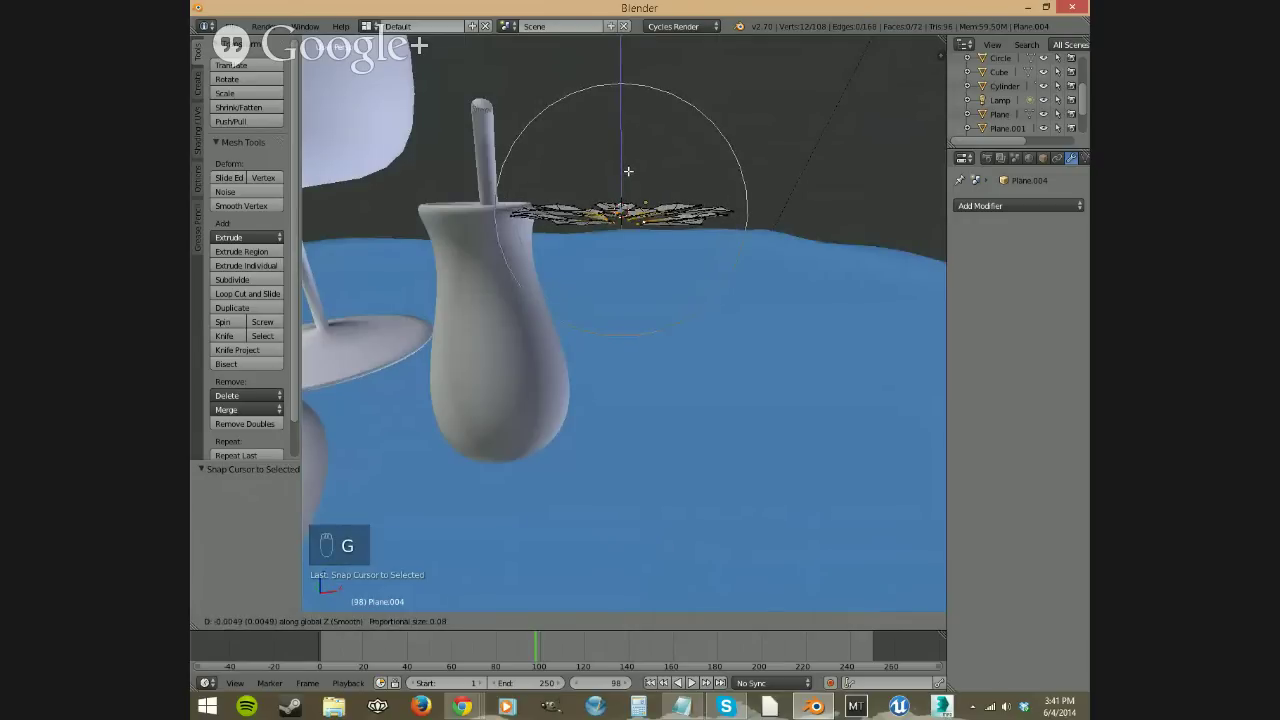
left_click(628, 171)
Step: Add a UV sphere at the flower's center and scale it to about 0.027
key("KP_7")
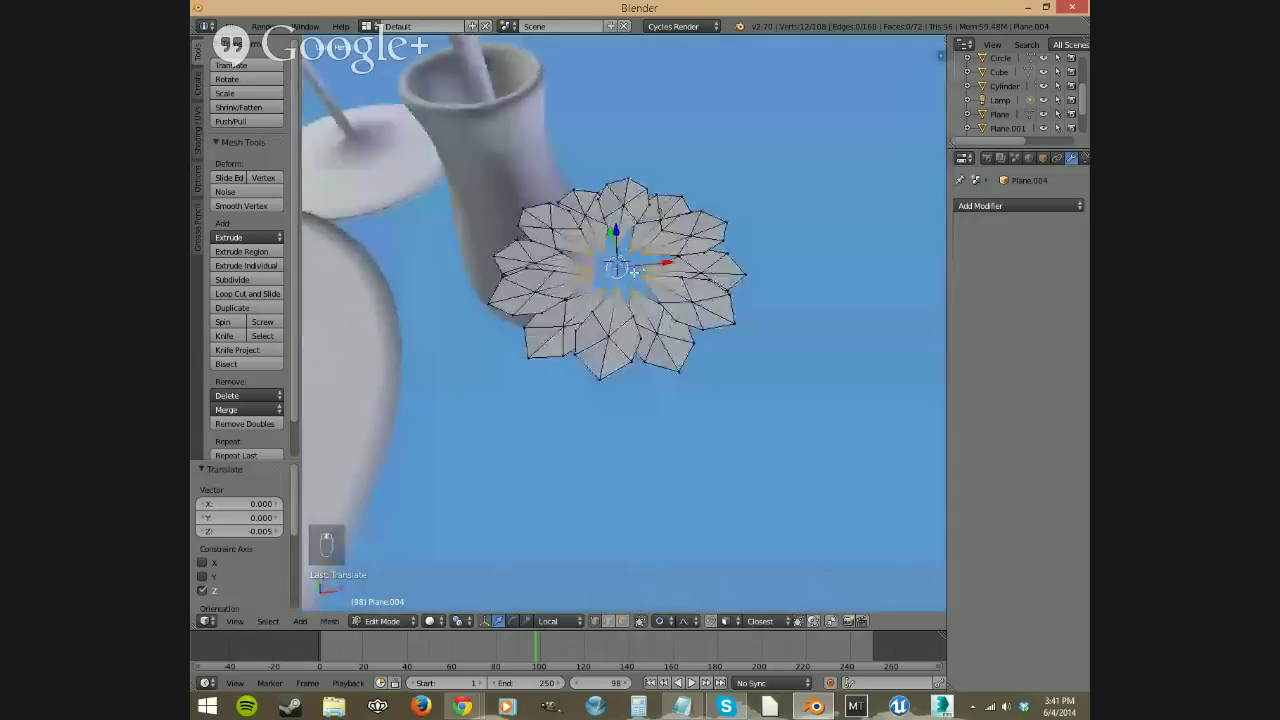
key("shift+a")
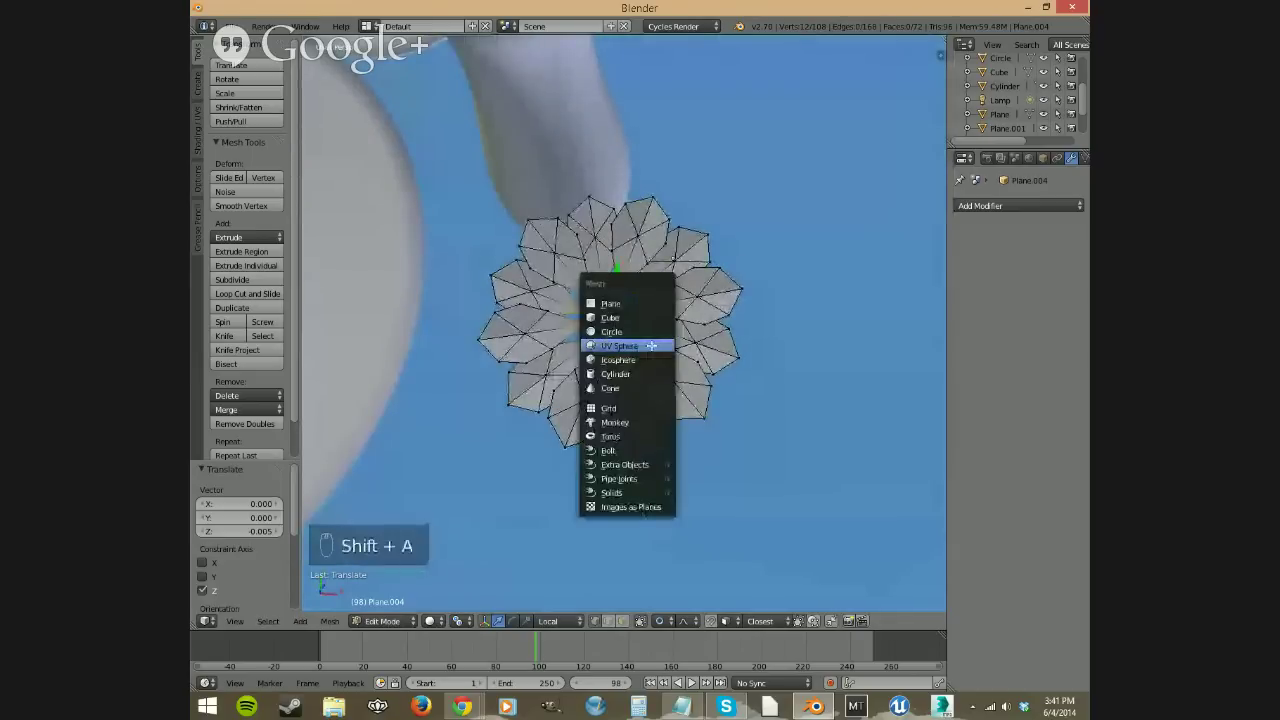
left_click(622, 346)
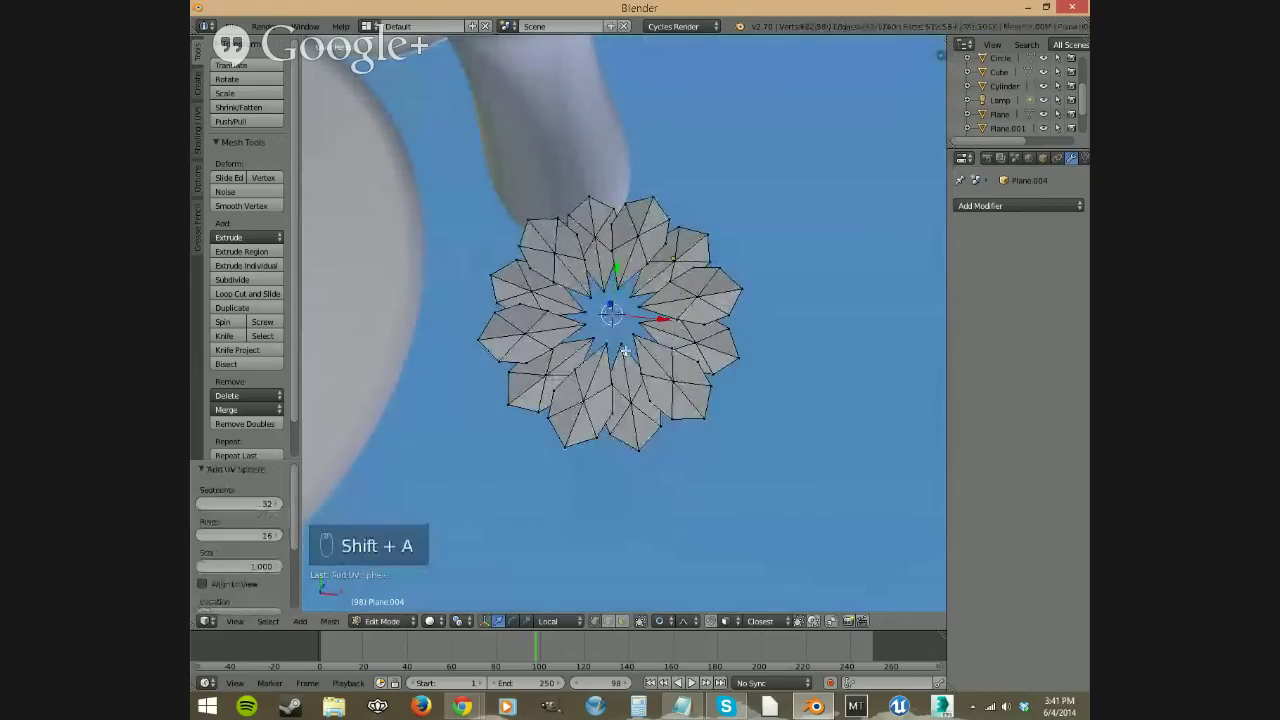
scroll(716, 329, "down", 6)
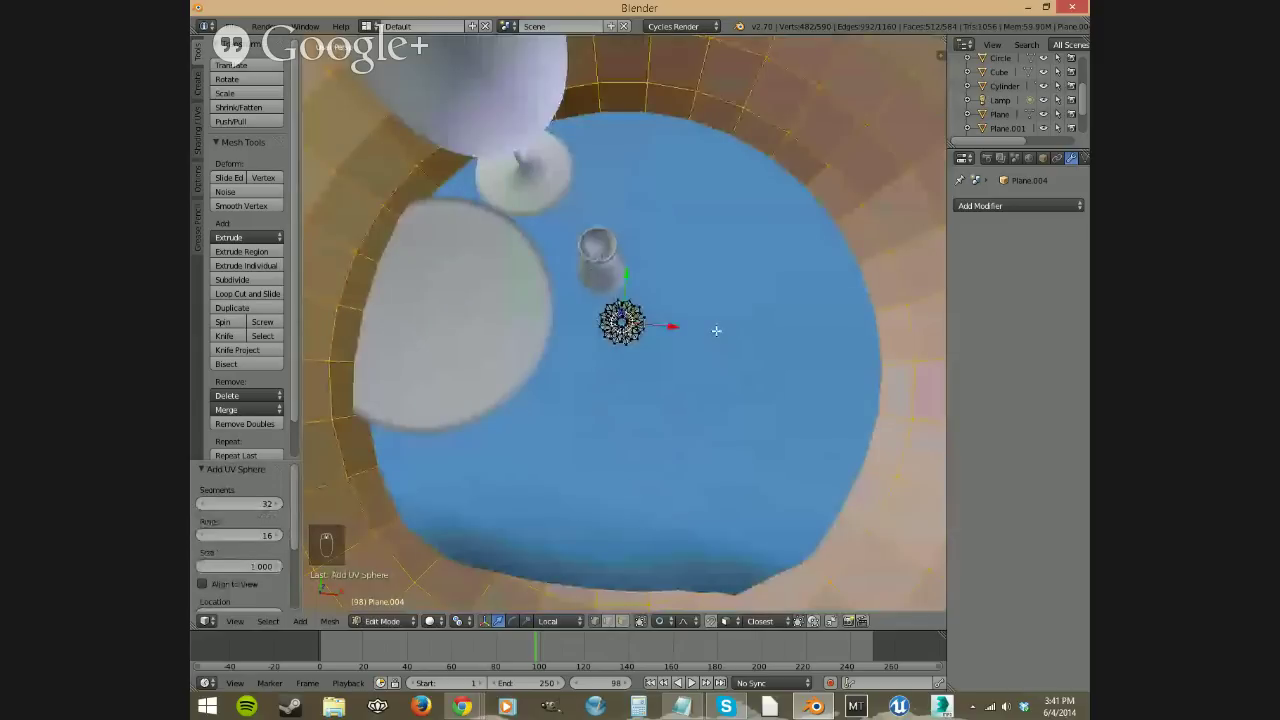
scroll(716, 330, "up", 6)
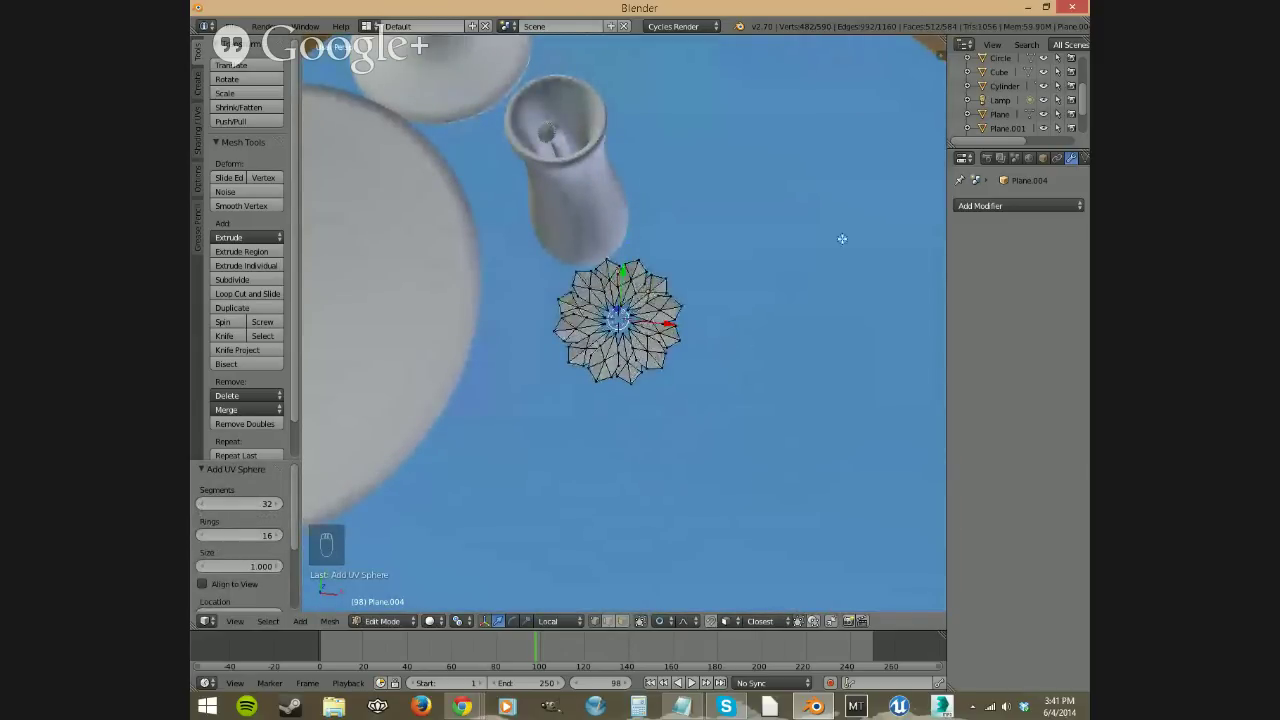
key("s")
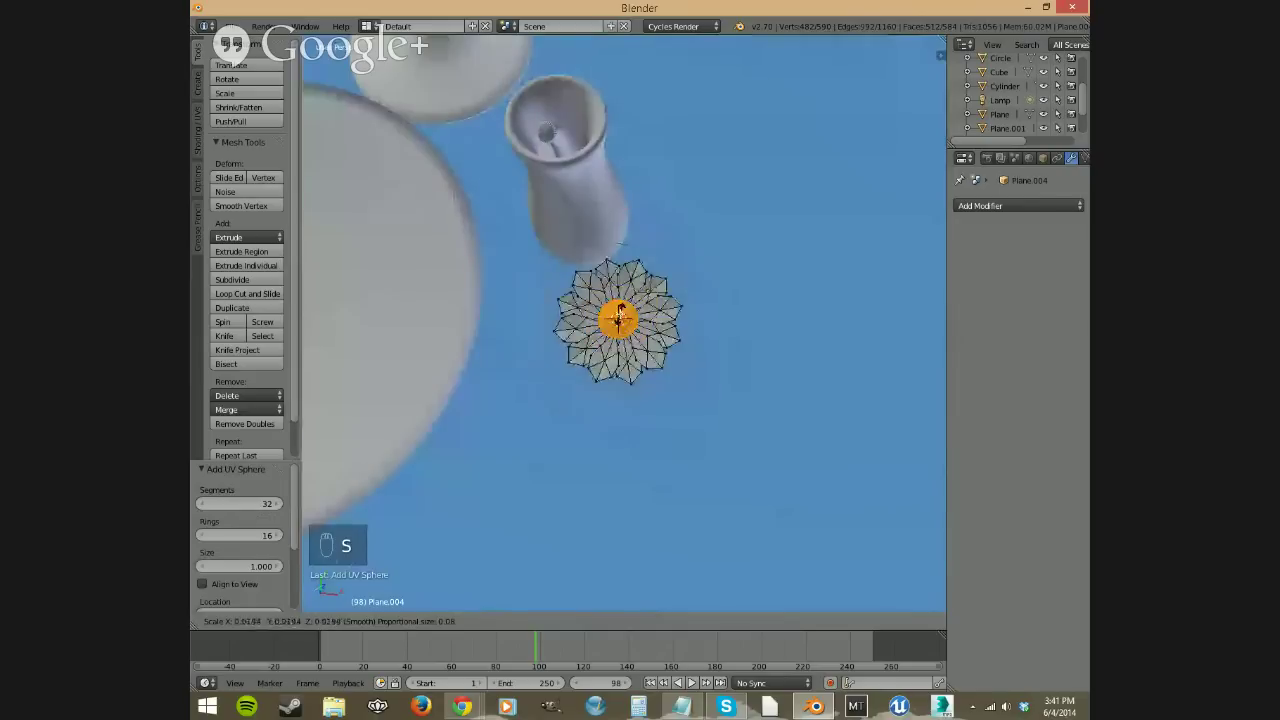
left_click(622, 313)
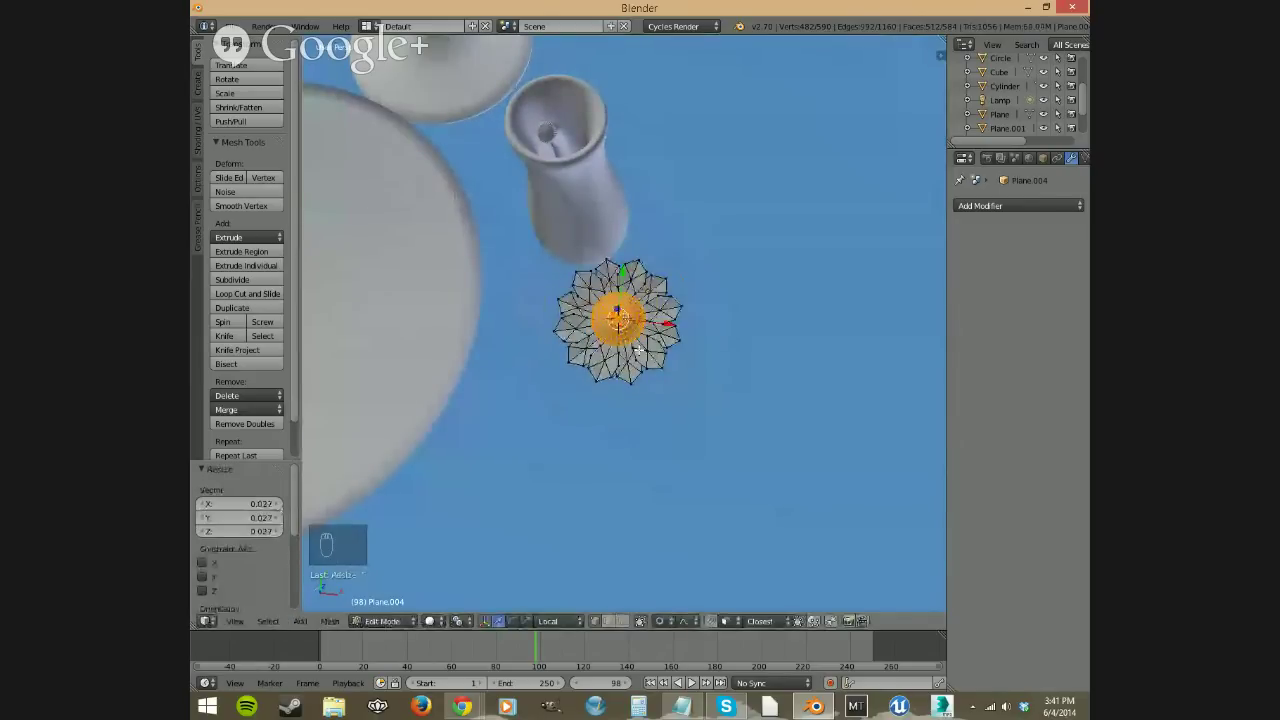
Step: Flatten the center sphere along Z to a scale of about 0.253
middle_click_drag(622, 313, 648, 241)
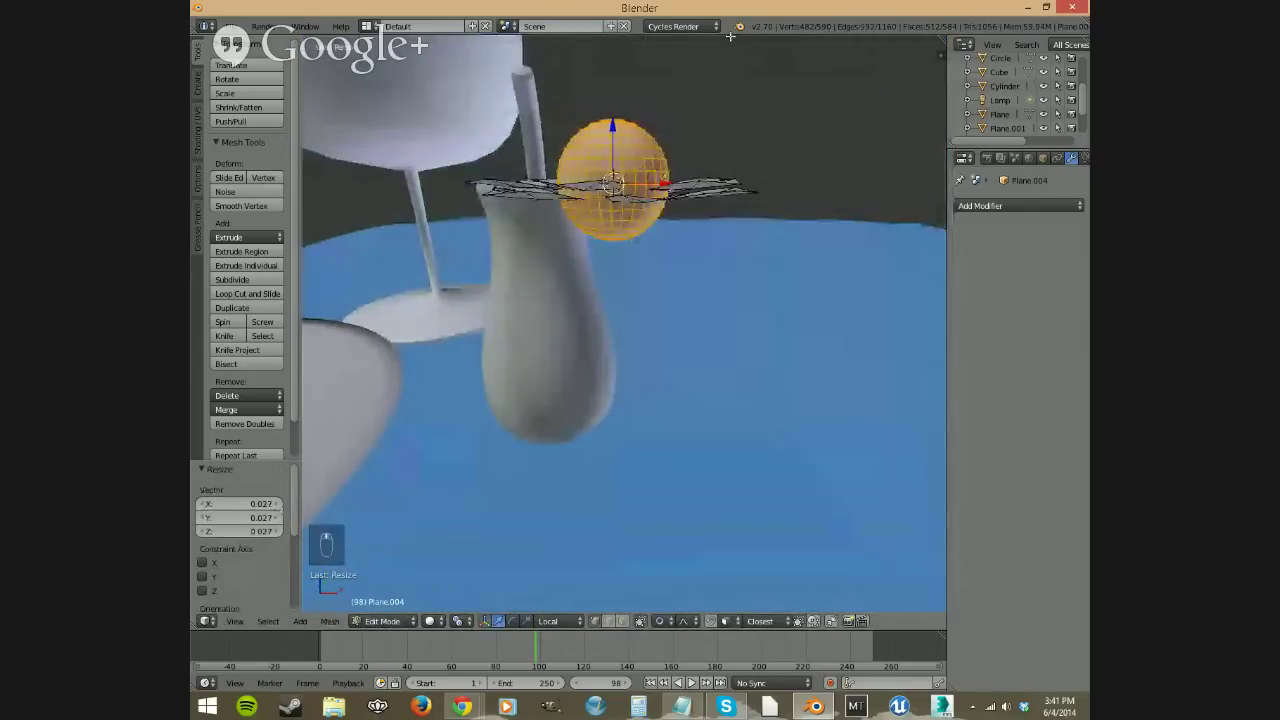
key("s")
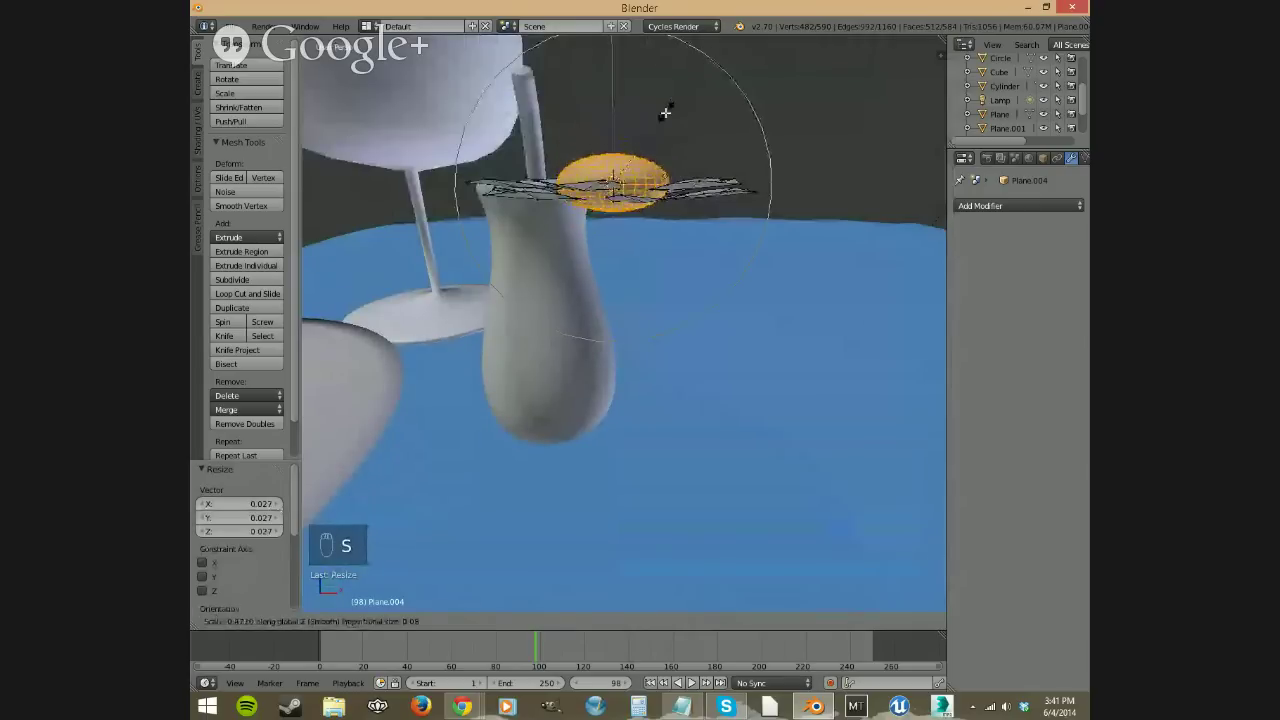
left_click(636, 146)
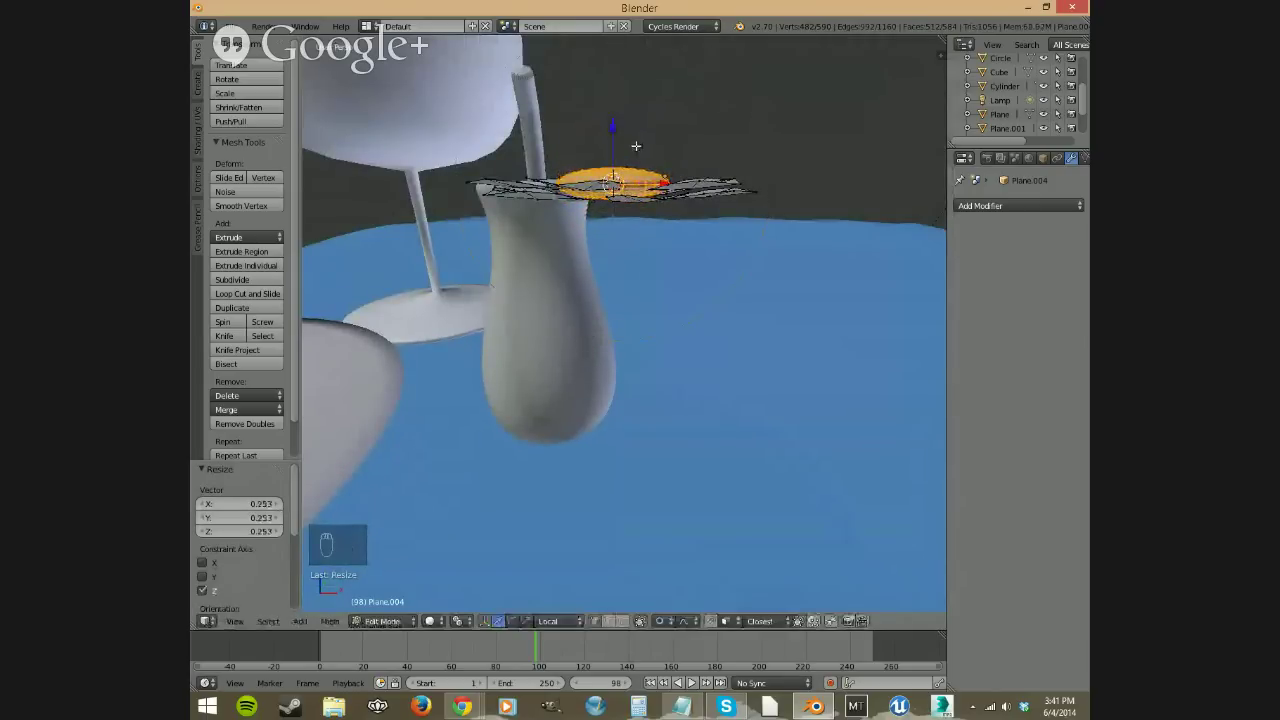
Step: Disable proportional editing, then lower the flattened center sphere about 0.009 along Z and scale it down slightly
left_click(666, 621)
key("KP_7")
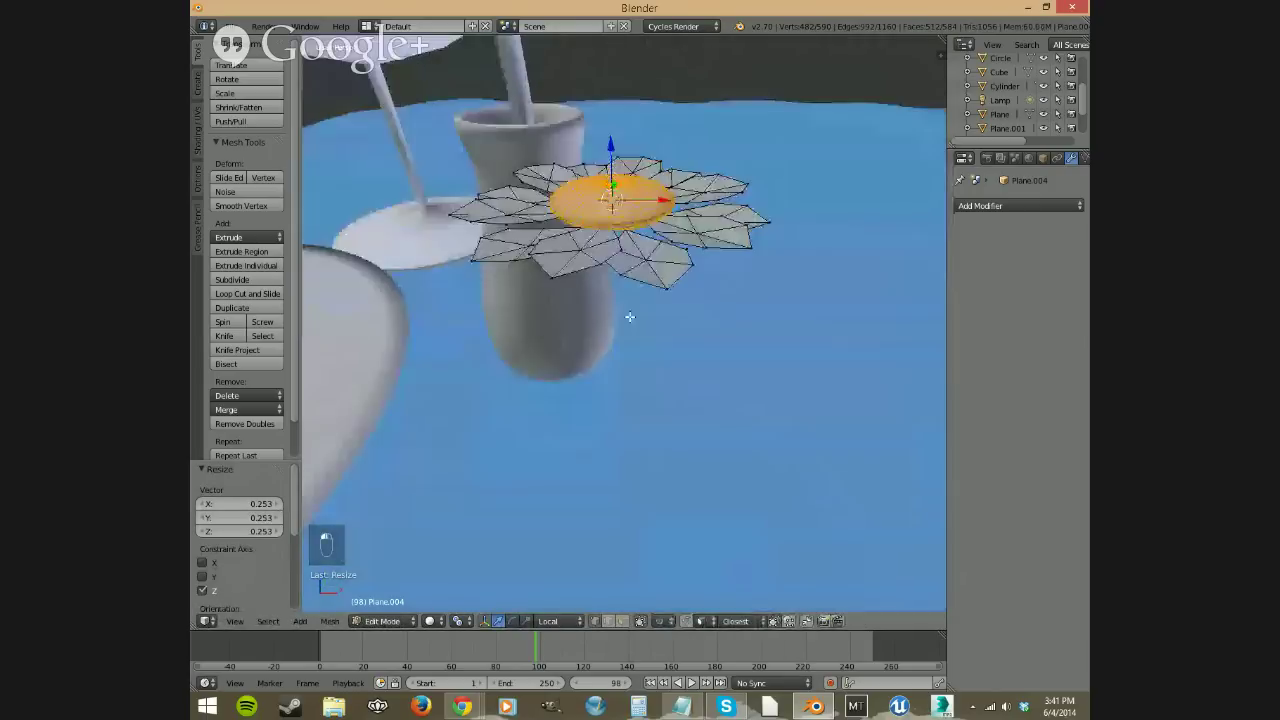
key("g")
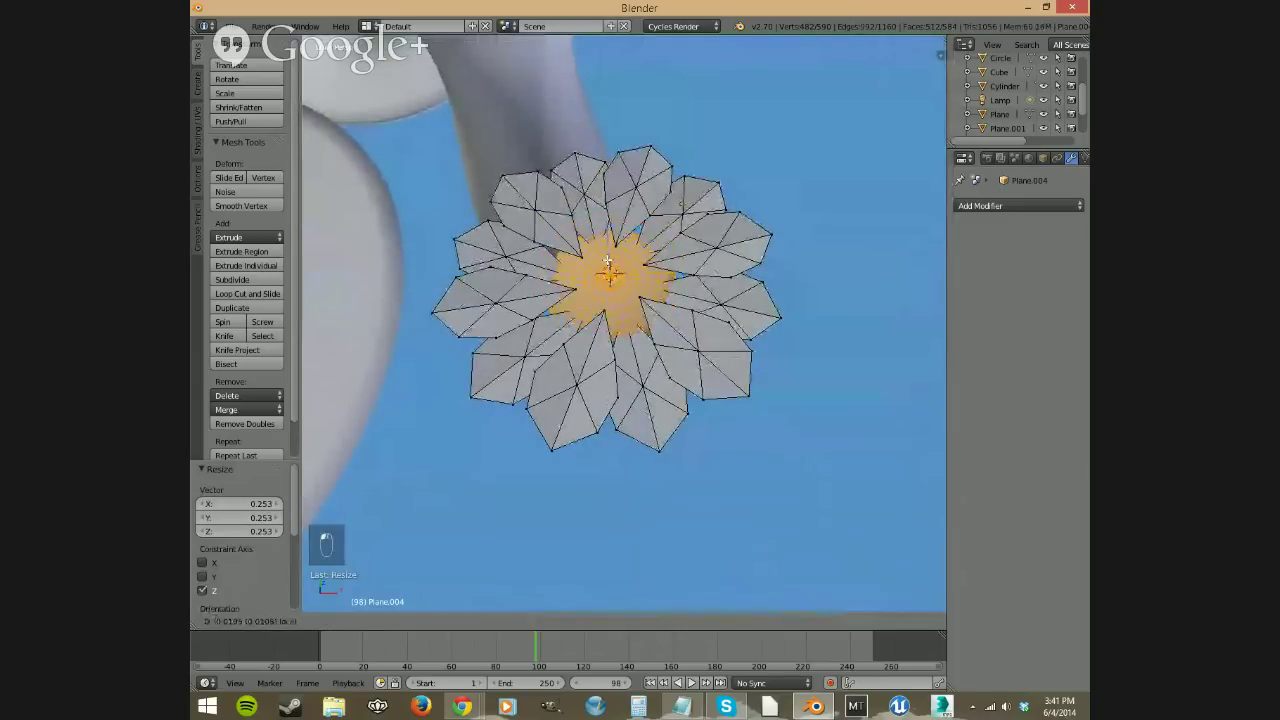
left_click(620, 258)
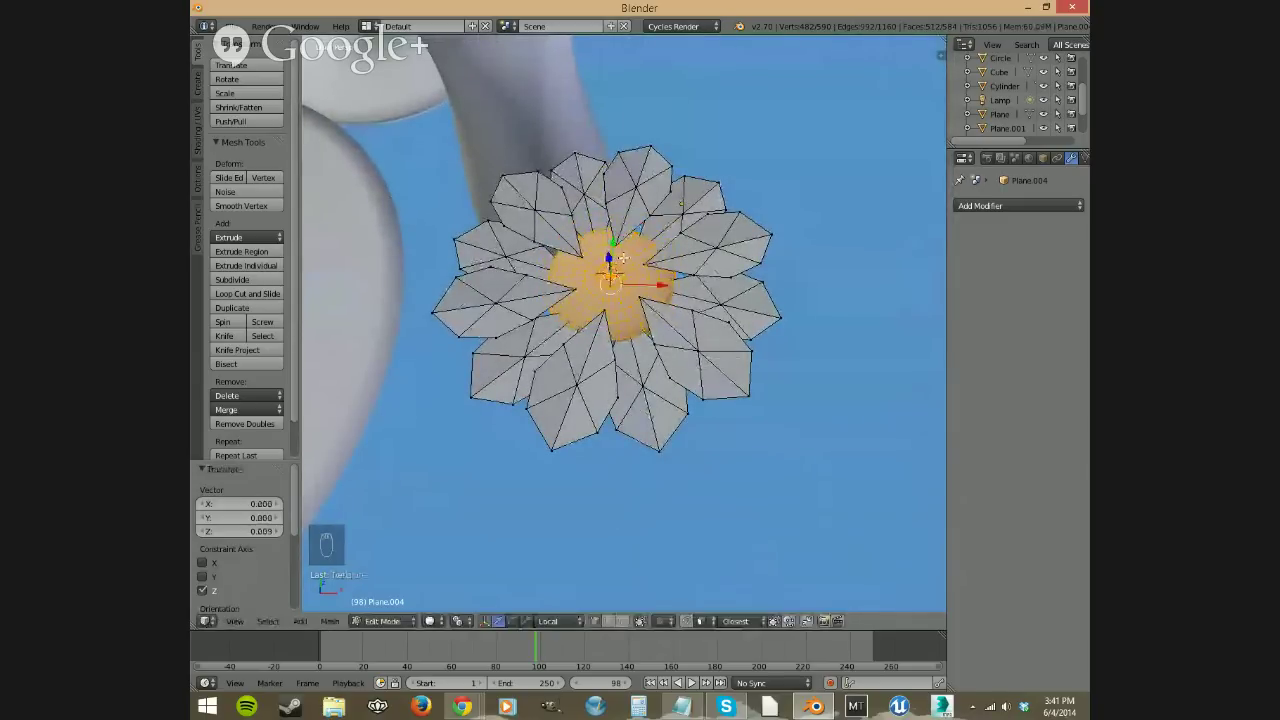
key("s")
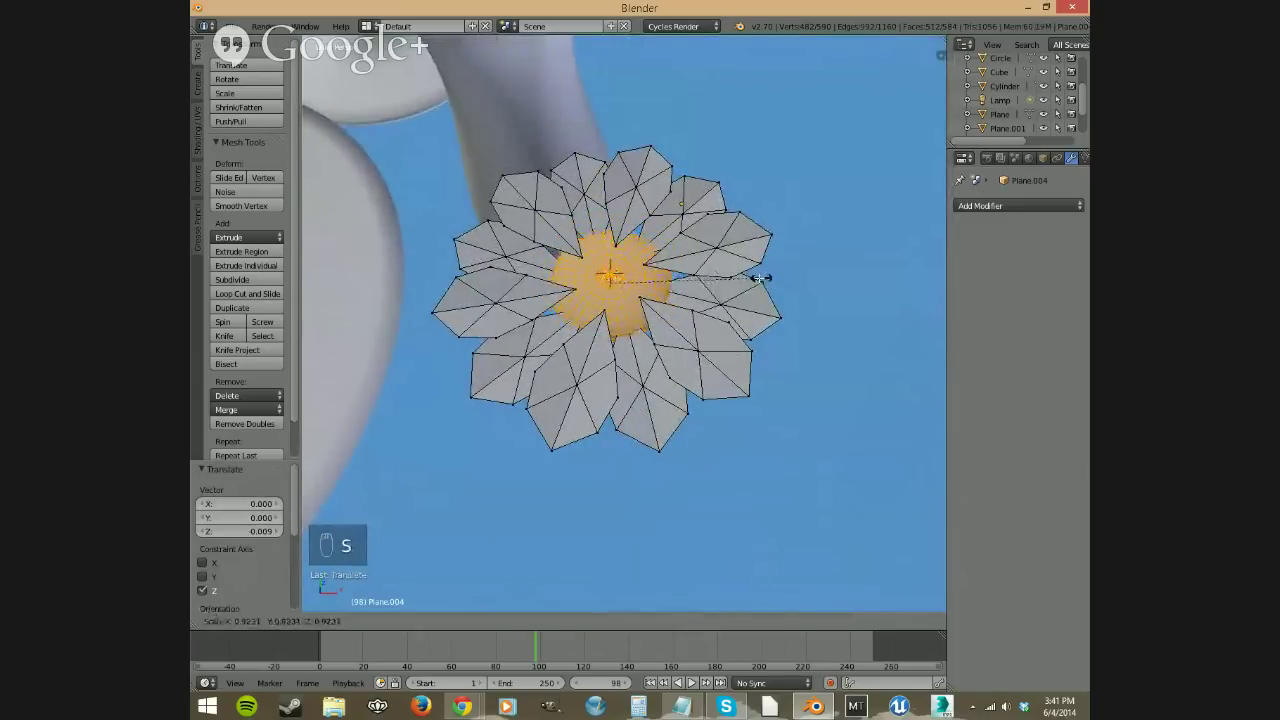
left_click(740, 276)
left_click_drag(610, 250, 612, 252)
middle_click_drag(612, 252, 610, 340)
Step: Return to Object Mode and set the flower's origin to its geometry
key("Tab")
left_click(262, 217)
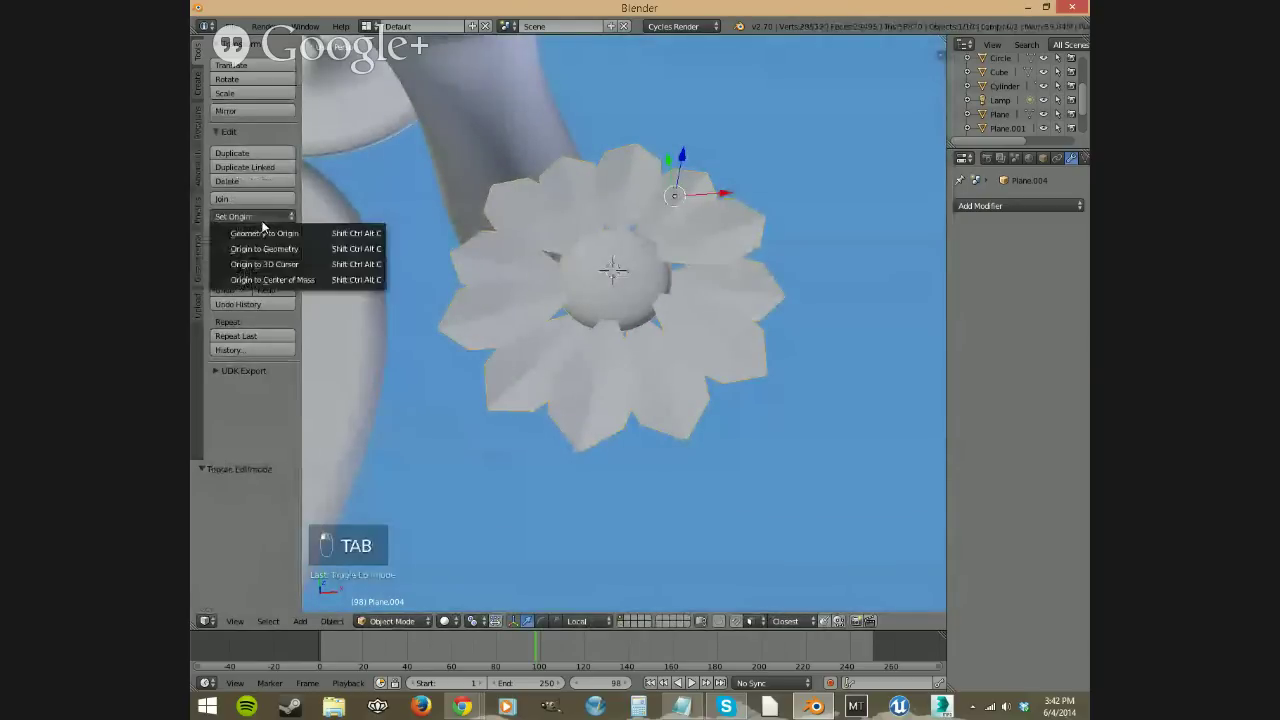
left_click(265, 249)
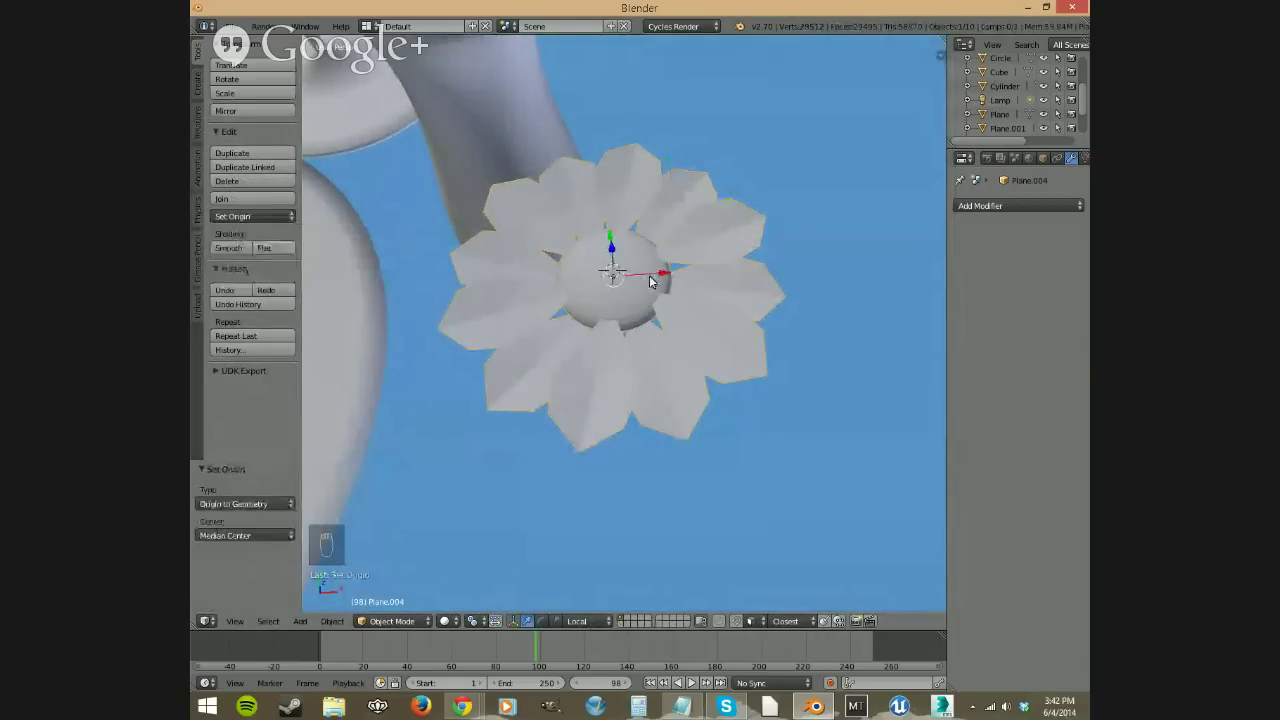
middle_click_drag(660, 280, 846, 300)
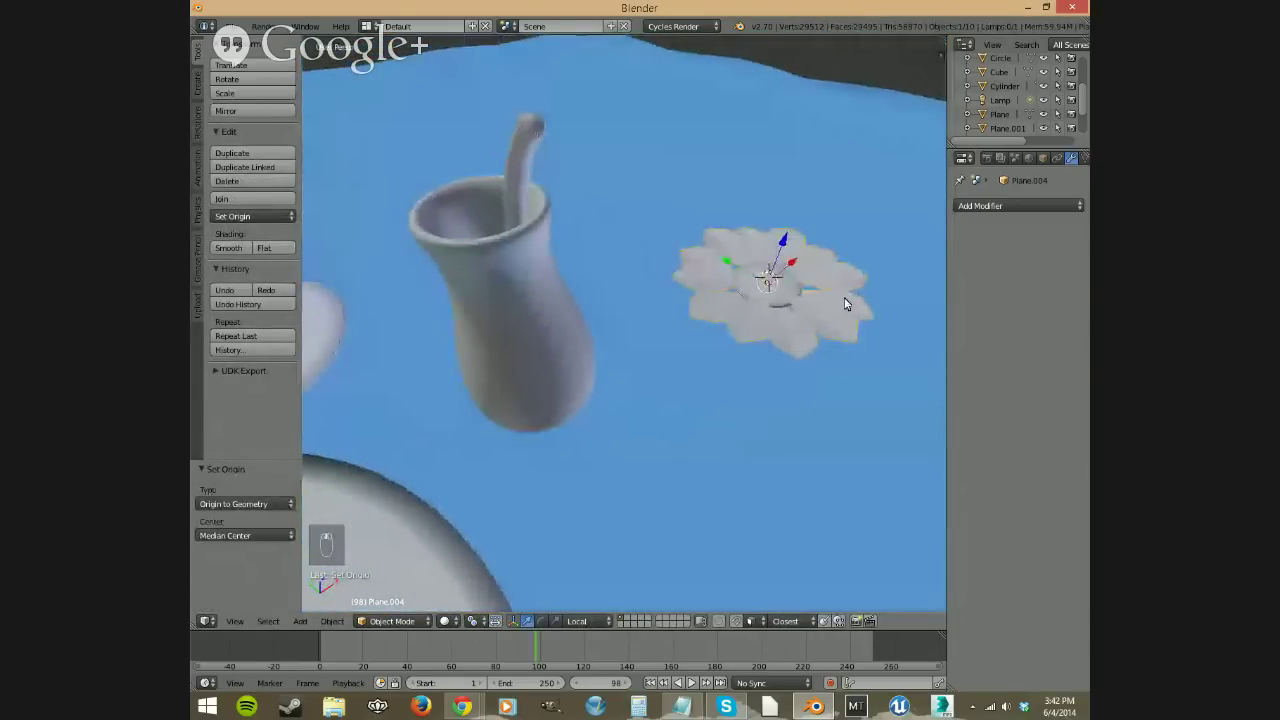
Step: Set up snapping and snap-move the flower up beside the stem's tip, by about -0.012, 0.077, 0.076
left_click(760, 621)
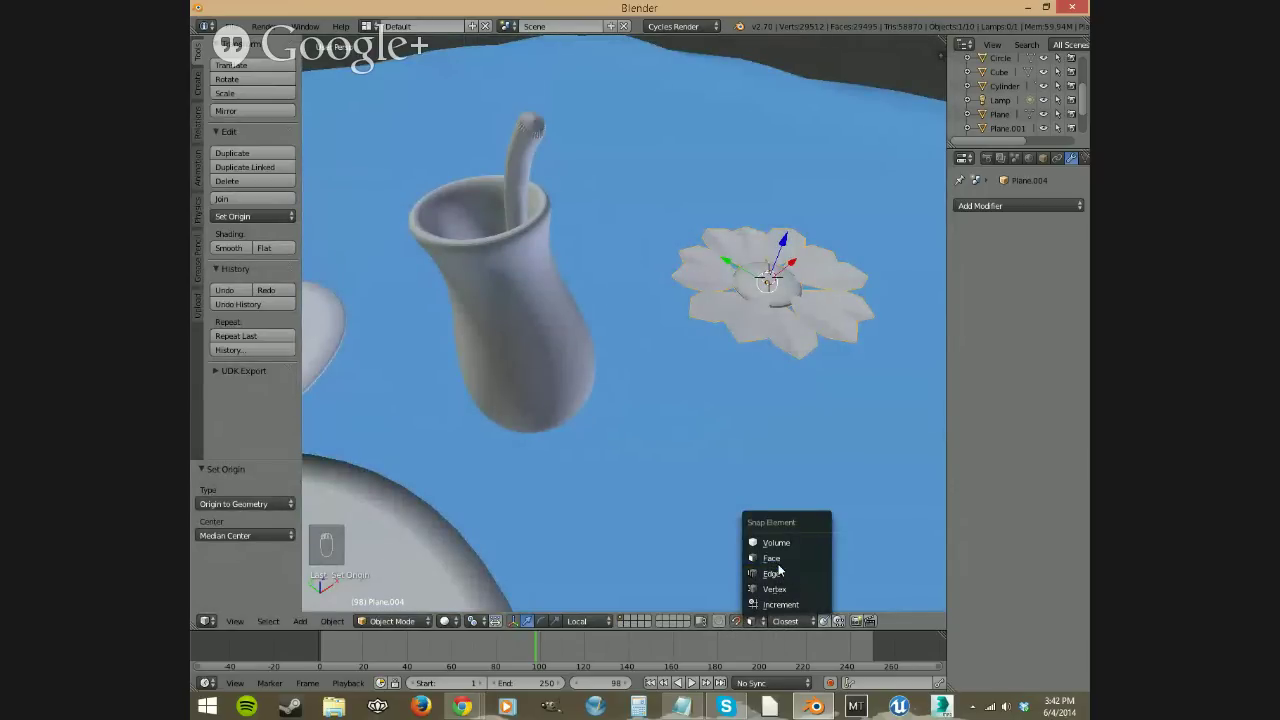
left_click(781, 583)
left_click(783, 620)
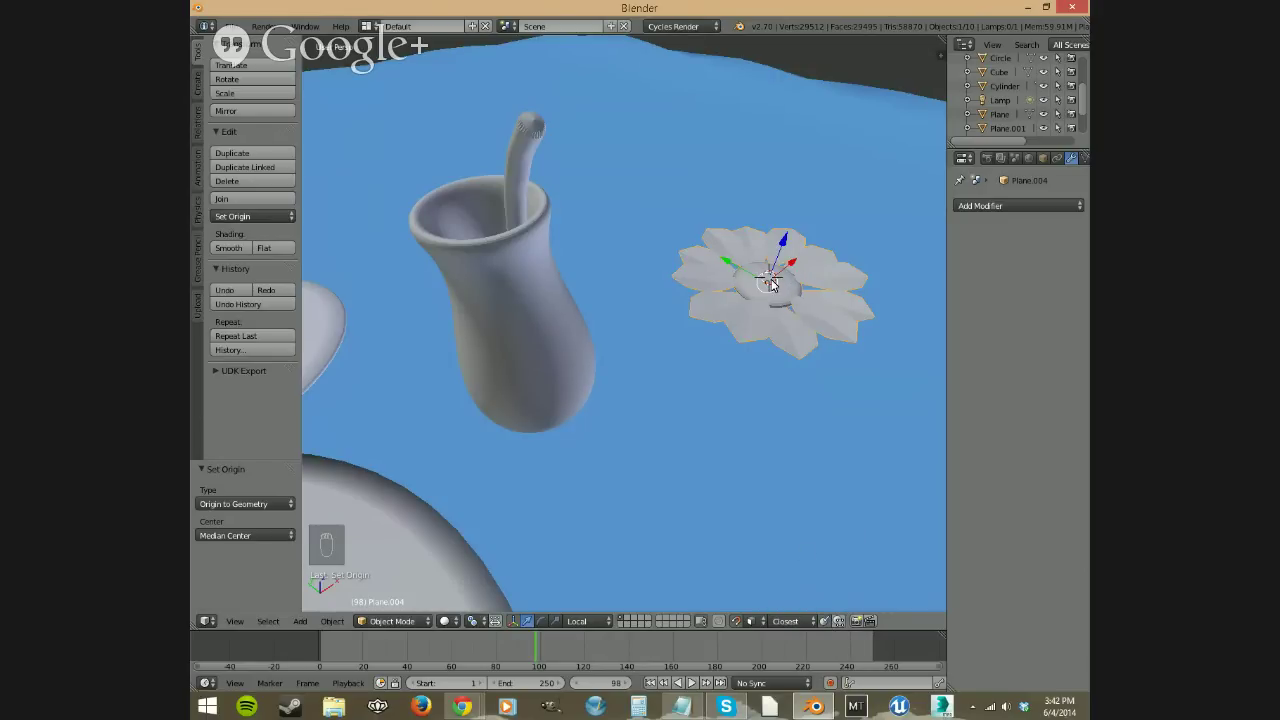
key("g")
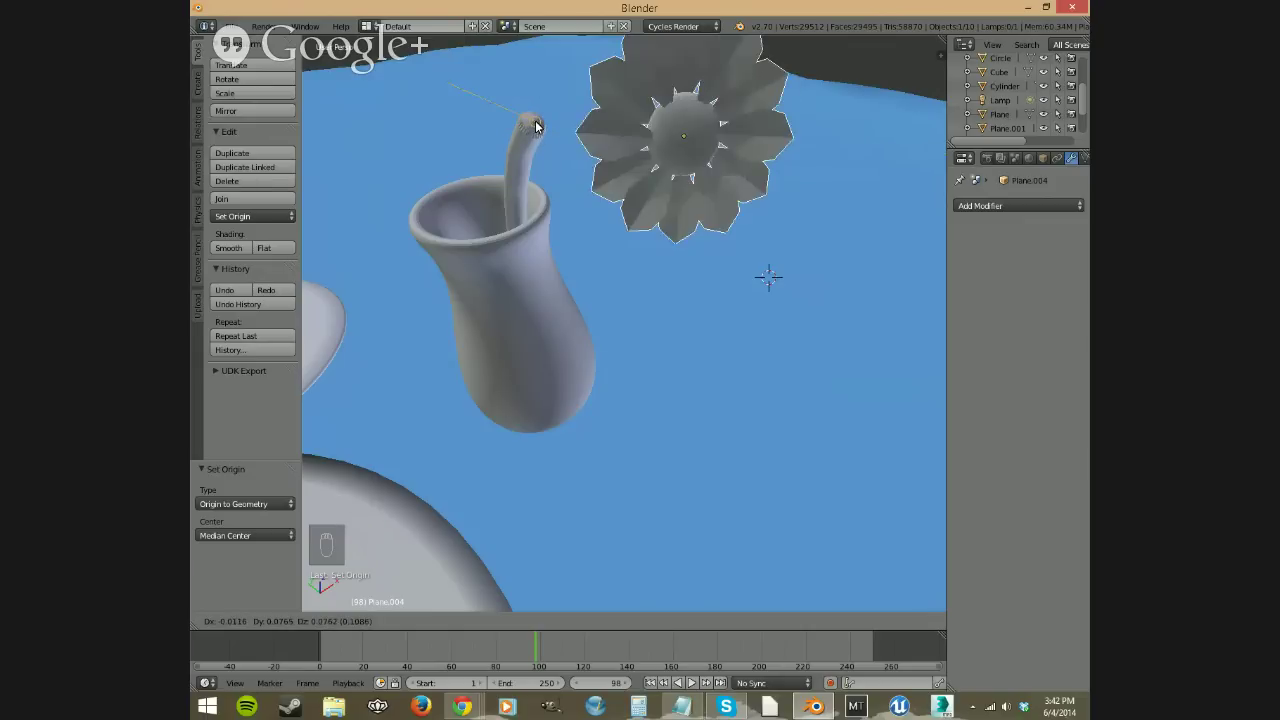
left_click(535, 125)
Step: Move the flower onto the stem's tip, fine-tuning from several angles with a final shift of about 0.011 along its local Z
middle_click_drag(740, 178, 841, 153)
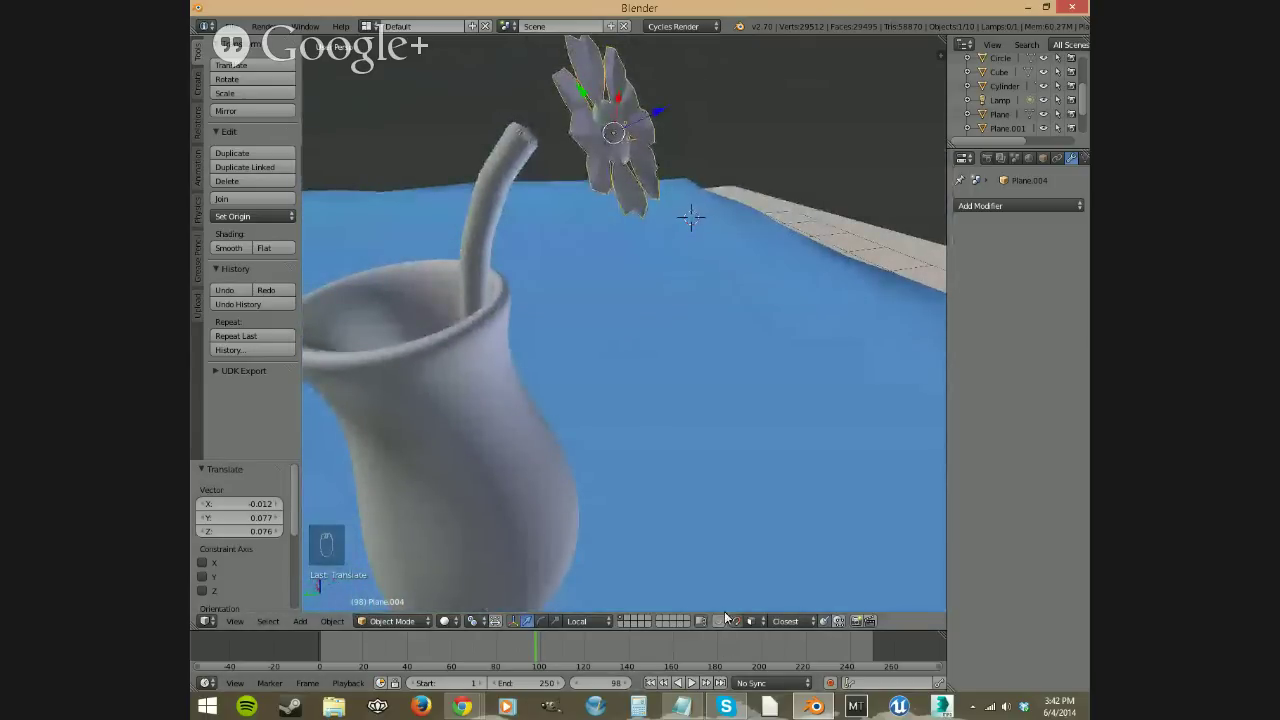
middle_click_drag(603, 129, 570, 167)
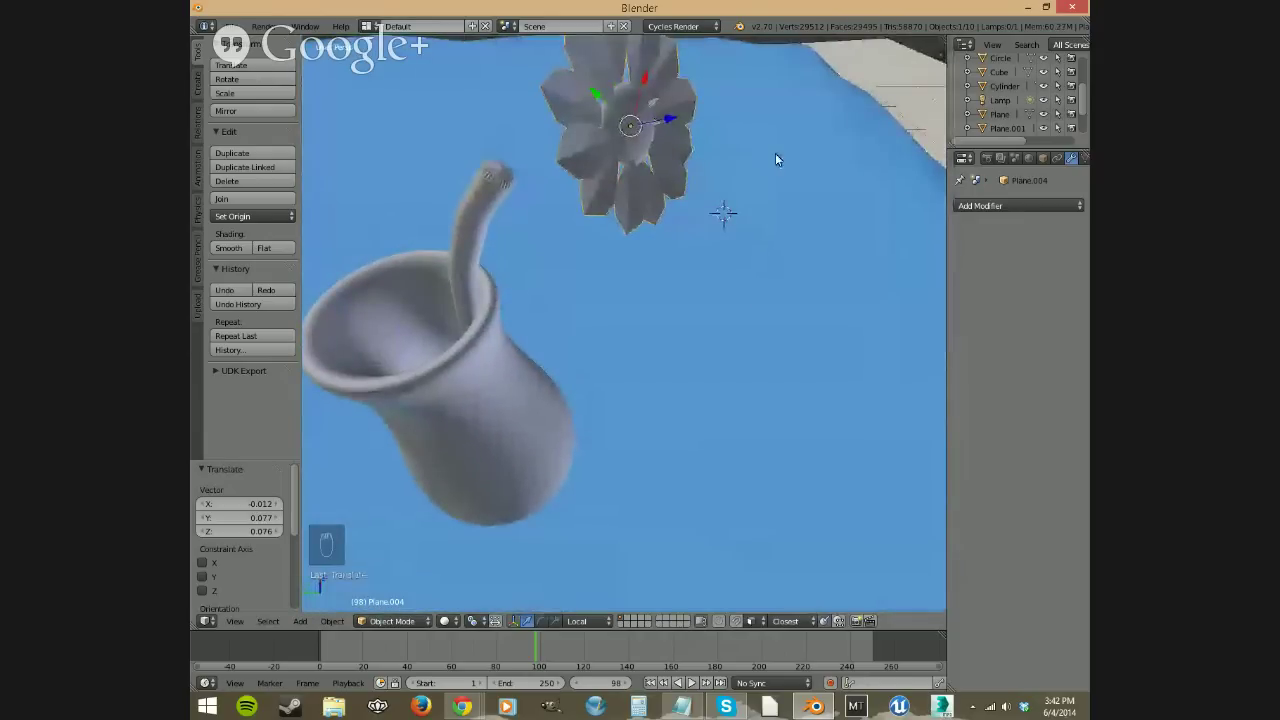
key("g")
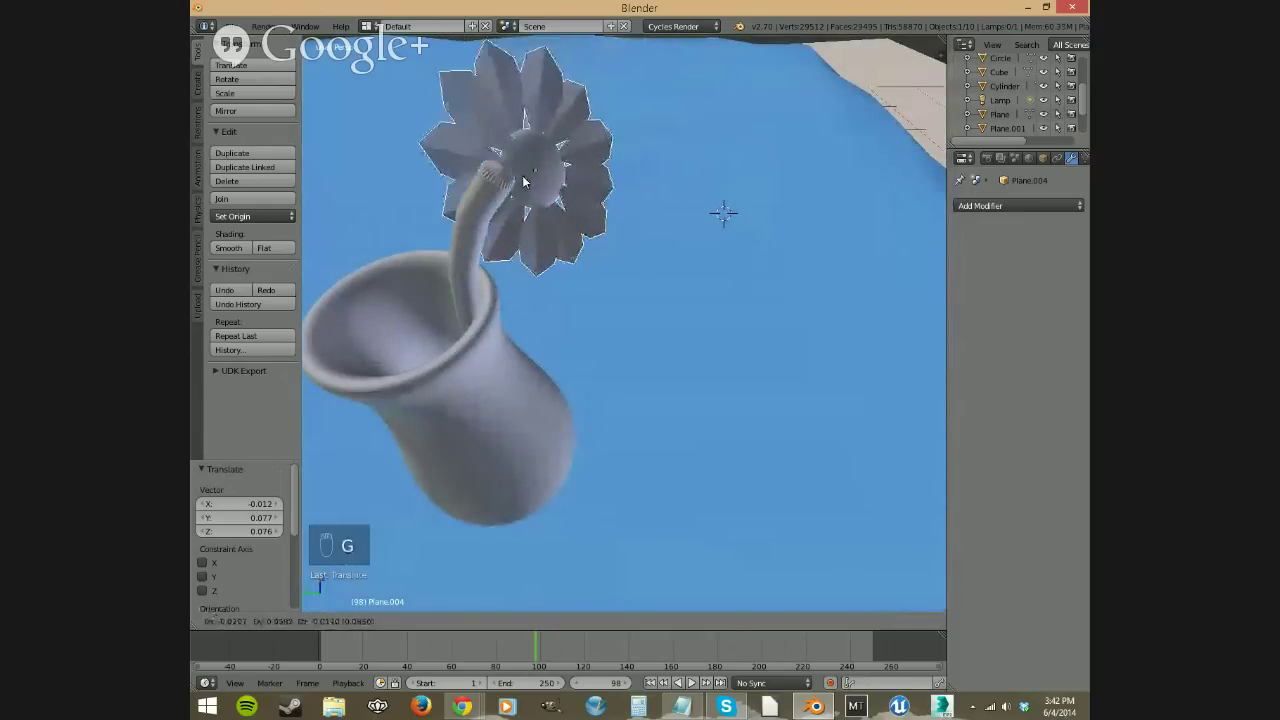
left_click(534, 177)
middle_click_drag(534, 177, 712, 192)
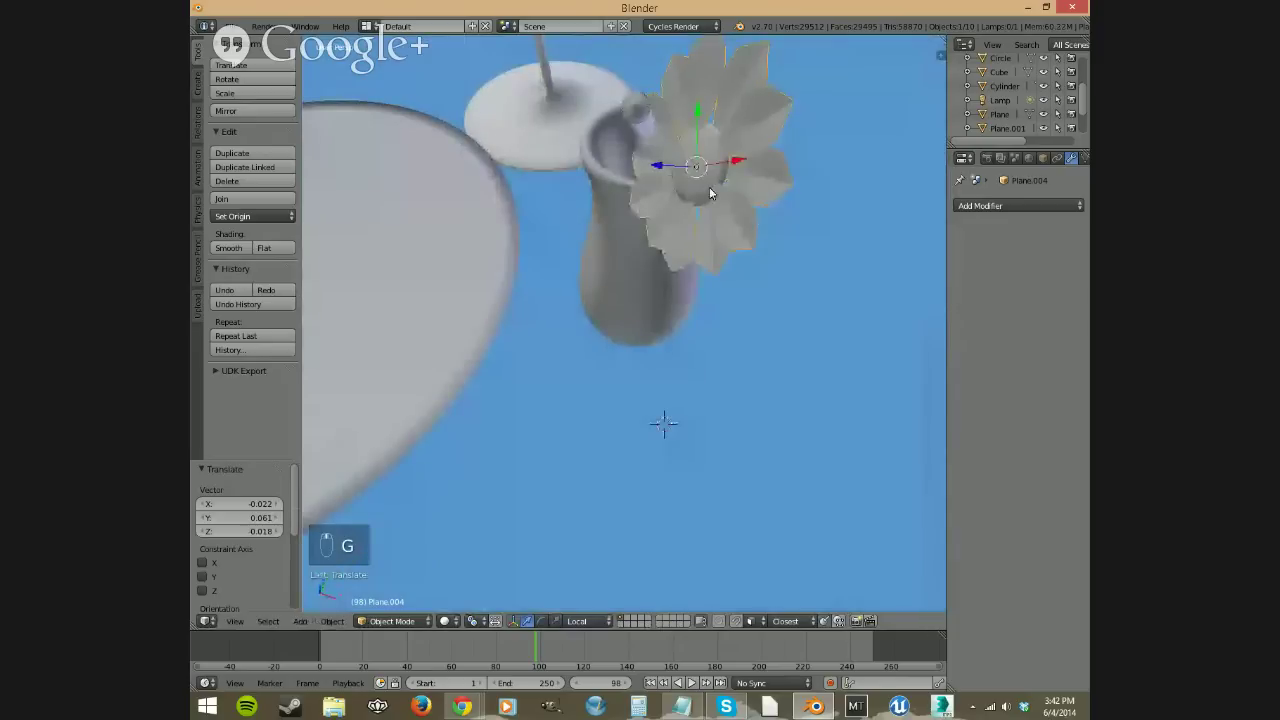
key("g")
left_click(627, 150)
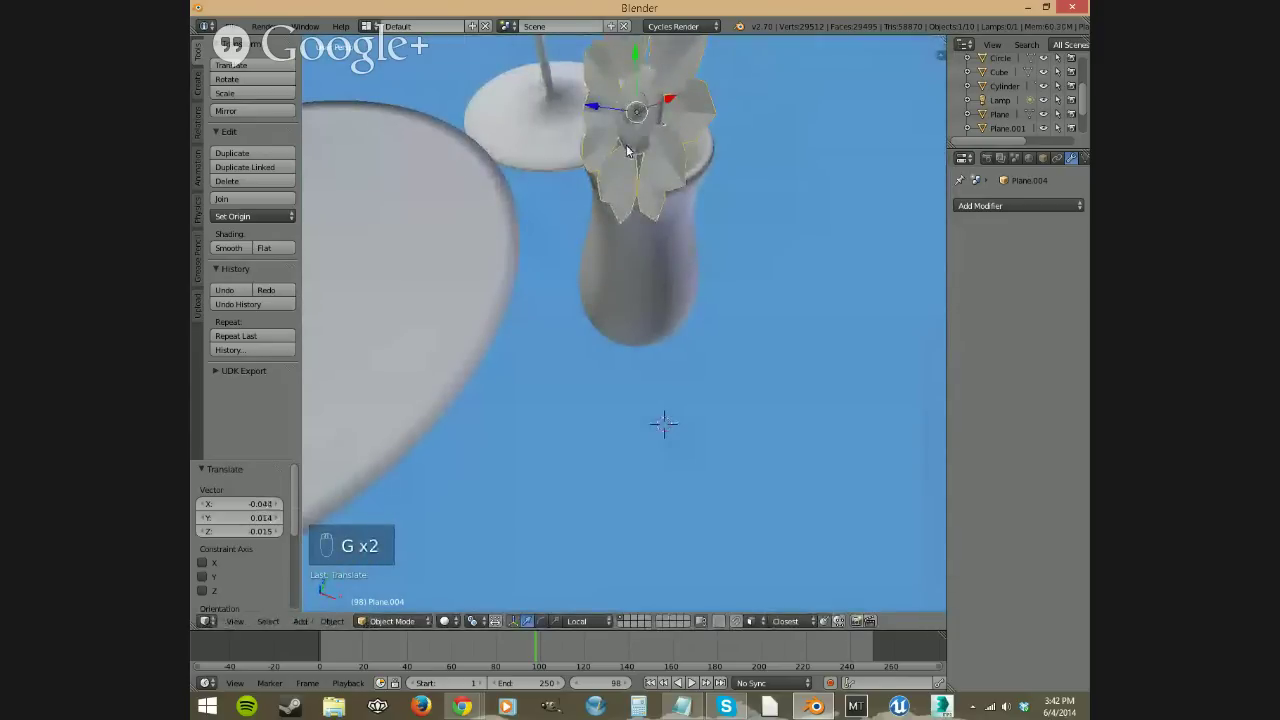
middle_click_drag(627, 150, 880, 95)
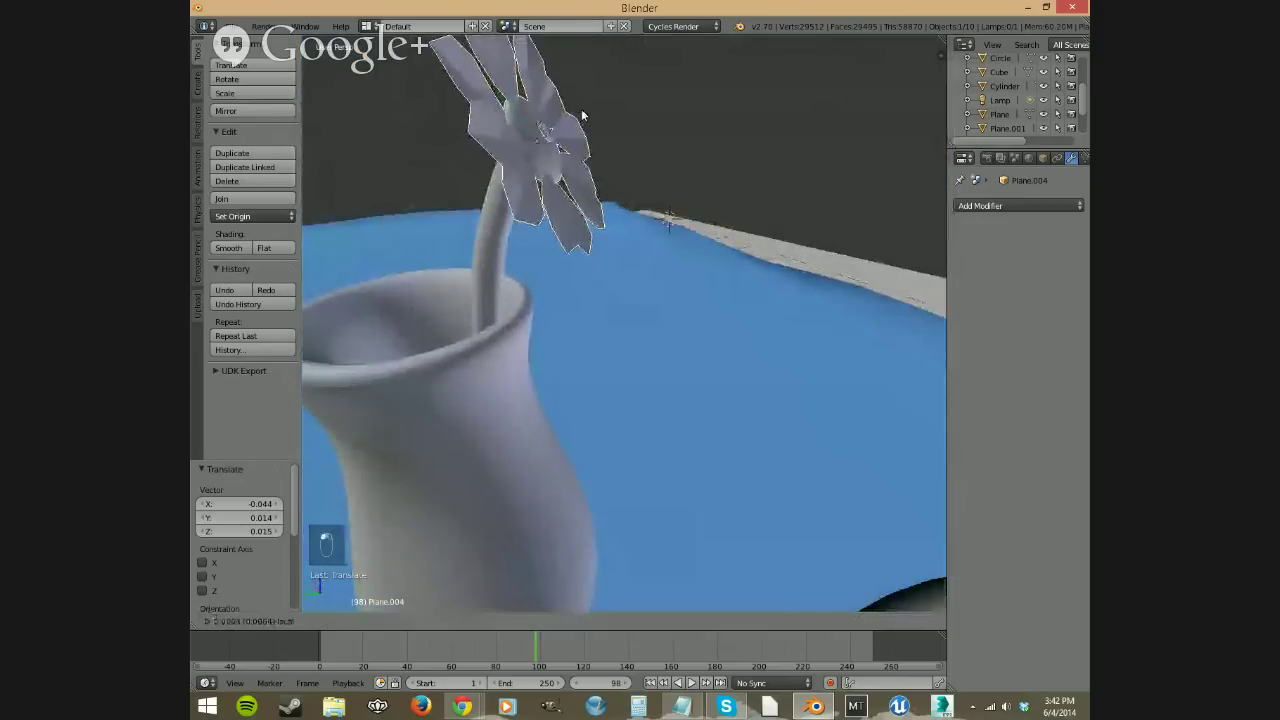
left_click(588, 104)
middle_click_drag(588, 104, 392, 195)
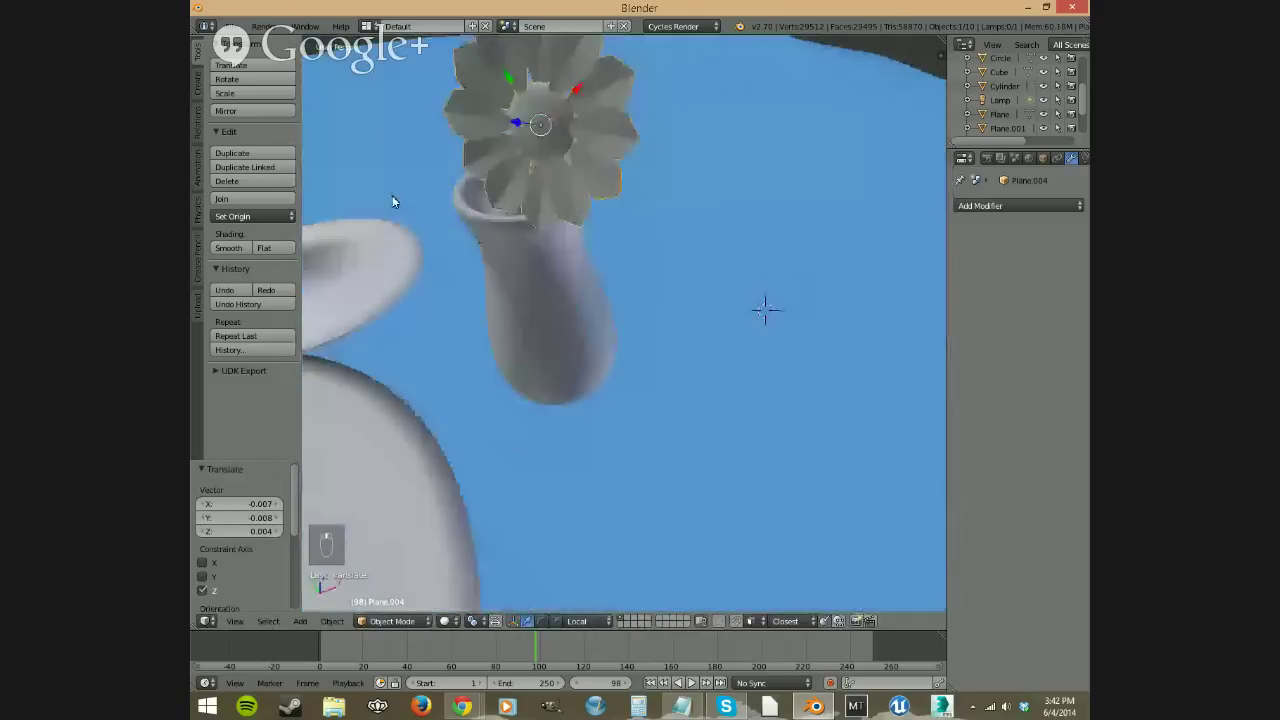
left_click(574, 621)
left_click(580, 576)
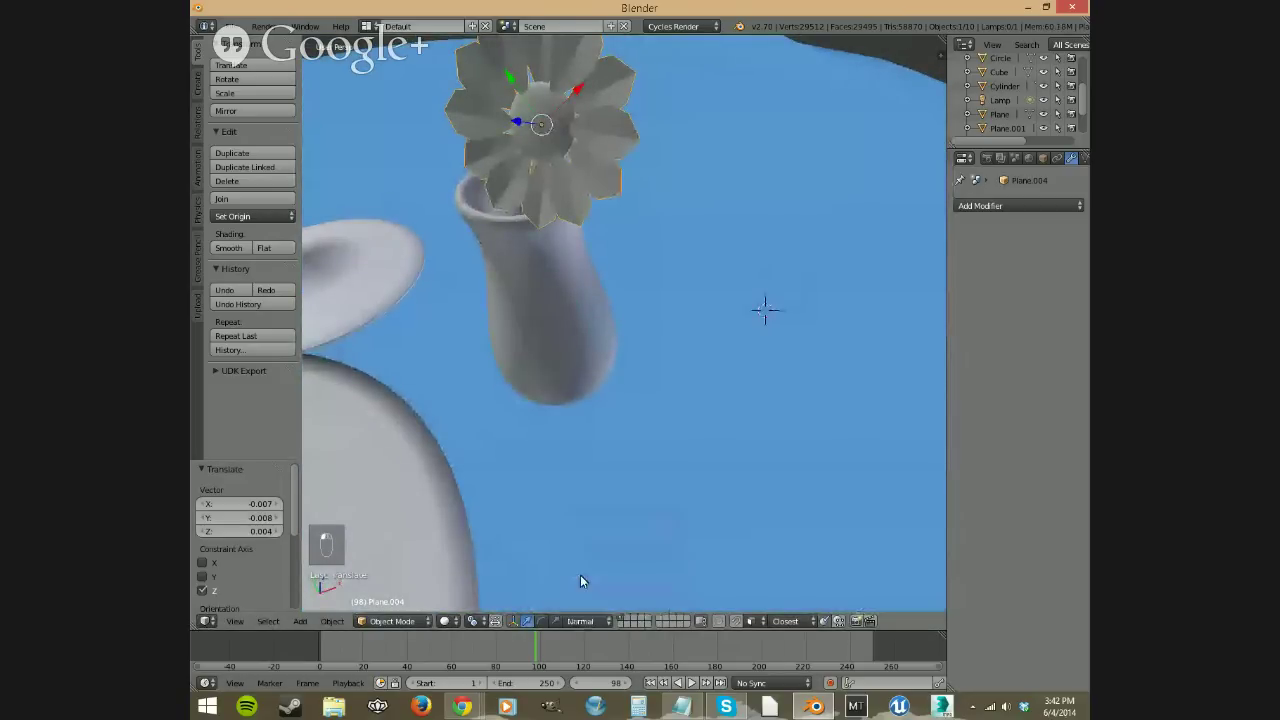
left_click(580, 621)
left_click(590, 600)
Step: Nudge the flower slightly along its local Z axis, then rotate it about -25° and about -13° from two viewing angles
middle_click_drag(635, 152, 371, 146)
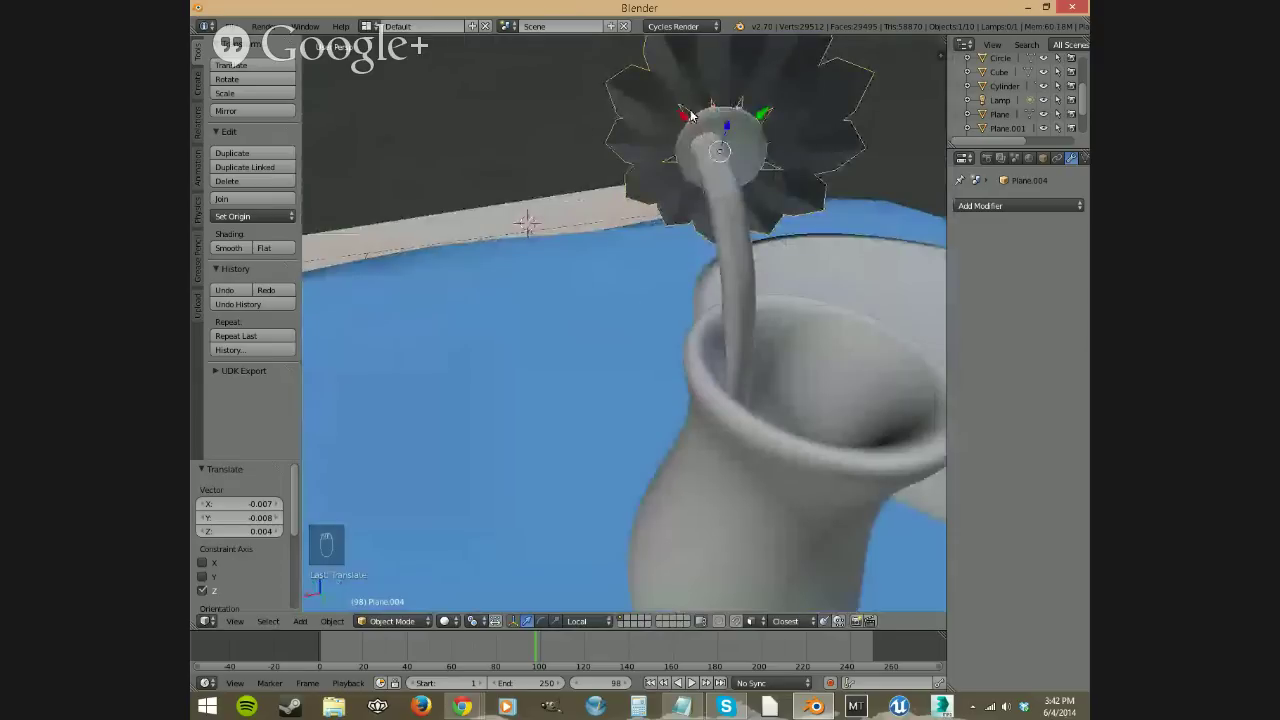
left_click_drag(690, 115, 717, 126)
middle_click_drag(582, 194, 588, 253)
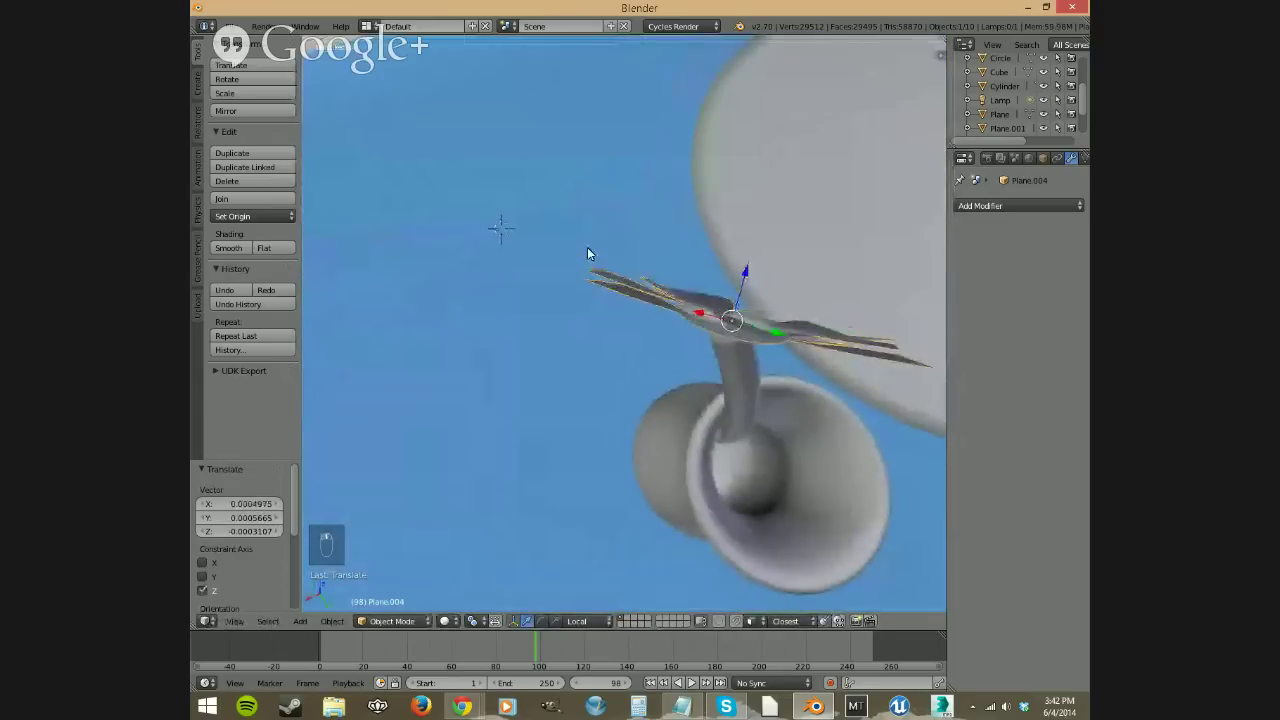
key("r")
left_click(572, 303)
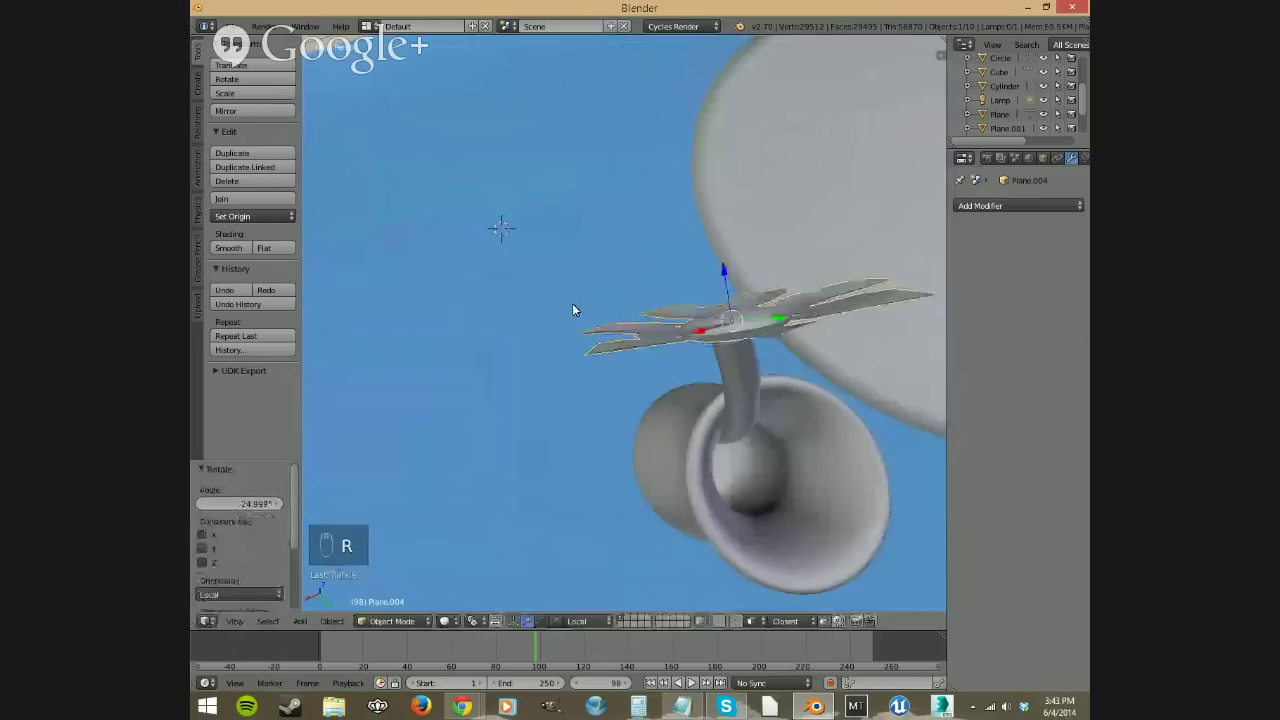
middle_click_drag(800, 445, 743, 423)
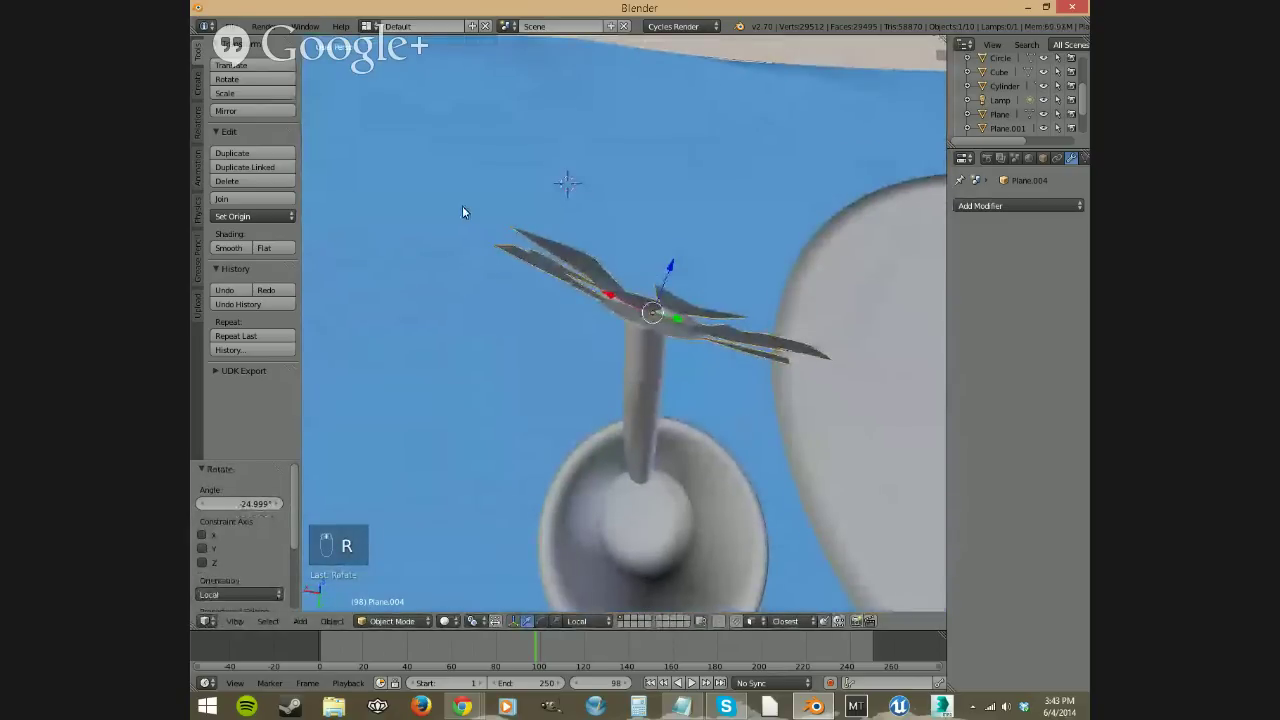
key("r")
left_click(457, 245)
Step: Shift the flower about 0.001 along its local Z toward the stem and rotate it about -7.33° in side view
middle_click_drag(457, 261, 382, 302)
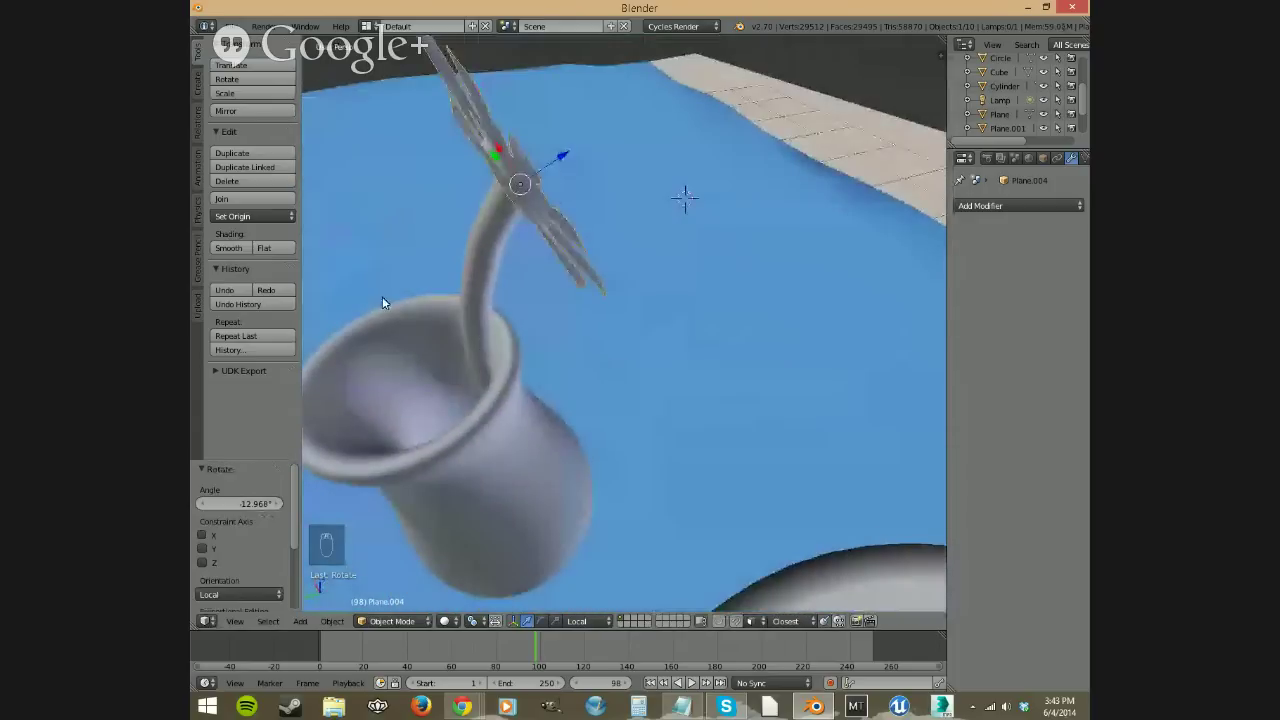
left_click_drag(557, 158, 562, 165)
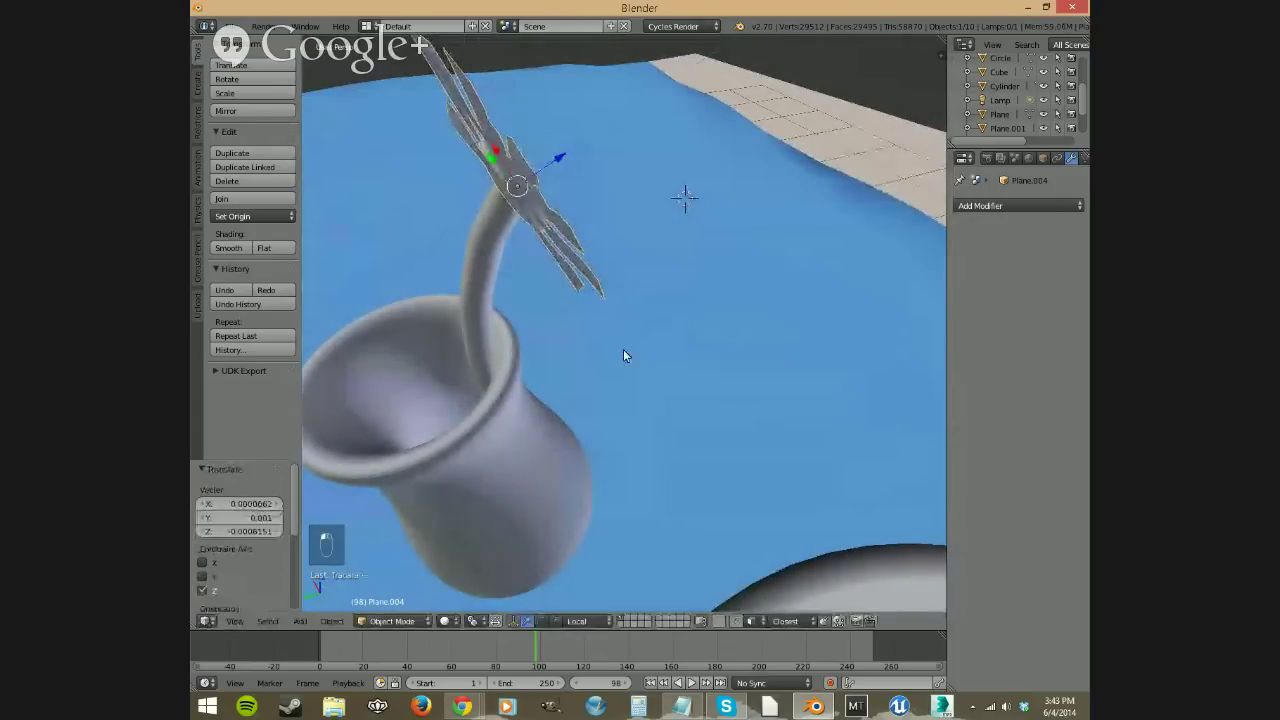
key("r")
left_click(660, 352)
Step: Add the stem and the vase to the selection together with the flower
middle_click_drag(660, 330, 557, 283)
right_click(487, 230, "shift")
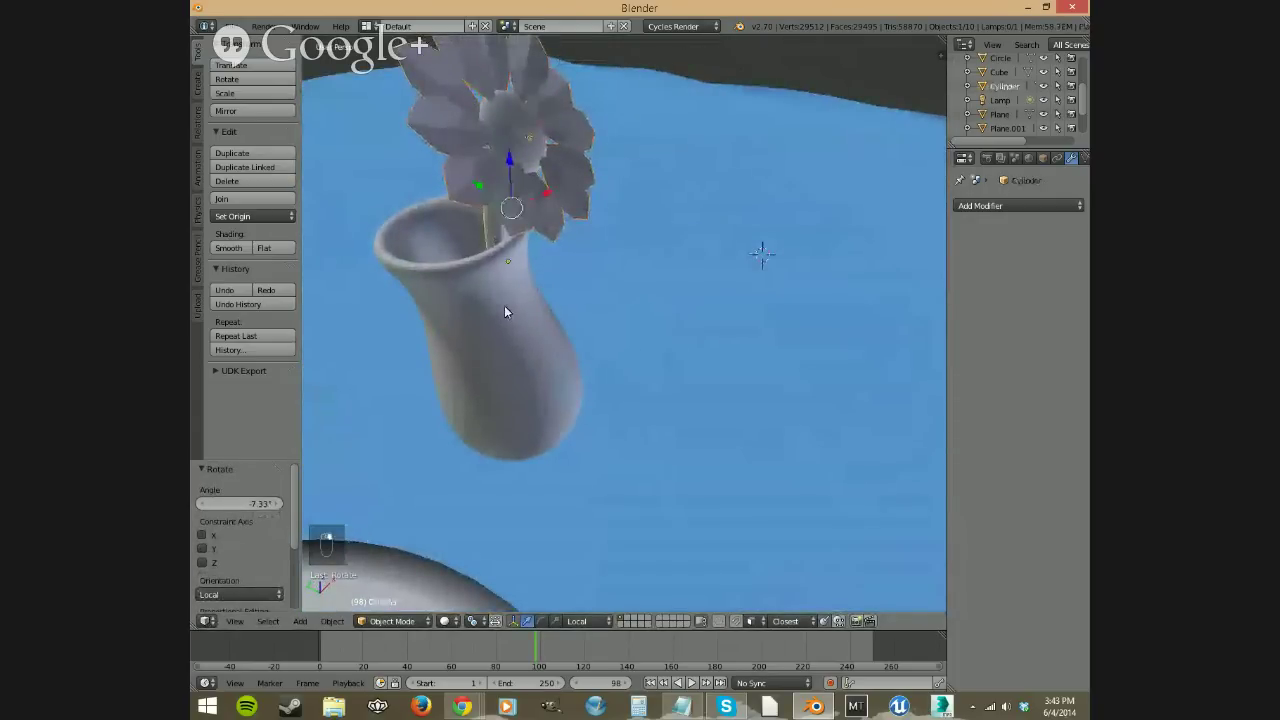
right_click(504, 311, "shift")
middle_click_drag(555, 396, 536, 414)
scroll(522, 316, "down", 4)
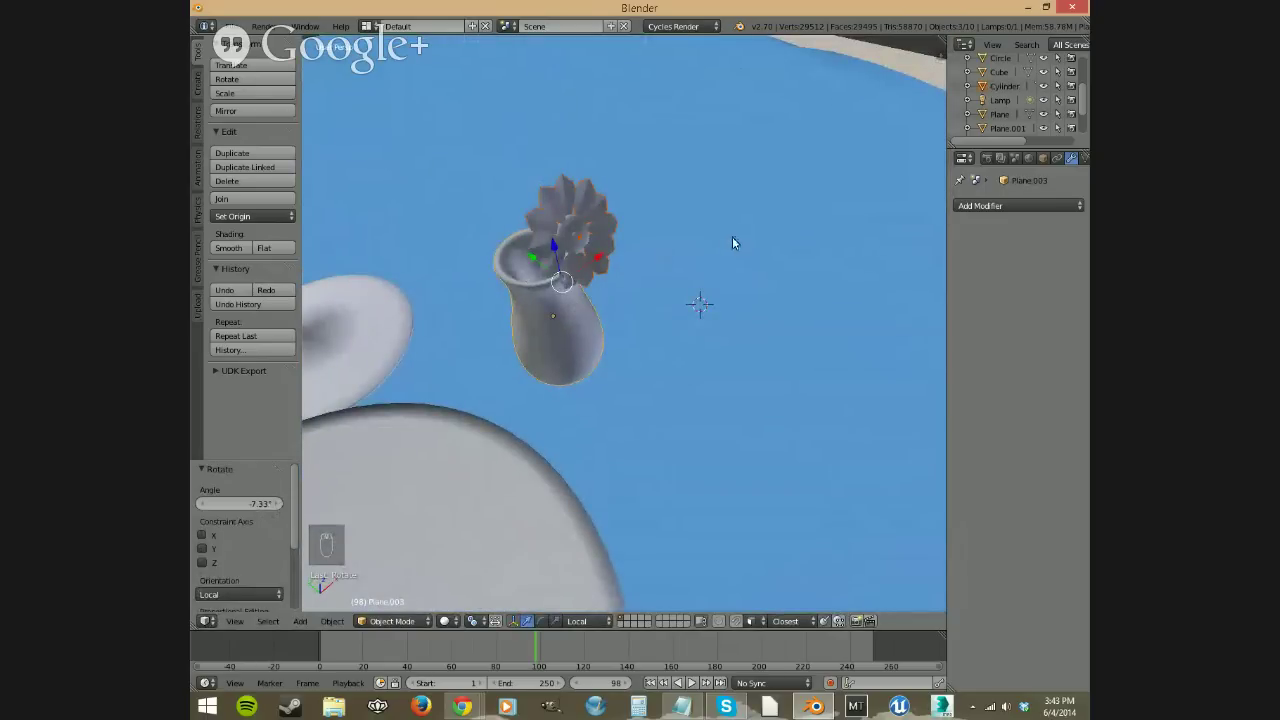
key("r")
right_click(707, 328)
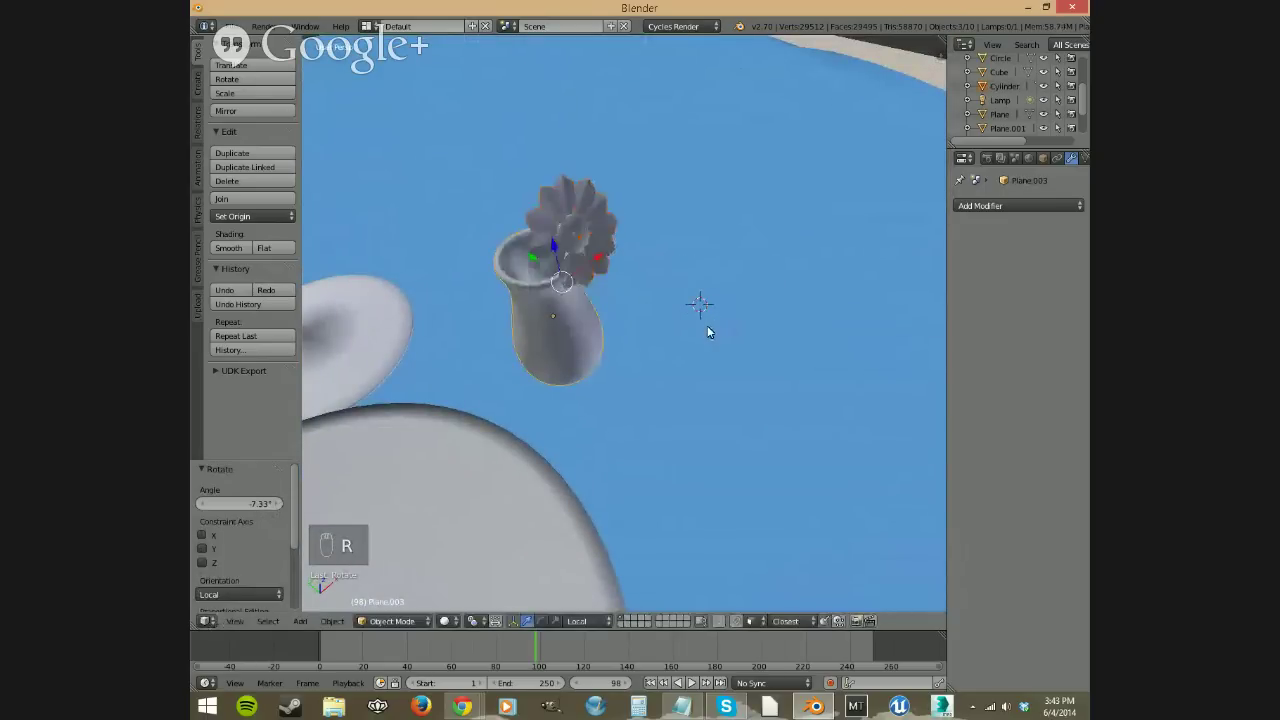
key("r")
right_click(622, 420)
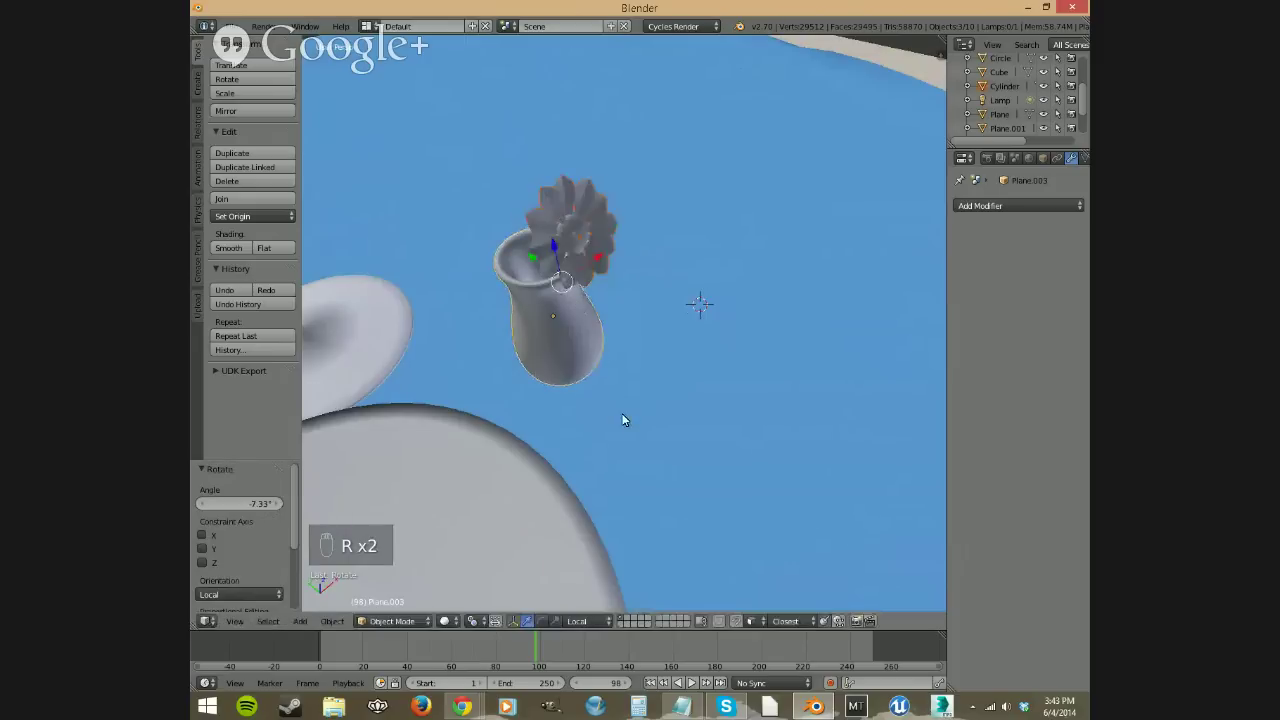
Step: Set the pivot to Median Point and rotate the vase, stem and flower about -102° around the global Z axis
left_click(472, 621)
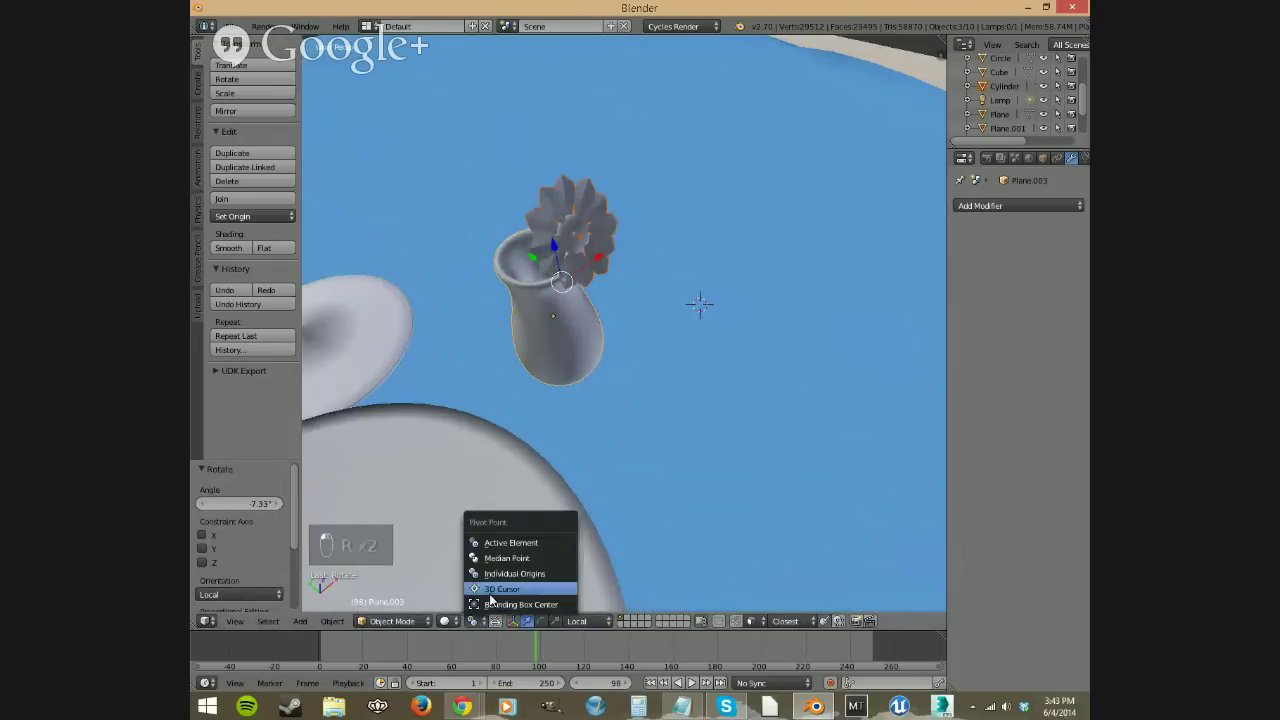
left_click(506, 558)
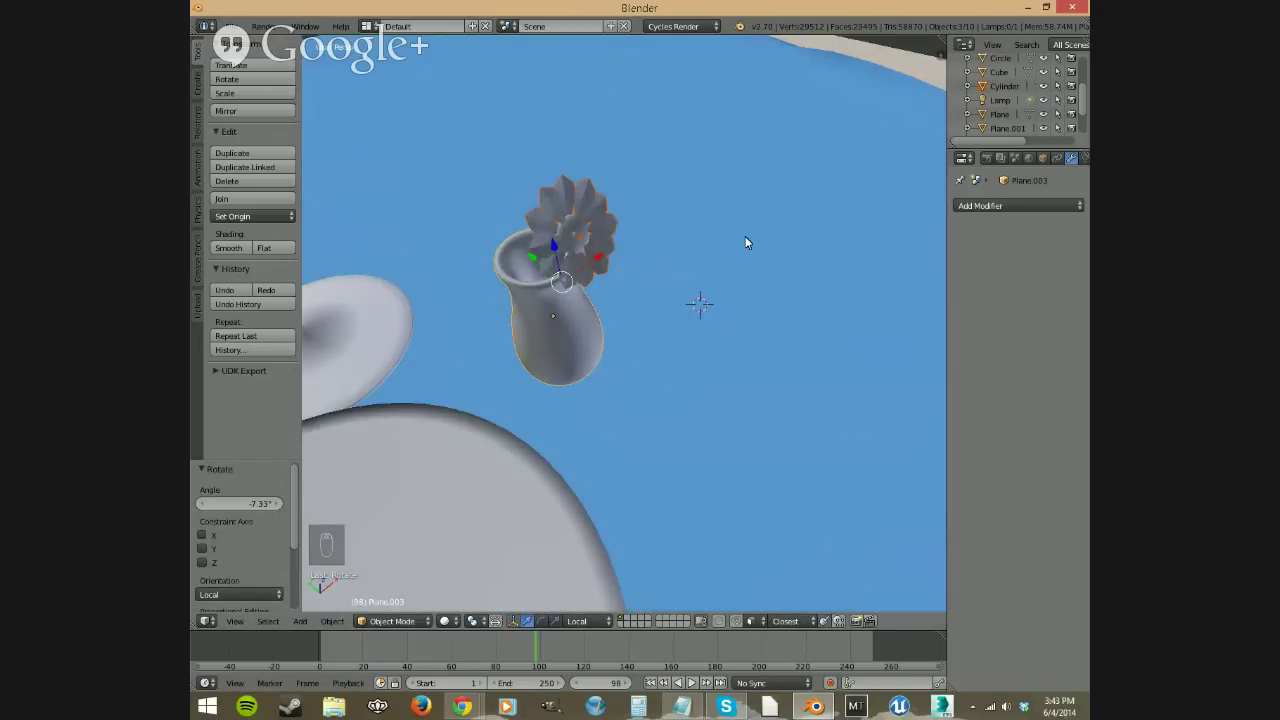
key("r")
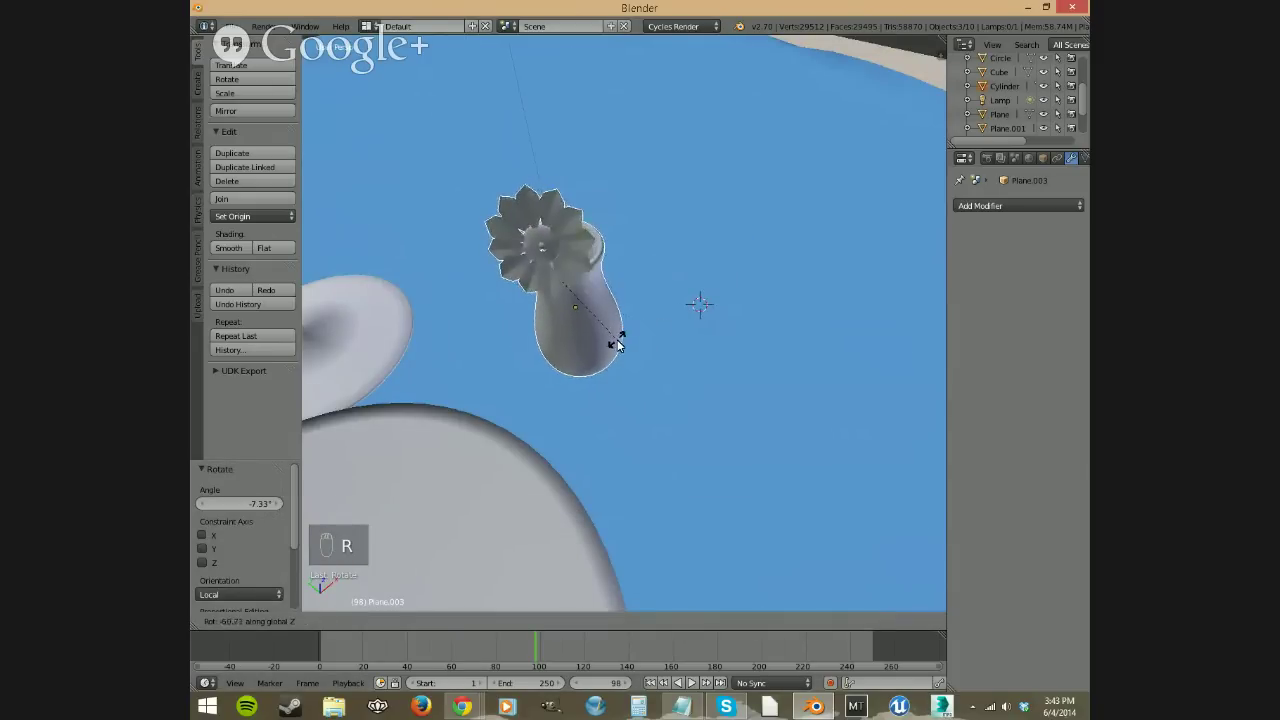
left_click(563, 342)
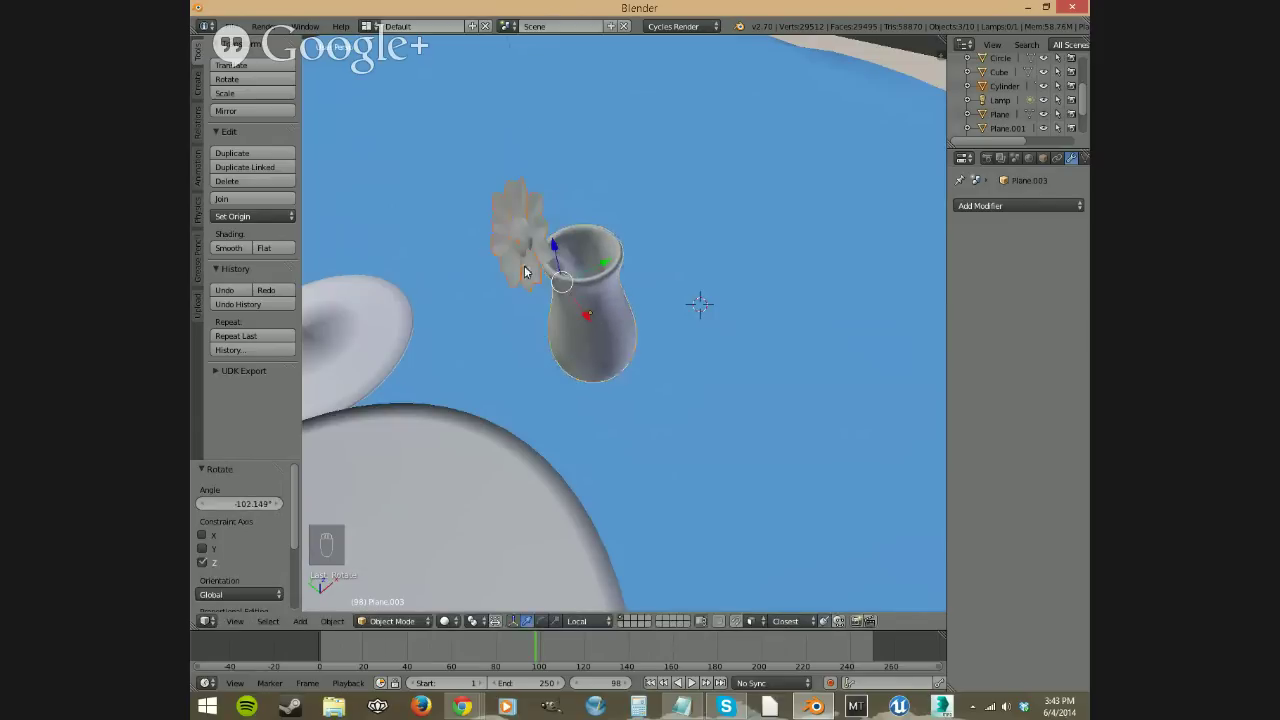
Step: Select only the flower and shift it about 0.004 along its local Z axis onto the stem's tip
right_click(535, 287)
left_click_drag(470, 238, 494, 290)
middle_click_drag(494, 290, 659, 285)
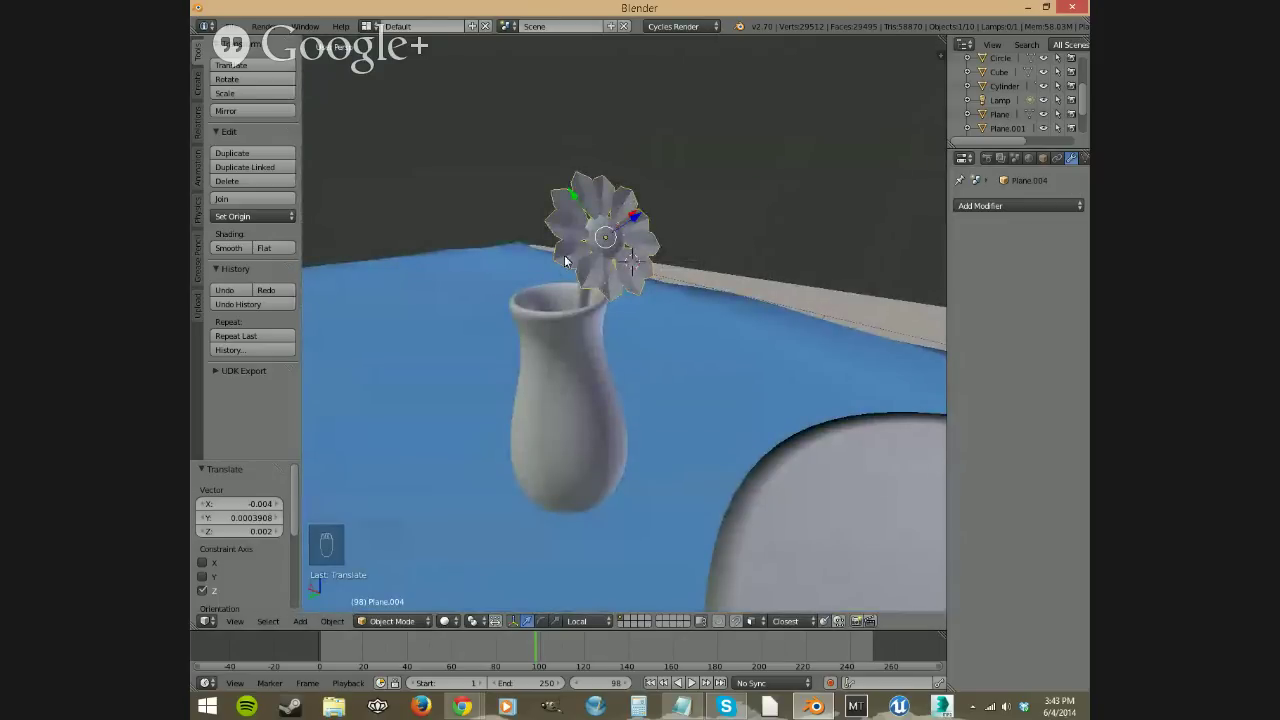
scroll(590, 275, "up", 2)
scroll(700, 295, "down", 1)
Step: In Edit Mode, add two material slots to the flower and assign its selected center to the first slot
key("Tab")
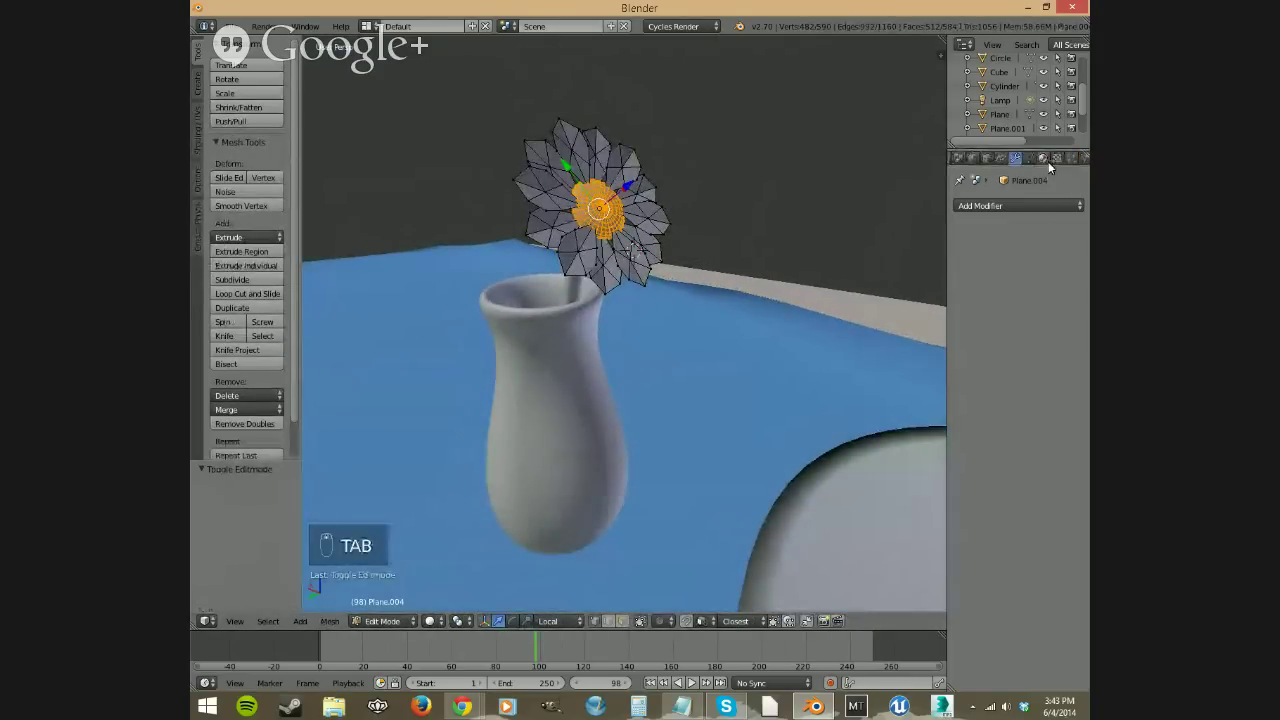
left_click(1045, 158)
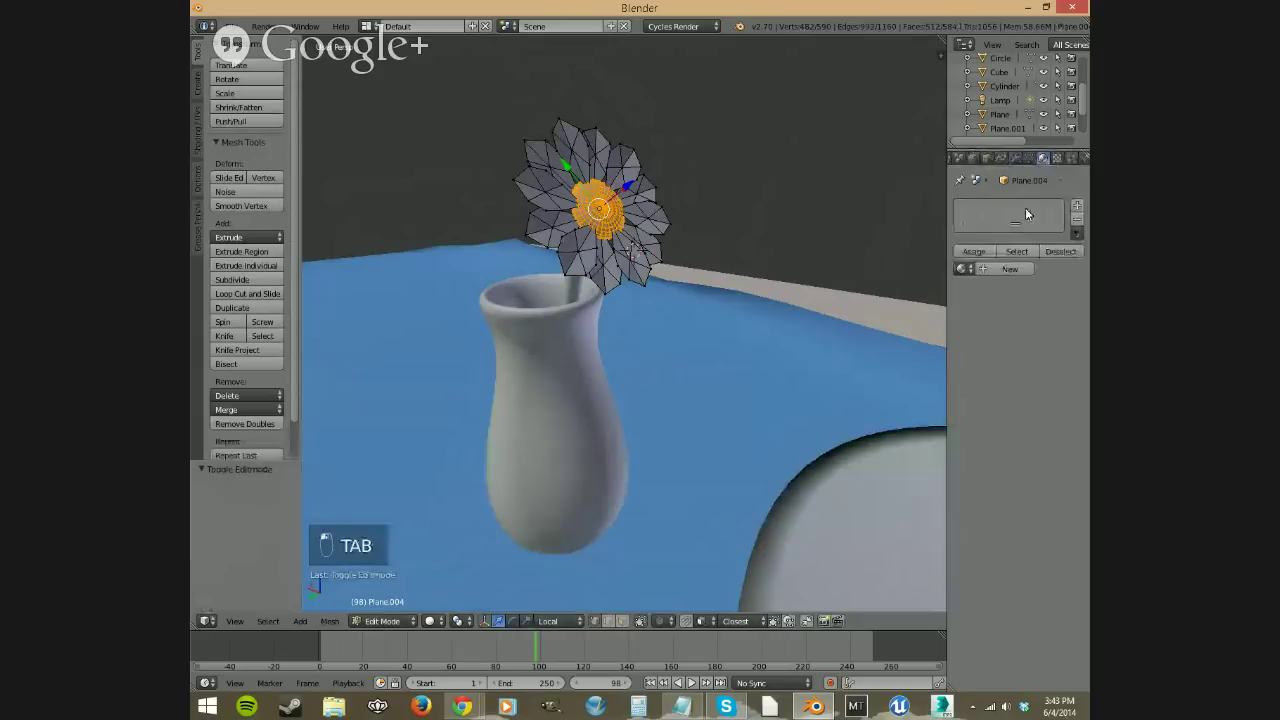
left_click(1077, 207)
left_click(1077, 207)
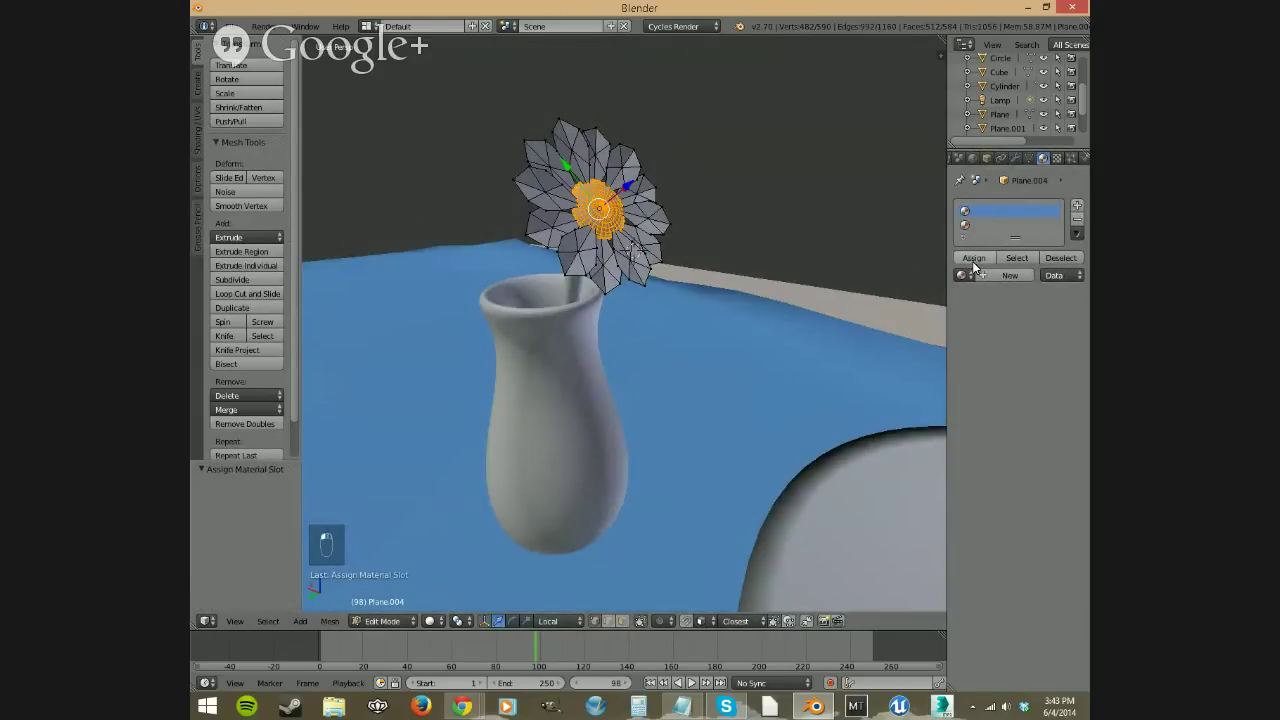
Step: Create a material in the first slot and make its diffuse color a dark golden brown
left_click(1010, 275)
left_click(1035, 472)
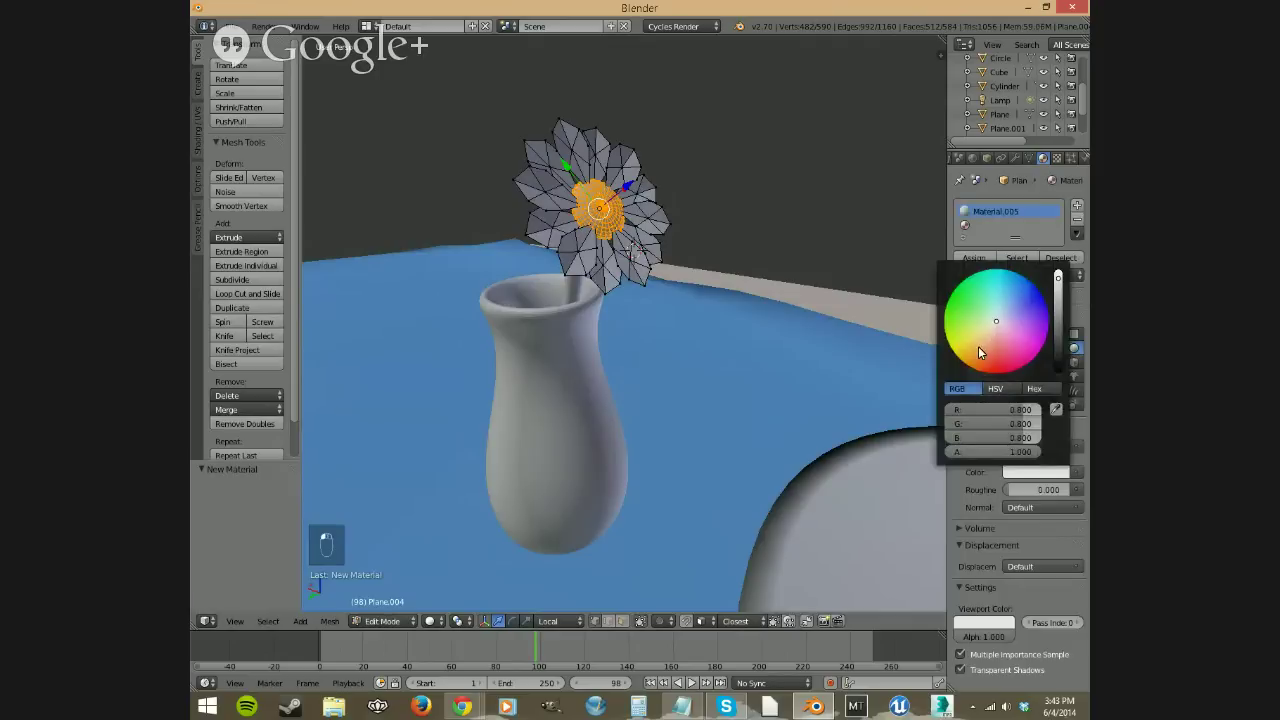
left_click_drag(978, 346, 970, 355)
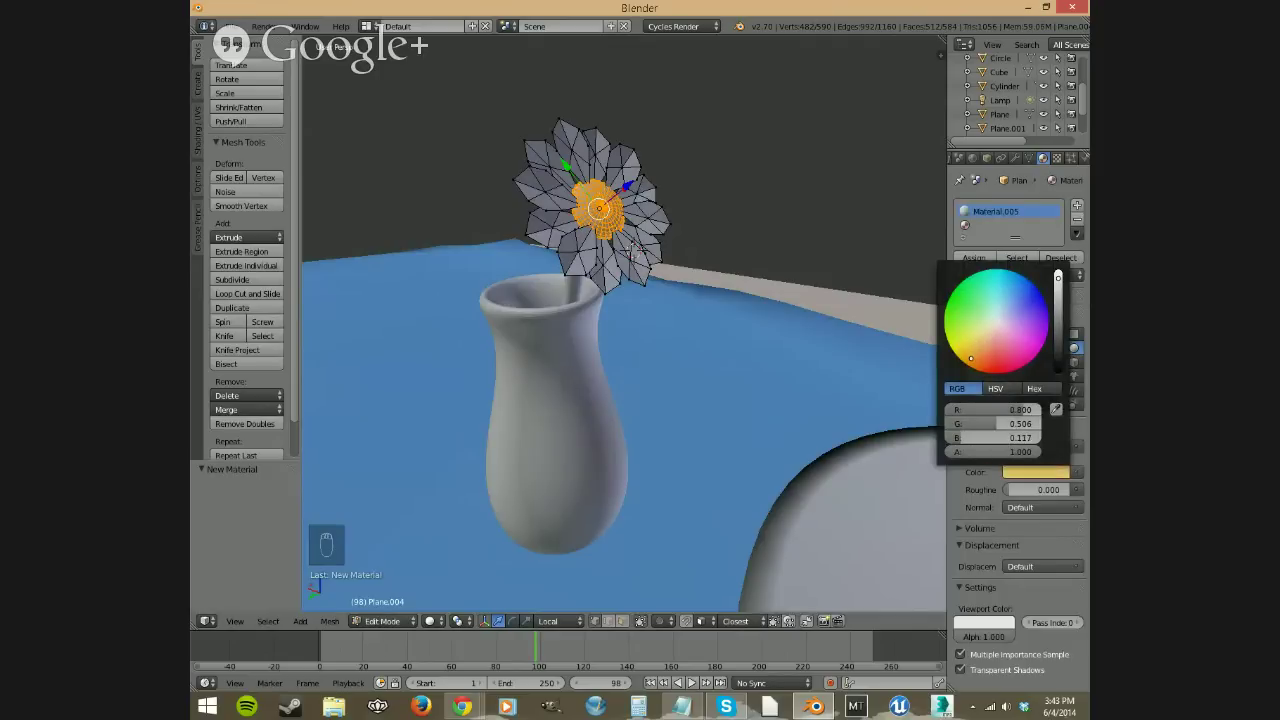
left_click(1058, 331)
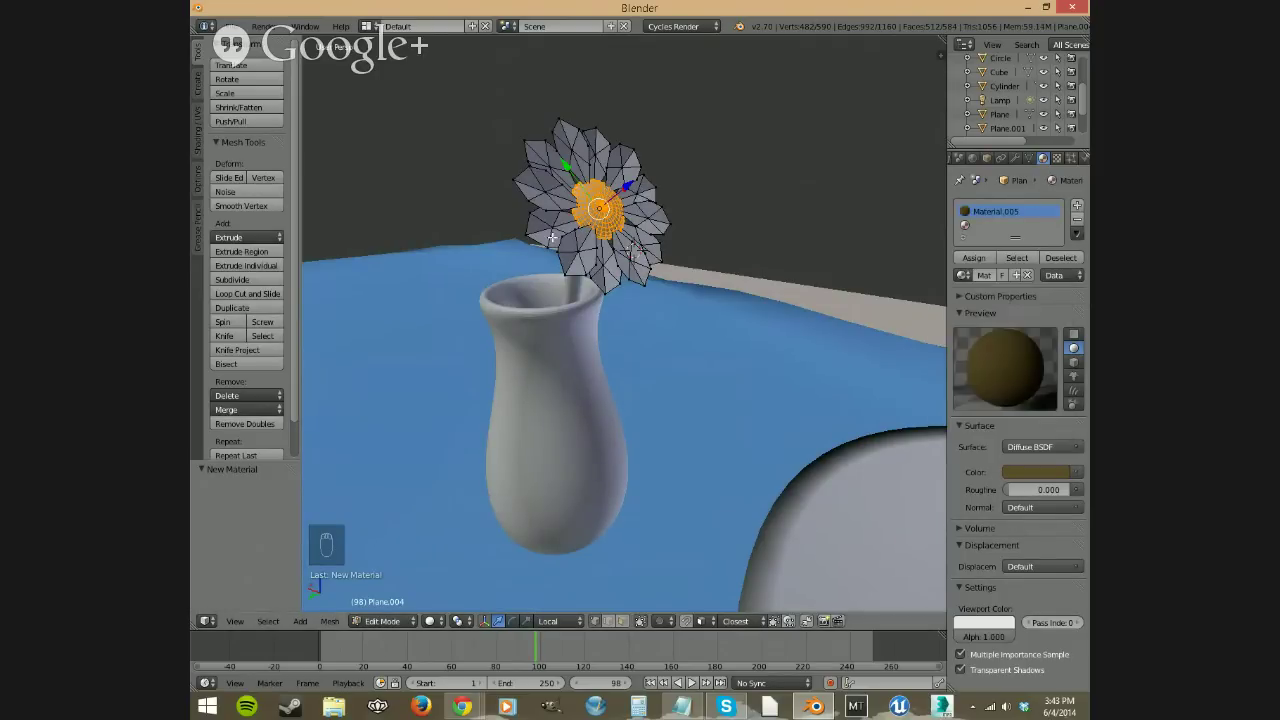
Step: Create a material in the flower's second slot with a yellow diffuse color of R 0.800, G 0.644, B 0.204
left_click(1077, 204)
left_click(1005, 277)
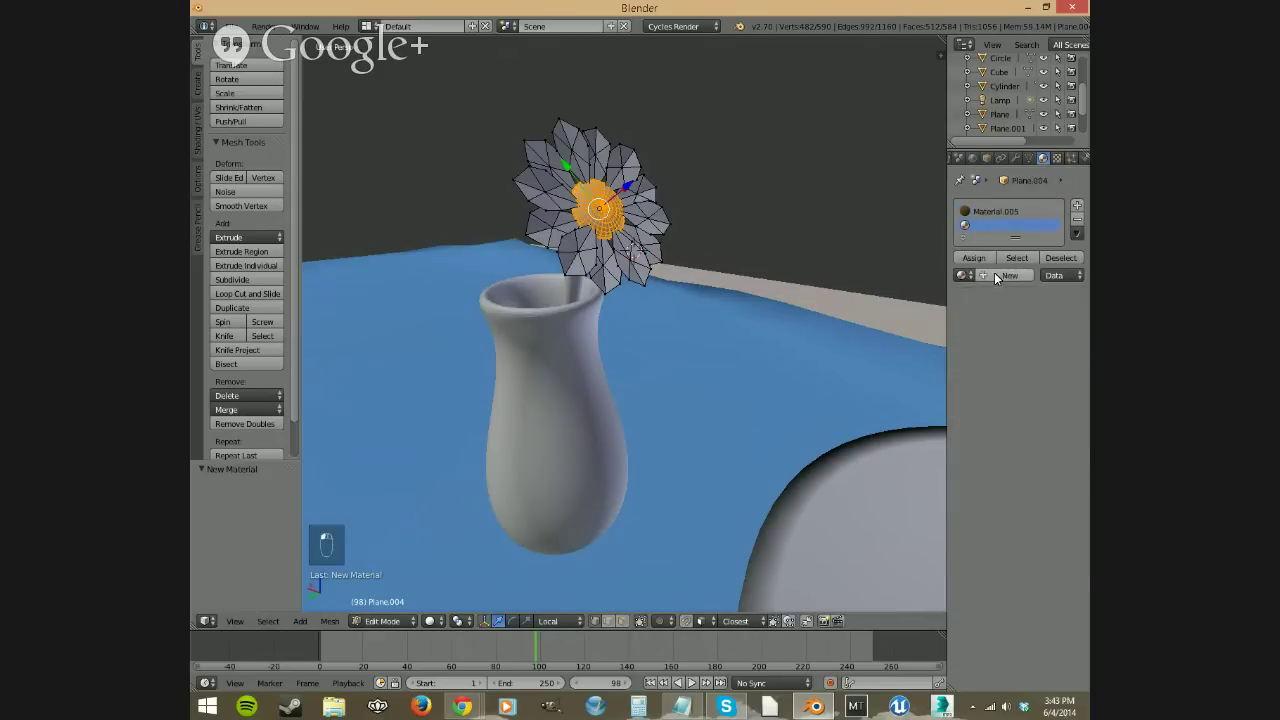
left_click(1040, 472)
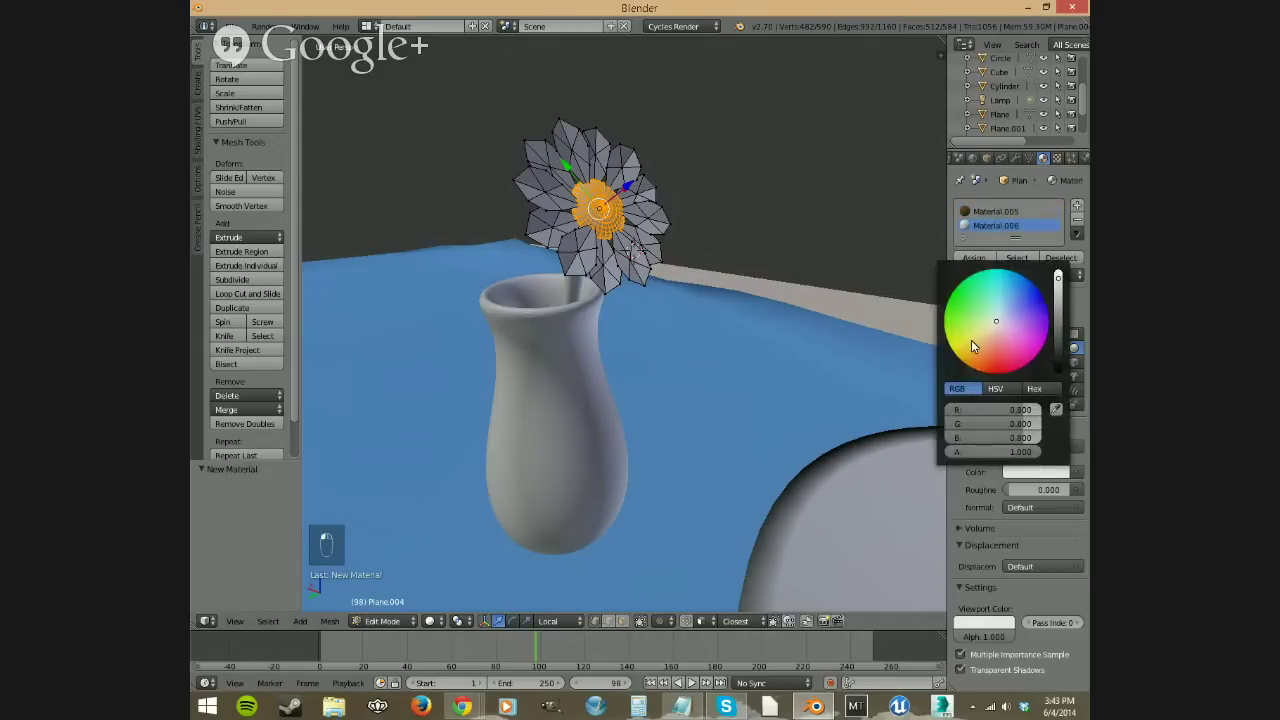
left_click_drag(972, 345, 967, 349)
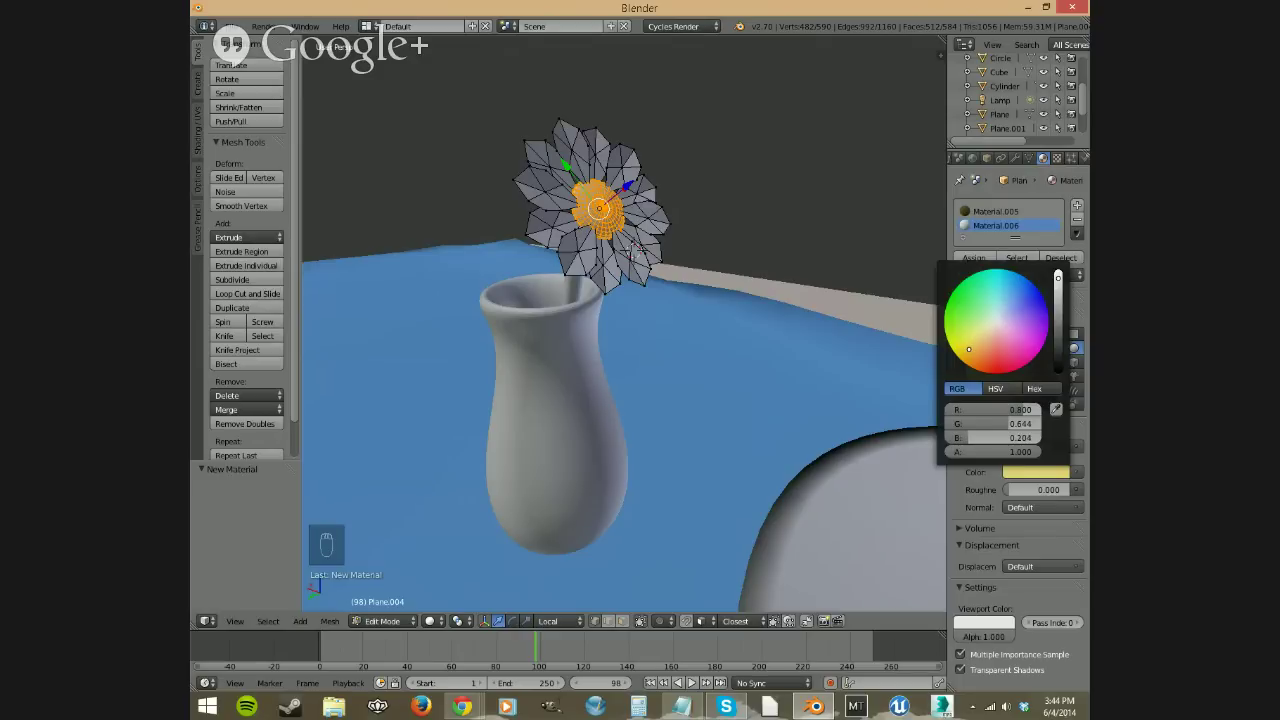
Step: Match the yellow material's viewport color to its diffuse color, and assign that material to the flower's petals by inverting the selection
left_click(990, 624)
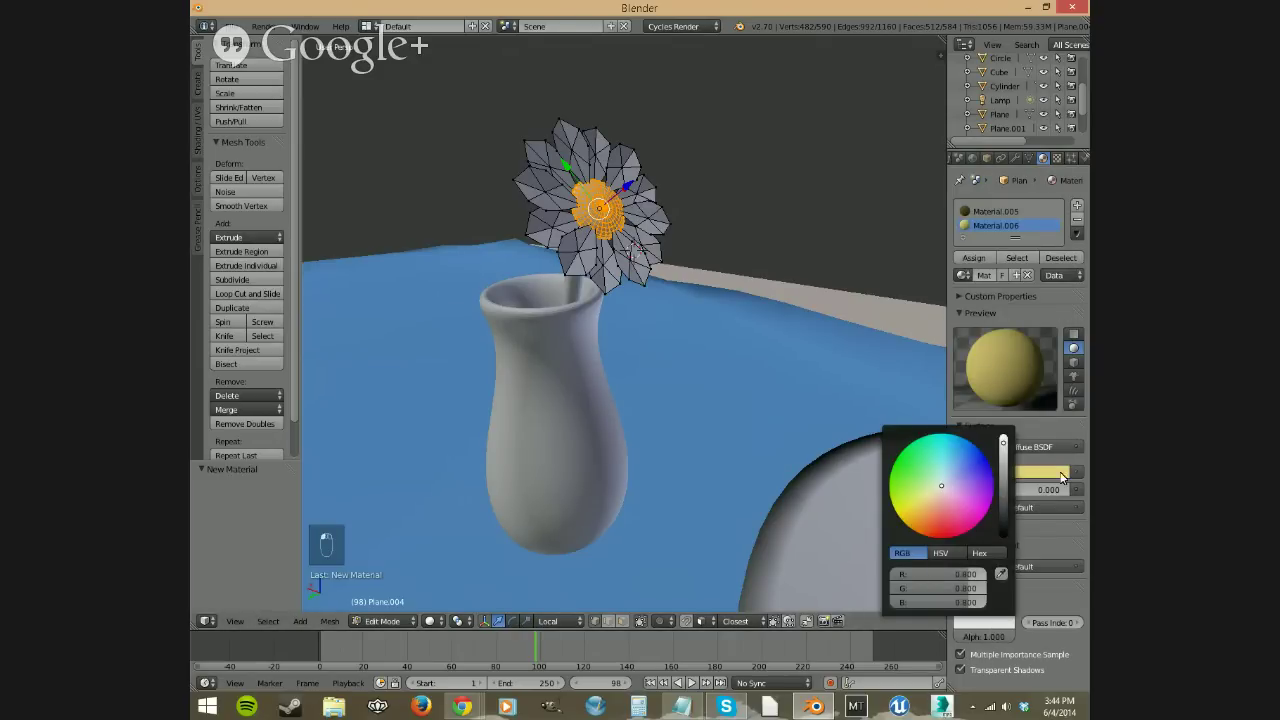
left_click(1001, 574)
left_click(1042, 474)
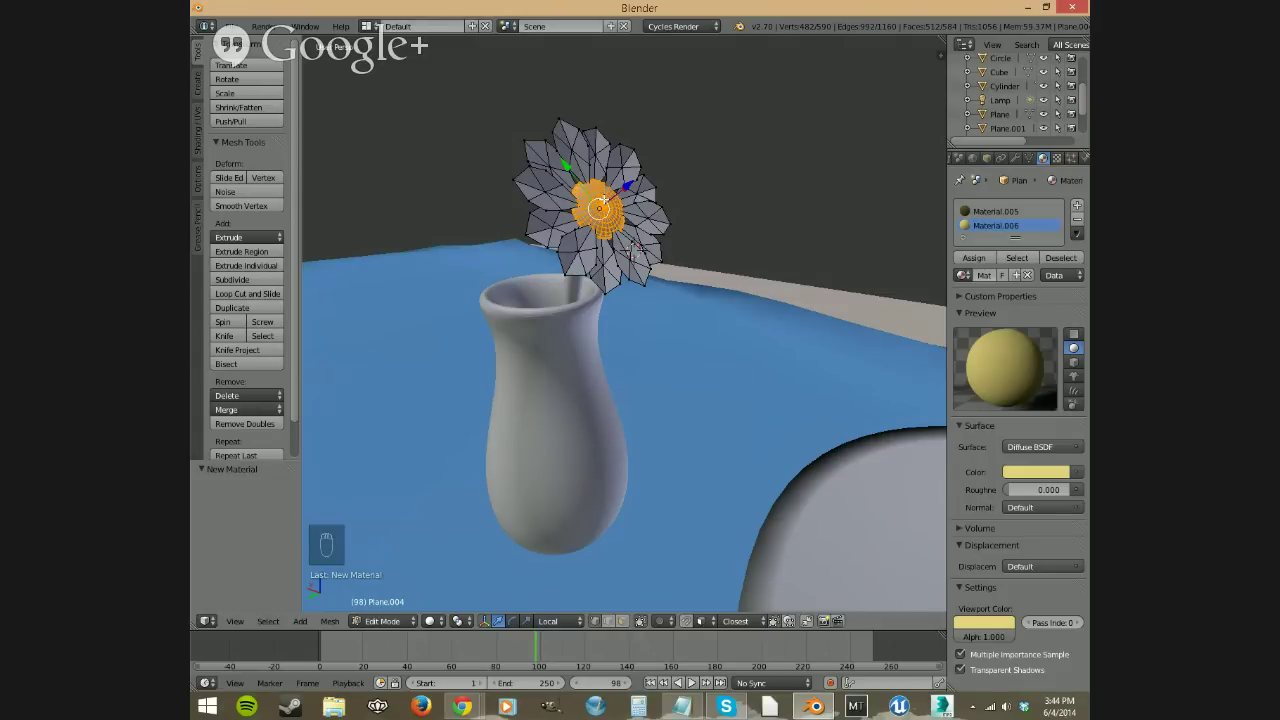
key("ctrl+i")
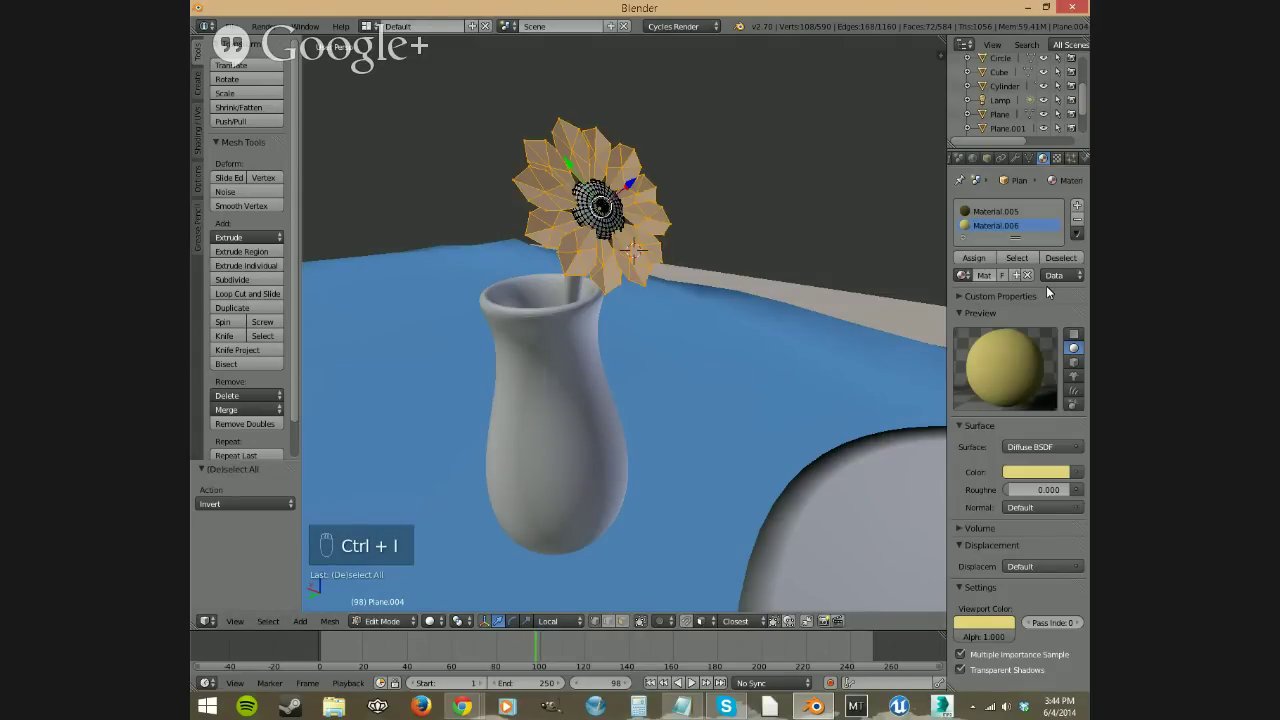
left_click(975, 258)
Step: Match the viewport color of the flower center's brown material to its diffuse color and leave Edit Mode with nothing selected
left_click(1003, 211)
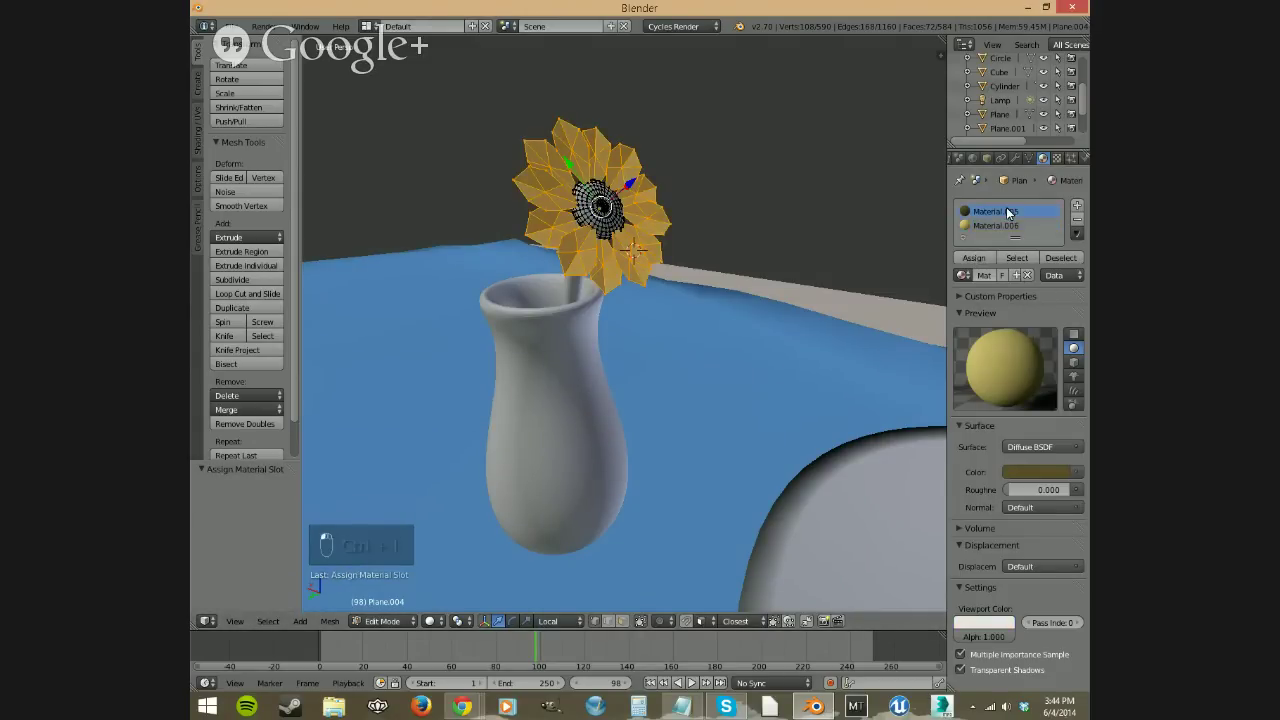
left_click(997, 624)
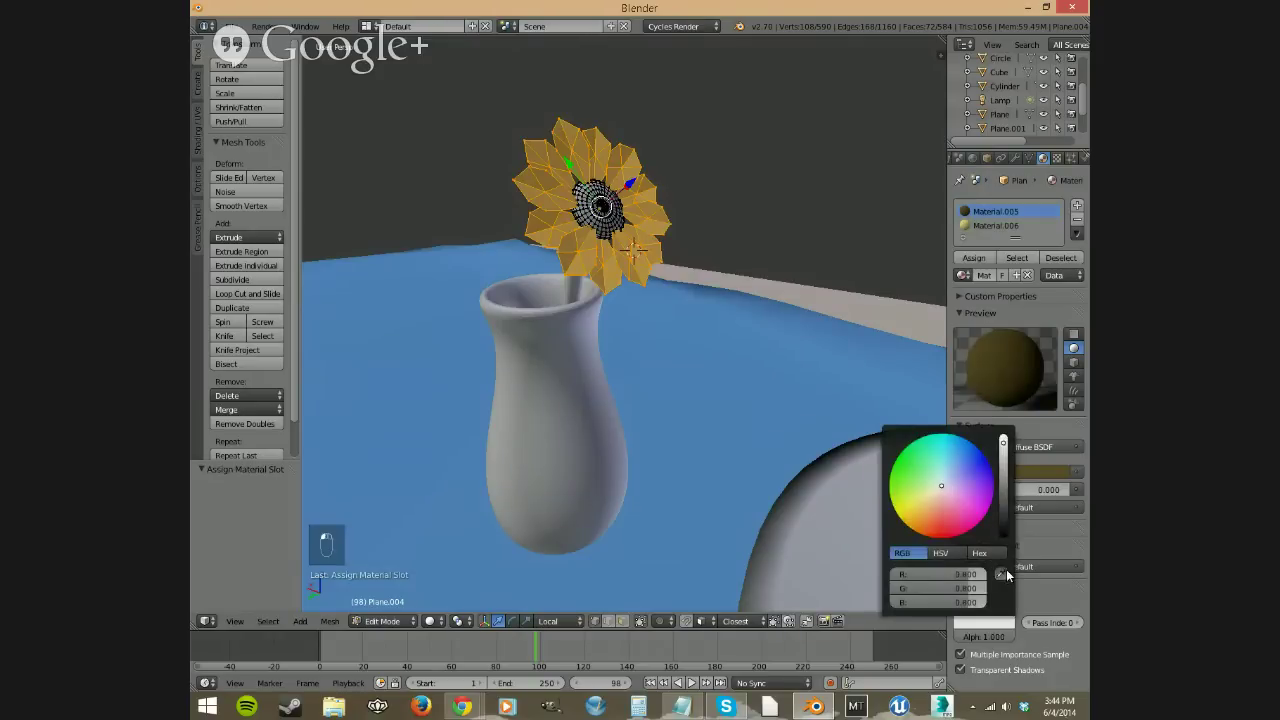
middle_click_drag(723, 409, 680, 408)
key("a")
key("Tab")
Step: Select the flower's stem and create a material for it in Edit Mode with a dark green diffuse color
right_click(607, 262)
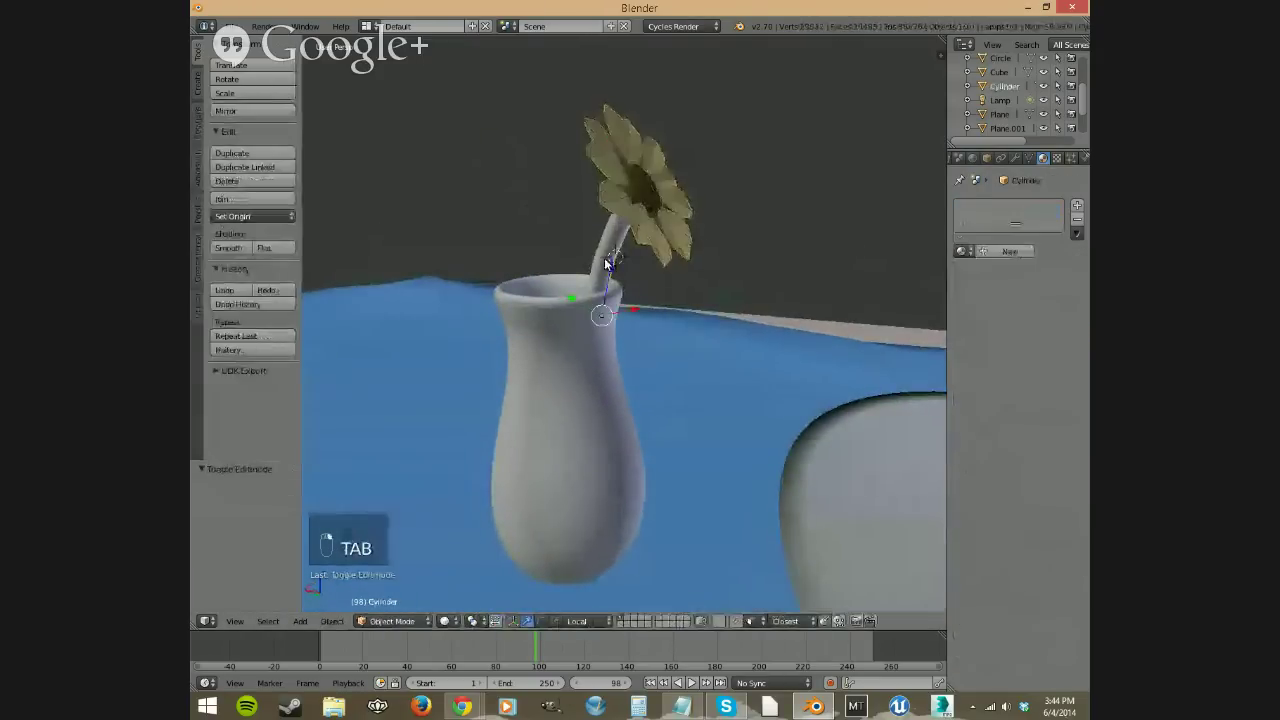
key("Tab")
left_click(995, 269)
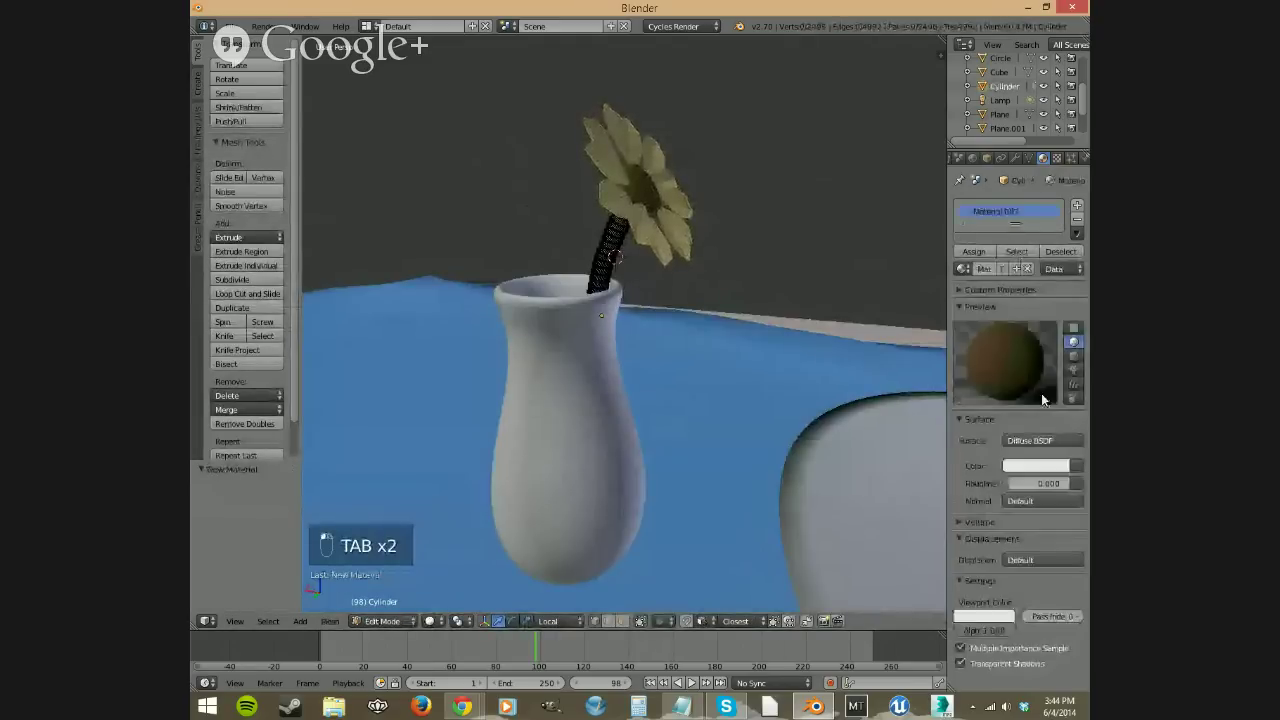
left_click(1045, 467)
left_click_drag(985, 327, 951, 296)
left_click_drag(1054, 352, 1057, 346)
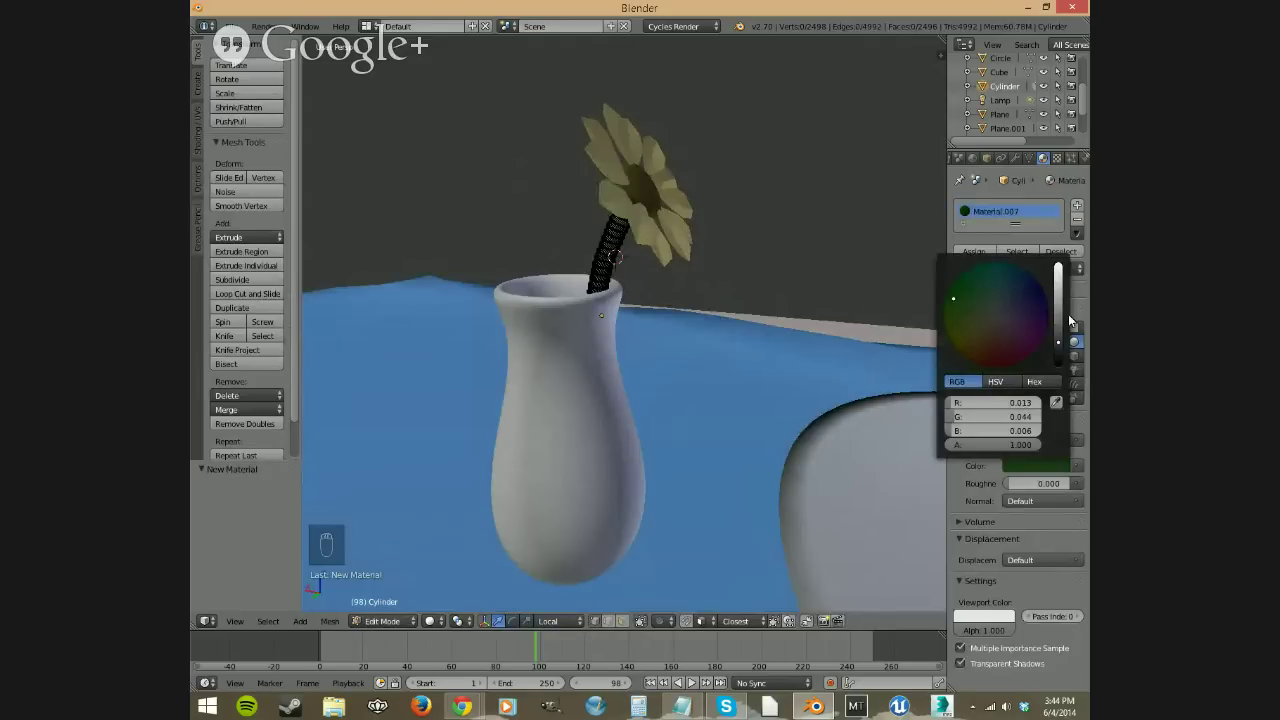
left_click_drag(1068, 321, 1058, 323)
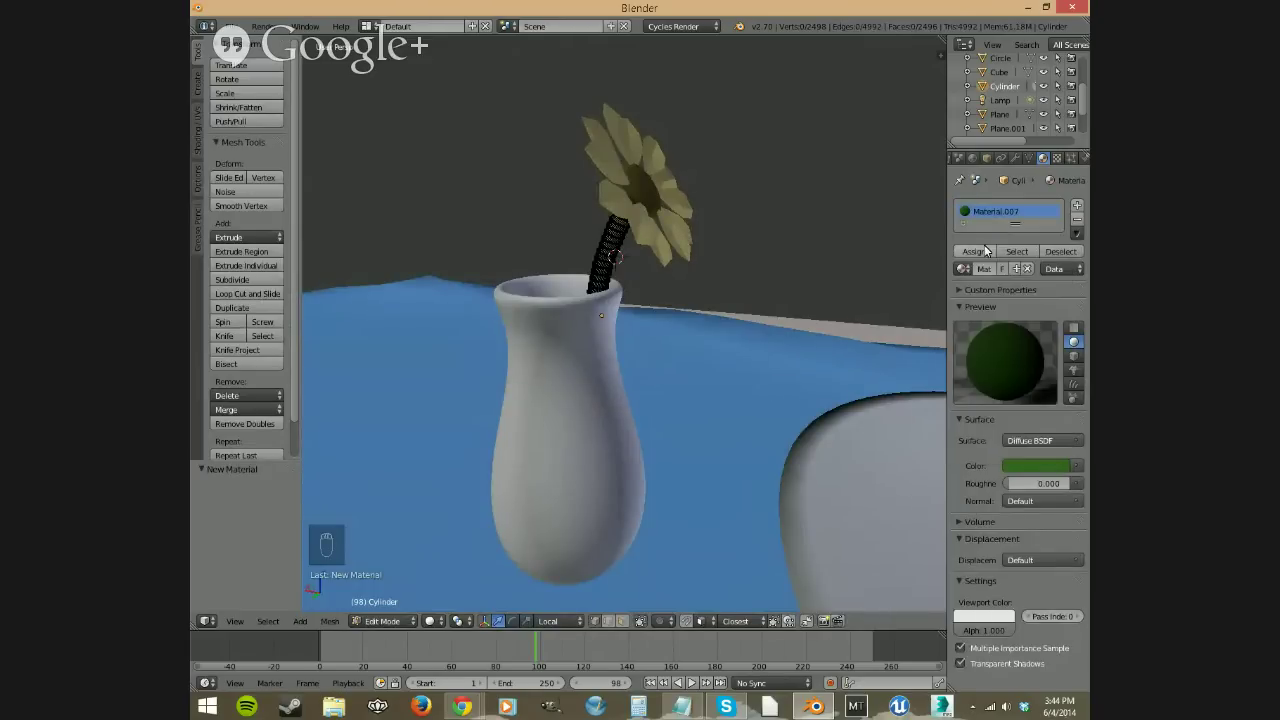
Step: Assign the green material to the stem, match its viewport color to the diffuse color, and return to Object Mode
left_click(974, 251)
left_click(1003, 617)
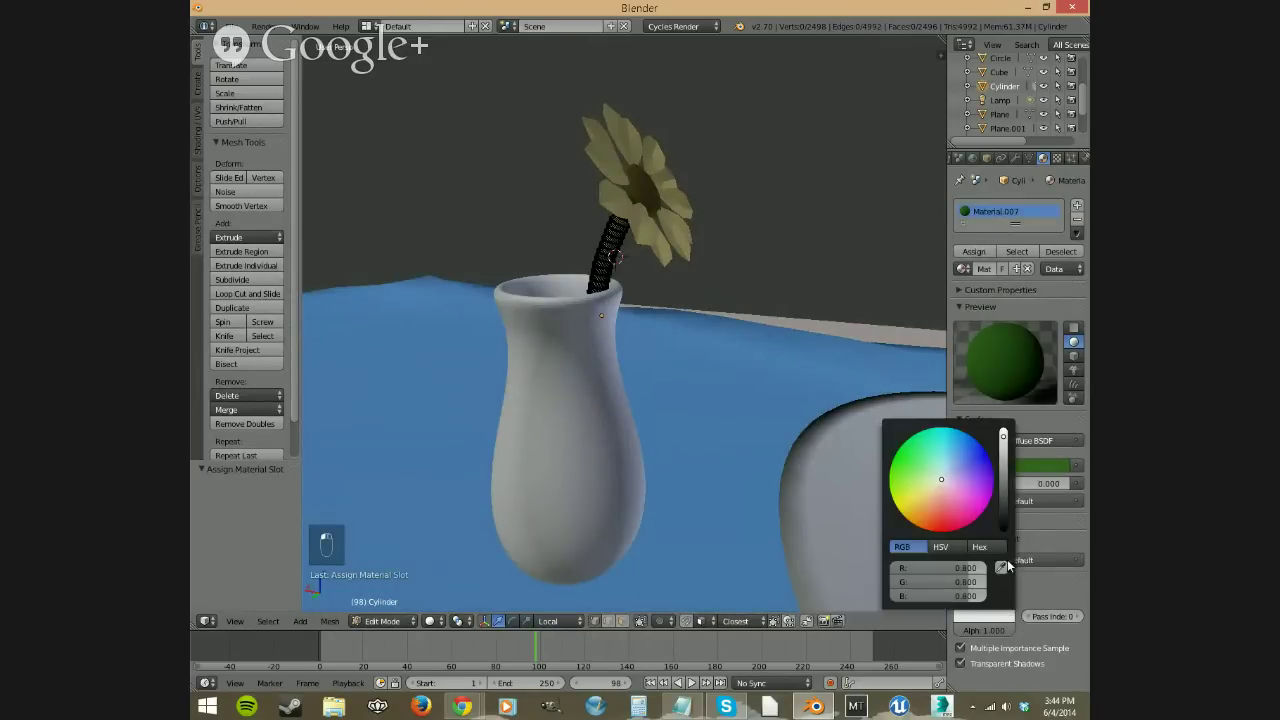
left_click(1037, 464)
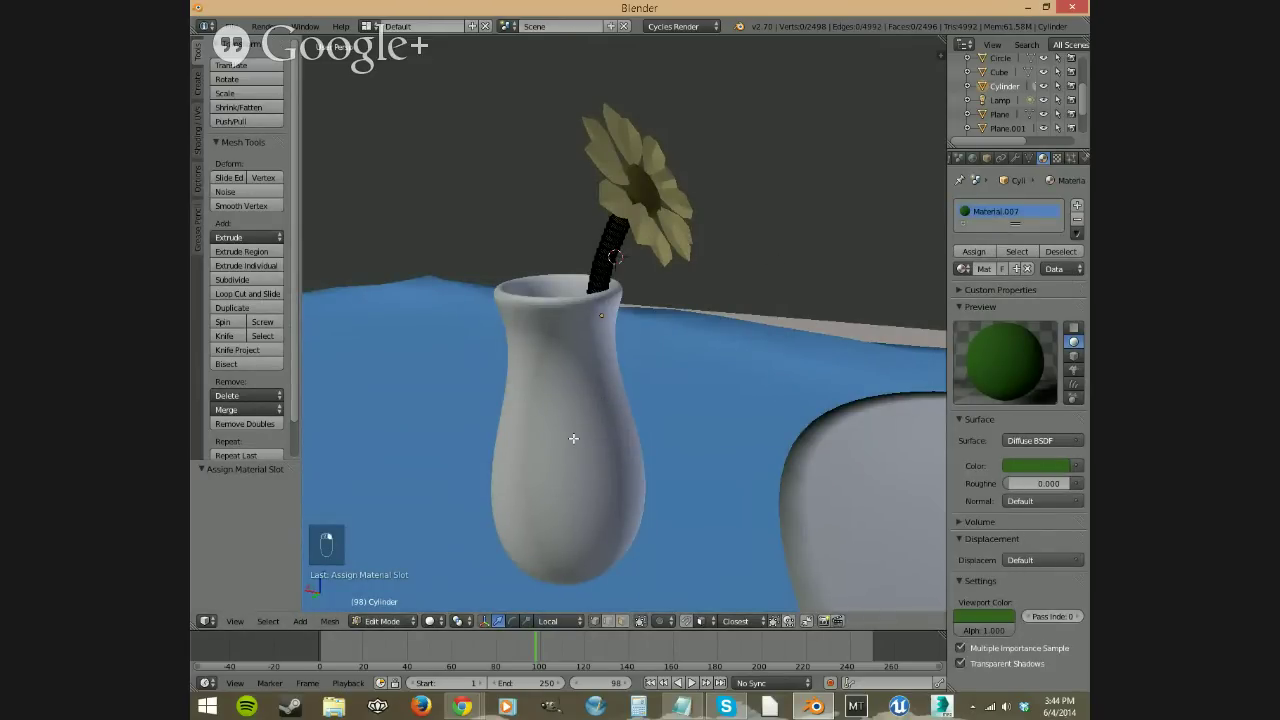
key("Tab")
Step: Create a material with a turquoise diffuse color of R 0.131, G 0.789, B 0.800 and assign it to the whole vase
right_click(572, 438)
key("Tab")
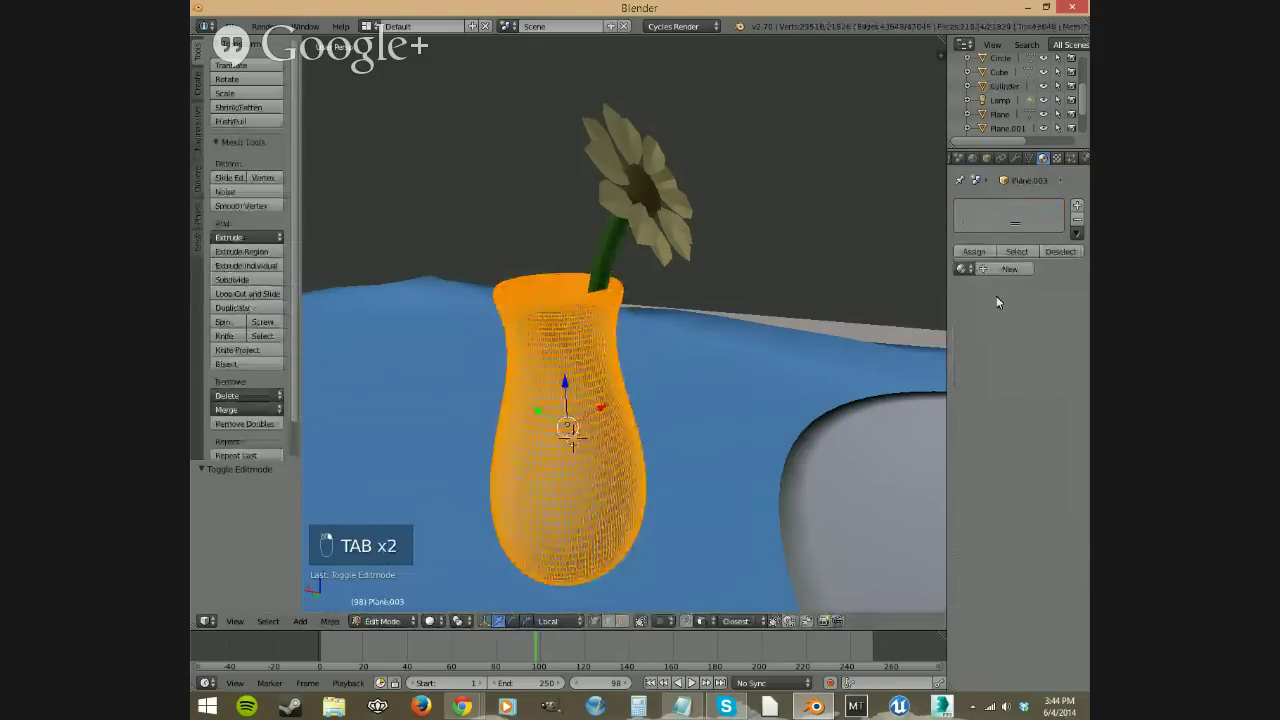
left_click(1013, 269)
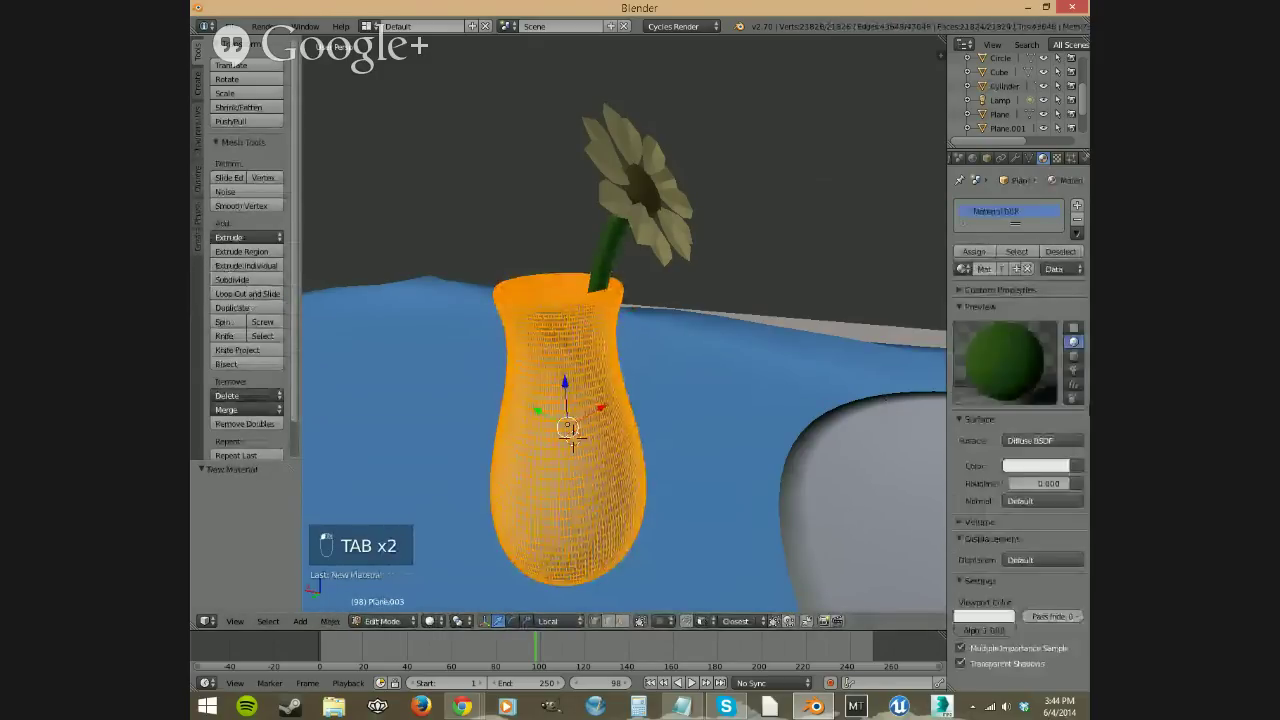
left_click(1030, 466)
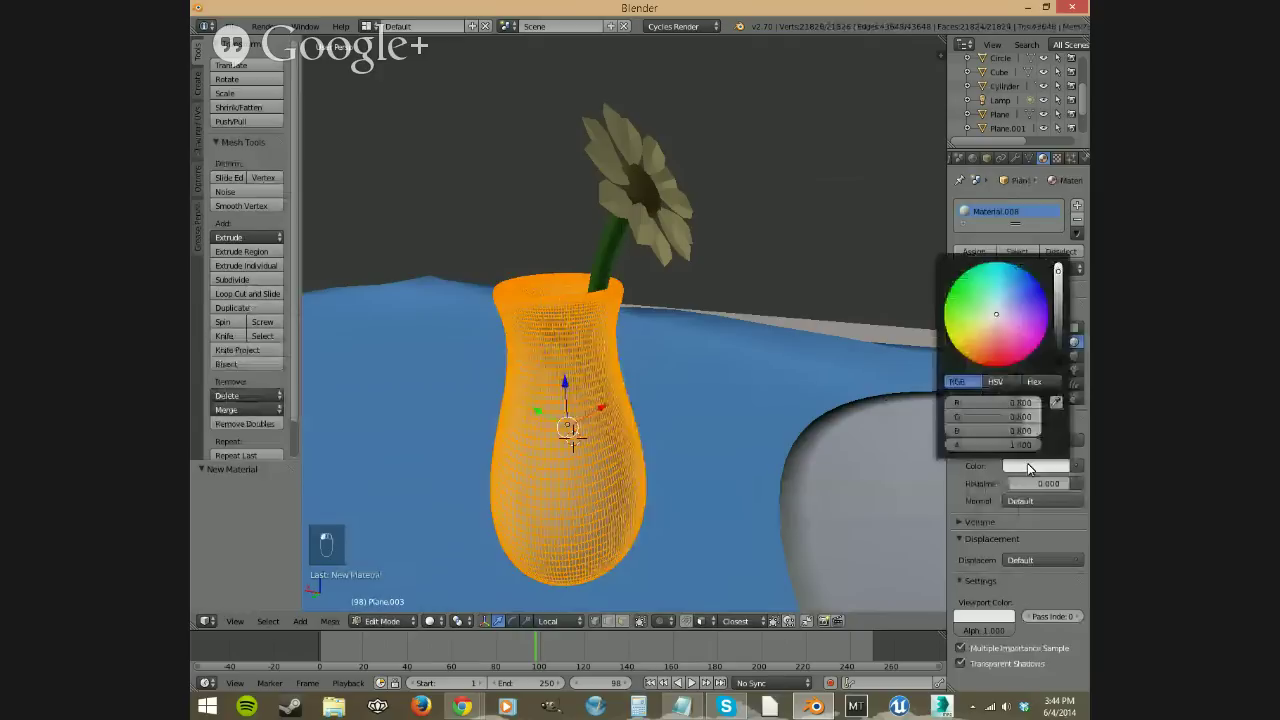
left_click(997, 280)
left_click_drag(994, 281, 997, 273)
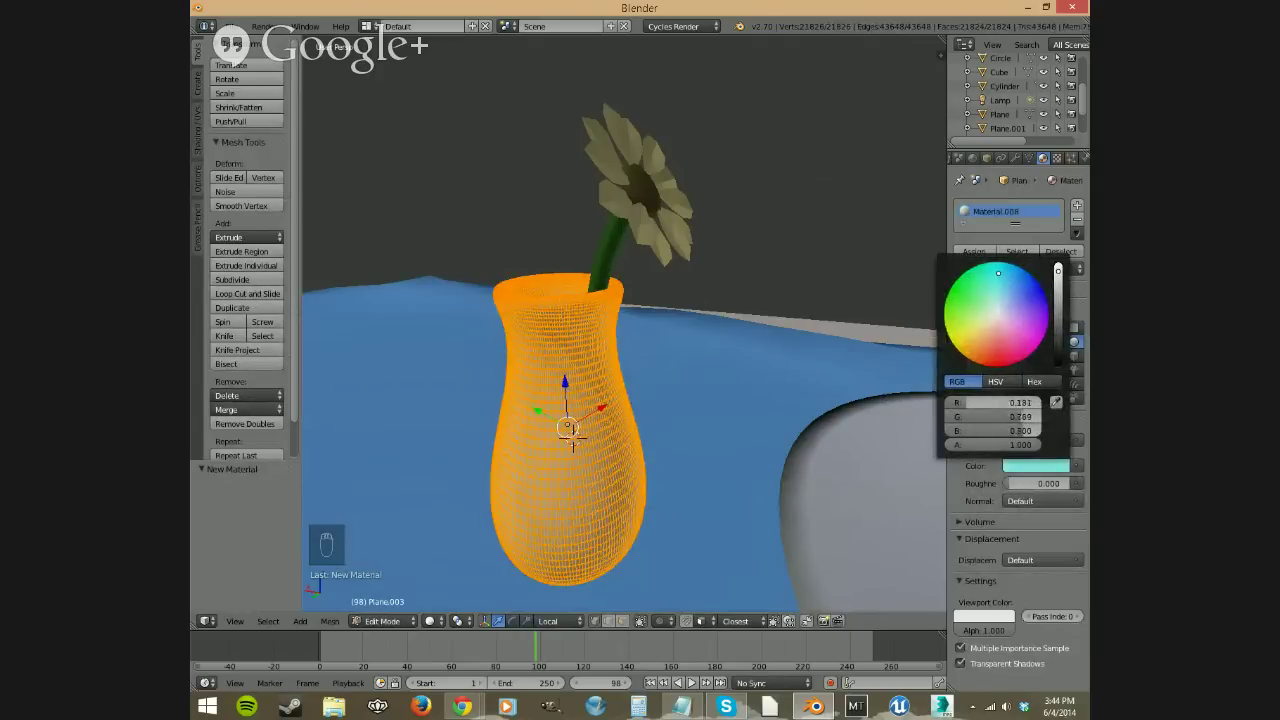
mouse_move(785, 517)
middle_mouse_down()
mouse_move(737, 511)
mouse_move(800, 515)
middle_mouse_up()
left_click(976, 253)
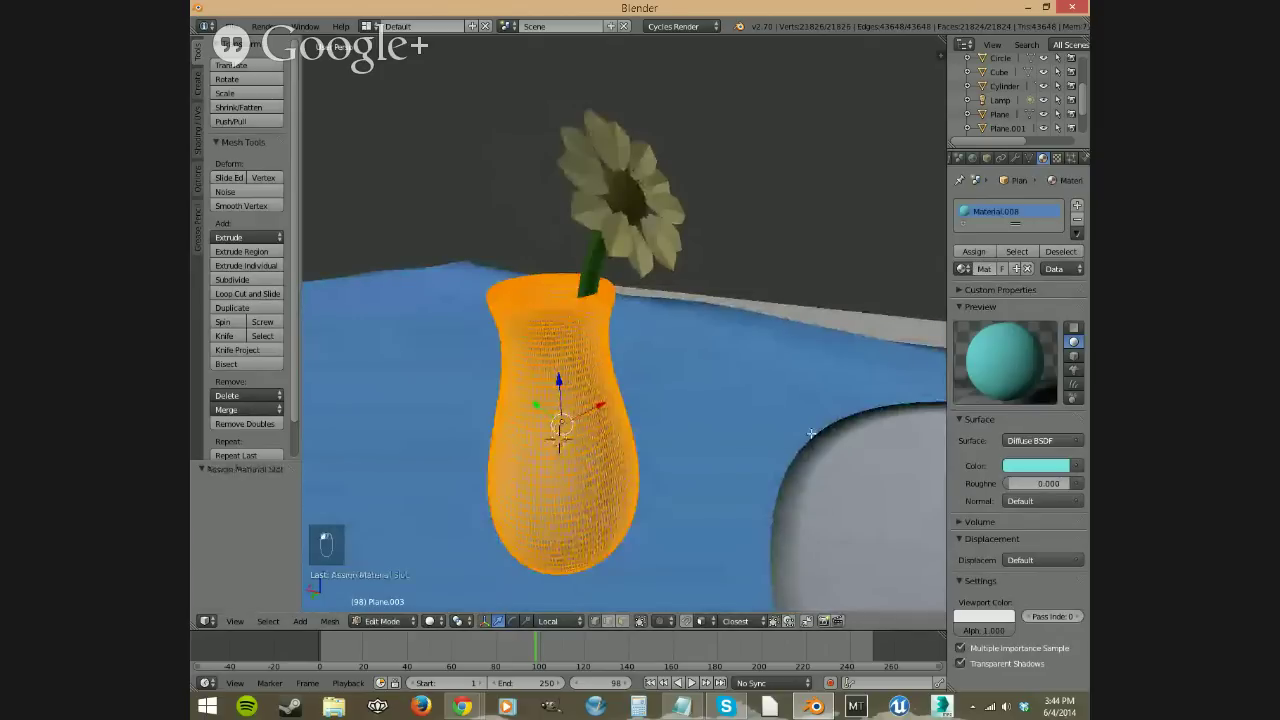
Step: Leave Edit Mode and match the viewport color of the vase's material to its turquoise diffuse color
scroll(709, 437, "down", 10)
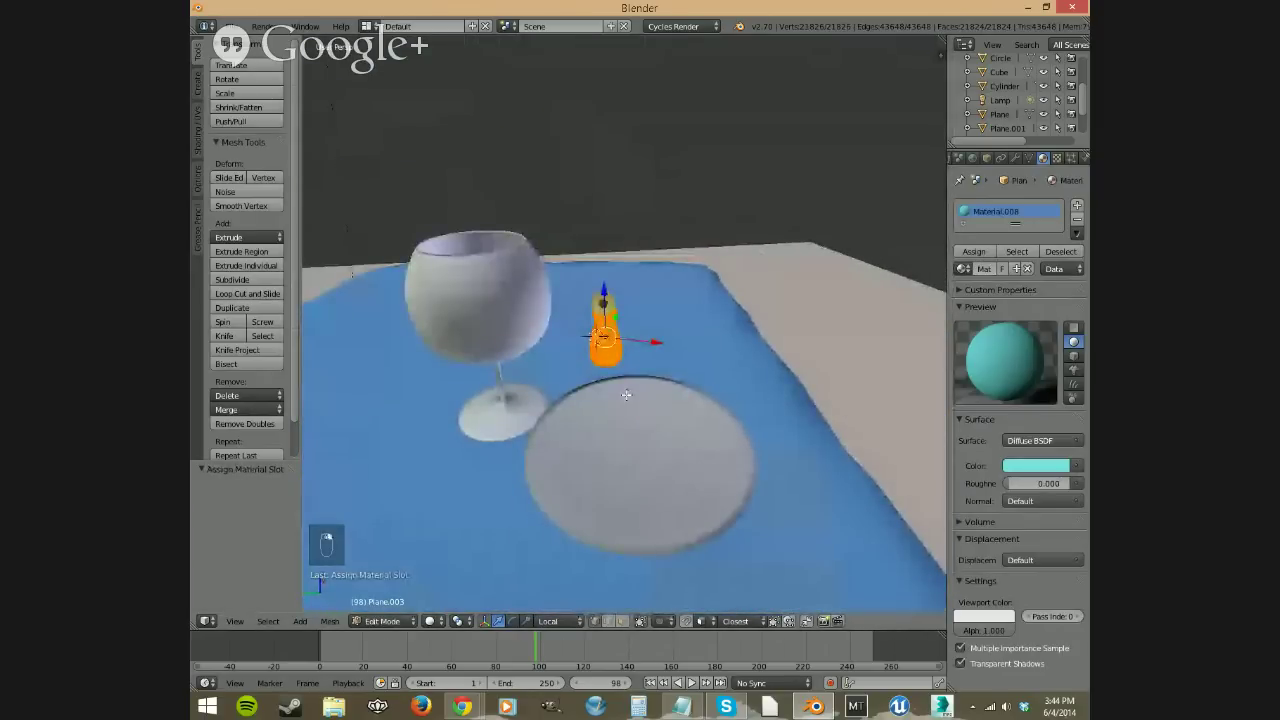
key("Tab")
right_click(626, 395)
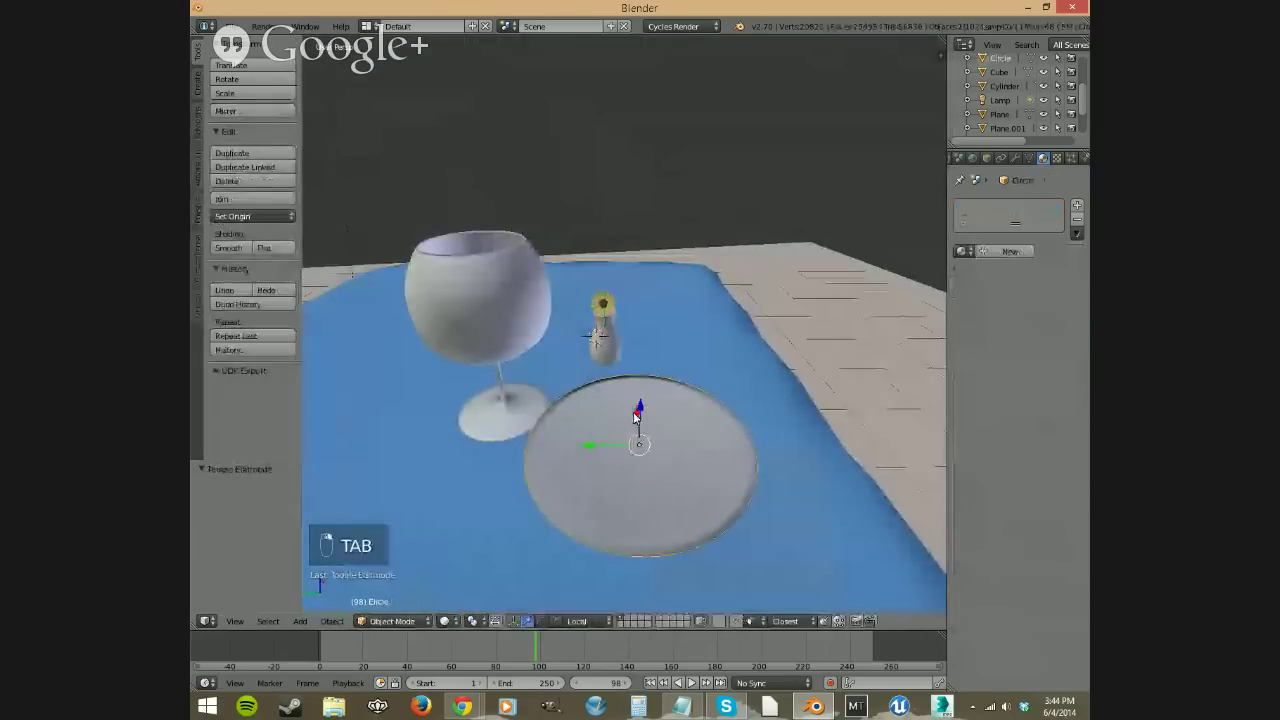
right_click(603, 342)
left_click(1012, 598)
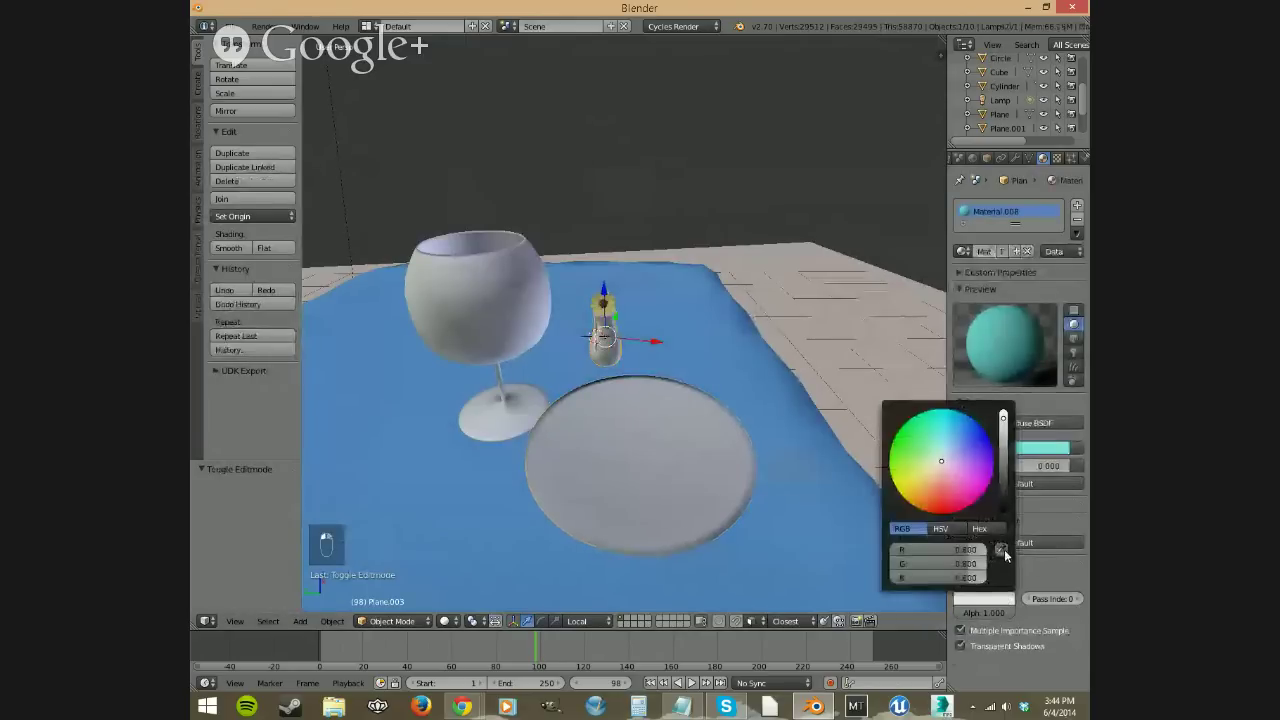
Step: Create a material for the plate in Edit Mode using a Mix Shader that combines Diffuse BSDF and Glossy BSDF
right_click(677, 469)
key("Tab")
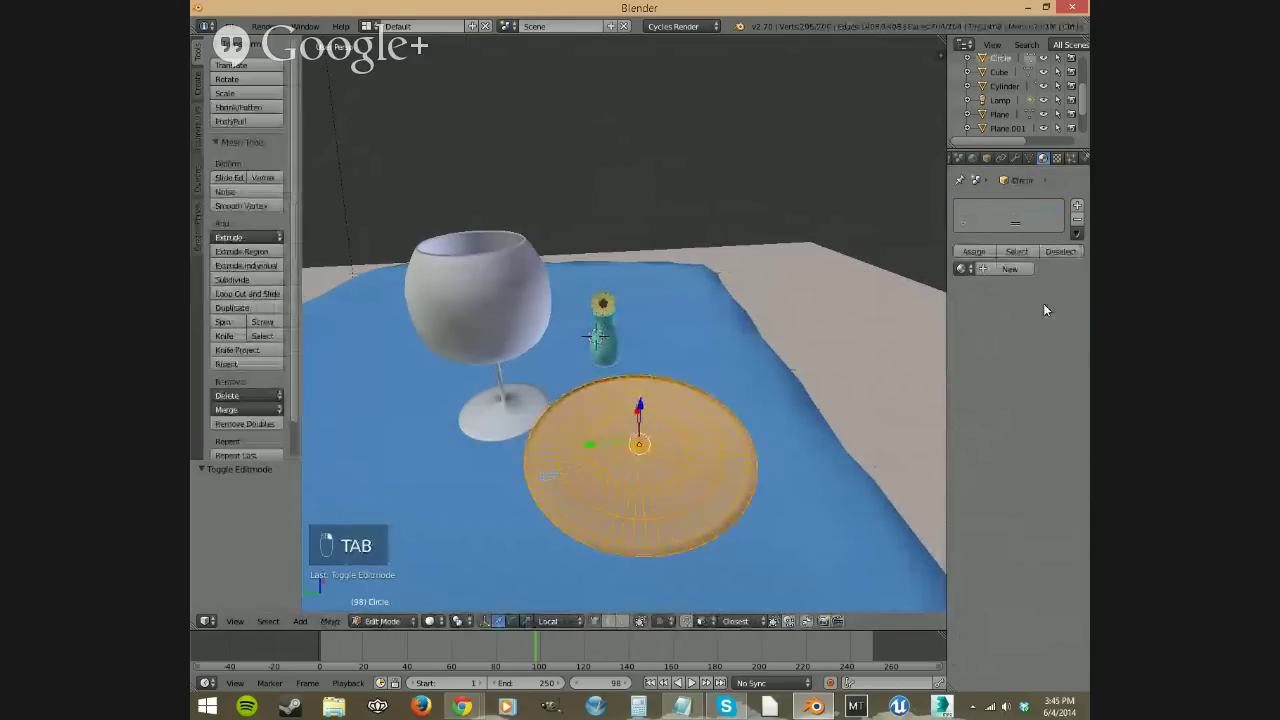
left_click(1010, 268)
left_click(1047, 442)
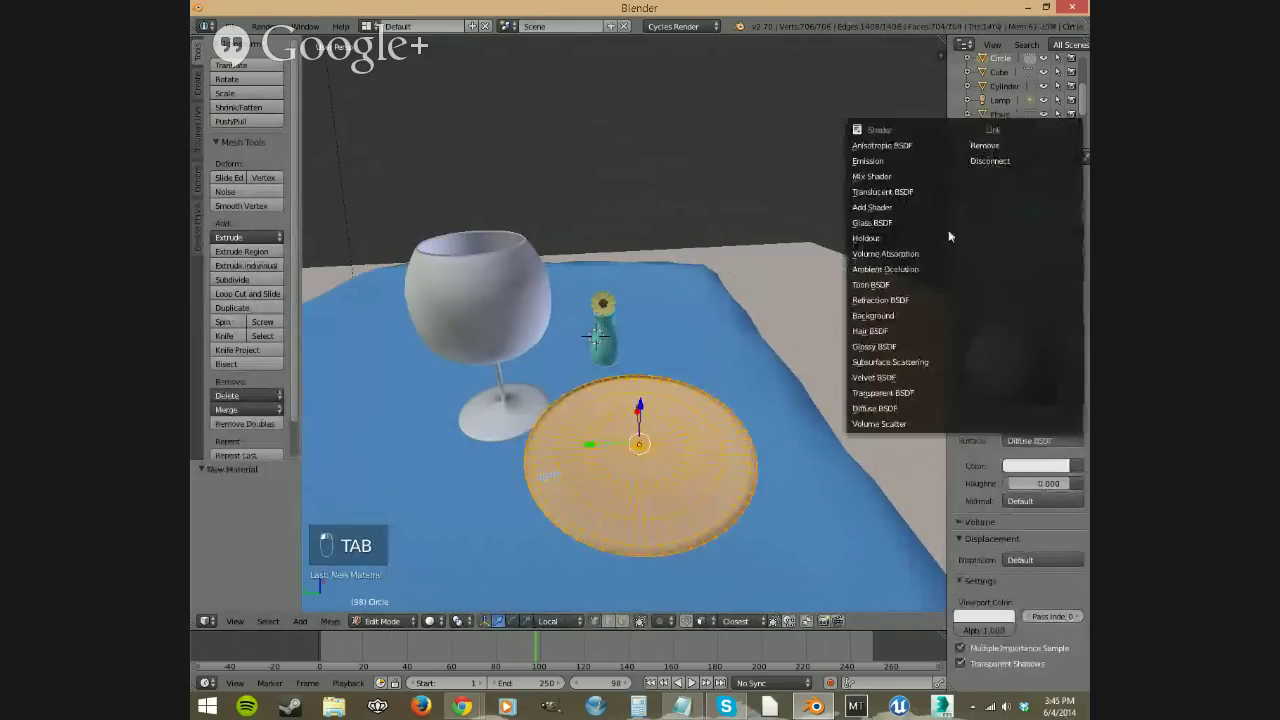
left_click(920, 176)
left_click(1049, 483)
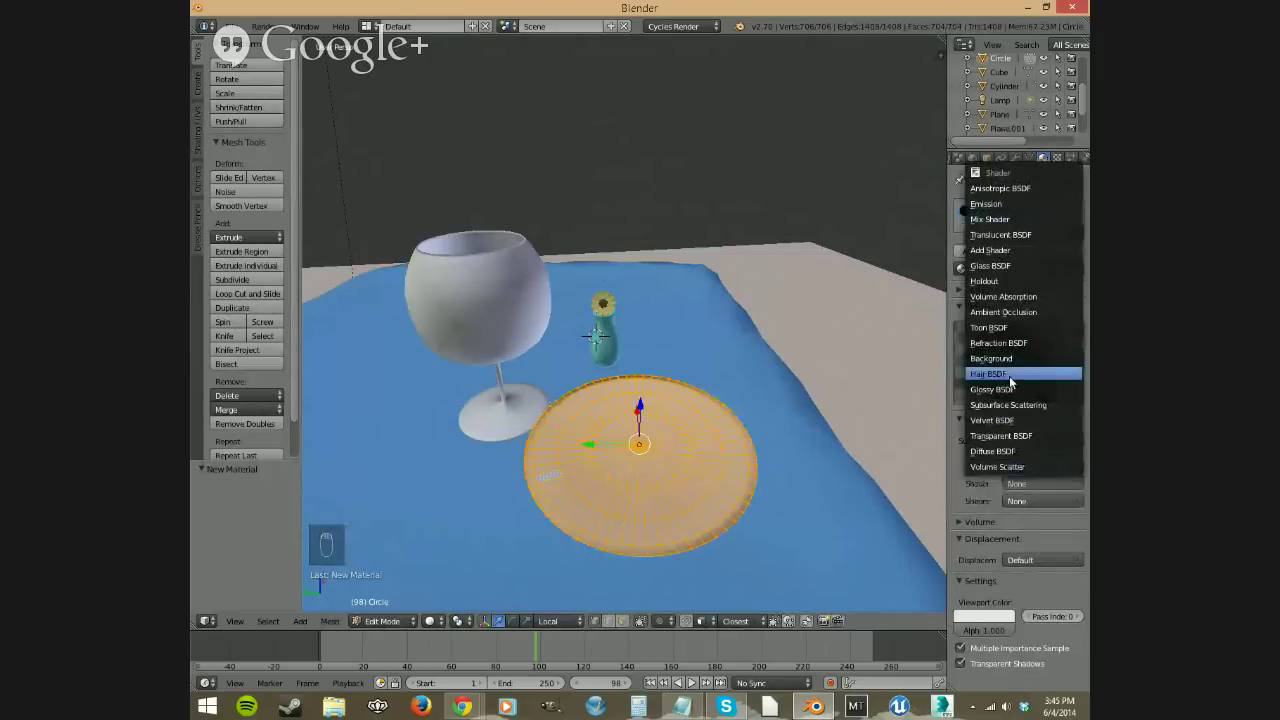
left_click(995, 451)
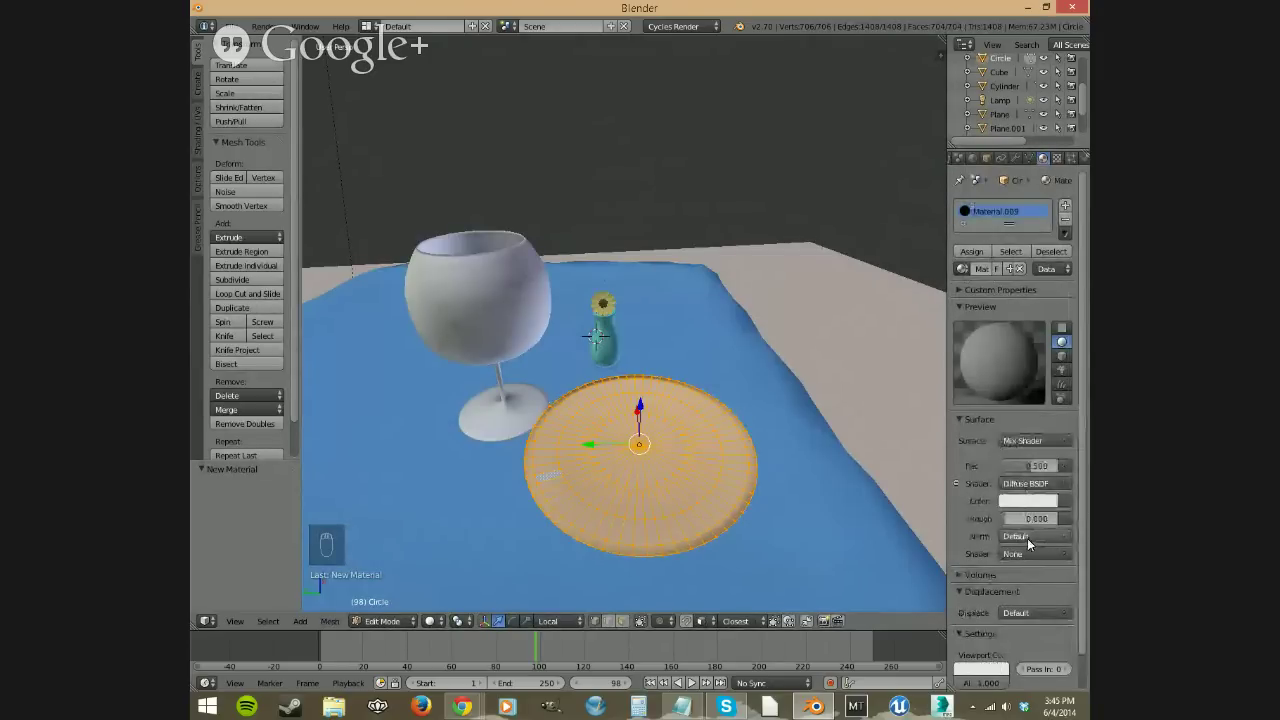
left_click(1033, 554)
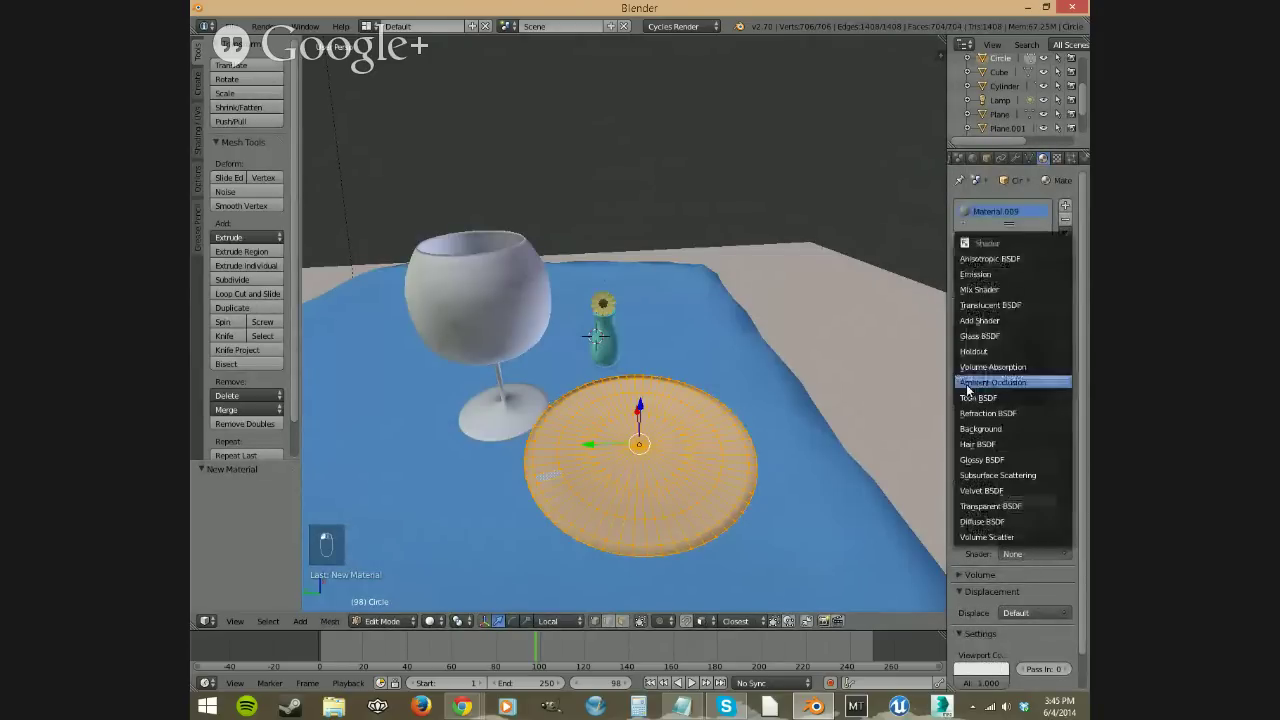
left_click(1003, 459)
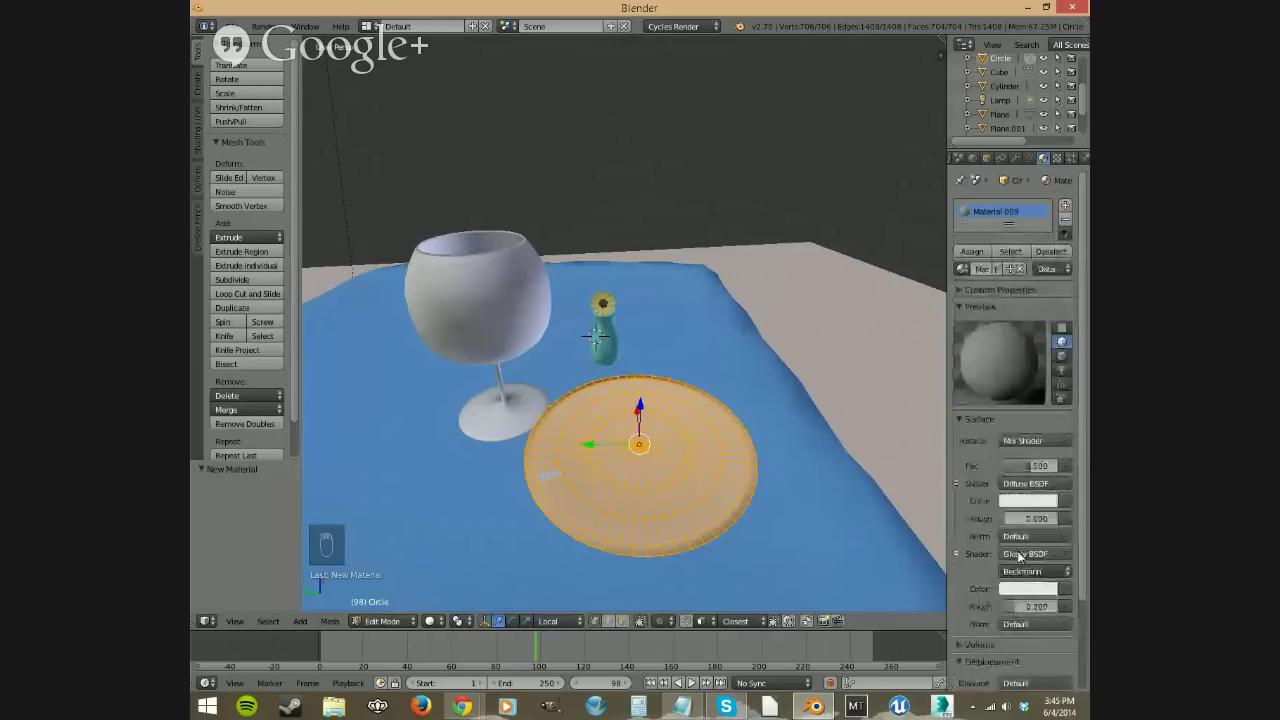
Step: Set the roughness of the plate's Glossy BSDF to 0.05 and leave Edit Mode
left_click(1030, 606)
type("0.05")
key("Return")
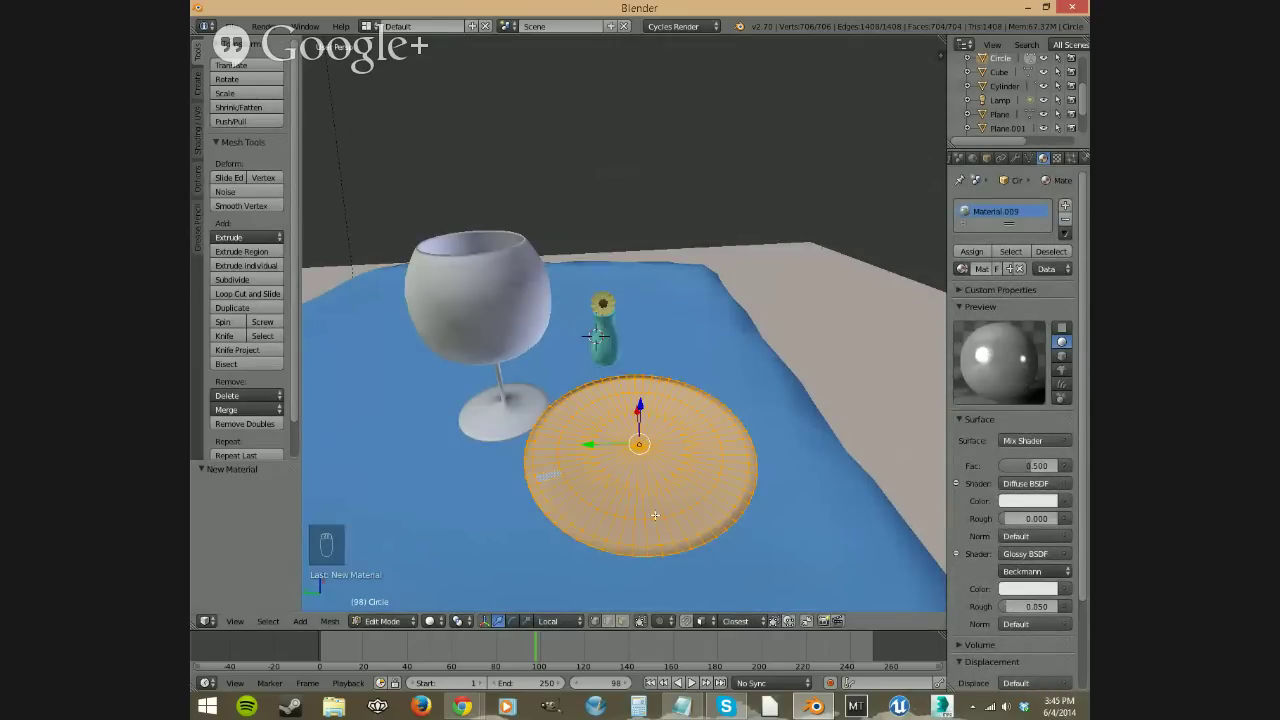
middle_click_drag(655, 515, 669, 492)
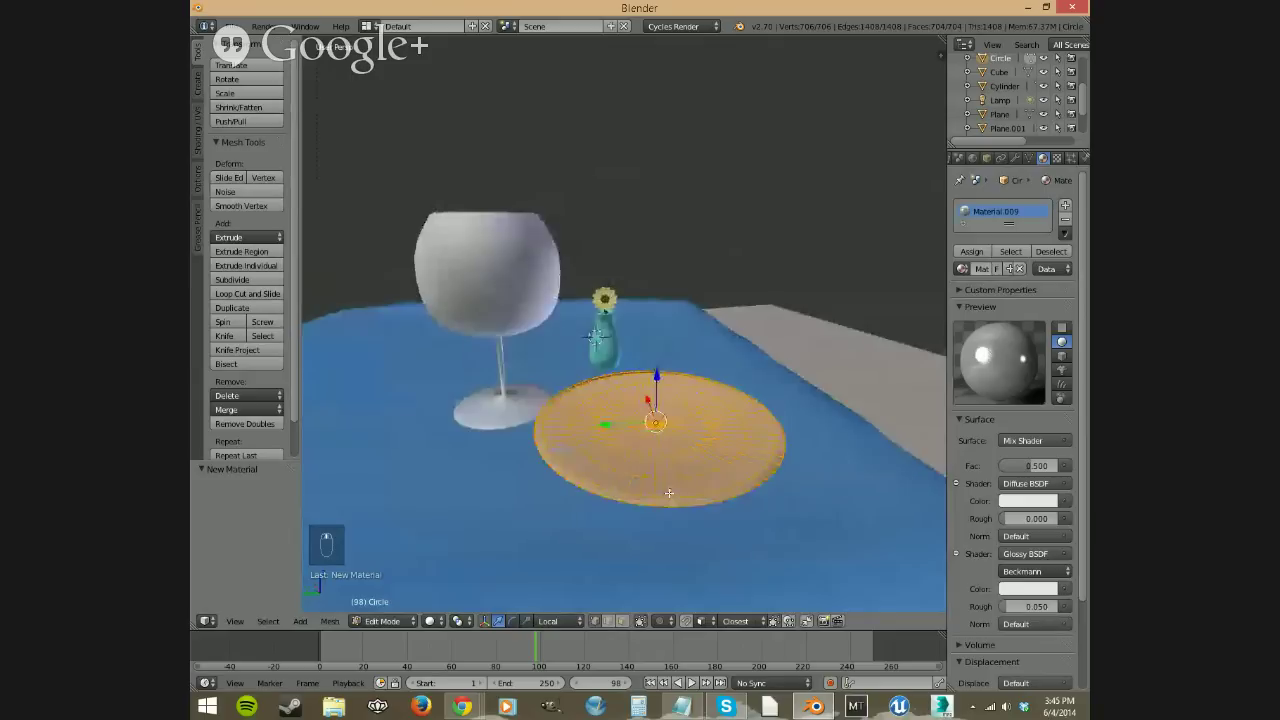
key("Tab")
Step: Change the vase's material to a Mix Shader of Diffuse BSDF and Glossy BSDF, with a turquoise diffuse color of R 0.192, G 0.800, B 0.780
right_click(612, 340)
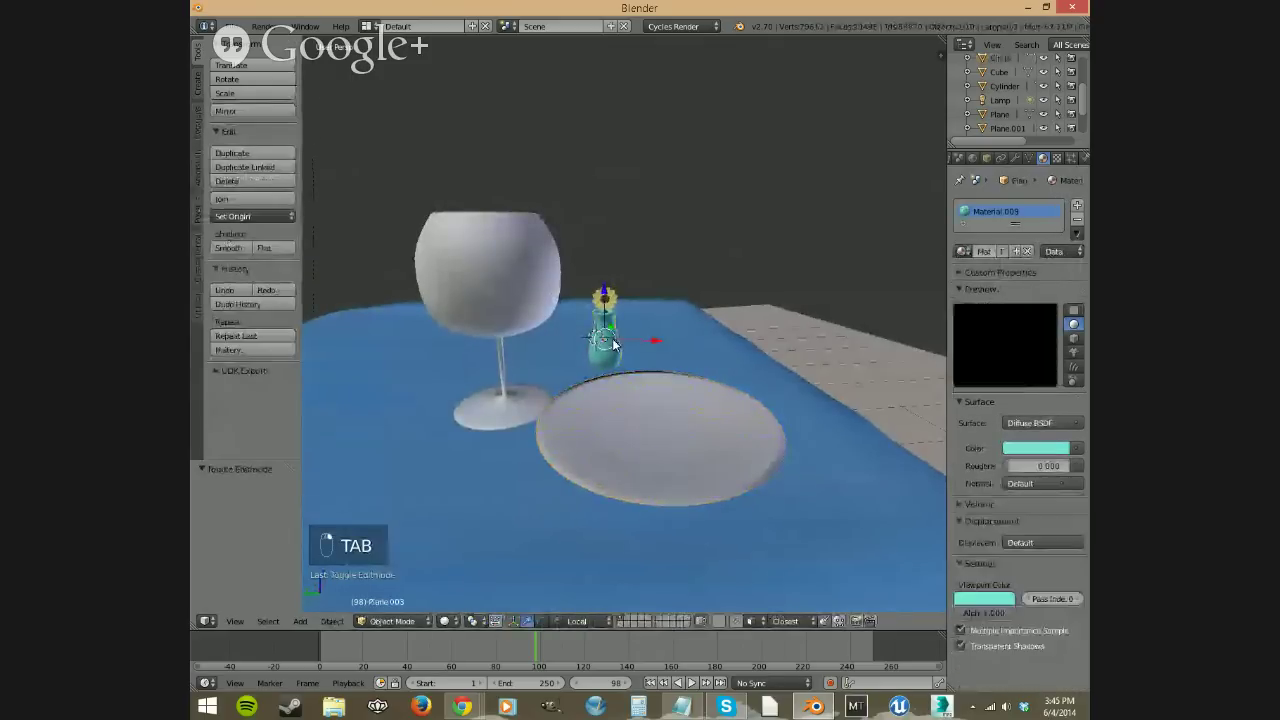
key("Tab")
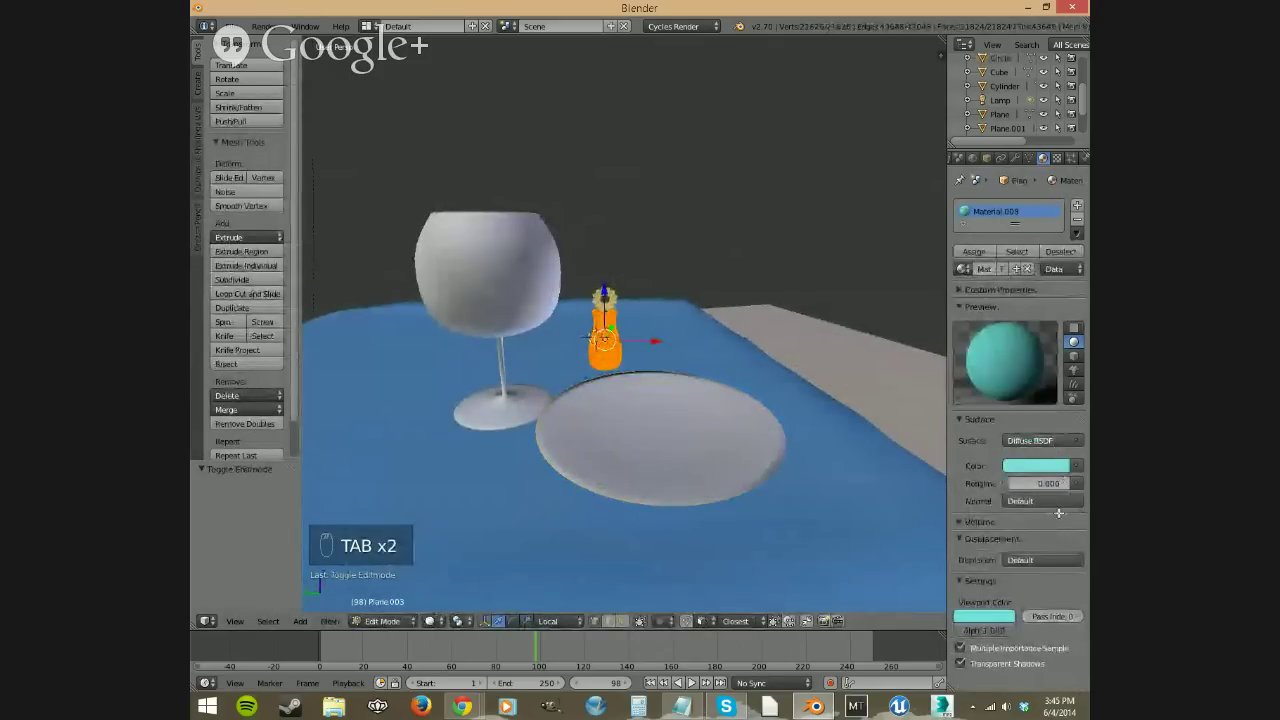
left_click(1040, 440)
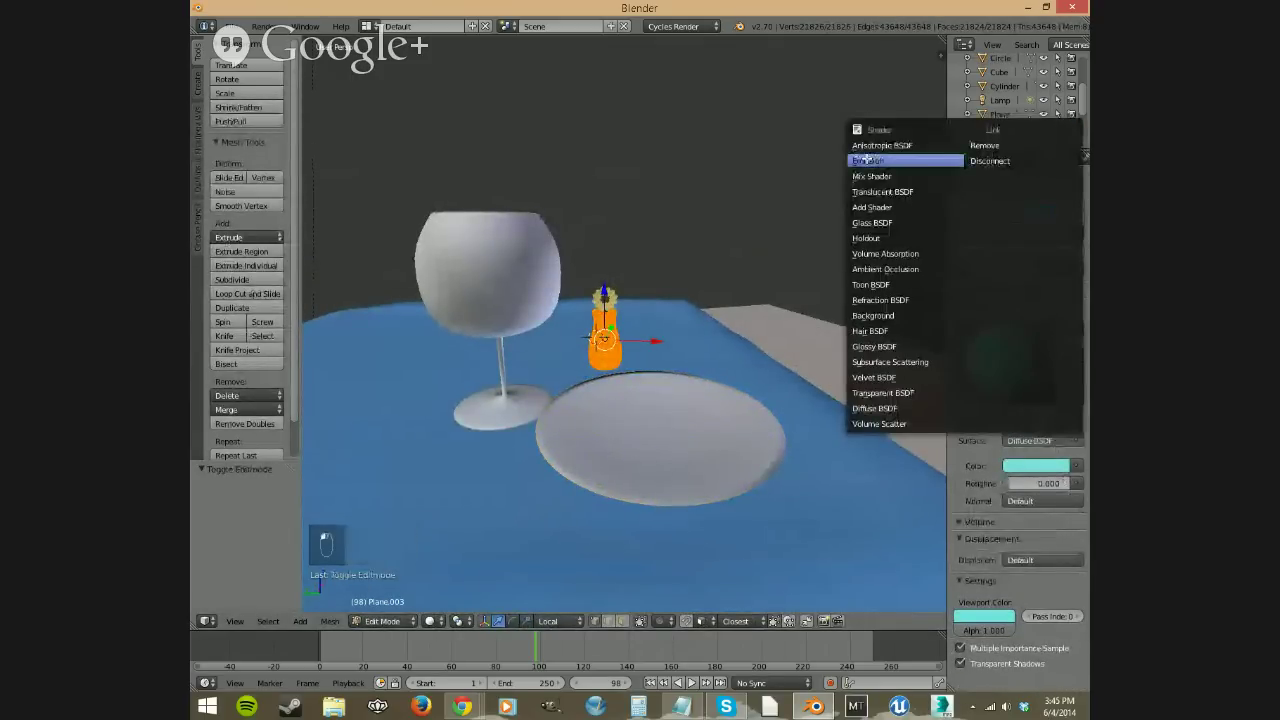
left_click(871, 176)
left_click(1041, 483)
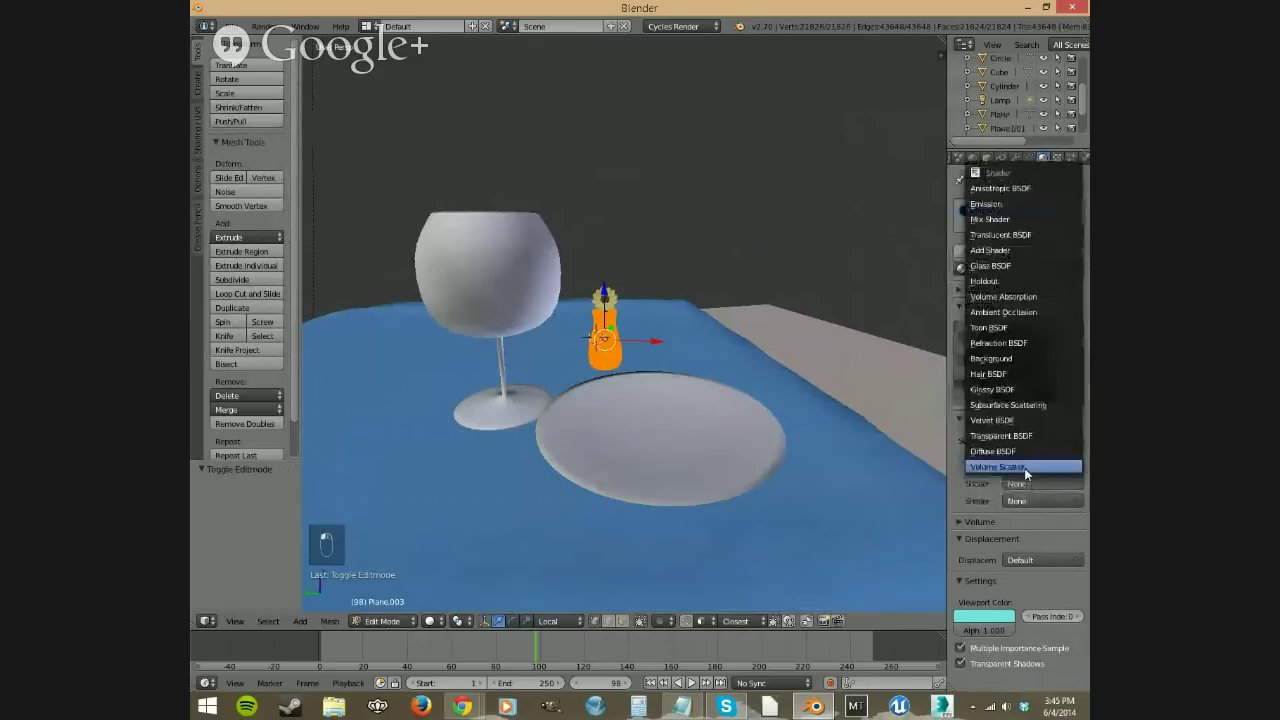
left_click(1026, 470)
left_click(1031, 553)
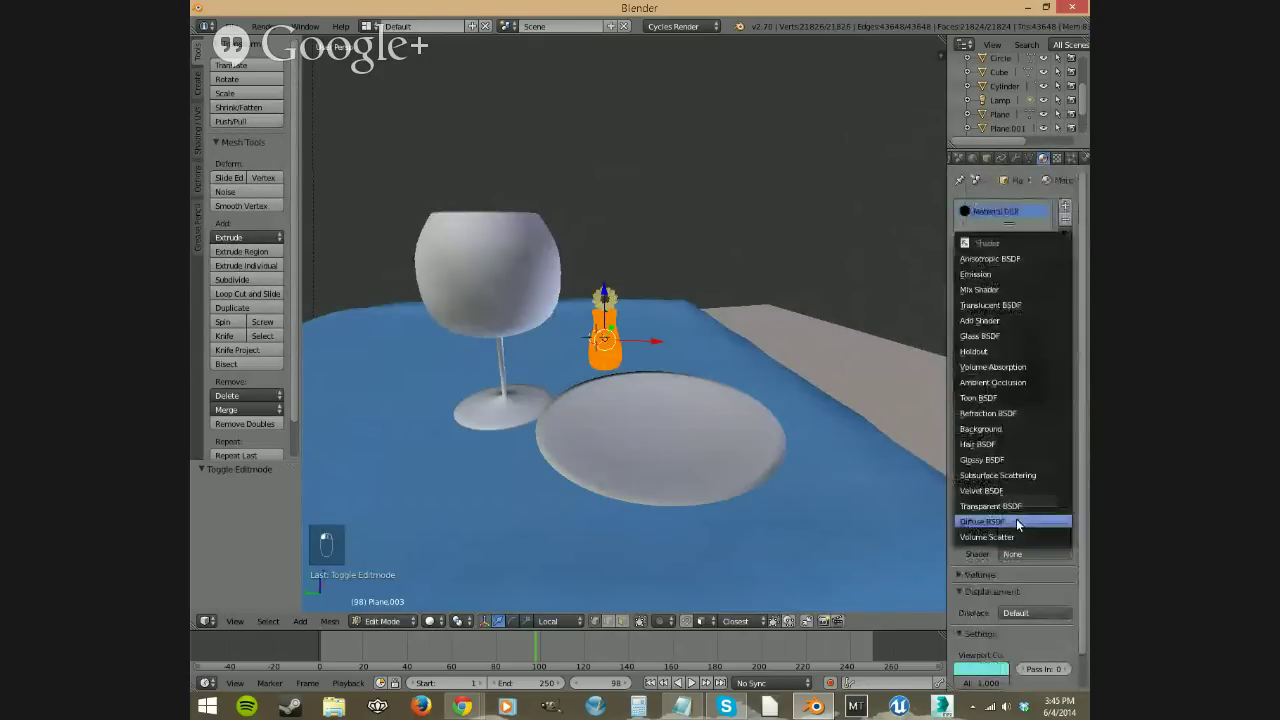
left_click(1005, 460)
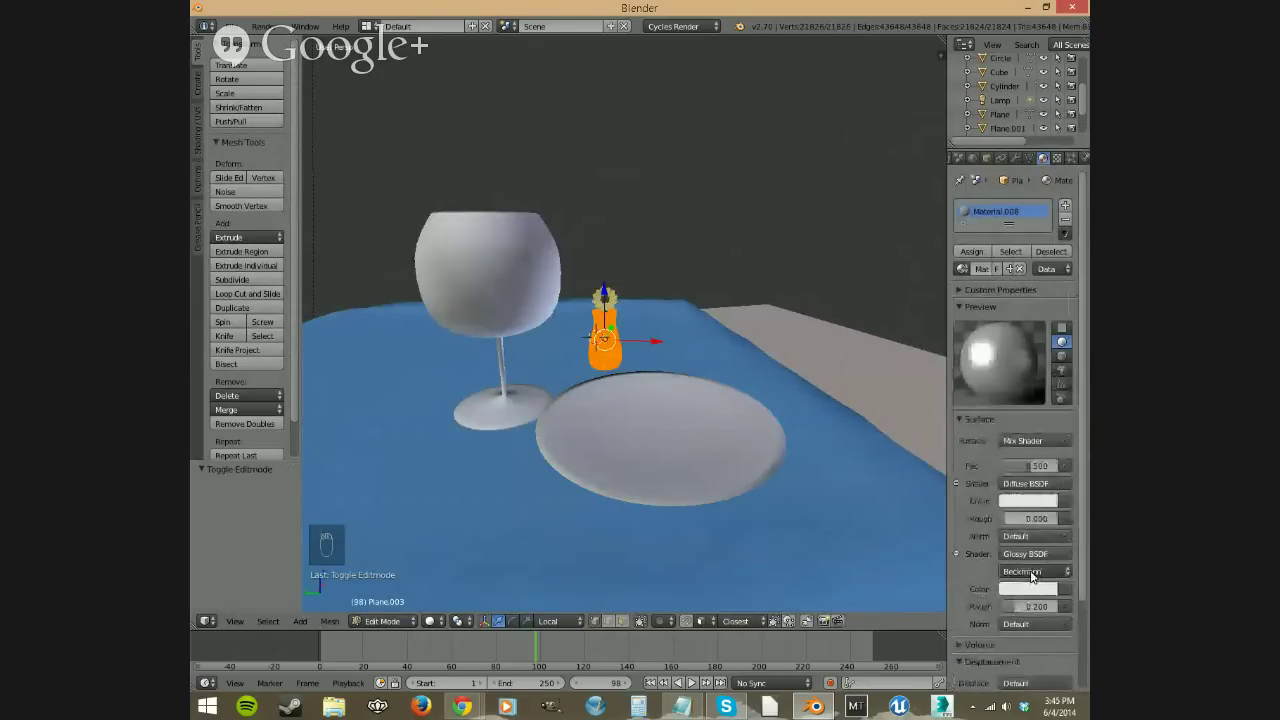
left_click(1032, 501)
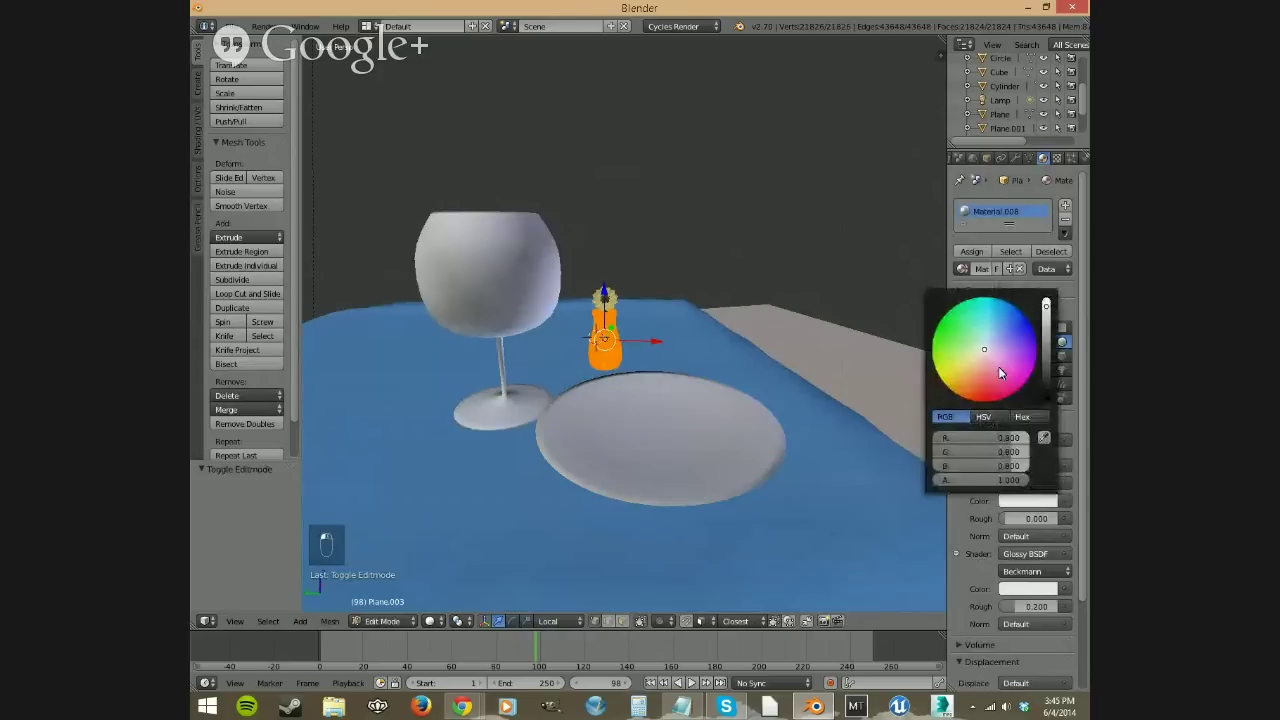
left_click_drag(985, 310, 983, 309)
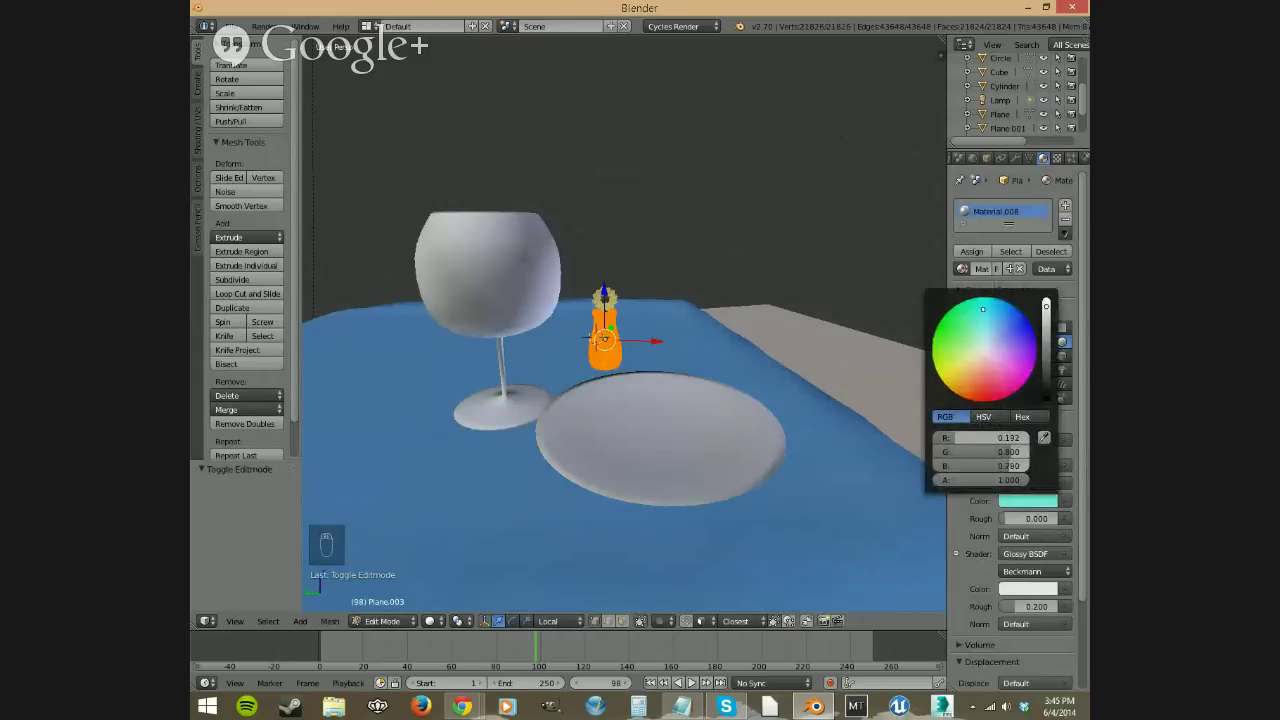
Step: Copy the vase's turquoise diffuse color to its Glossy BSDF color and leave Edit Mode in the camera view
left_click(1030, 589)
left_click(1041, 528)
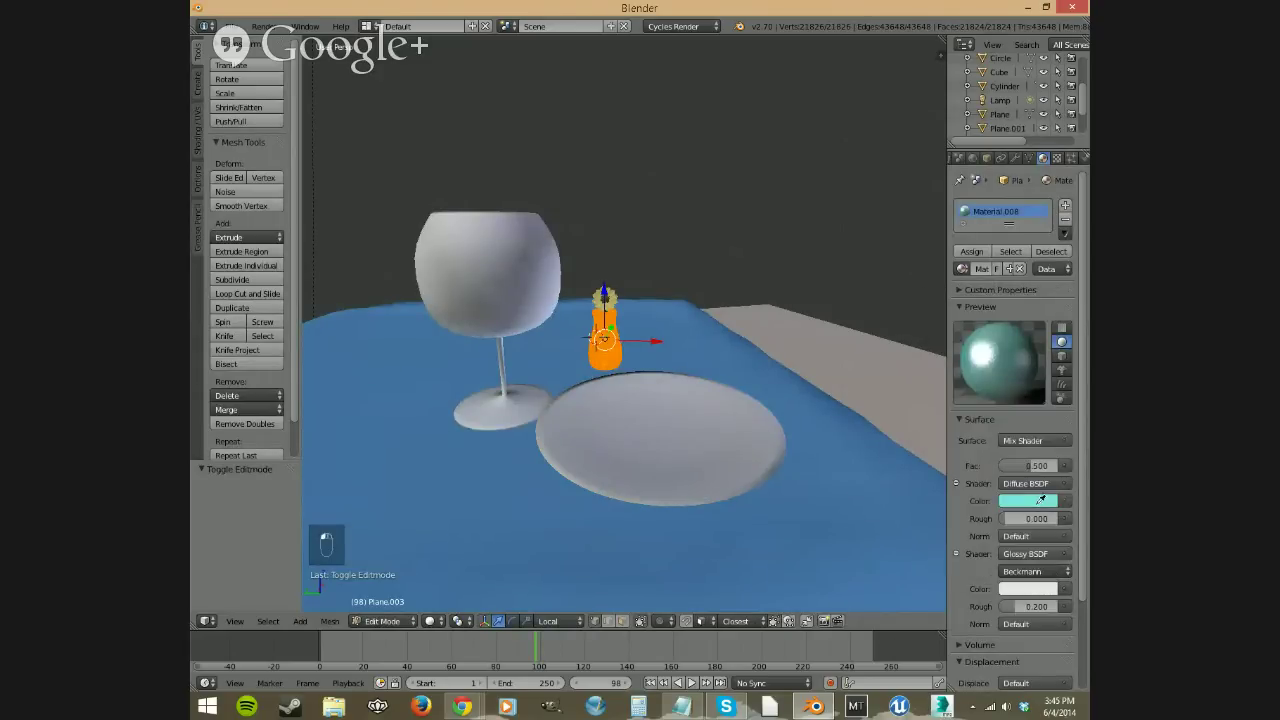
left_click(1040, 500)
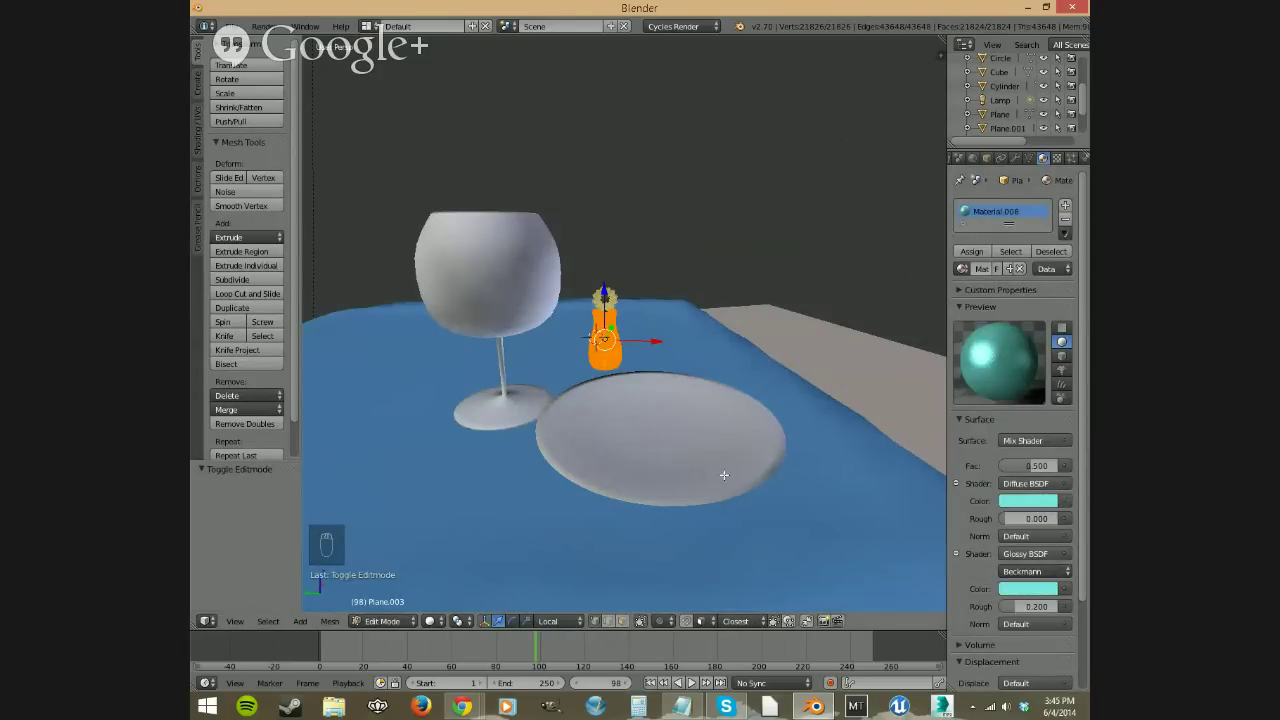
scroll(595, 467, "down", 2)
key("KP_0")
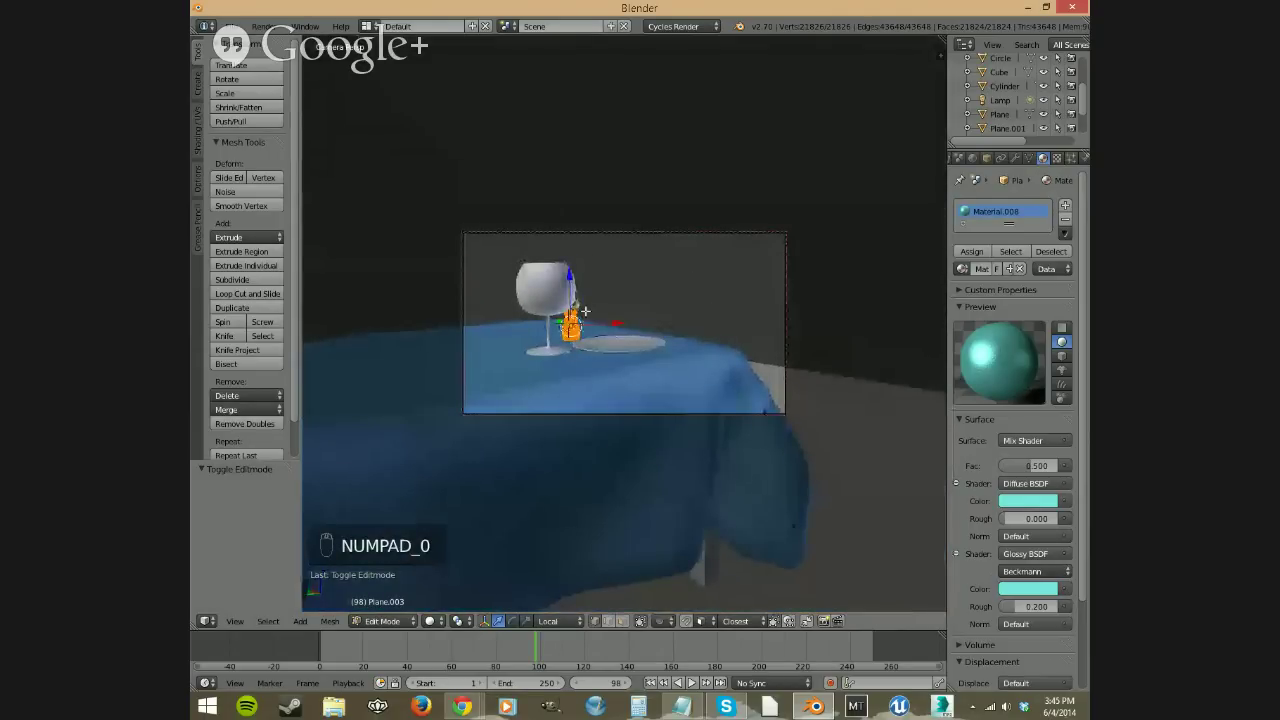
key("Tab")
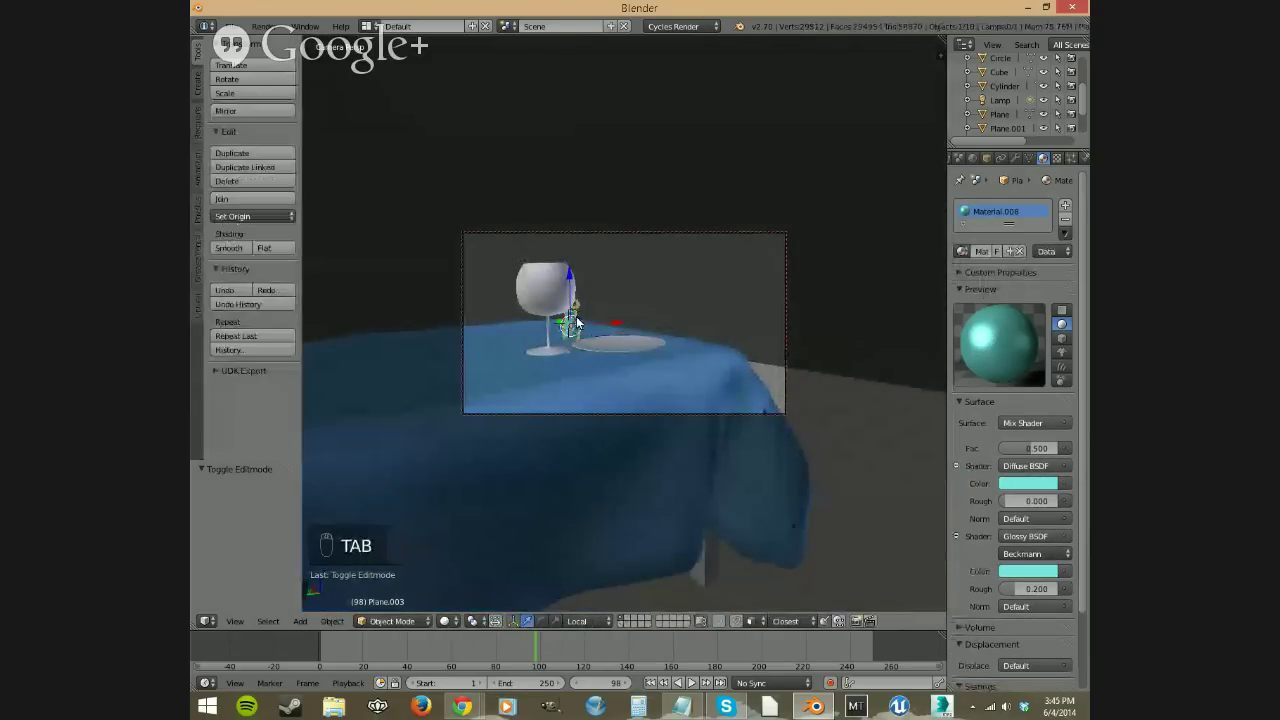
scroll(994, 121, "down", 1)
scroll(993, 118, "down", 1)
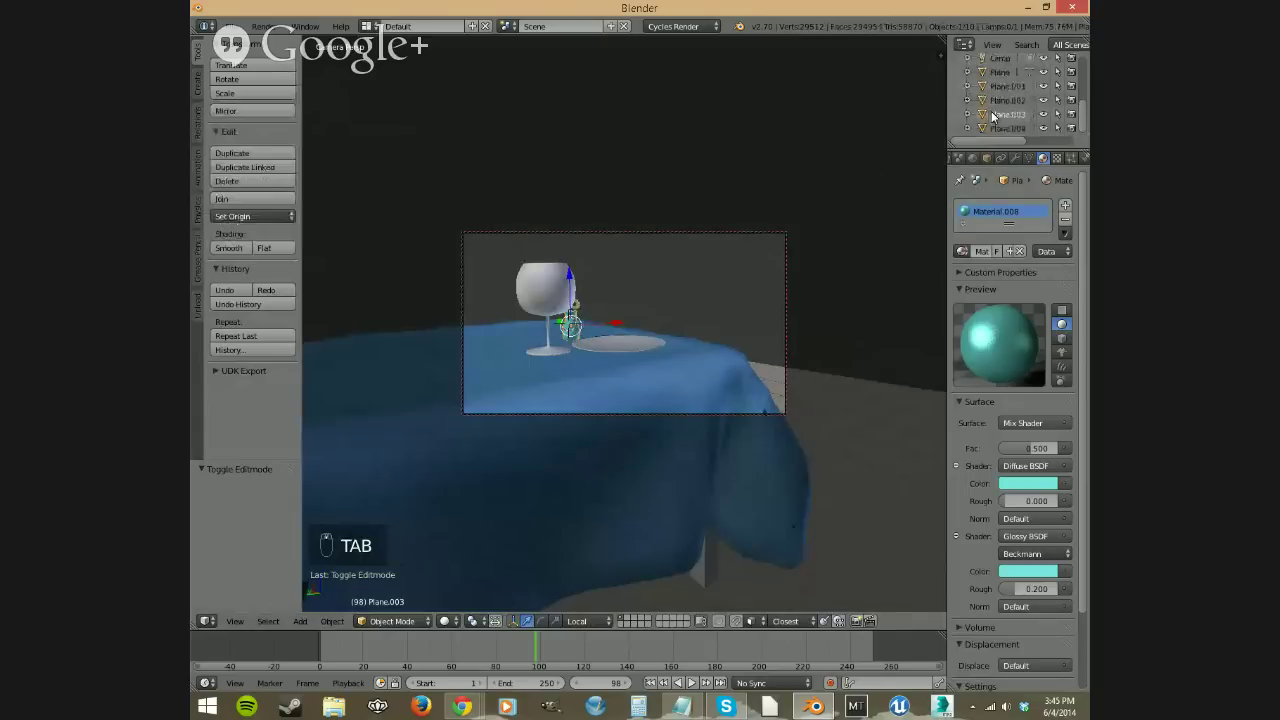
left_click(1003, 127)
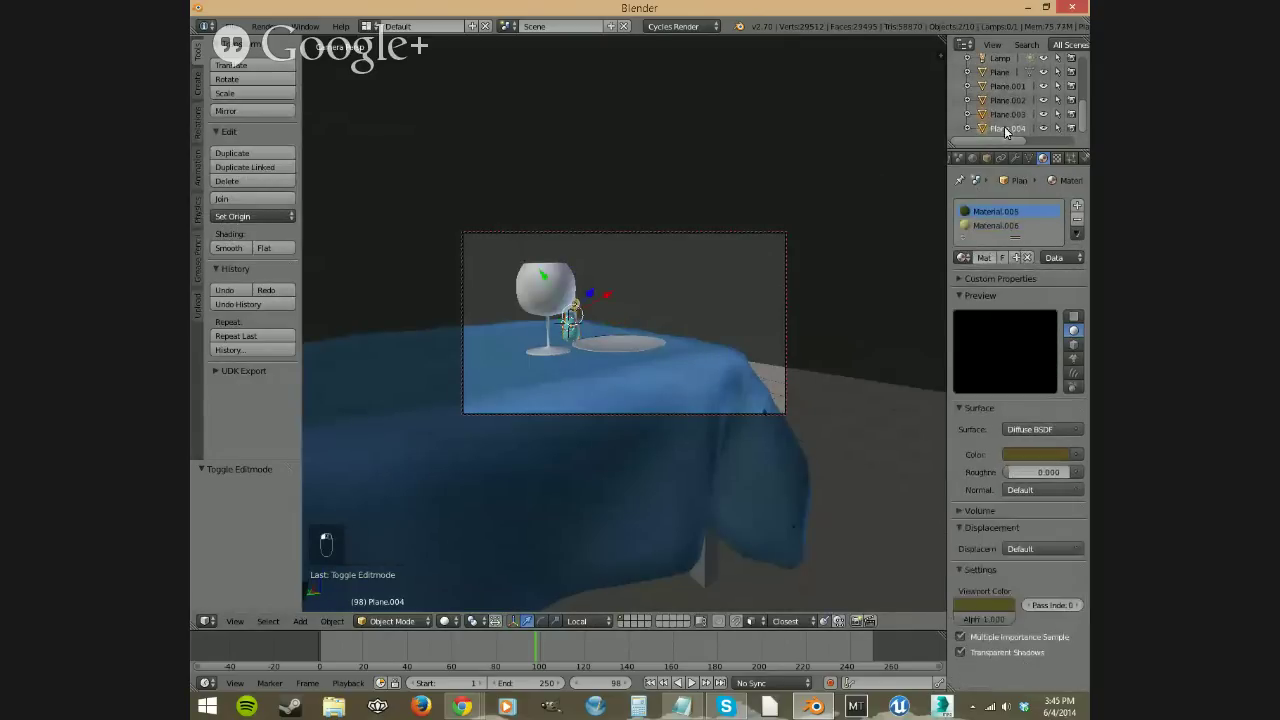
left_click(1009, 100)
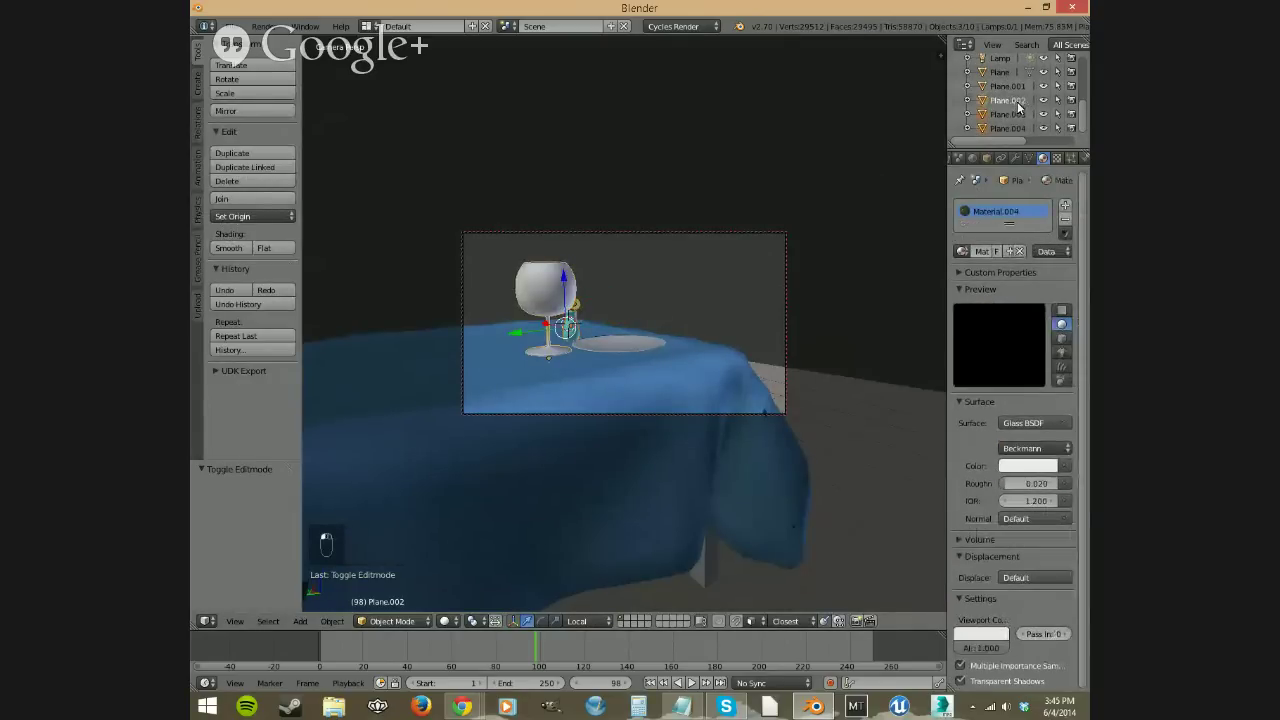
key("g")
key("y")
key("y")
key("Escape")
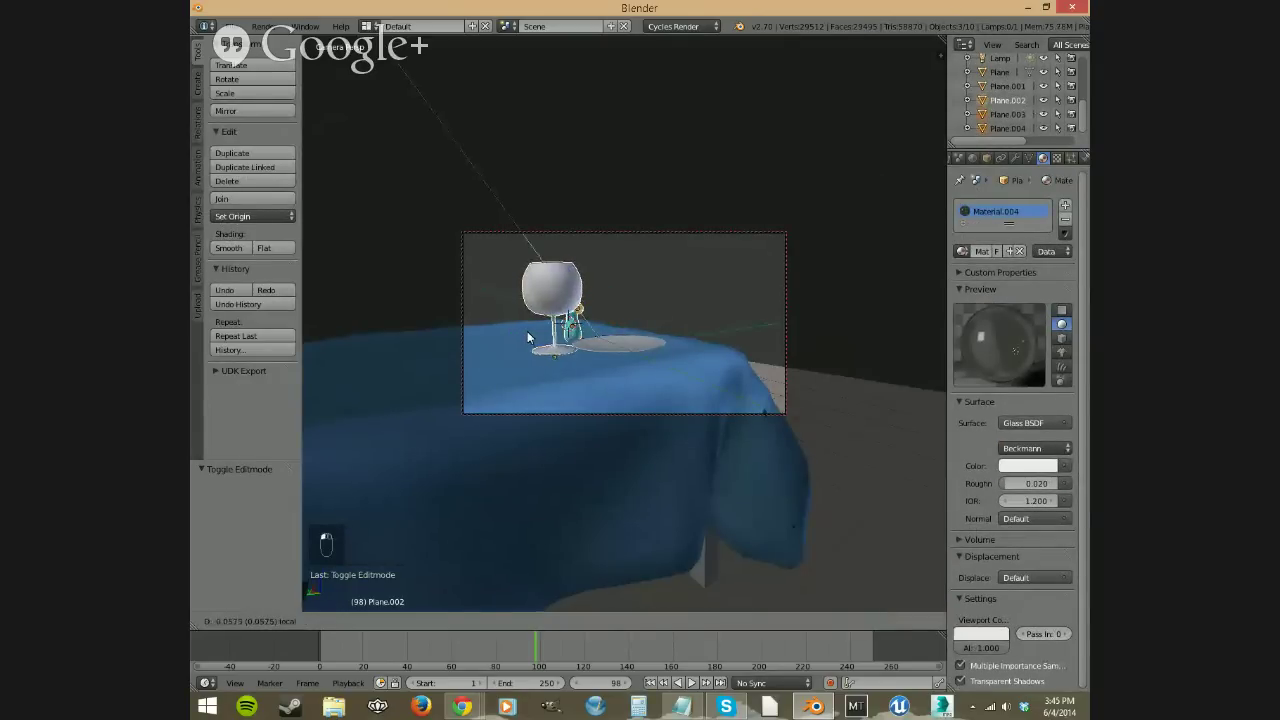
right_click(553, 290, "shift")
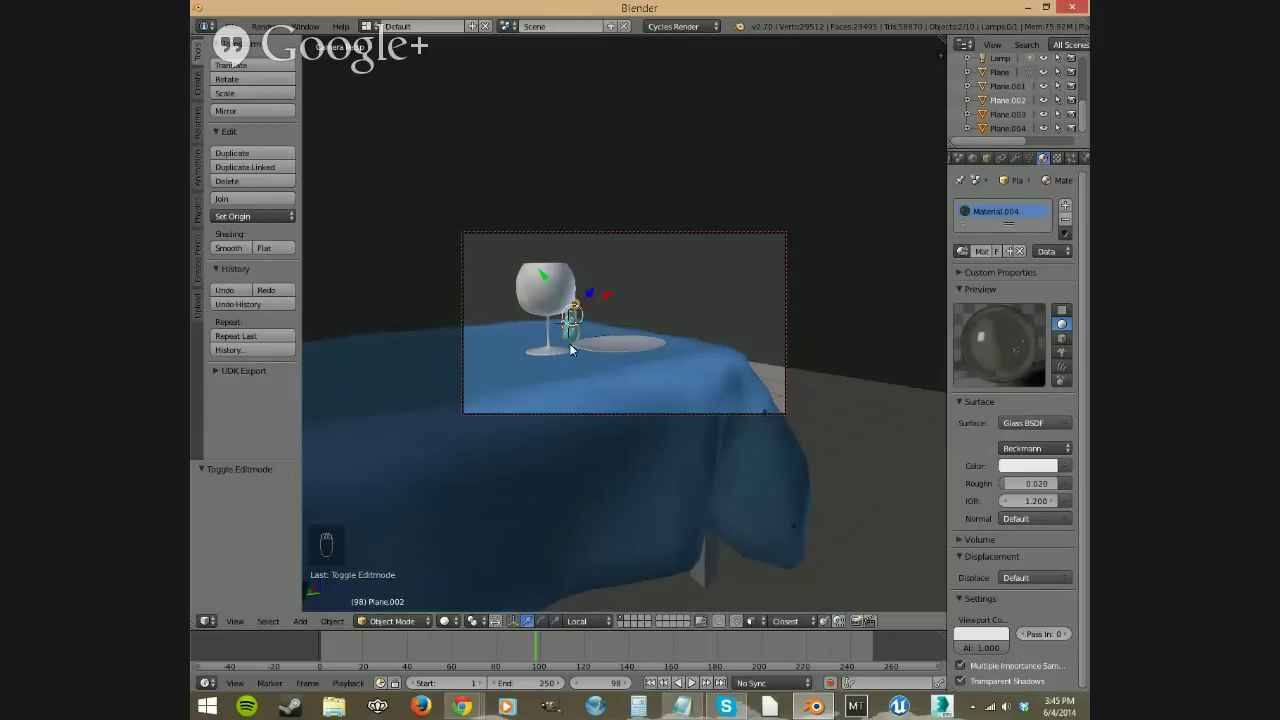
Step: Select the vase, flower head and green stem together and return to the camera view
key("KP_0")
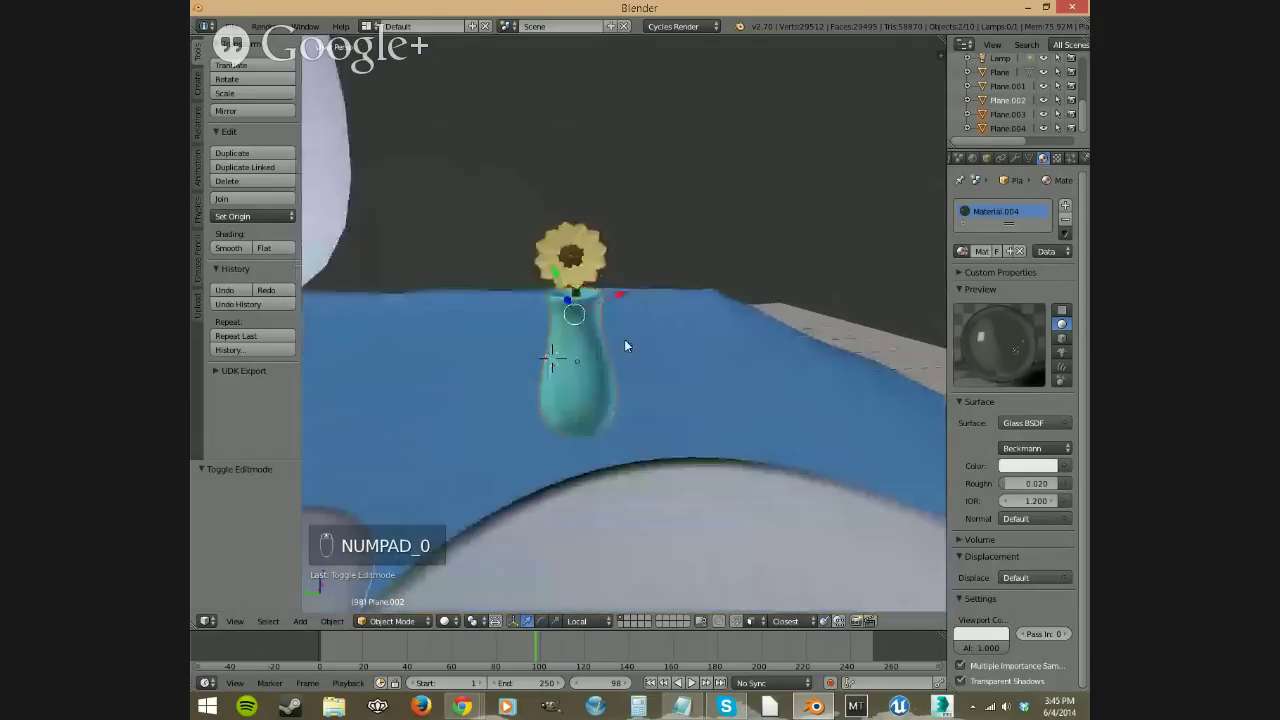
right_click(566, 280)
right_click(578, 296)
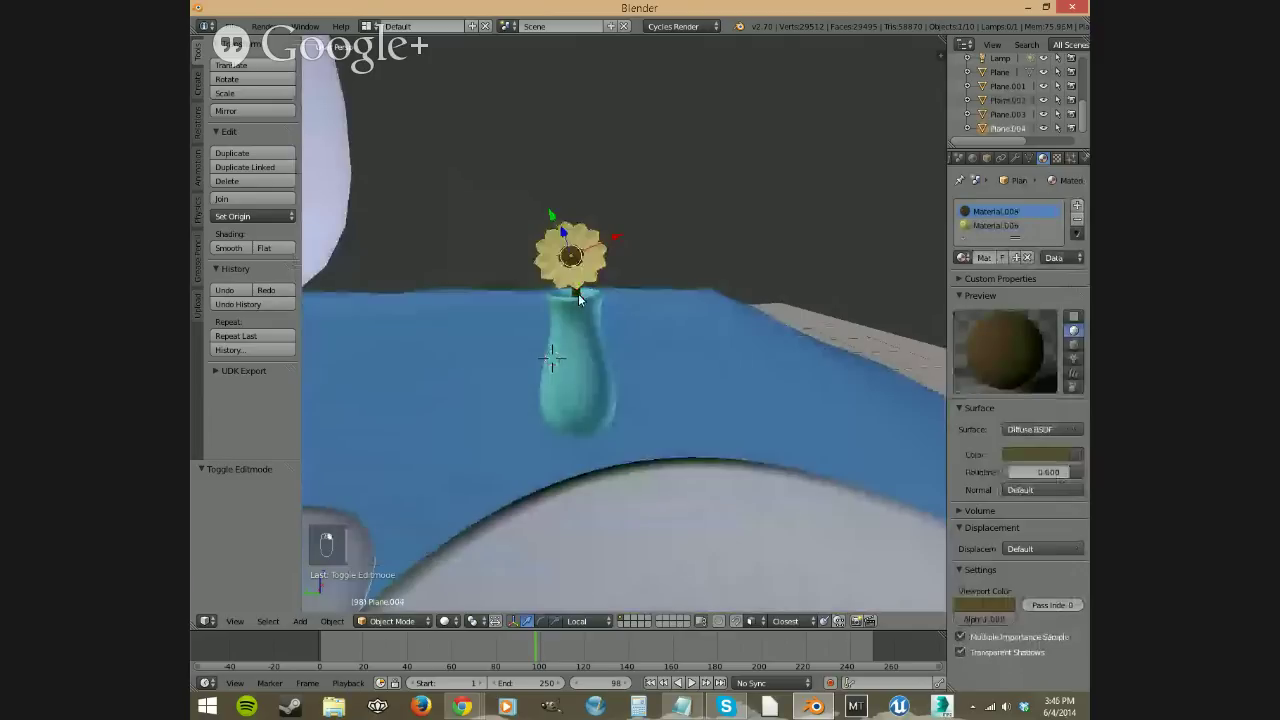
middle_click_drag(578, 296, 557, 334)
right_click(664, 270)
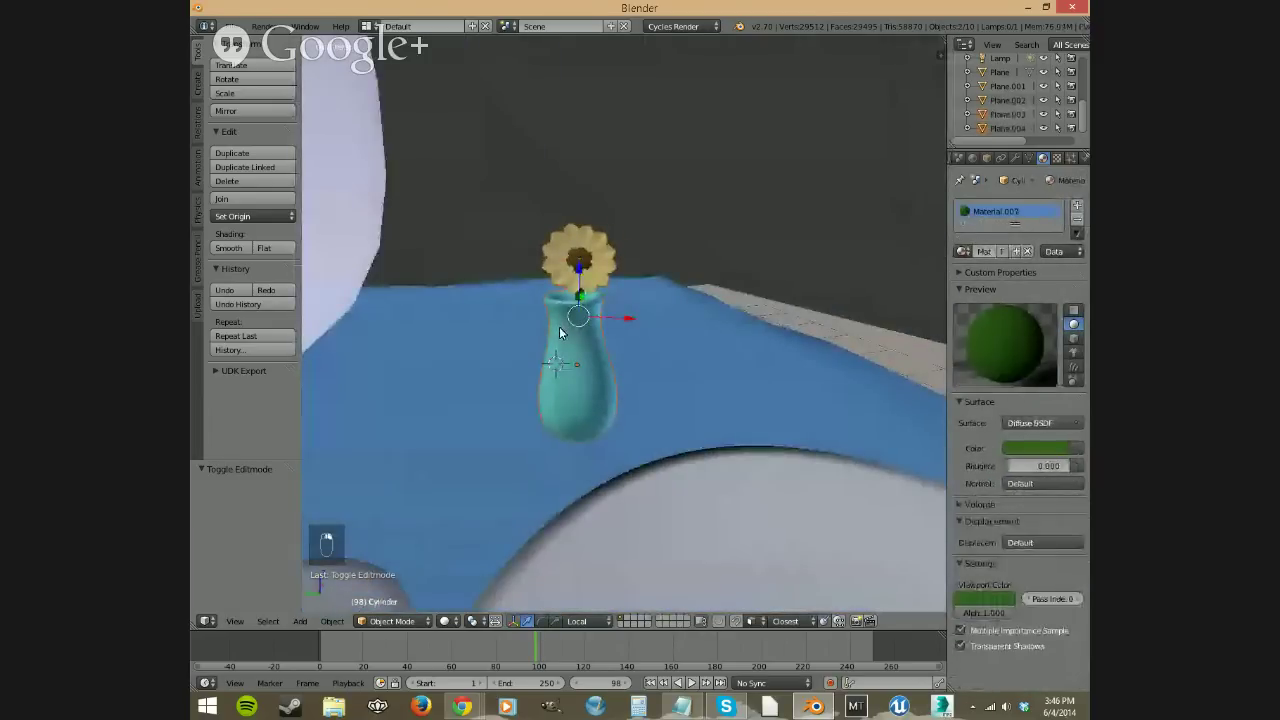
key("KP_0")
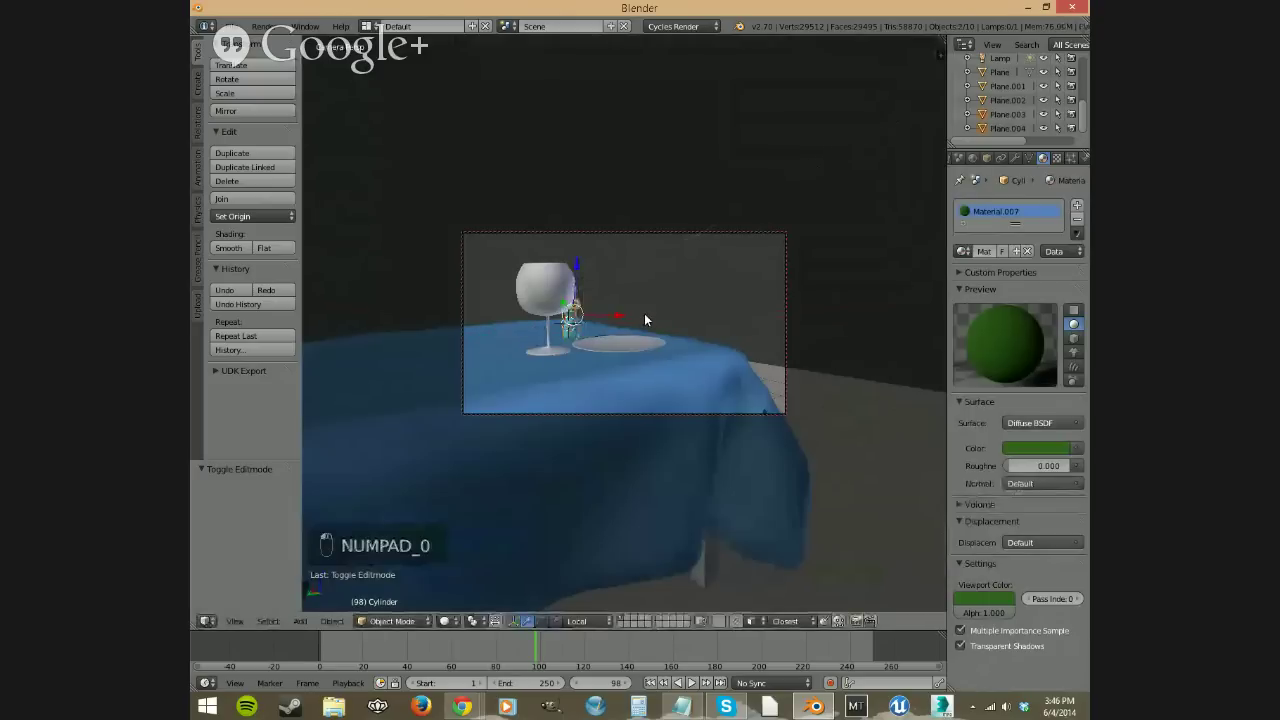
Step: Set the transform orientation to Global and move the vase with its flower about -0.282 along Y, away from the wine glass
left_click(584, 624)
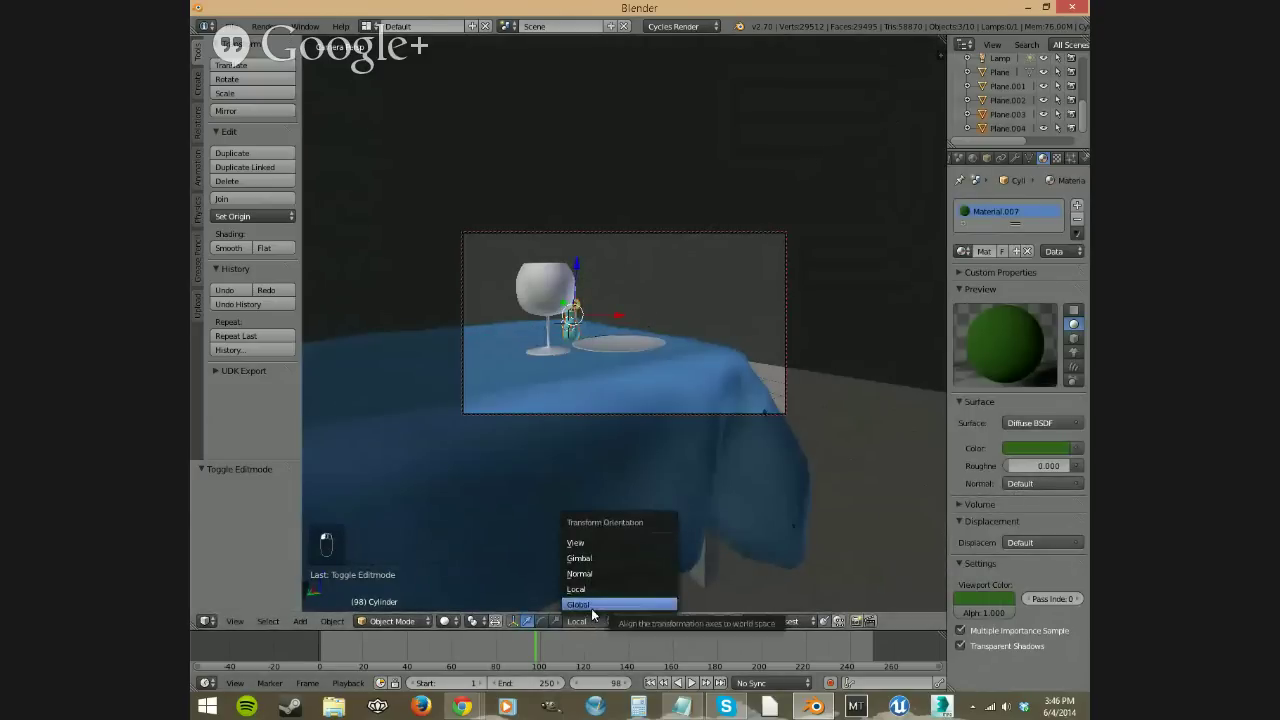
left_click(591, 606)
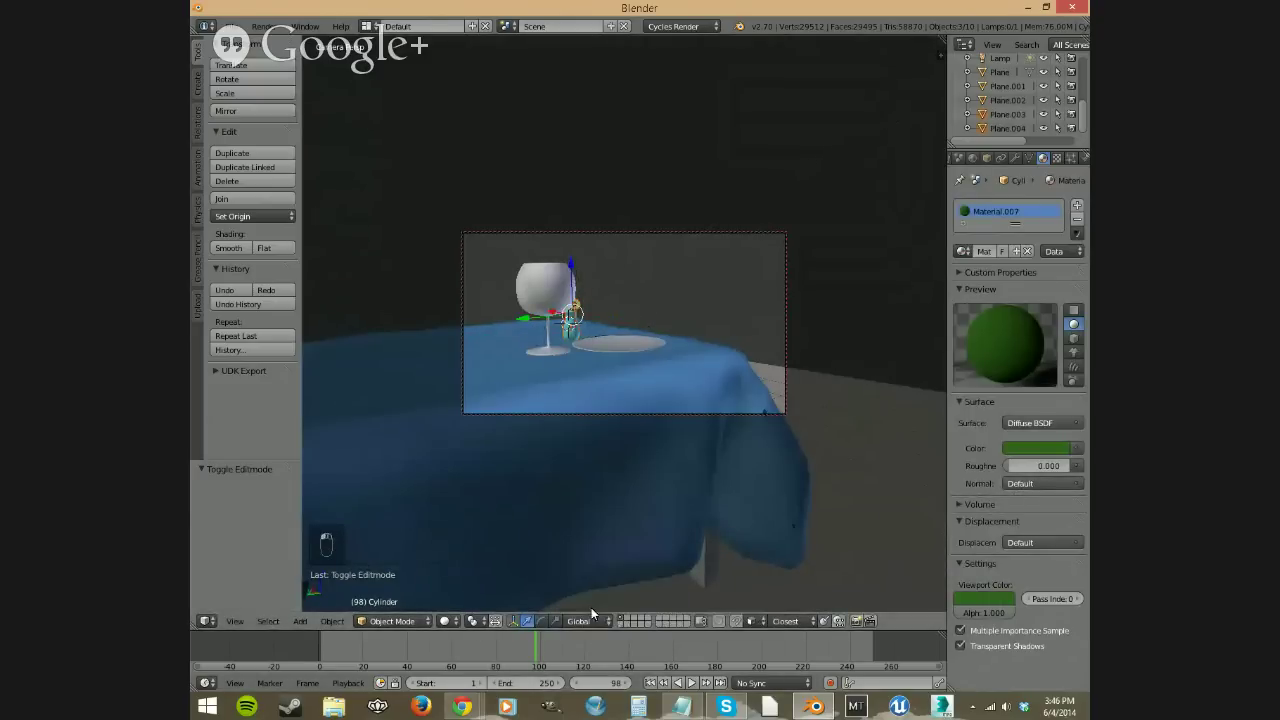
key("g")
key("y")
left_click(546, 316)
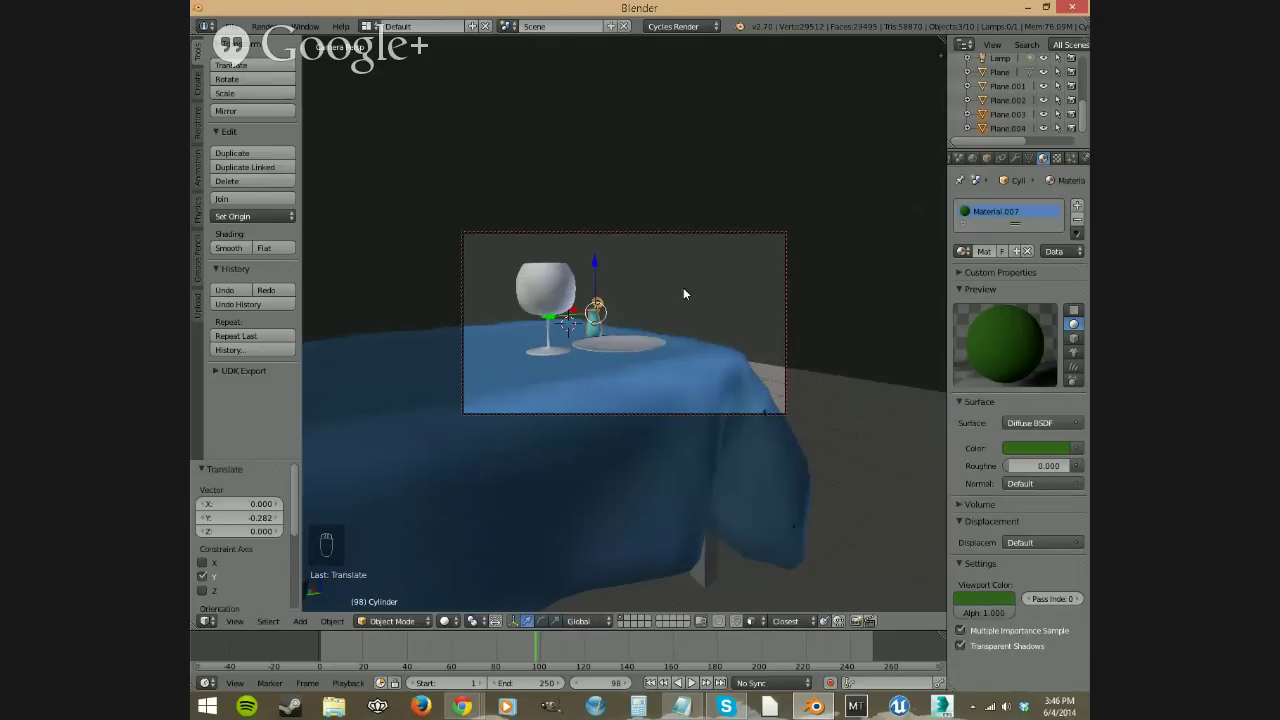
Step: Rotate the vase and flower about 3° around the global Z axis
key("r")
key("z")
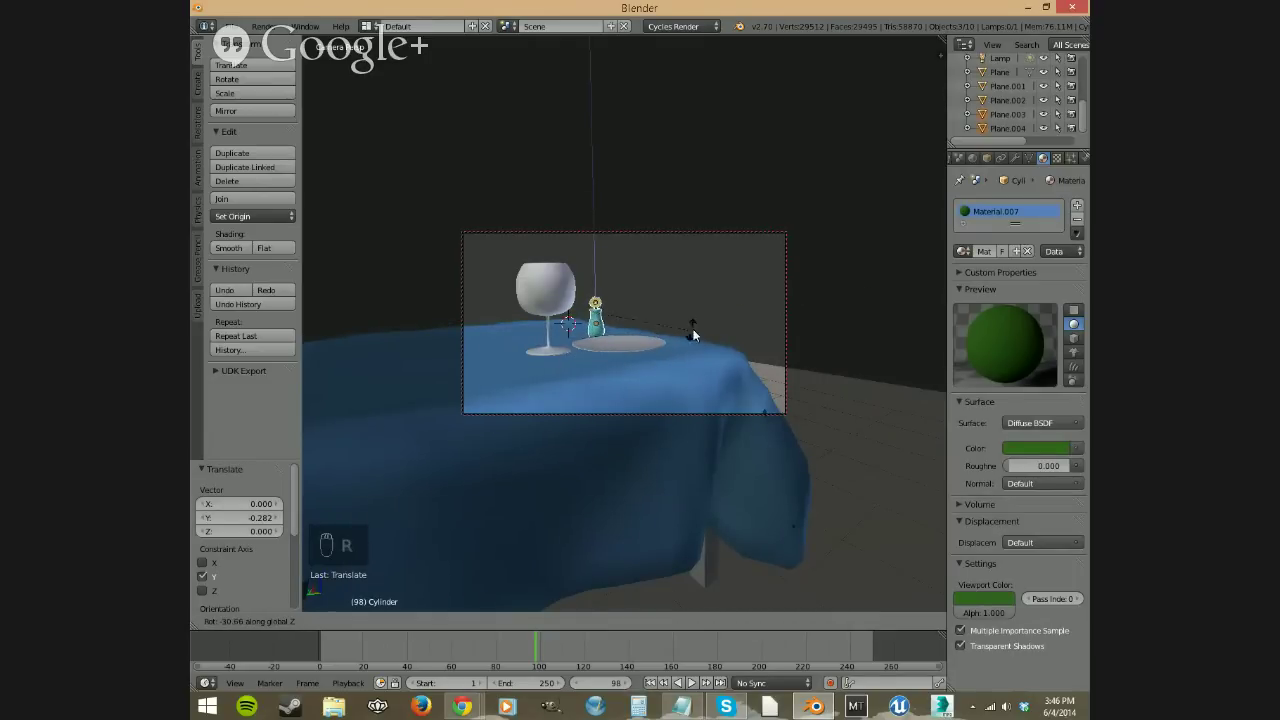
left_click(673, 279)
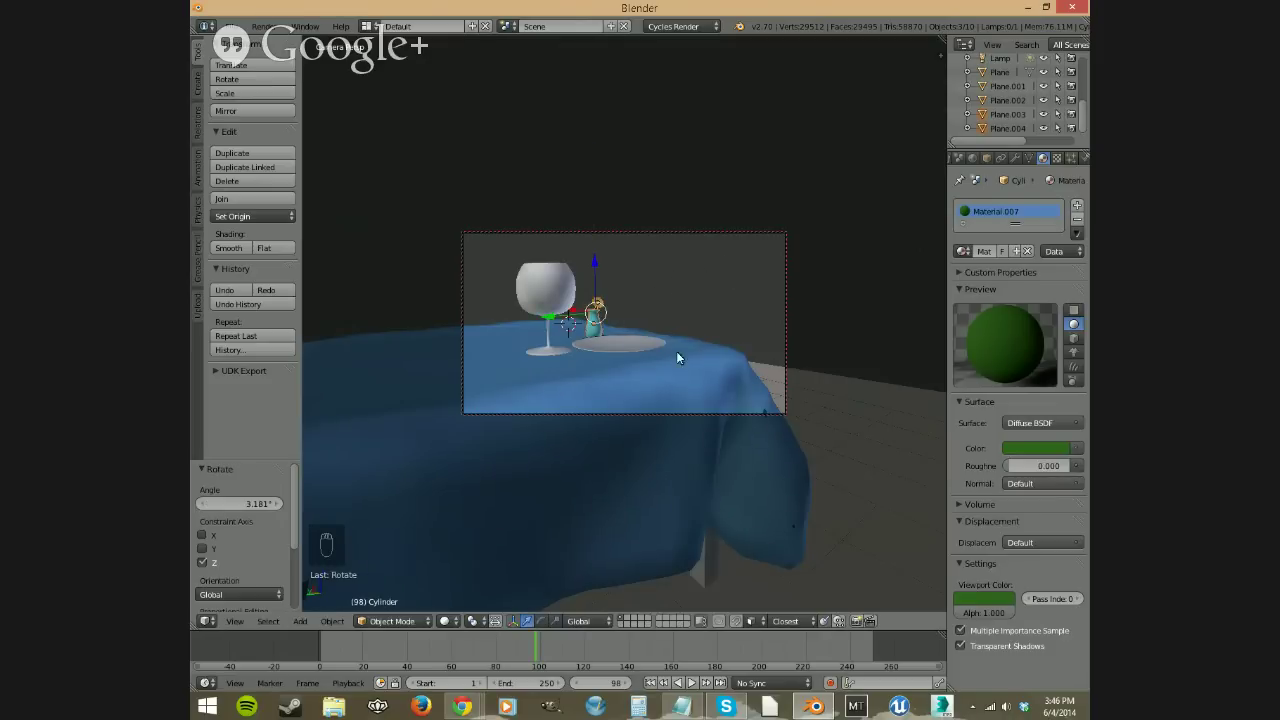
Step: Lower the camera slightly toward the table's level and render the scene
middle_click_drag(683, 346, 697, 357)
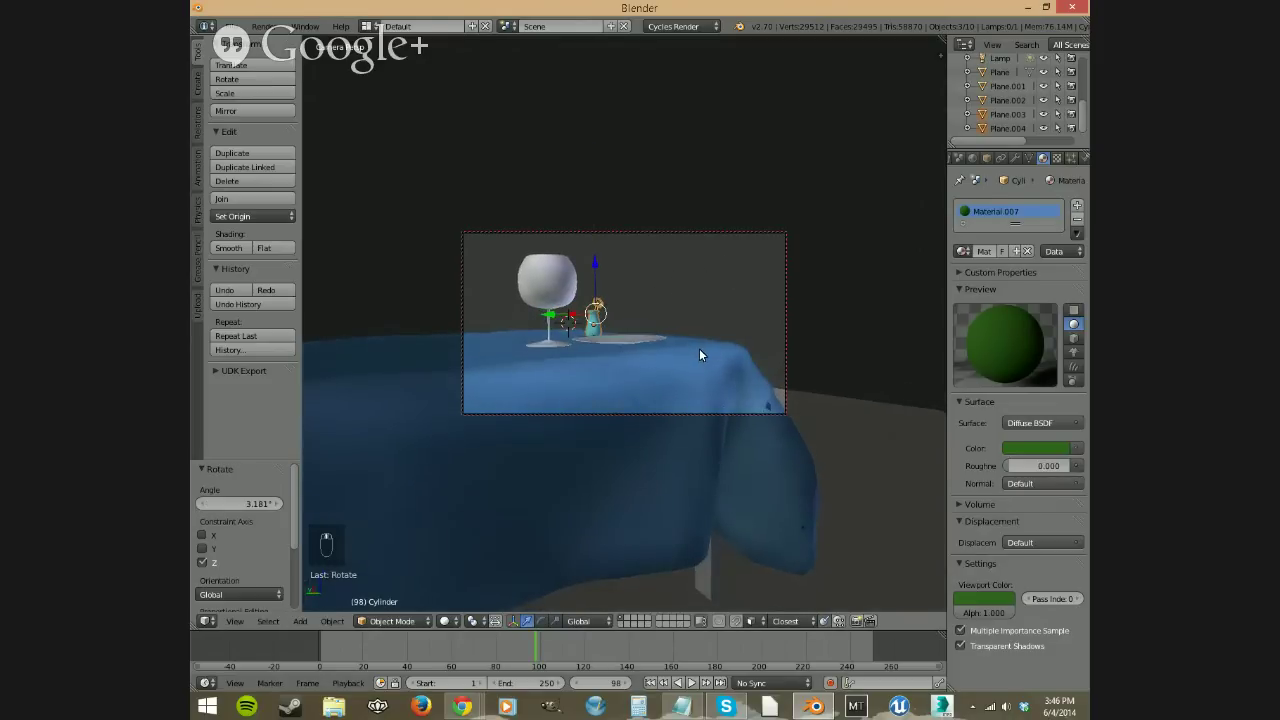
key("F12")
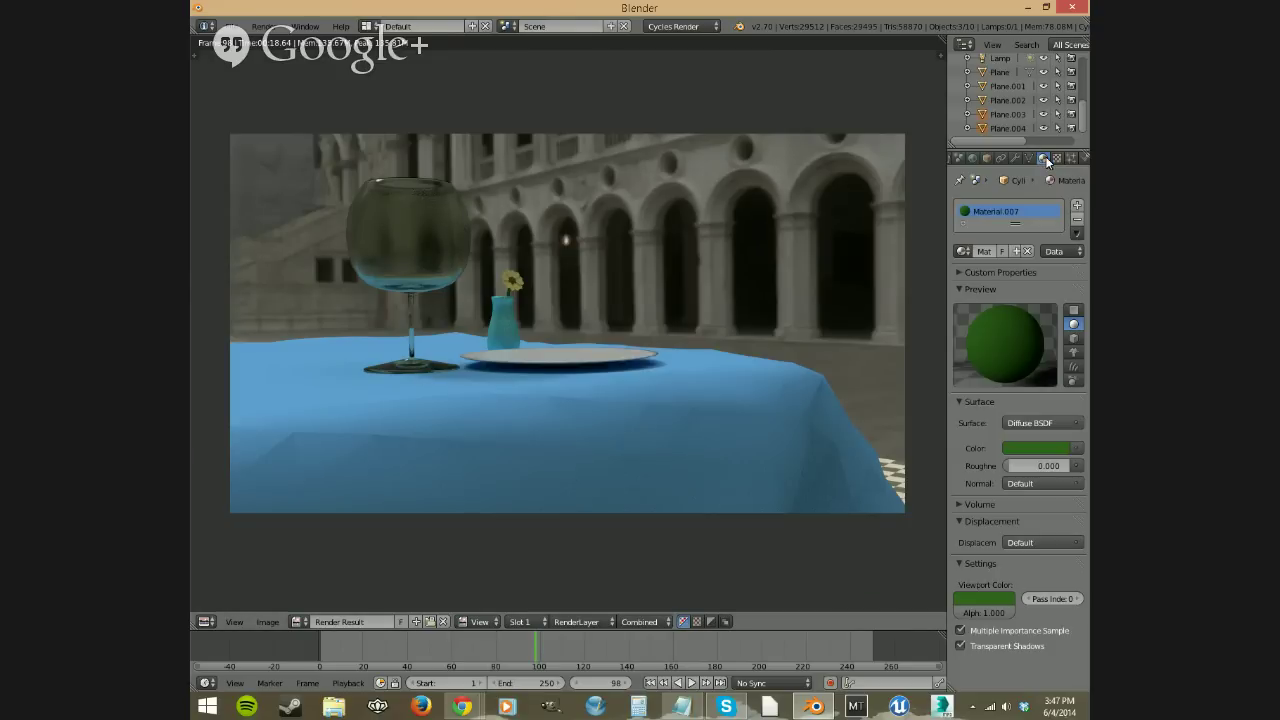
Step: Find the wine glass among the scene's objects and rename it Goblet
scroll(1005, 103, "up", 4)
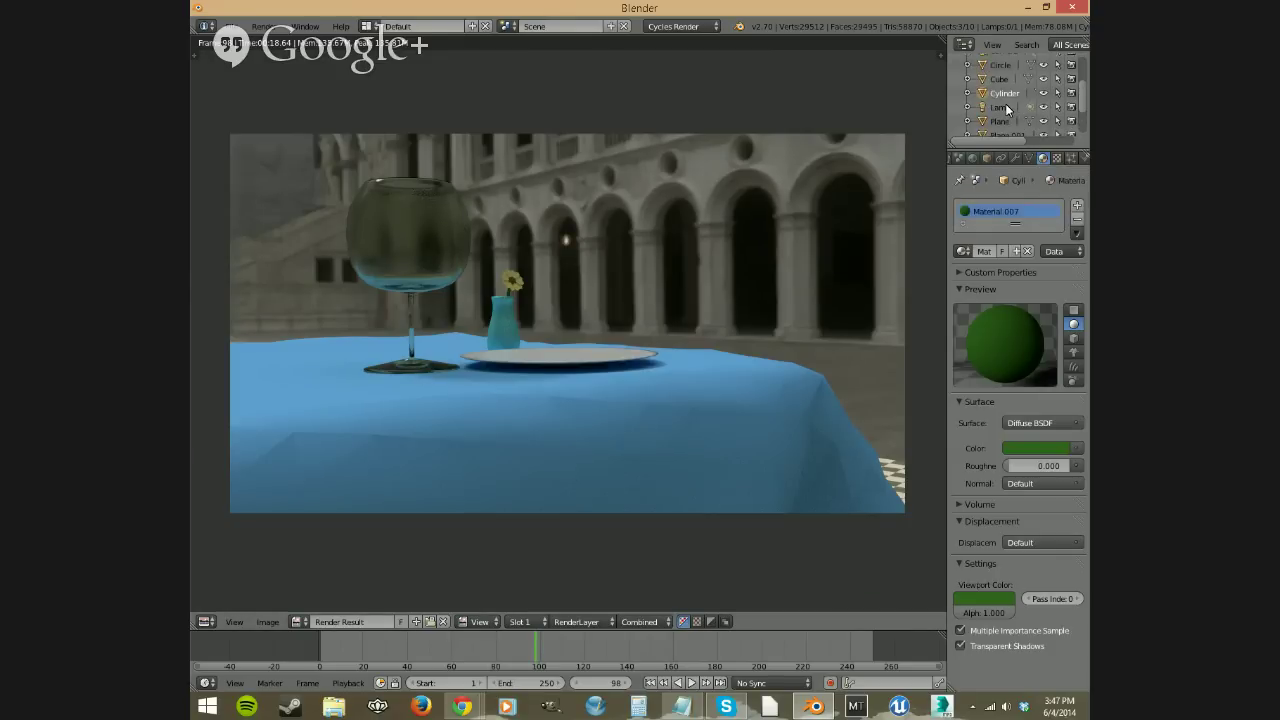
left_click(1000, 90)
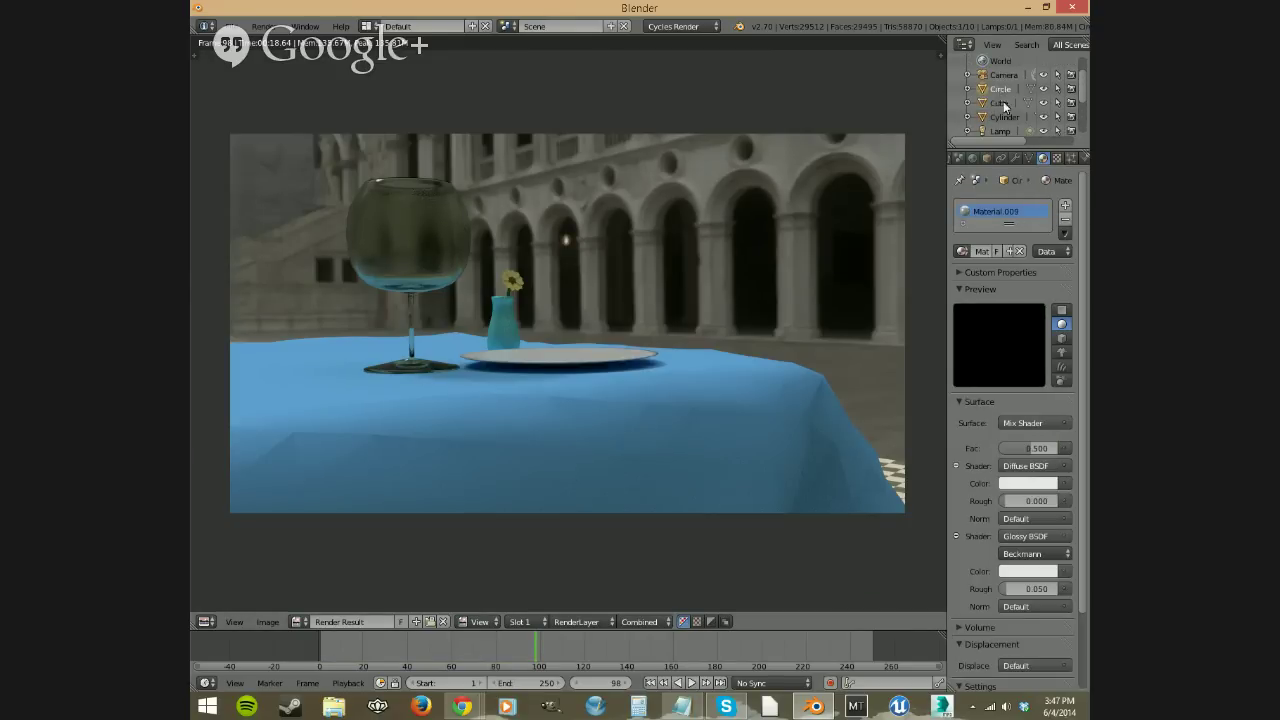
left_click(1001, 103)
left_click(1000, 118)
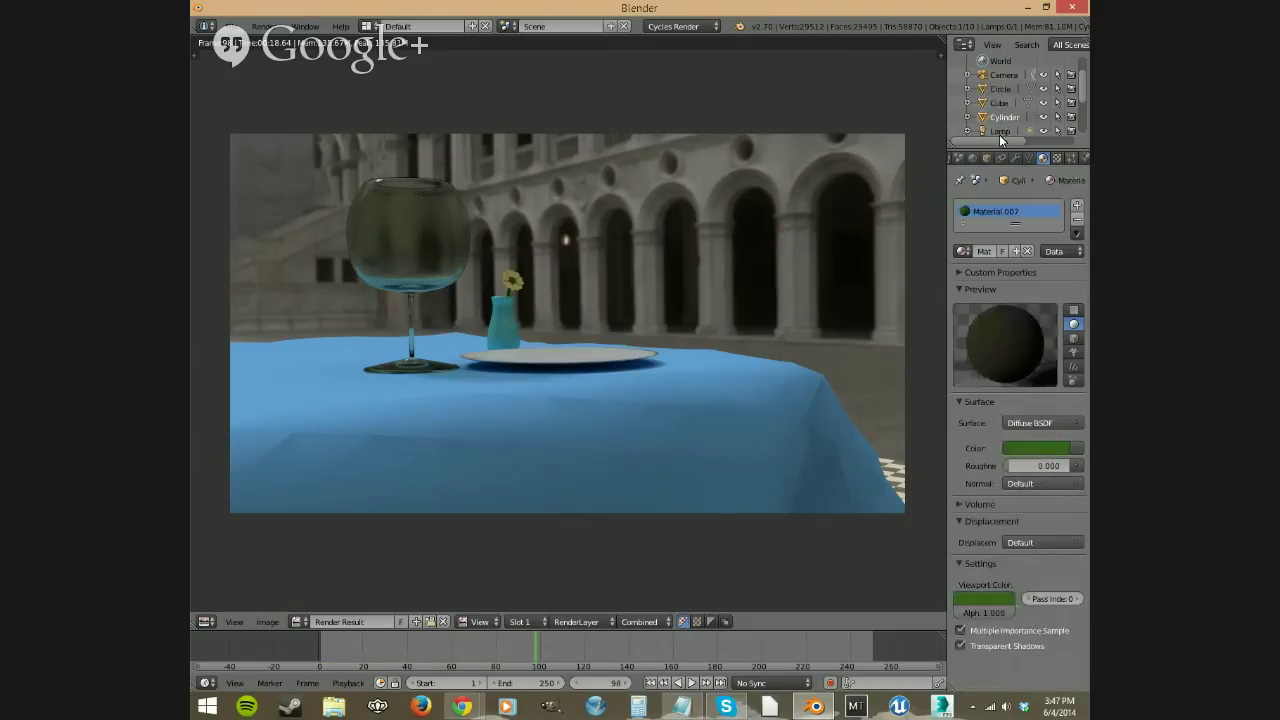
left_click(999, 89)
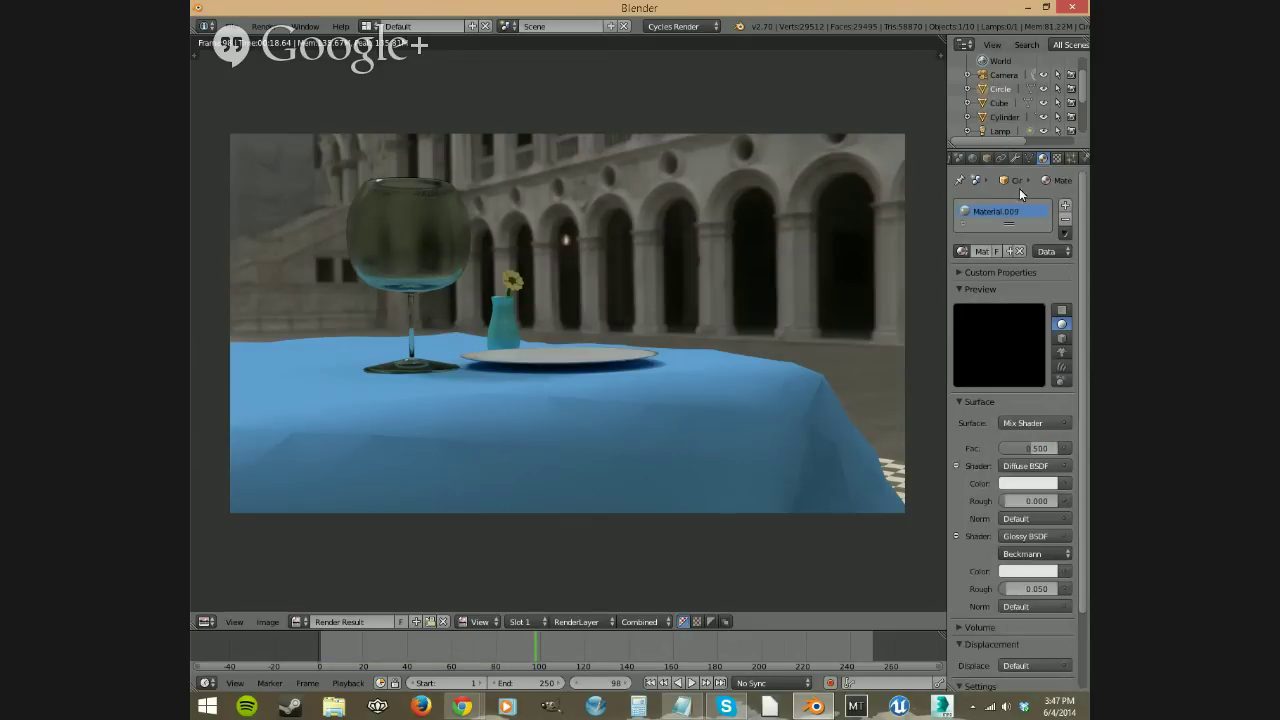
scroll(997, 122, "down", 3)
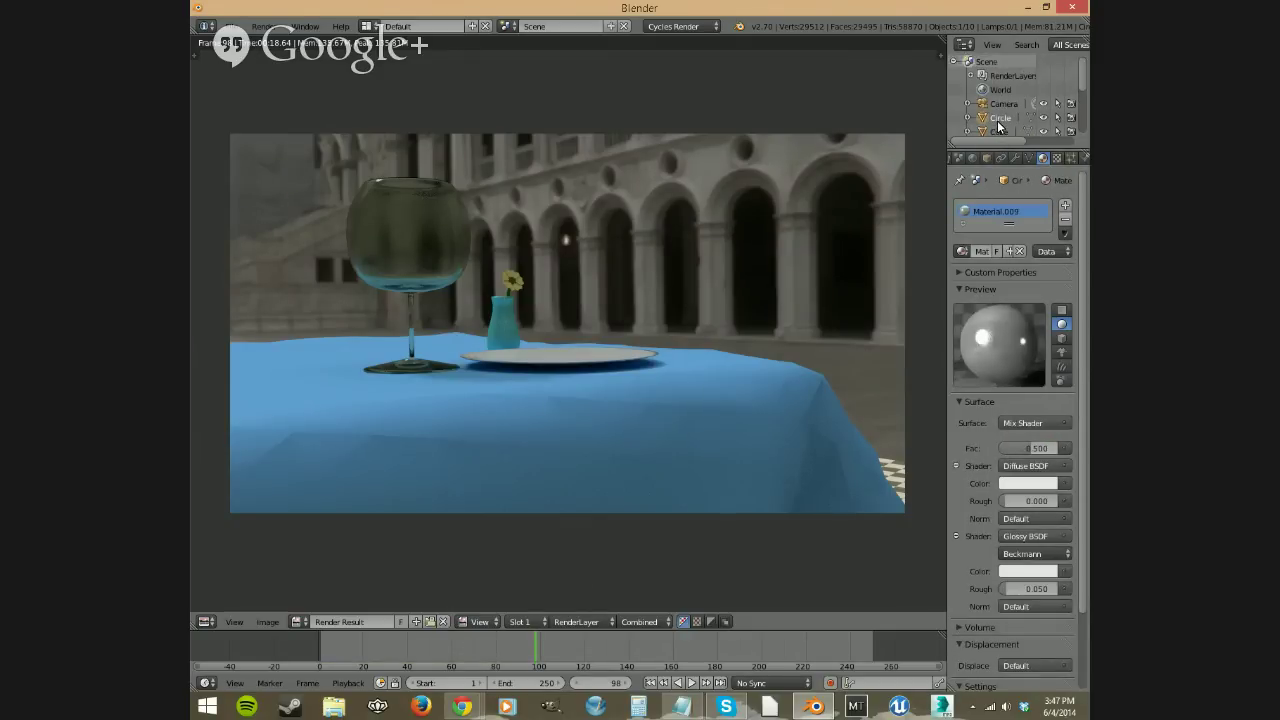
left_click(1005, 108)
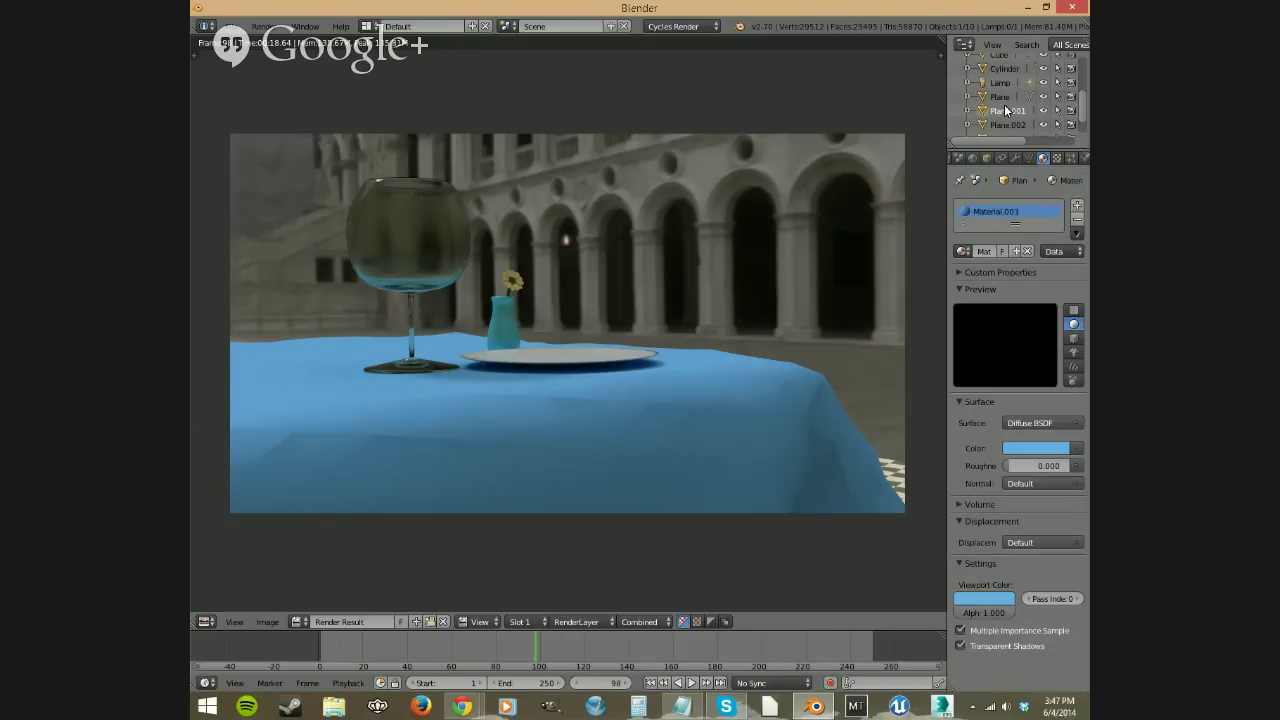
left_click(1003, 124)
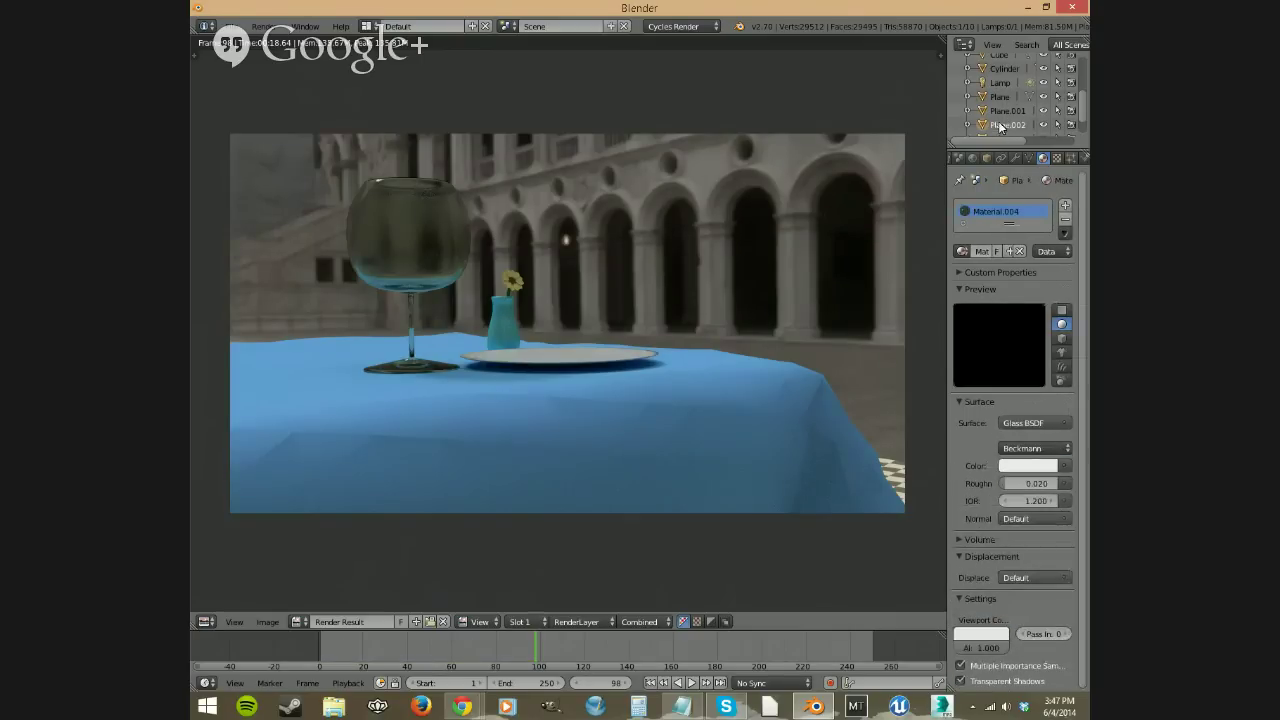
scroll(999, 124, "down", 2)
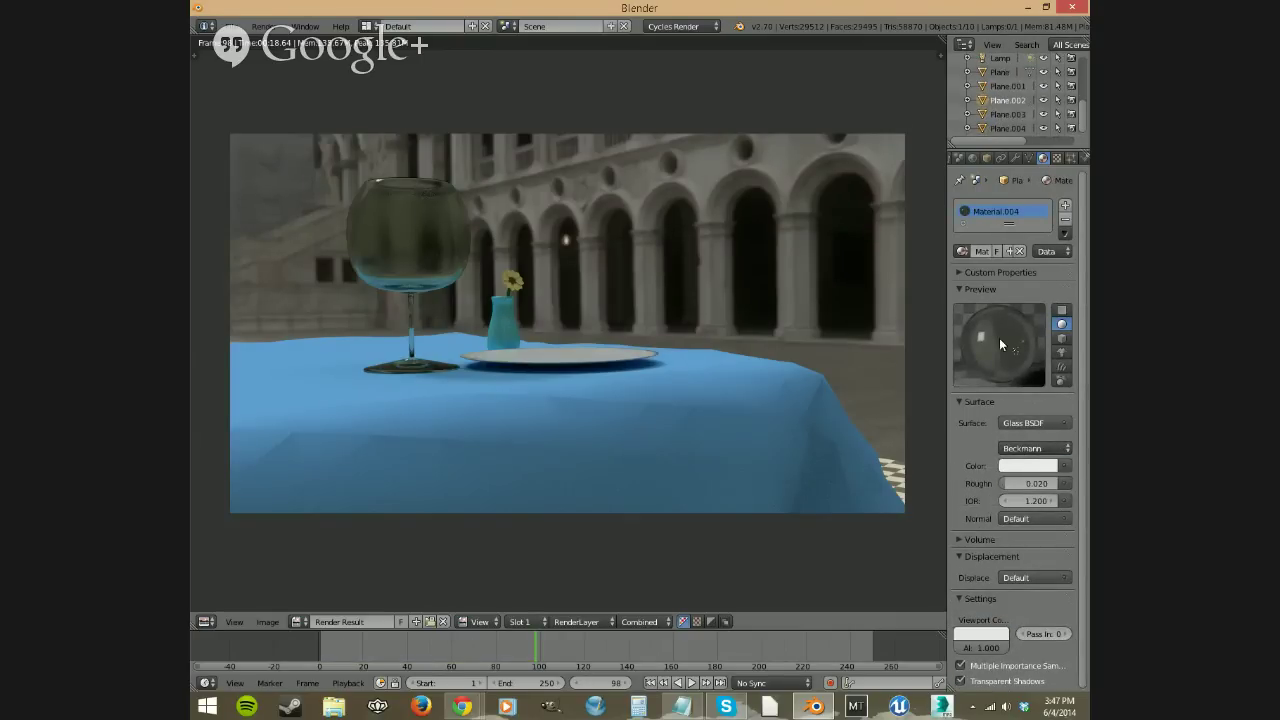
double_click(996, 100)
type("Gllet")
key("Return")
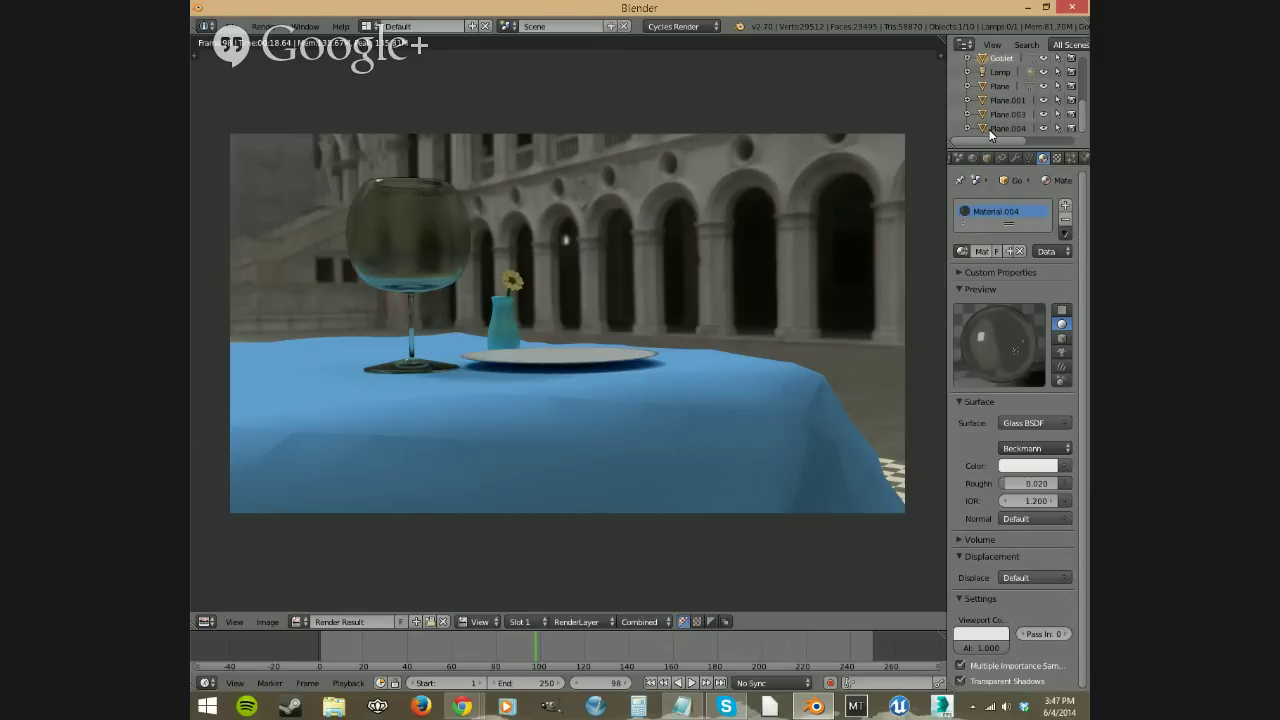
Step: Set the goblet's Glass BSDF roughness to 0.01 and IOR to 1.45, and render the scene again
left_click(1040, 466)
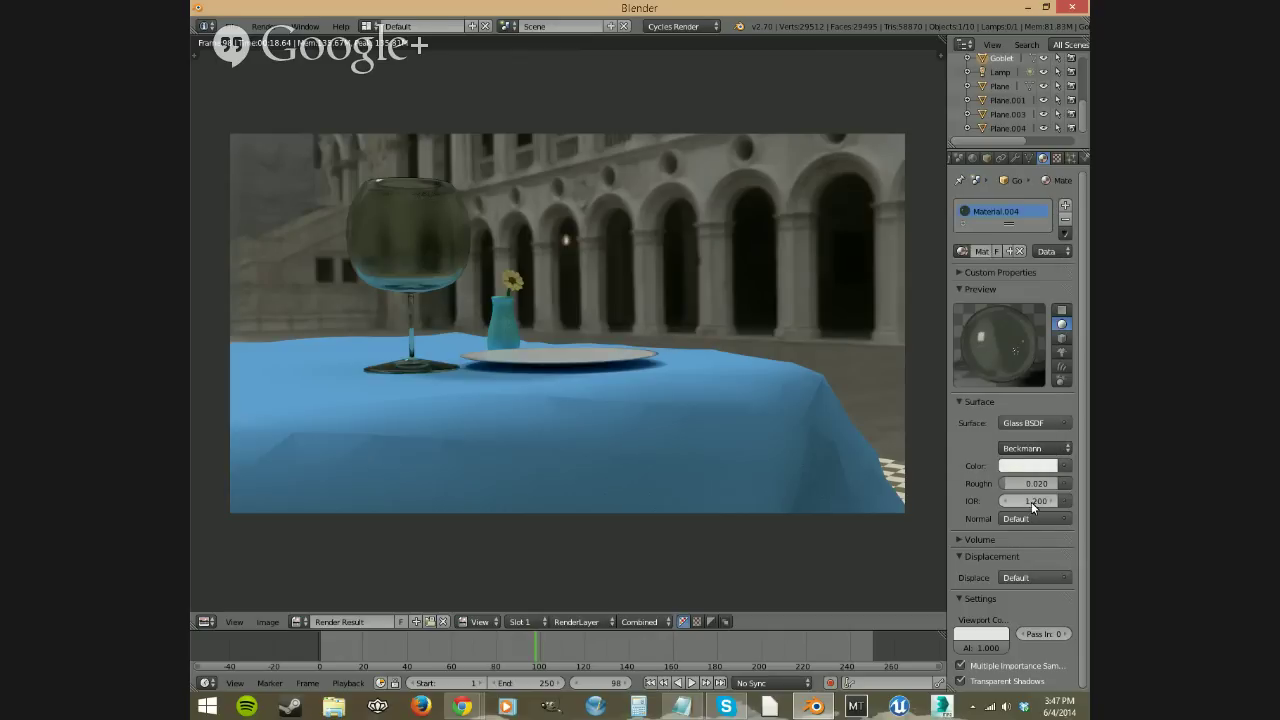
left_click(1010, 484)
type("0.01")
key("Return")
left_click(1028, 500)
type("1.45")
key("Return")
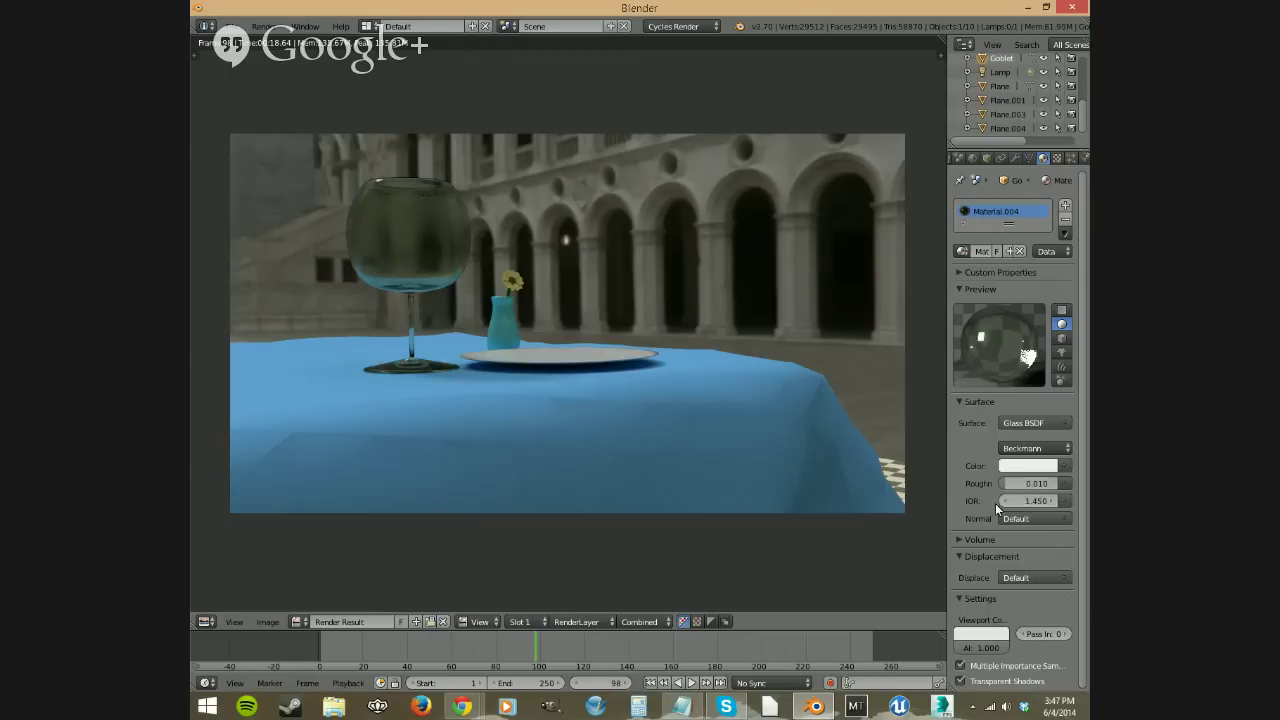
key("F12")
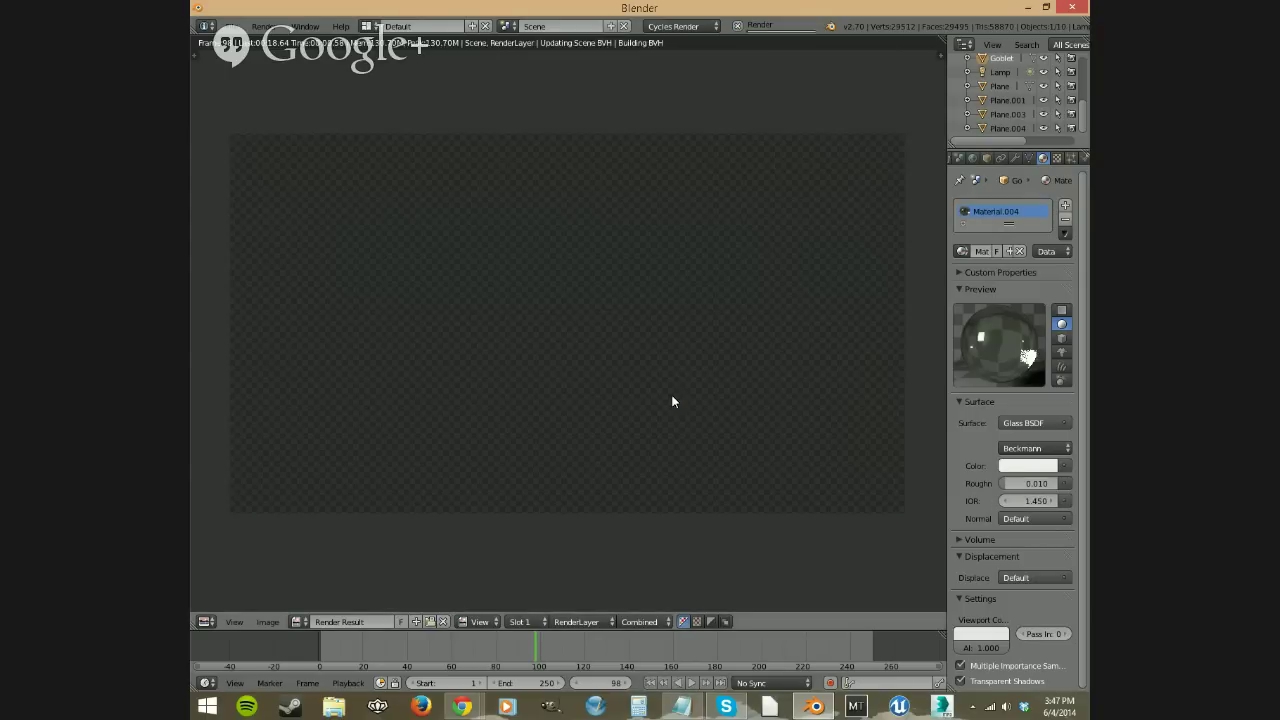